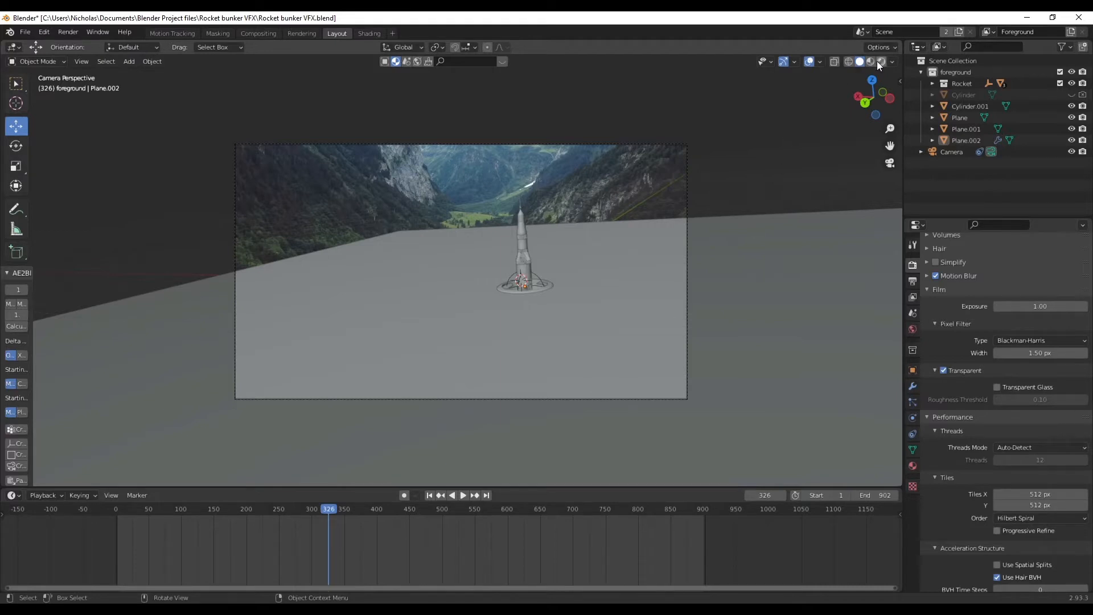
# - Preview the shot in rendered shading, return to solid shading and move the playhead to frame 197
pyautogui.press('z')
pyautogui.press('8')
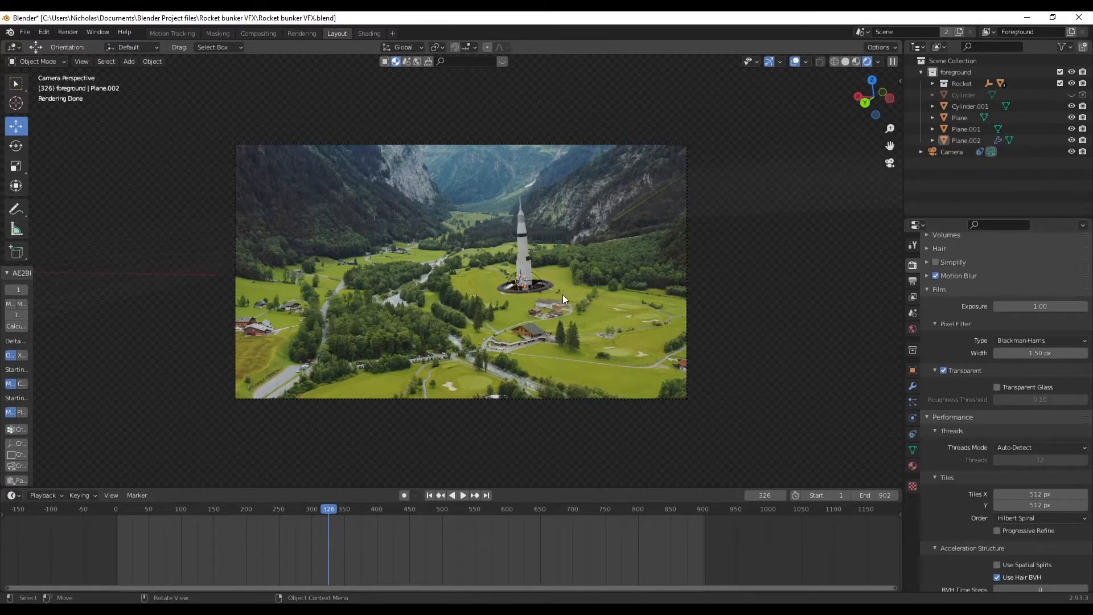
pyautogui.click(846, 60)
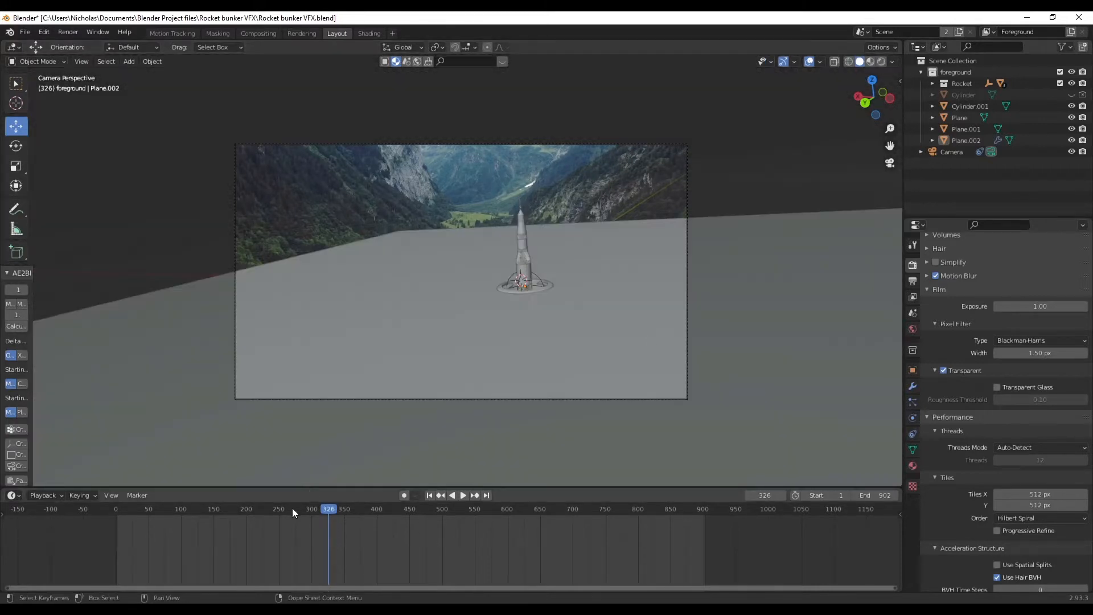
pyautogui.moveTo(293, 516); pyautogui.dragTo(244, 512)
pyautogui.press('space')
pyautogui.press('space')
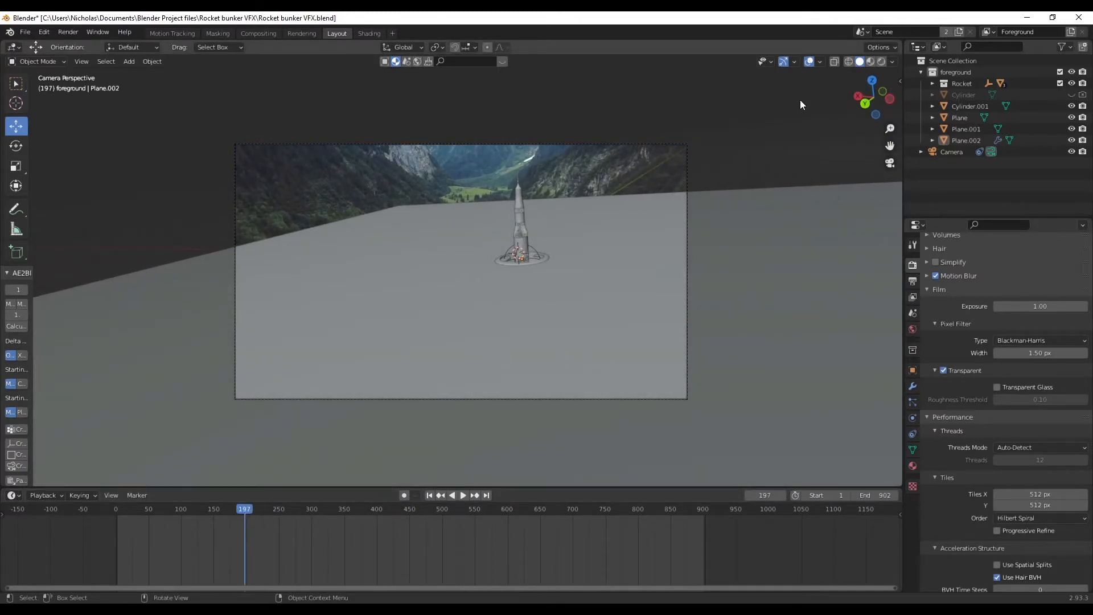
# - Split the 3D viewport in two, with the camera view in a narrower view beside a free perspective view
pyautogui.moveTo(600, 299); pyautogui.dragTo(671, 281, button='middle')
pyautogui.click(882, 101)
pyautogui.moveTo(561, 223); pyautogui.dragTo(582, 262, button='middle')
pyautogui.scroll(6, 486, 237)
pyautogui.keyDown('shift'); pyautogui.moveTo(560, 181); pyautogui.dragTo(415, 323, button='middle'); pyautogui.keyUp('shift')
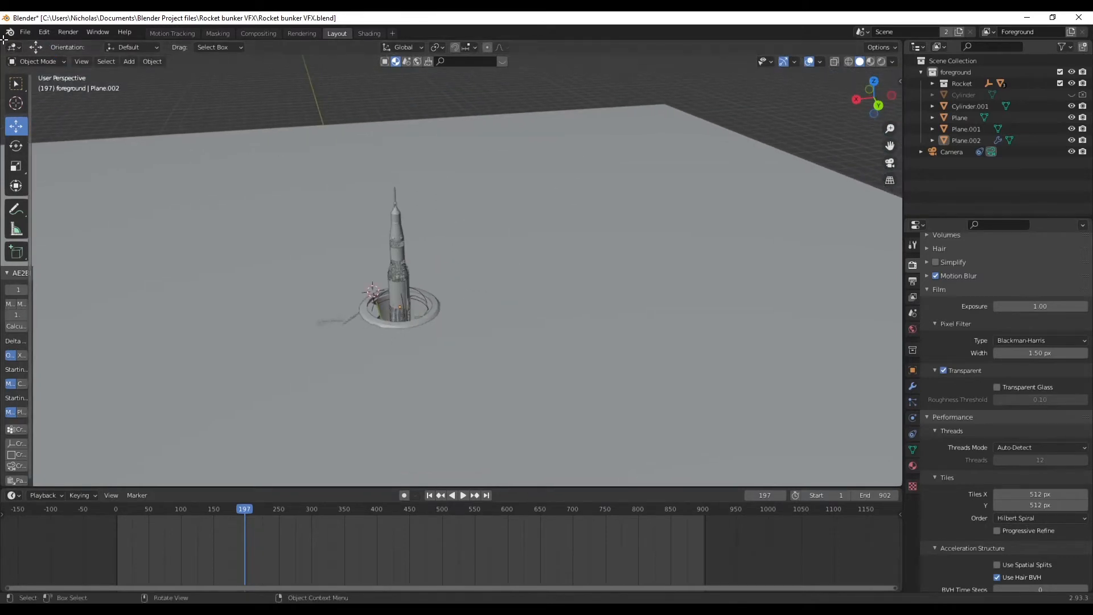
pyautogui.moveTo(41, 60); pyautogui.dragTo(242, 89)
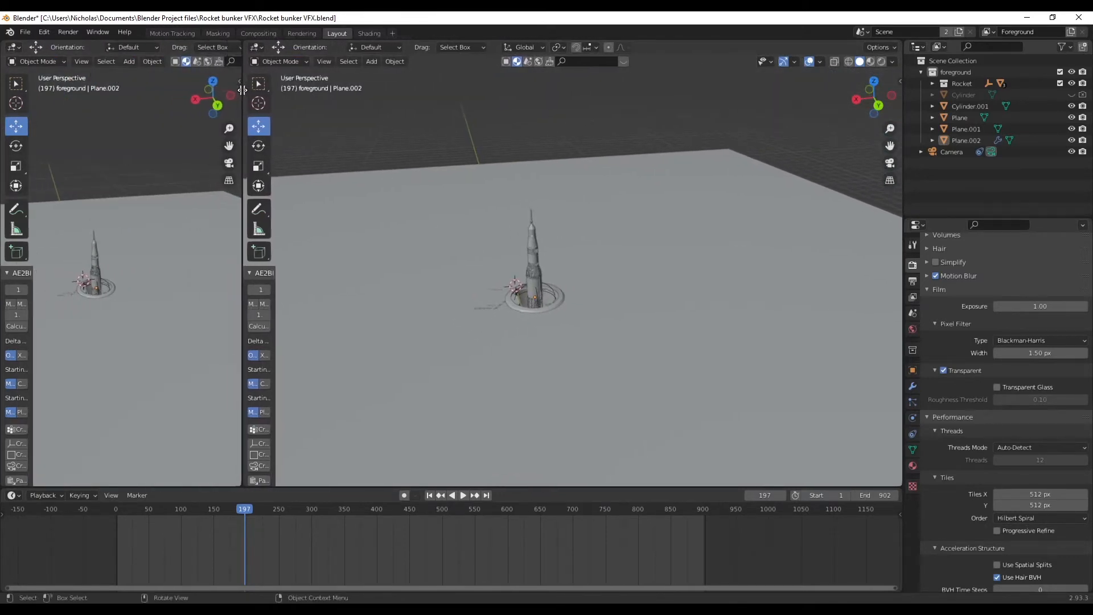
pyautogui.moveTo(245, 86); pyautogui.dragTo(265, 118)
pyautogui.press('KP_0')
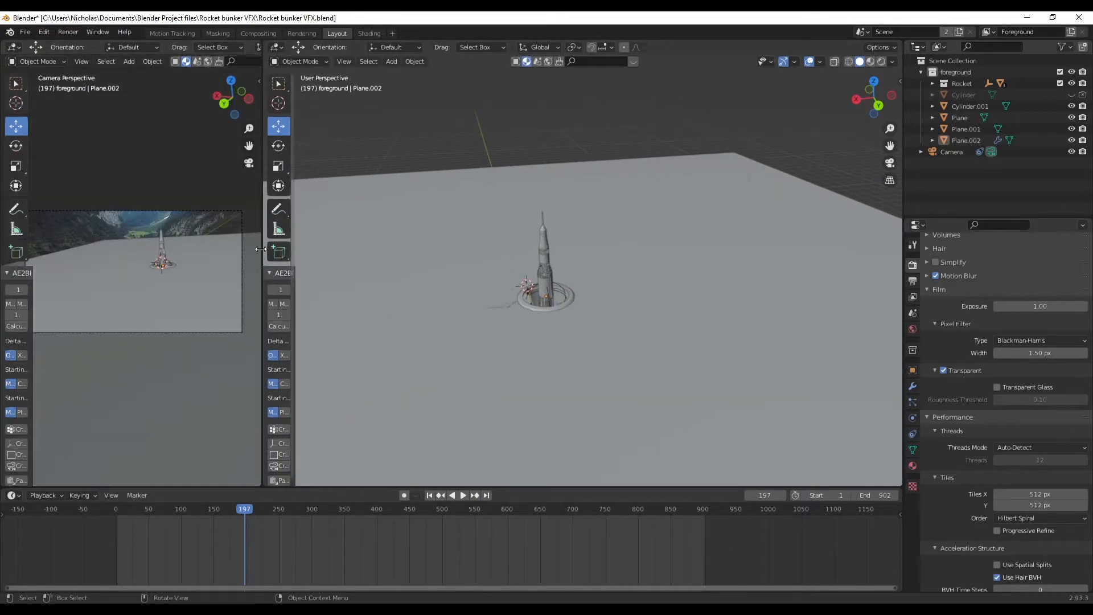
pyautogui.moveTo(262, 256); pyautogui.dragTo(296, 267)
# - At frame 1, select the empty that controls the rocket and lower it along Z into the silo
pyautogui.click(429, 495)
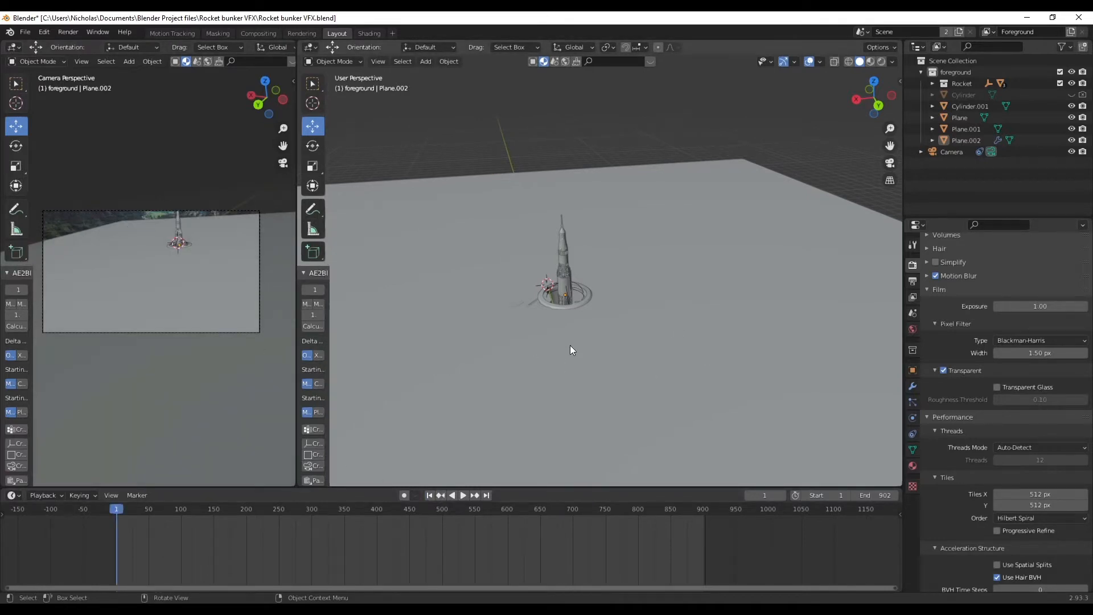
pyautogui.scroll(5, 570, 346)
pyautogui.keyDown('shift'); pyautogui.moveTo(576, 282); pyautogui.dragTo(693, 220, button='middle'); pyautogui.keyUp('shift')
pyautogui.keyDown('shift'); pyautogui.moveTo(736, 85); pyautogui.dragTo(716, 87, button='middle'); pyautogui.keyUp('shift')
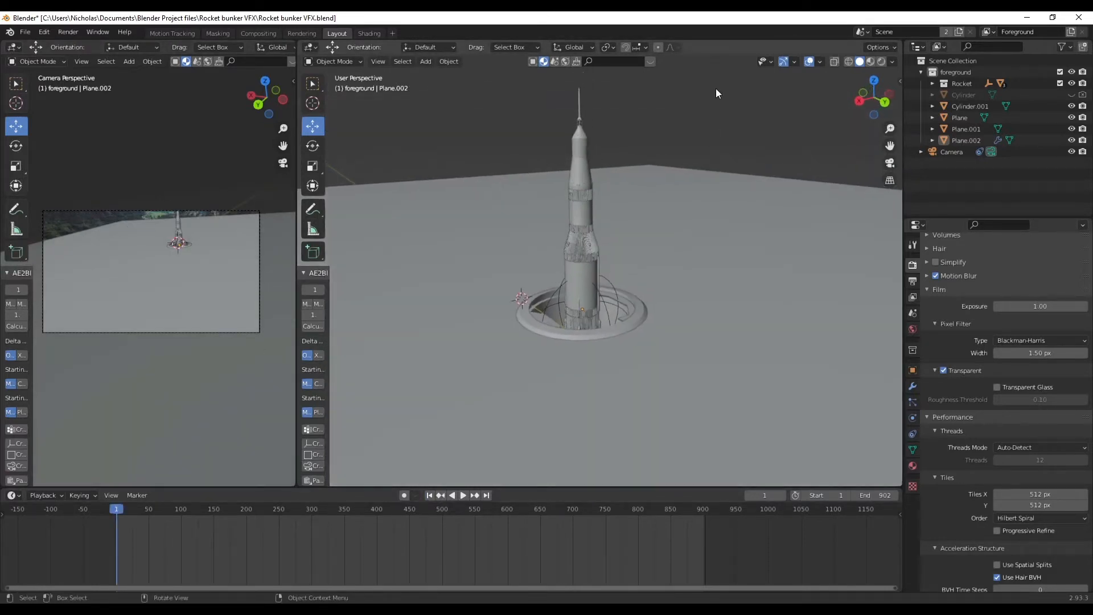
pyautogui.moveTo(611, 331); pyautogui.dragTo(614, 292, button='middle')
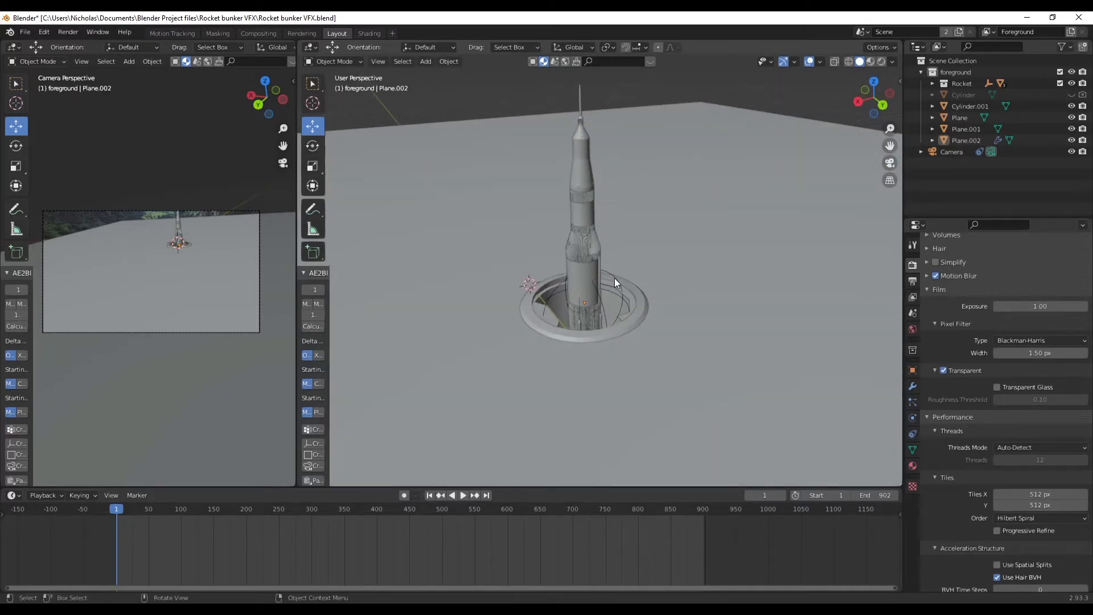
pyautogui.click(614, 279)
pyautogui.scroll(-3, 674, 322)
pyautogui.moveTo(659, 352); pyautogui.dragTo(596, 267, button='middle')
pyautogui.moveTo(596, 265); pyautogui.dragTo(599, 372)
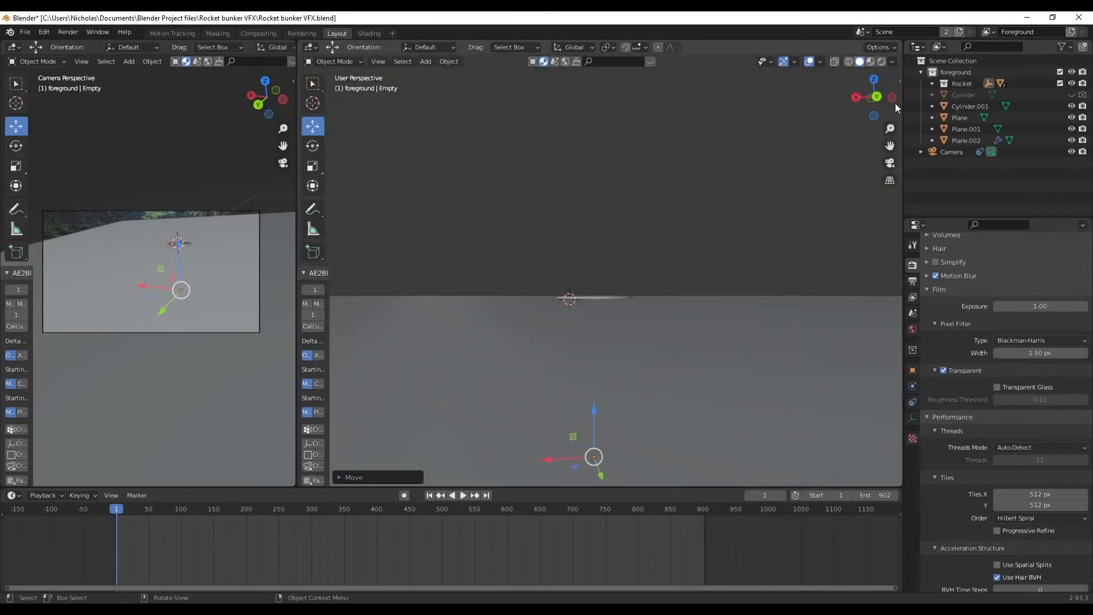
# - Check the rocket in a wireframe back view and fine-tune its empty's height inside the silo shaft
pyautogui.click(877, 98)
pyautogui.click(848, 61)
pyautogui.keyDown('shift'); pyautogui.moveTo(728, 404); pyautogui.dragTo(668, 335, button='middle'); pyautogui.keyUp('shift')
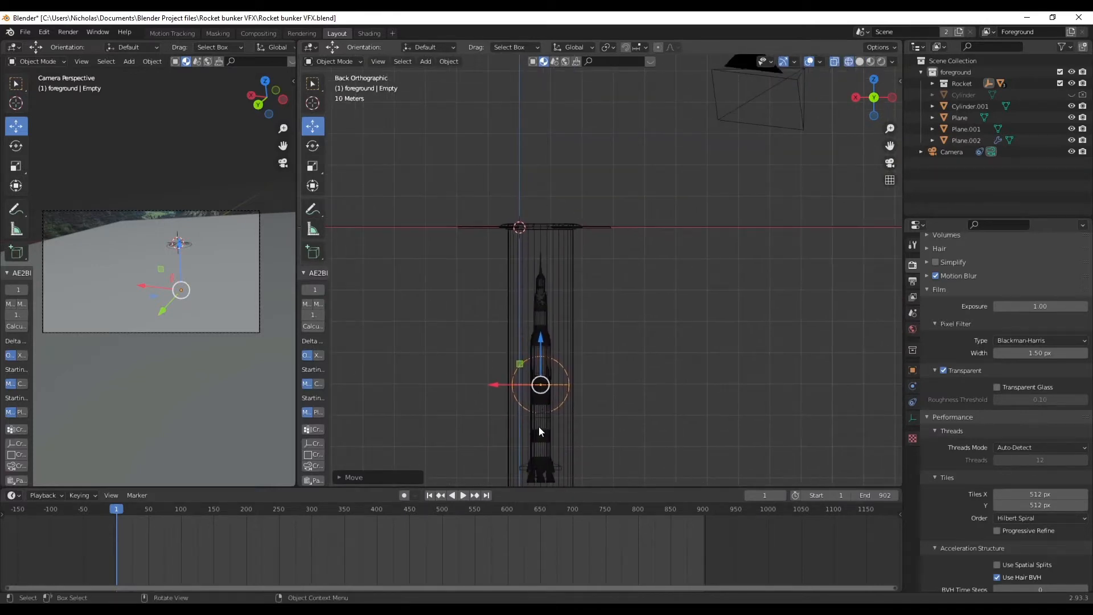
pyautogui.moveTo(540, 335)
pyautogui.mouseDown()
pyautogui.moveTo(541, 326)
pyautogui.moveTo(540, 336)
pyautogui.mouseUp()
# - Return to solid shading and slide the Plane.001 door half along X to partly cover the silo opening
pyautogui.moveTo(587, 231); pyautogui.dragTo(597, 255, button='middle')
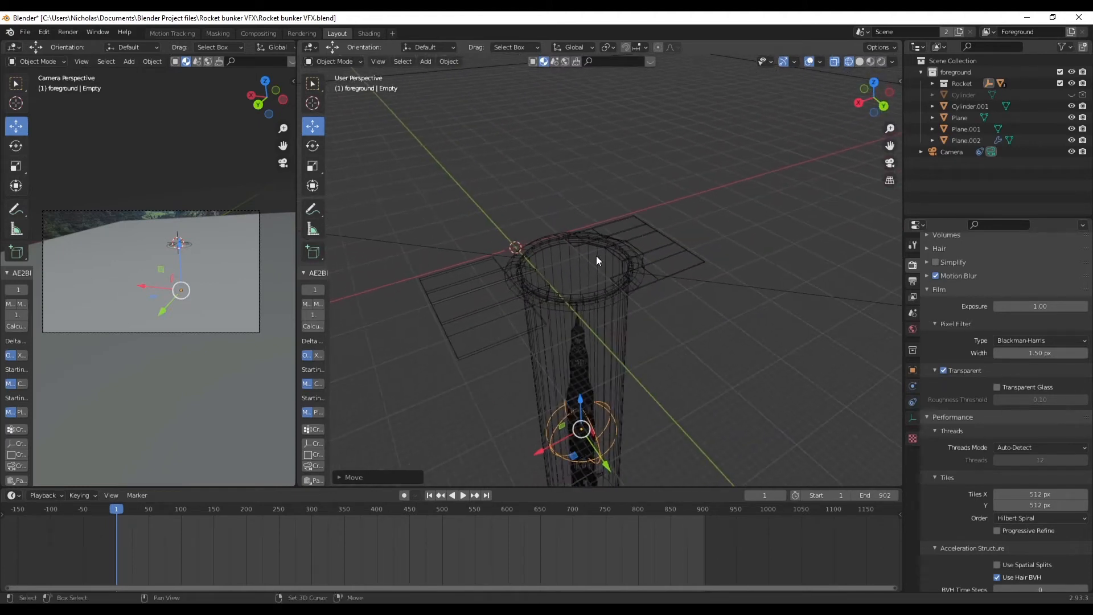
pyautogui.click(653, 231)
pyautogui.click(860, 61)
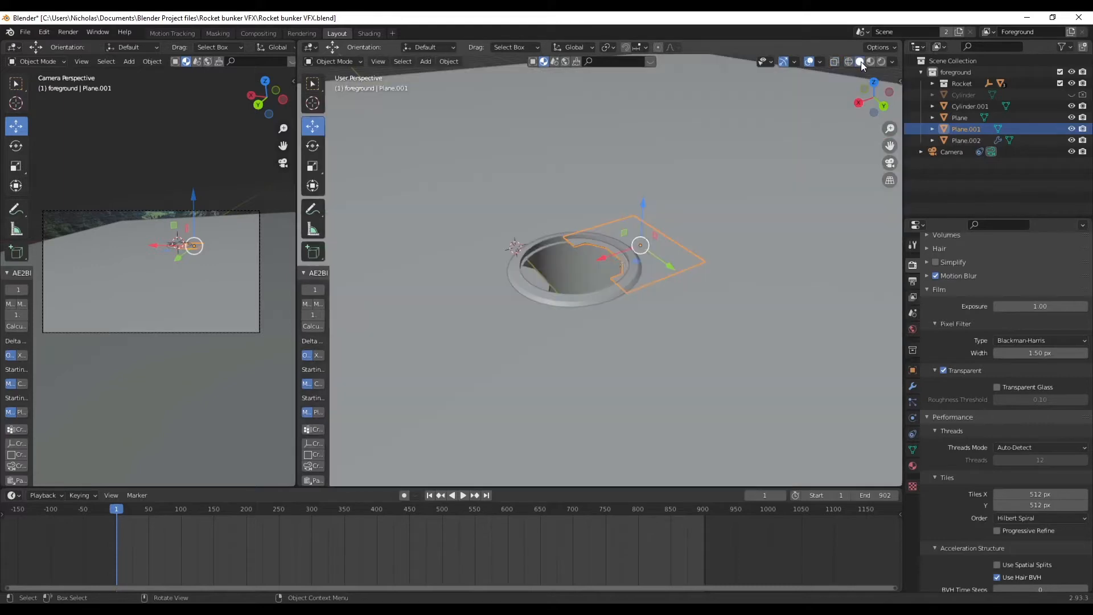
pyautogui.moveTo(608, 257)
pyautogui.mouseDown(button='middle')
pyautogui.moveTo(648, 285)
pyautogui.moveTo(624, 265)
pyautogui.mouseUp(button='middle')
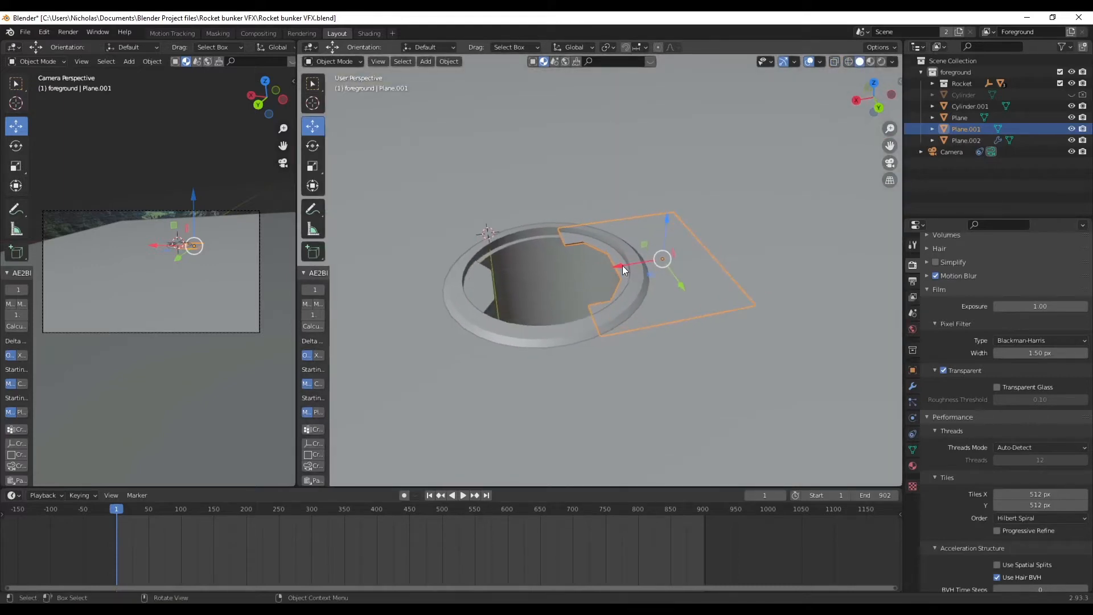
pyautogui.press('g')
pyautogui.click(584, 273)
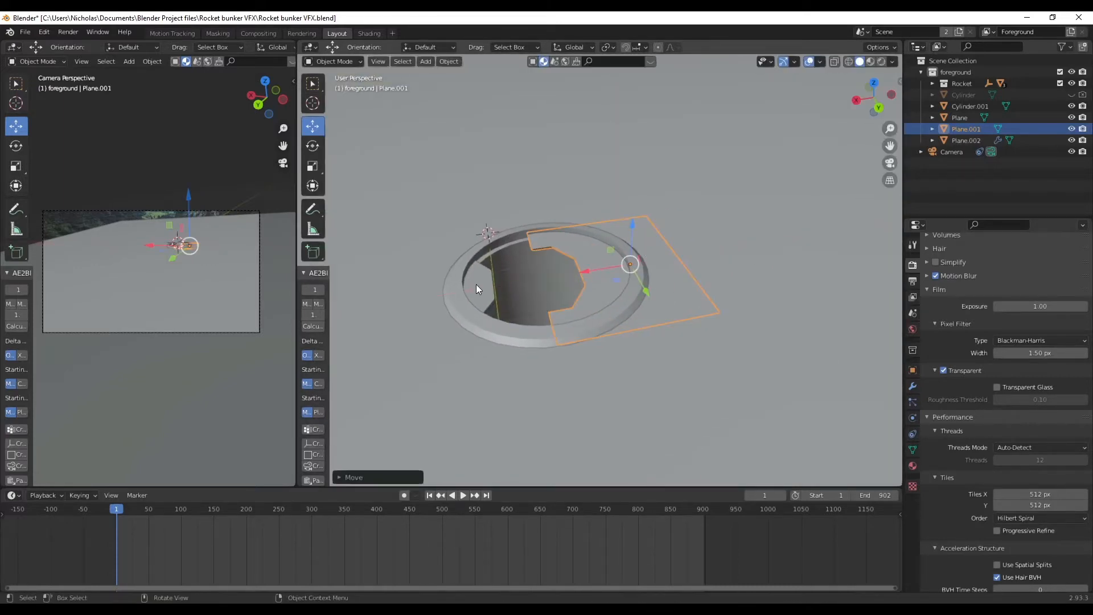
# - Slide the opposite door half, Plane, along X towards Plane.001 to close the silo opening
pyautogui.click(480, 286)
pyautogui.press('g')
pyautogui.moveTo(434, 296); pyautogui.dragTo(483, 287)
pyautogui.scroll(6, 507, 285)
pyautogui.moveTo(556, 290); pyautogui.dragTo(586, 302, button='middle')
pyautogui.keyDown('shift'); pyautogui.moveTo(410, 308); pyautogui.dragTo(586, 313, button='middle'); pyautogui.keyUp('shift')
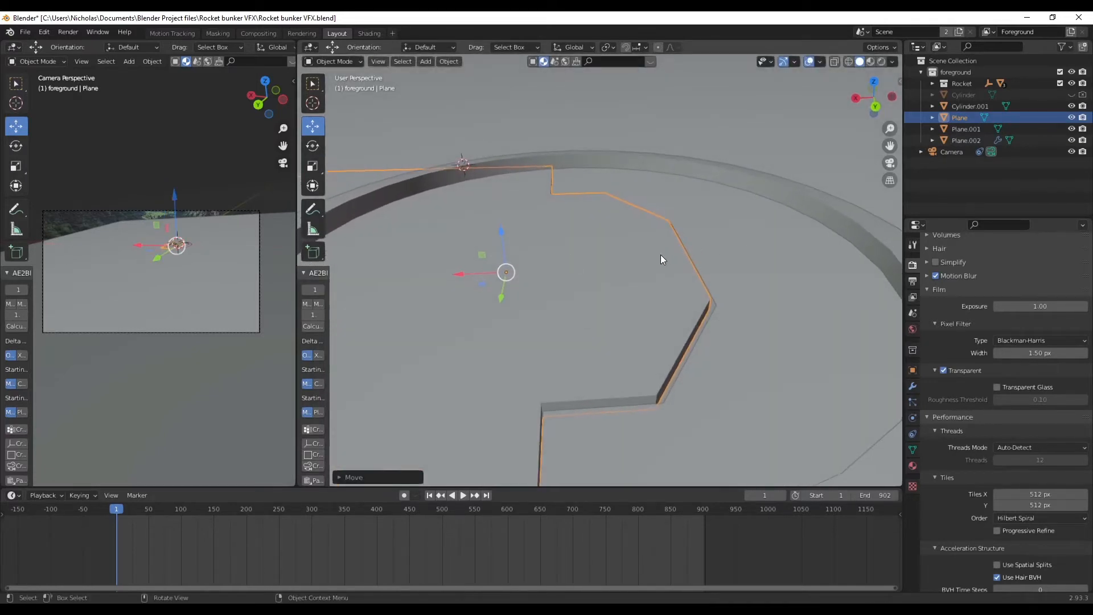
# - Fine-tune the Plane door half's X position and height so its notched edge meets the Plane.001 half
pyautogui.scroll(-4, 620, 265)
pyautogui.scroll(2, 529, 267)
pyautogui.moveTo(487, 275); pyautogui.dragTo(491, 274)
pyautogui.scroll(2, 670, 375)
pyautogui.moveTo(670, 375); pyautogui.dragTo(523, 202, button='middle')
pyautogui.scroll(-2, 652, 358)
pyautogui.moveTo(512, 173); pyautogui.dragTo(511, 169)
pyautogui.moveTo(512, 168); pyautogui.dragTo(656, 322, button='middle')
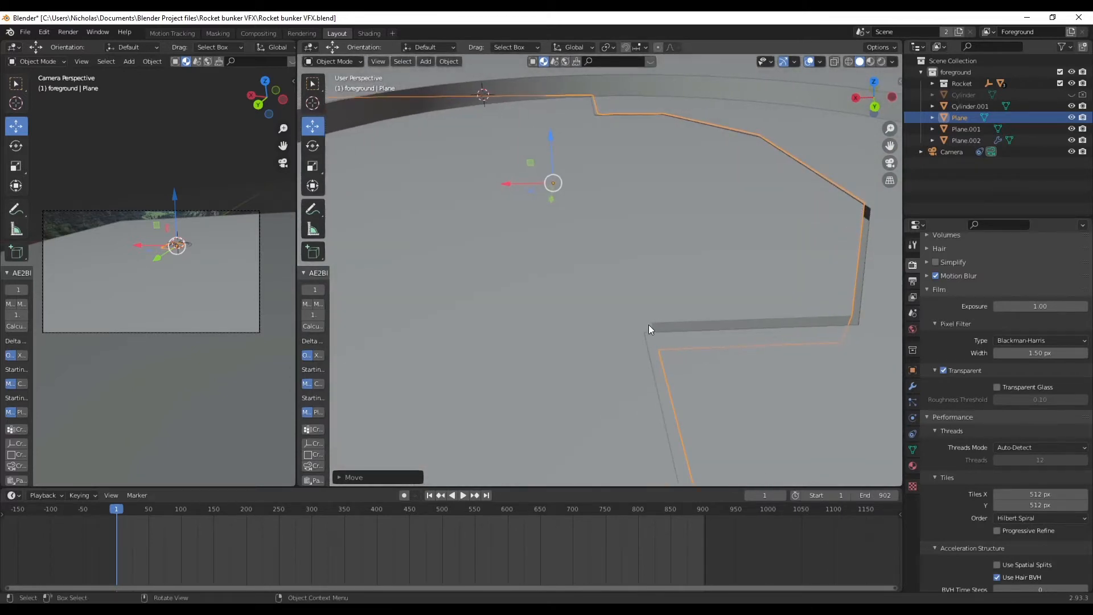
pyautogui.moveTo(504, 182); pyautogui.dragTo(497, 183)
pyautogui.moveTo(497, 183); pyautogui.dragTo(825, 171, button='middle')
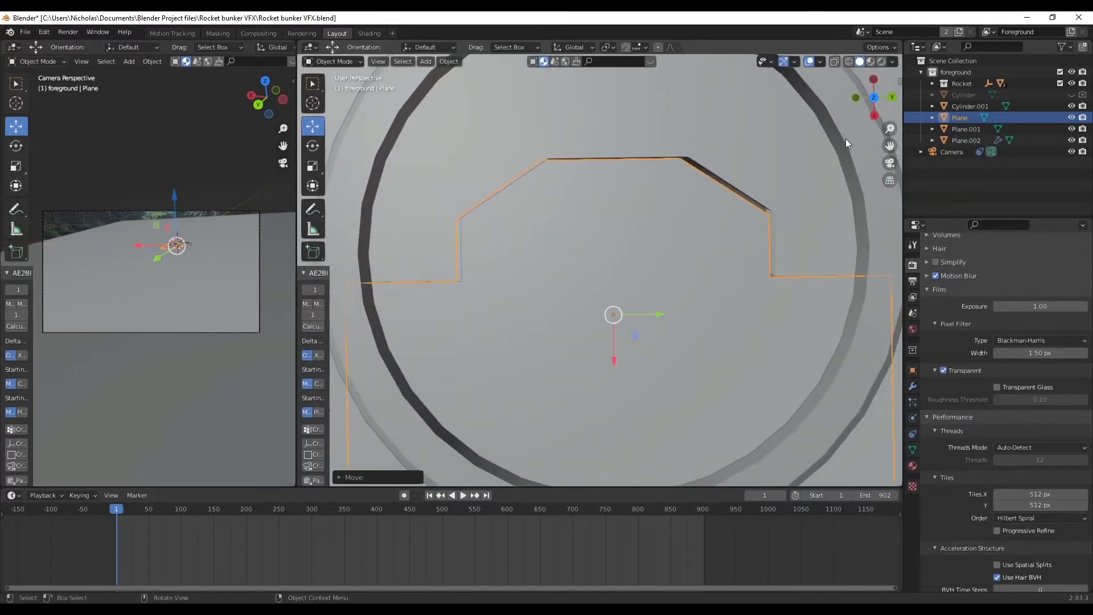
# - In the top view, nudge the Plane door along Y and X and scale it to about 0.99 along Y
pyautogui.click(873, 95)
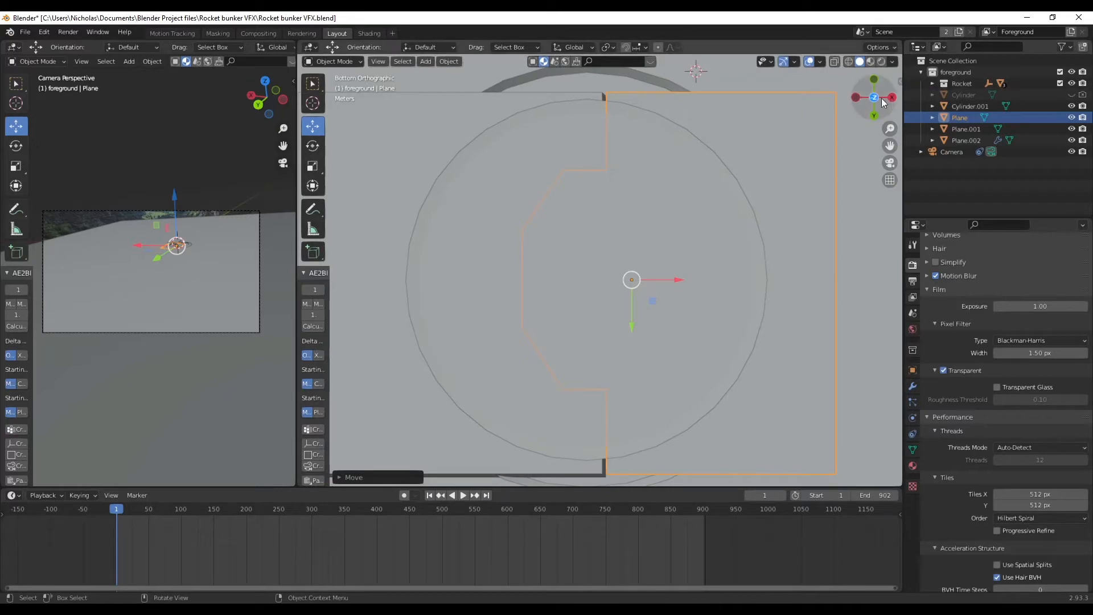
pyautogui.click(875, 98)
pyautogui.moveTo(647, 280)
pyautogui.keyDown('shift'); pyautogui.mouseDown(button='middle')
pyautogui.moveTo(636, 297)
pyautogui.moveTo(658, 275)
pyautogui.moveTo(654, 297)
pyautogui.mouseUp(button='middle'); pyautogui.keyUp('shift')
pyautogui.scroll(1, 637, 297)
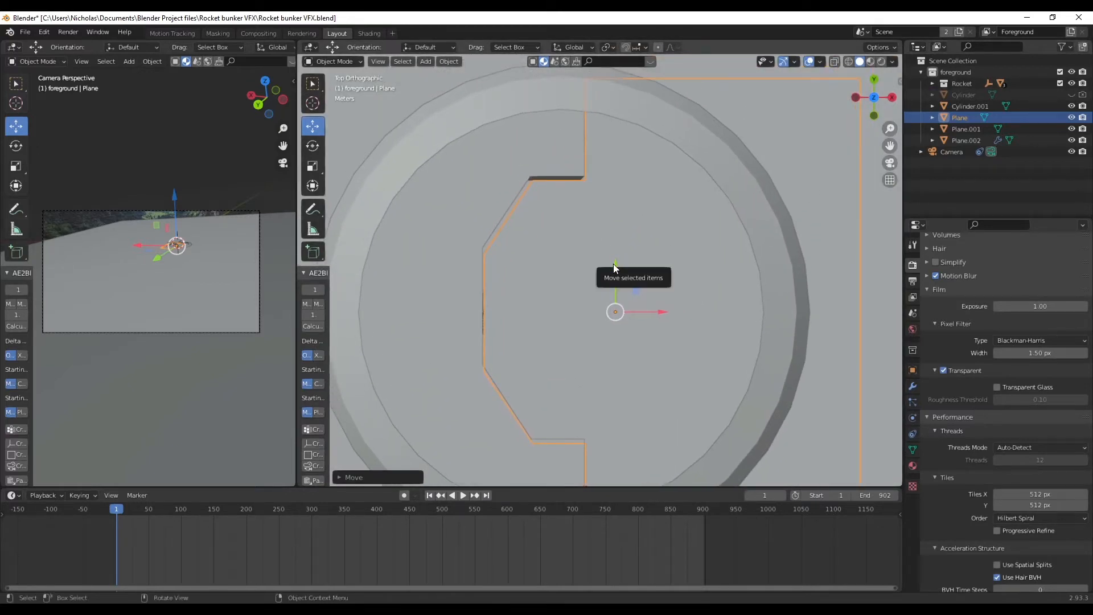
pyautogui.moveTo(614, 265); pyautogui.dragTo(614, 258)
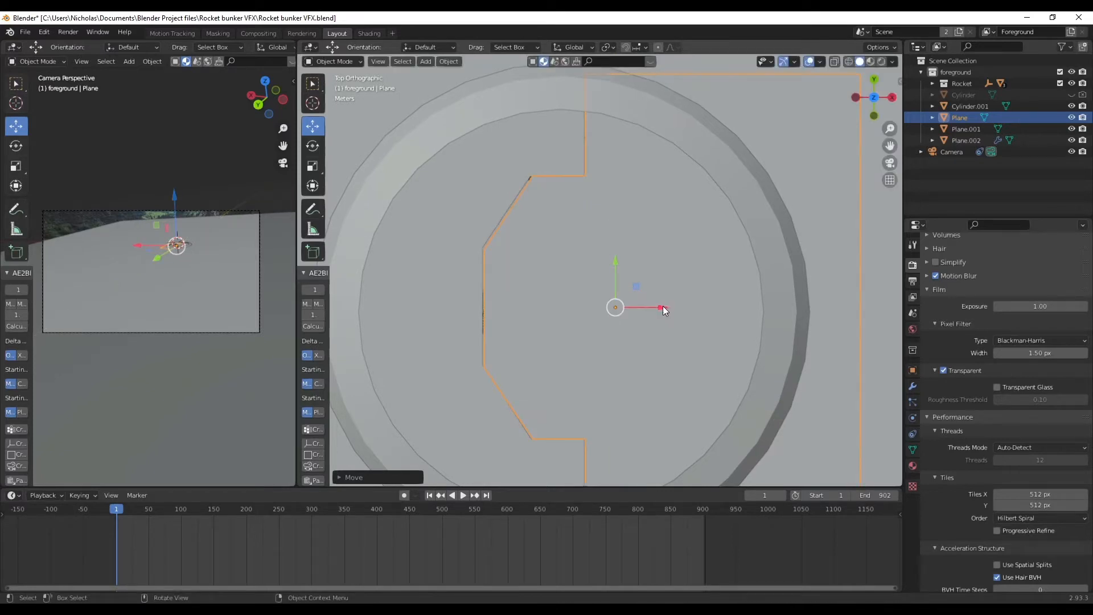
pyautogui.moveTo(662, 306); pyautogui.dragTo(659, 308)
pyautogui.press('s')
pyautogui.press('y')
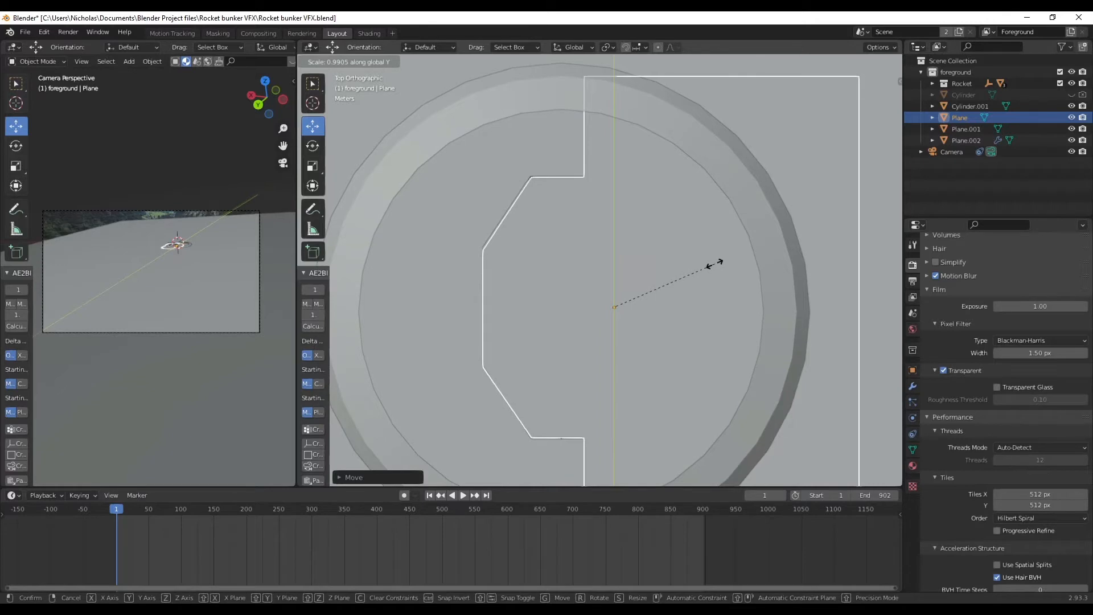
pyautogui.click(716, 264)
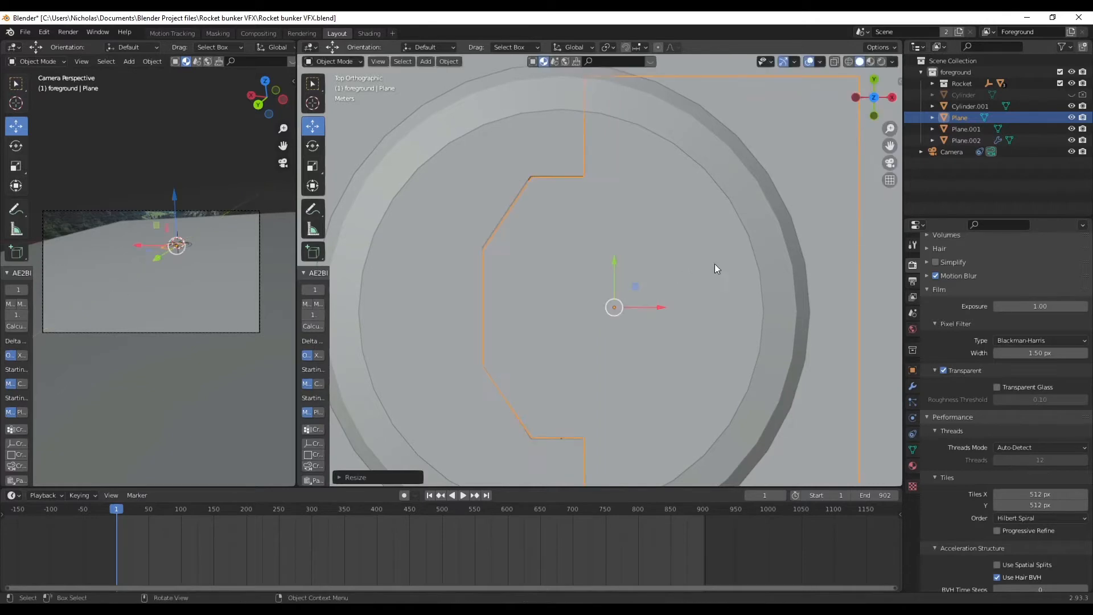
# - Enable the Screencast Keys display and save the file
pyautogui.click(899, 82)
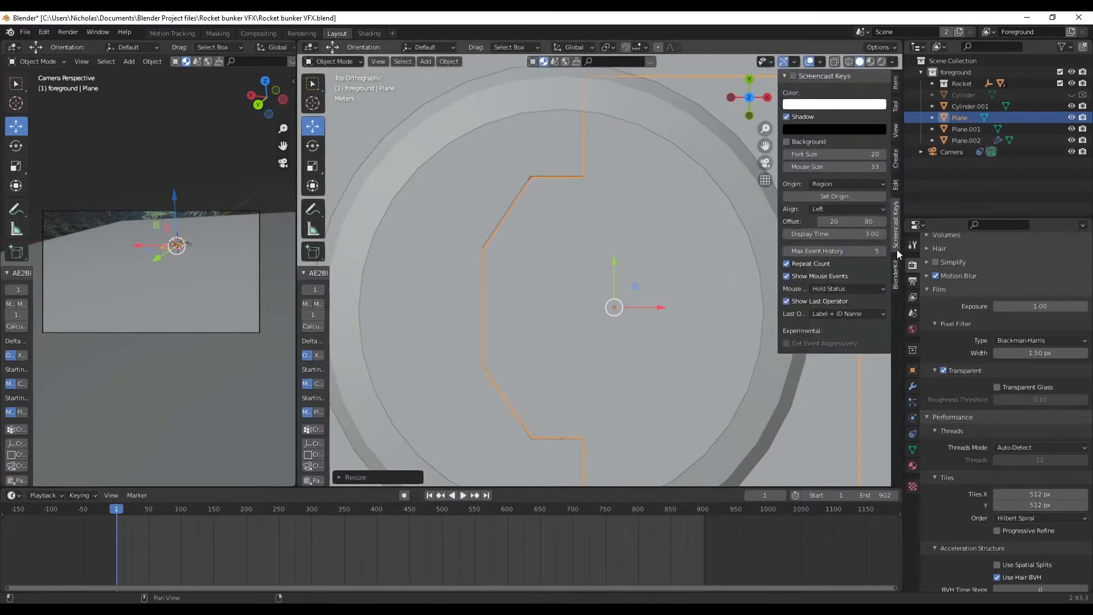
pyautogui.click(793, 77)
pyautogui.click(794, 75)
pyautogui.press('n')
pyautogui.moveTo(576, 333); pyautogui.dragTo(537, 352, button='middle')
pyautogui.hotkey('ctrl', 's')
# - Frame the silo doors in the top view and show the Plane door's object transform properties
pyautogui.scroll(-6, 606, 343)
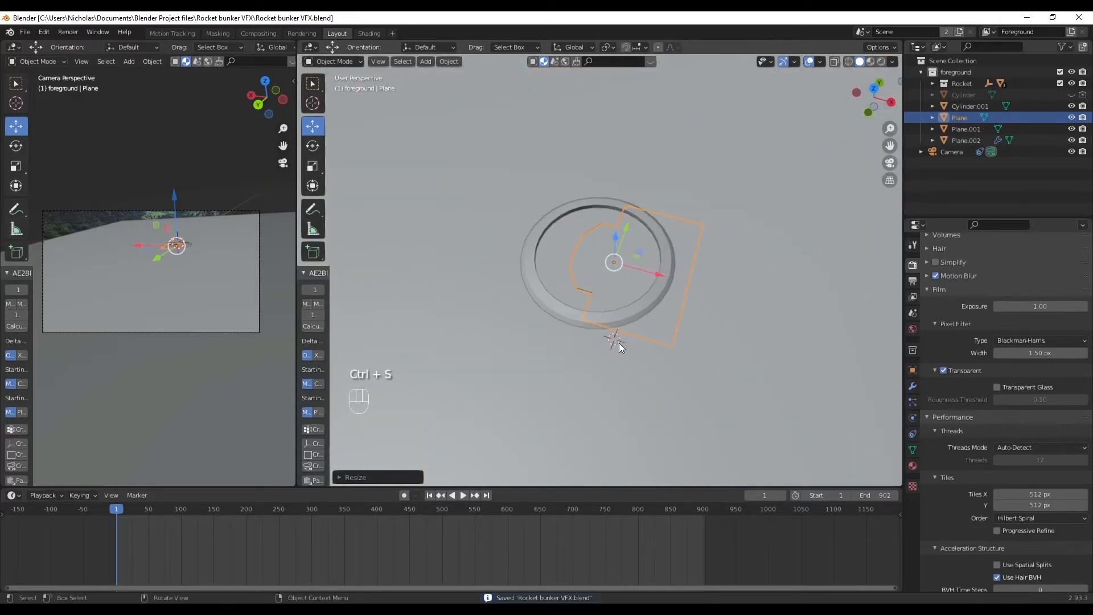
pyautogui.moveTo(651, 332); pyautogui.dragTo(605, 341, button='middle')
pyautogui.scroll(-4, 498, 288)
pyautogui.scroll(5, 562, 262)
pyautogui.scroll(6, 669, 388)
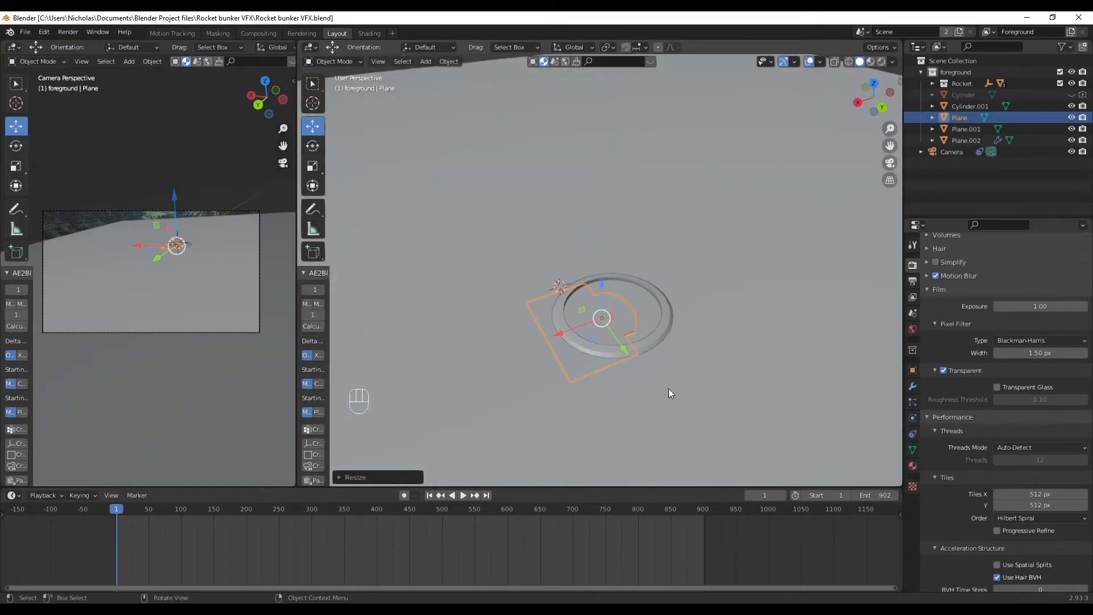
pyautogui.keyDown('shift'); pyautogui.moveTo(671, 415); pyautogui.dragTo(663, 357, button='middle'); pyautogui.keyUp('shift')
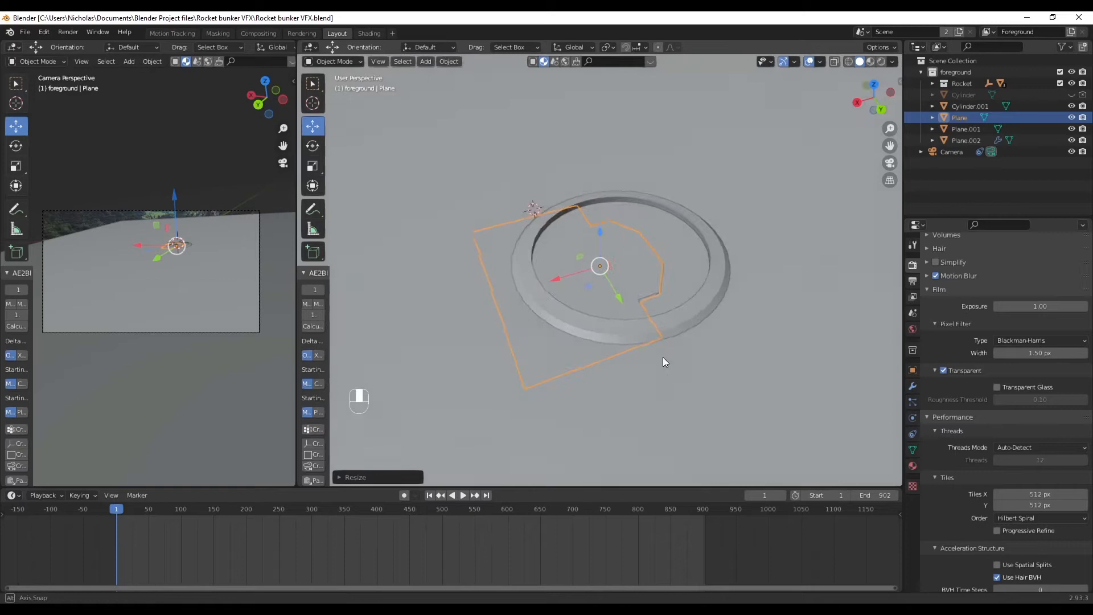
pyautogui.click(876, 87)
pyautogui.scroll(2, 682, 190)
pyautogui.keyDown('shift'); pyautogui.moveTo(651, 197); pyautogui.dragTo(691, 236, button='middle'); pyautogui.keyUp('shift')
pyautogui.keyDown('shift'); pyautogui.moveTo(741, 140); pyautogui.dragTo(712, 114, button='middle'); pyautogui.keyUp('shift')
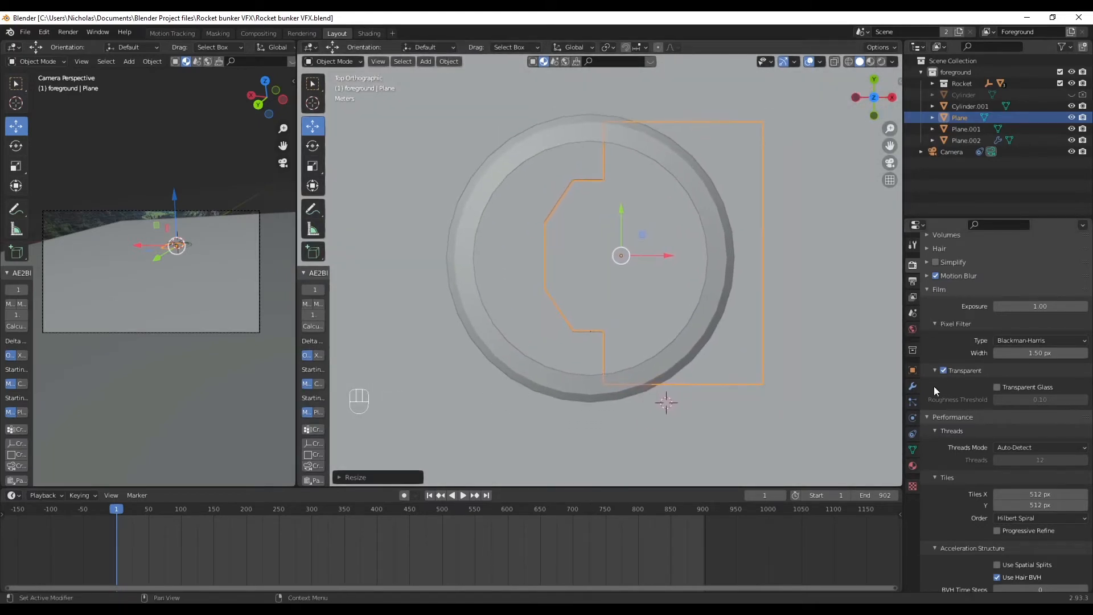
pyautogui.click(913, 369)
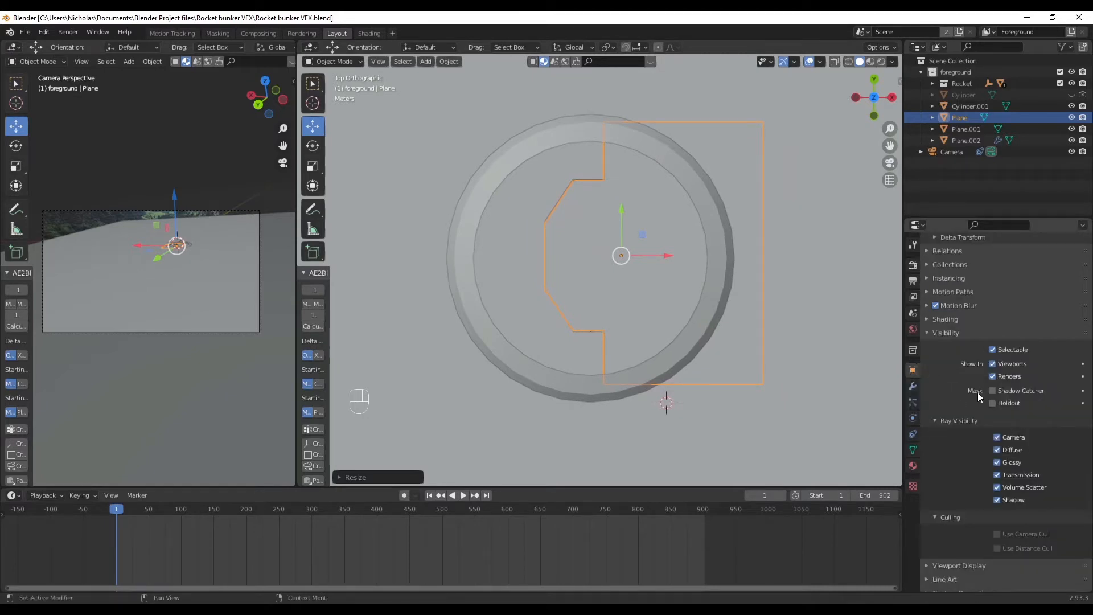
pyautogui.scroll(6, 1080, 401)
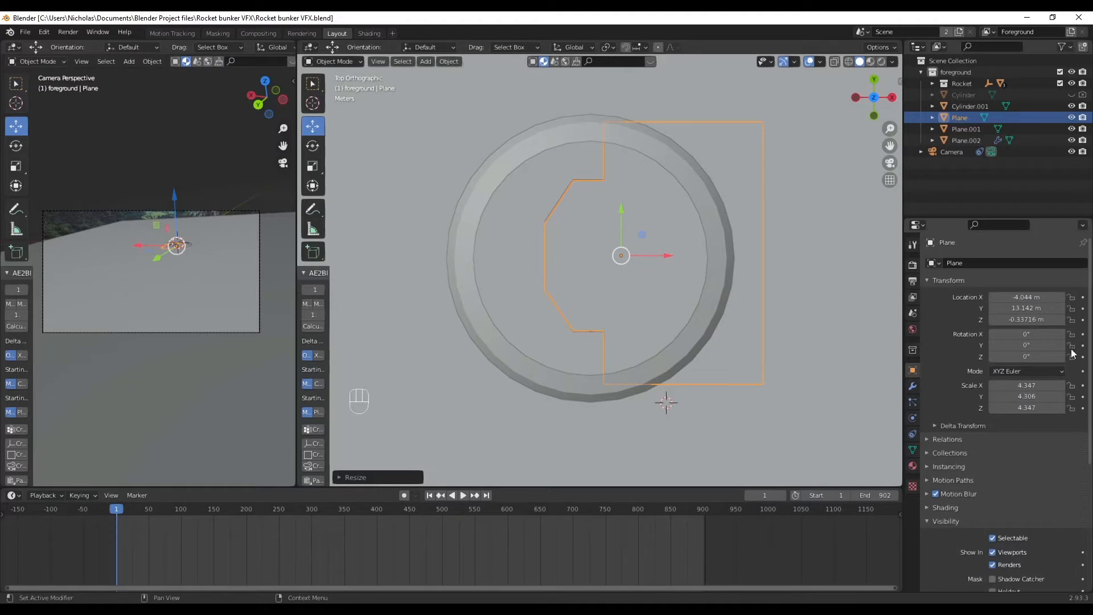
# - Try changing the Plane door's Y location and X location, undoing each change
pyautogui.moveTo(1027, 308); pyautogui.dragTo(1039, 308)
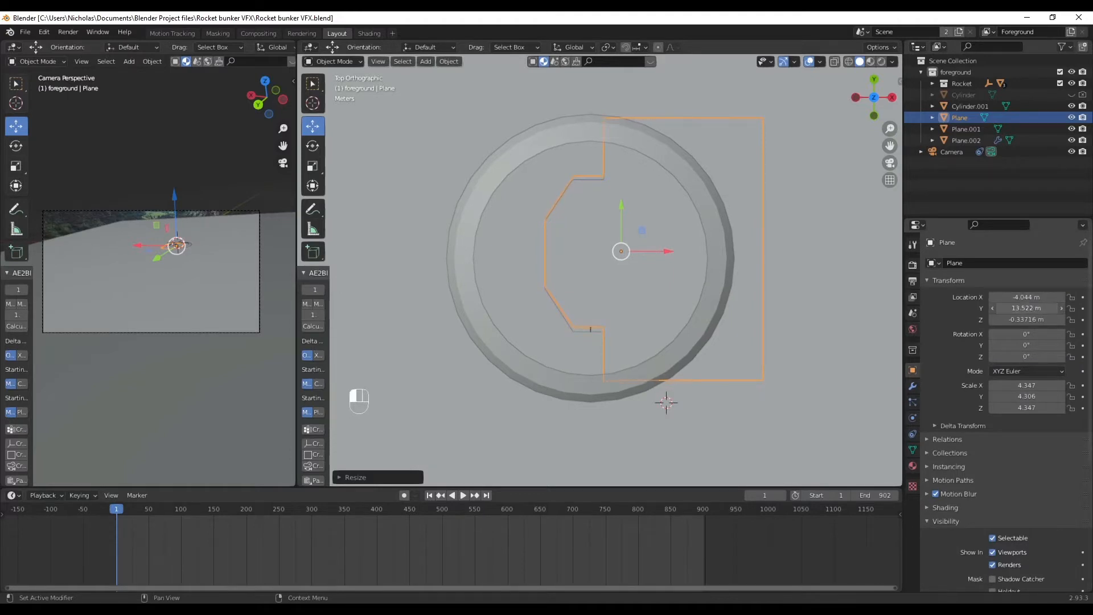
pyautogui.hotkey('ctrl', 'z')
pyautogui.moveTo(995, 296)
pyautogui.mouseDown()
pyautogui.moveTo(1065, 296)
pyautogui.moveTo(994, 296)
pyautogui.mouseUp()
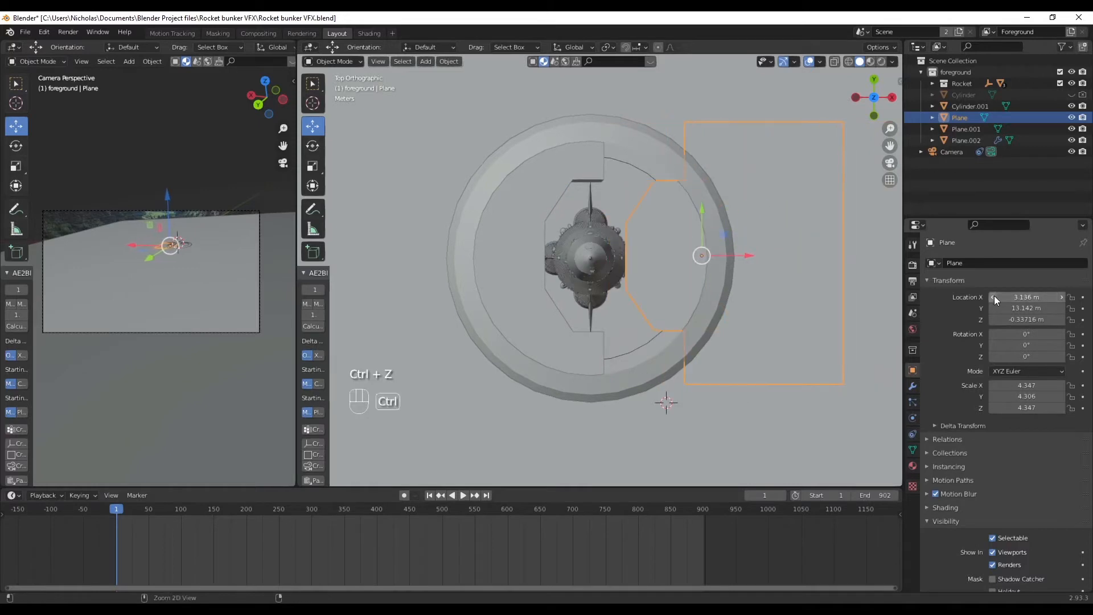
pyautogui.hotkey('ctrl', 'z')
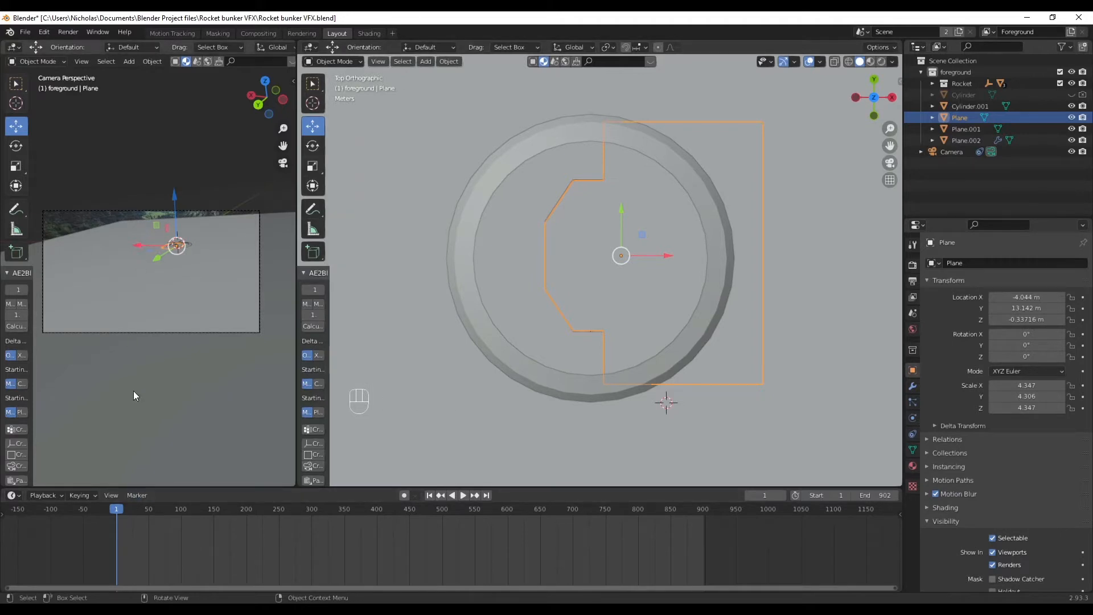
# - Play the animation from frame 1 and stop it at frame 127
pyautogui.press('space')
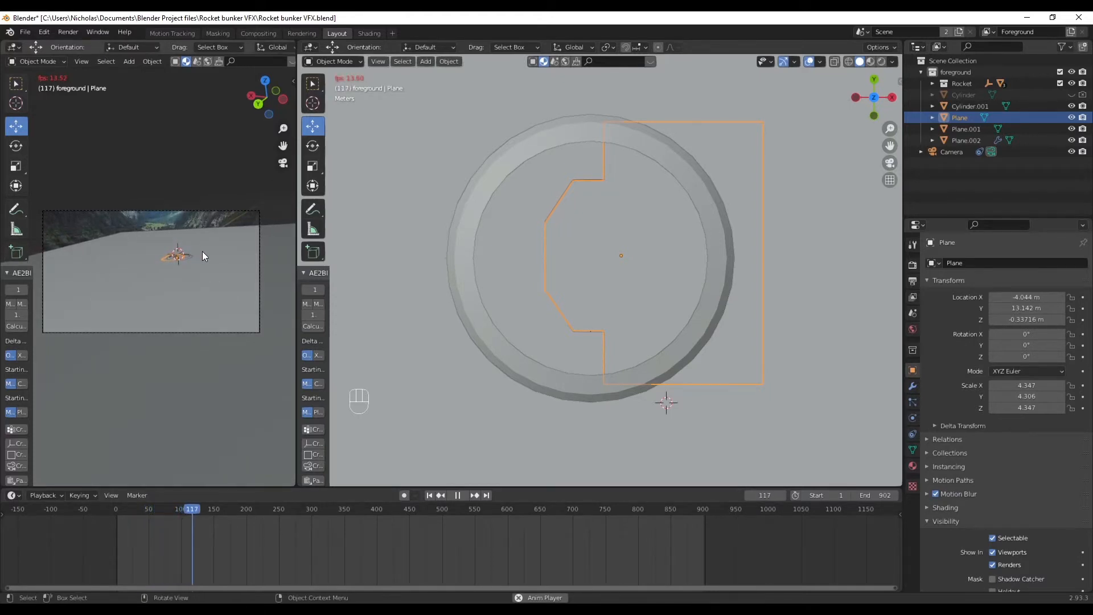
pyautogui.press('space')
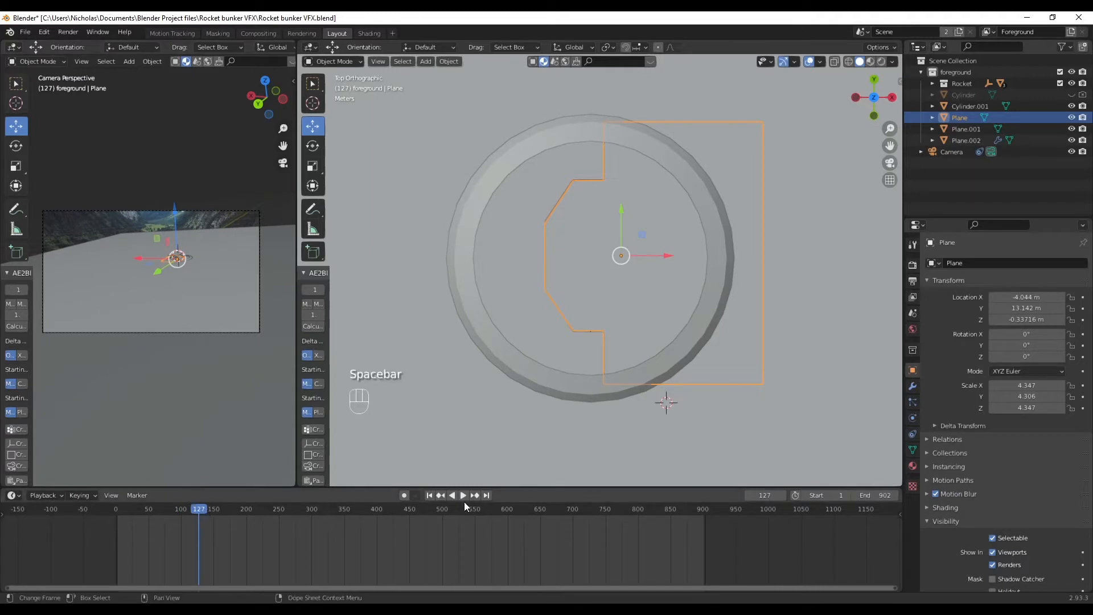
# - Play the animation from frame 1, stop it, and set the current frame to 76
pyautogui.click(430, 495)
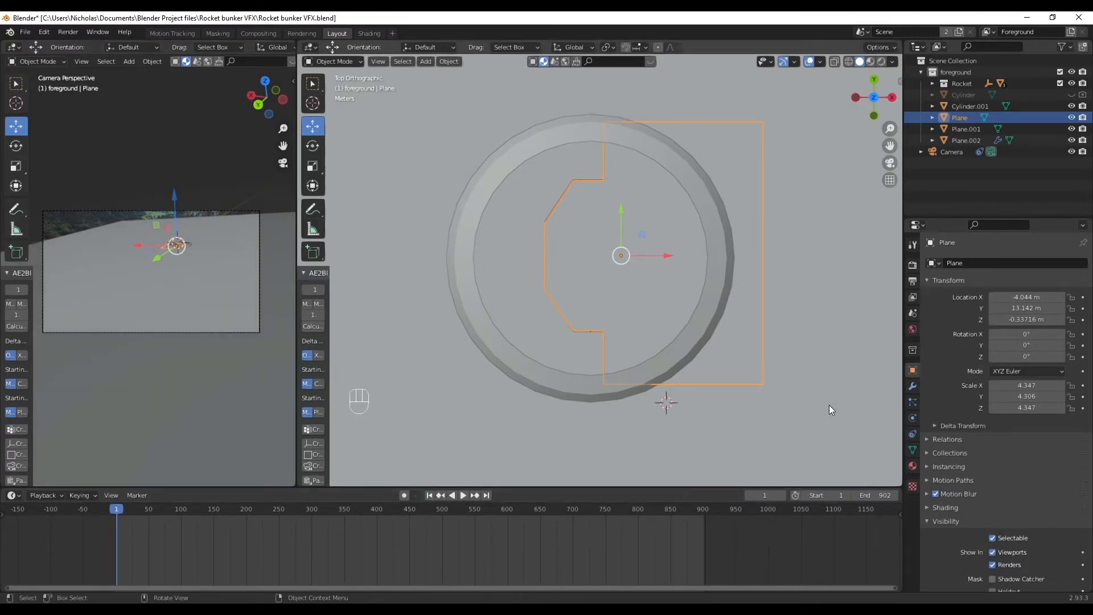
pyautogui.press('space')
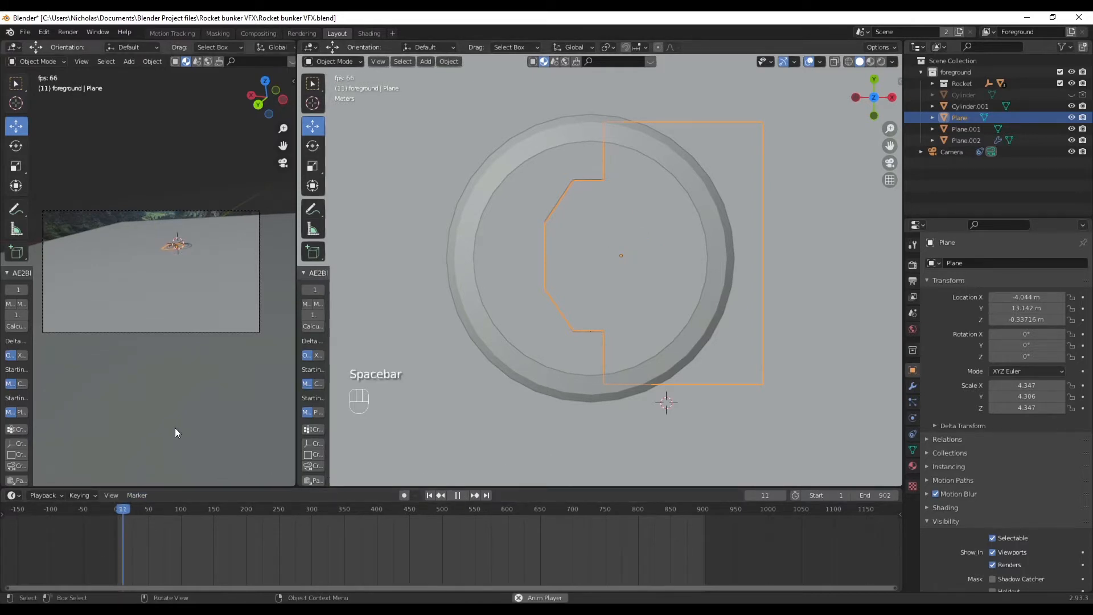
pyautogui.press('space')
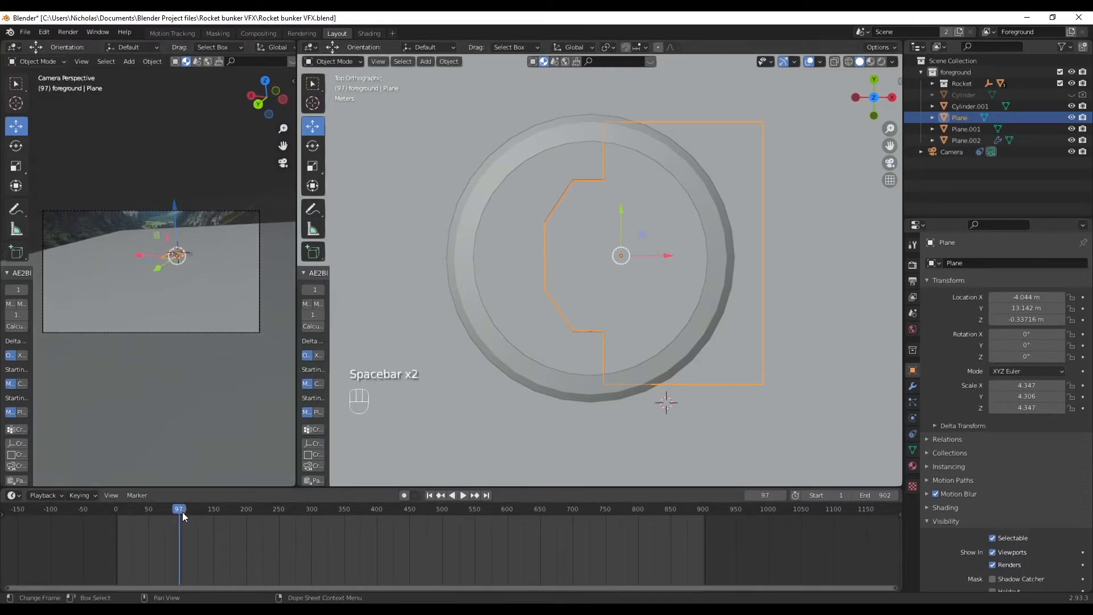
pyautogui.moveTo(181, 513)
pyautogui.mouseDown()
pyautogui.moveTo(131, 508)
pyautogui.moveTo(165, 501)
pyautogui.mouseUp()
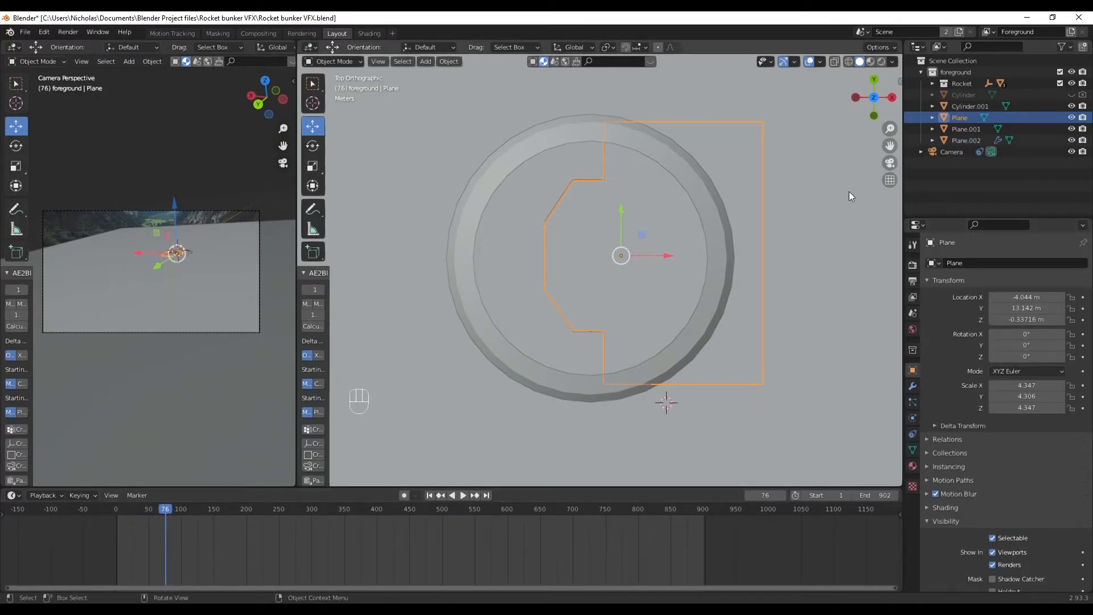
# - Shift both door halves together along X by about 1.07 m so their seam is centred over the silo
pyautogui.moveTo(1014, 297); pyautogui.dragTo(1021, 297)
pyautogui.hotkey('ctrl', 'z')
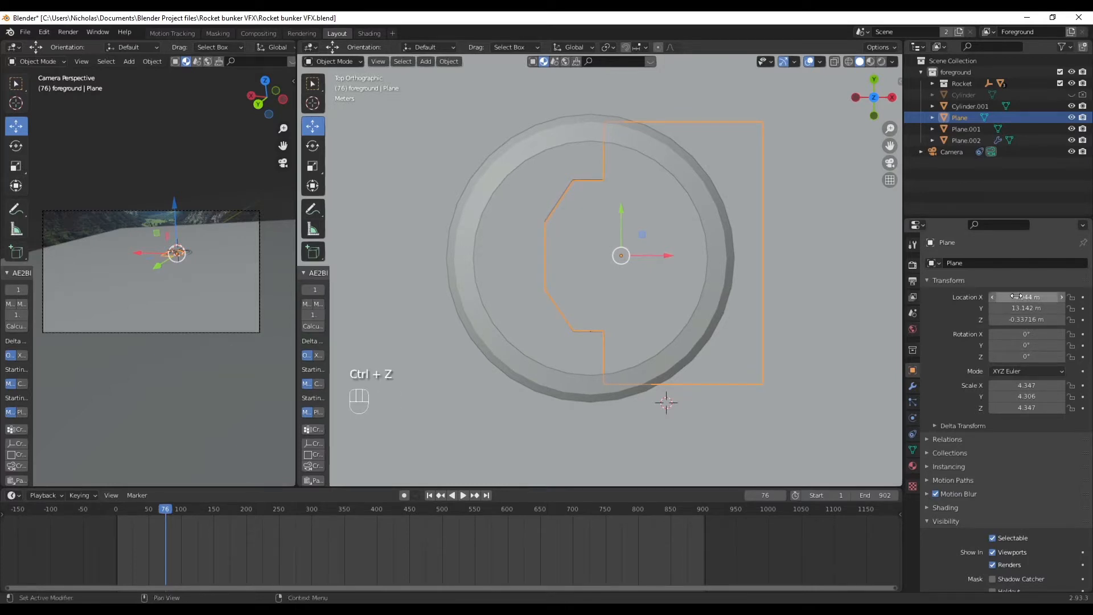
pyautogui.keyDown('shift'); pyautogui.click(531, 259); pyautogui.keyUp('shift')
pyautogui.moveTo(589, 257); pyautogui.dragTo(602, 255)
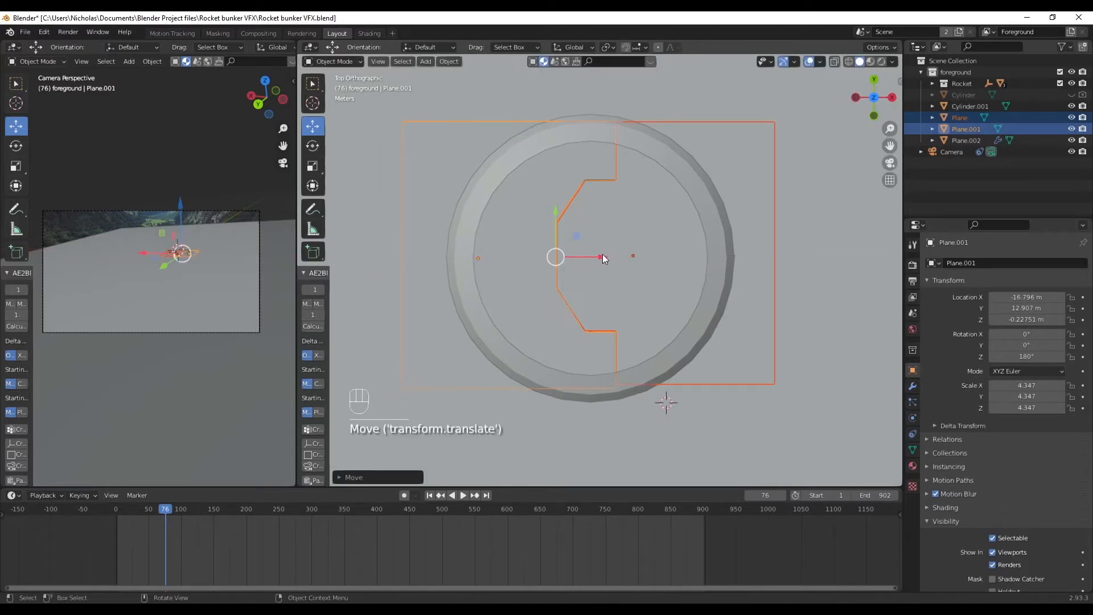
# - Select only the Plane door and keyframe its X location of -2.978 m at frame 76
pyautogui.click(676, 458)
pyautogui.click(666, 249)
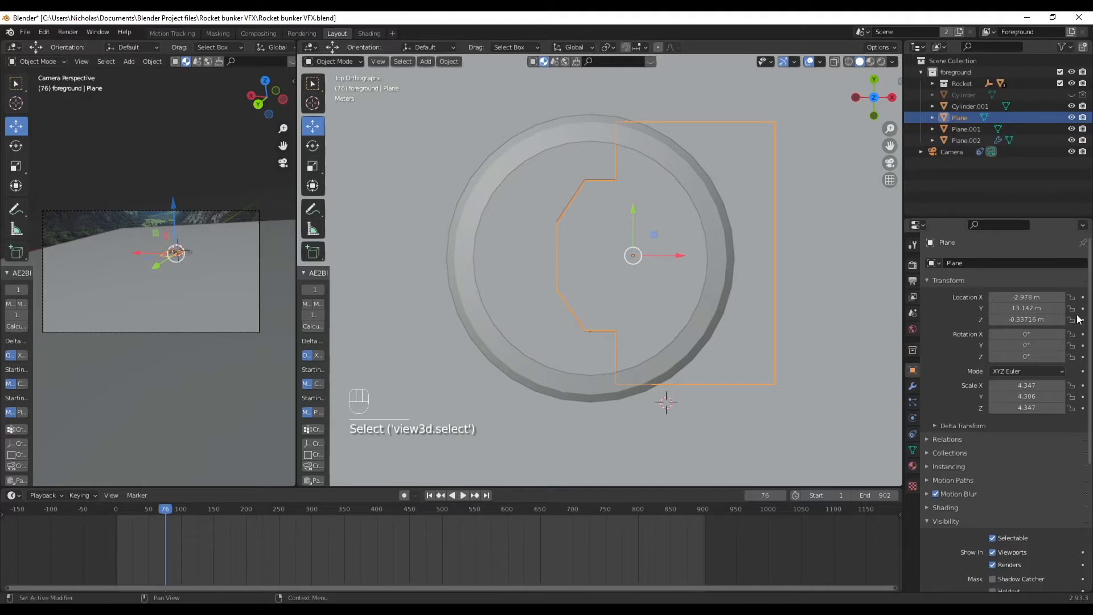
pyautogui.click(1083, 297)
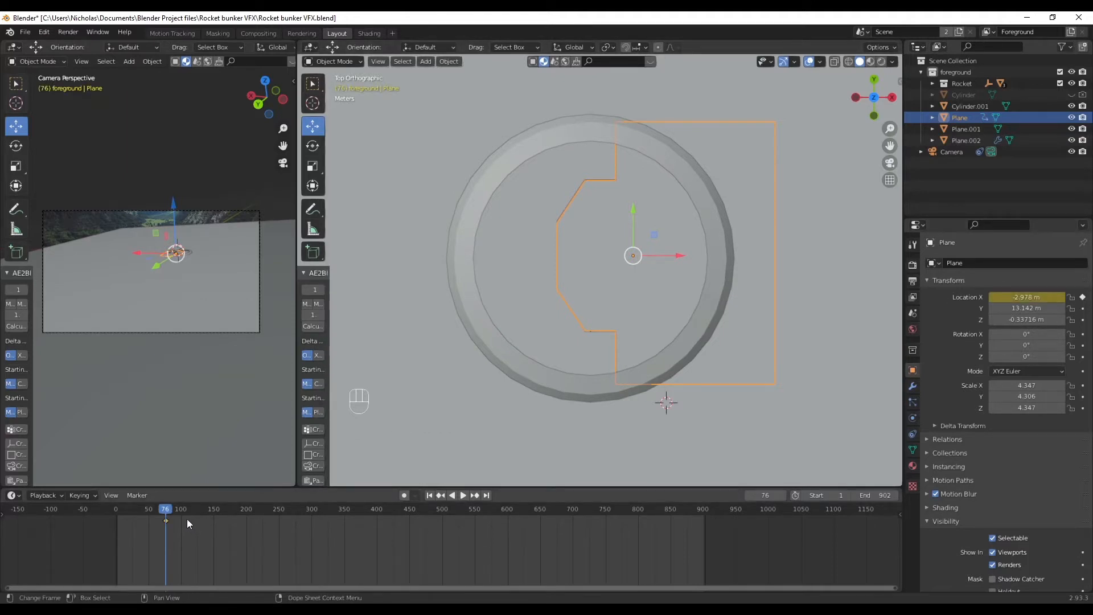
# - At frame 202, set the Plane door's X location to about 8.512 m and keyframe it
pyautogui.press('space')
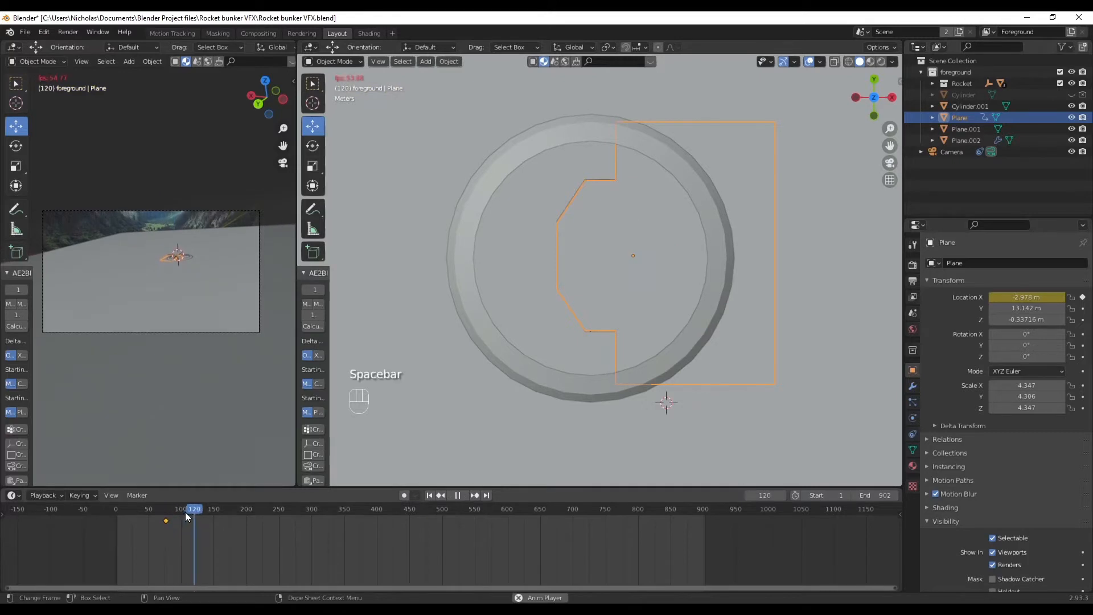
pyautogui.press('space')
pyautogui.click(248, 508)
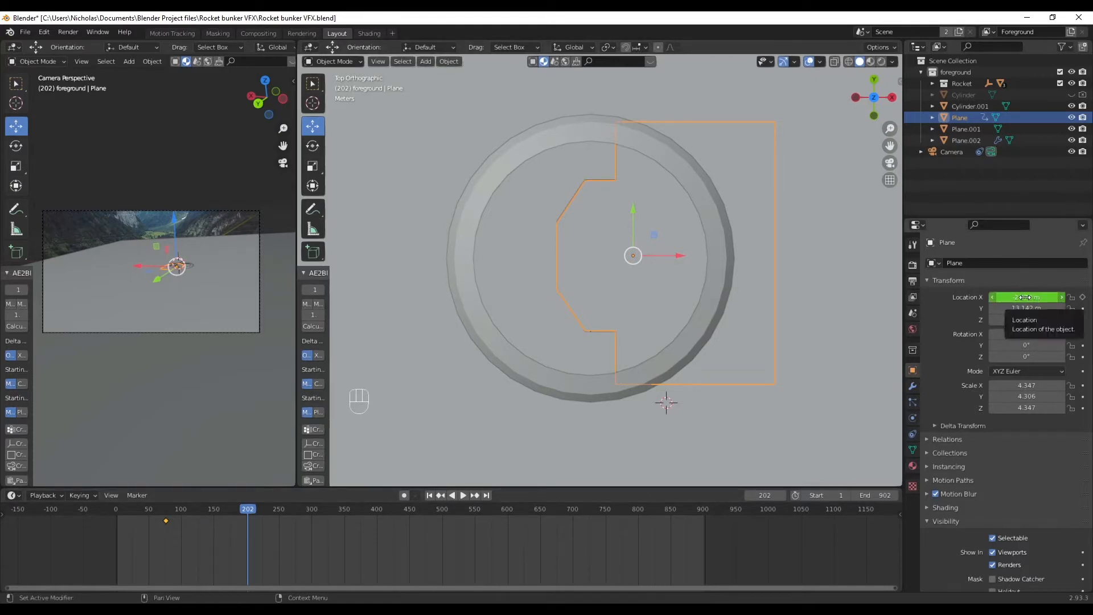
pyautogui.moveTo(1025, 297); pyautogui.dragTo(1054, 297)
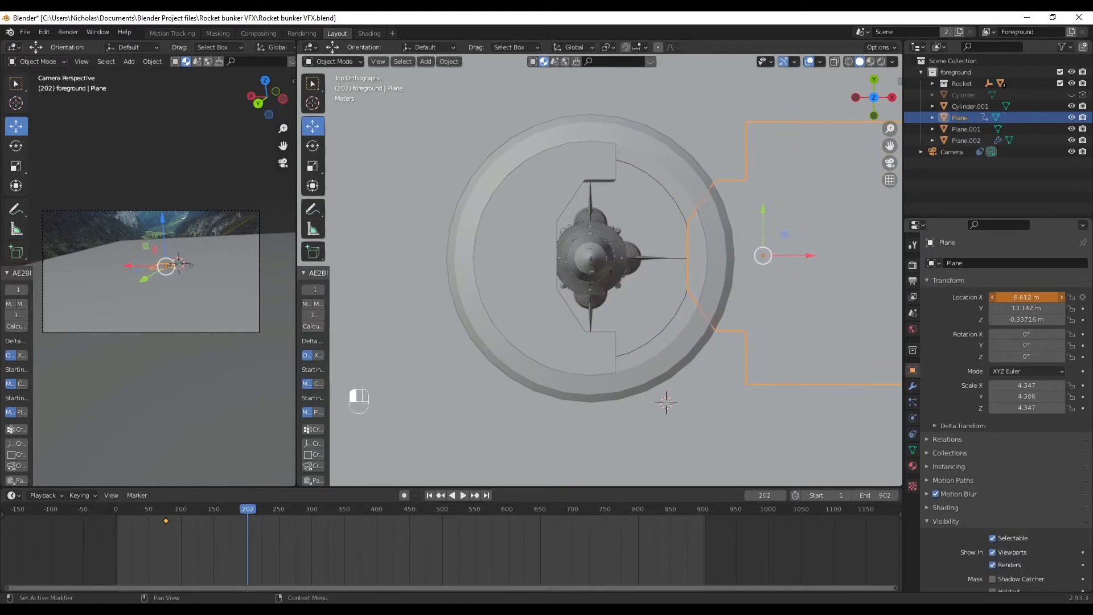
pyautogui.moveTo(1053, 296); pyautogui.dragTo(1054, 297)
pyautogui.click(1083, 296)
# - Play the animation repeatedly from frame 1 to check the Plane door's opening movement
pyautogui.click(430, 496)
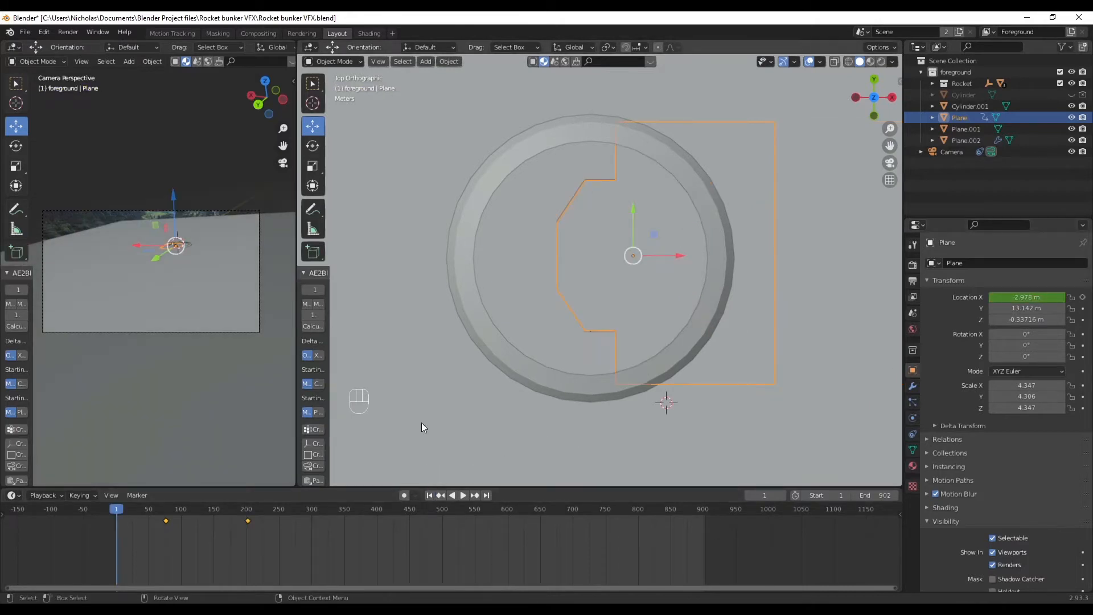
pyautogui.press('space')
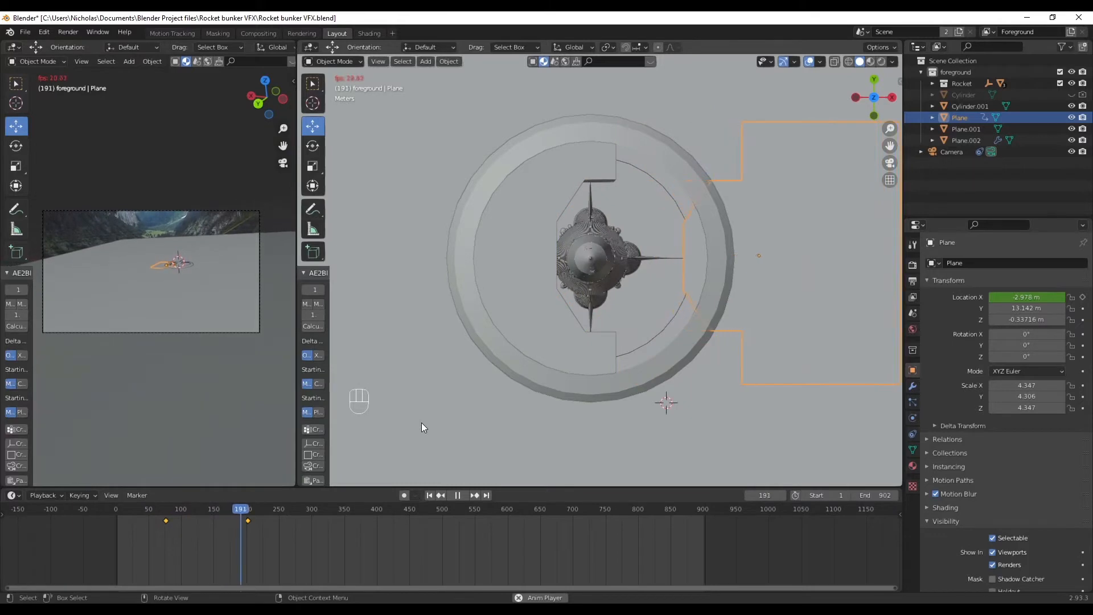
pyautogui.press('space')
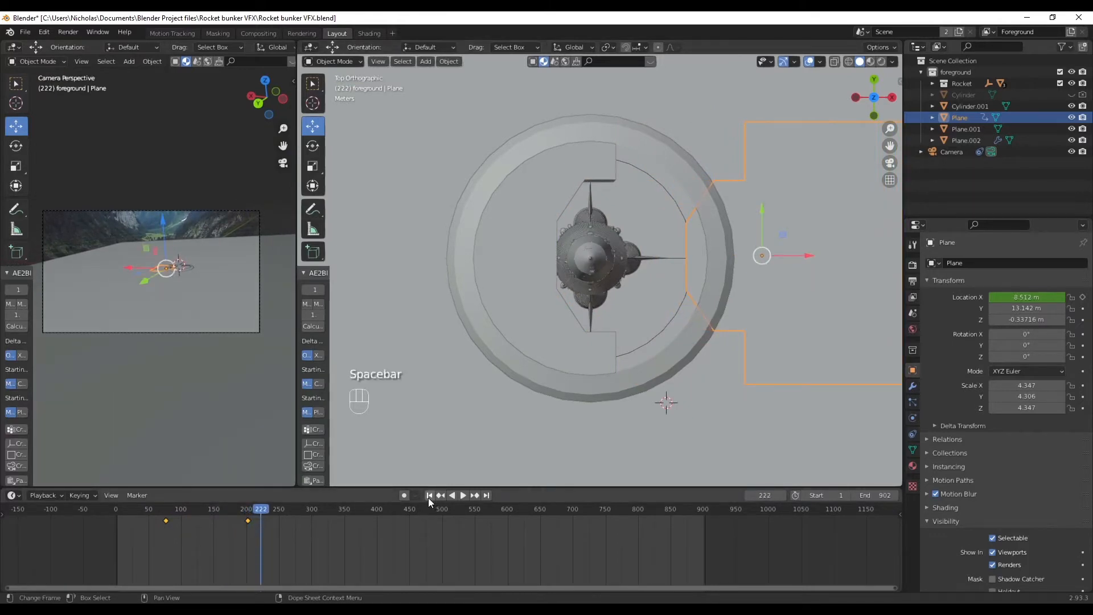
pyautogui.press('space')
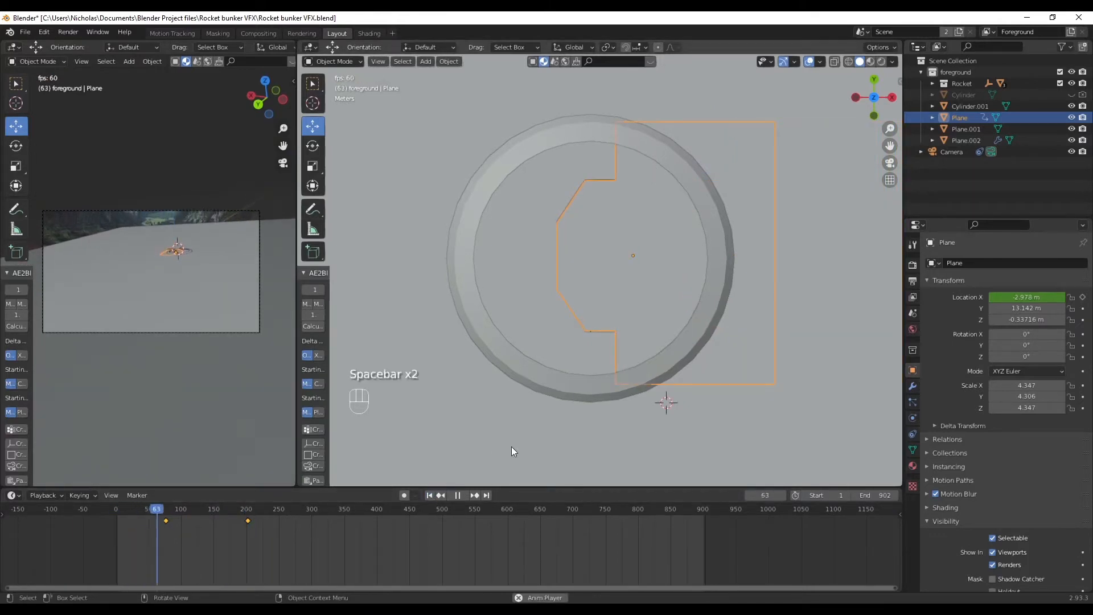
pyautogui.press('space')
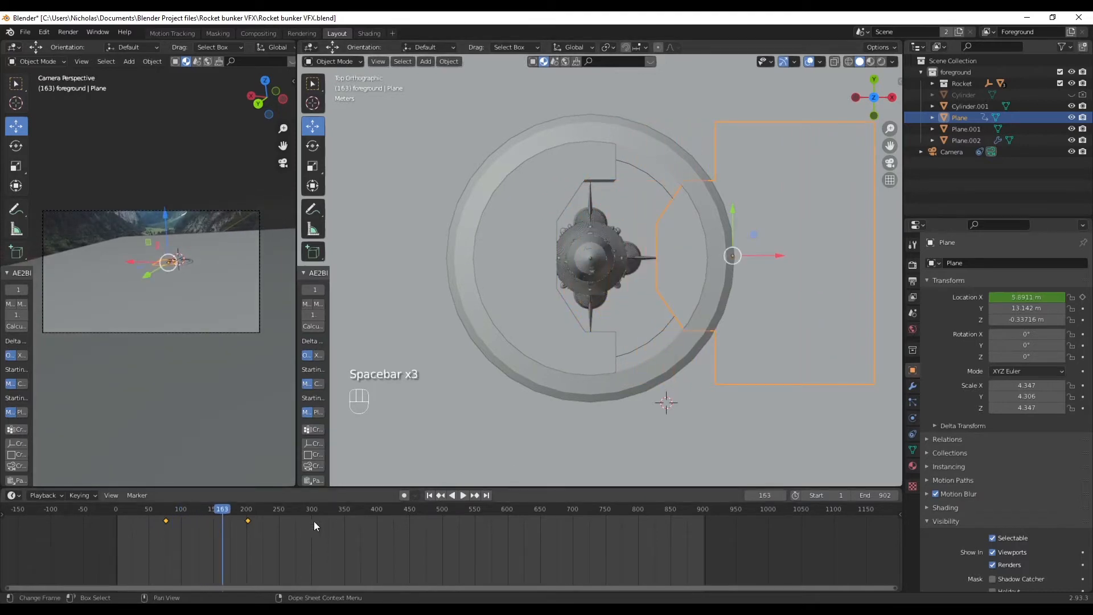
pyautogui.click(429, 496)
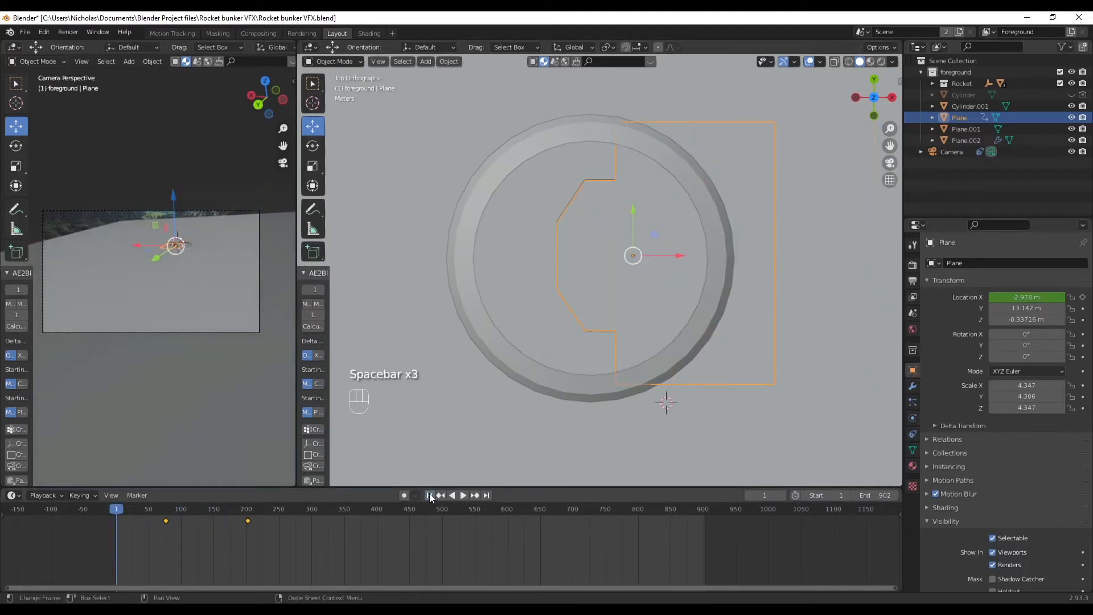
pyautogui.press('space')
# - At frame 76, keyframe the X location of the opposite door half, Plane.001, in its closed position
pyautogui.click(164, 510)
pyautogui.moveTo(170, 510); pyautogui.dragTo(166, 524)
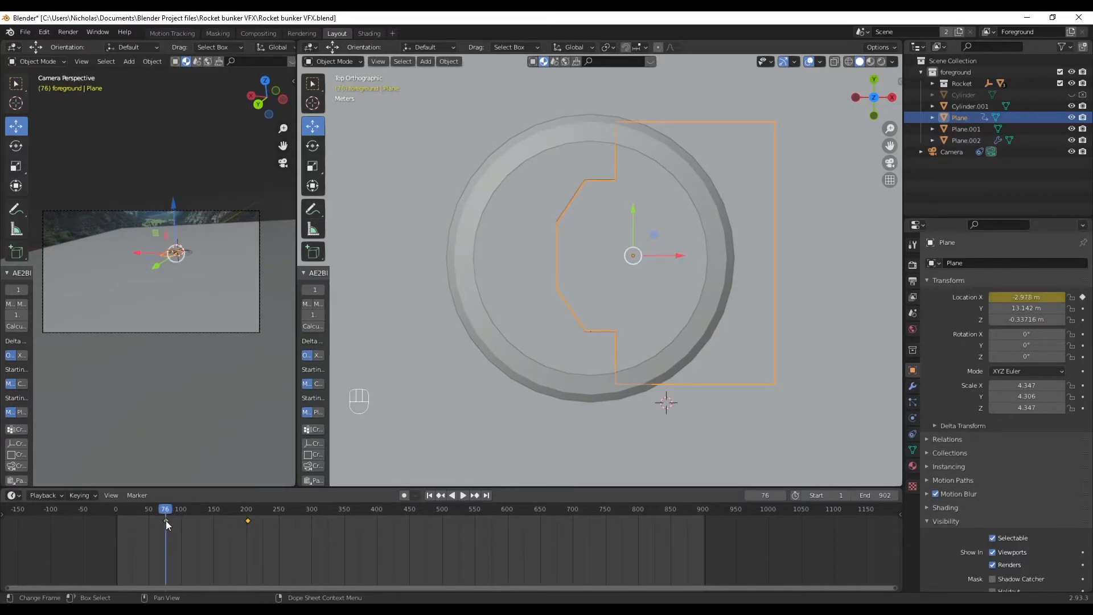
pyautogui.click(479, 255)
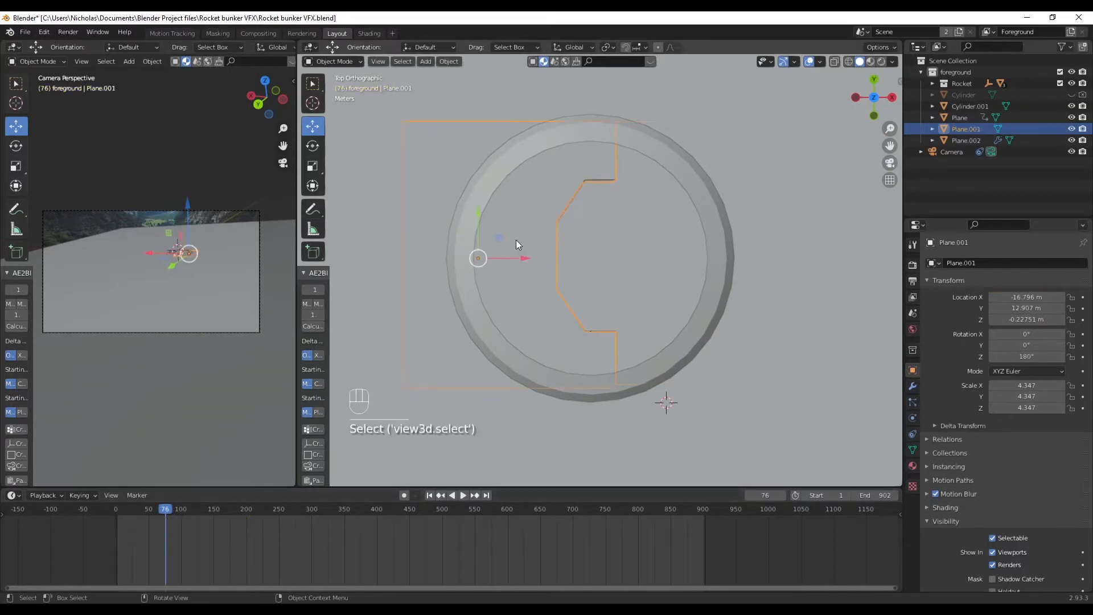
pyautogui.click(1083, 297)
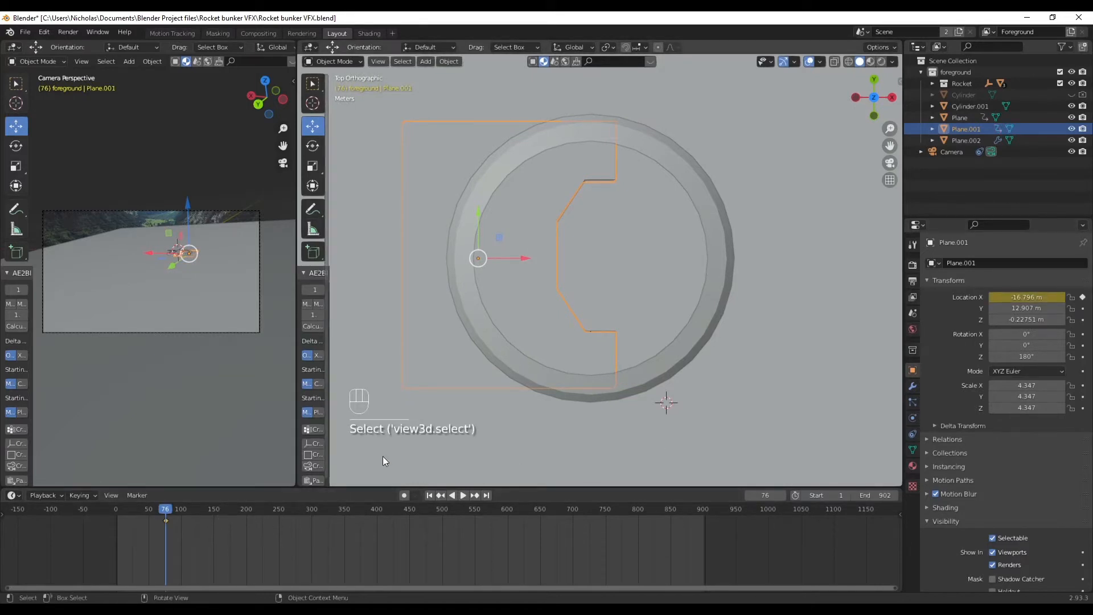
# - At frame 202, set the Plane.001 door's X location to -25.016 m and keyframe it
pyautogui.click(588, 254)
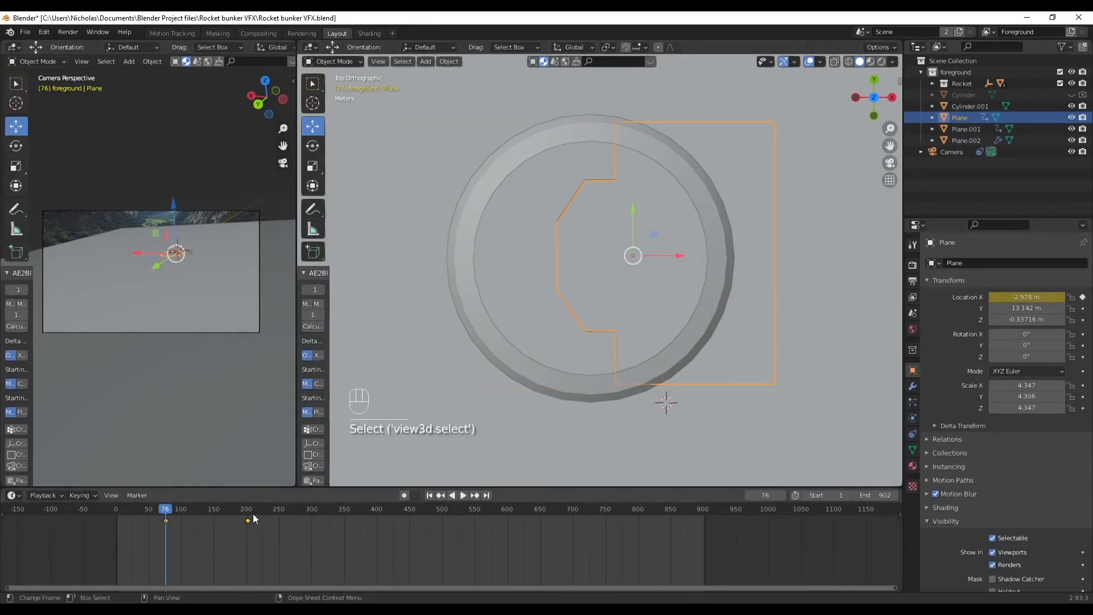
pyautogui.click(483, 285)
pyautogui.press('space')
pyautogui.moveTo(250, 507); pyautogui.dragTo(248, 512)
pyautogui.moveTo(1041, 297); pyautogui.dragTo(948, 297)
pyautogui.click(1083, 297)
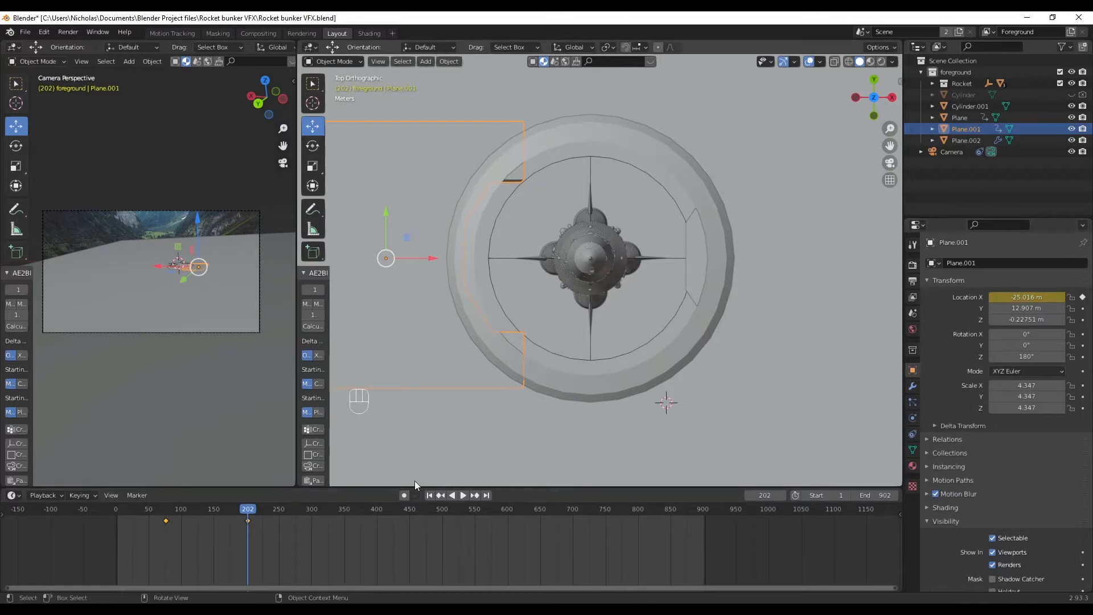
# - Play the animation from frame 1 and review both doors opening in an enlarged camera view
pyautogui.click(429, 494)
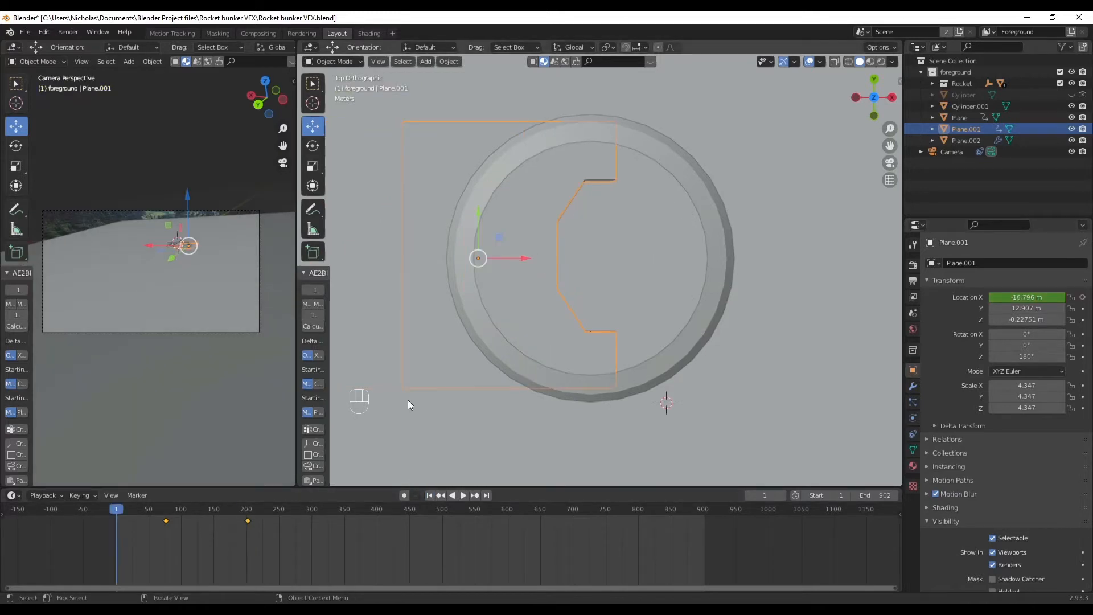
pyautogui.press('space')
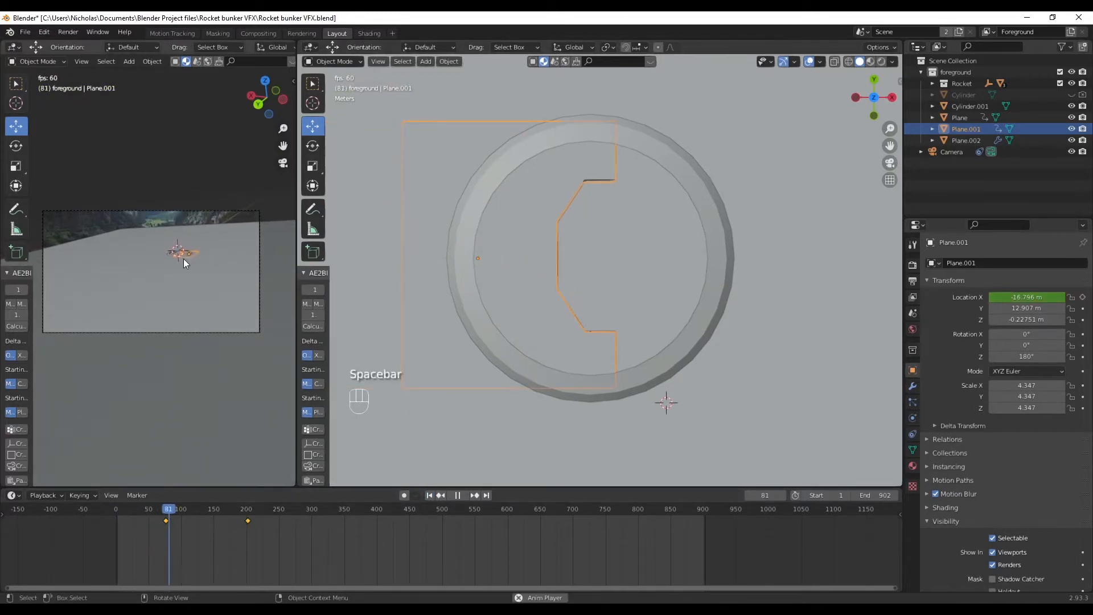
pyautogui.scroll(5, 188, 260)
pyautogui.keyDown('shift'); pyautogui.moveTo(251, 272); pyautogui.dragTo(207, 311, button='middle'); pyautogui.keyUp('shift')
pyautogui.press('space')
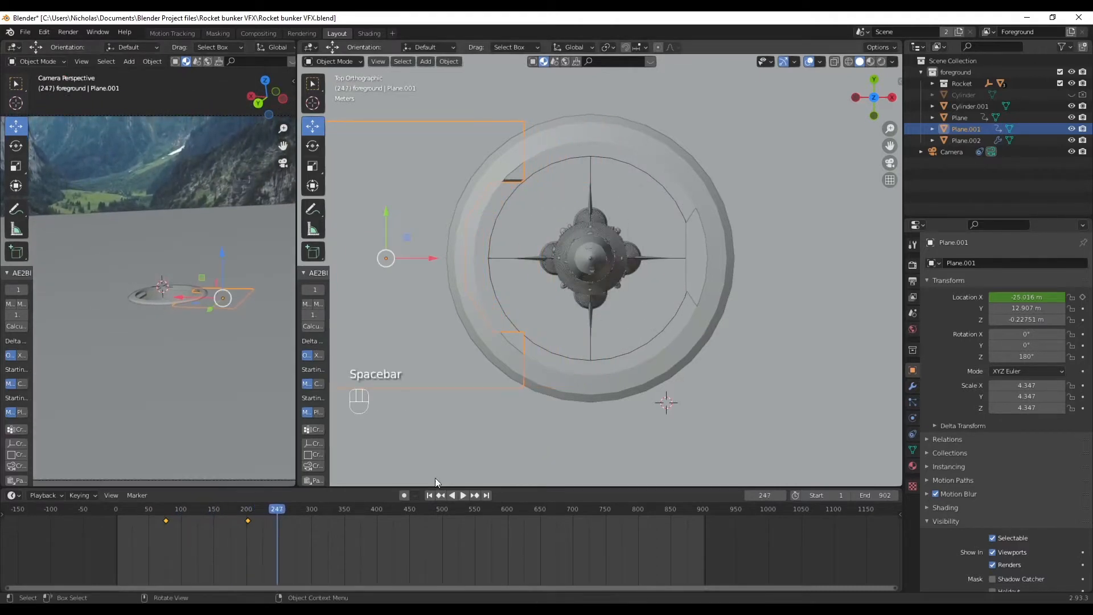
pyautogui.click(431, 495)
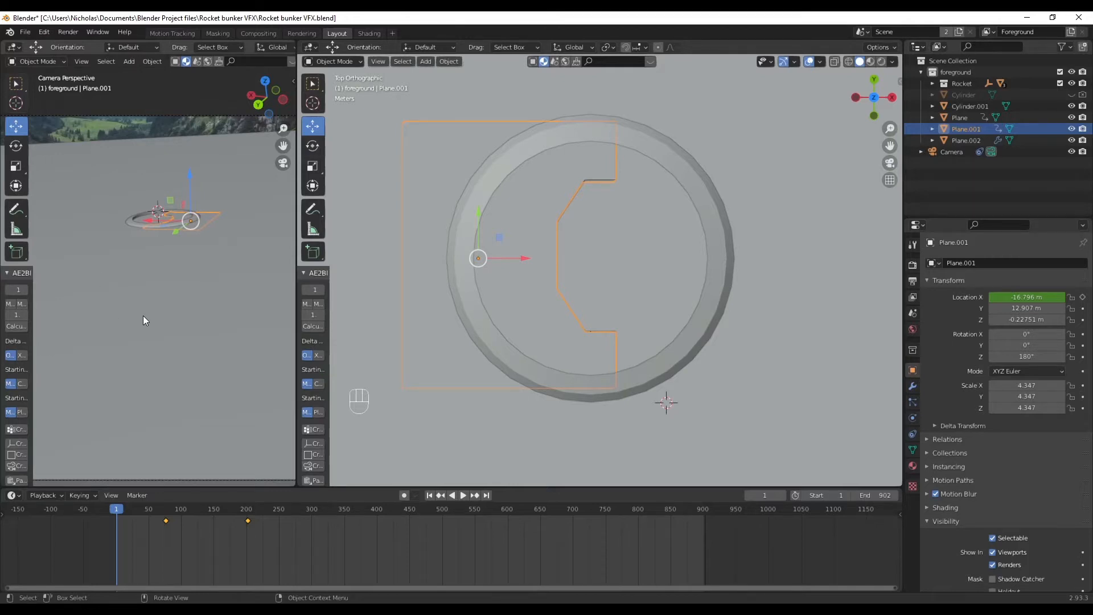
pyautogui.press('space')
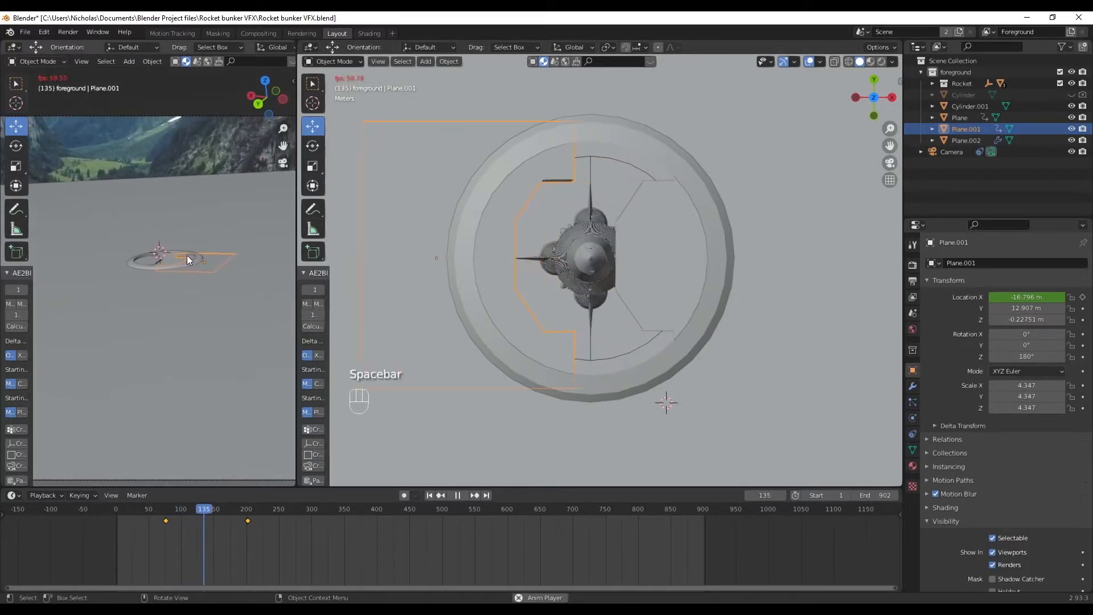
pyautogui.press('space')
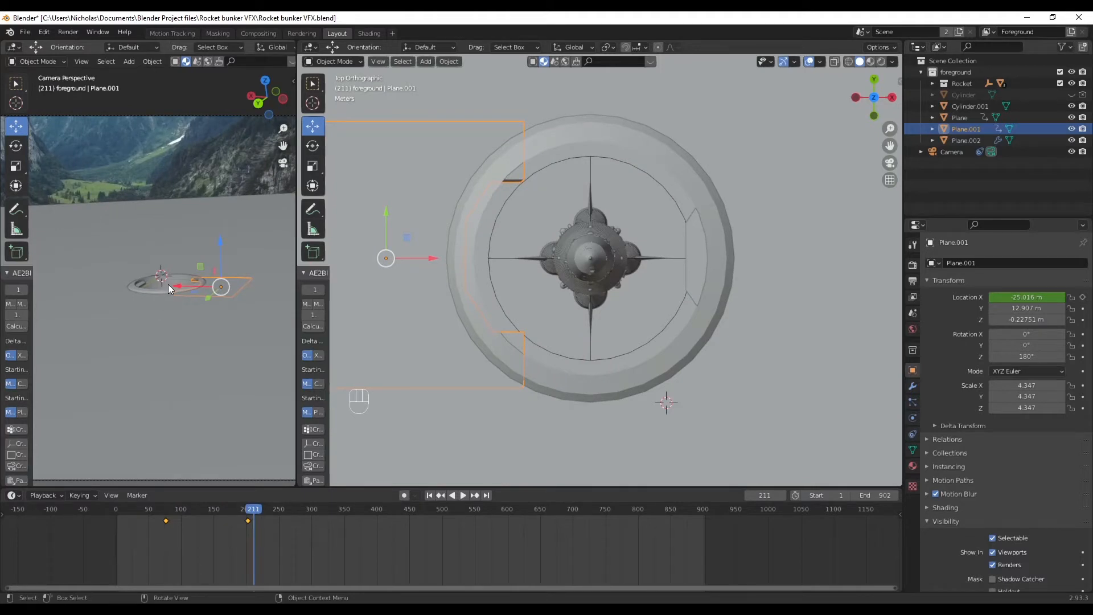
pyautogui.moveTo(254, 512); pyautogui.dragTo(167, 511)
pyautogui.press('space')
pyautogui.press('Escape')
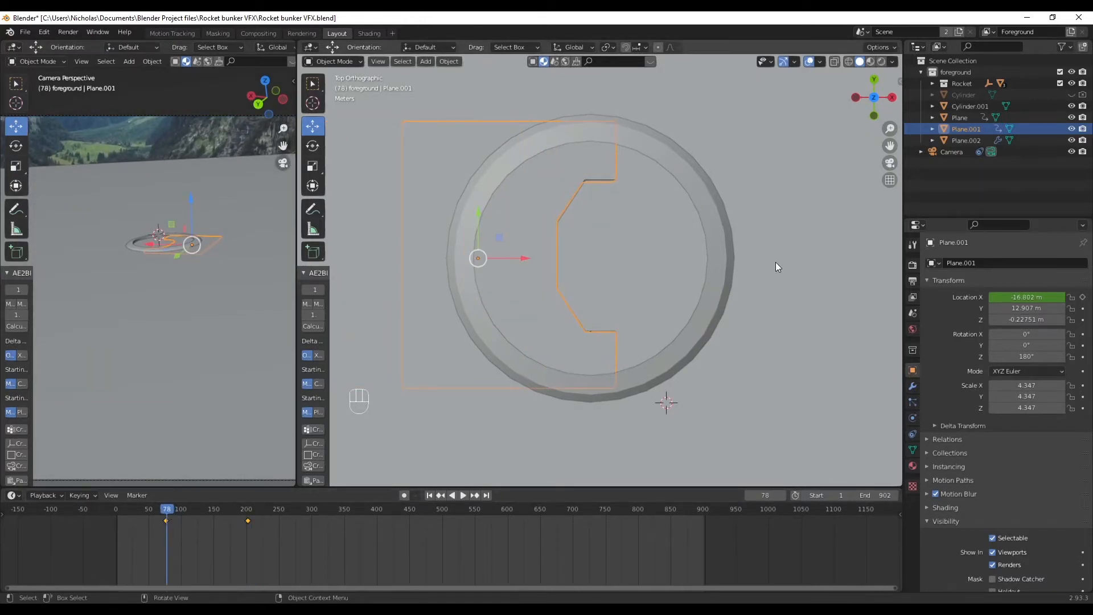
# - Slow the Plane door's opening by moving its frame 202 keyframe to about frame 401
pyautogui.click(663, 262)
pyautogui.click(663, 262)
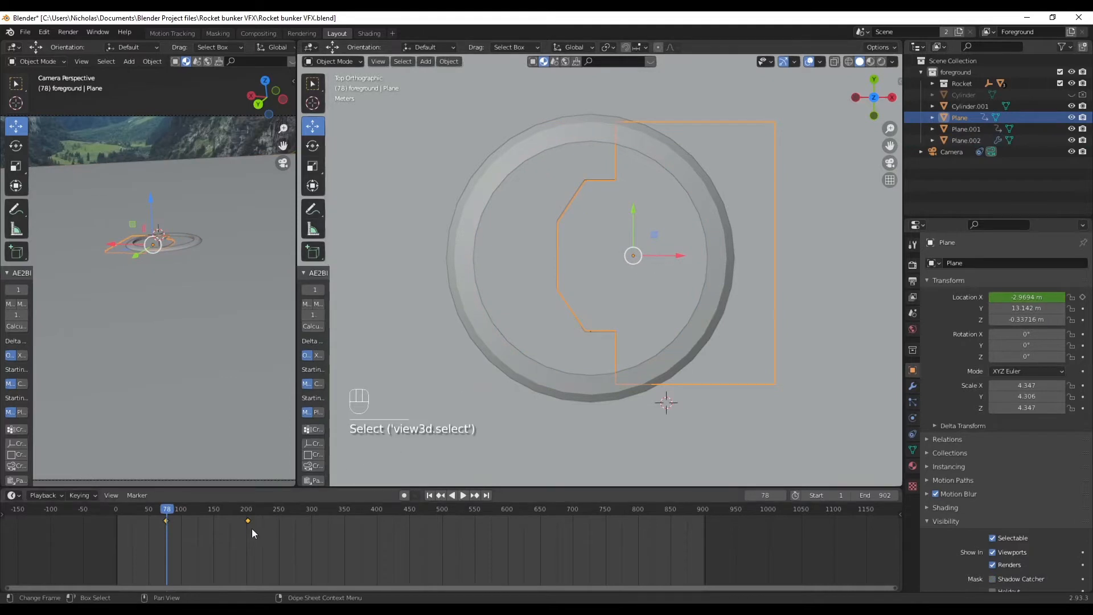
pyautogui.moveTo(248, 521); pyautogui.dragTo(349, 528)
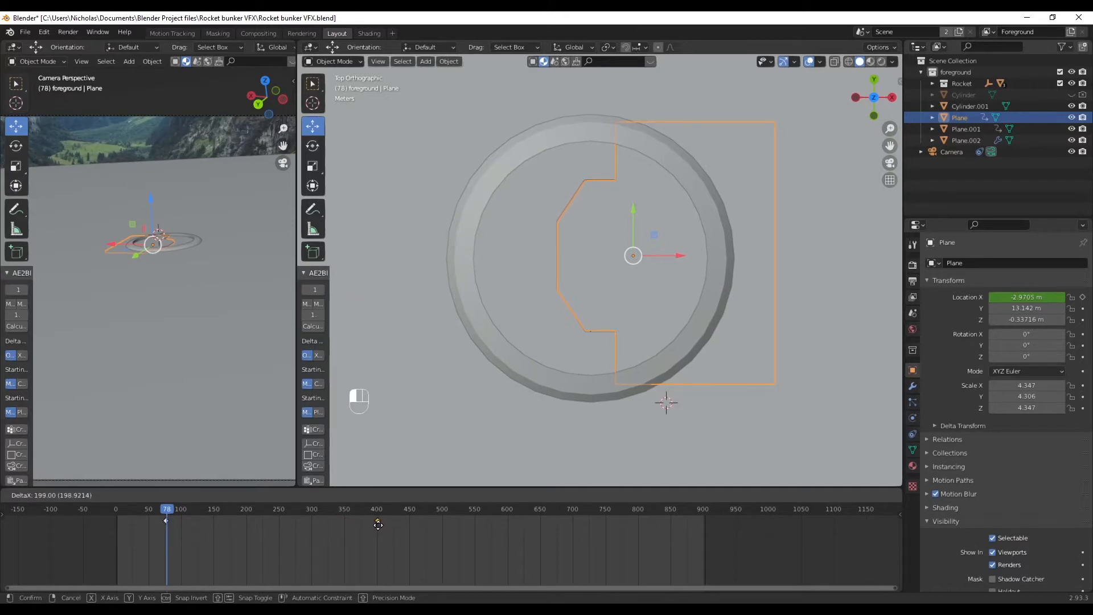
pyautogui.moveTo(378, 525); pyautogui.dragTo(377, 523)
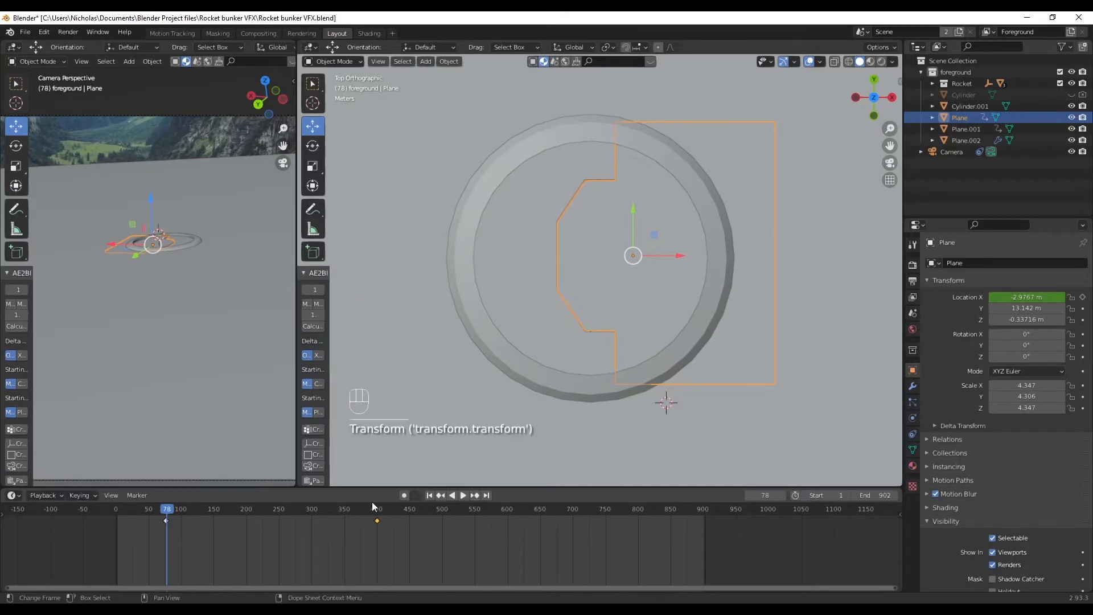
# - Play from before the first keyframe to past frame 400 to review the Plane door's slower opening
pyautogui.click(156, 508)
pyautogui.press('space')
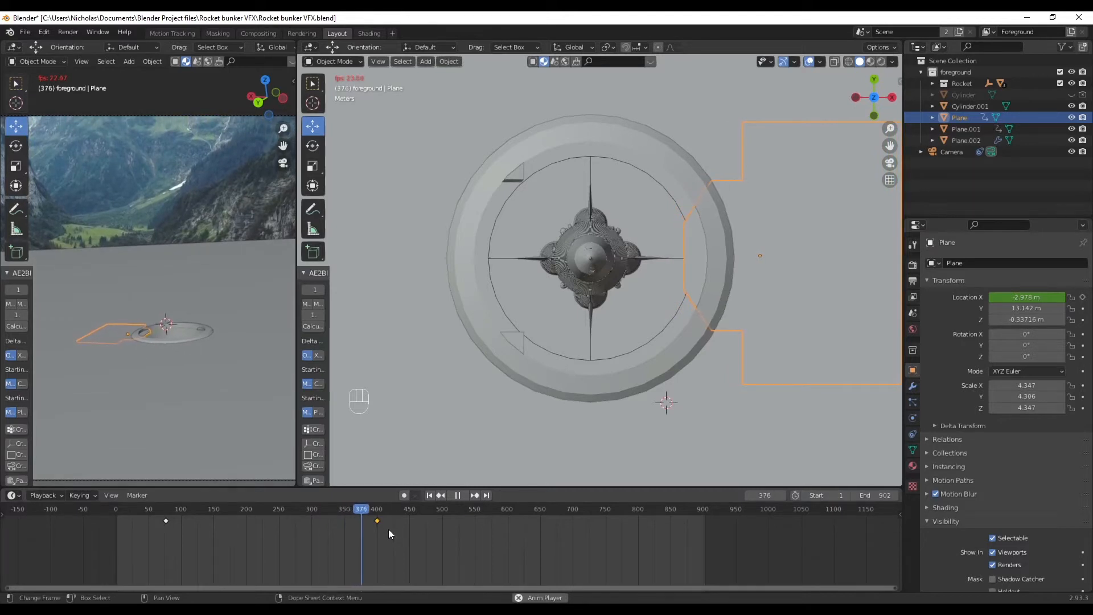
pyautogui.press('space')
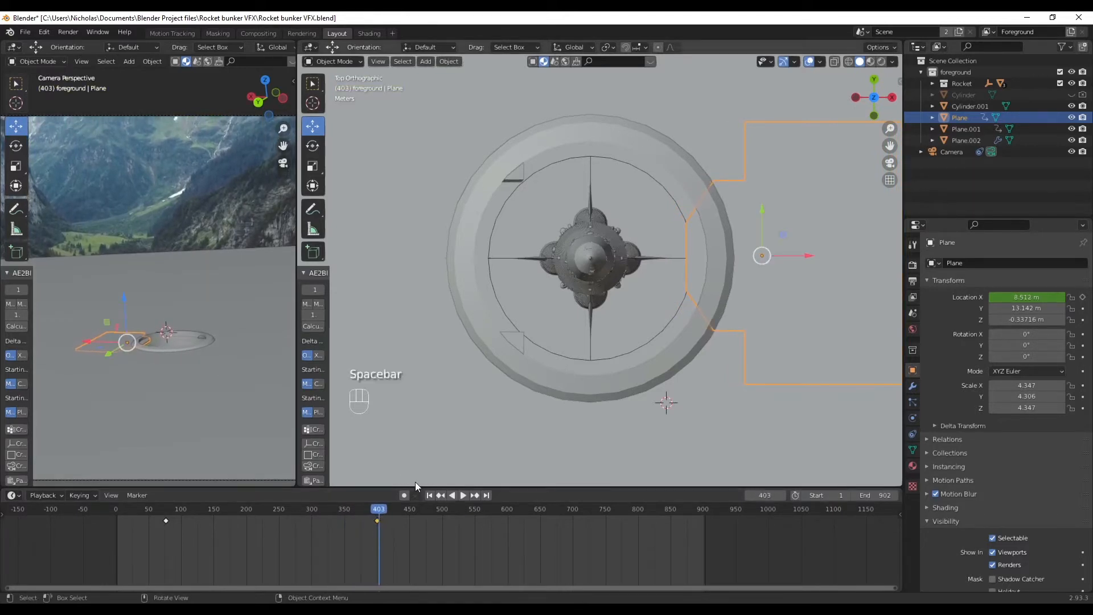
# - Slow the Plane.001 door's opening by moving its frame 202 keyframe to about frame 400
pyautogui.click(430, 496)
pyautogui.click(497, 208)
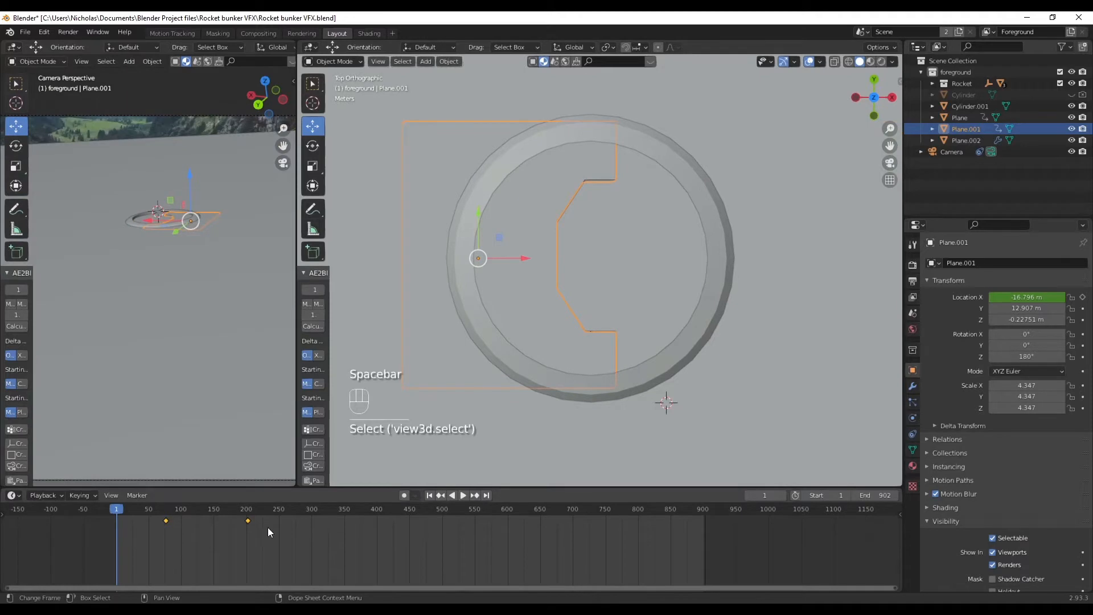
pyautogui.moveTo(249, 520); pyautogui.dragTo(377, 527)
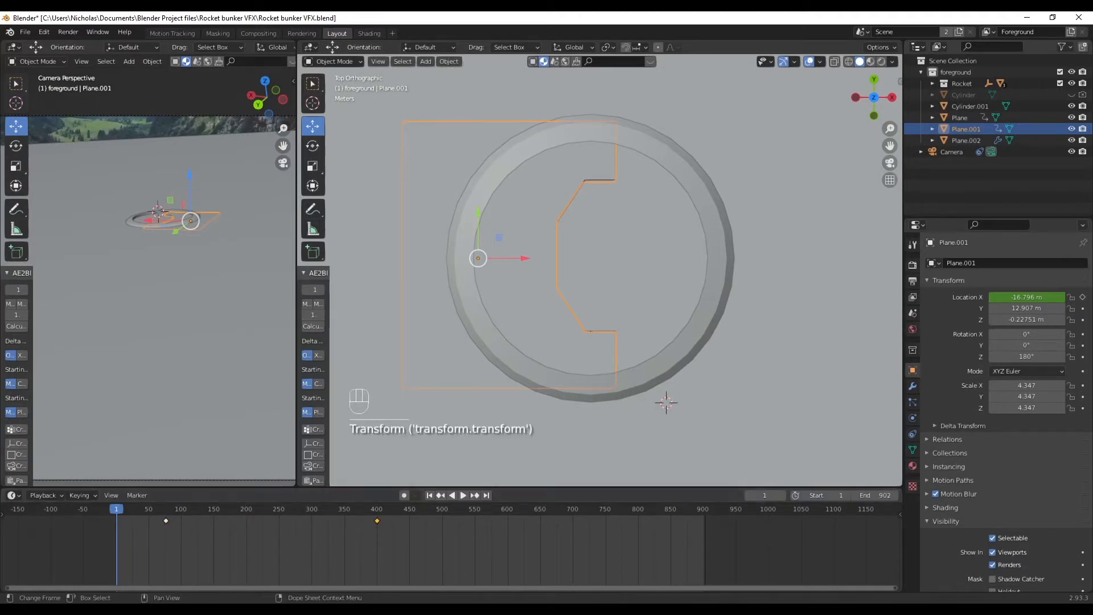
# - Play the animation past frame 400 to review both doors opening at the slower speed, then return to frame 1
pyautogui.press('space')
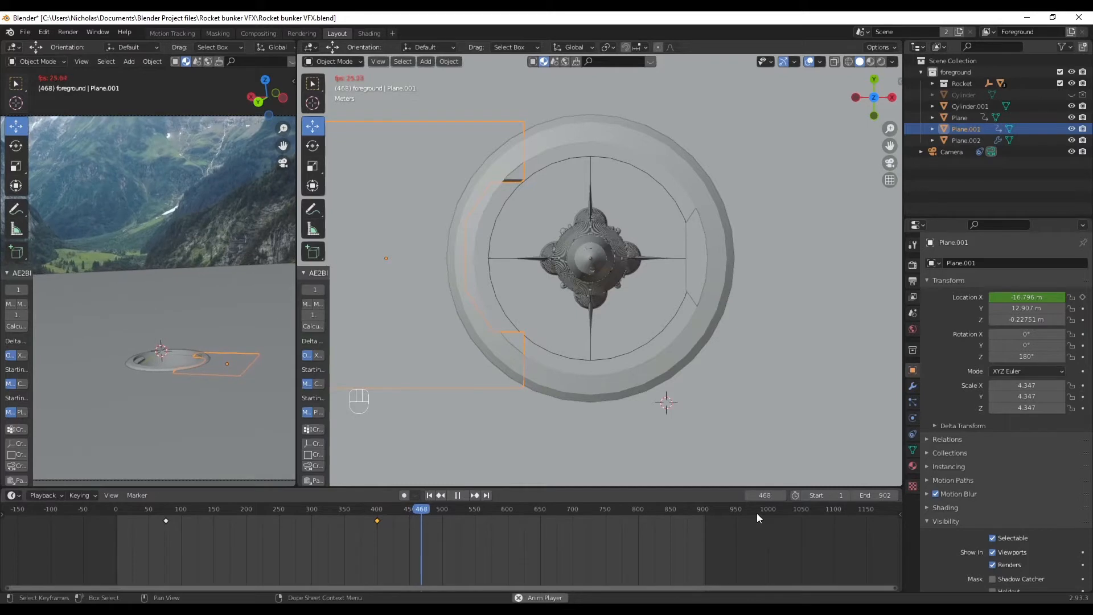
pyautogui.press('space')
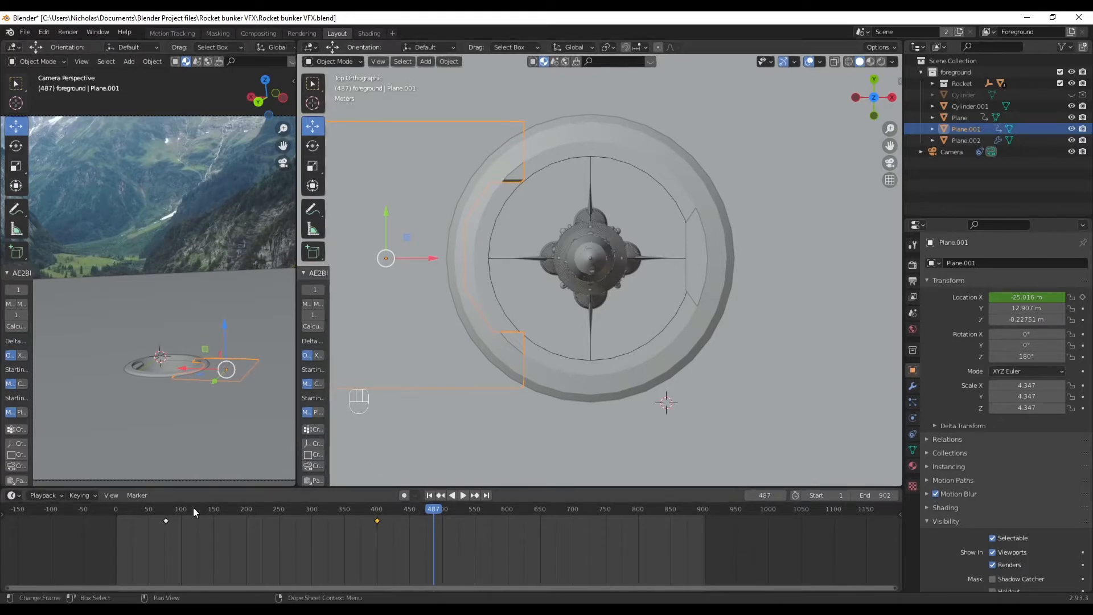
pyautogui.click(145, 508)
pyautogui.press('space')
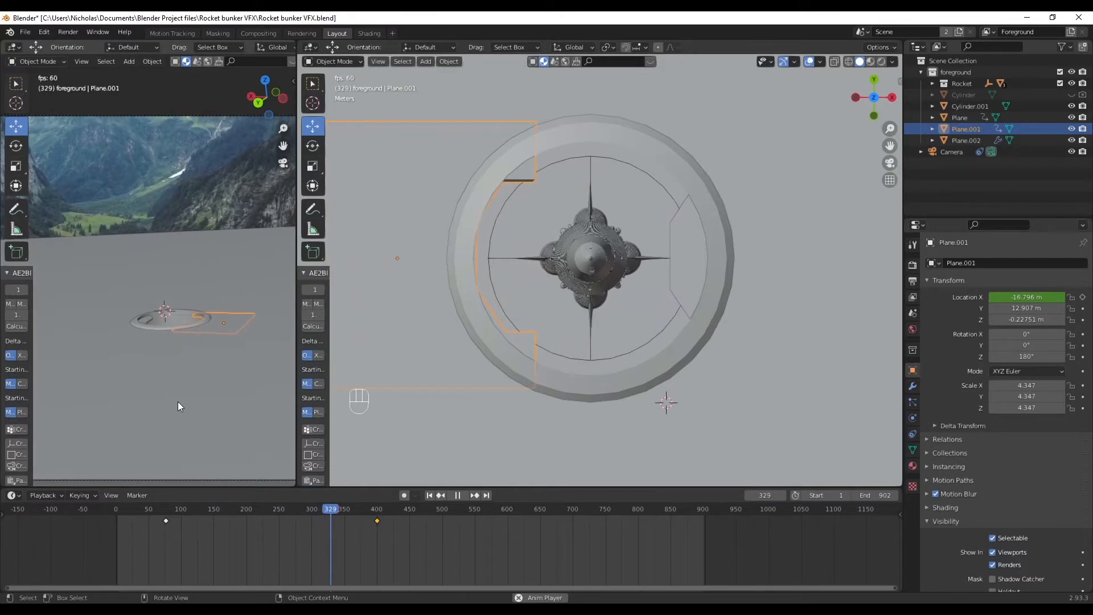
pyautogui.press('space')
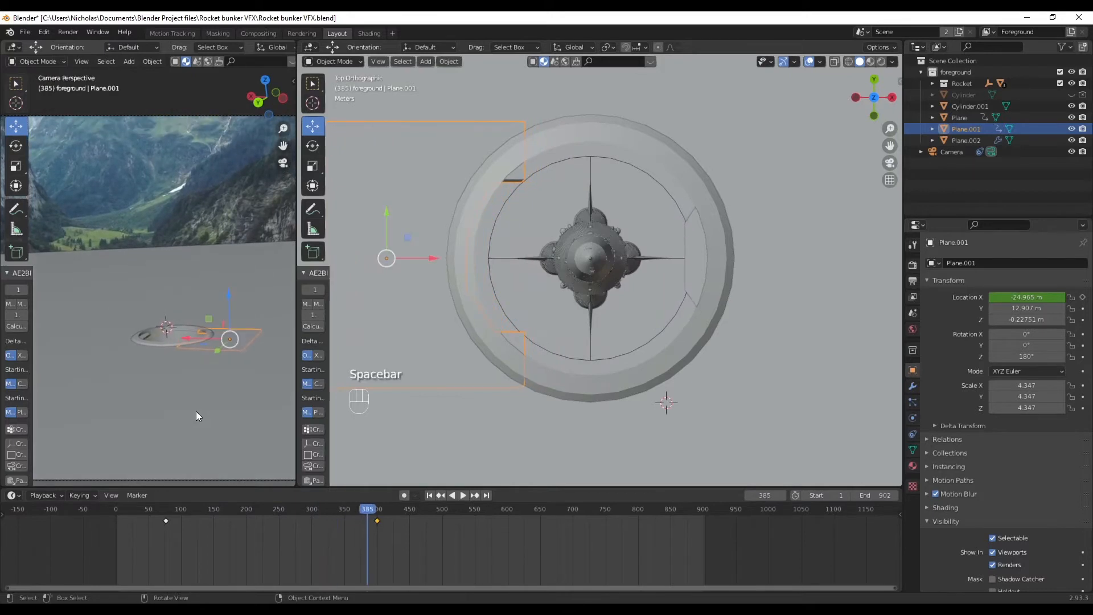
pyautogui.click(429, 495)
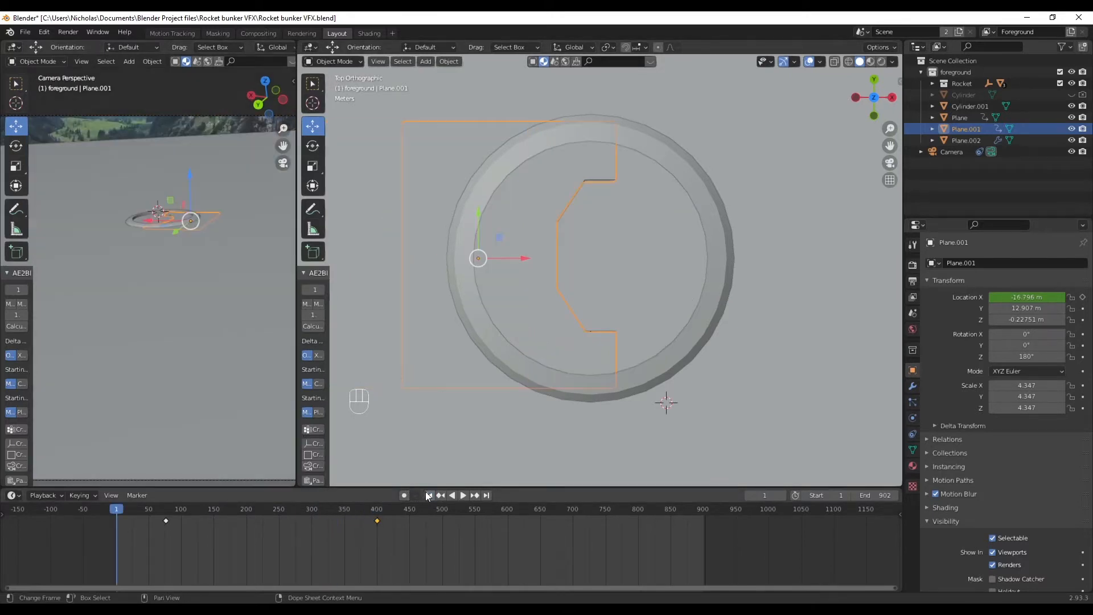
# - Show the silo in wireframe shading and select the Empty around the rocket inside the shaft
pyautogui.moveTo(655, 266); pyautogui.dragTo(687, 287, button='middle')
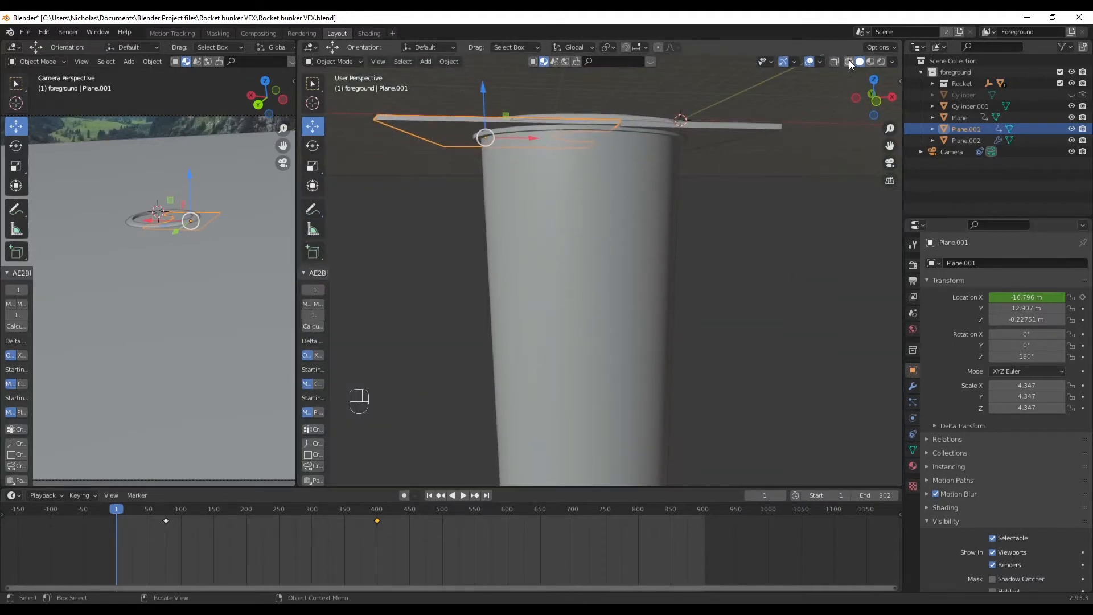
pyautogui.click(849, 61)
pyautogui.click(769, 341)
pyautogui.keyDown('shift'); pyautogui.moveTo(688, 361); pyautogui.dragTo(678, 247, button='middle'); pyautogui.keyUp('shift')
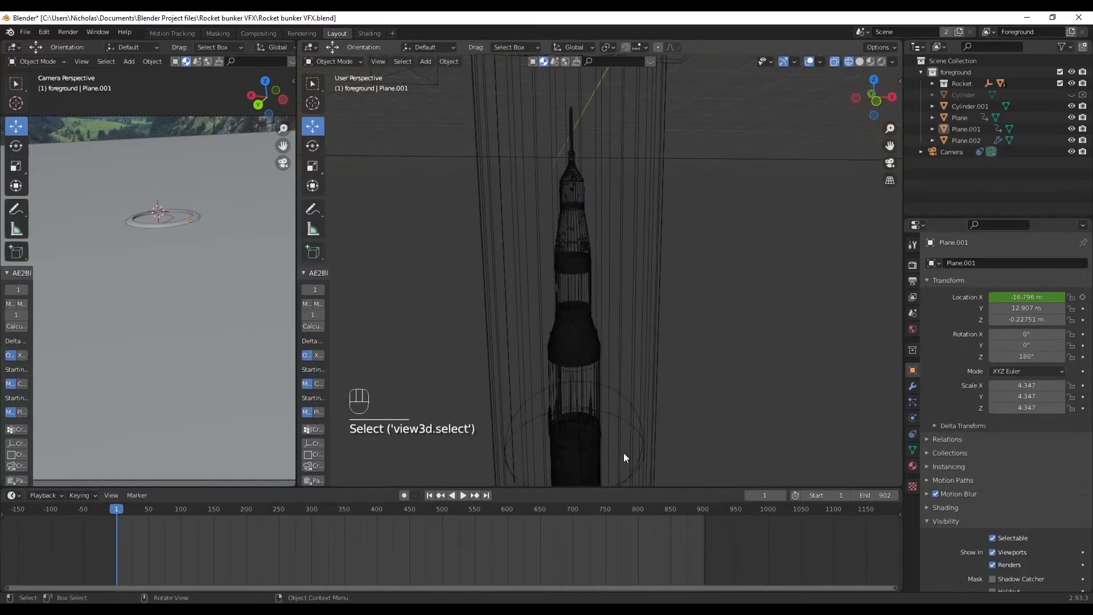
pyautogui.click(624, 422)
pyautogui.moveTo(557, 391); pyautogui.dragTo(593, 395, button='middle')
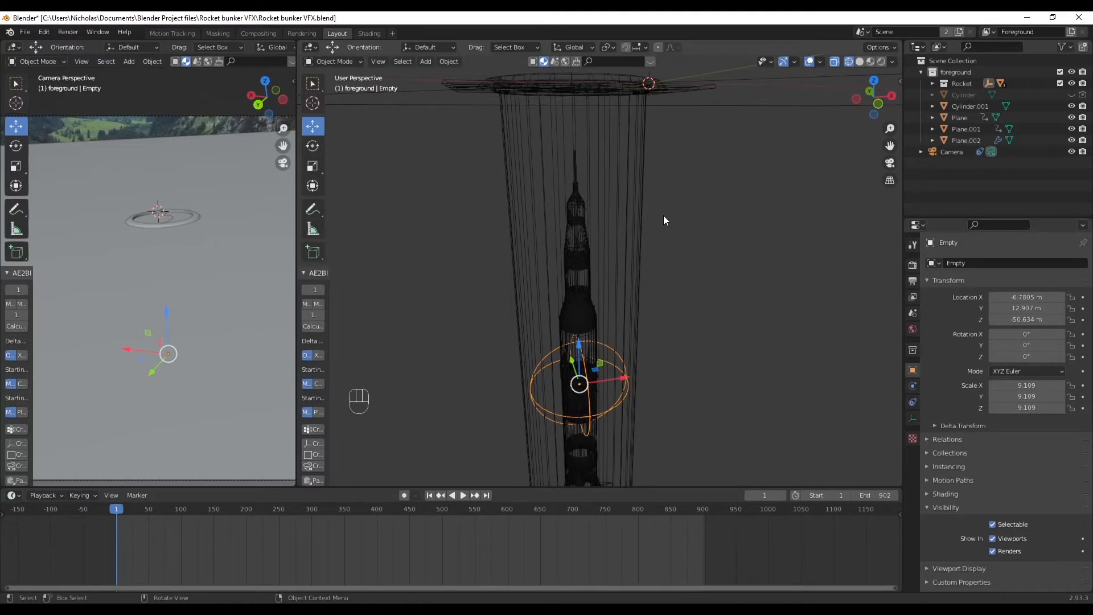
# - At frame 150, keyframe the Empty's Z location with the rocket still down in the silo
pyautogui.scroll(-3, 670, 218)
pyautogui.moveTo(694, 277)
pyautogui.mouseDown(button='middle')
pyautogui.moveTo(725, 321)
pyautogui.moveTo(711, 303)
pyautogui.mouseUp(button='middle')
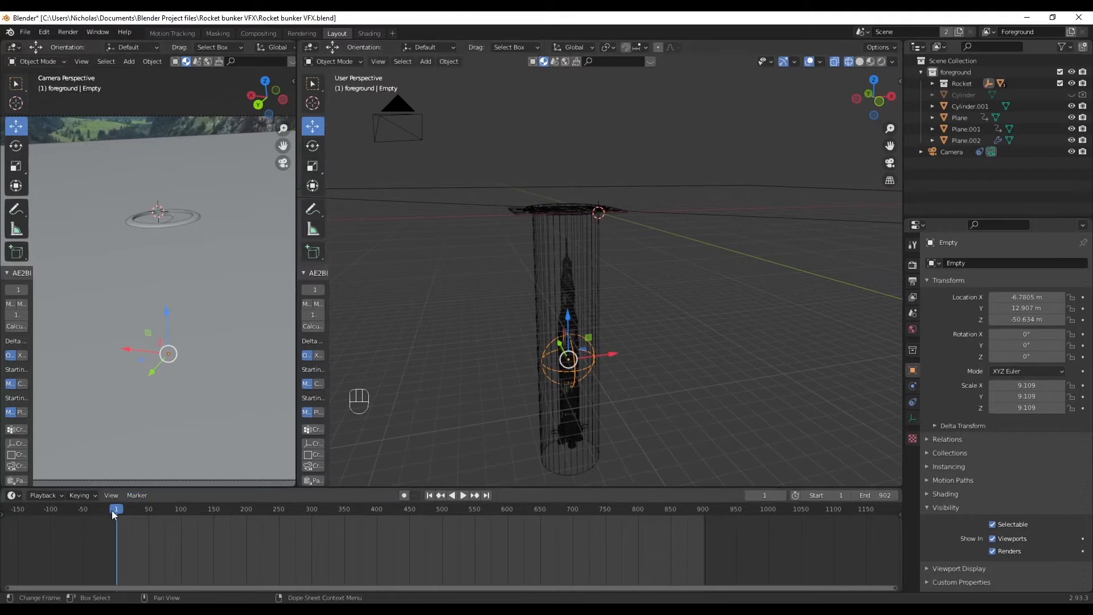
pyautogui.moveTo(115, 508); pyautogui.dragTo(213, 514)
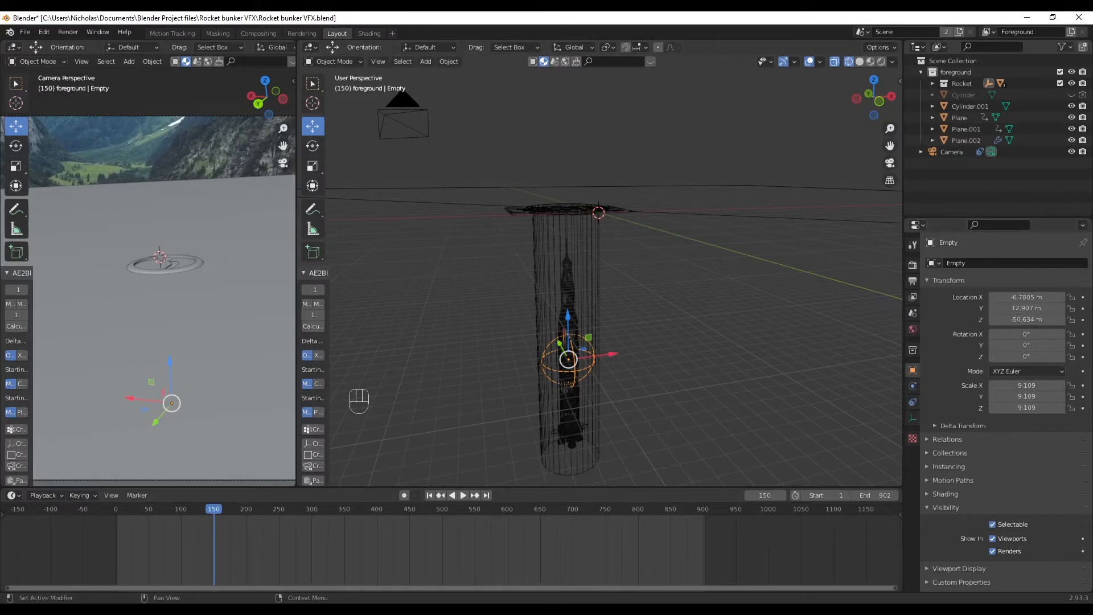
pyautogui.click(1083, 320)
# - At frame 322, raise the Empty to a Z location of 0.19601 m and keyframe it
pyautogui.press('space')
pyautogui.moveTo(238, 508); pyautogui.dragTo(327, 516)
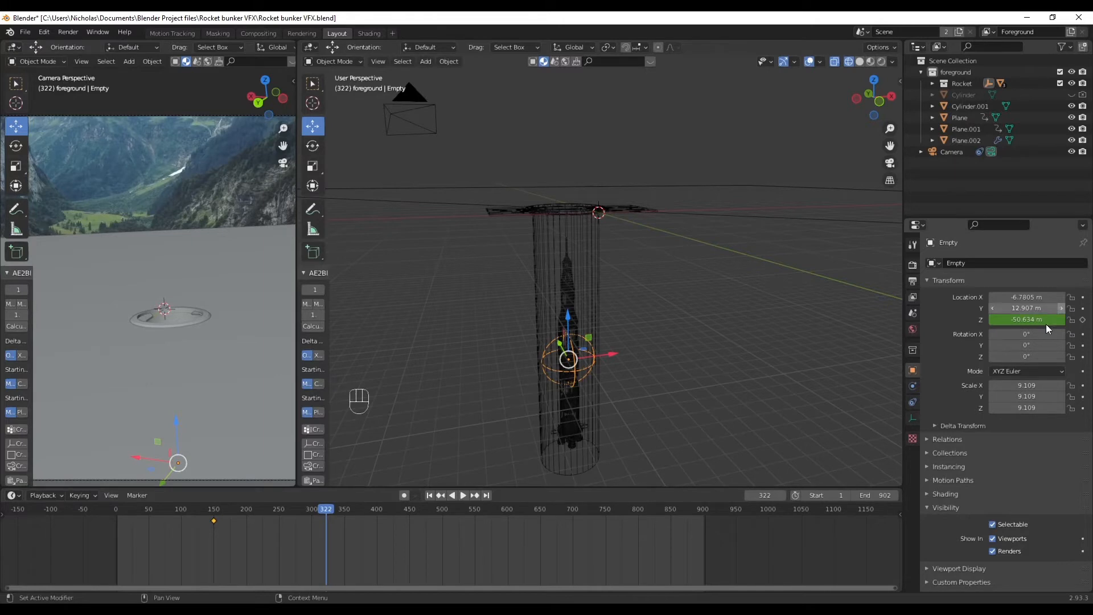
pyautogui.moveTo(1025, 320)
pyautogui.mouseDown()
pyautogui.moveTo(988, 320)
pyautogui.moveTo(1008, 320)
pyautogui.mouseUp()
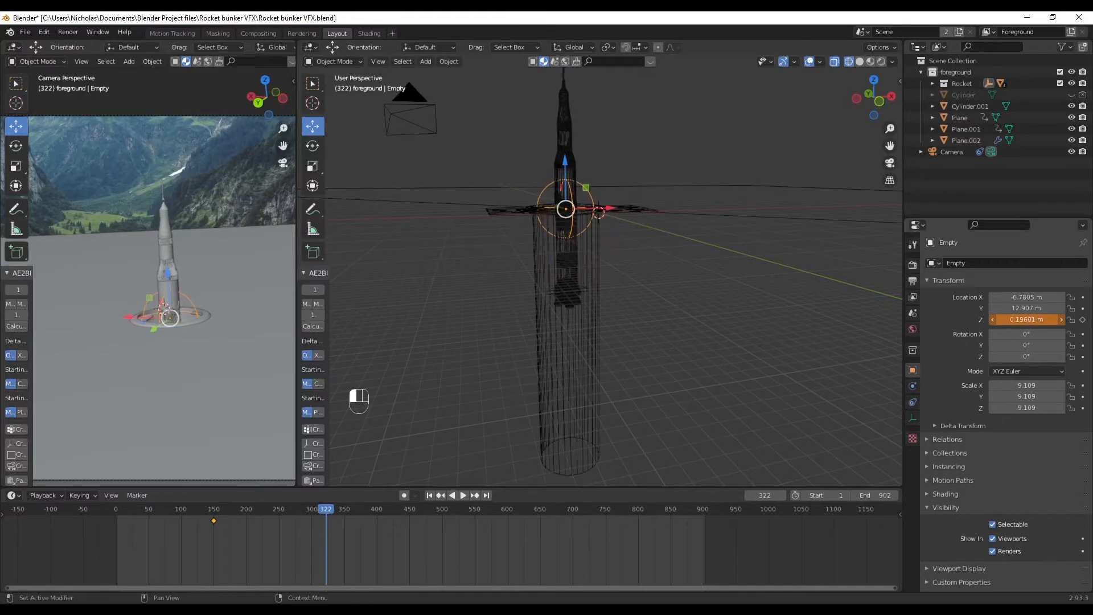
pyautogui.click(1083, 319)
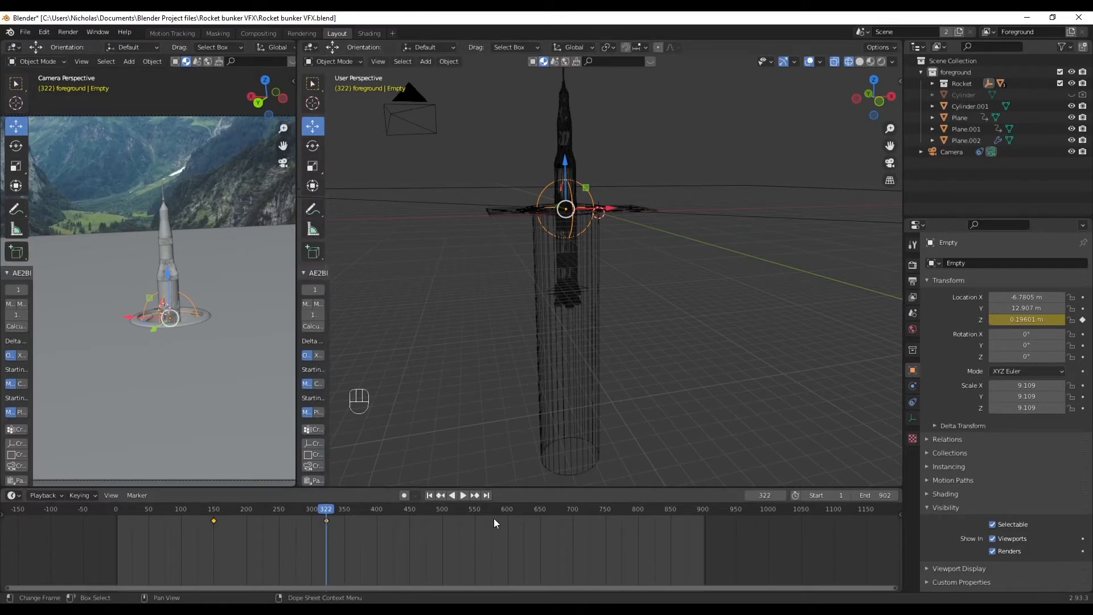
# - Play the animation repeatedly from around frames 115 to 150 to review the rocket rising out of the silo
pyautogui.click(191, 508)
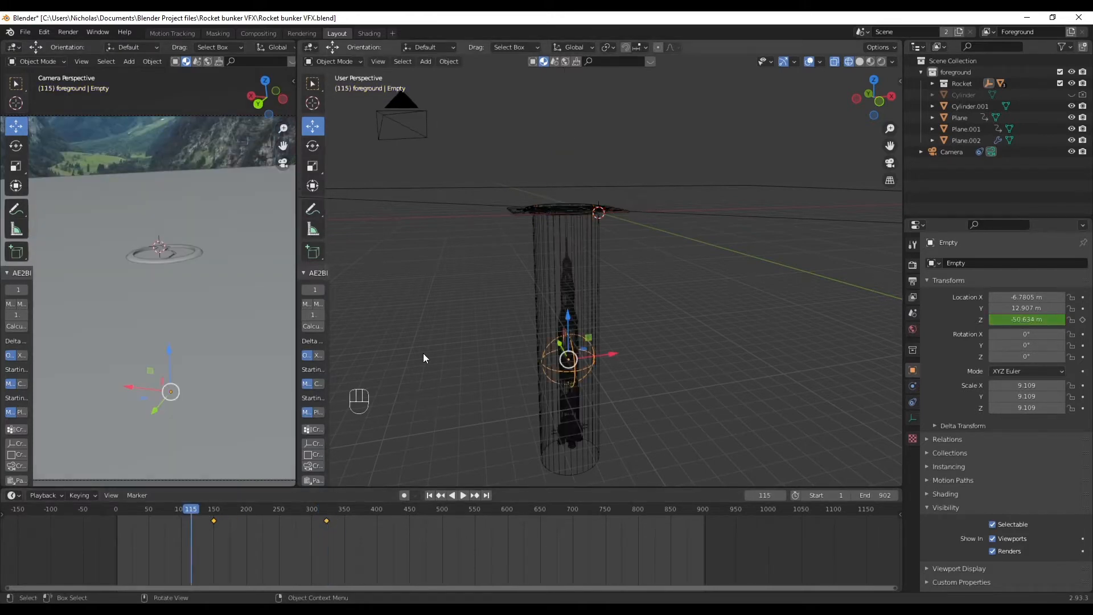
pyautogui.click(454, 356)
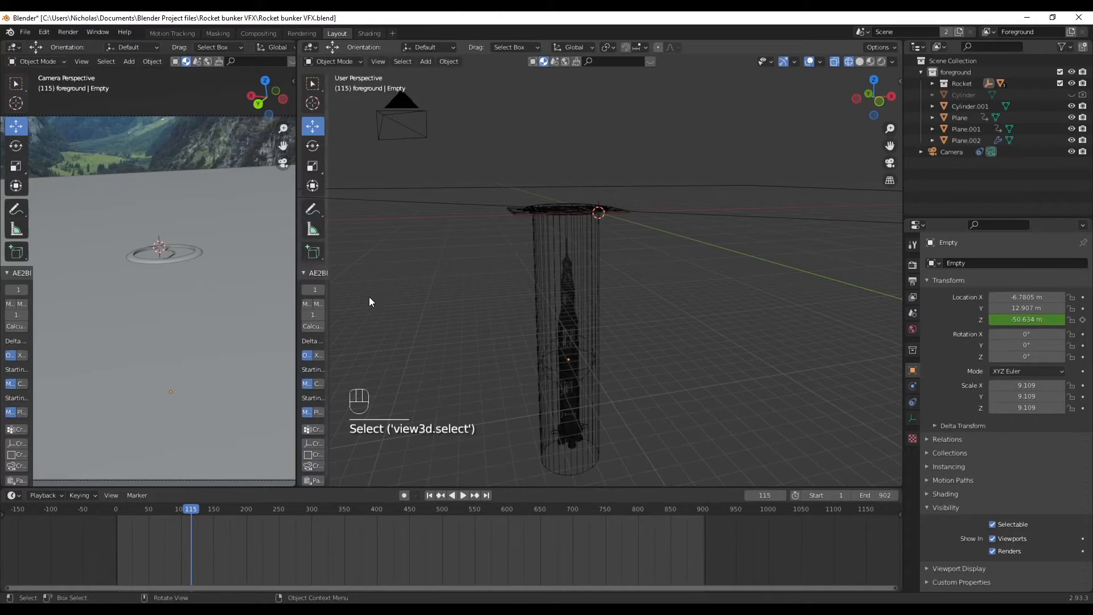
pyautogui.press('space')
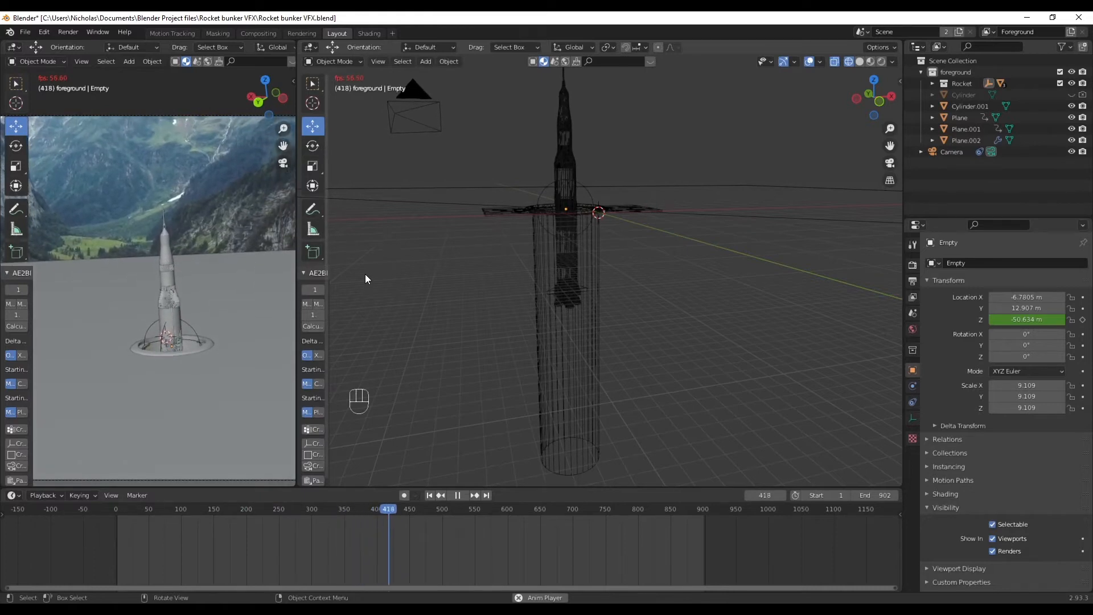
pyautogui.press('space')
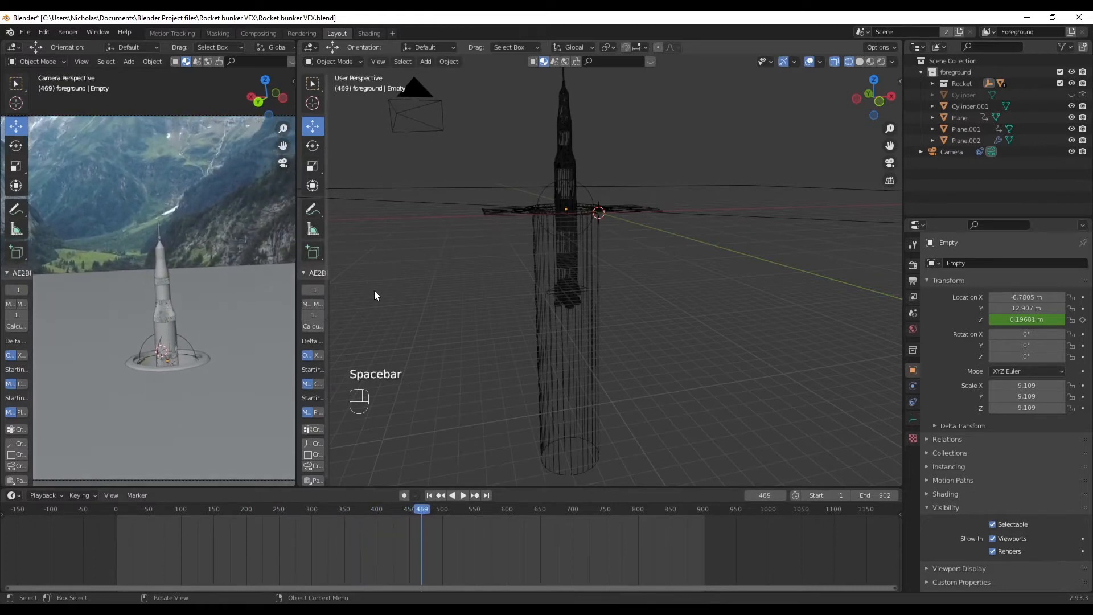
pyautogui.click(206, 513)
pyautogui.press('space')
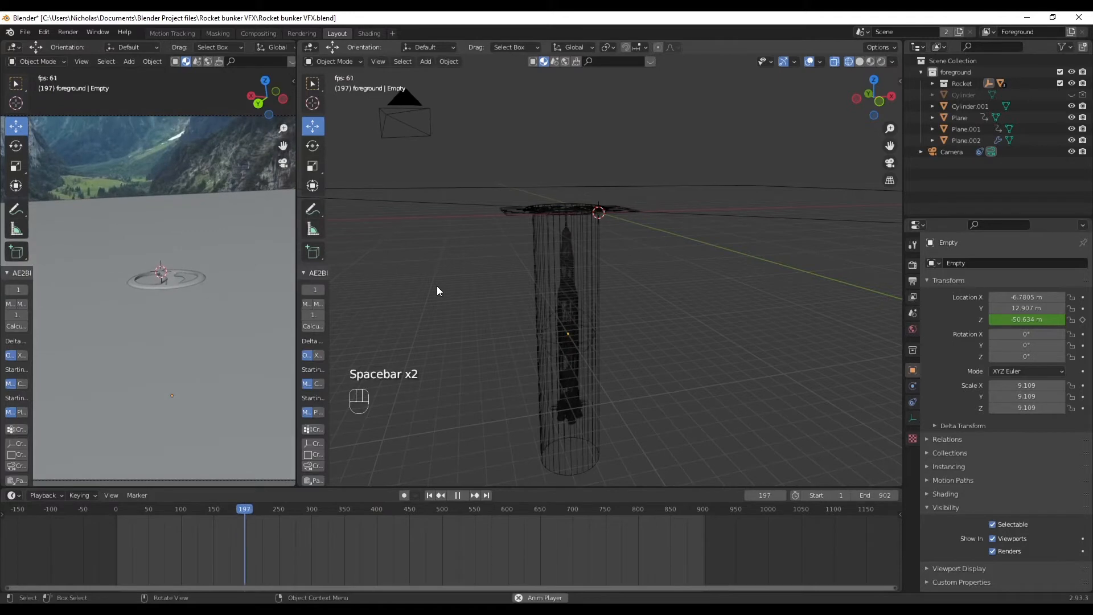
pyautogui.press('space')
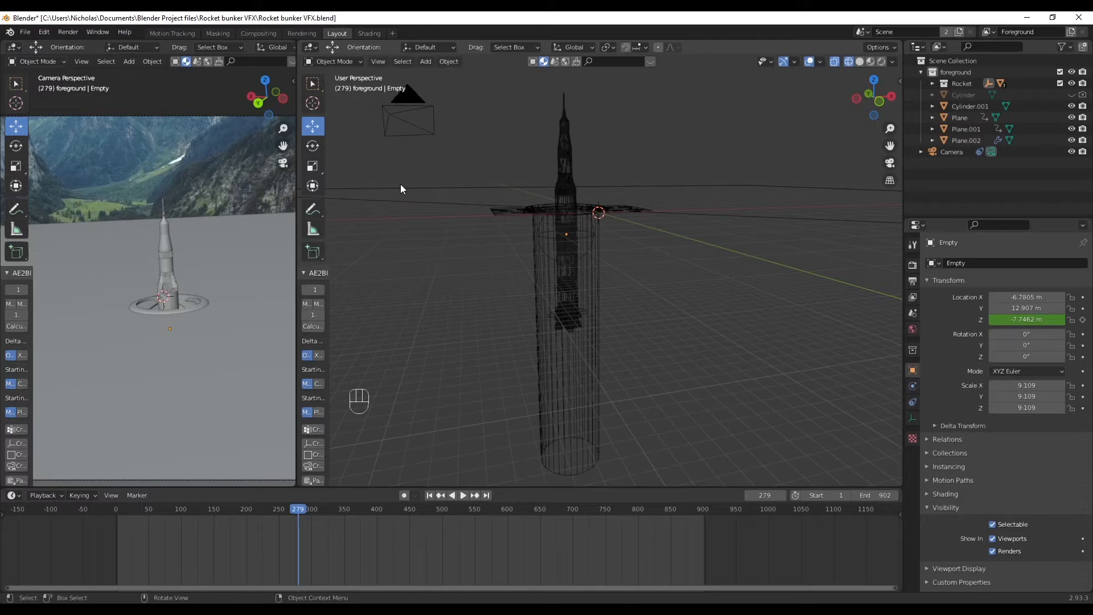
pyautogui.press('space')
pyautogui.click(203, 509)
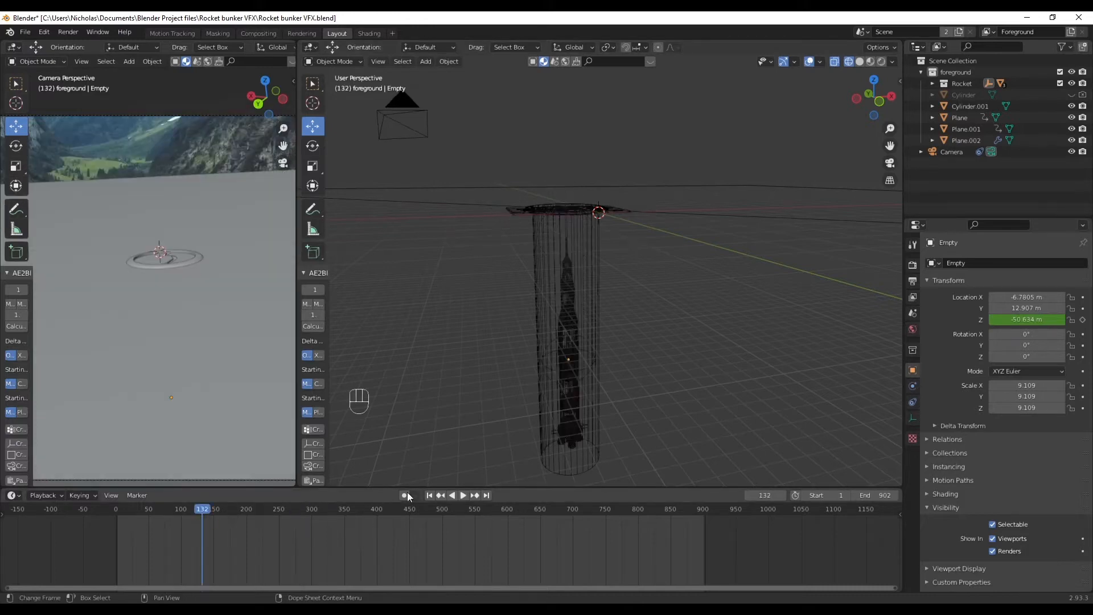
pyautogui.press('space')
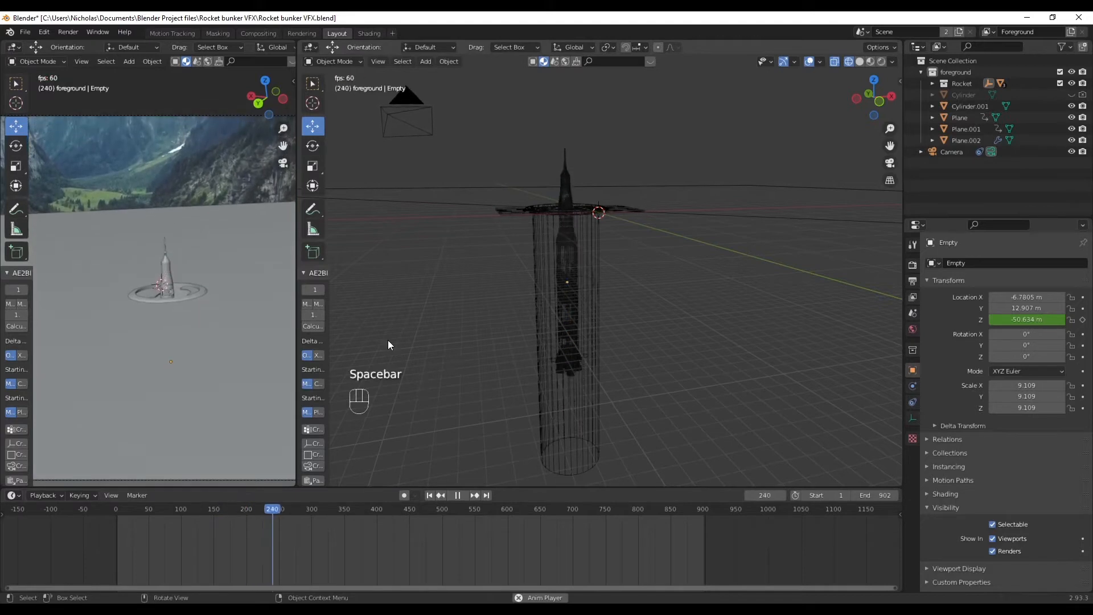
pyautogui.press('space')
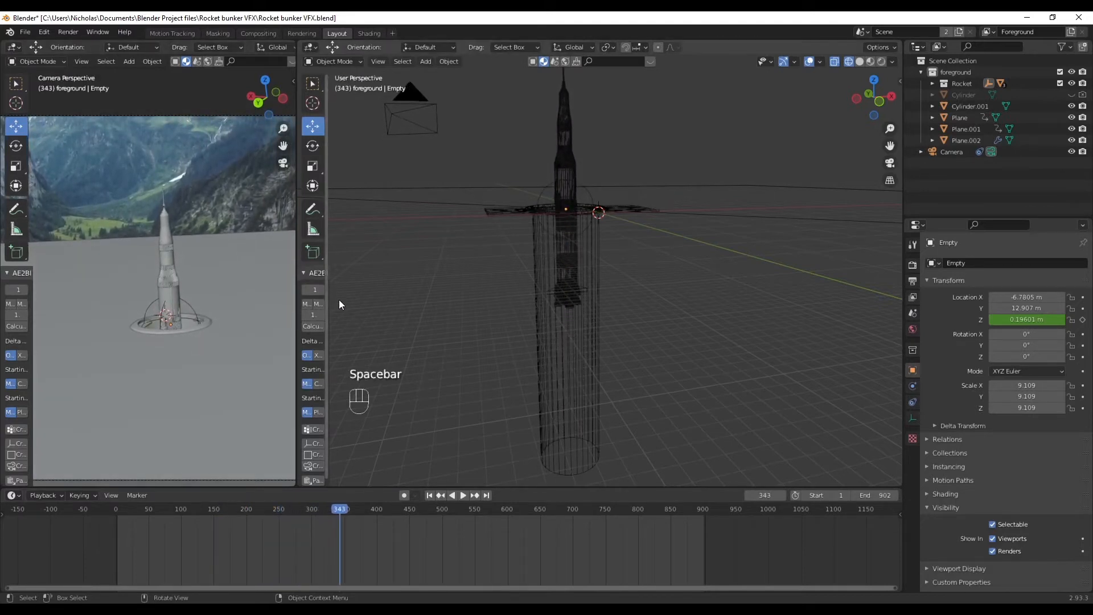
# - Slow the rocket's rise by moving only the Empty's frame 322 keyframe to about frame 500, and play it back
pyautogui.click(582, 183)
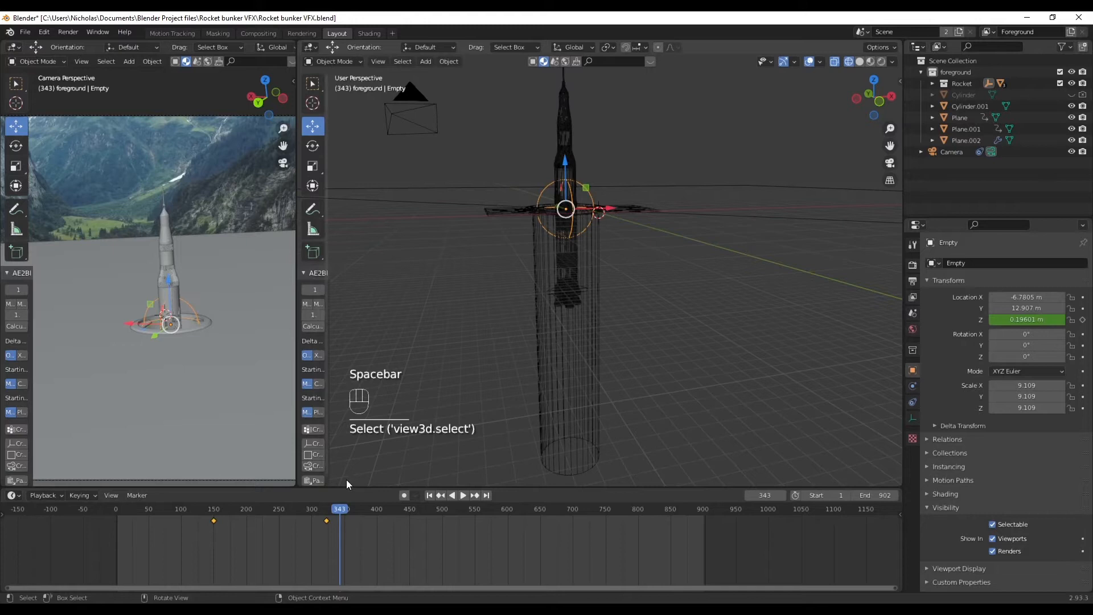
pyautogui.moveTo(339, 508); pyautogui.dragTo(412, 521)
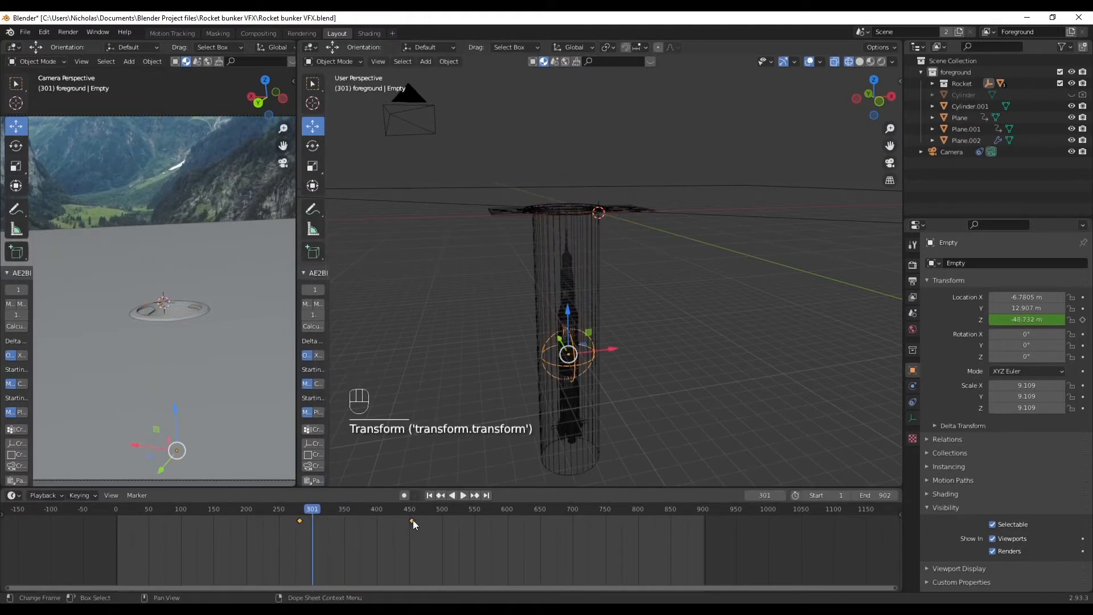
pyautogui.hotkey('ctrl', 'z')
pyautogui.click(313, 528)
pyautogui.click(326, 520)
pyautogui.moveTo(326, 521); pyautogui.dragTo(442, 527)
pyautogui.press('space')
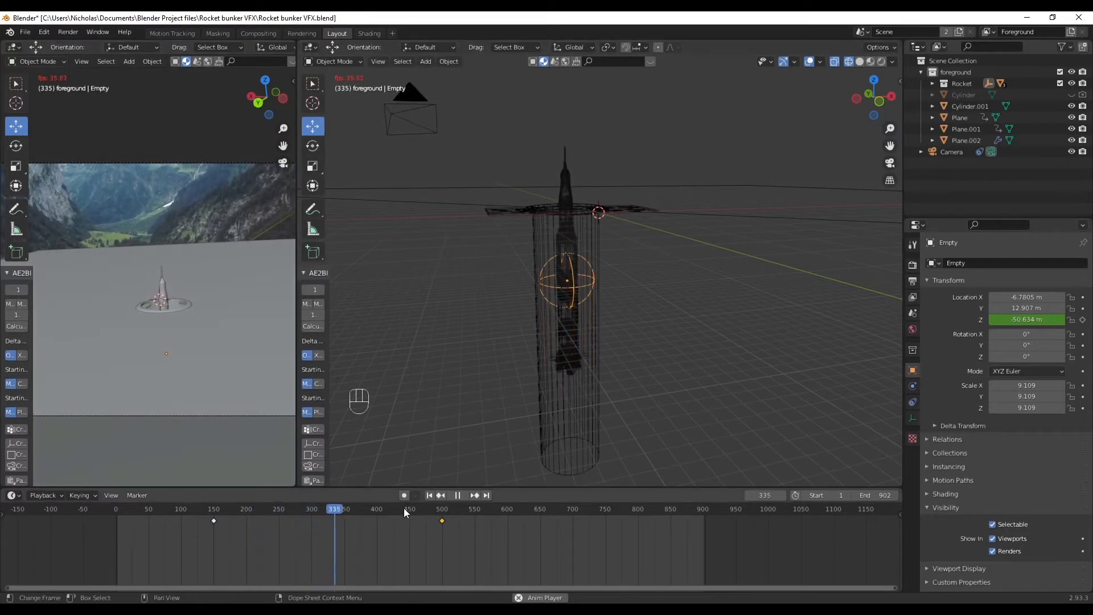
pyautogui.press('space')
# - At frame 505, set the Empty's Z location to 0.45601 m and keyframe it
pyautogui.click(356, 507)
pyautogui.moveTo(357, 508); pyautogui.dragTo(443, 511)
pyautogui.click(445, 512)
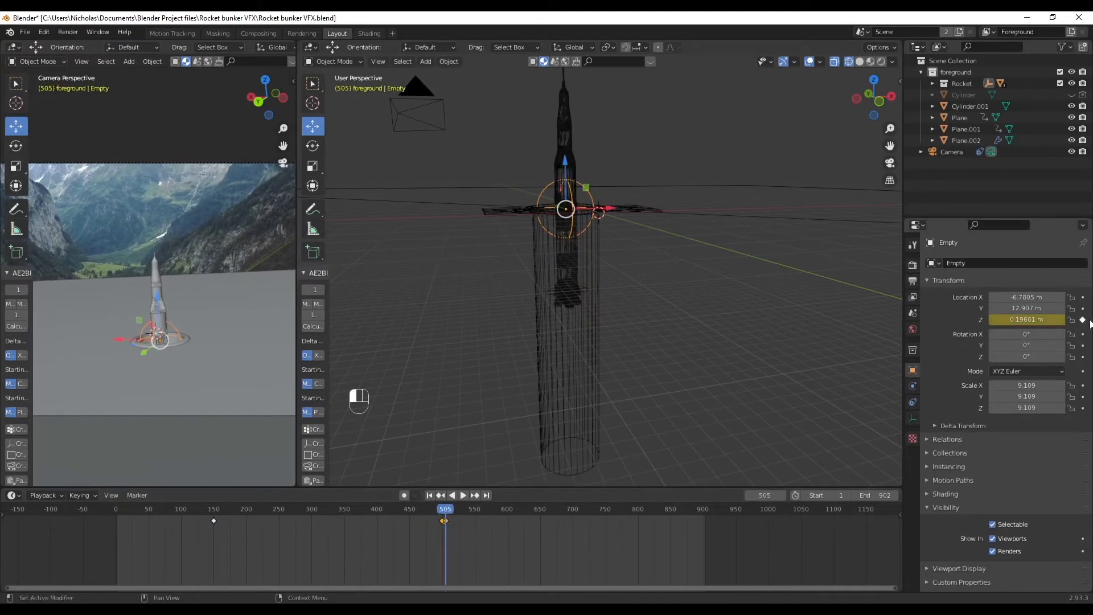
pyautogui.moveTo(1027, 320); pyautogui.dragTo(1042, 319)
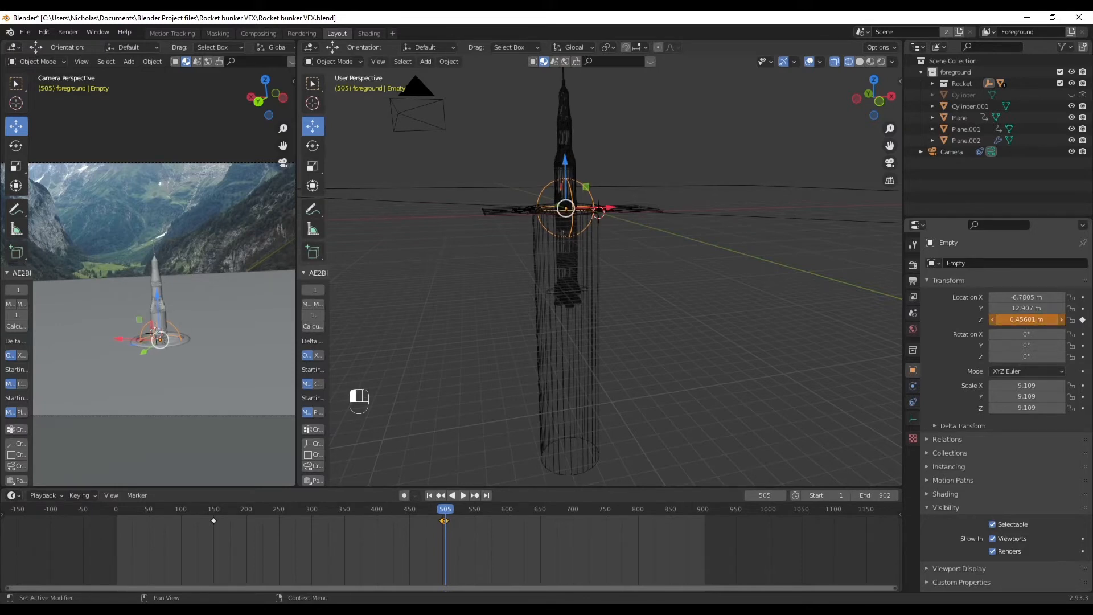
pyautogui.click(1083, 320)
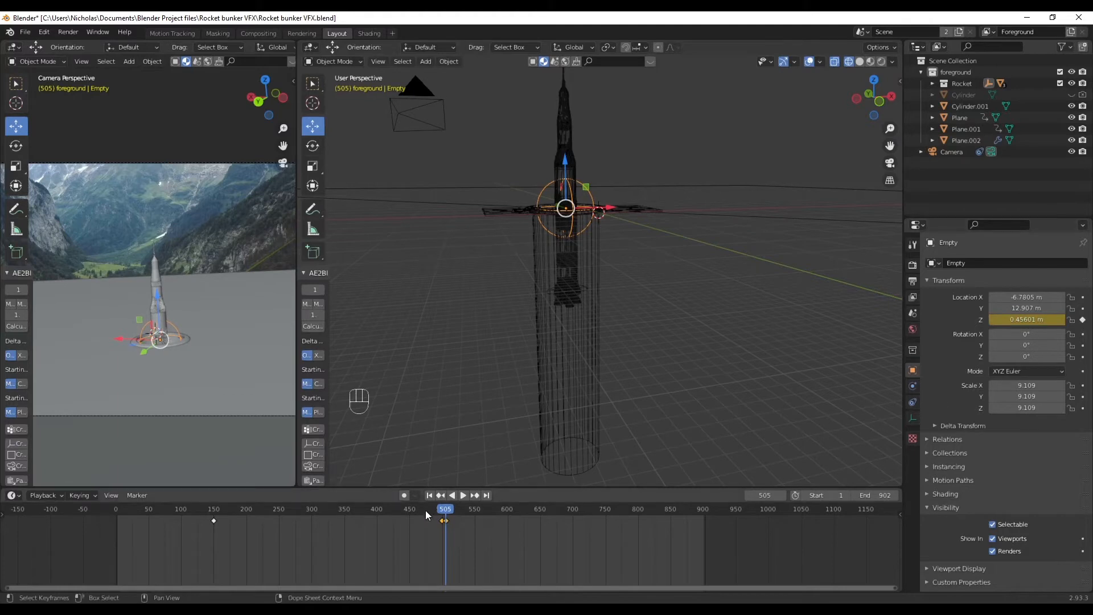
# - Review the end of the rise, and insert a holding keyframe for the Empty at frame 519
pyautogui.press('space')
pyautogui.press('space')
pyautogui.moveTo(470, 509); pyautogui.dragTo(425, 508)
pyautogui.press('space')
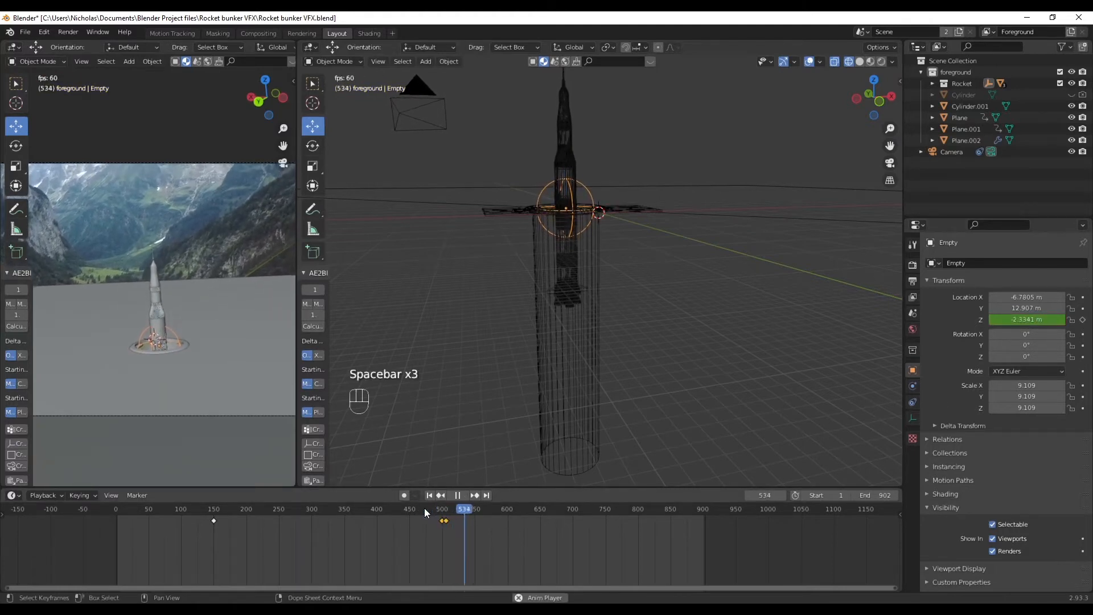
pyautogui.press('space')
pyautogui.moveTo(467, 509); pyautogui.dragTo(454, 510)
pyautogui.press('i')
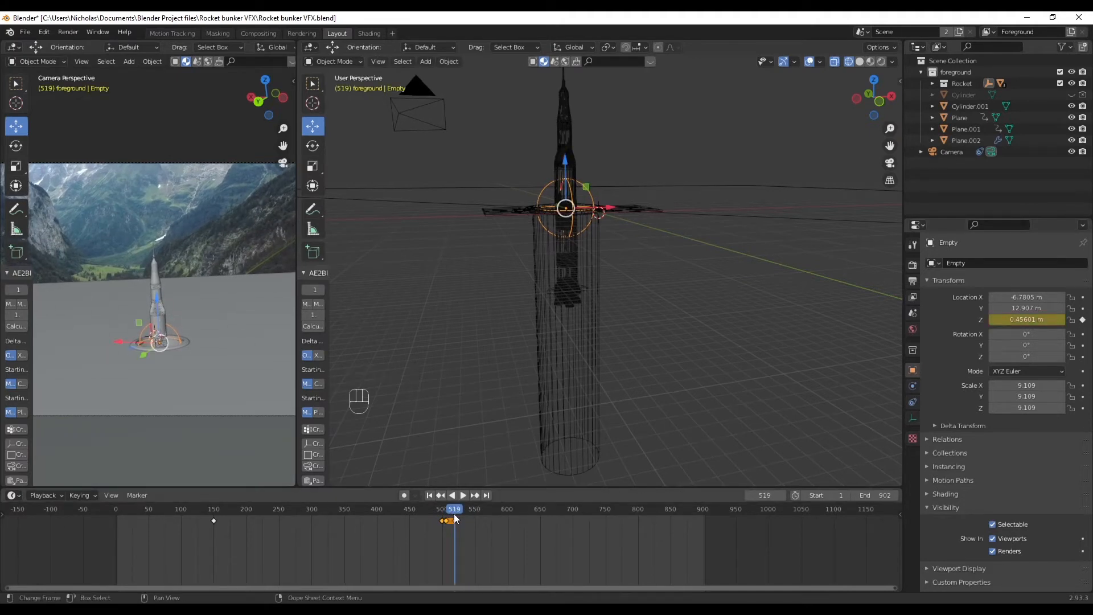
# - At the last frame, 902, raise the Empty's Z location until the rocket is far out of the camera view, and keyframe it
pyautogui.click(486, 496)
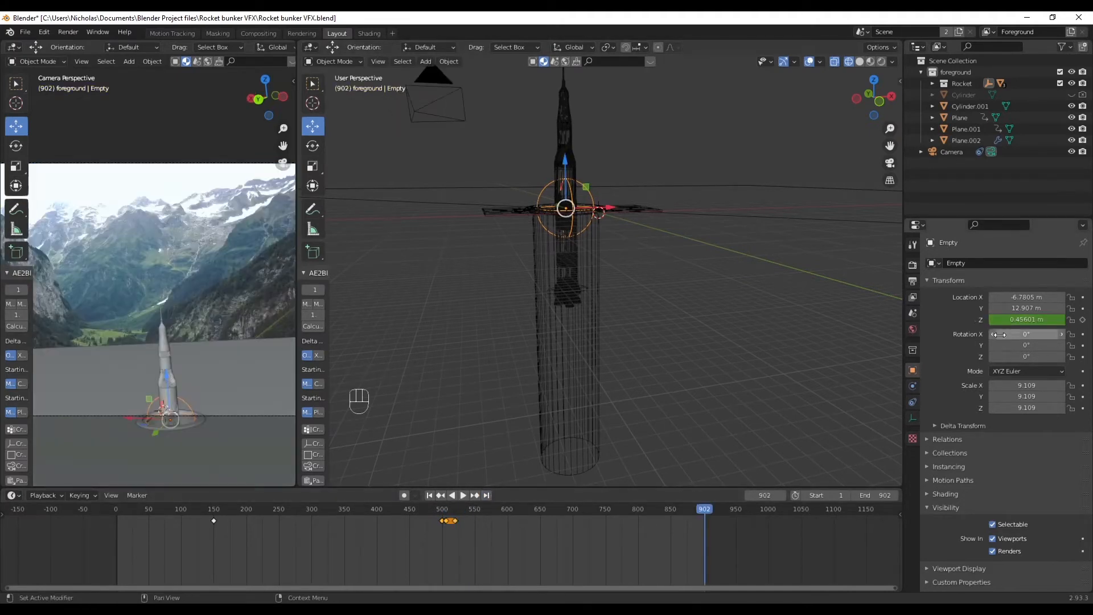
pyautogui.moveTo(1027, 320); pyautogui.dragTo(1092, 319)
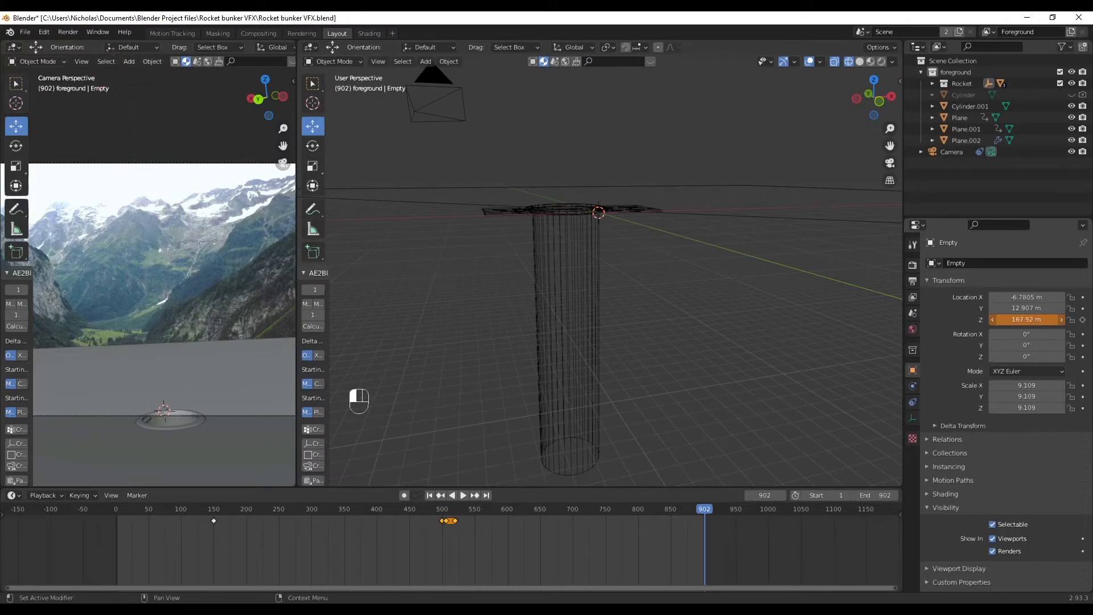
pyautogui.moveTo(1027, 319); pyautogui.dragTo(1047, 320)
pyautogui.click(1083, 319)
pyautogui.click(423, 510)
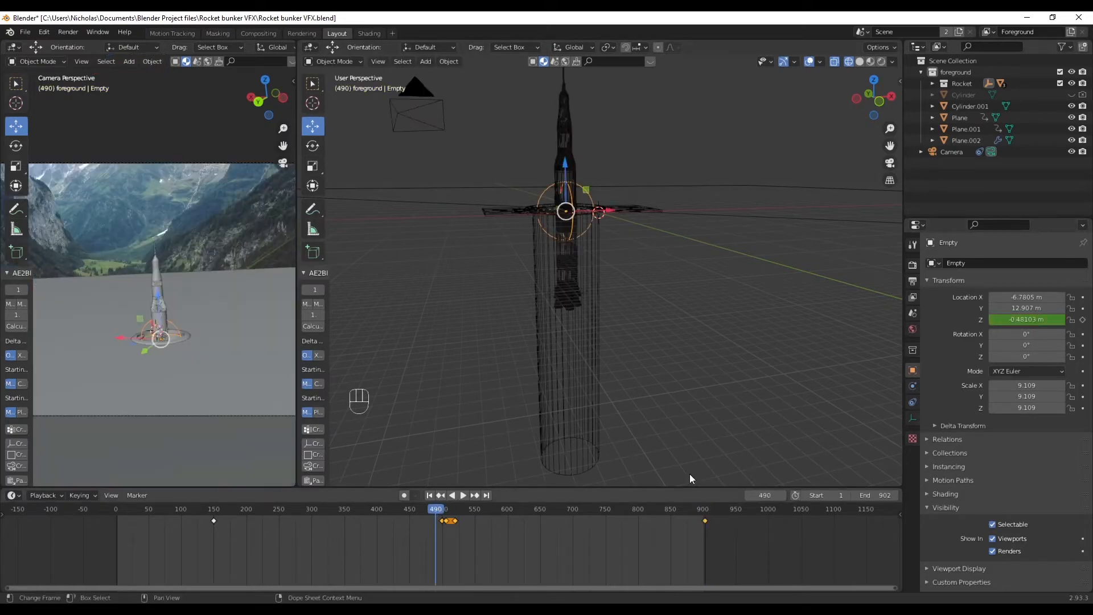
# - Play back and scrub through the rocket's launch, and undo the Empty's keyframe at frame 902
pyautogui.press('space')
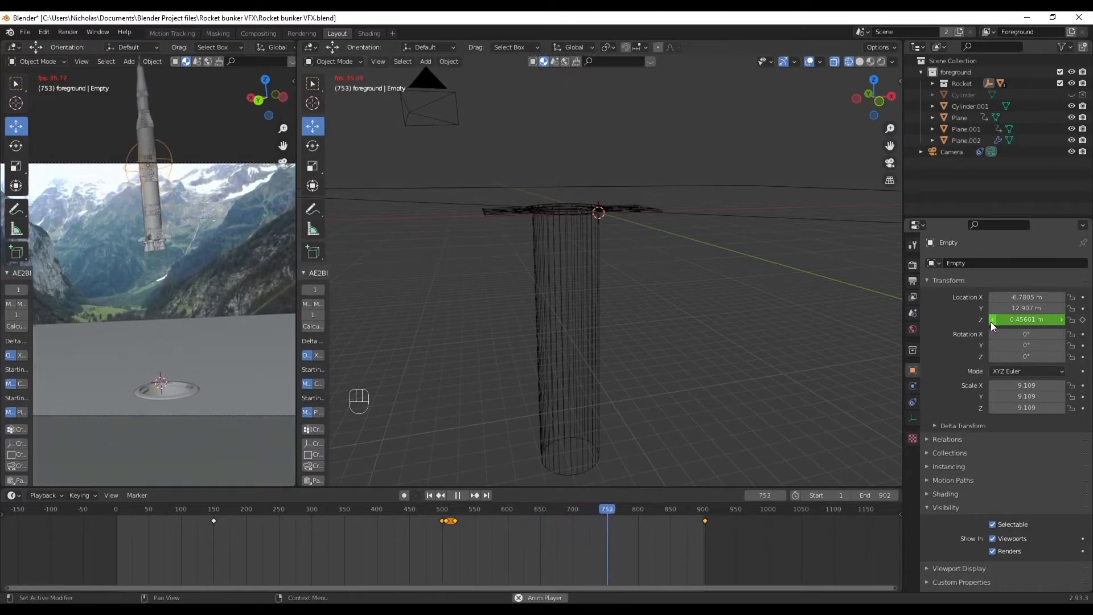
pyautogui.press('space')
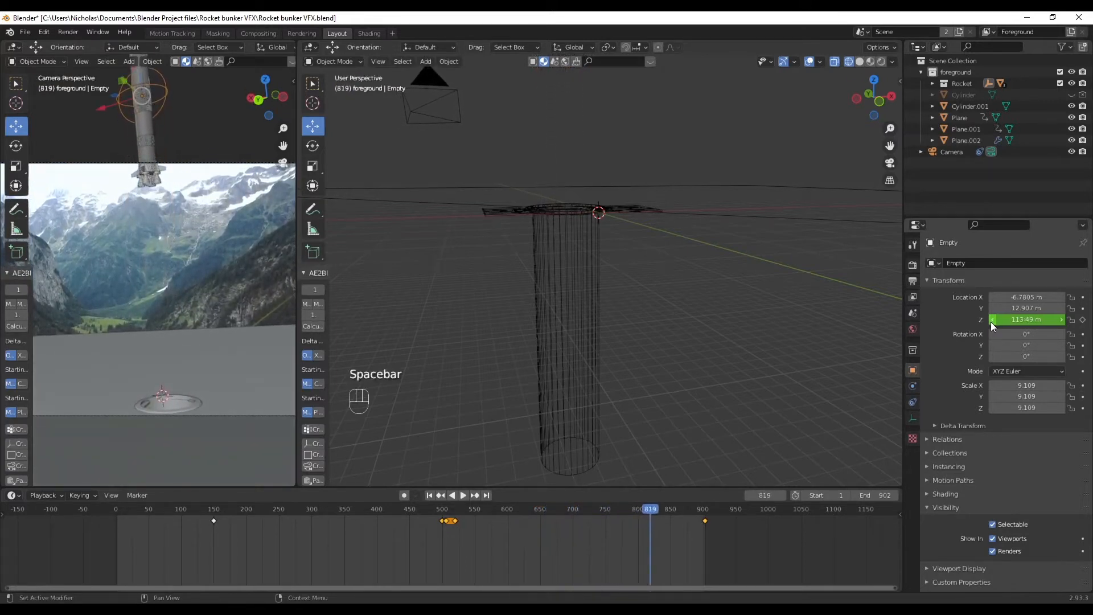
pyautogui.moveTo(436, 509); pyautogui.dragTo(572, 529)
pyautogui.moveTo(648, 534); pyautogui.dragTo(573, 544)
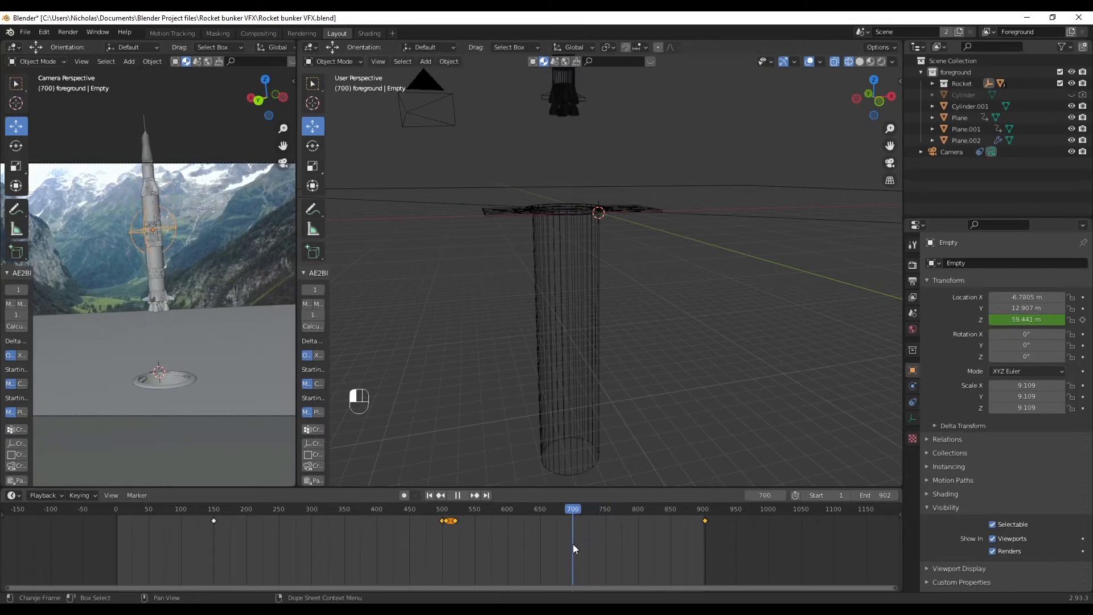
pyautogui.hotkey('ctrl', 'z')
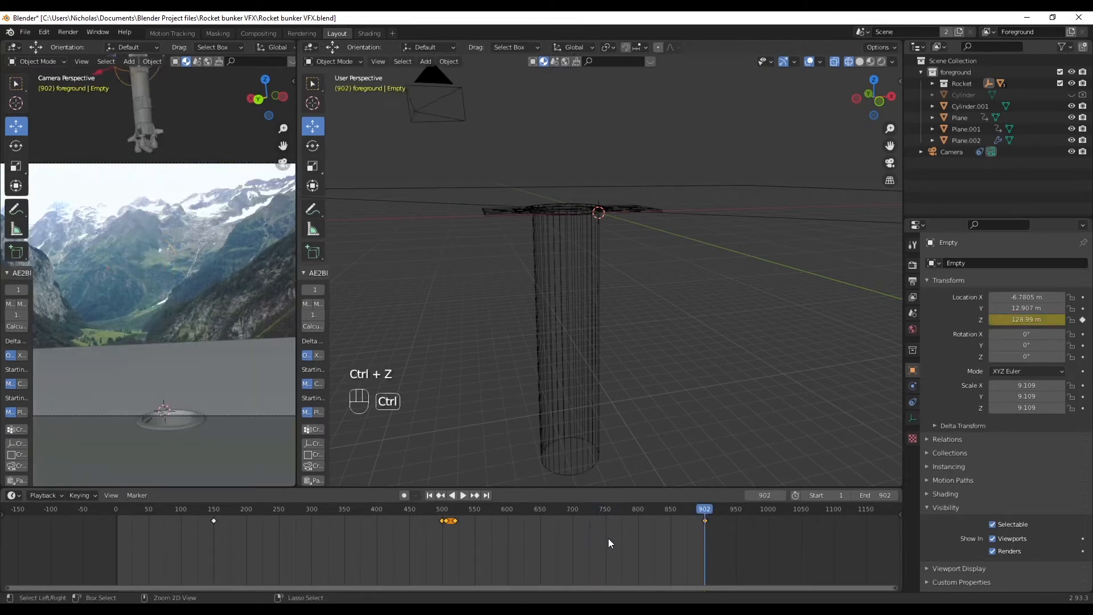
# - At frame 714, raise the Empty's Z location to 61.576 m and keyframe it
pyautogui.click(582, 510)
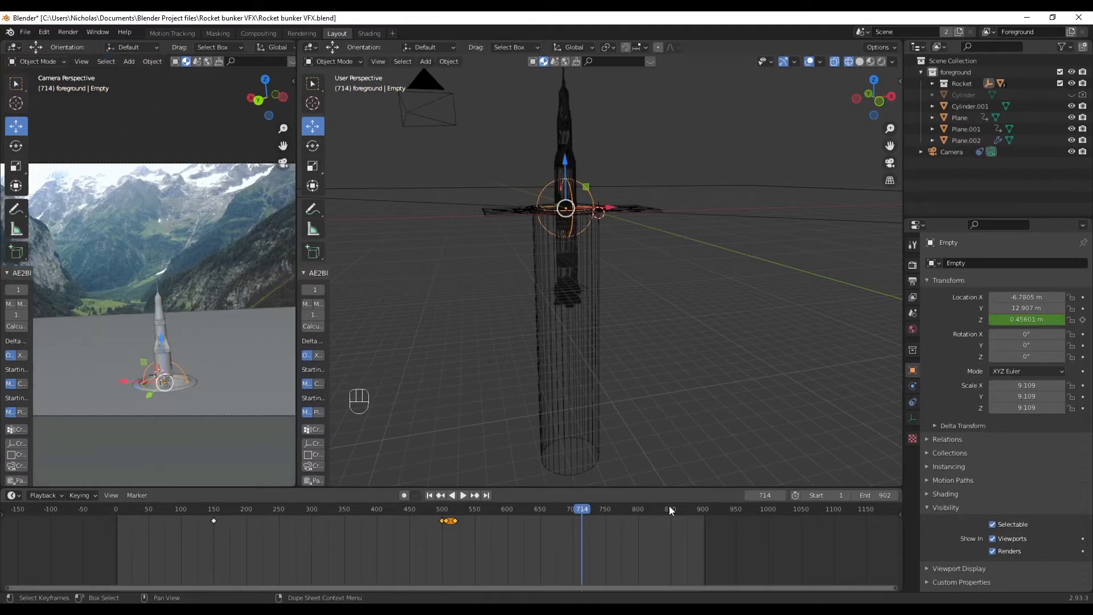
pyautogui.moveTo(1024, 314); pyautogui.dragTo(1076, 315)
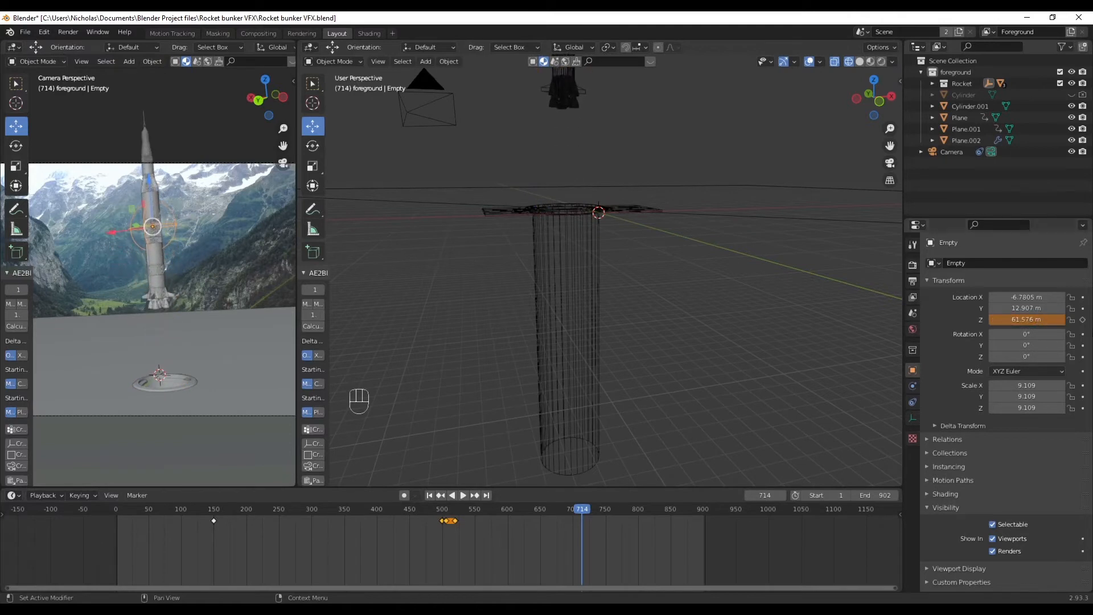
pyautogui.click(1083, 319)
# - At the last frame, 902, raise the Empty's Z location to 133.54 m and keyframe it
pyautogui.moveTo(638, 508); pyautogui.dragTo(683, 509)
pyautogui.click(487, 495)
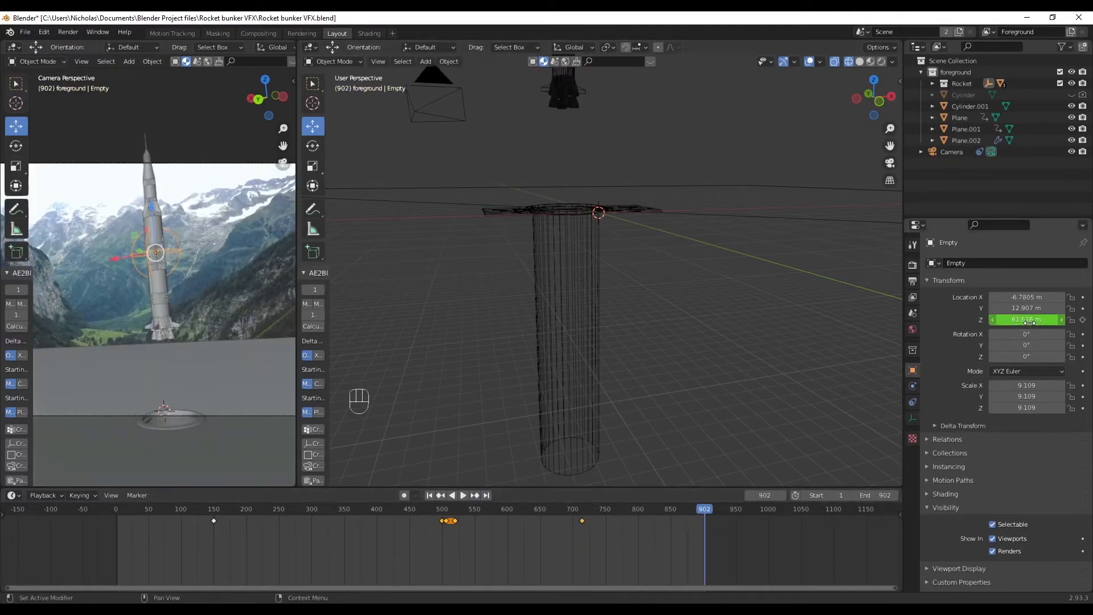
pyautogui.moveTo(1009, 321); pyautogui.dragTo(1070, 321)
pyautogui.click(1082, 319)
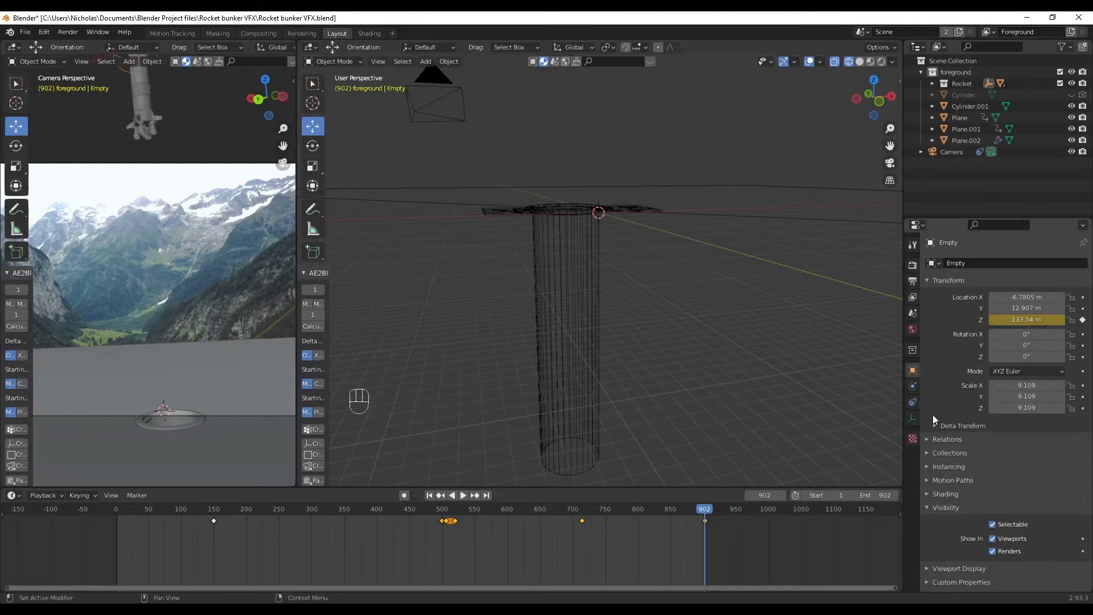
# - Play back the two-stage launch from frame 486
pyautogui.click(428, 505)
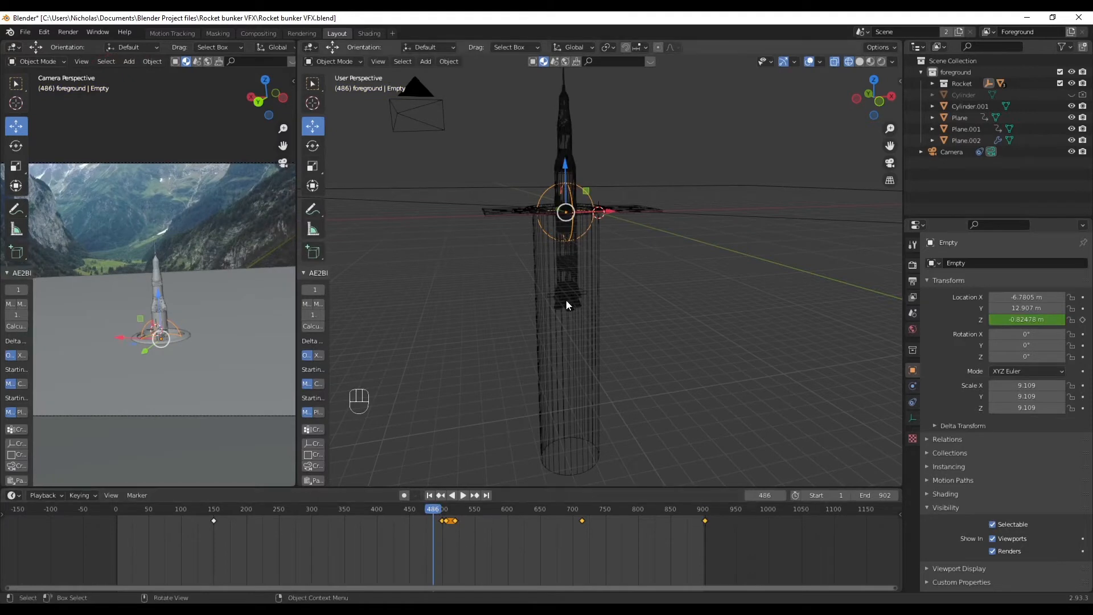
pyautogui.press('space')
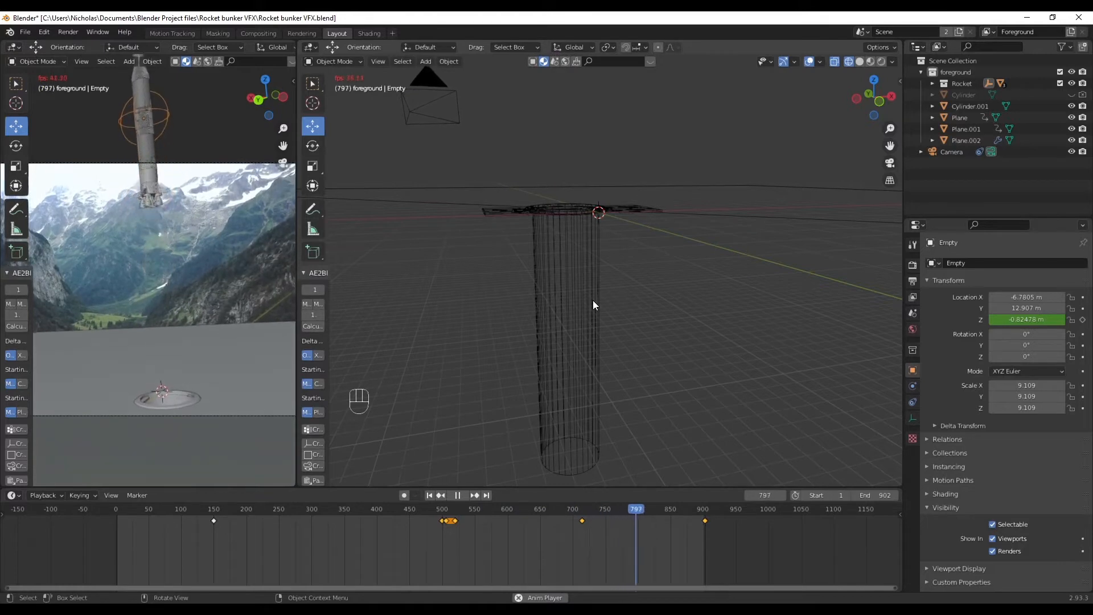
pyautogui.press('space')
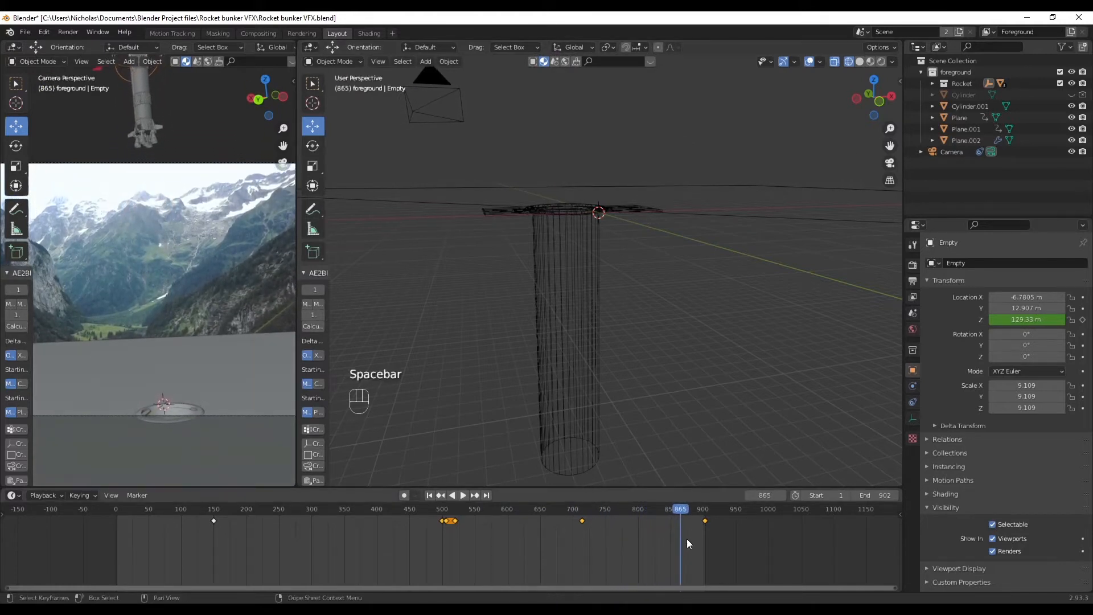
# - Retime the launch by moving the Empty's frame 714 keyframe to about frame 746 and its last keyframe to about frame 863
pyautogui.click(699, 525)
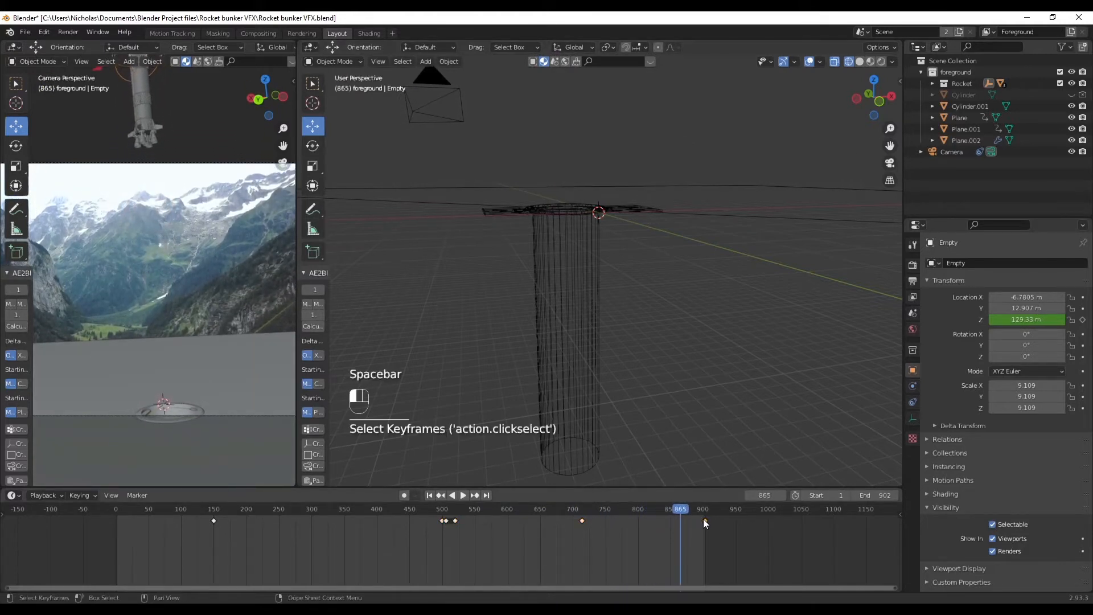
pyautogui.moveTo(582, 521); pyautogui.dragTo(603, 521)
pyautogui.click(706, 521)
pyautogui.moveTo(706, 521); pyautogui.dragTo(679, 521)
# - Play back the retimed launch twice from about frame 485, and save the project with the timeline at frame 195
pyautogui.click(431, 512)
pyautogui.press('space')
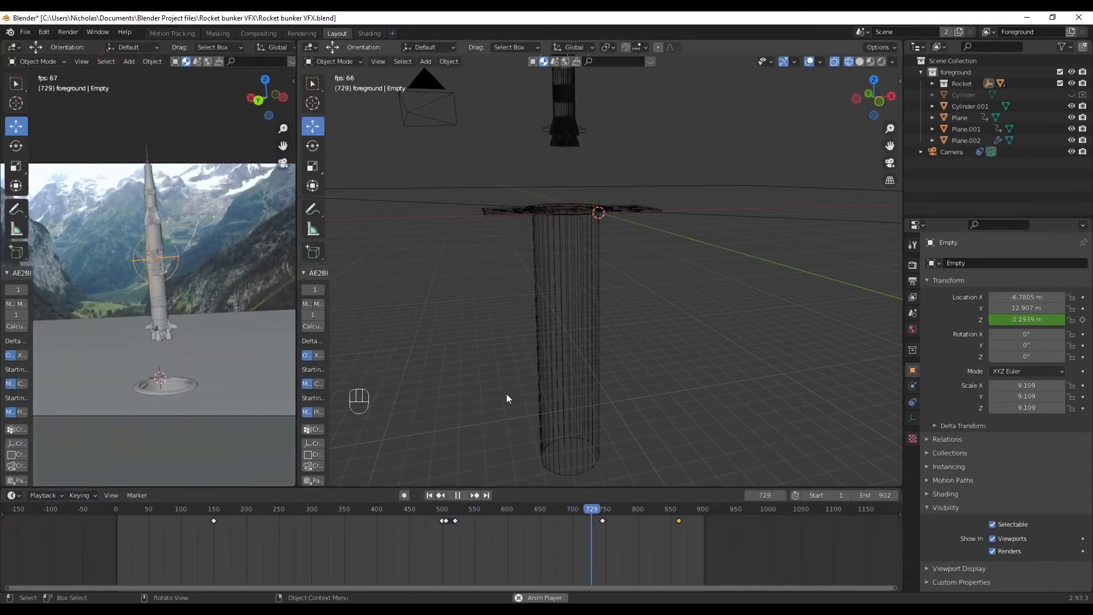
pyautogui.press('space')
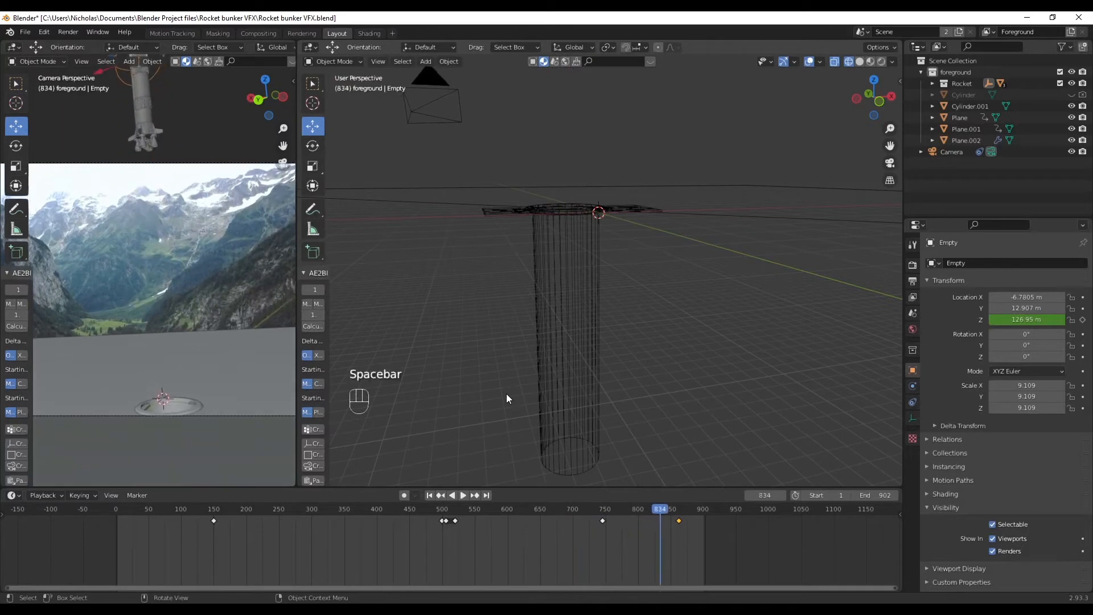
pyautogui.click(433, 512)
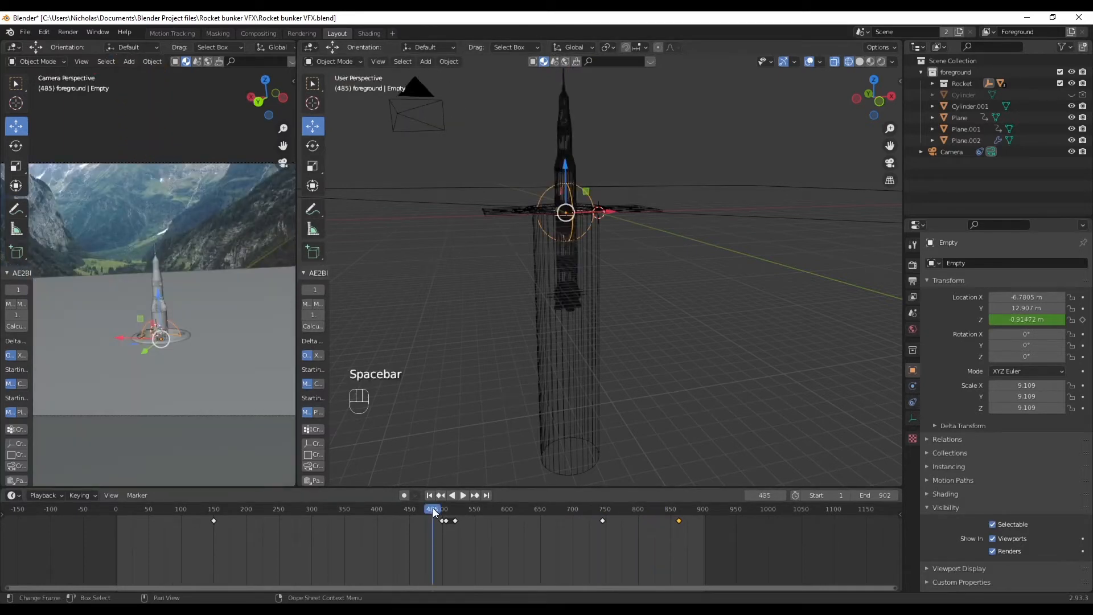
pyautogui.press('space')
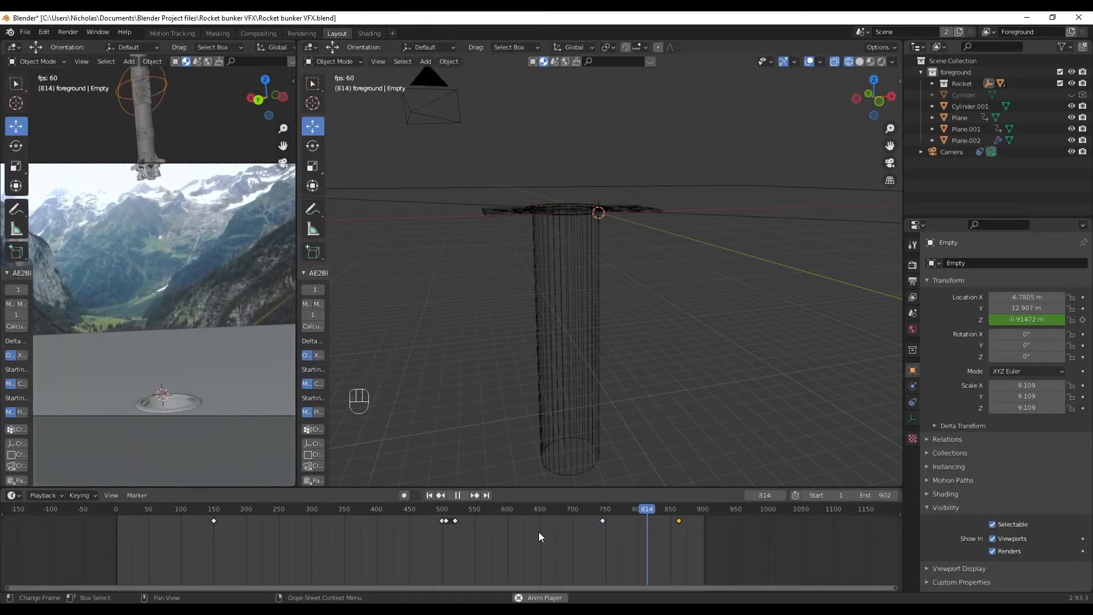
pyautogui.press('space')
pyautogui.moveTo(507, 514); pyautogui.dragTo(246, 531)
pyautogui.hotkey('ctrl', 's')
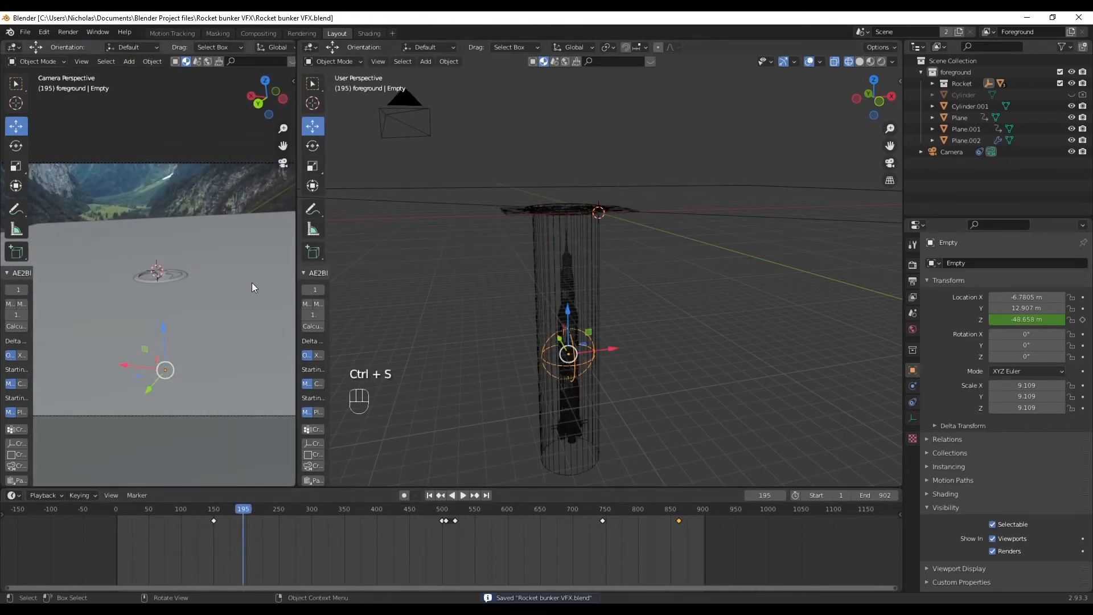
# - Deselect the Empty and examine the rocket's engine nozzles near the bottom of the silo shaft from below
pyautogui.scroll(-4, 251, 319)
pyautogui.scroll(3, 251, 370)
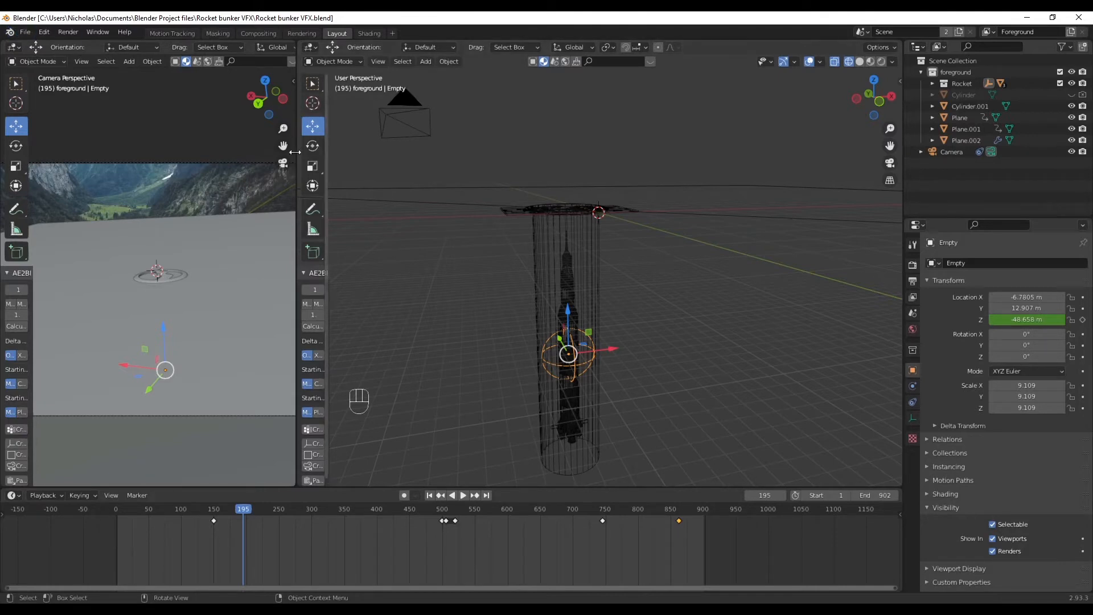
pyautogui.scroll(-3, 735, 435)
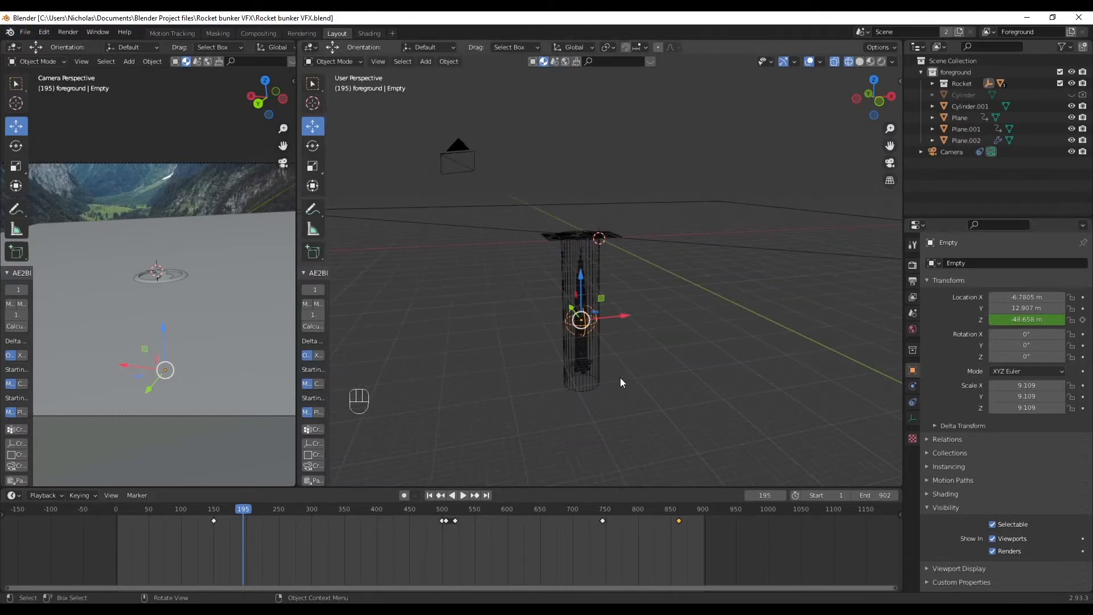
pyautogui.keyDown('shift'); pyautogui.moveTo(590, 395); pyautogui.dragTo(615, 367, button='middle'); pyautogui.keyUp('shift')
pyautogui.click(751, 415)
pyautogui.keyDown('shift'); pyautogui.moveTo(749, 409); pyautogui.dragTo(650, 335, button='middle'); pyautogui.keyUp('shift')
pyautogui.scroll(4, 558, 334)
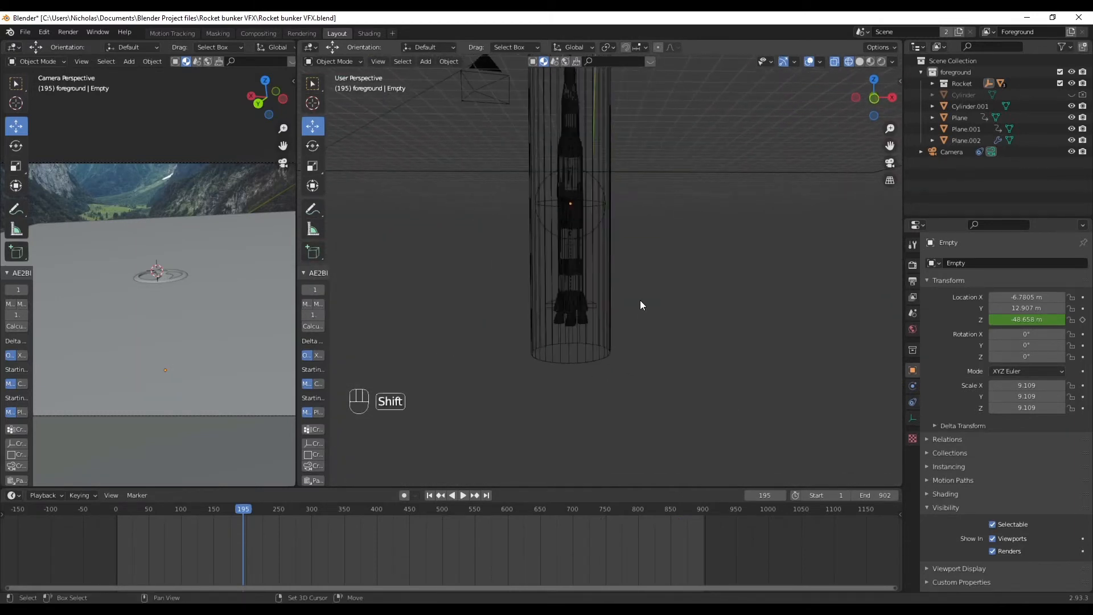
pyautogui.keyDown('shift'); pyautogui.moveTo(646, 423); pyautogui.dragTo(644, 293, button='middle'); pyautogui.keyUp('shift')
pyautogui.scroll(4, 586, 296)
pyautogui.keyDown('shift'); pyautogui.moveTo(496, 308); pyautogui.dragTo(503, 367, button='middle'); pyautogui.keyUp('shift')
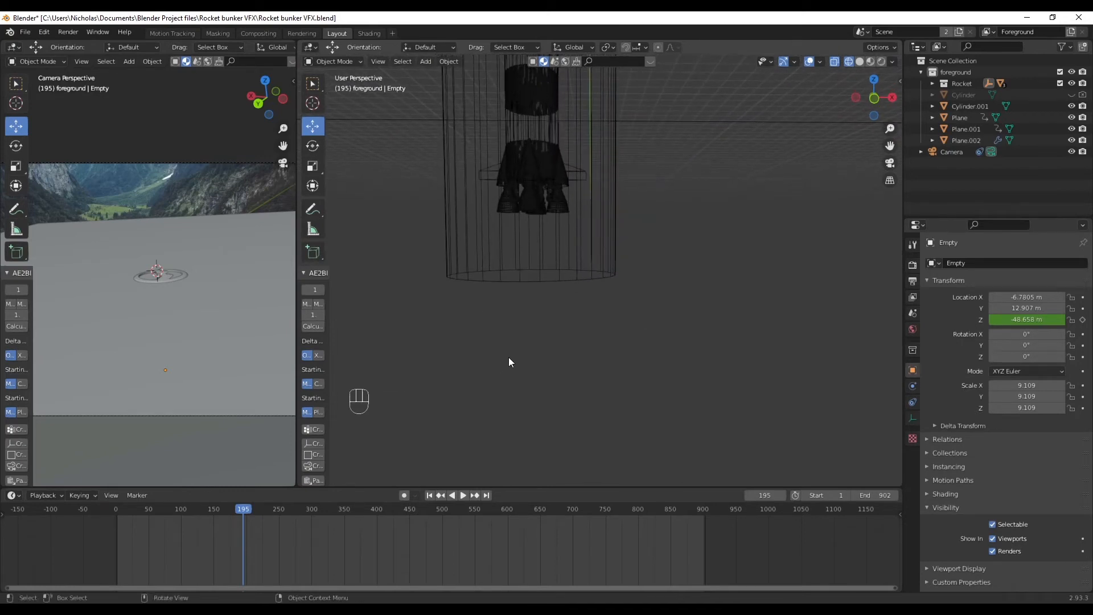
pyautogui.scroll(3, 539, 184)
pyautogui.moveTo(479, 160)
pyautogui.keyDown('shift'); pyautogui.mouseDown(button='middle')
pyautogui.moveTo(522, 261)
pyautogui.moveTo(519, 203)
pyautogui.mouseUp(button='middle'); pyautogui.keyUp('shift')
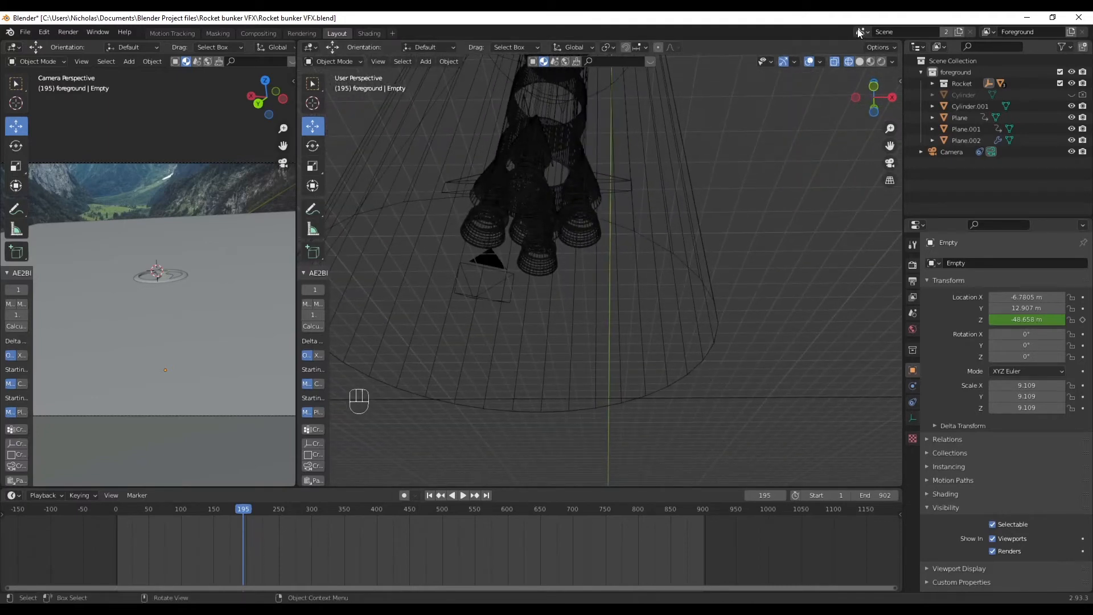
# - Try viewing the silo and engines in solid shading, and return the viewport to wireframe
pyautogui.click(860, 61)
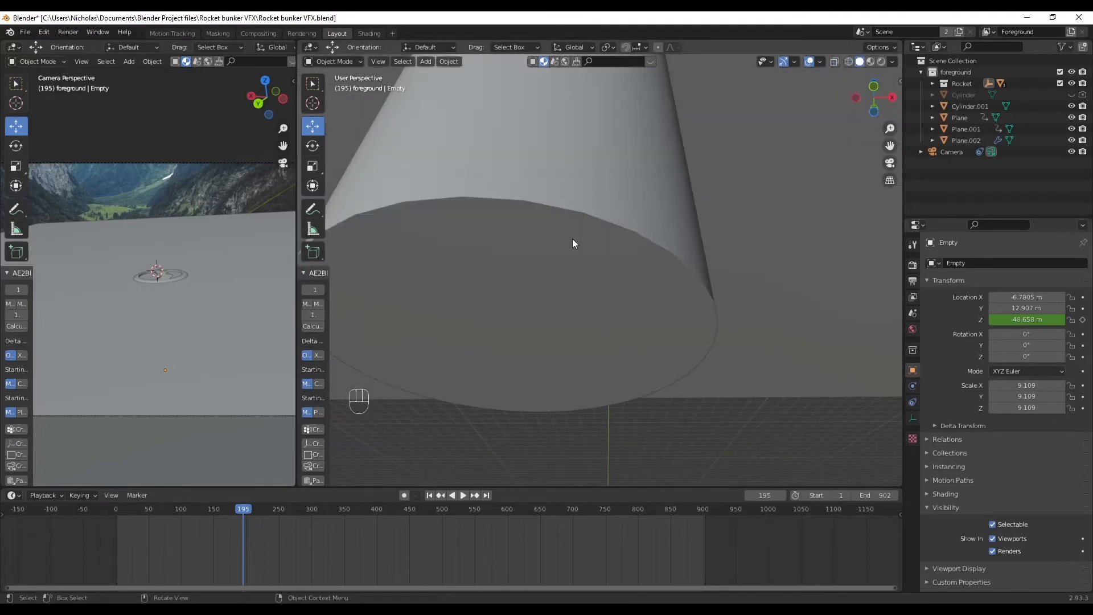
pyautogui.click(848, 61)
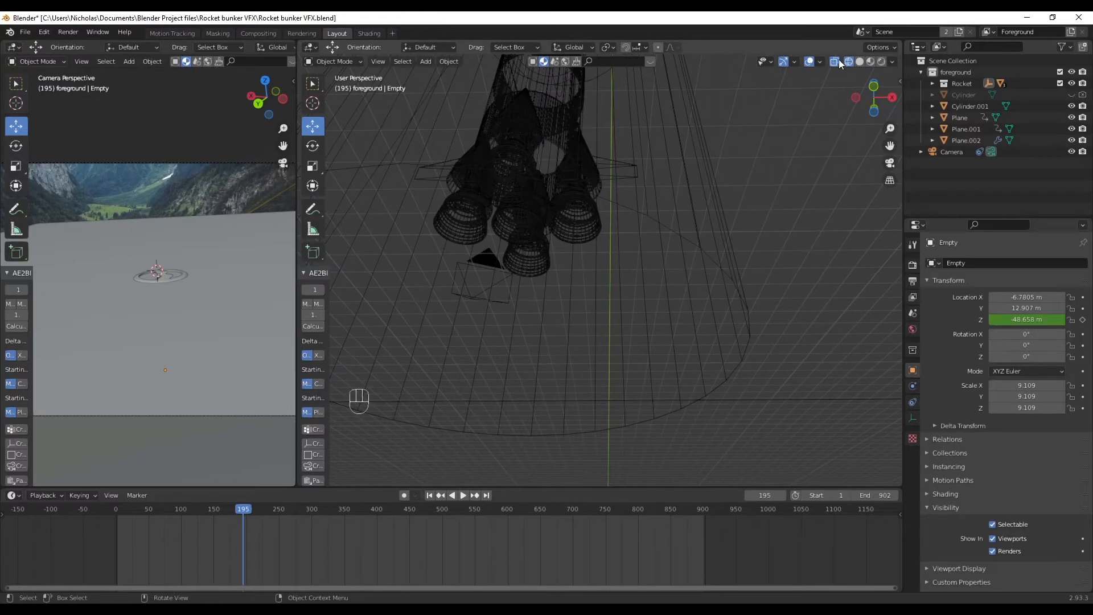
pyautogui.click(860, 61)
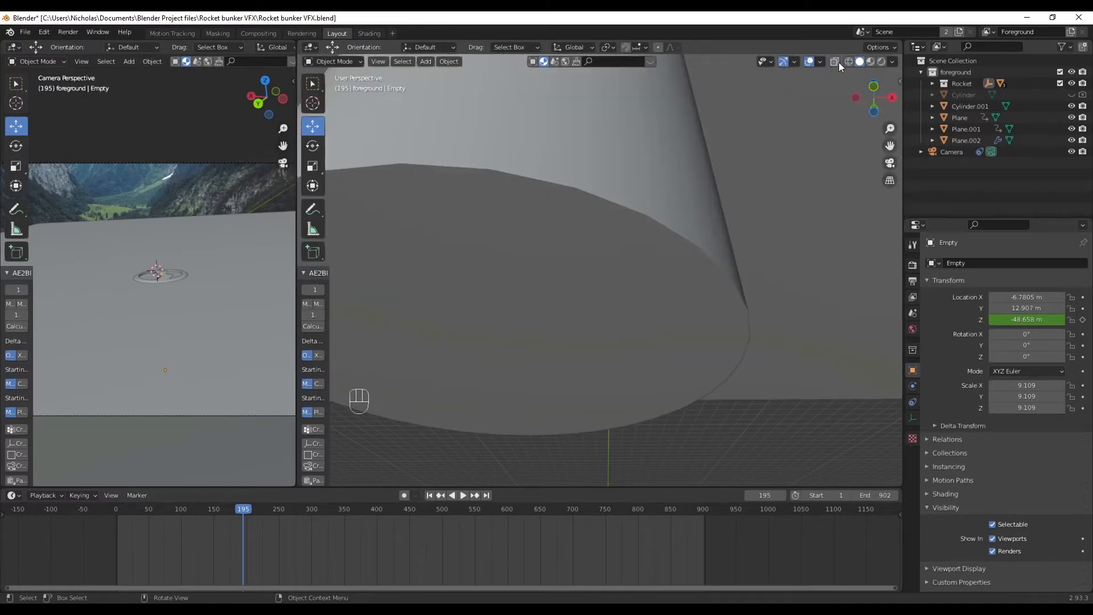
pyautogui.click(836, 62)
pyautogui.click(848, 62)
# - Align the viewport to the back orthographic view of the engines, and add a UV sphere
pyautogui.moveTo(570, 170)
pyautogui.mouseDown(button='middle')
pyautogui.moveTo(511, 183)
pyautogui.moveTo(531, 191)
pyautogui.moveTo(523, 246)
pyautogui.moveTo(539, 259)
pyautogui.moveTo(535, 321)
pyautogui.mouseUp(button='middle')
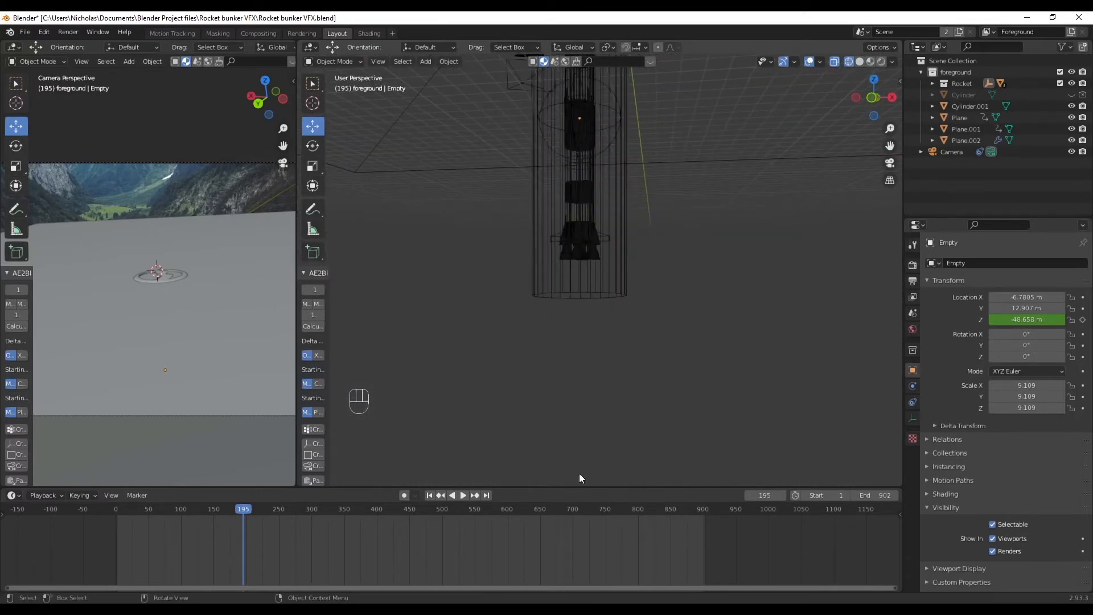
pyautogui.scroll(4, 614, 271)
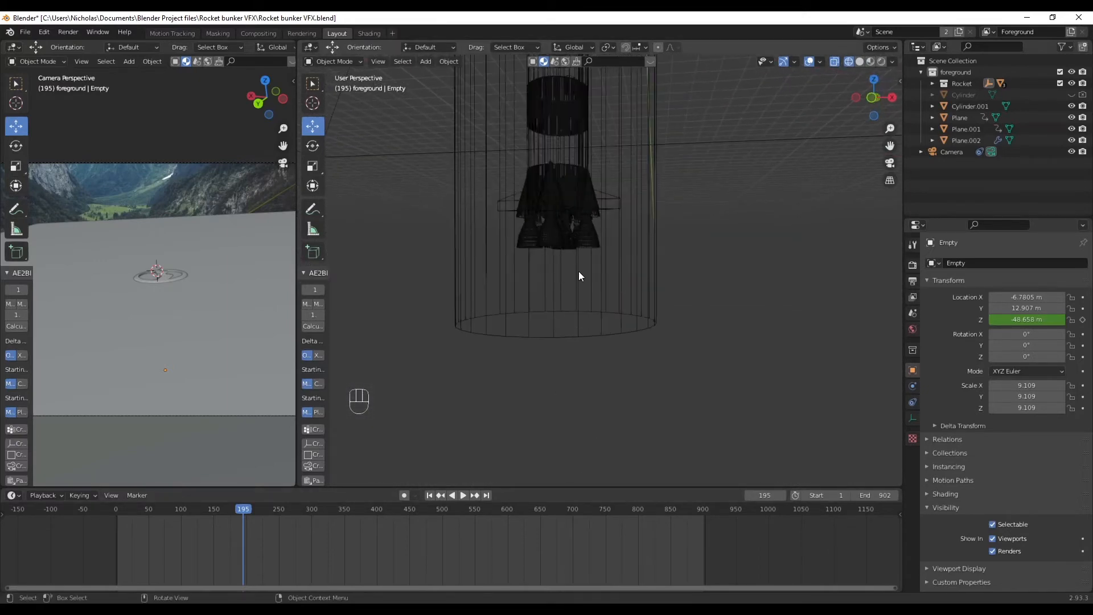
pyautogui.moveTo(592, 255); pyautogui.dragTo(656, 262, button='middle')
pyautogui.scroll(4, 641, 259)
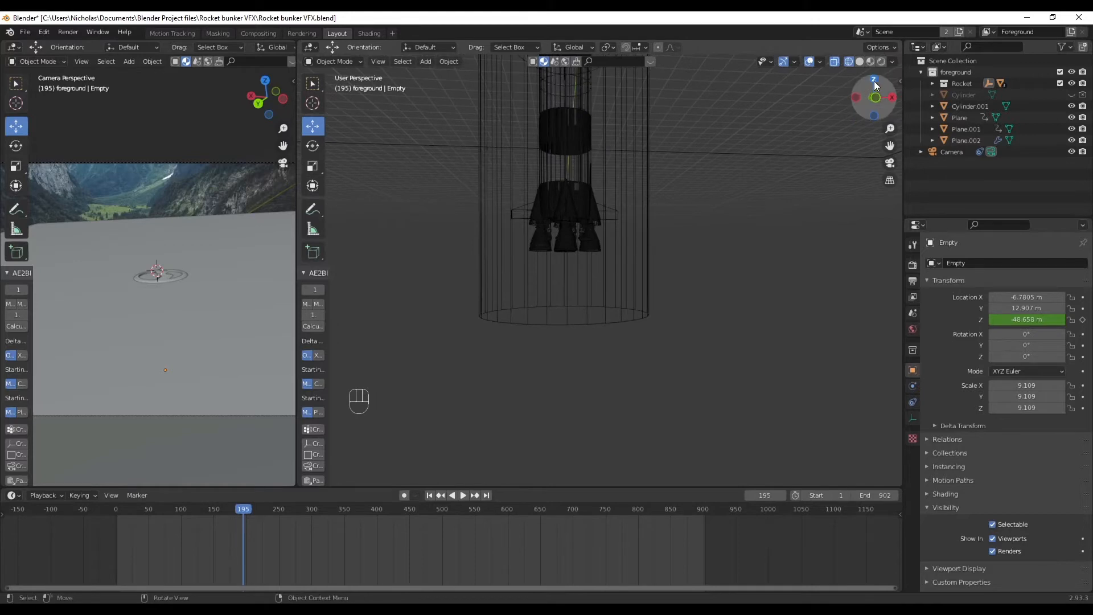
pyautogui.click(876, 98)
pyautogui.hotkey('shift', 'a')
pyautogui.moveTo(720, 231)
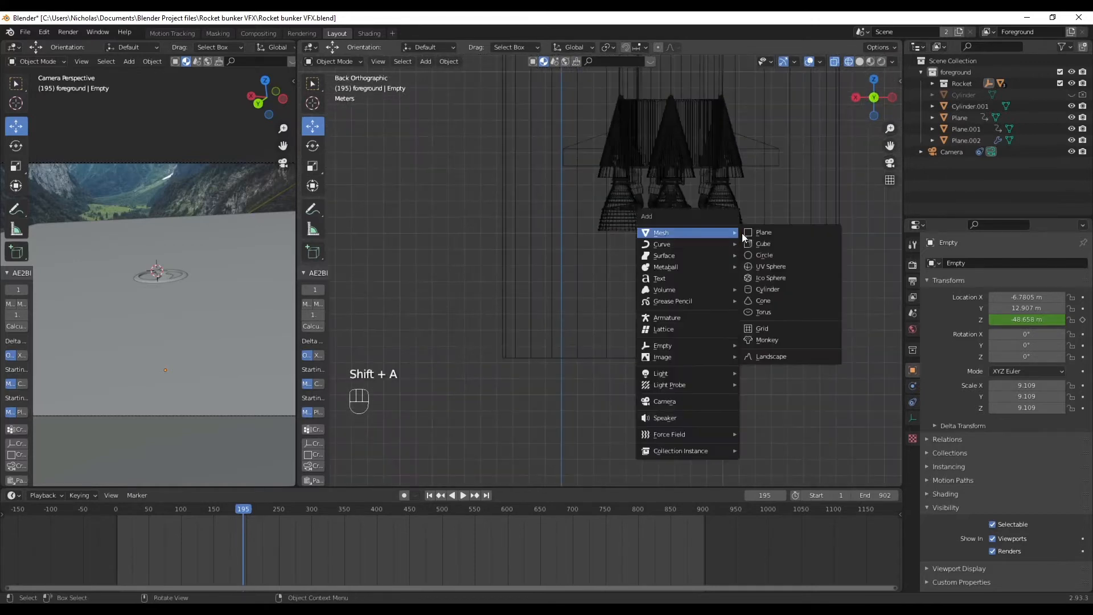
pyautogui.click(789, 265)
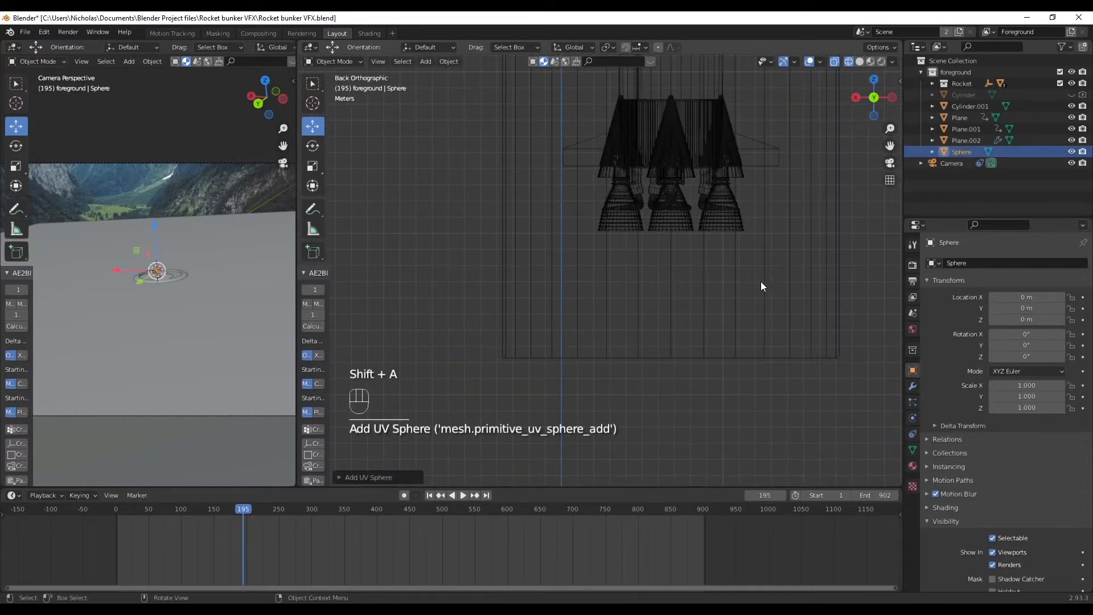
# - Move the sphere down the silo to just below the engines, at about X -7.2 m and Z -83.8 m
pyautogui.scroll(-4, 497, 293)
pyautogui.keyDown('shift'); pyautogui.moveTo(745, 111); pyautogui.dragTo(672, 209, button='middle'); pyautogui.keyUp('shift')
pyautogui.press('g')
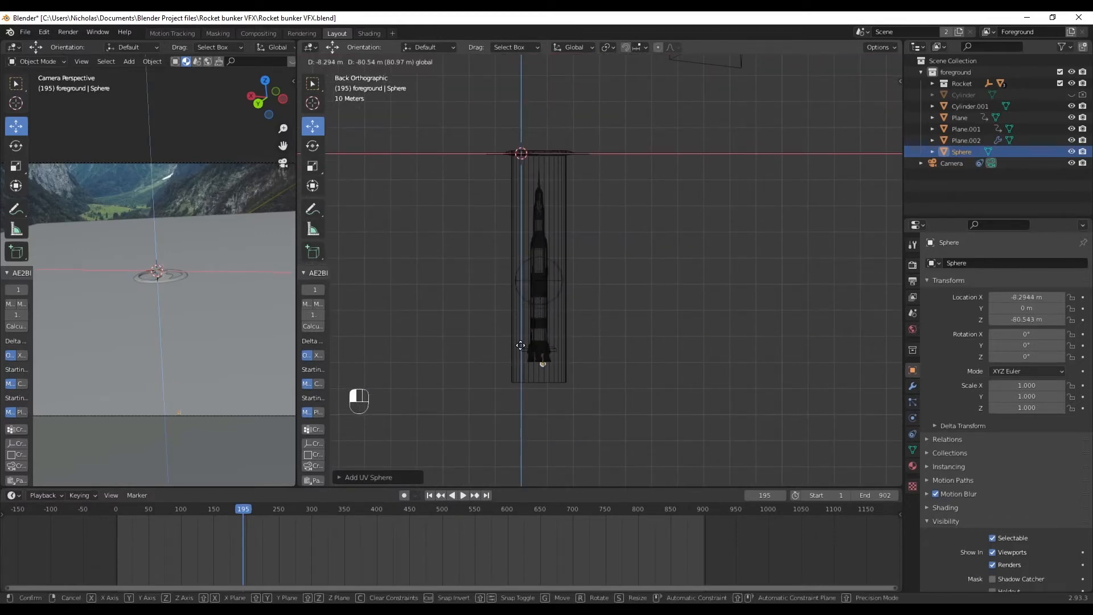
pyautogui.moveTo(518, 350); pyautogui.dragTo(518, 354)
pyautogui.scroll(6, 582, 427)
pyautogui.keyDown('shift'); pyautogui.moveTo(572, 416); pyautogui.dragTo(706, 136, button='middle'); pyautogui.keyUp('shift')
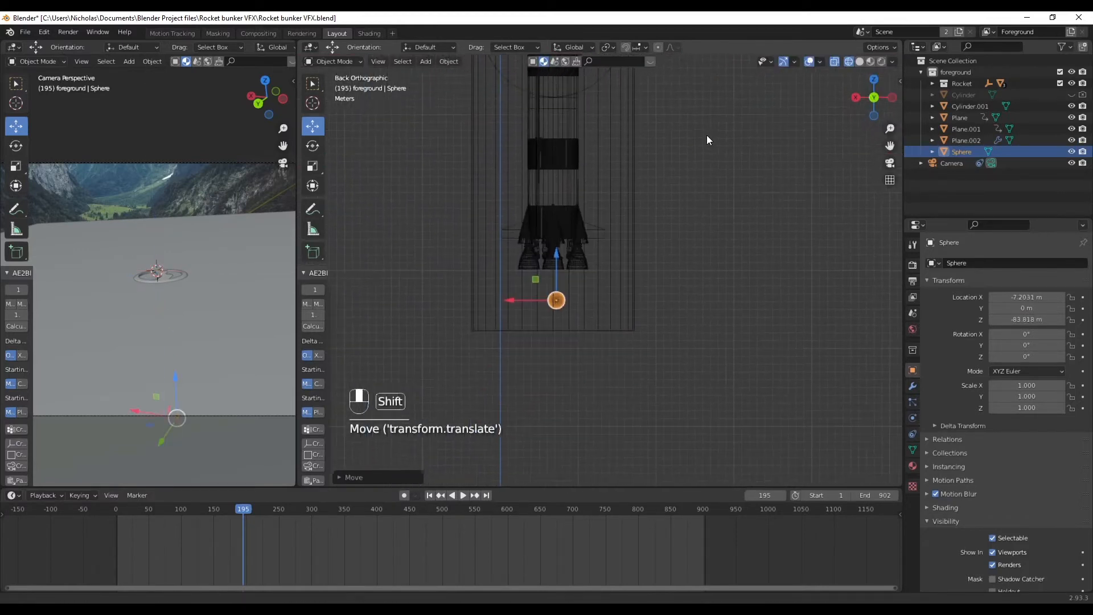
# - With the Y axis locked, place the sphere directly under the middle nozzle, at about X -6.79 m and Z -81.22 m
pyautogui.scroll(4, 549, 336)
pyautogui.keyDown('shift'); pyautogui.moveTo(548, 340); pyautogui.dragTo(568, 244, button='middle'); pyautogui.keyUp('shift')
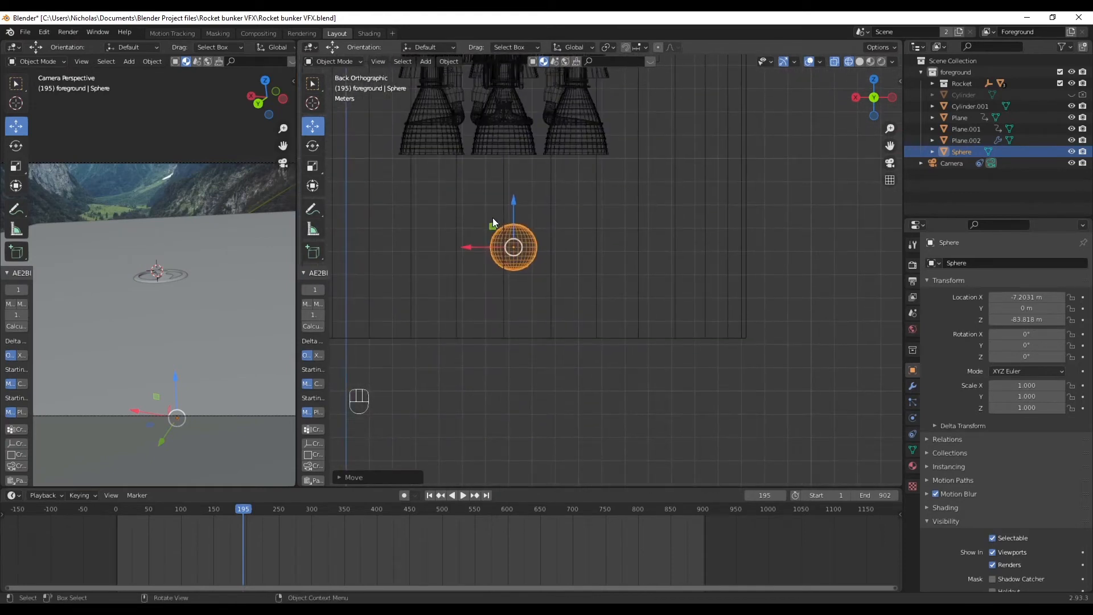
pyautogui.press('g')
pyautogui.hotkey('shift', 'y')
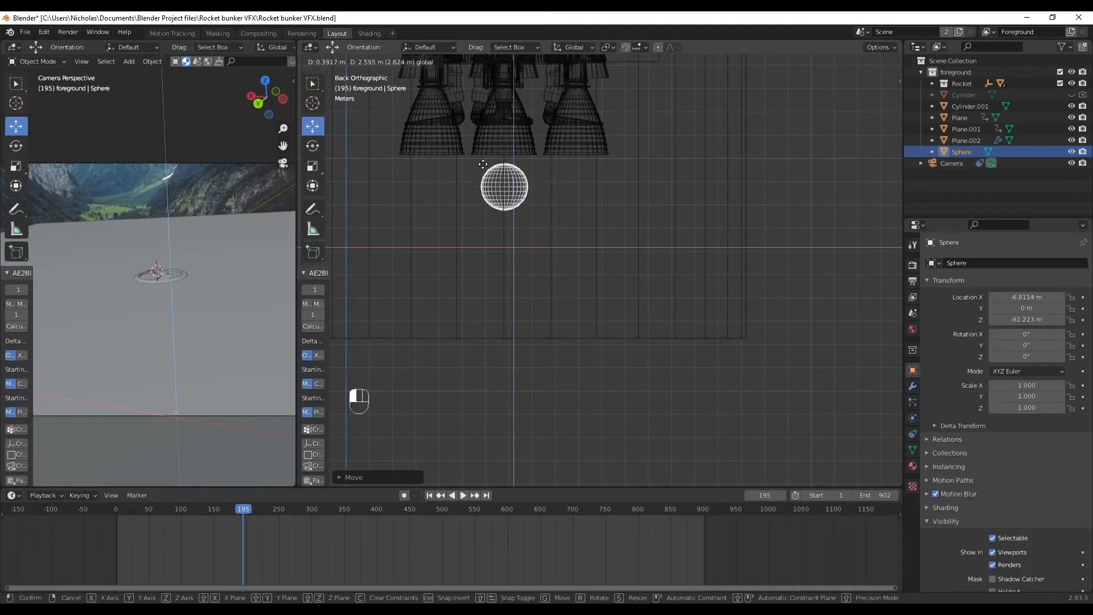
pyautogui.moveTo(484, 164); pyautogui.dragTo(482, 164)
pyautogui.scroll(-3, 555, 274)
pyautogui.keyDown('shift'); pyautogui.moveTo(602, 176); pyautogui.dragTo(560, 227, button='middle'); pyautogui.keyUp('shift')
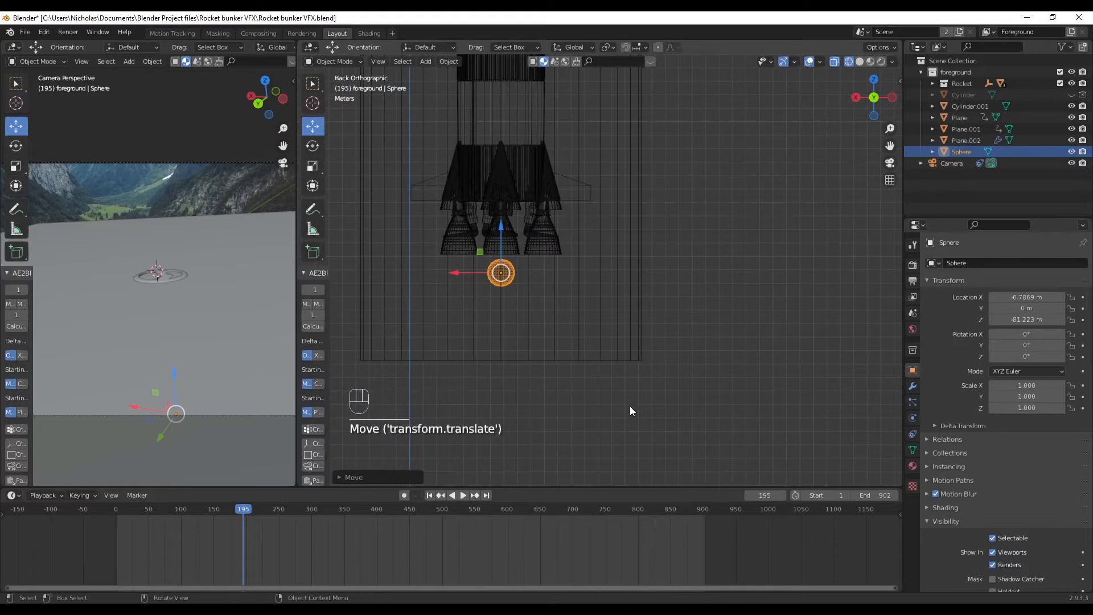
# - Scale the sphere down to about 0.33 and raise it closer to the middle nozzle, at about Z -80.7 m
pyautogui.press('s')
pyautogui.click(544, 356)
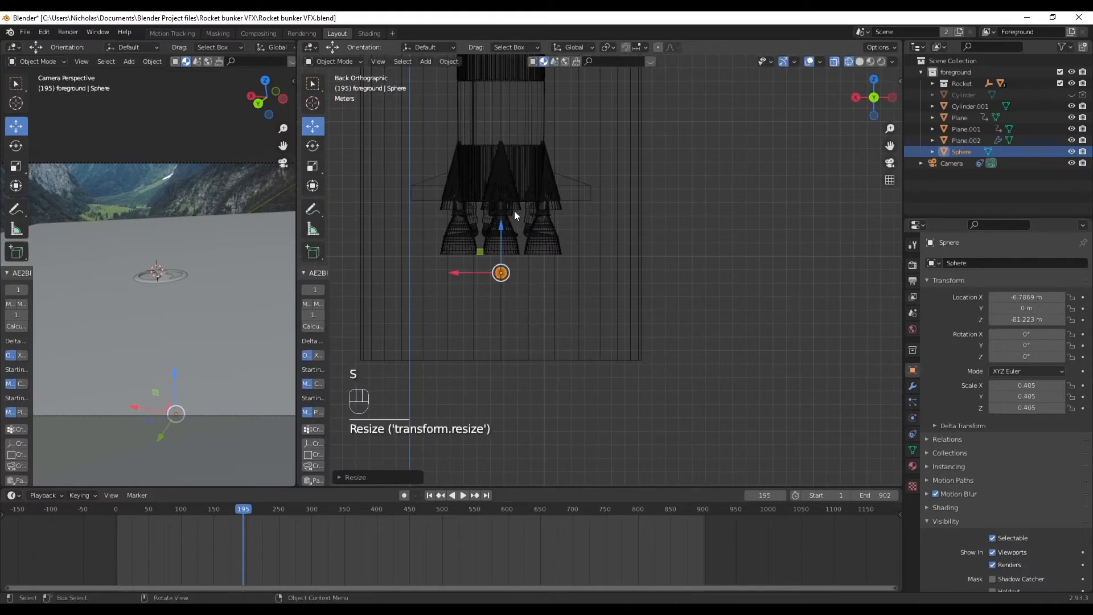
pyautogui.press('s')
pyautogui.click(652, 345)
pyautogui.moveTo(500, 224); pyautogui.dragTo(501, 217)
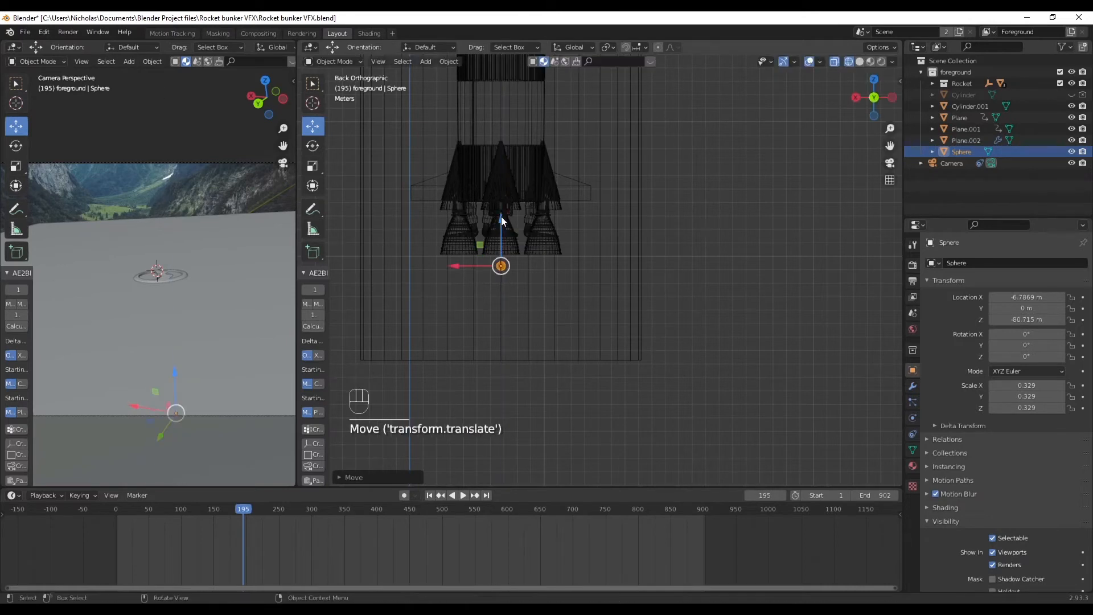
# - Apply the Quick Smoke effect to the sphere
pyautogui.click(449, 62)
pyautogui.moveTo(485, 345)
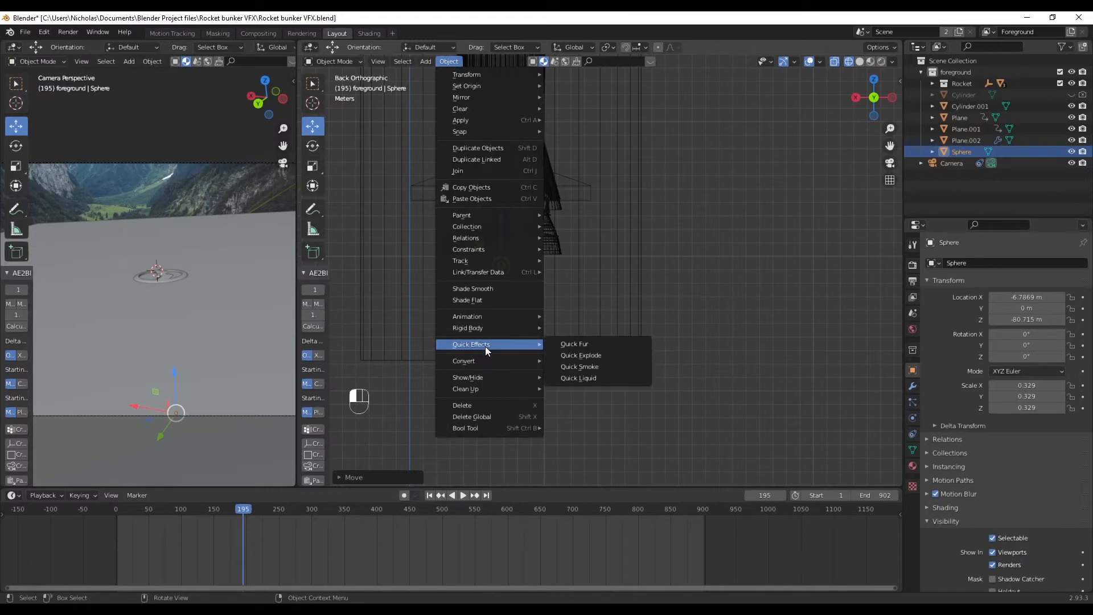
pyautogui.click(594, 367)
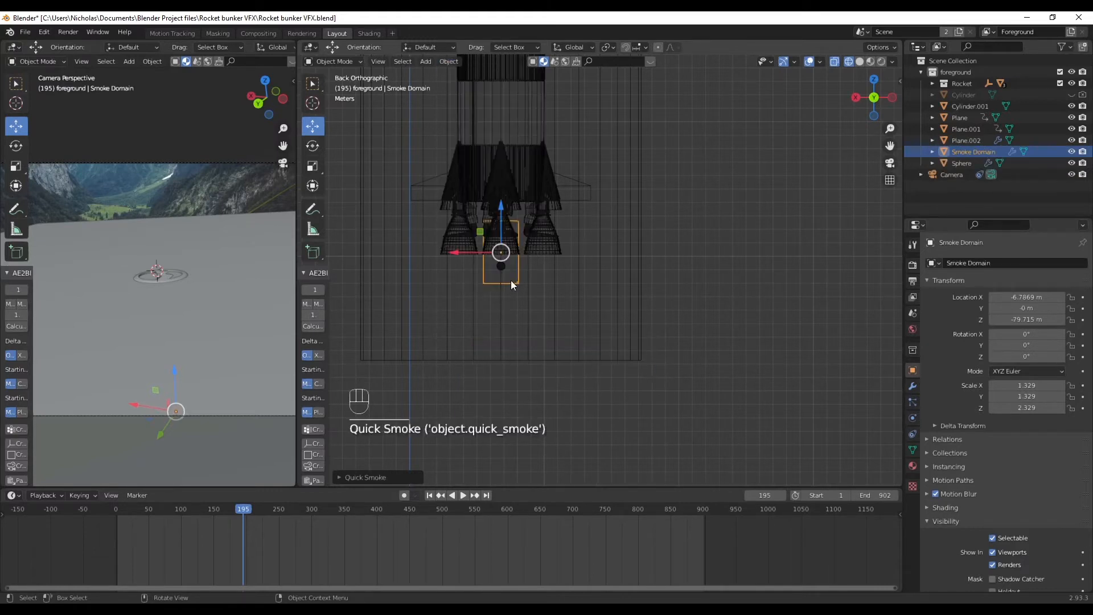
pyautogui.click(705, 296)
pyautogui.scroll(3, 599, 273)
pyautogui.scroll(-2, 445, 265)
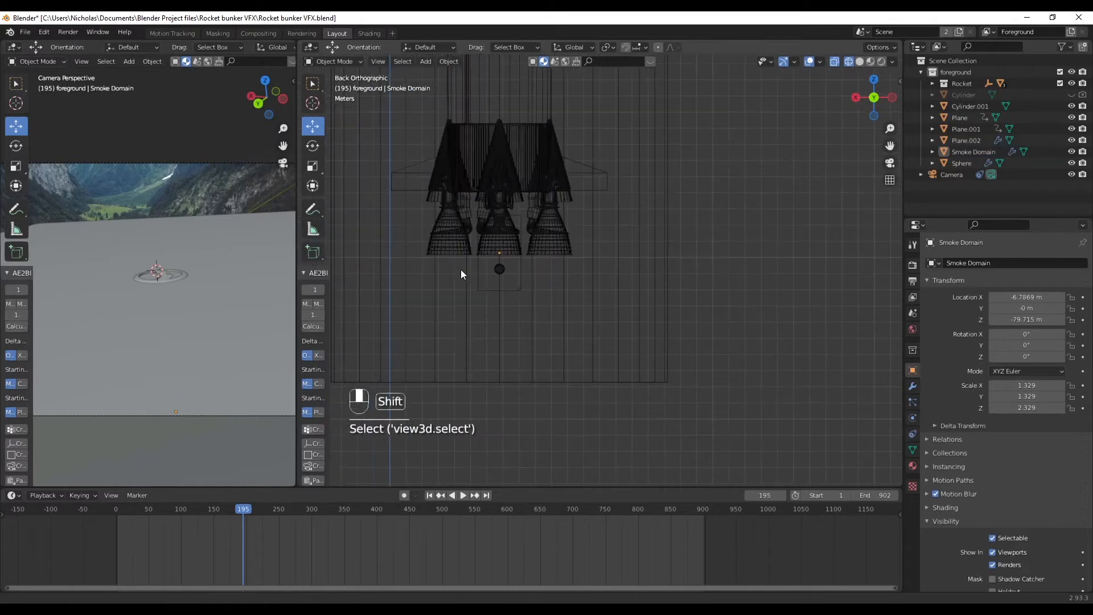
# - Select the smoke domain and look at its fluid physics settings and domain type options
pyautogui.click(521, 266)
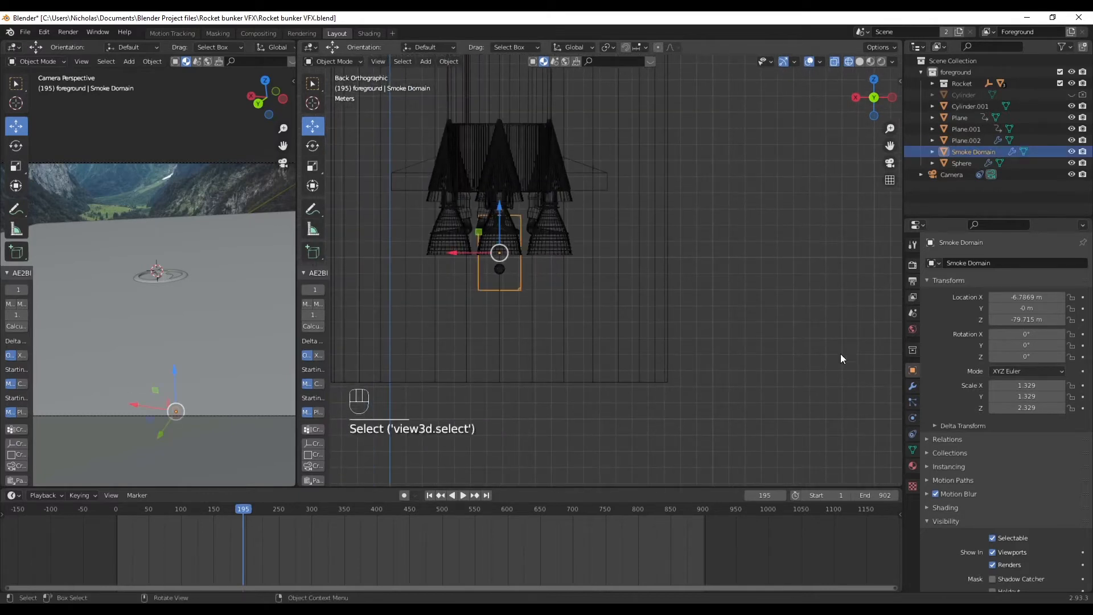
pyautogui.click(913, 420)
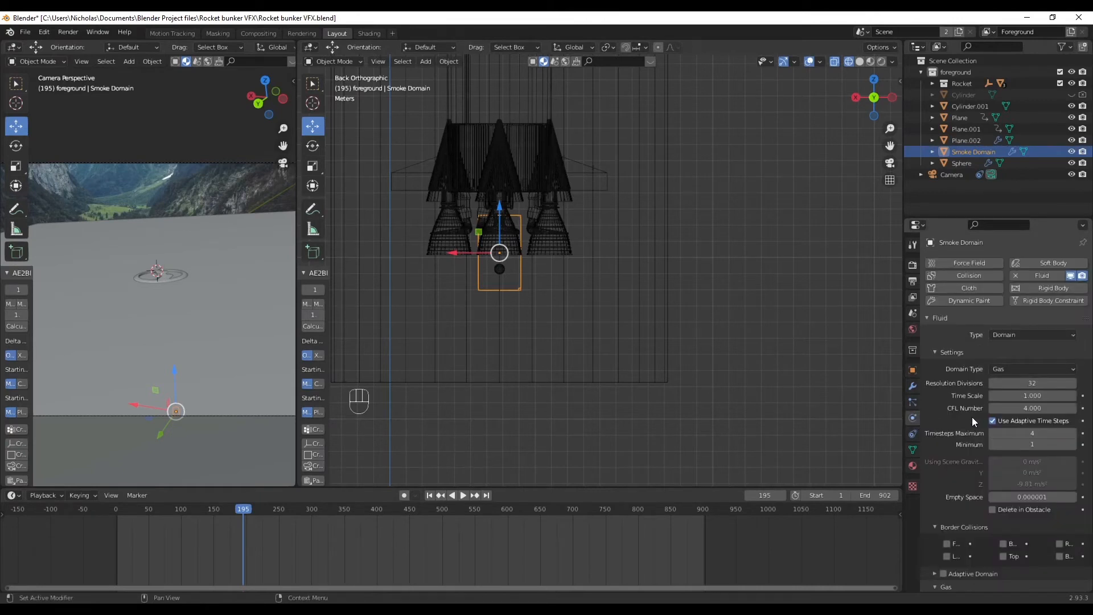
pyautogui.click(1019, 371)
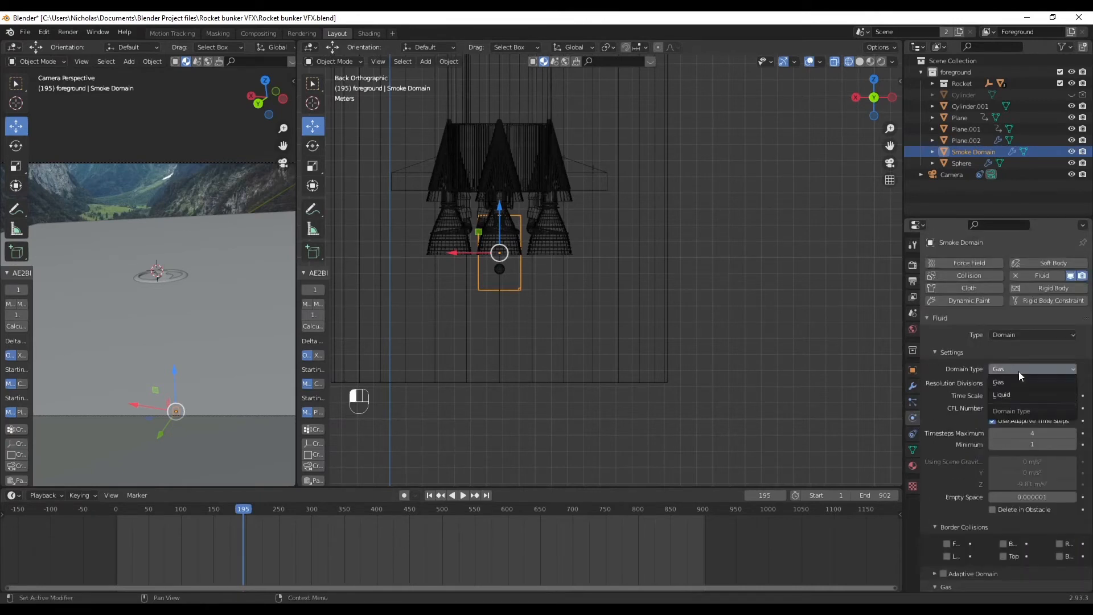
# - Select the small sphere under the nozzle and set its fluid flow type to Fire + Smoke
pyautogui.click(499, 269)
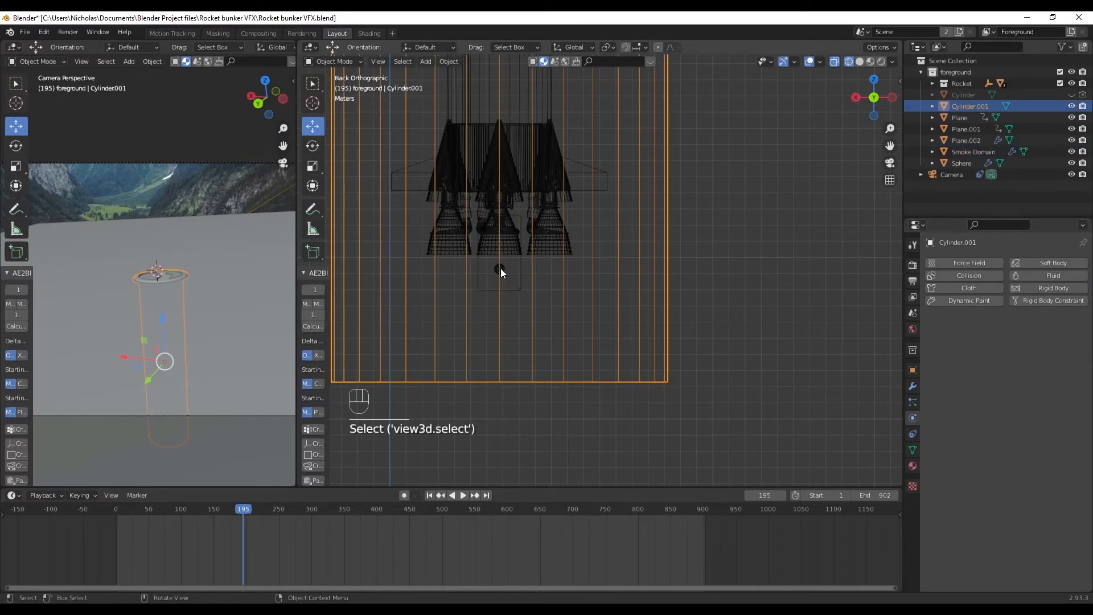
pyautogui.click(500, 268)
pyautogui.click(1038, 368)
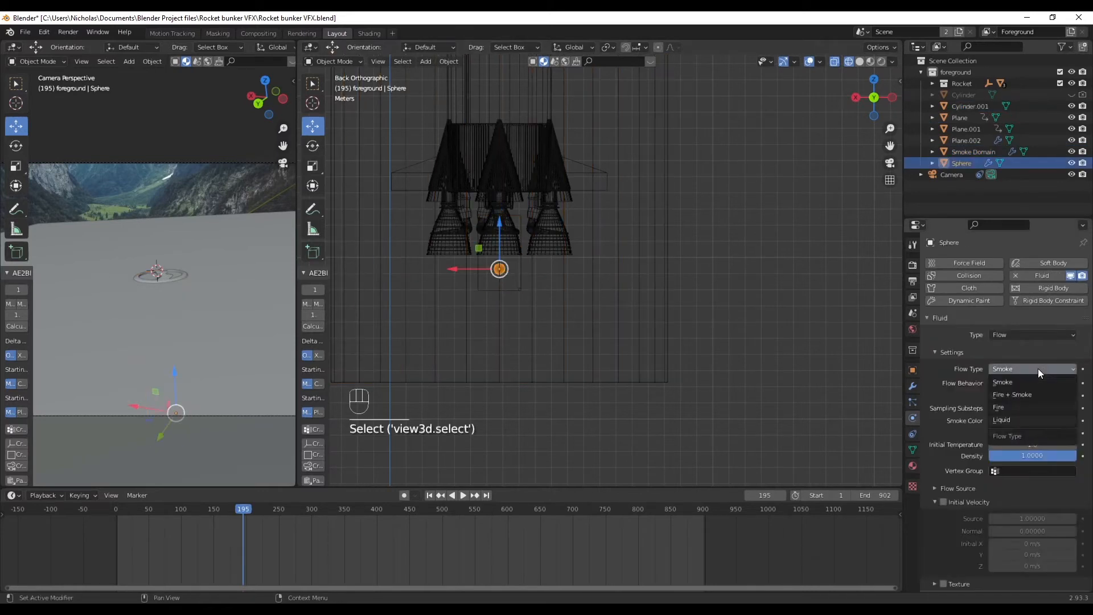
pyautogui.click(1024, 395)
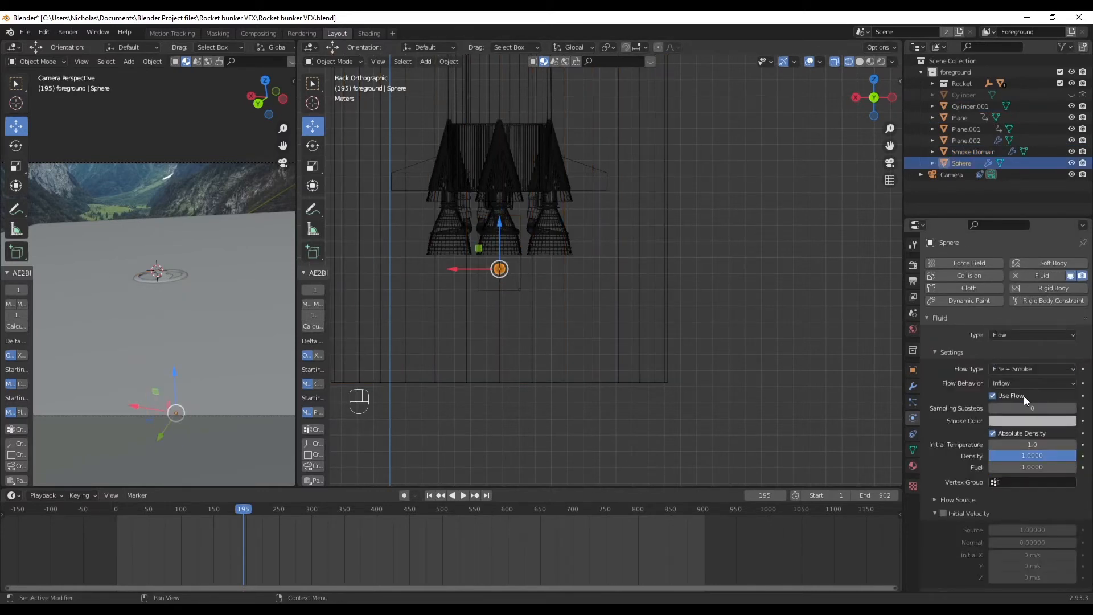
pyautogui.scroll(-1, 1067, 395)
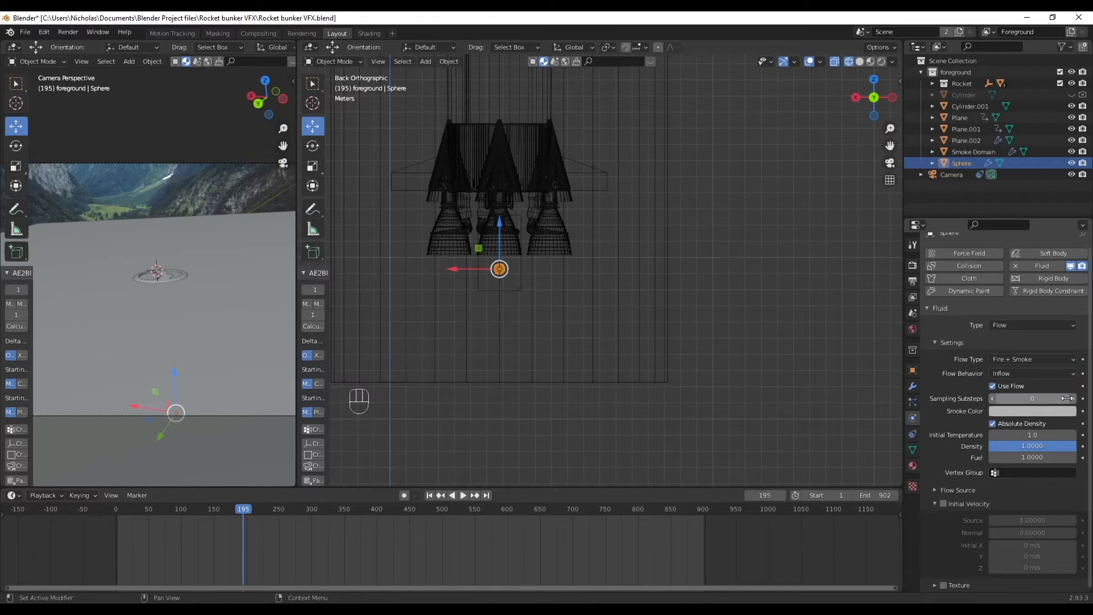
# - Enlarge the smoke domain about 3.3 times, stretch it about three times along Z, and enlarge it uniformly again by about 1.7
pyautogui.click(519, 266)
pyautogui.scroll(-4, 1038, 419)
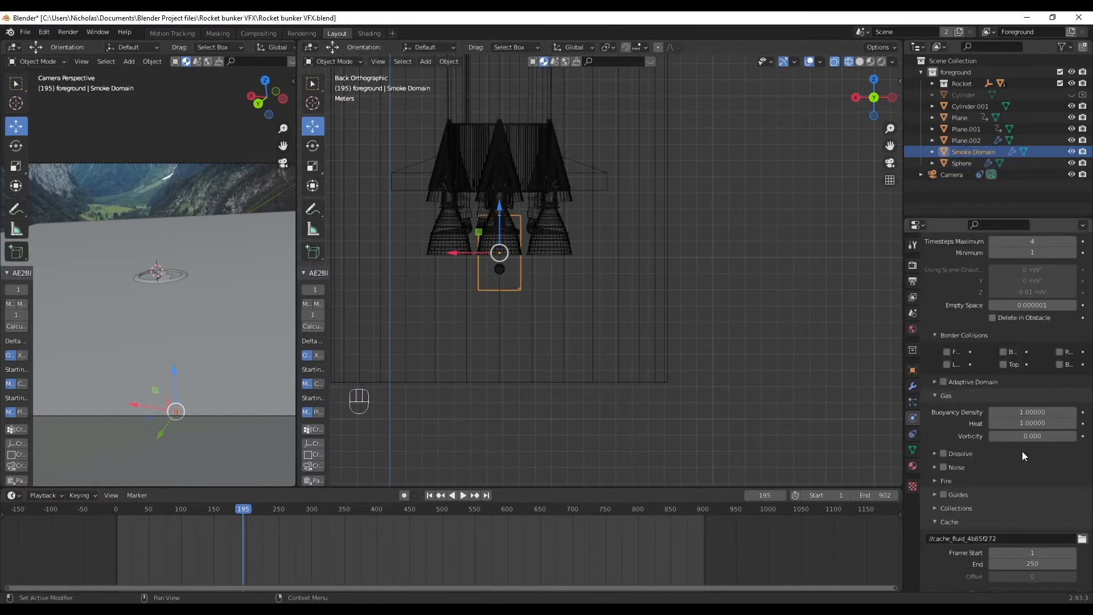
pyautogui.scroll(-3, 1012, 449)
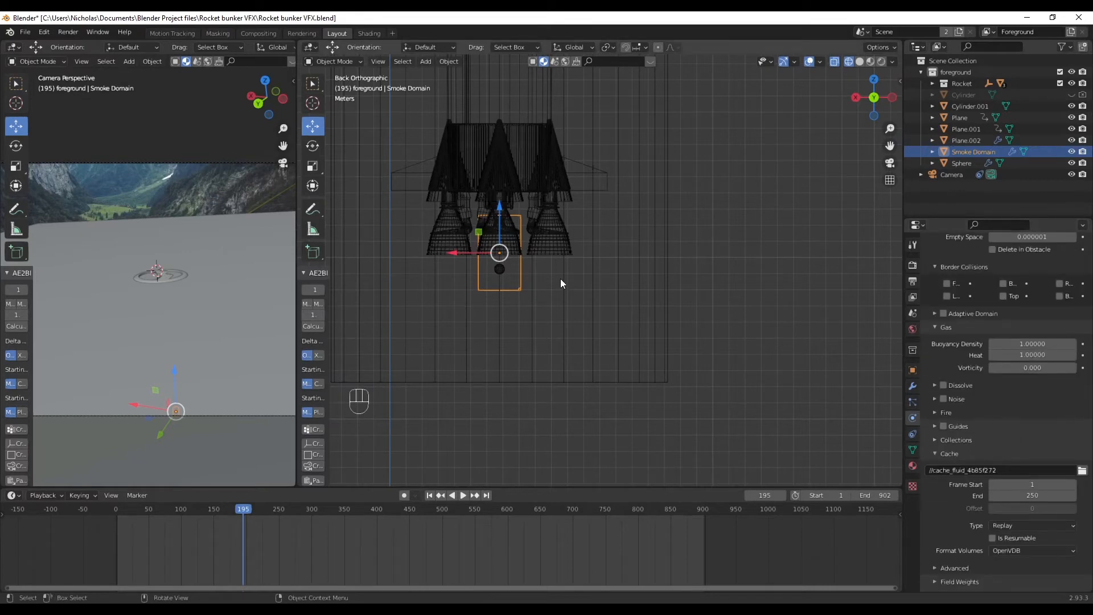
pyautogui.press('s')
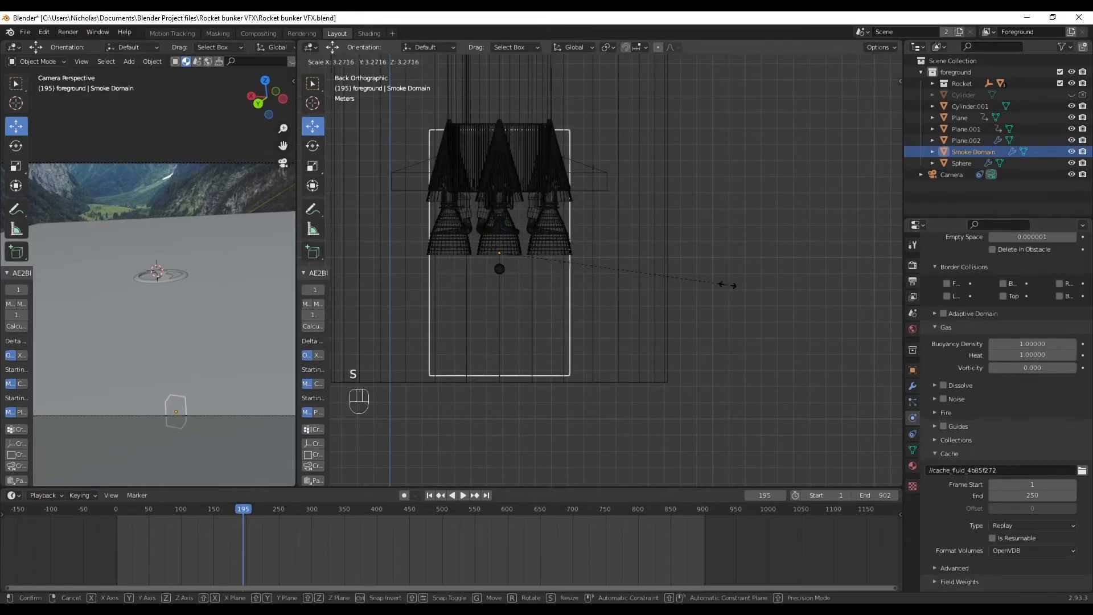
pyautogui.click(727, 285)
pyautogui.scroll(-6, 678, 281)
pyautogui.press('s')
pyautogui.press('z')
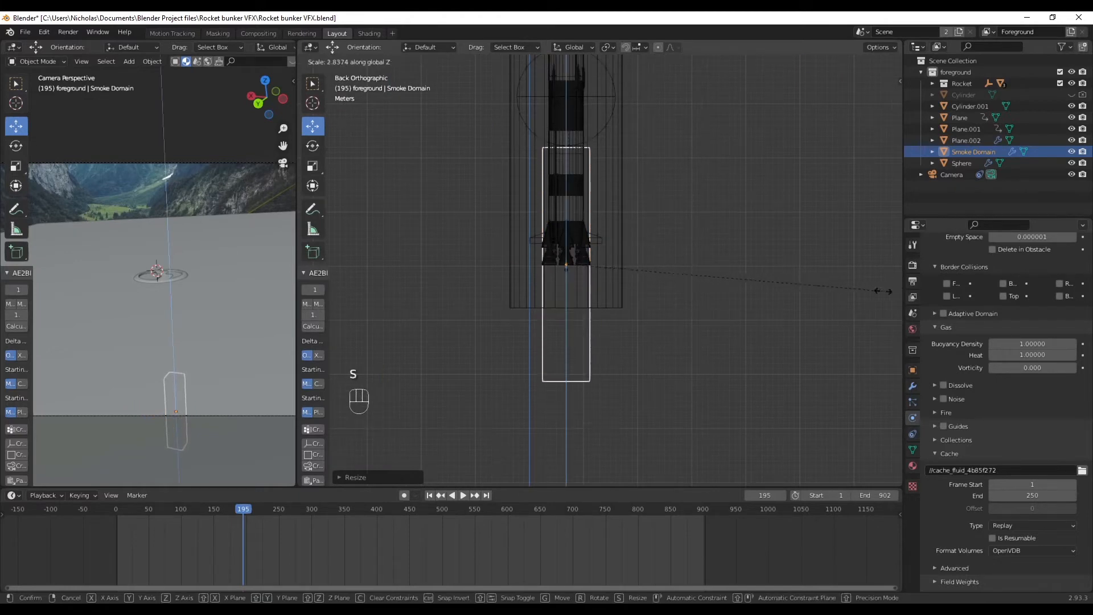
pyautogui.click(892, 292)
pyautogui.press('s')
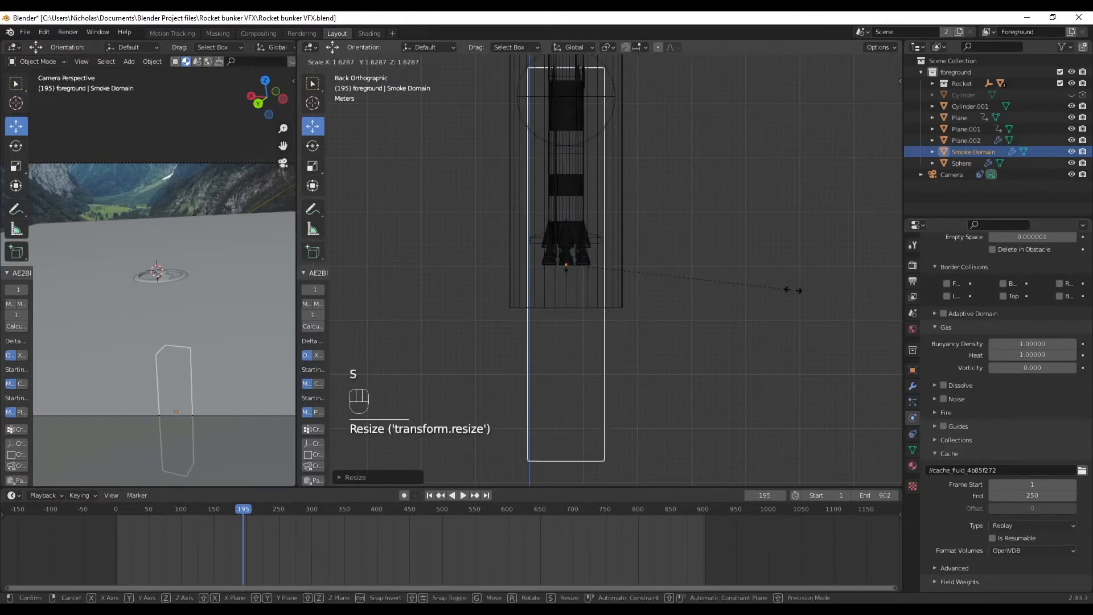
pyautogui.click(688, 264)
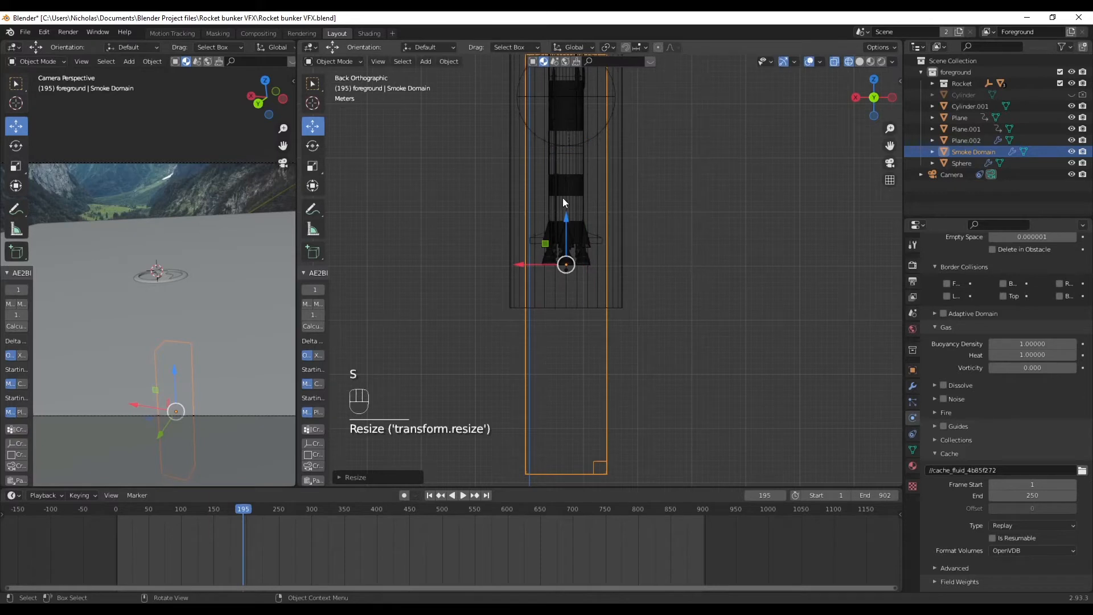
# - Lower the smoke domain until its top sits just above the engines, and widen it to nearly the silo's width
pyautogui.moveTo(566, 220); pyautogui.dragTo(585, 382)
pyautogui.scroll(-4, 609, 269)
pyautogui.keyDown('shift'); pyautogui.moveTo(637, 336); pyautogui.dragTo(629, 319, button='middle'); pyautogui.keyUp('shift')
pyautogui.scroll(1, 609, 318)
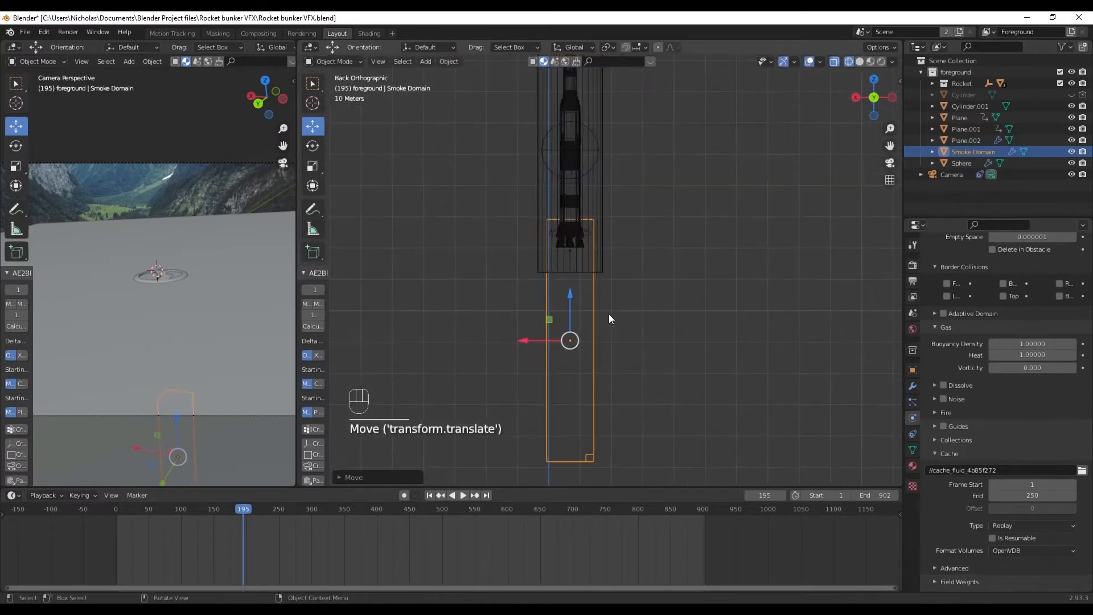
pyautogui.press('s')
pyautogui.click(647, 336)
pyautogui.press('s')
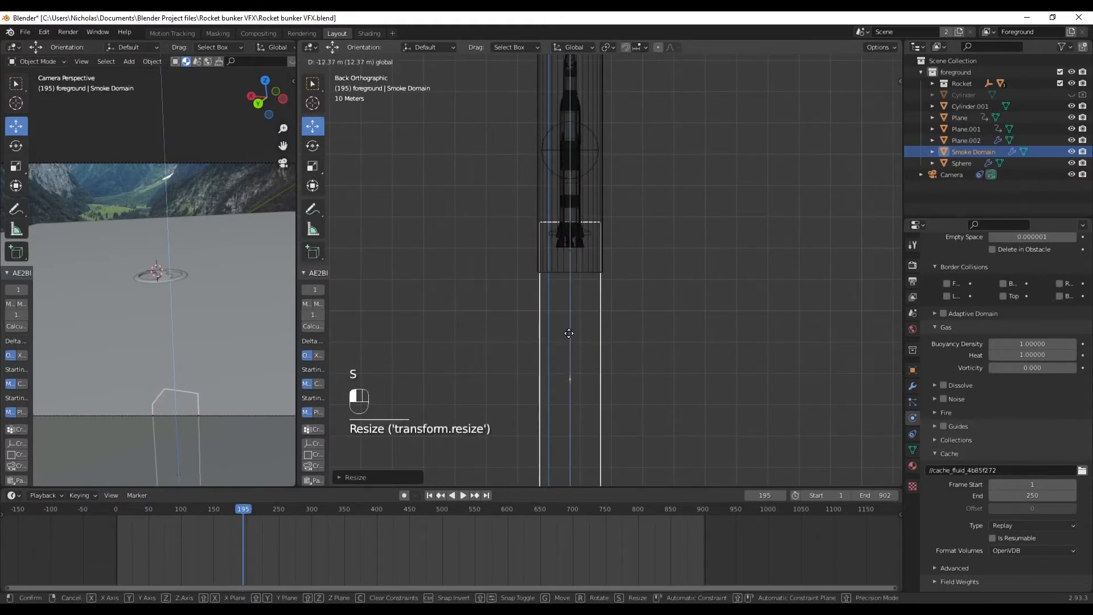
pyautogui.moveTo(571, 332); pyautogui.dragTo(571, 326)
# - From the right orthographic view, move the smoke domain and sphere together about 12.7 m along Y to centre them under the engines
pyautogui.scroll(4, 580, 253)
pyautogui.keyDown('shift'); pyautogui.moveTo(563, 206); pyautogui.dragTo(570, 264, button='middle'); pyautogui.keyUp('shift')
pyautogui.scroll(4, 556, 291)
pyautogui.moveTo(545, 303); pyautogui.dragTo(676, 310, button='middle')
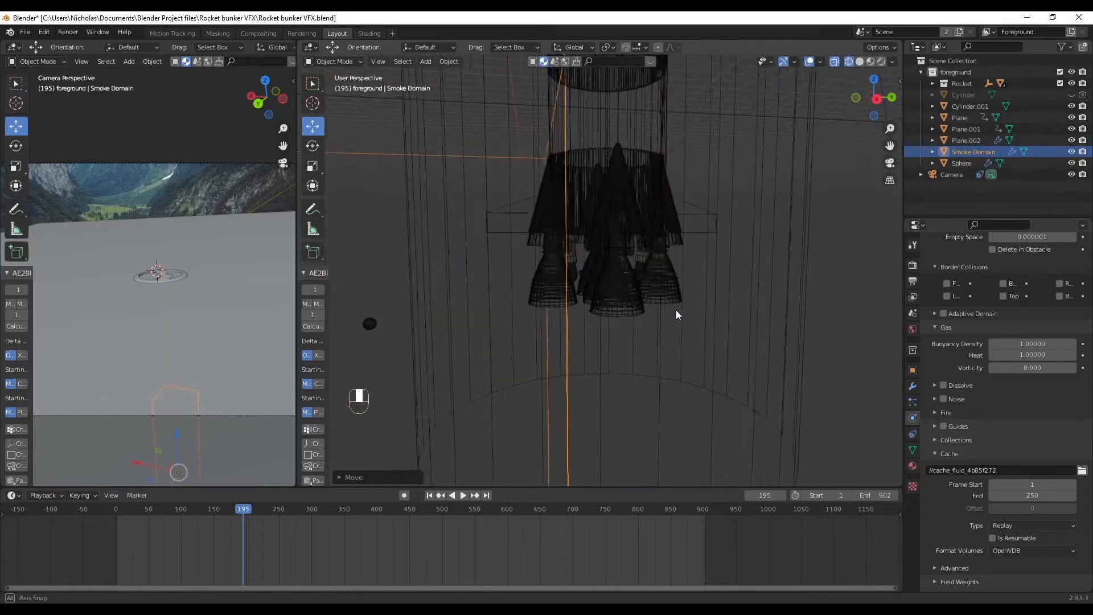
pyautogui.scroll(-5, 726, 231)
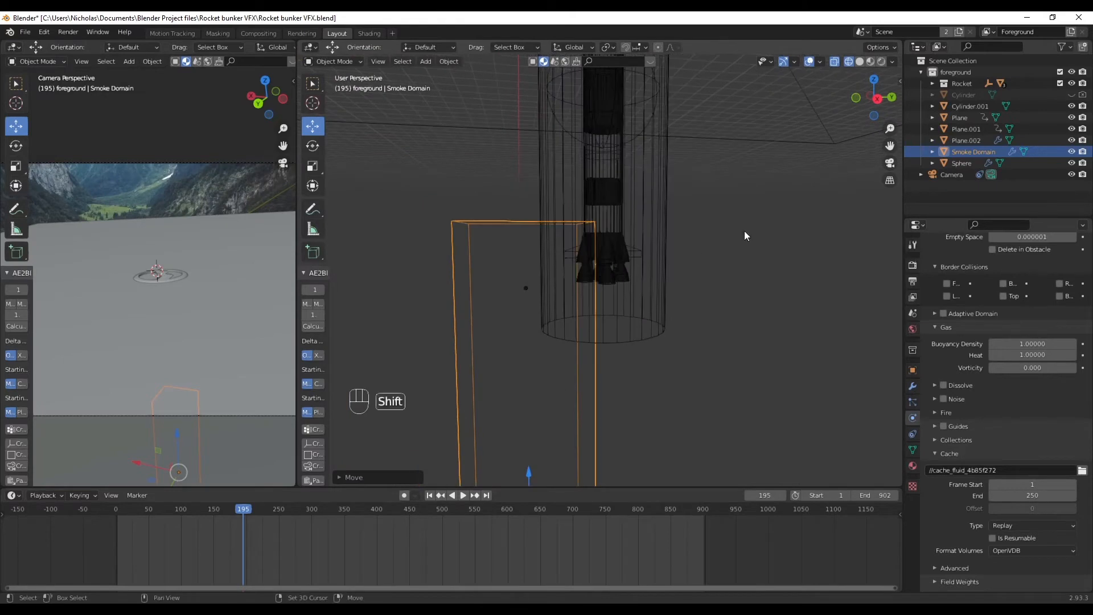
pyautogui.keyDown('shift'); pyautogui.click(527, 289); pyautogui.keyUp('shift')
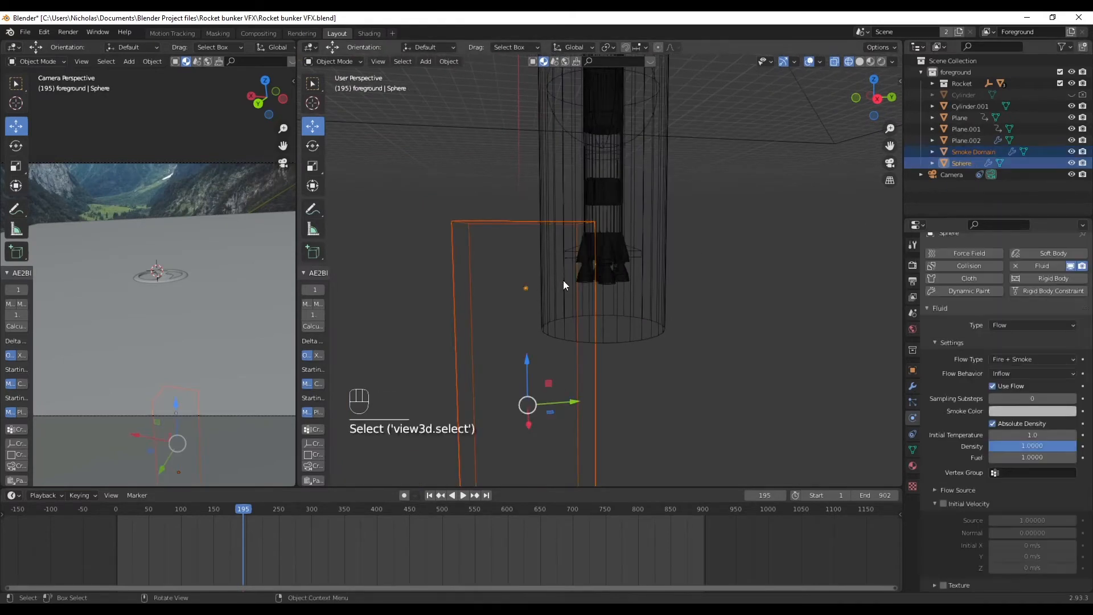
pyautogui.scroll(-3, 709, 320)
pyautogui.keyDown('shift'); pyautogui.moveTo(708, 320); pyautogui.dragTo(711, 217, button='middle'); pyautogui.keyUp('shift')
pyautogui.click(881, 100)
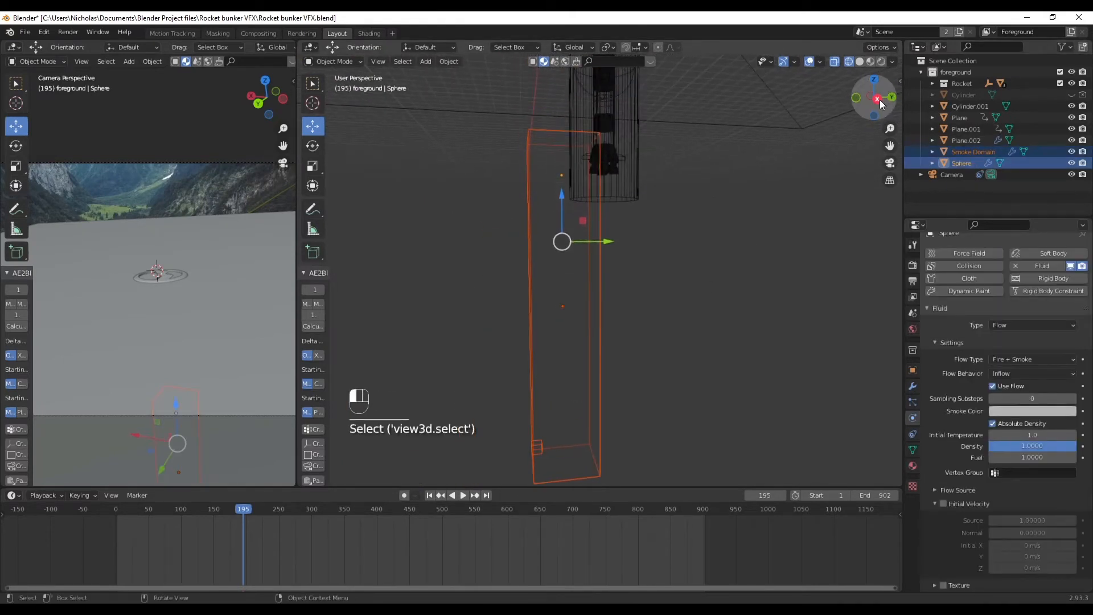
pyautogui.press('g')
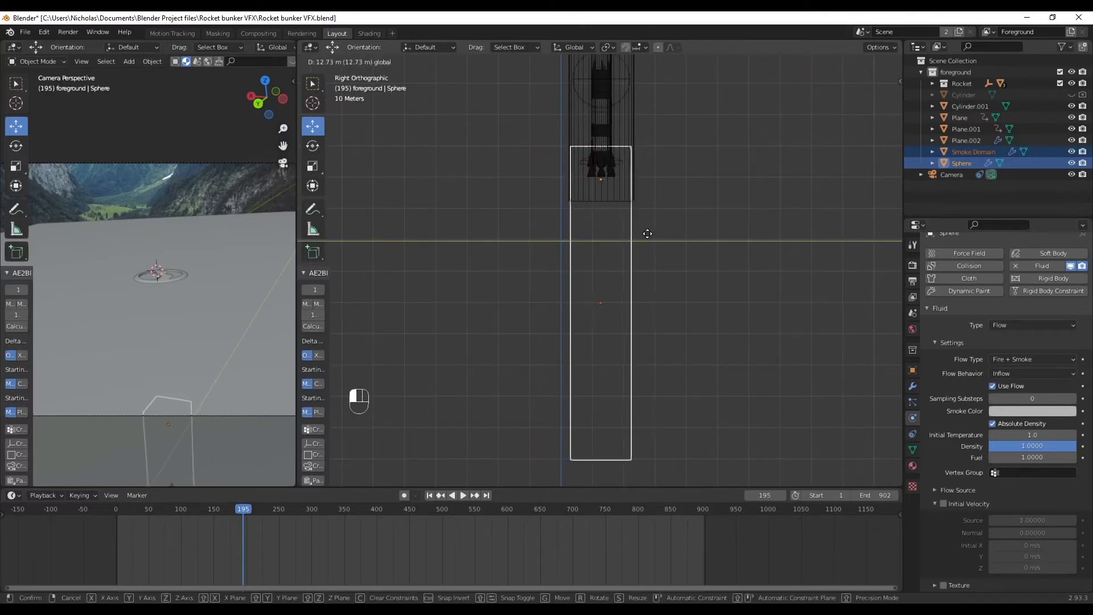
pyautogui.click(643, 234)
pyautogui.moveTo(648, 231); pyautogui.dragTo(721, 309, button='middle')
pyautogui.click(721, 308)
pyautogui.scroll(2, 598, 258)
pyautogui.moveTo(598, 258); pyautogui.dragTo(593, 208, button='middle')
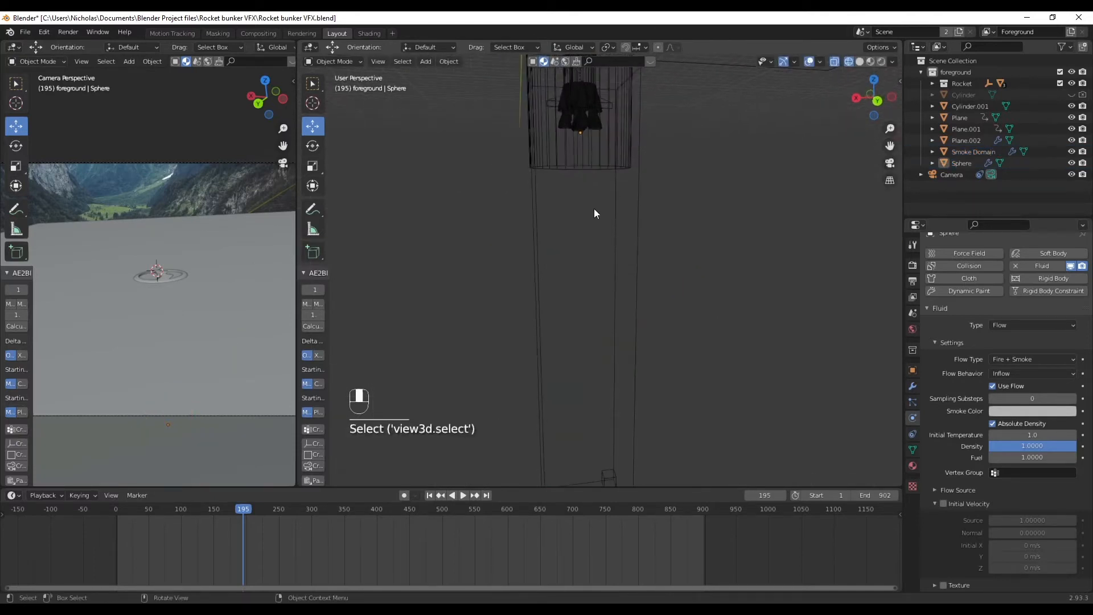
# - Play the smoke simulation from the first frame to check the fire around the engines
pyautogui.click(636, 201)
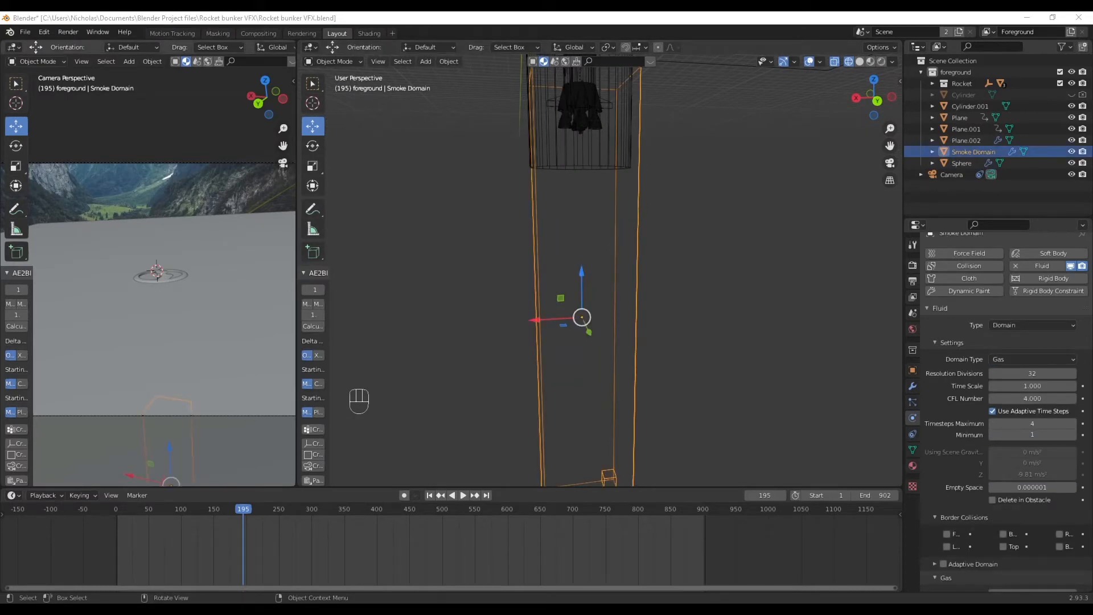
pyautogui.click(741, 393)
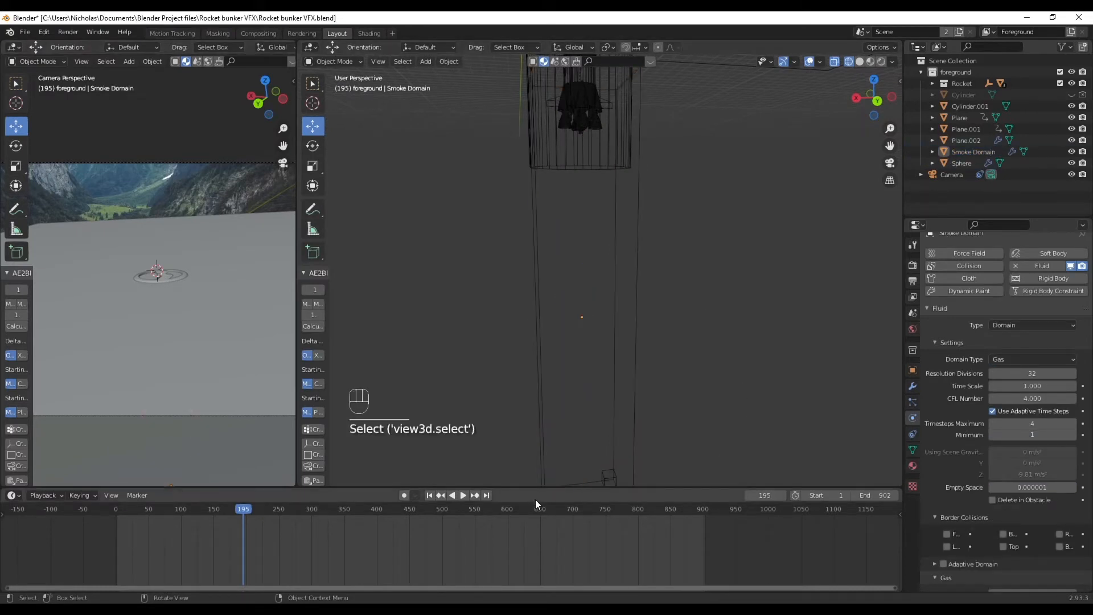
pyautogui.click(429, 495)
pyautogui.moveTo(655, 326); pyautogui.dragTo(642, 361, button='middle')
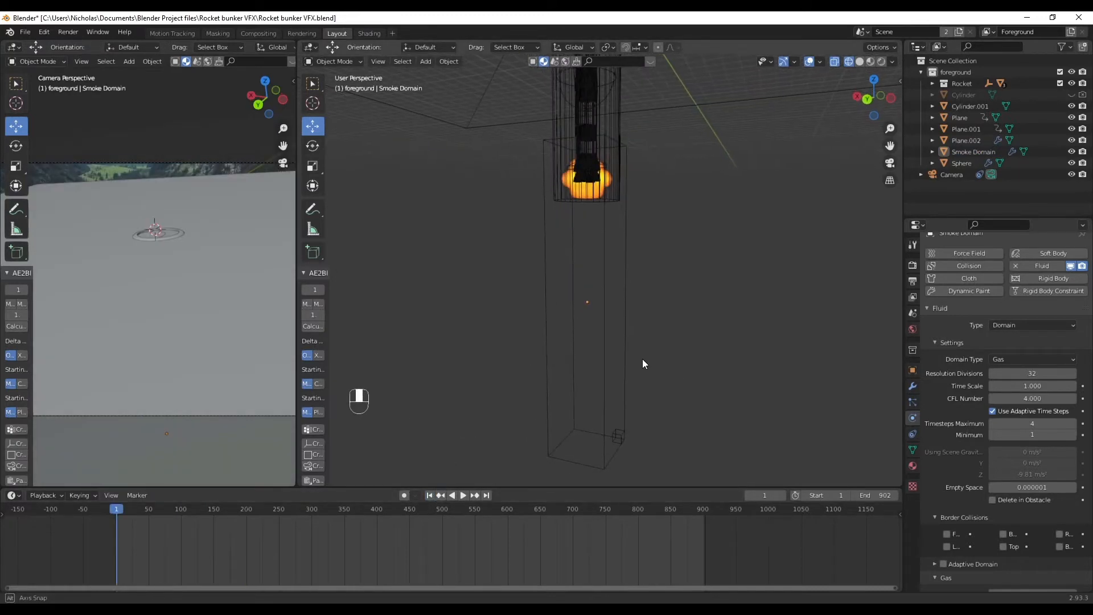
pyautogui.press('space')
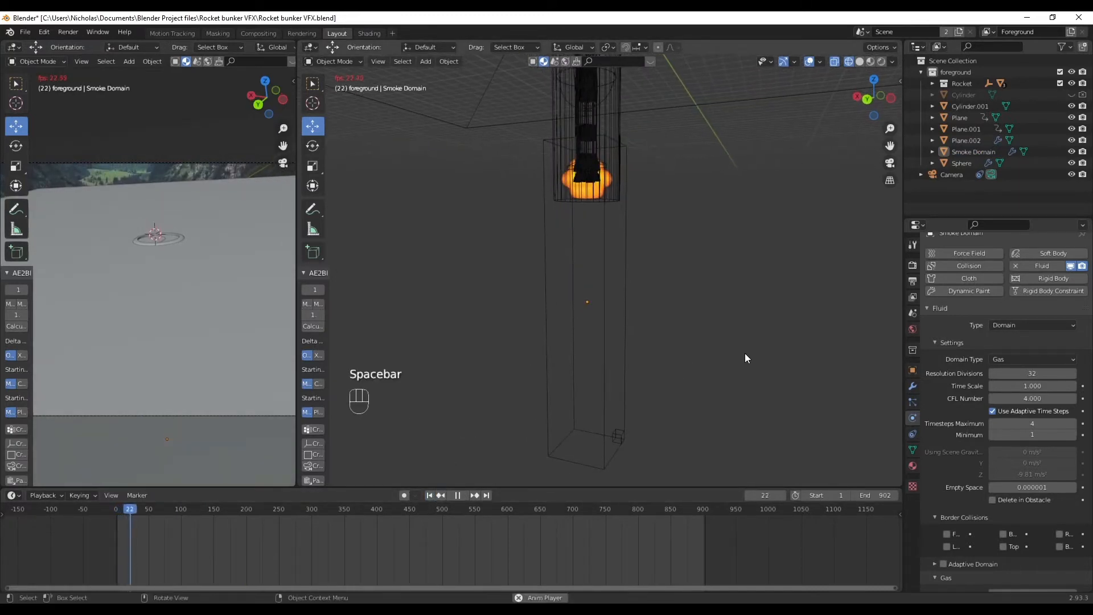
pyautogui.press('space')
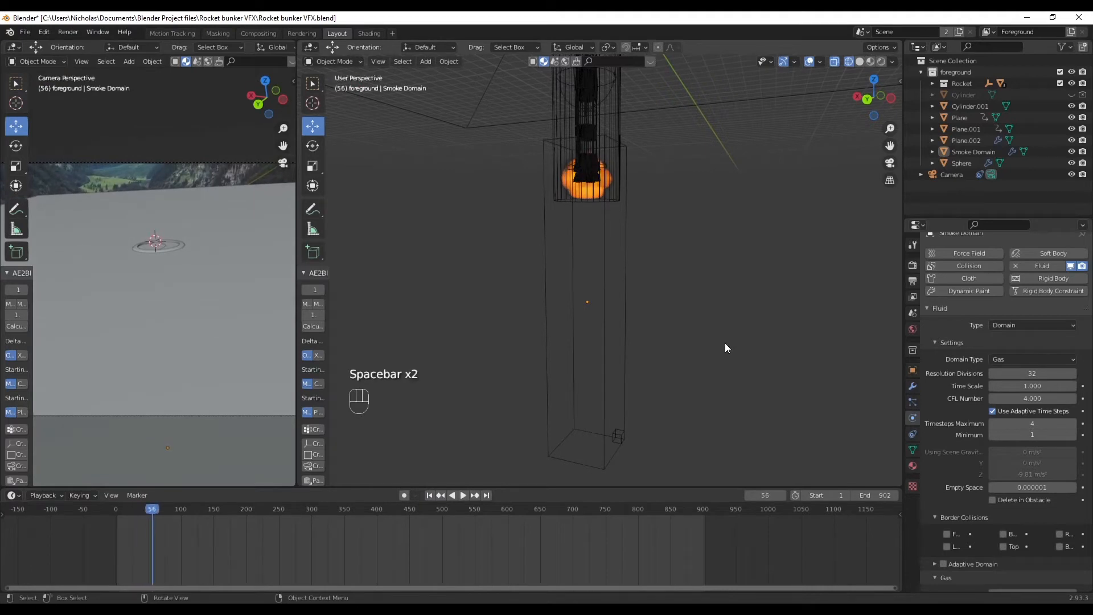
# - Save the project file, replay the smoke simulation from the first frame, and return to frame 1
pyautogui.click(30, 32)
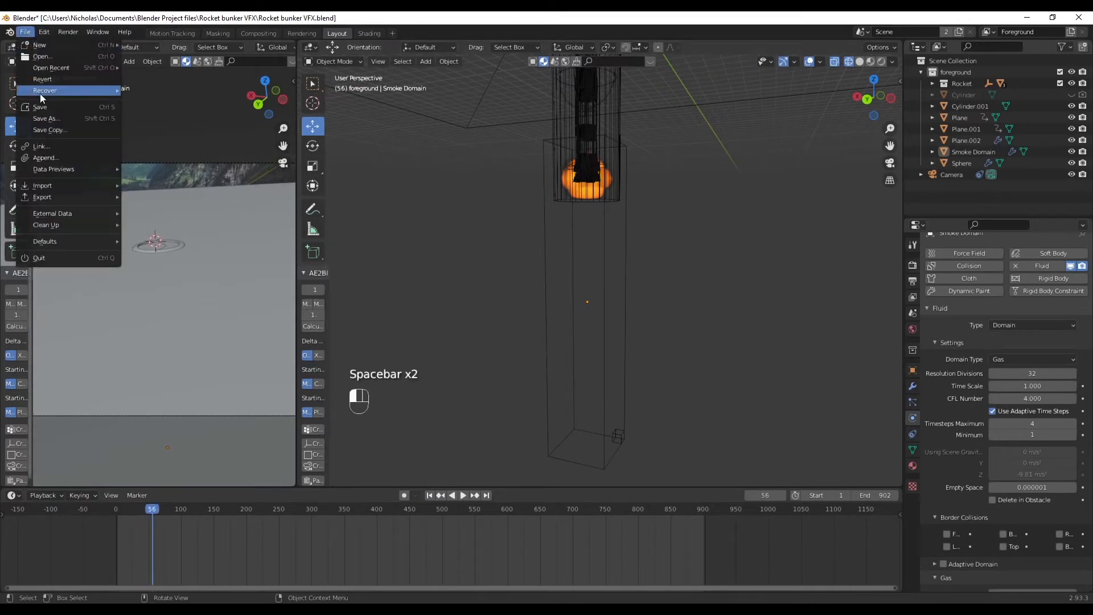
pyautogui.click(38, 108)
pyautogui.click(430, 495)
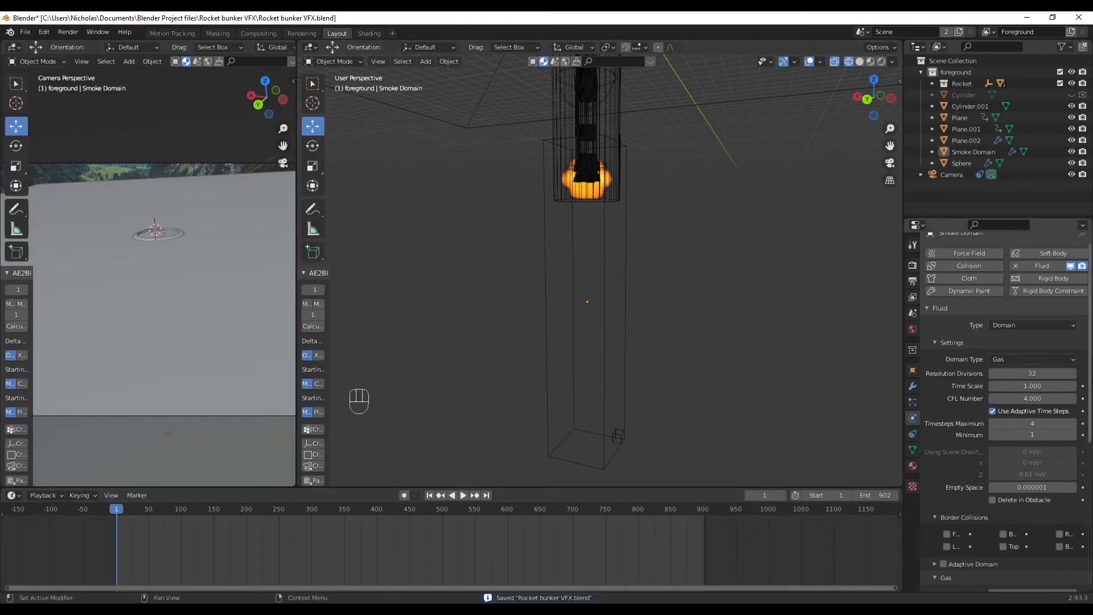
pyautogui.press('space')
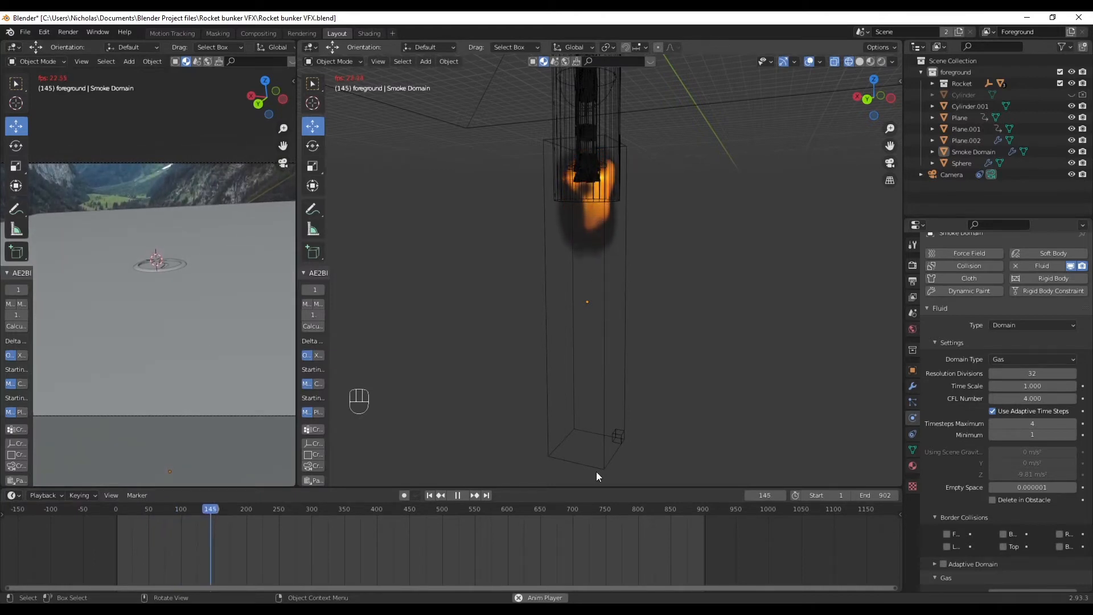
pyautogui.press('space')
pyautogui.click(430, 495)
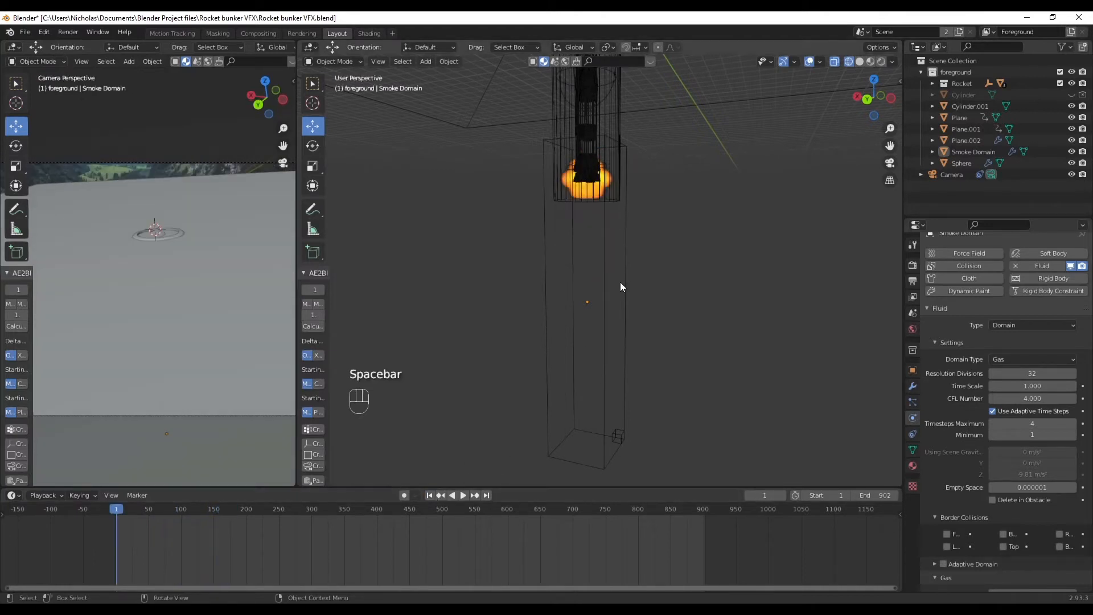
# - In the left orthographic view, lower the flow sphere and smoke domain together slightly so the sphere sits just below the engine nozzles
pyautogui.scroll(6, 607, 116)
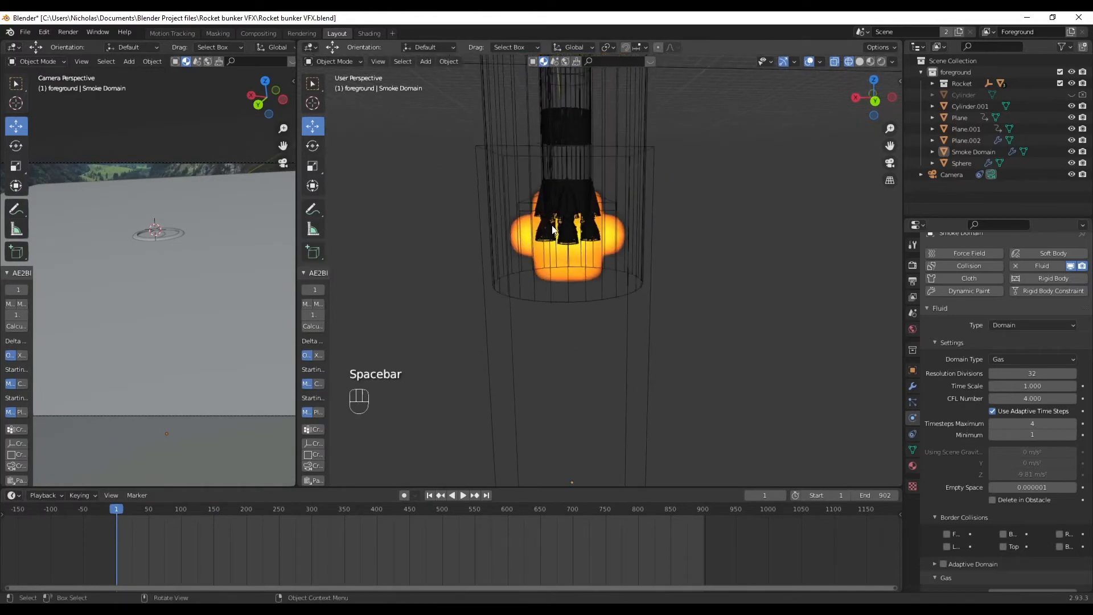
pyautogui.moveTo(558, 269); pyautogui.dragTo(494, 244, button='middle')
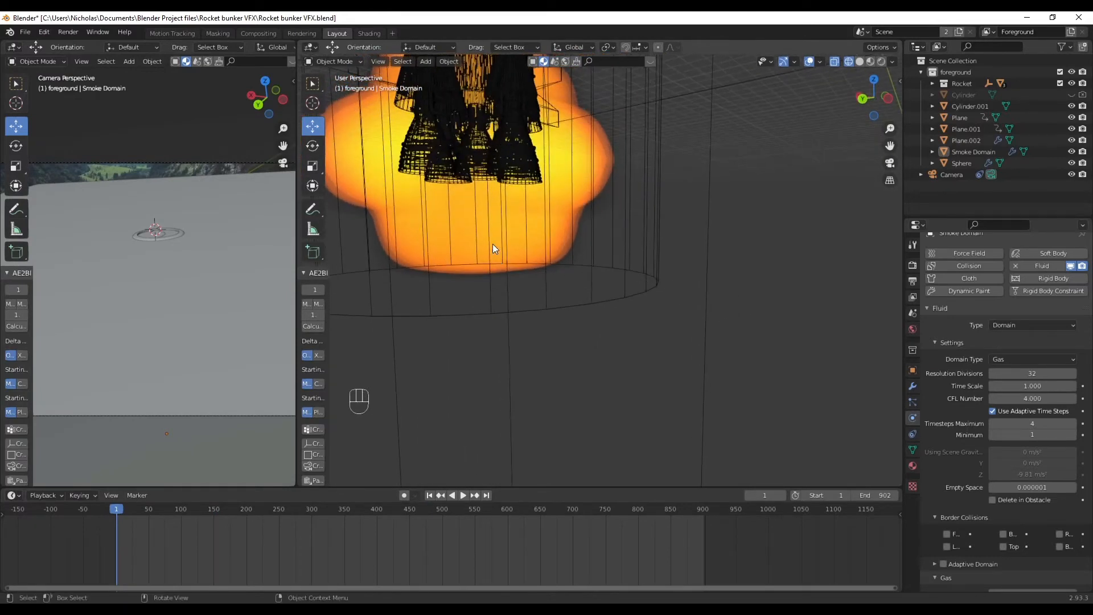
pyautogui.click(477, 159)
pyautogui.keyDown('shift'); pyautogui.moveTo(473, 203); pyautogui.dragTo(575, 238, button='middle'); pyautogui.keyUp('shift')
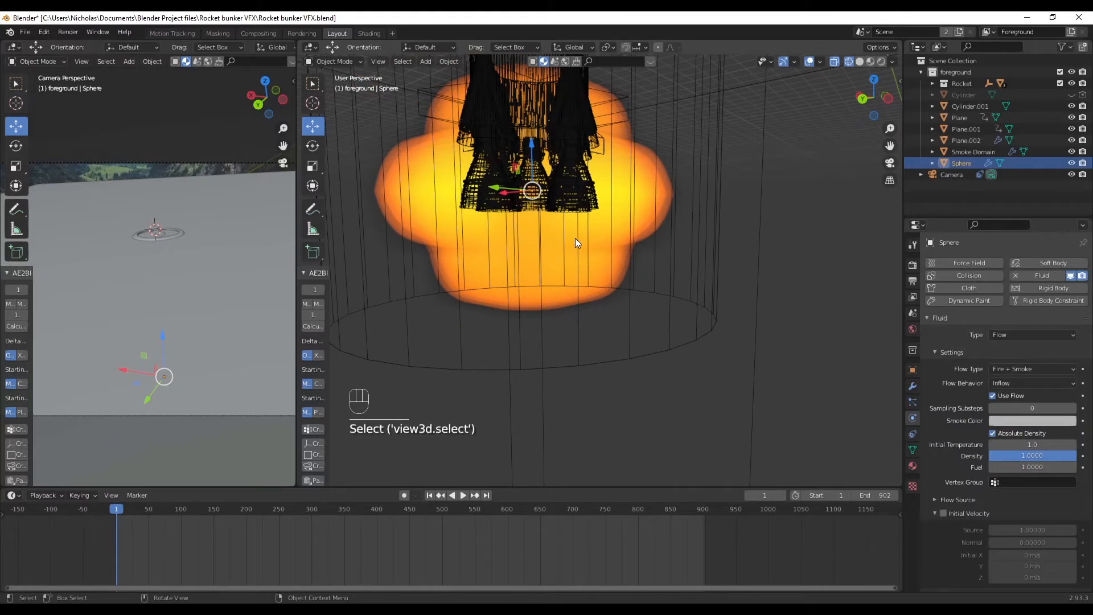
pyautogui.scroll(-5, 561, 257)
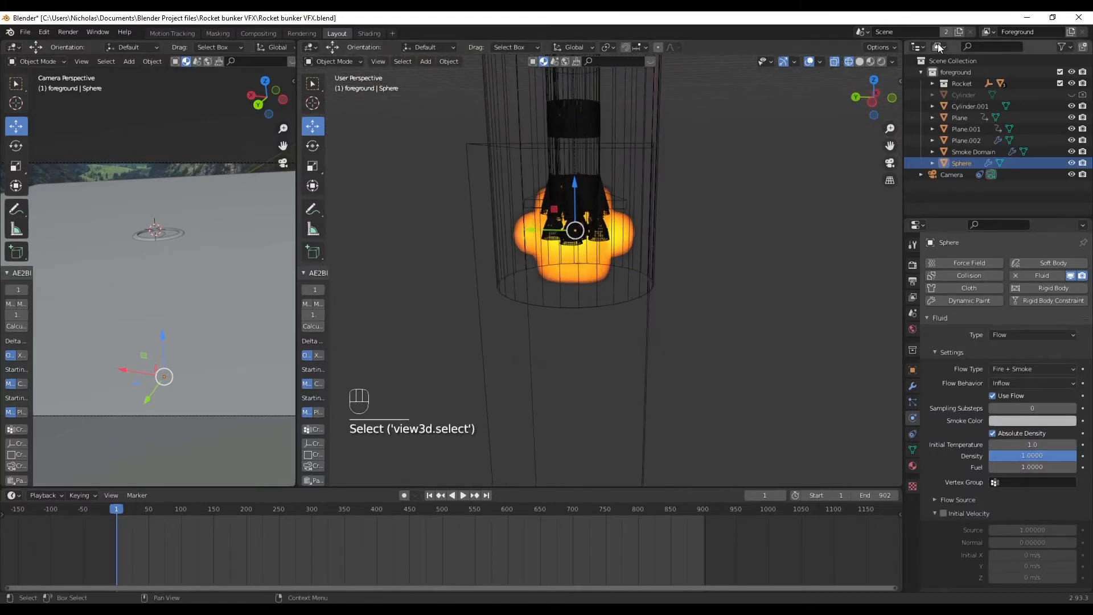
pyautogui.click(876, 94)
pyautogui.scroll(3, 654, 244)
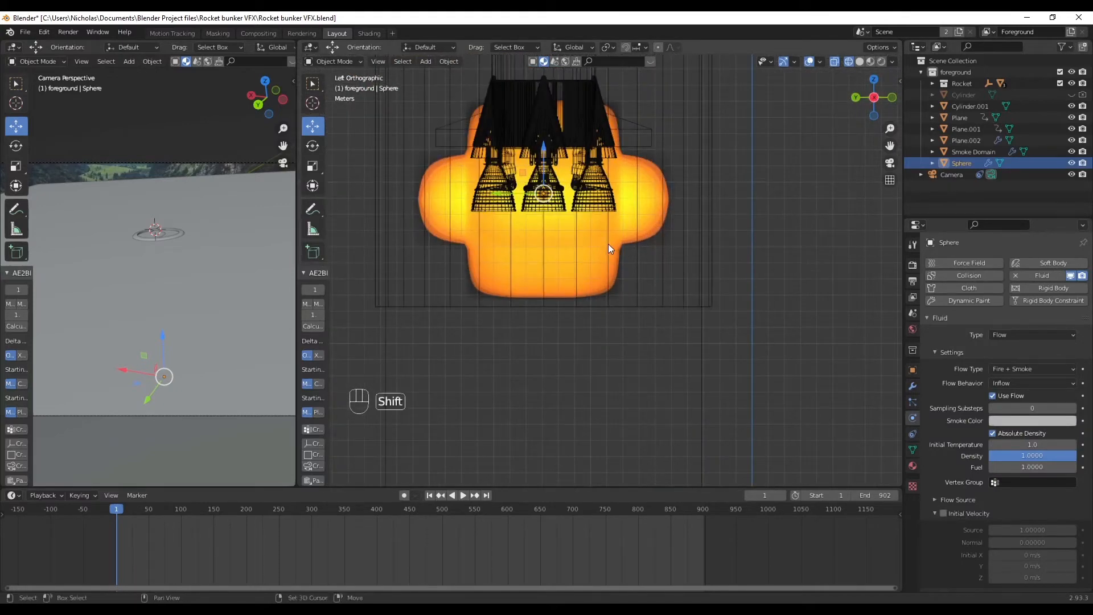
pyautogui.keyDown('shift'); pyautogui.moveTo(609, 244); pyautogui.dragTo(606, 210, button='middle'); pyautogui.keyUp('shift')
pyautogui.scroll(-4, 606, 210)
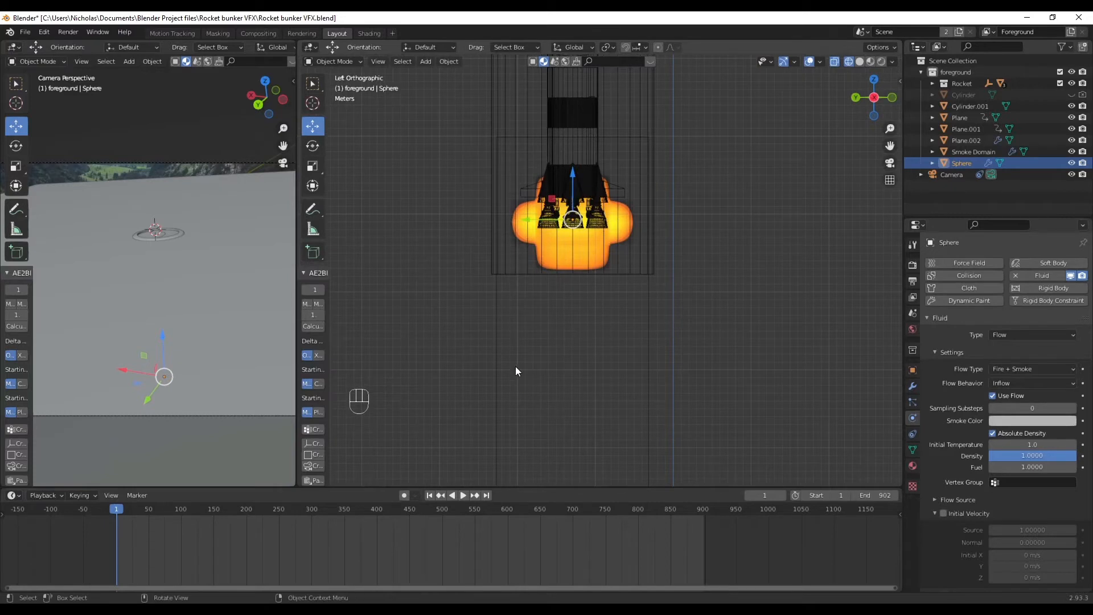
pyautogui.keyDown('shift'); pyautogui.click(498, 354); pyautogui.keyUp('shift')
pyautogui.moveTo(571, 323); pyautogui.dragTo(573, 338)
pyautogui.click(564, 247)
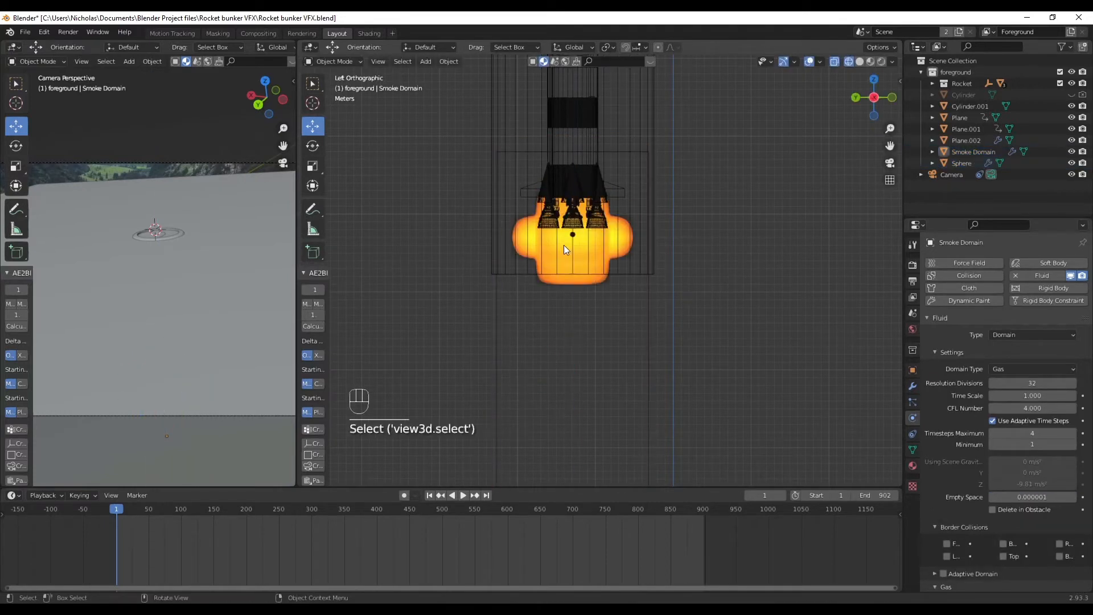
# - Enable Initial Velocity on the flow sphere and set its Z velocity to -200 m/s
pyautogui.click(573, 234)
pyautogui.scroll(-1, 982, 384)
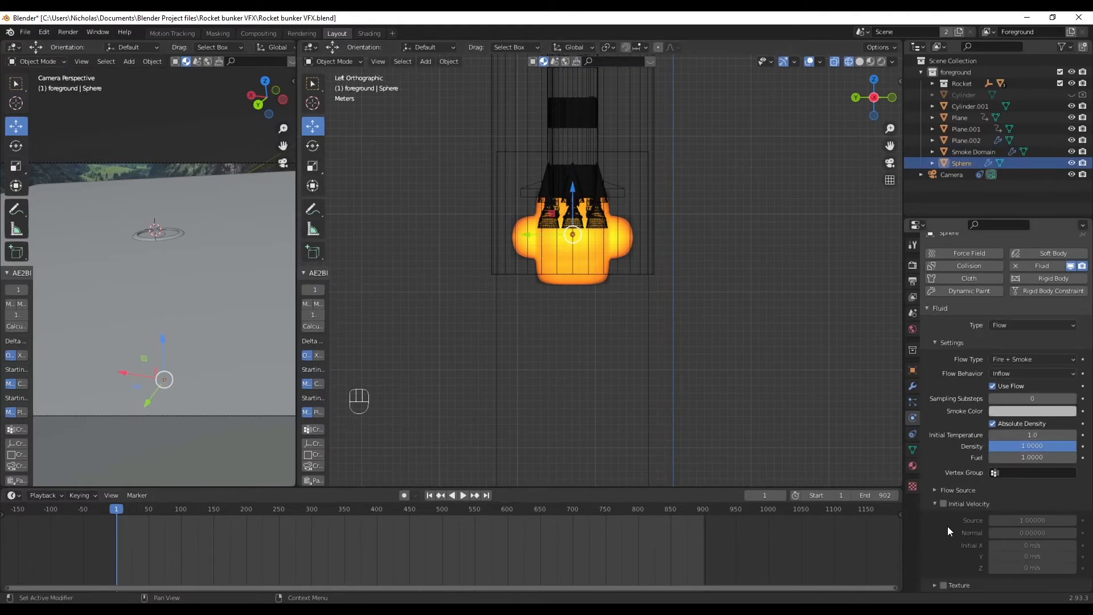
pyautogui.click(943, 504)
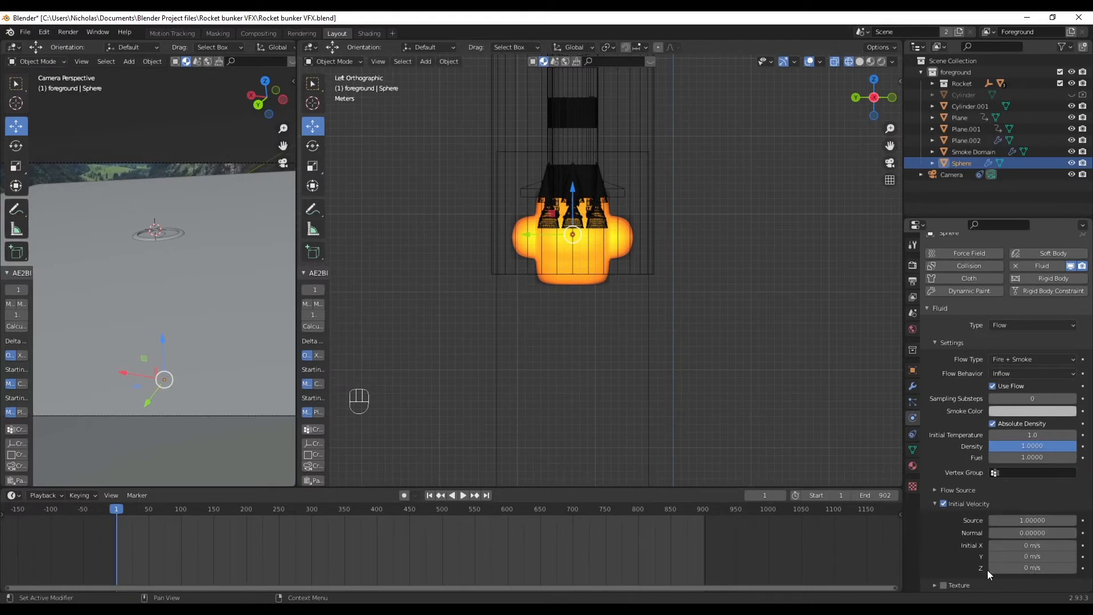
pyautogui.click(1035, 568)
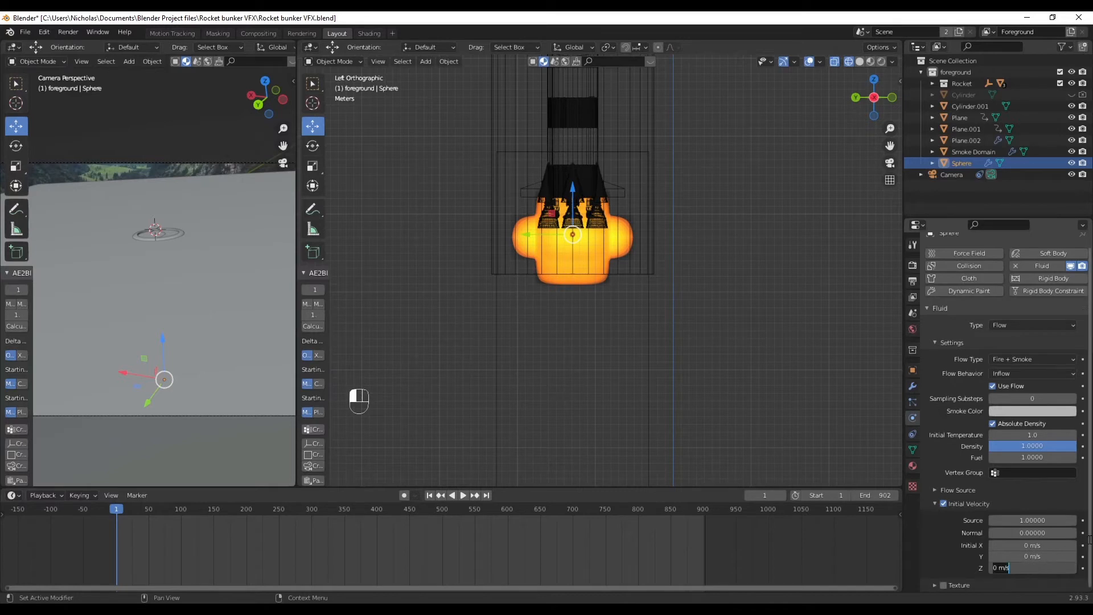
pyautogui.write('-200')
pyautogui.press('Return')
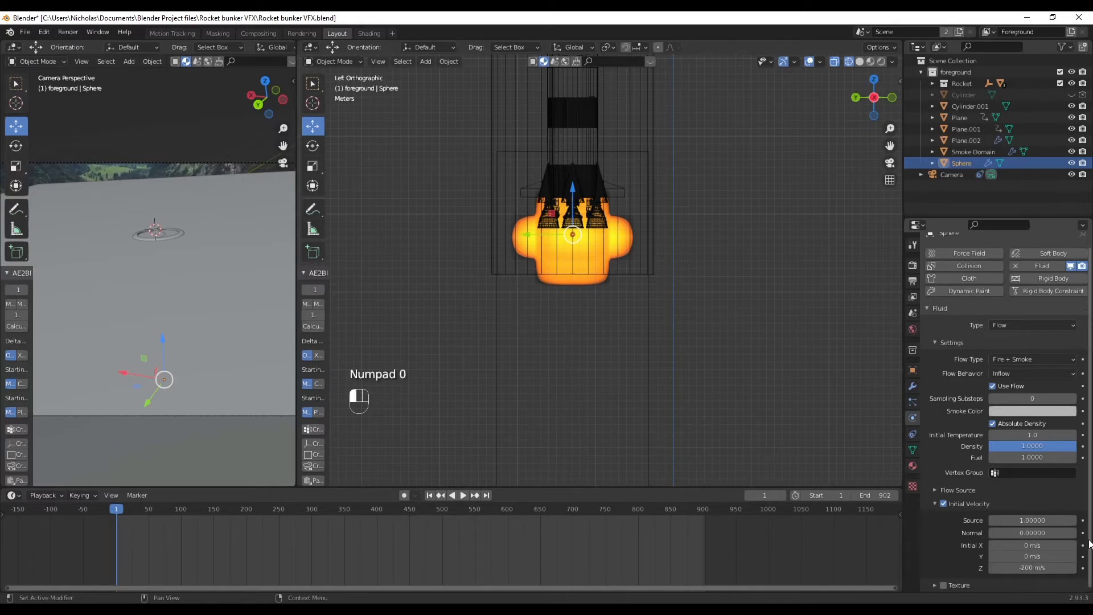
# - Play the simulation from the first frame to check the downward exhaust inside the whole domain, and return to frame 1
pyautogui.scroll(-4, 610, 186)
pyautogui.keyDown('shift'); pyautogui.moveTo(706, 340); pyautogui.dragTo(674, 218, button='middle'); pyautogui.keyUp('shift')
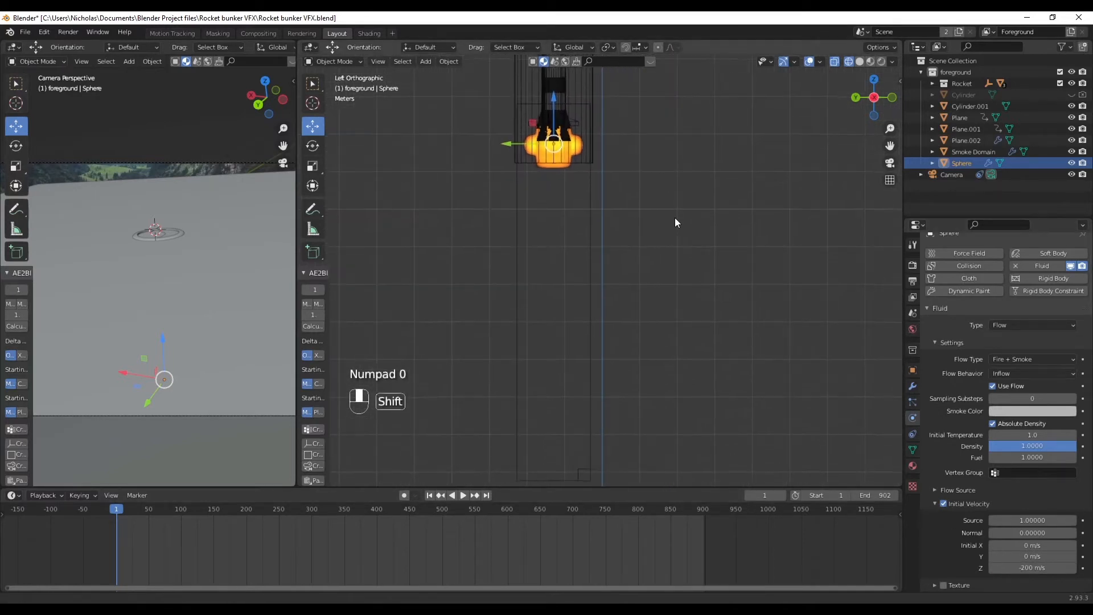
pyautogui.scroll(-1, 670, 218)
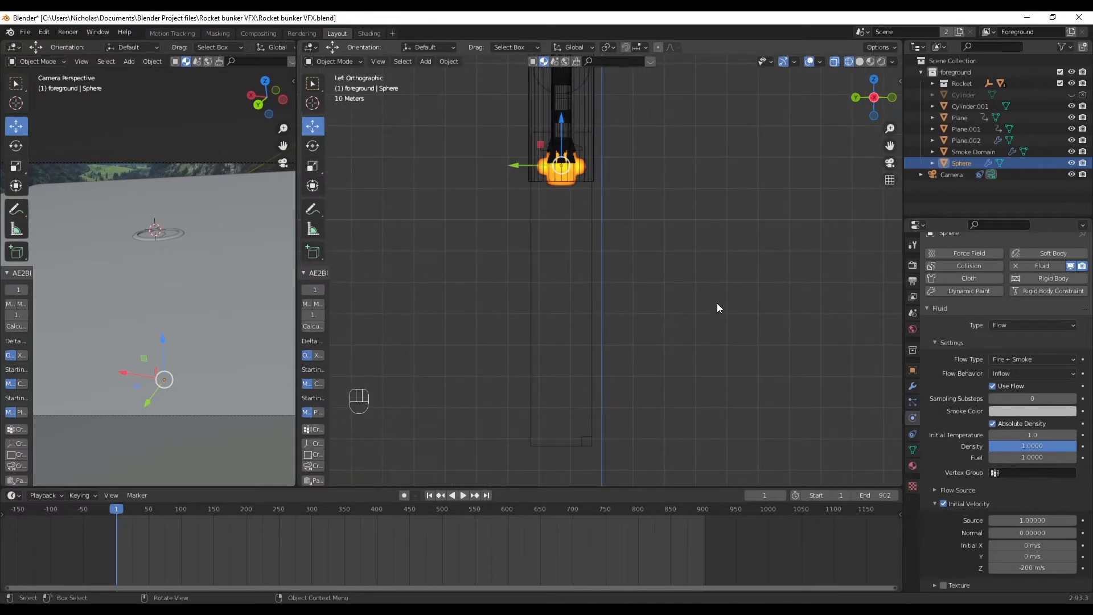
pyautogui.press('space')
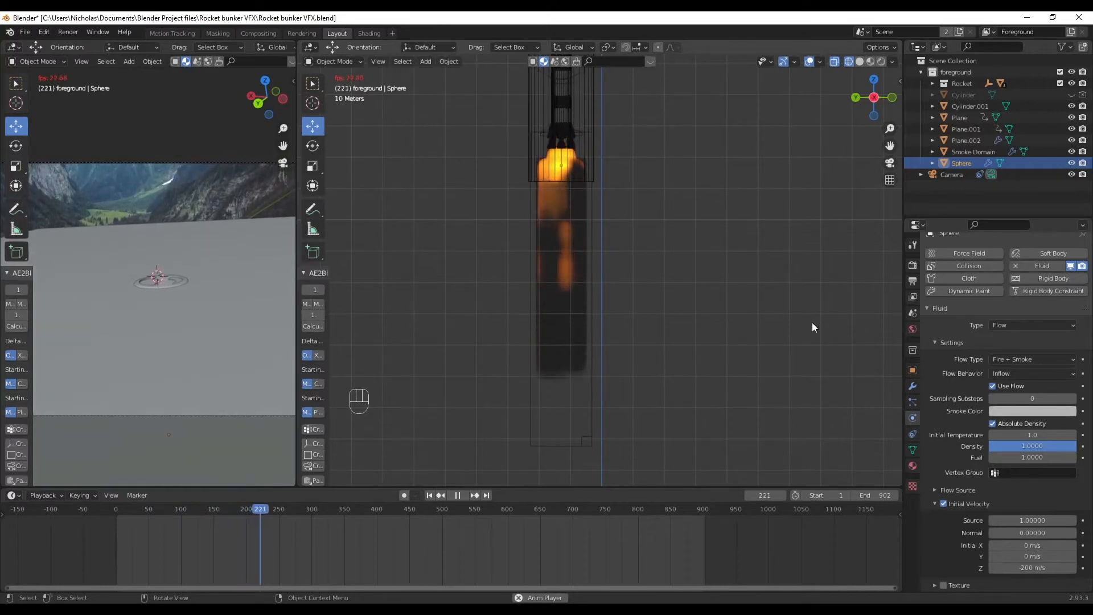
pyautogui.press('space')
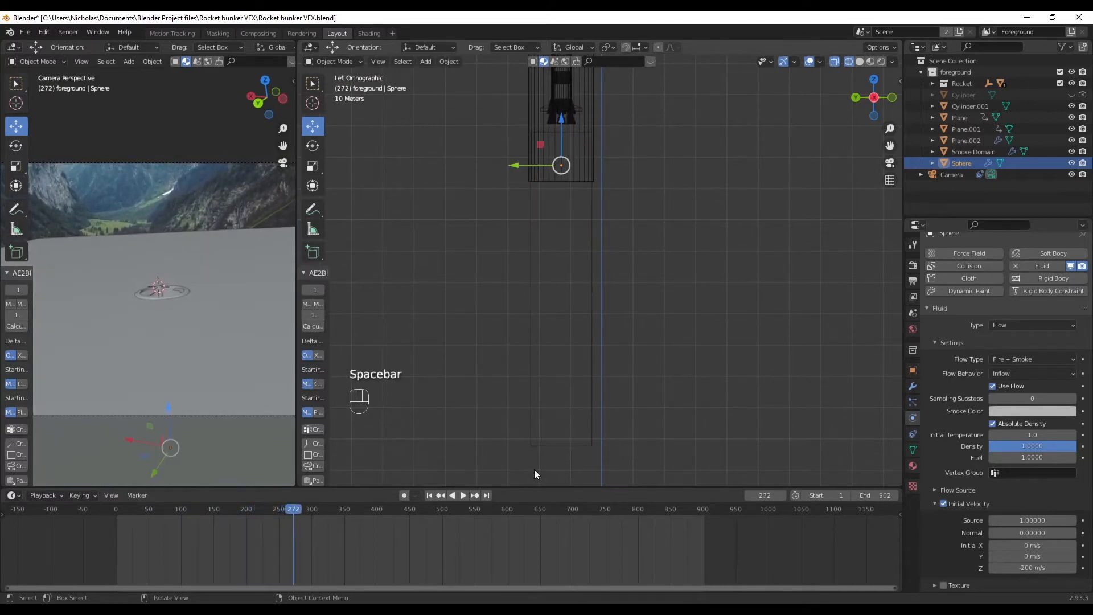
pyautogui.click(431, 494)
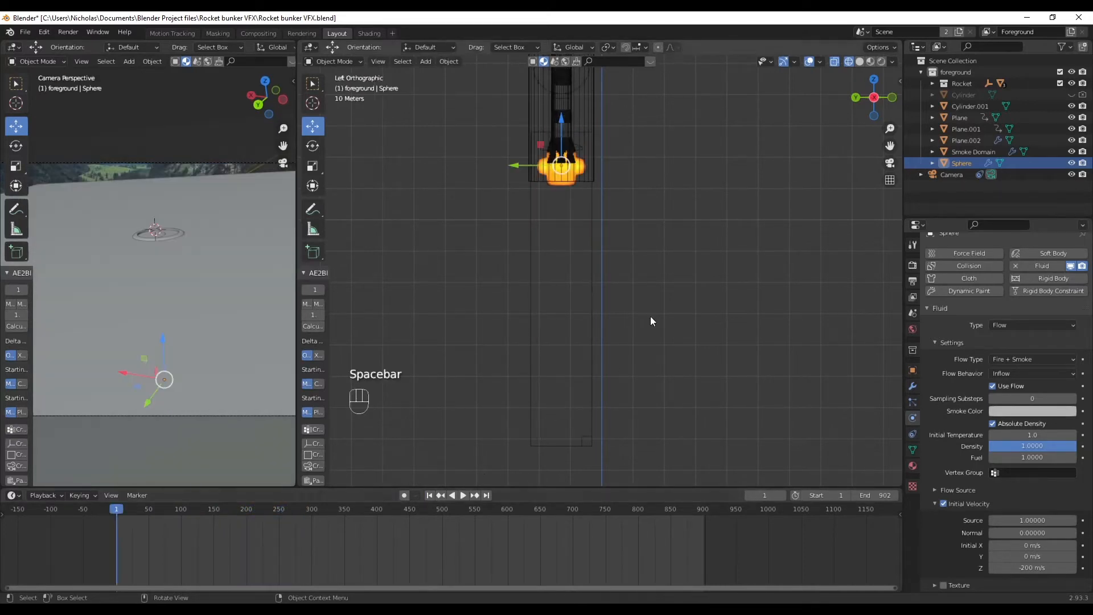
# - Set the smoke domain's resolution divisions to 34 and replay the simulation up to about frame 95
pyautogui.click(567, 286)
pyautogui.click(590, 275)
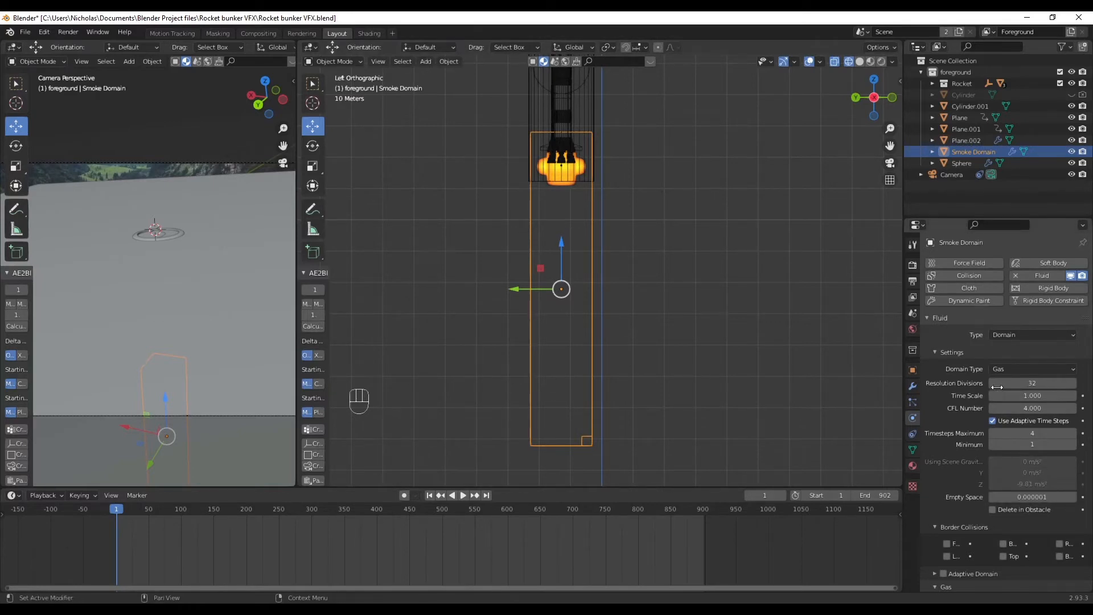
pyautogui.moveTo(993, 387); pyautogui.dragTo(1006, 388)
pyautogui.press('space')
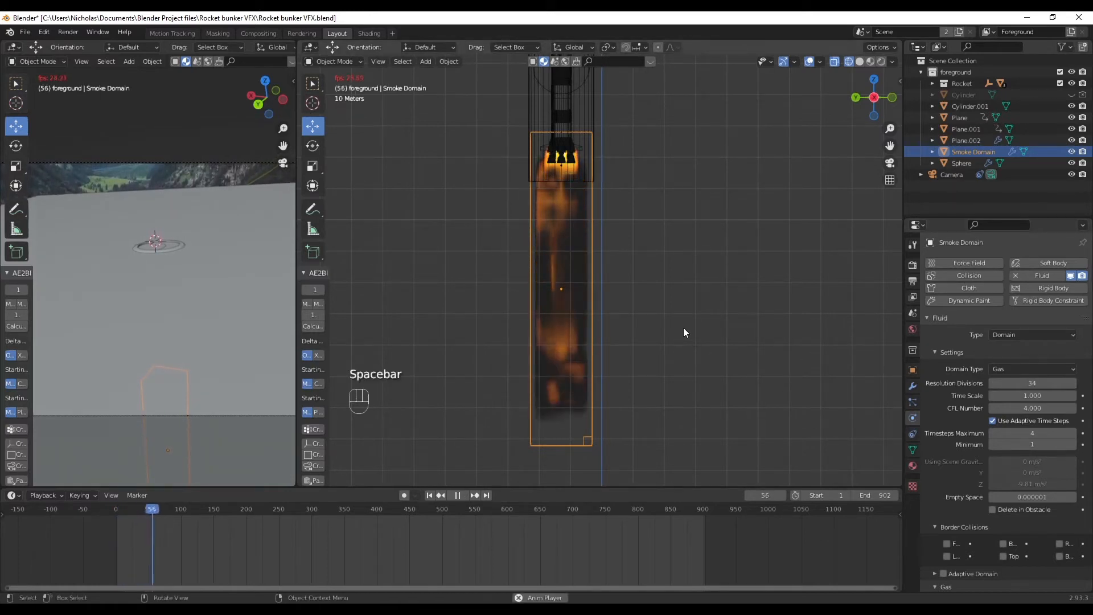
pyautogui.press('space')
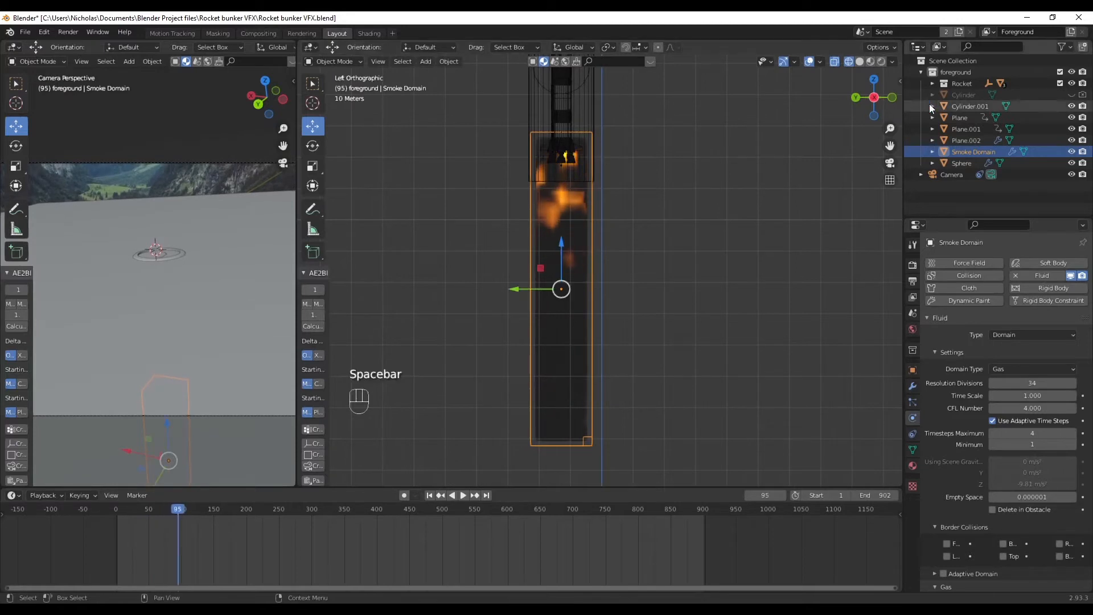
# - Preview the smoke in rendered and solid shading, restore the wireframe display, and return to frame 1
pyautogui.click(913, 265)
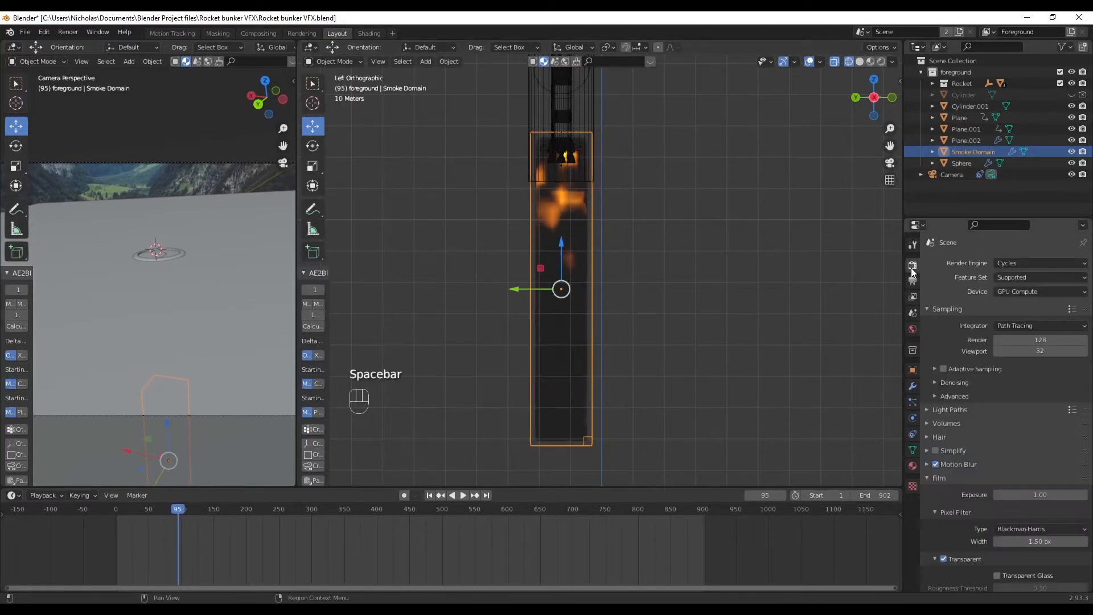
pyautogui.click(881, 61)
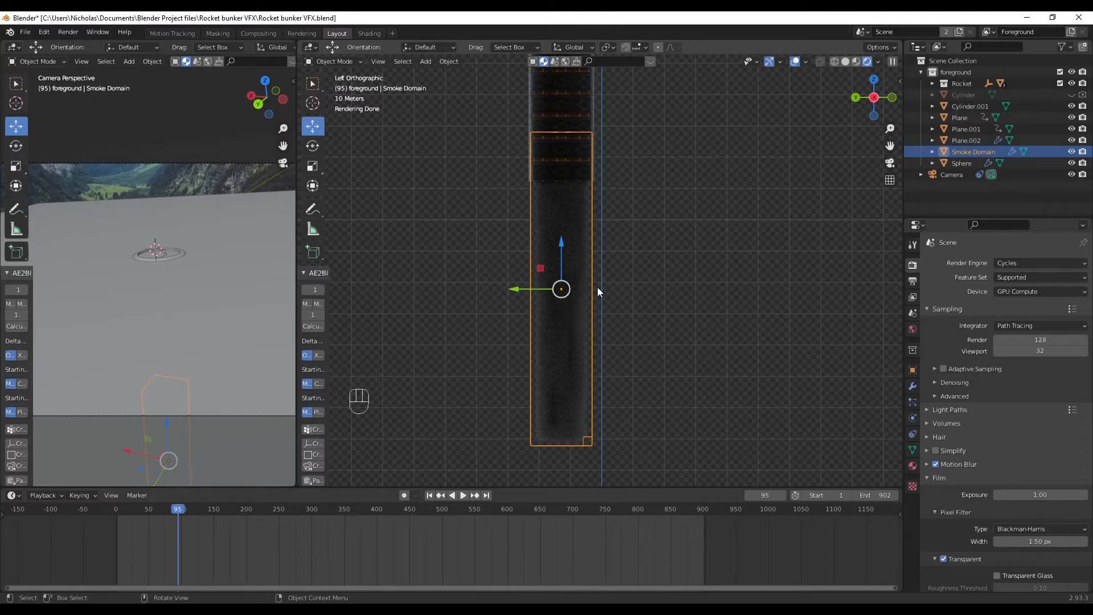
pyautogui.click(847, 63)
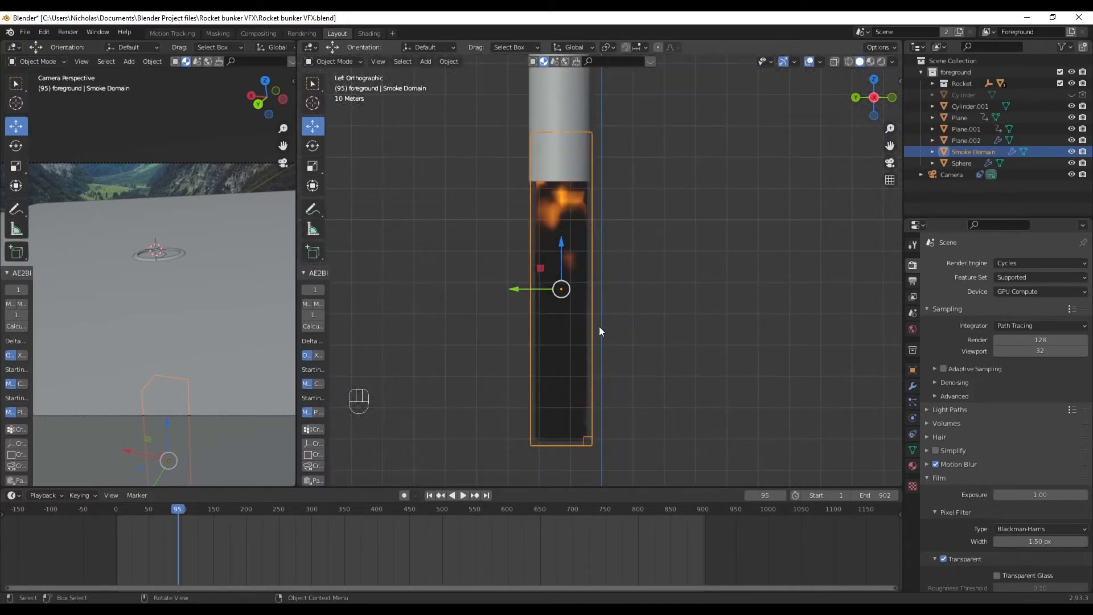
pyautogui.click(760, 294)
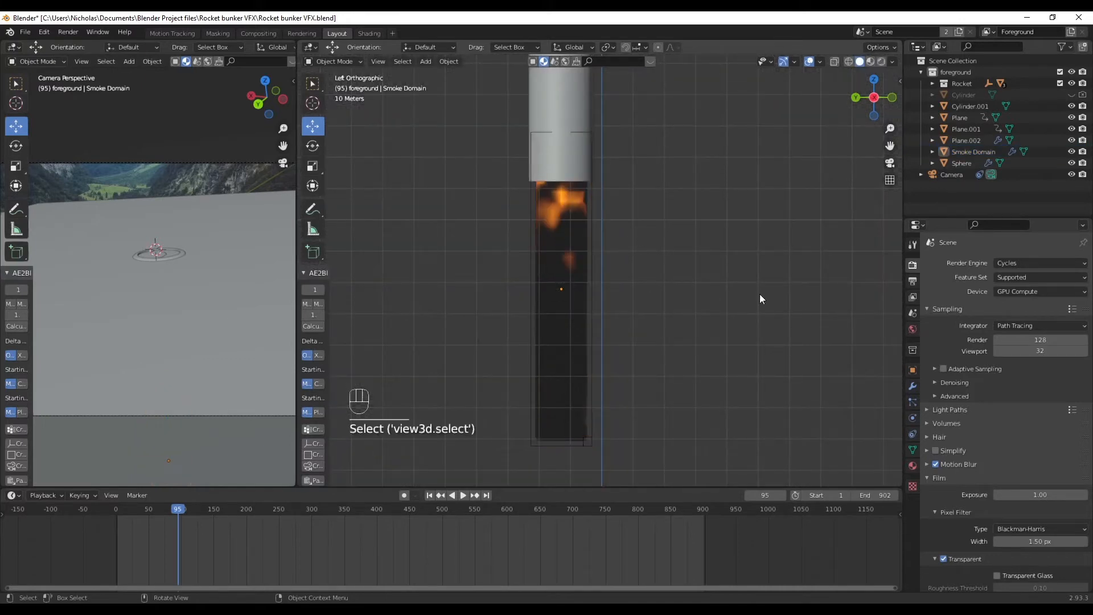
pyautogui.click(849, 62)
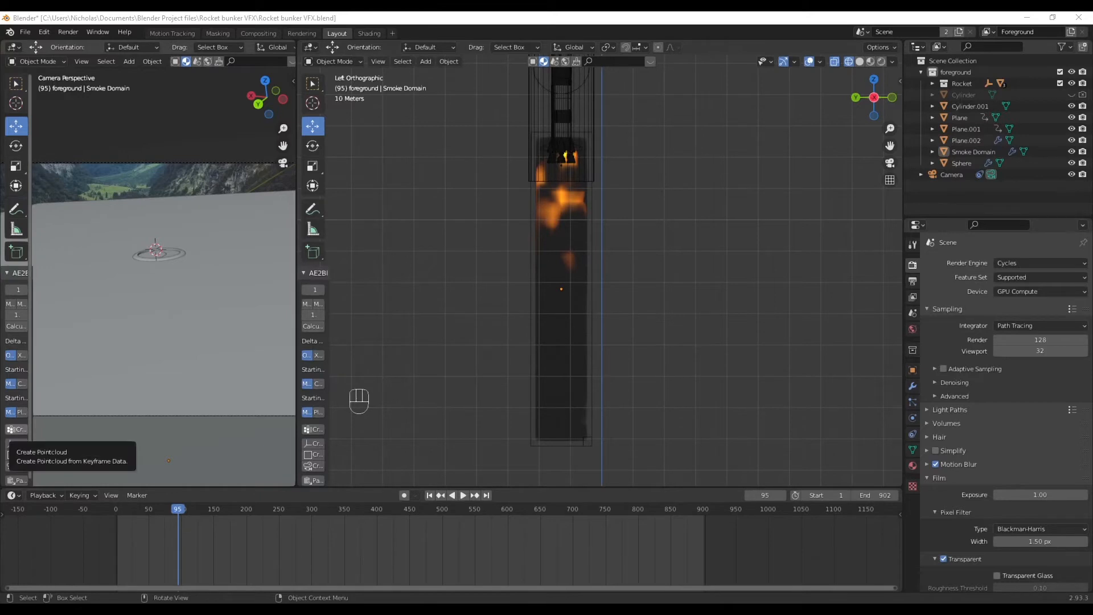
pyautogui.click(428, 495)
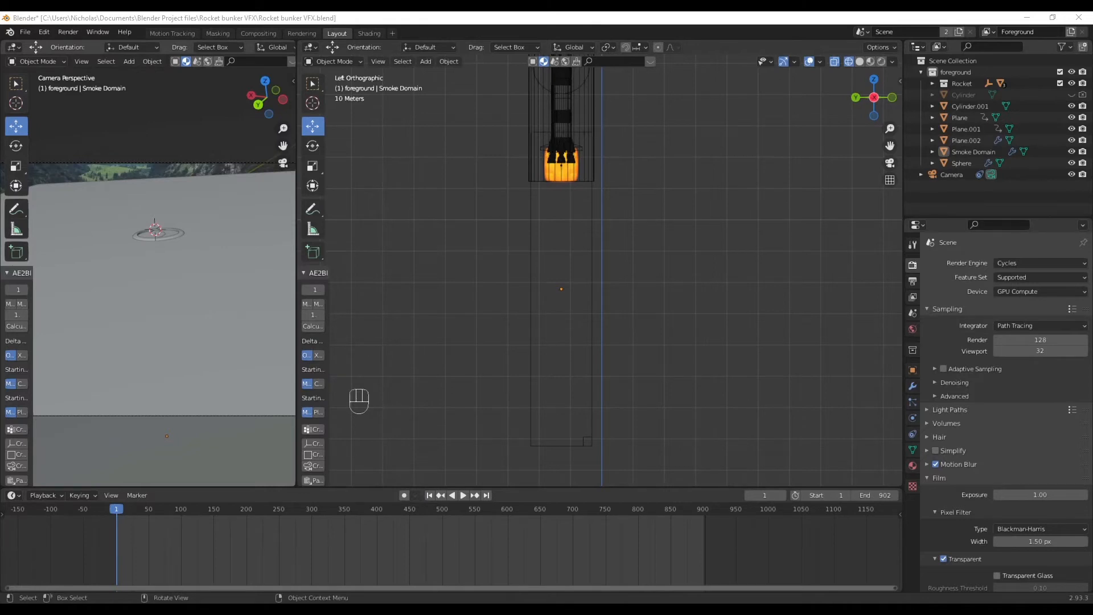
# - Select the flow sphere below the engines and review its fluid flow and initial velocity settings
pyautogui.click(618, 246)
pyautogui.scroll(5, 592, 136)
pyautogui.keyDown('shift'); pyautogui.moveTo(620, 159); pyautogui.dragTo(636, 445, button='middle'); pyautogui.keyUp('shift')
pyautogui.scroll(4, 431, 336)
pyautogui.keyDown('shift'); pyautogui.moveTo(460, 347); pyautogui.dragTo(498, 313, button='middle'); pyautogui.keyUp('shift')
pyautogui.click(475, 303)
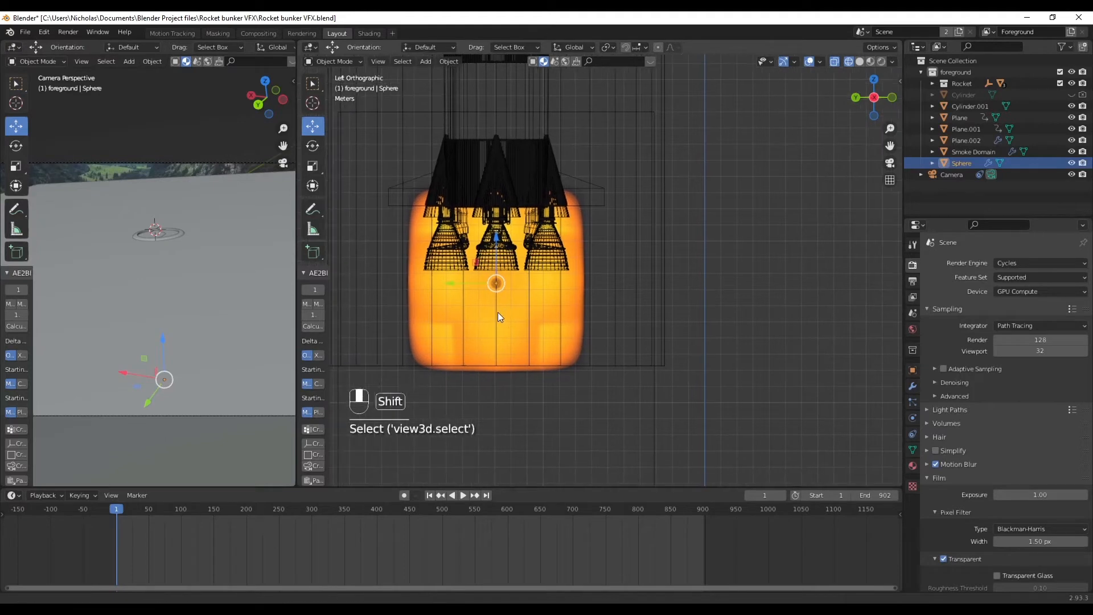
pyautogui.click(912, 419)
pyautogui.scroll(-1, 946, 413)
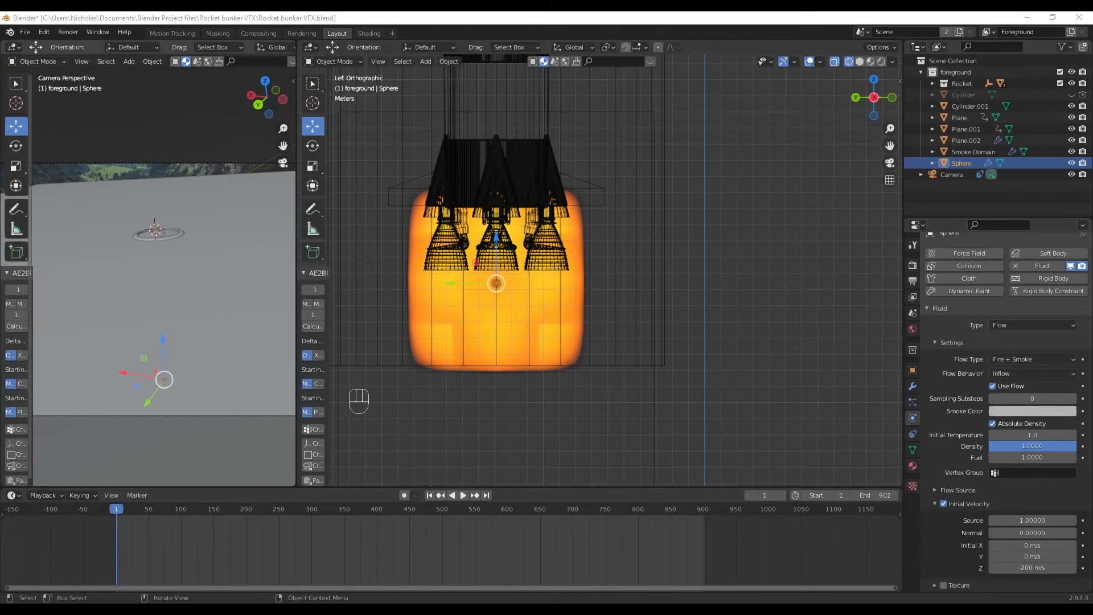
# - Select the smoke domain and enable Adaptive Domain in its fluid settings
pyautogui.click(641, 433)
pyautogui.scroll(-2, 649, 430)
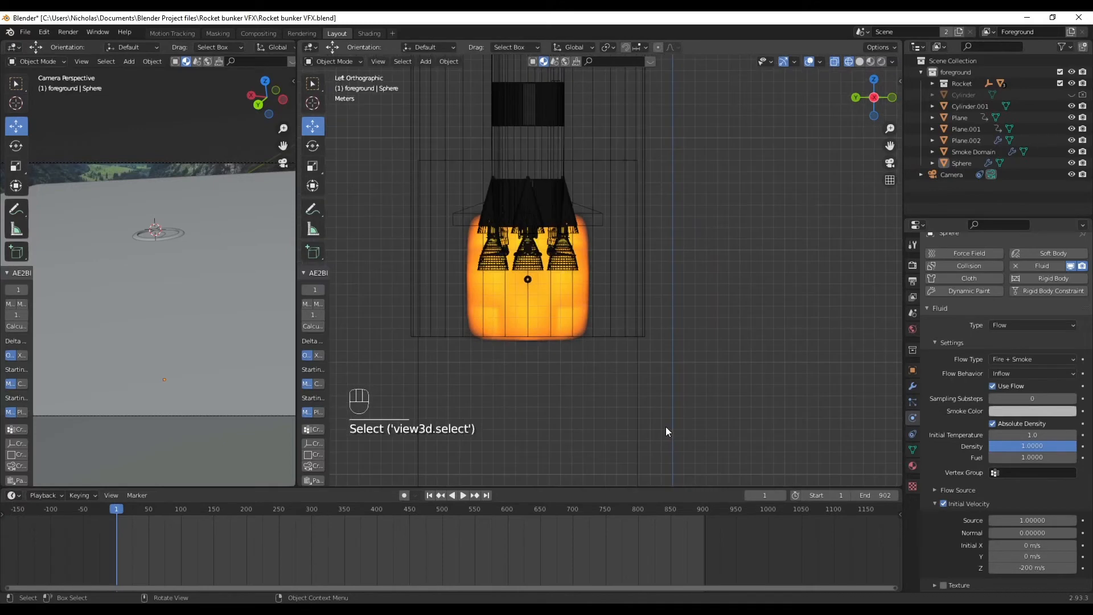
pyautogui.click(639, 412)
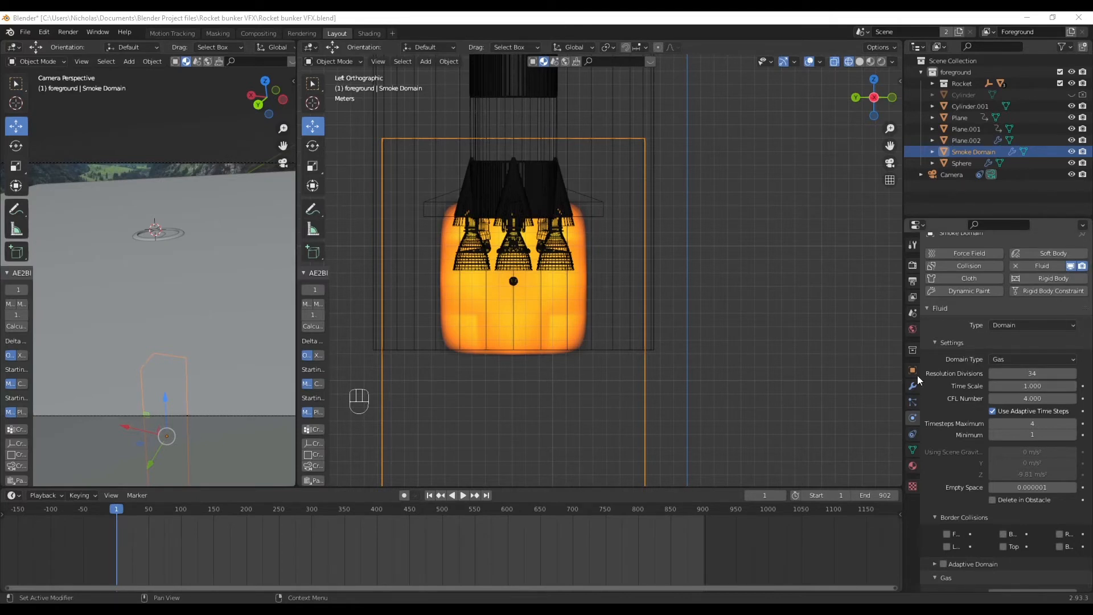
pyautogui.click(757, 274)
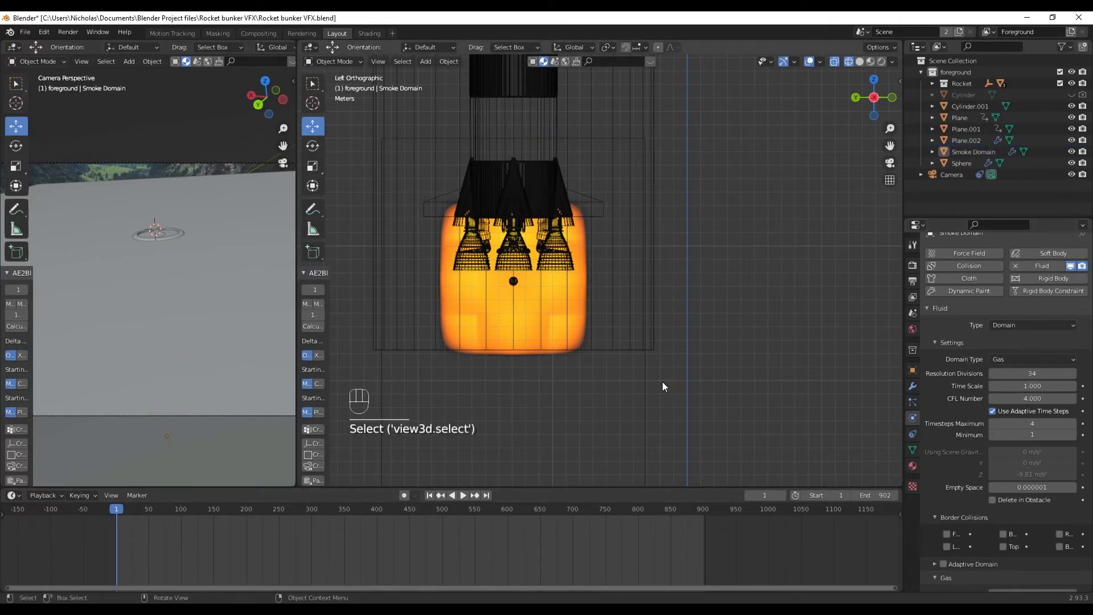
pyautogui.click(648, 381)
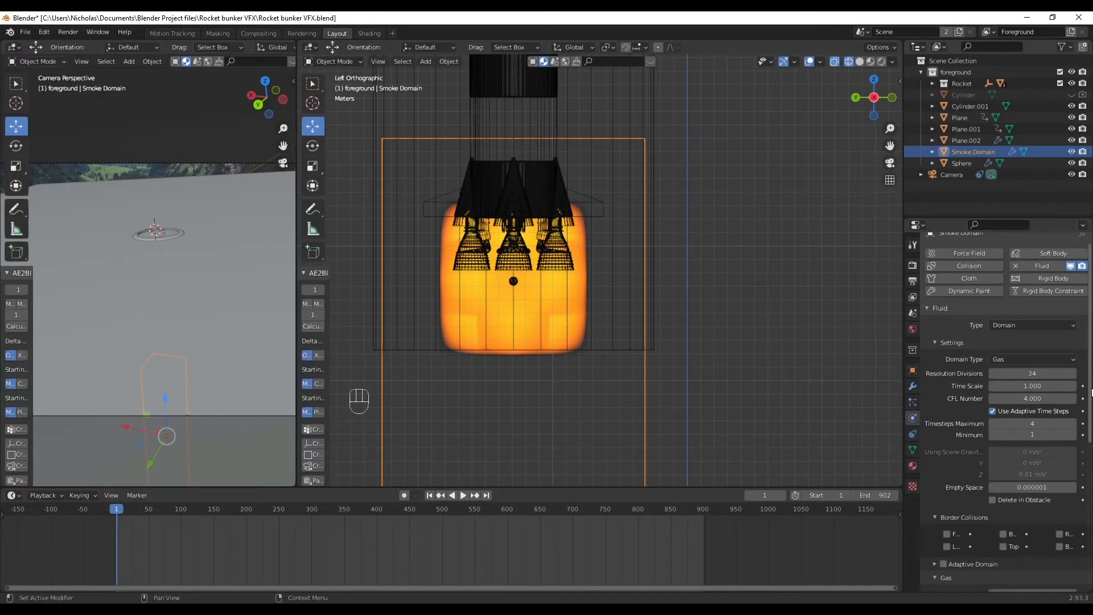
pyautogui.scroll(-2, 1070, 390)
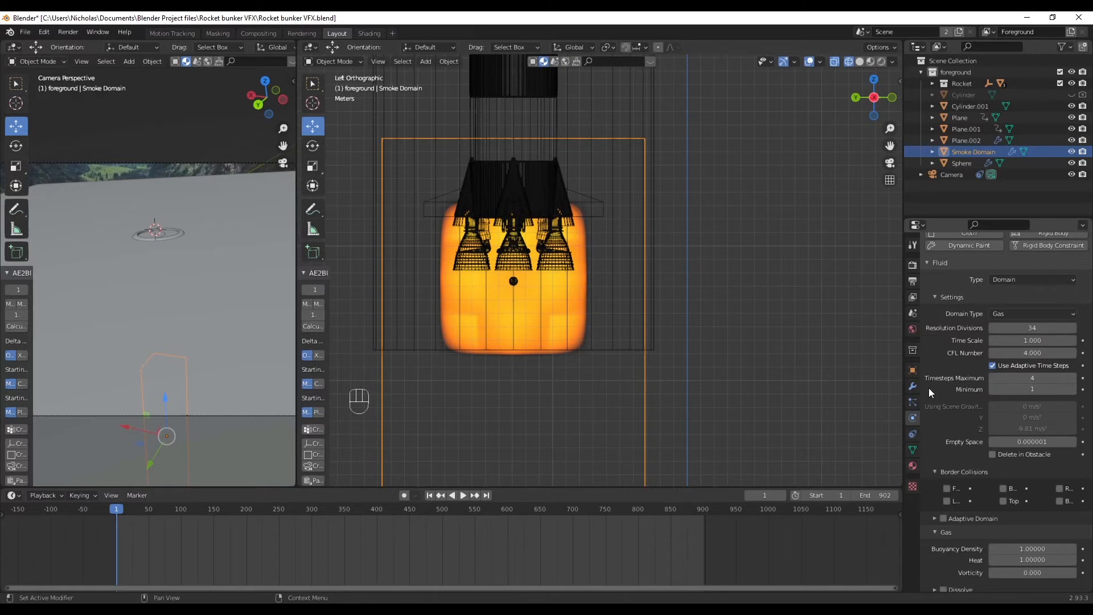
pyautogui.scroll(-2, 956, 375)
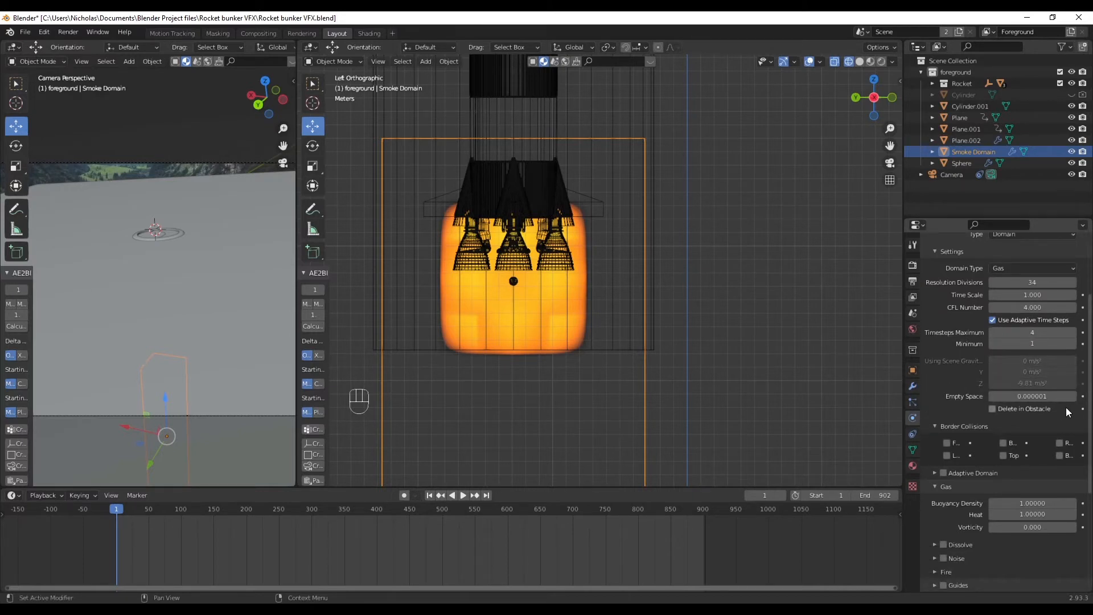
pyautogui.scroll(-2, 1069, 410)
pyautogui.scroll(-3, 1068, 410)
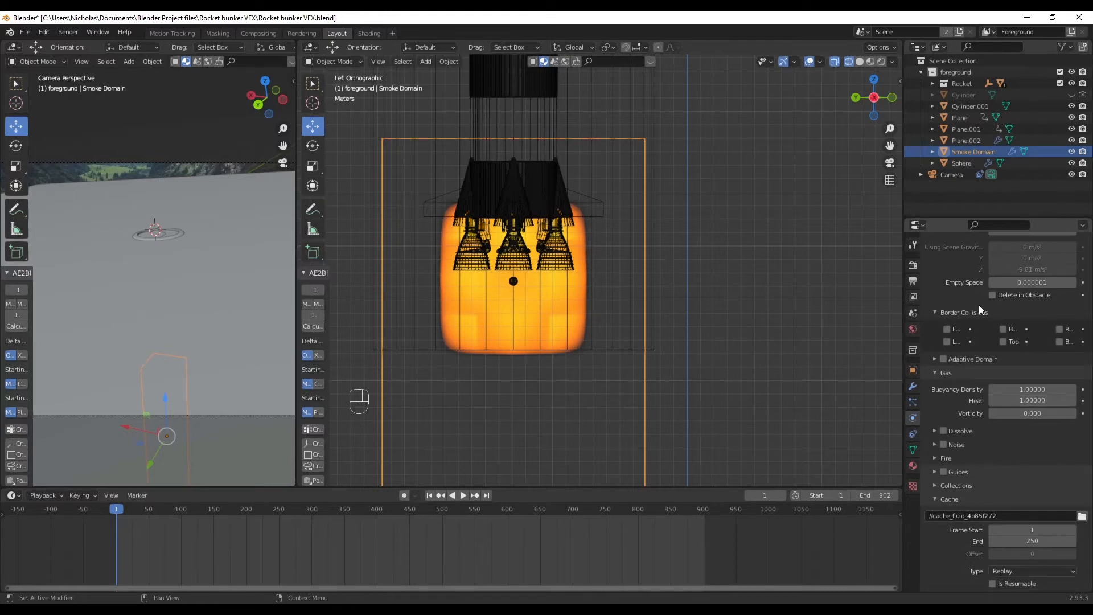
pyautogui.scroll(-1, 1025, 341)
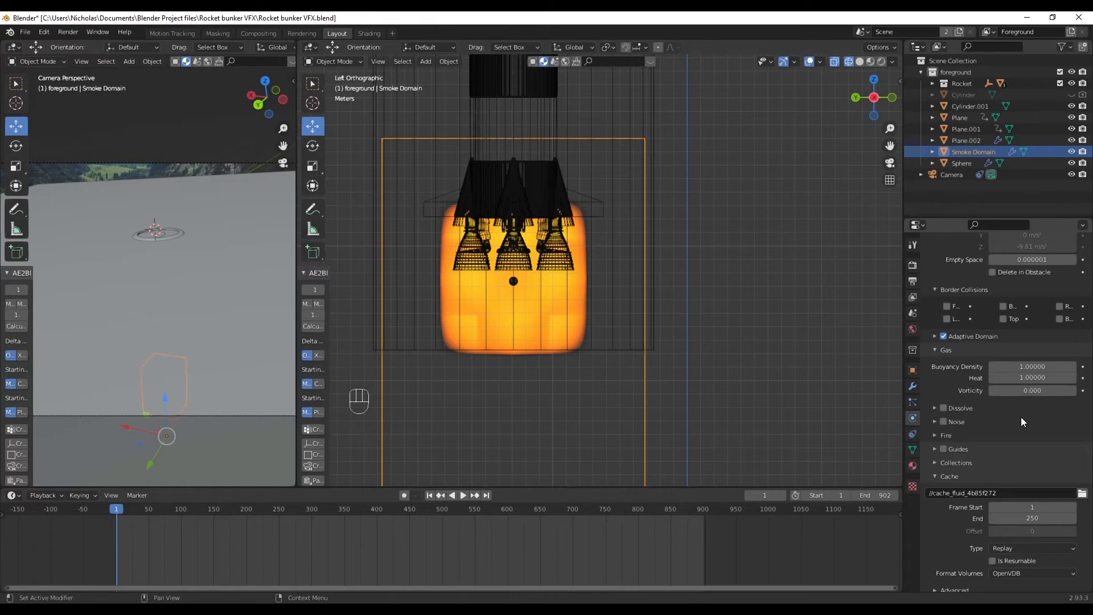
# - Enable Noise for the smoke domain and expand its Fire settings
pyautogui.scroll(-1, 981, 422)
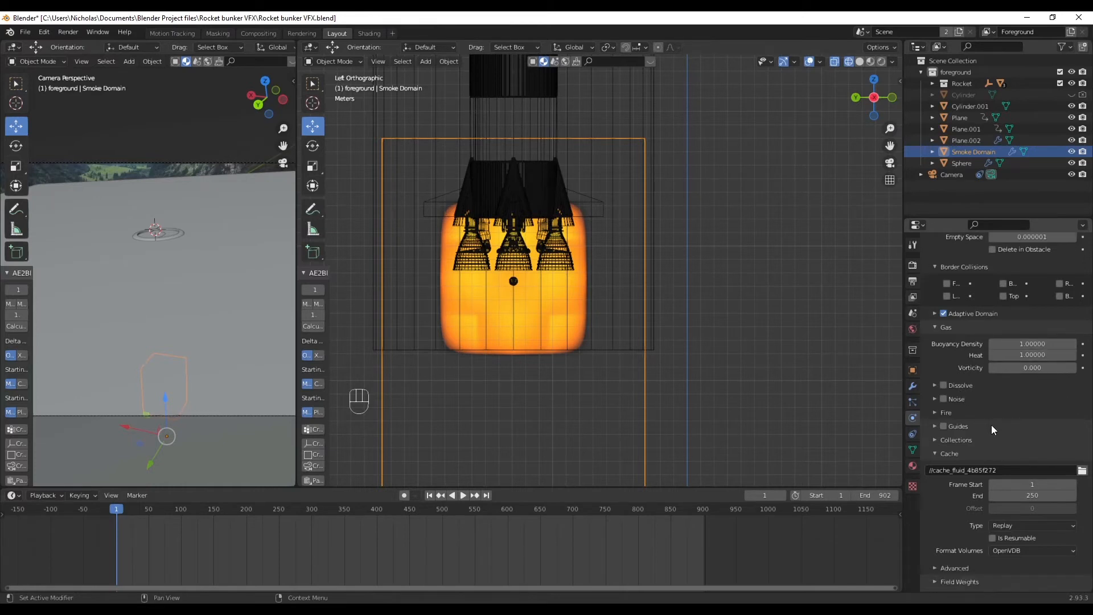
pyautogui.click(929, 395)
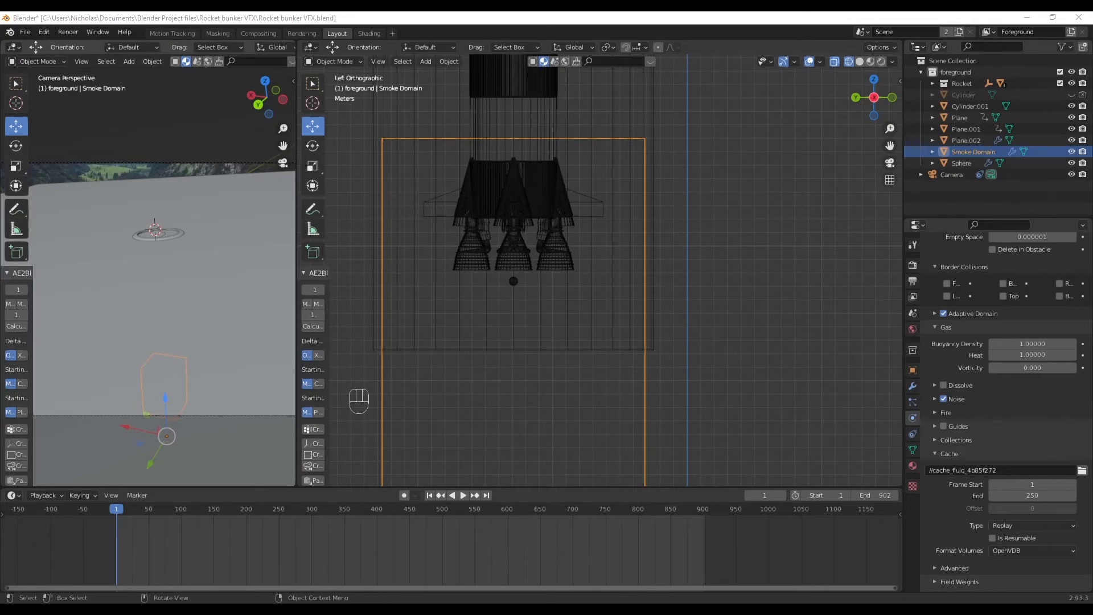
pyautogui.scroll(-1, 1049, 524)
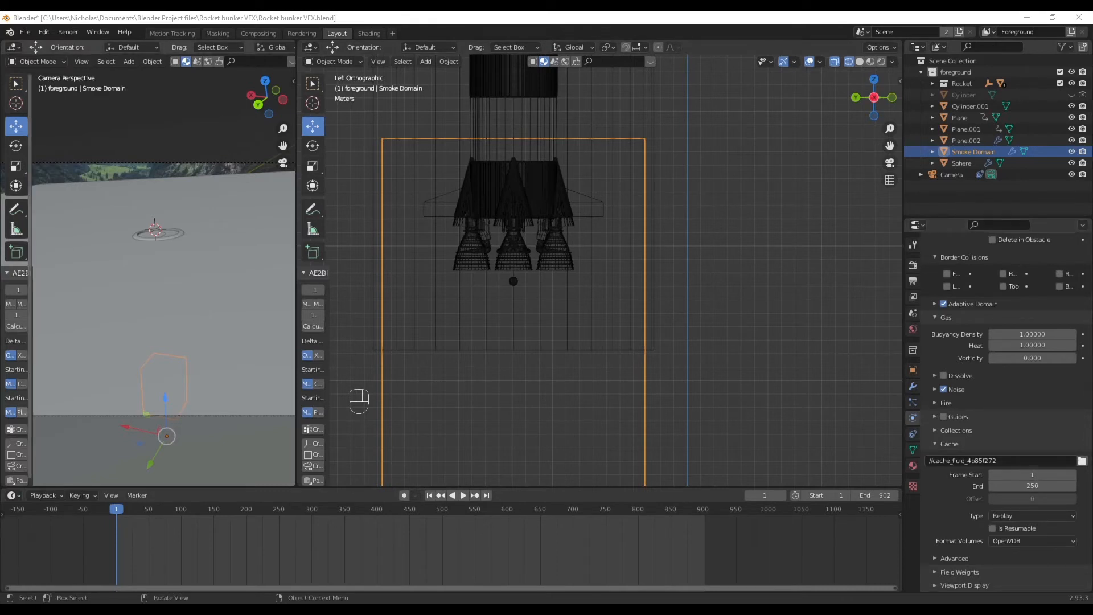
pyautogui.click(935, 403)
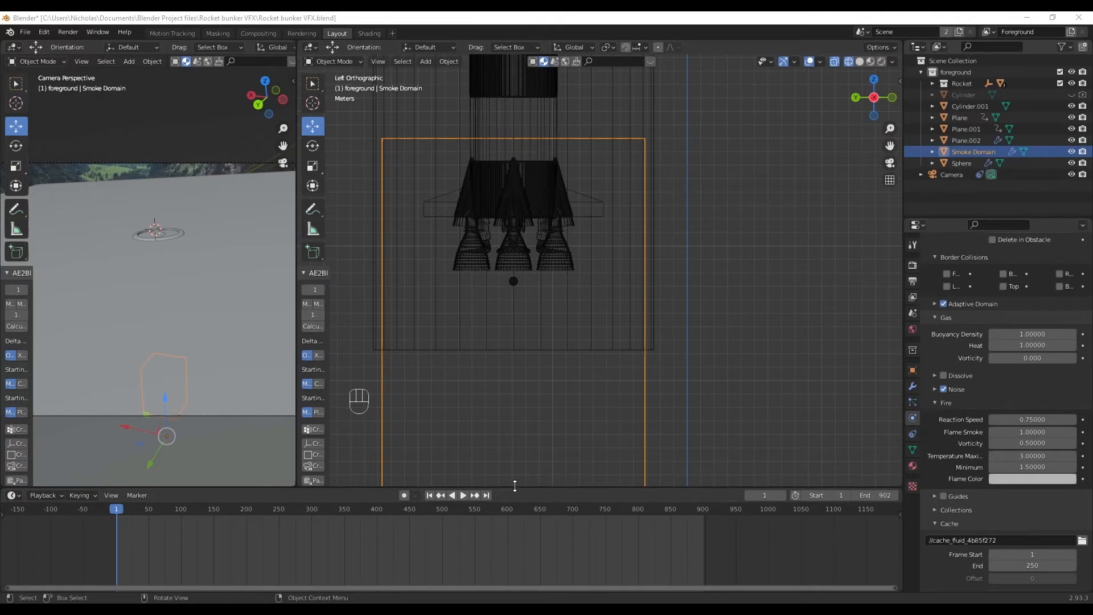
# - Enlarge the timeline area and change it to the Shader Editor showing the Smoke Domain Material nodes
pyautogui.moveTo(512, 488); pyautogui.dragTo(509, 393)
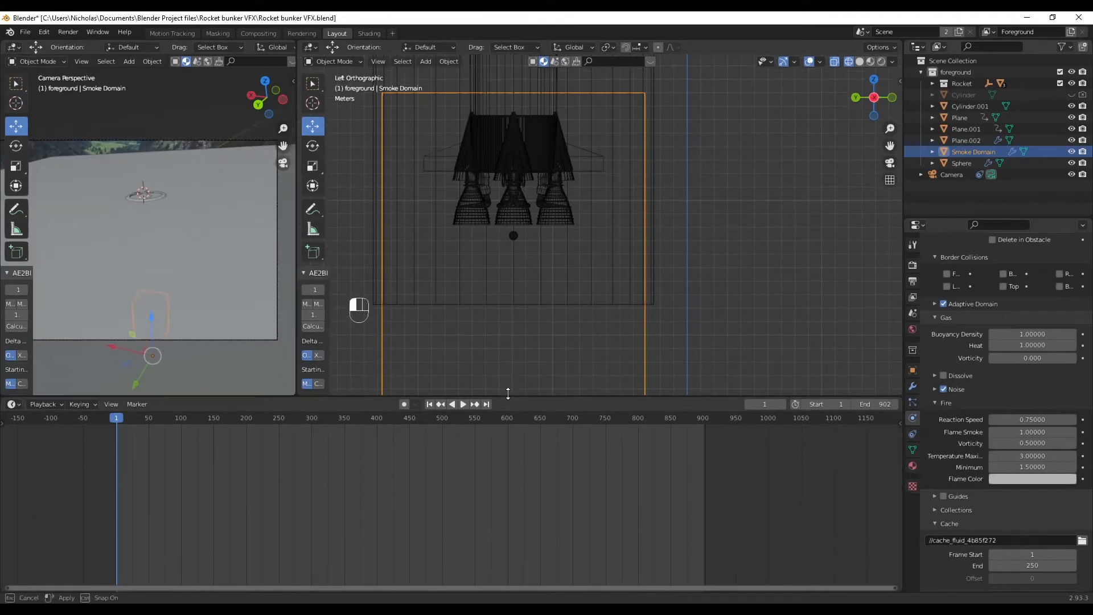
pyautogui.click(13, 404)
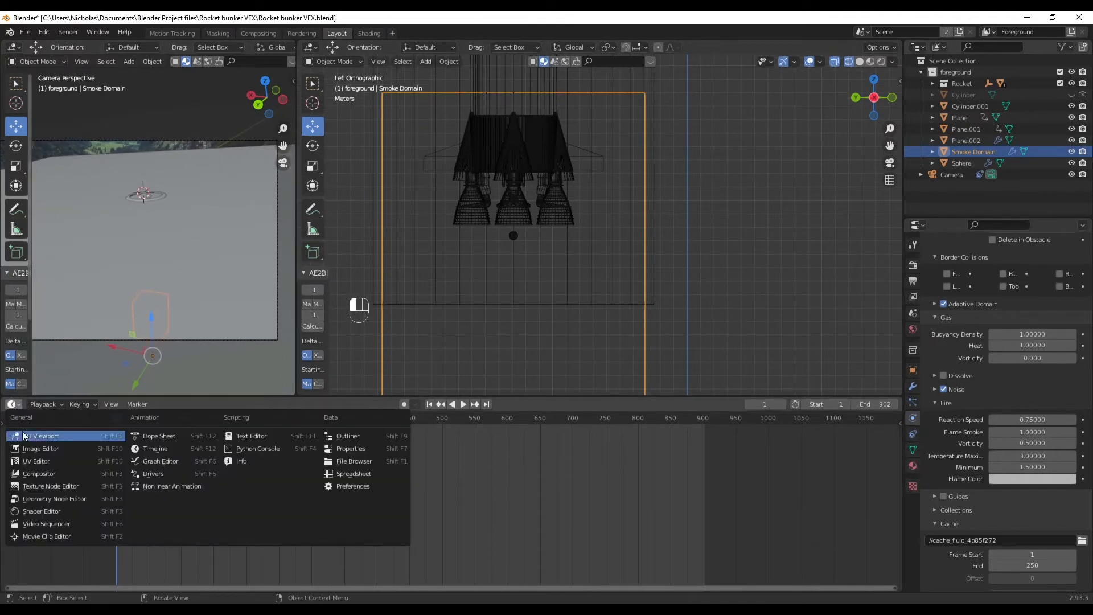
pyautogui.click(43, 511)
pyautogui.moveTo(572, 530); pyautogui.dragTo(413, 575, button='middle')
pyautogui.scroll(3, 376, 541)
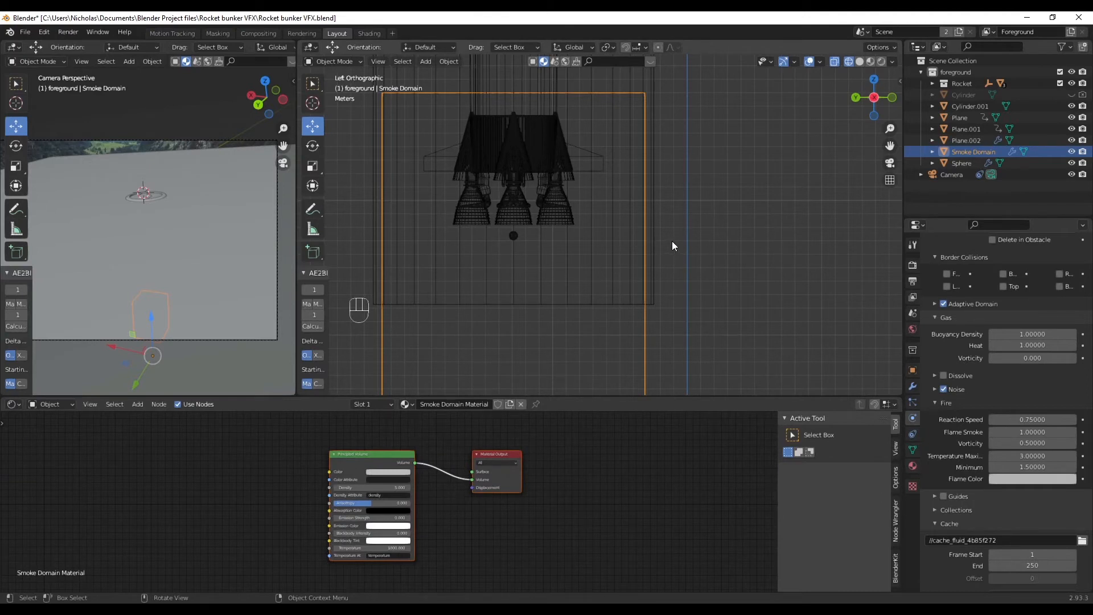
pyautogui.scroll(-2, 695, 238)
pyautogui.scroll(1, 702, 237)
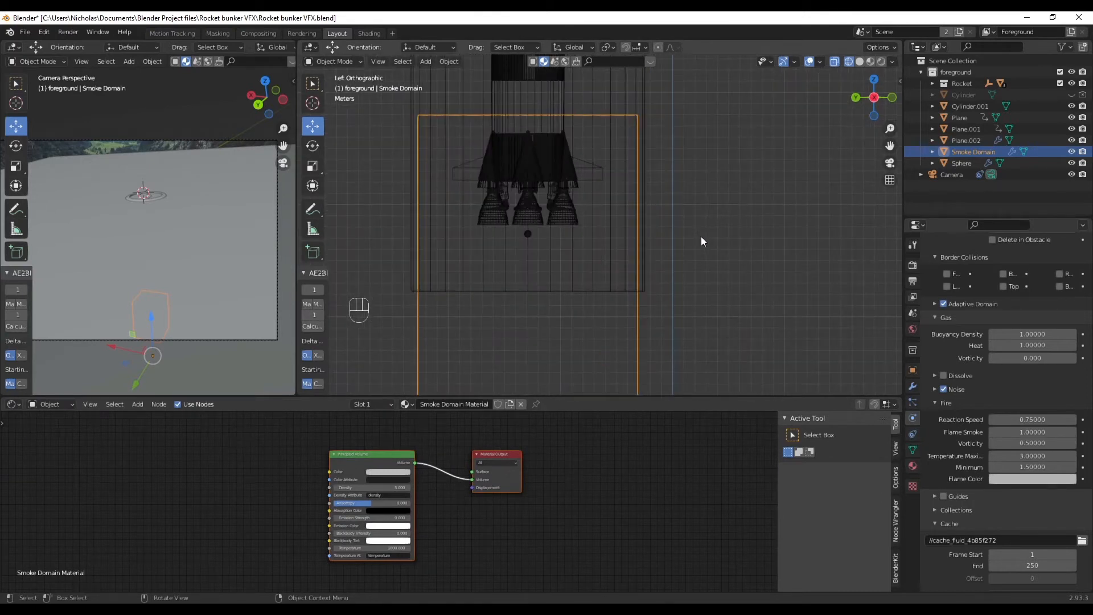
# - Split the Shader Editor area vertically and turn the new area into a Timeline
pyautogui.moveTo(4, 401); pyautogui.dragTo(310, 421)
pyautogui.click(14, 404)
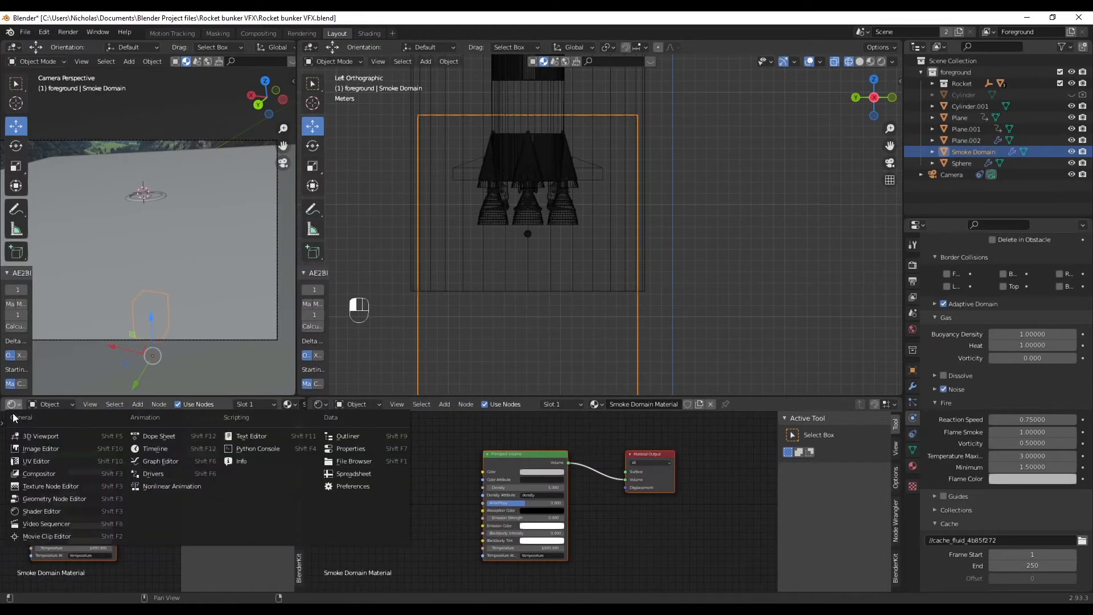
pyautogui.click(162, 451)
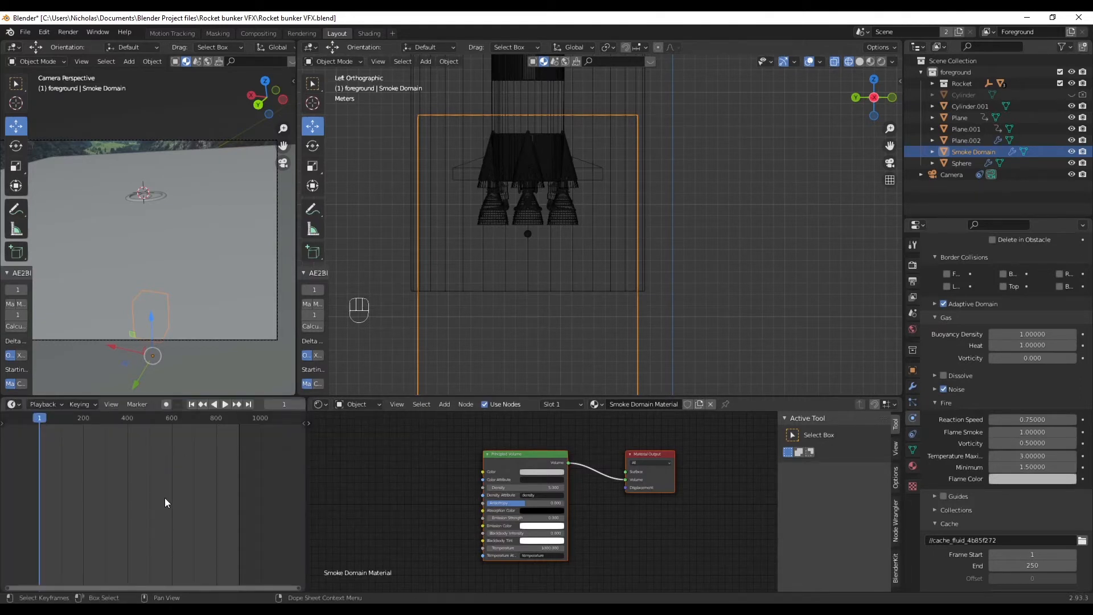
# - Play the smoke and fire simulation up to frame 64
pyautogui.press('space')
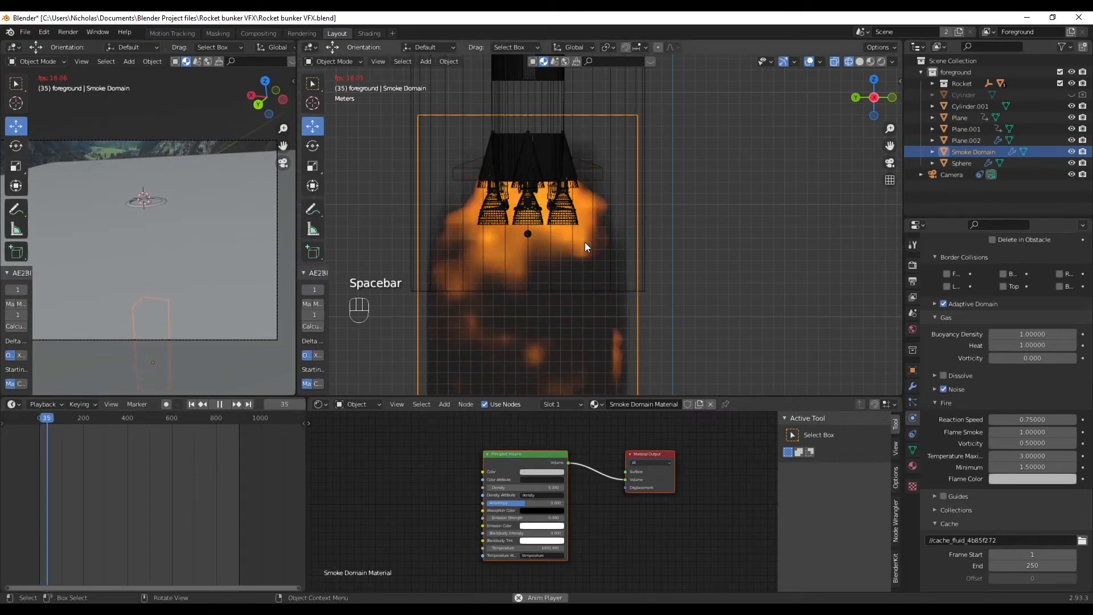
pyautogui.press('space')
pyautogui.scroll(-5, 724, 242)
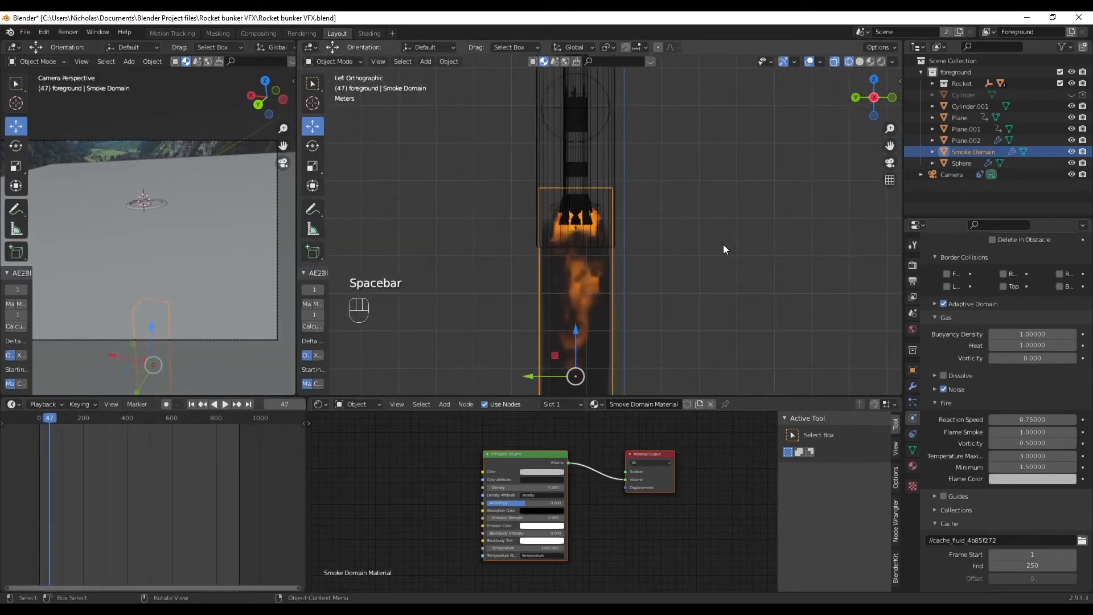
pyautogui.scroll(2, 654, 258)
pyautogui.press('space')
pyautogui.press('space')
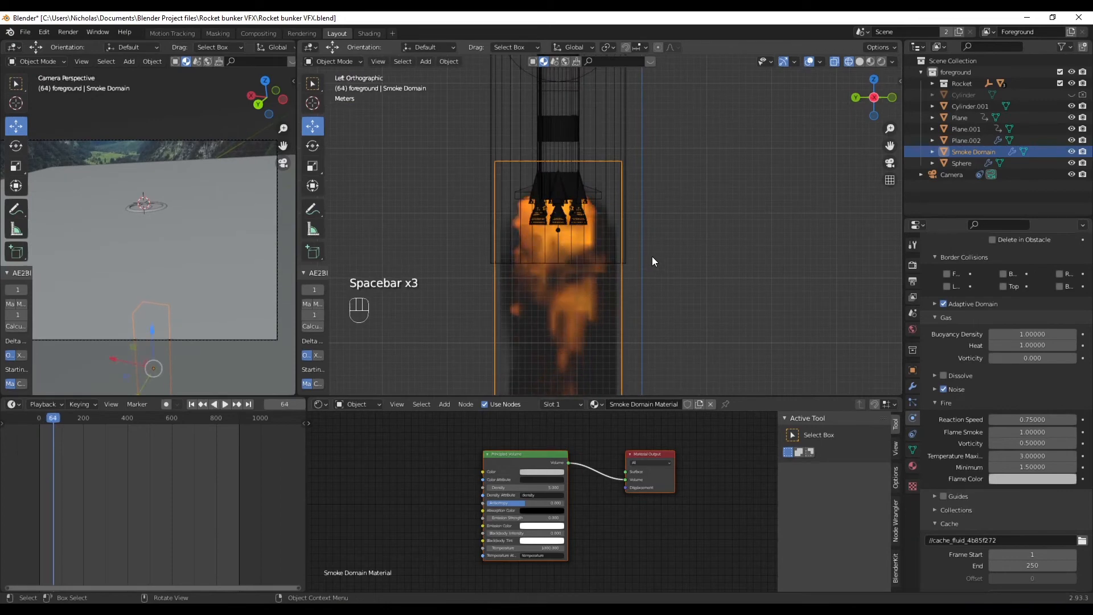
# - Switch the large 3D viewport to rendered shading and inspect the smoke column below the engines
pyautogui.click(882, 60)
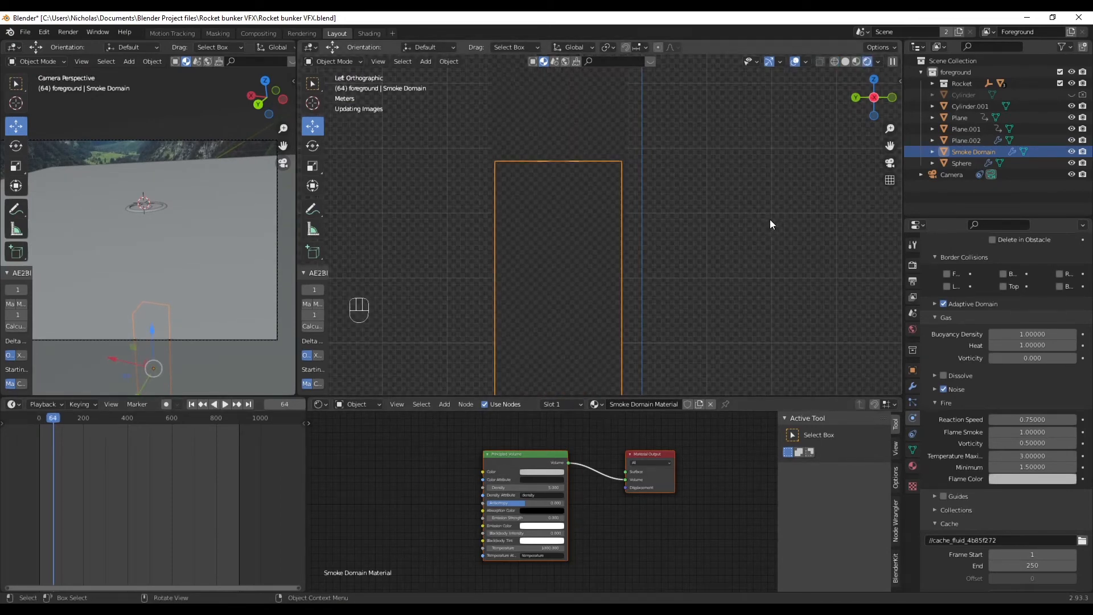
pyautogui.scroll(-2, 704, 251)
pyautogui.keyDown('shift'); pyautogui.moveTo(699, 274); pyautogui.dragTo(690, 138, button='middle'); pyautogui.keyUp('shift')
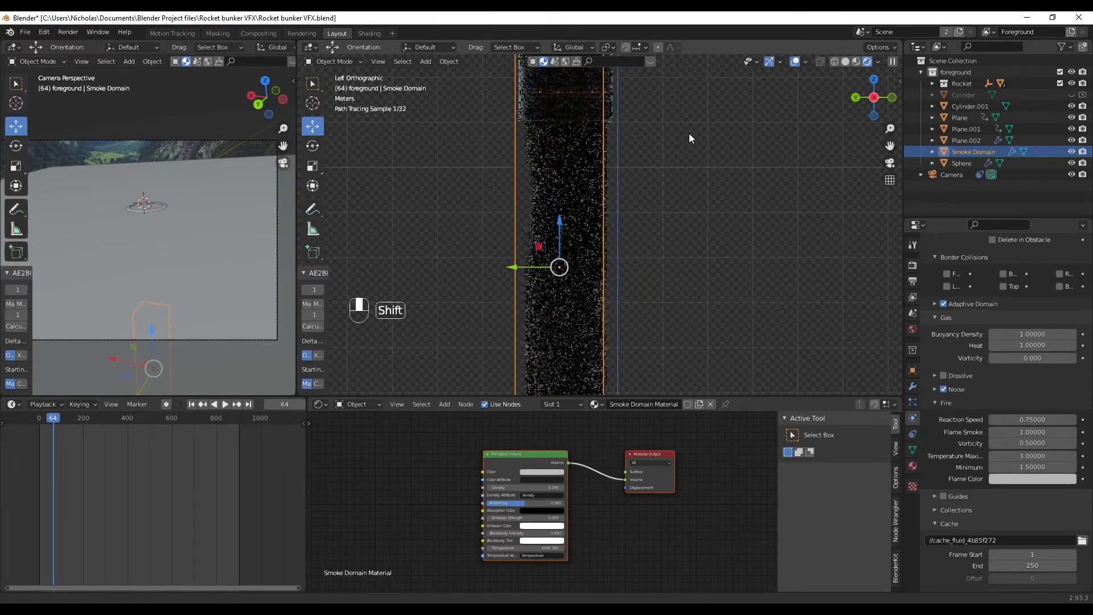
pyautogui.moveTo(655, 247); pyautogui.dragTo(683, 253, button='middle')
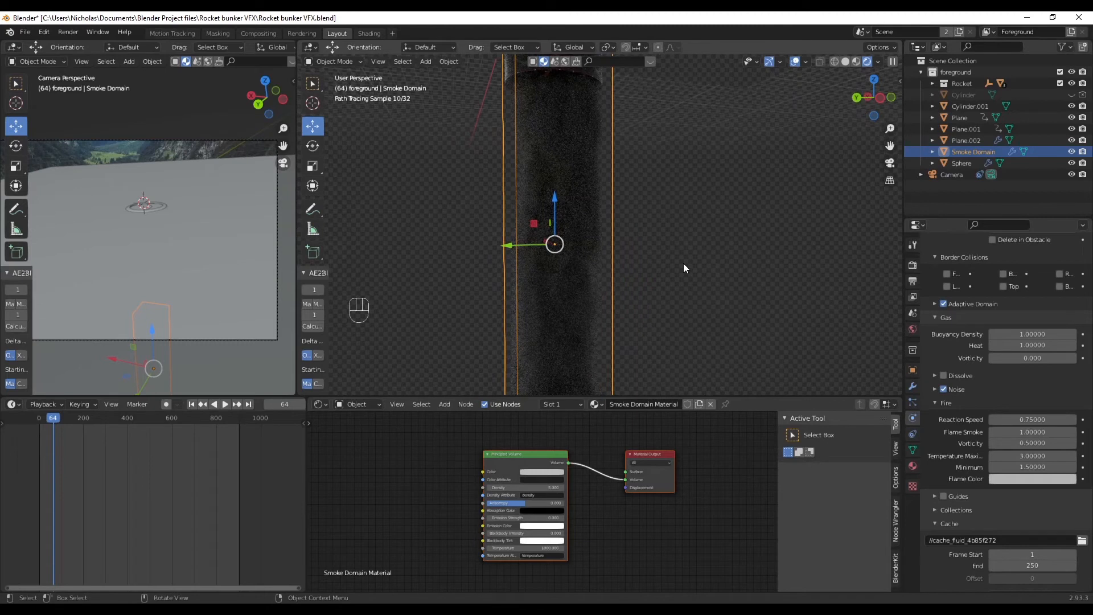
# - Move the Material Output node down, away from the Principled Volume node, to make room for more nodes
pyautogui.moveTo(604, 493); pyautogui.dragTo(522, 496, button='middle')
pyautogui.scroll(4, 541, 484)
pyautogui.scroll(-2, 536, 473)
pyautogui.scroll(-2, 548, 503)
pyautogui.moveTo(629, 492); pyautogui.dragTo(625, 485, button='middle')
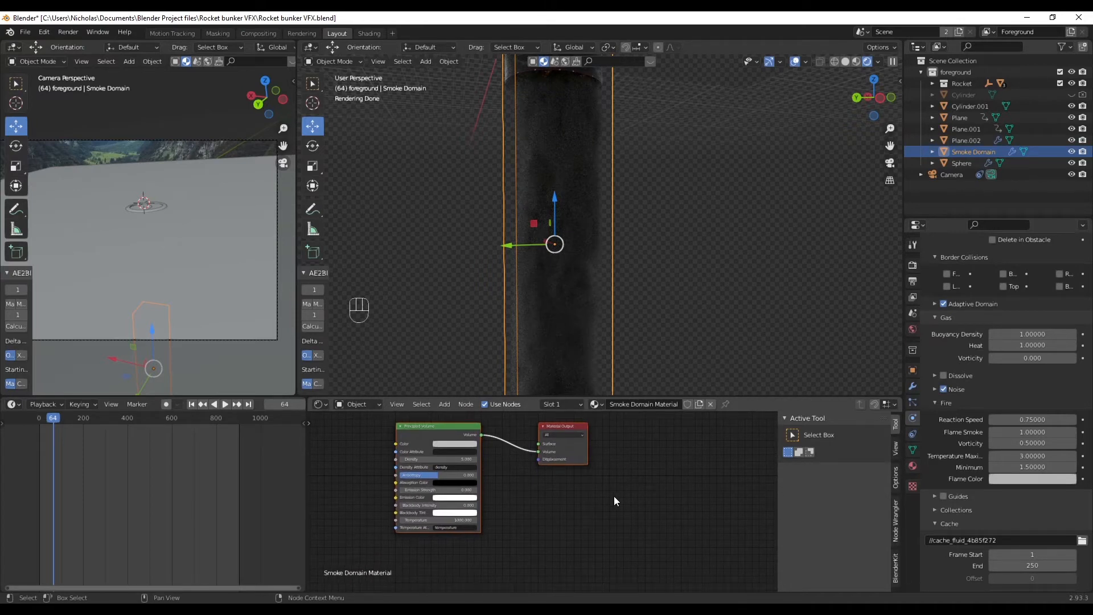
pyautogui.moveTo(548, 496); pyautogui.dragTo(568, 508, button='middle')
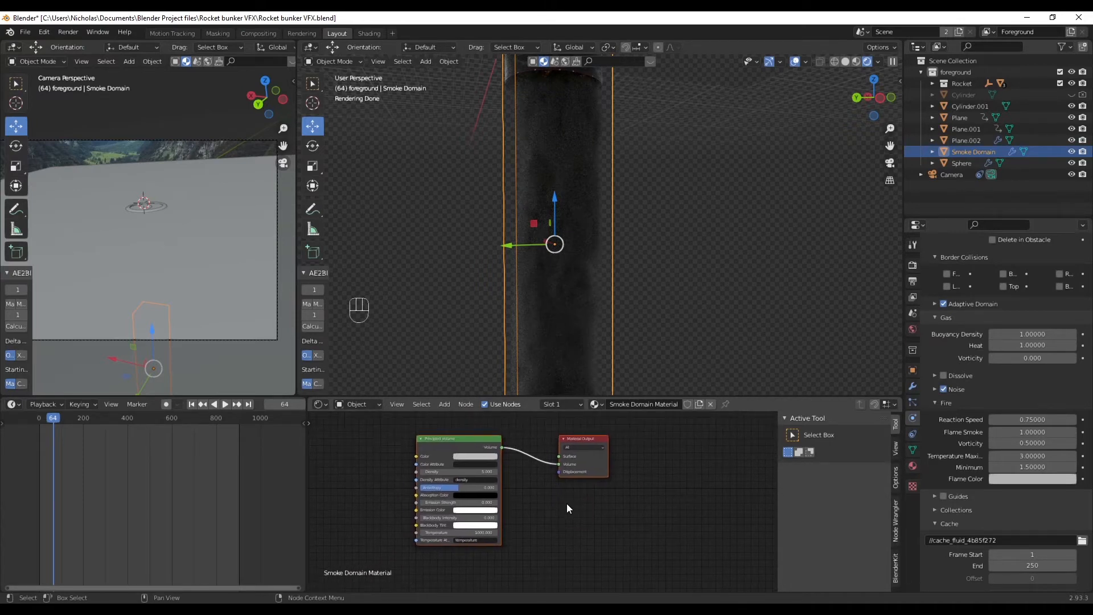
pyautogui.click(587, 441)
pyautogui.moveTo(586, 444); pyautogui.dragTo(605, 555)
pyautogui.moveTo(601, 500); pyautogui.dragTo(580, 420, button='middle')
pyautogui.moveTo(512, 519); pyautogui.dragTo(535, 469, button='middle')
# - Add an Attribute node below the Principled Volume node and set its name to flame
pyautogui.click(504, 508)
pyautogui.hotkey('shift', 'a')
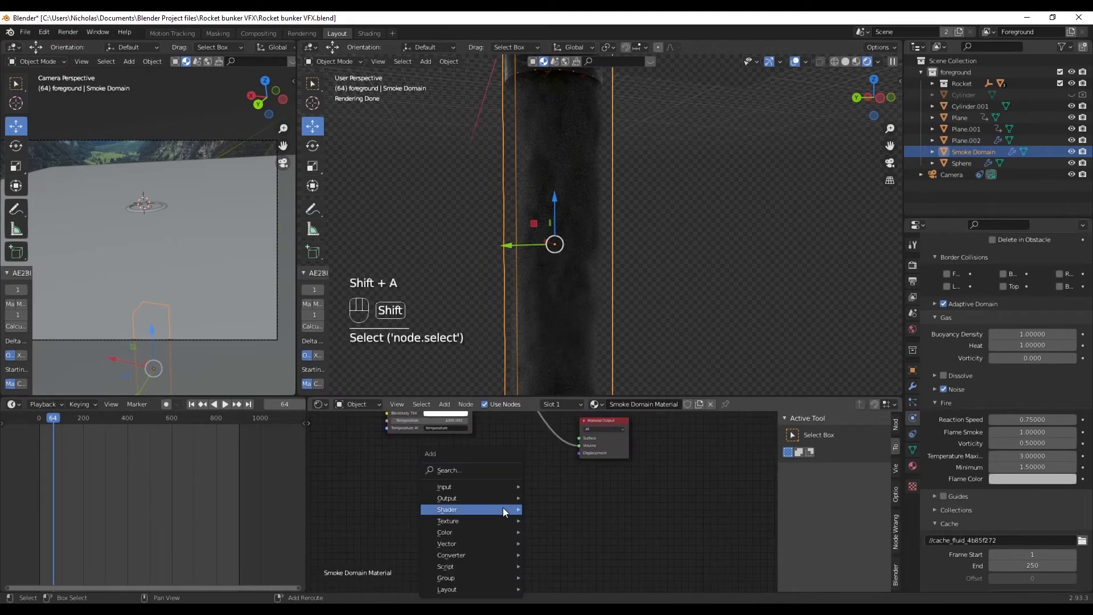
pyautogui.moveTo(449, 487)
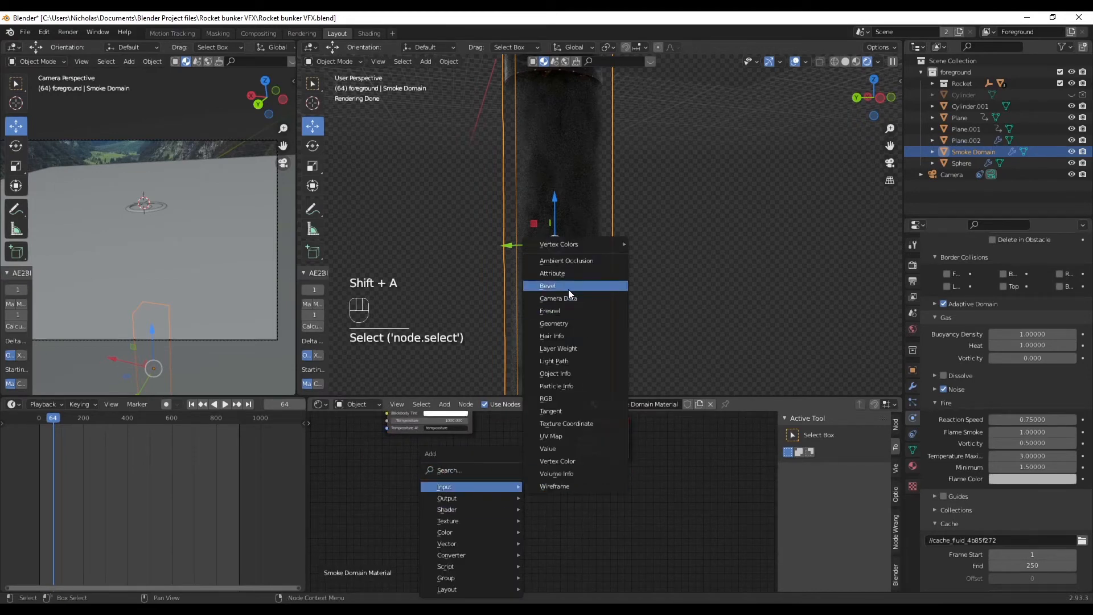
pyautogui.click(563, 274)
pyautogui.click(405, 471)
pyautogui.click(445, 514)
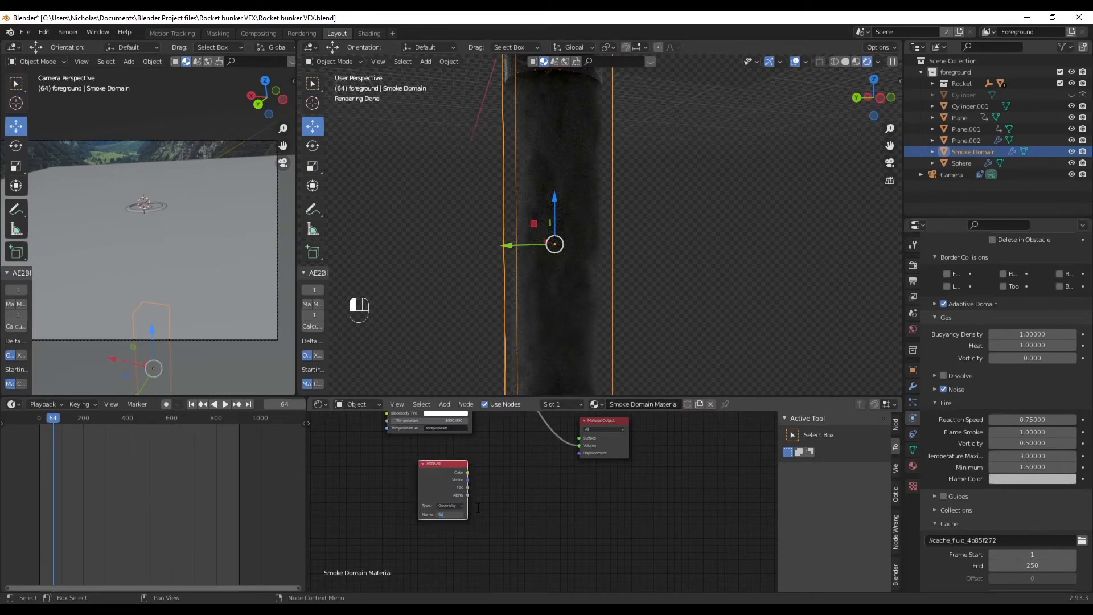
pyautogui.click(478, 507)
pyautogui.click(512, 481)
# - Add a Math node and place it directly after the flame Attribute node
pyautogui.hotkey('shift', 'a')
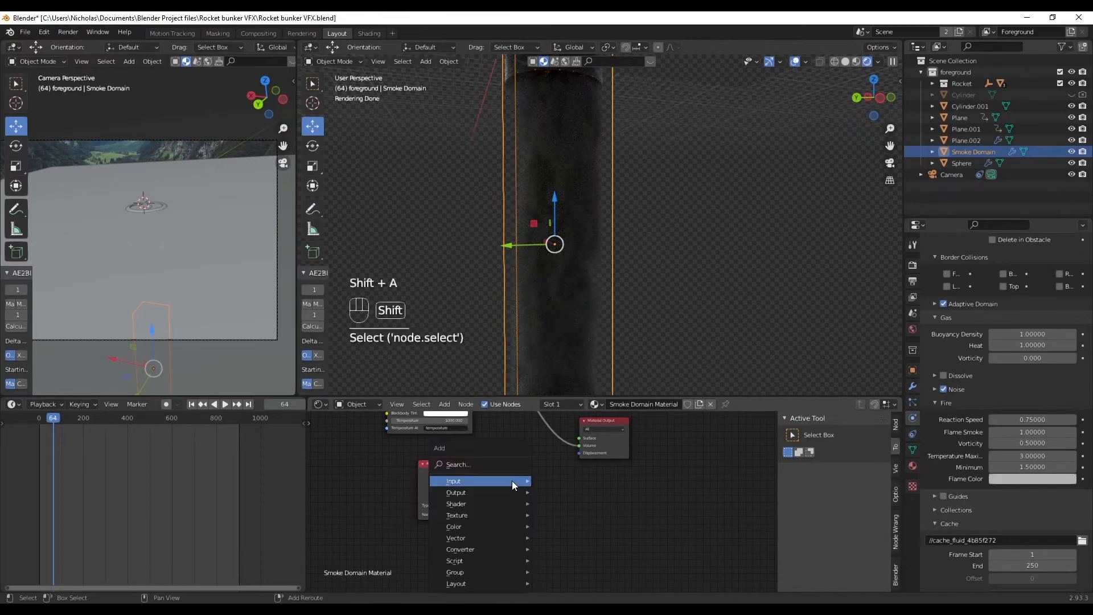
pyautogui.moveTo(511, 480)
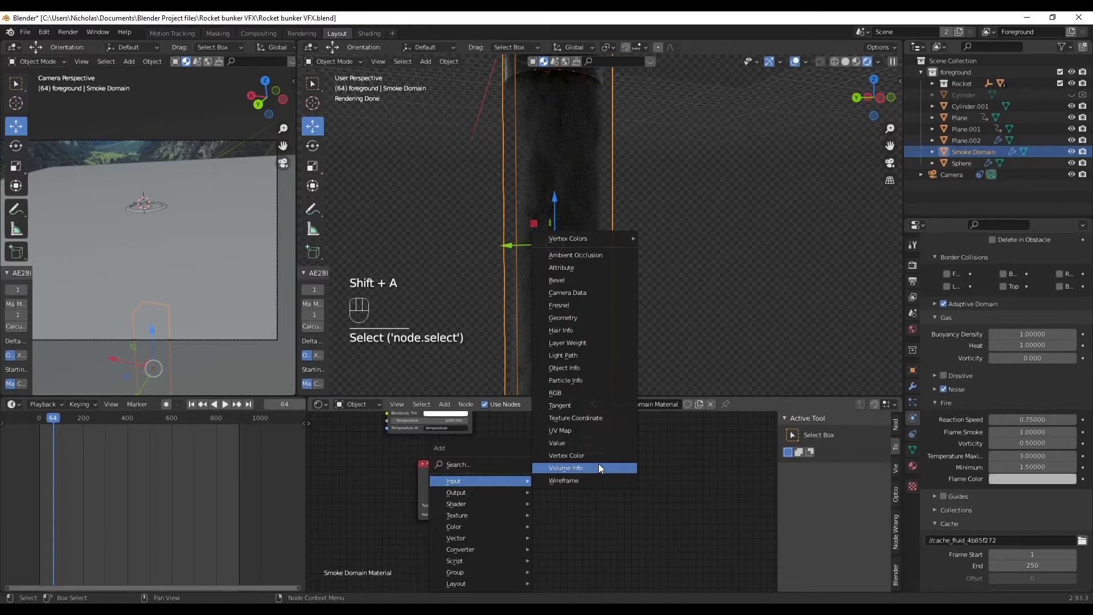
pyautogui.click(472, 465)
pyautogui.write('mat')
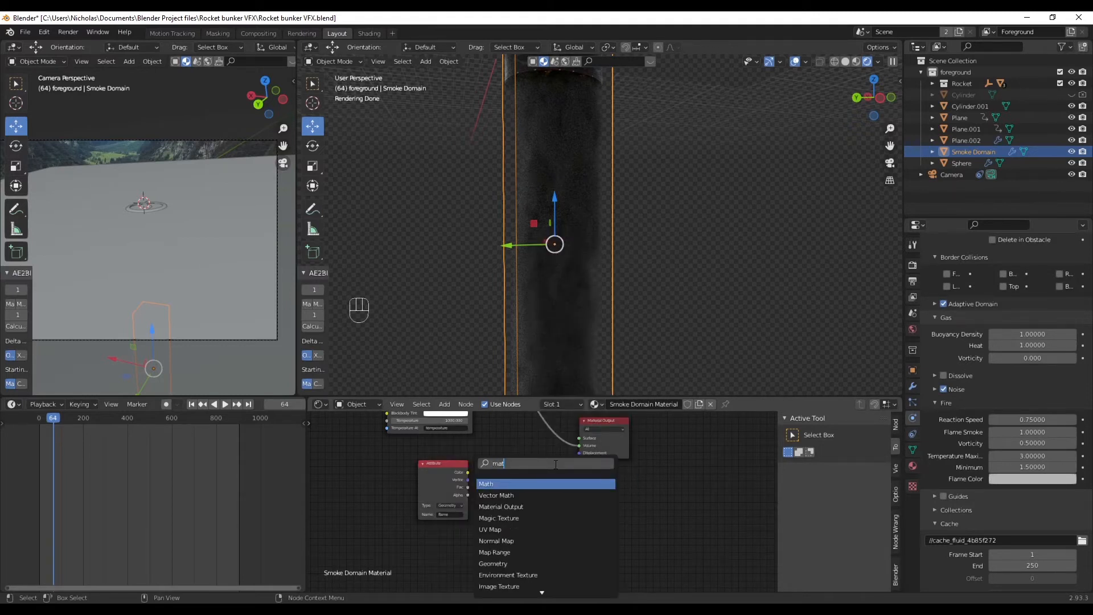
pyautogui.click(528, 483)
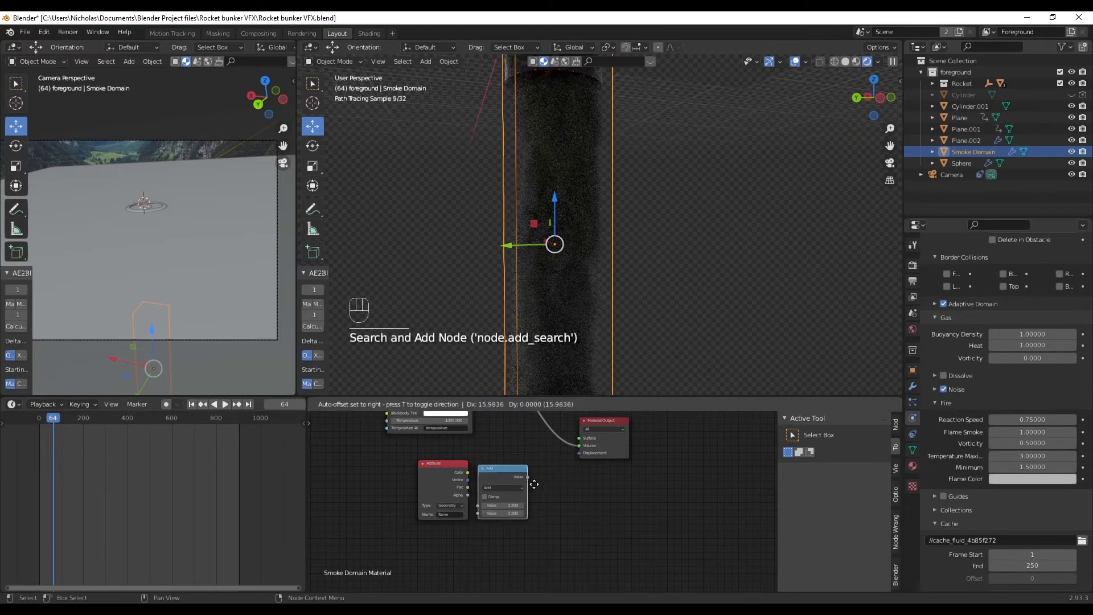
pyautogui.click(548, 482)
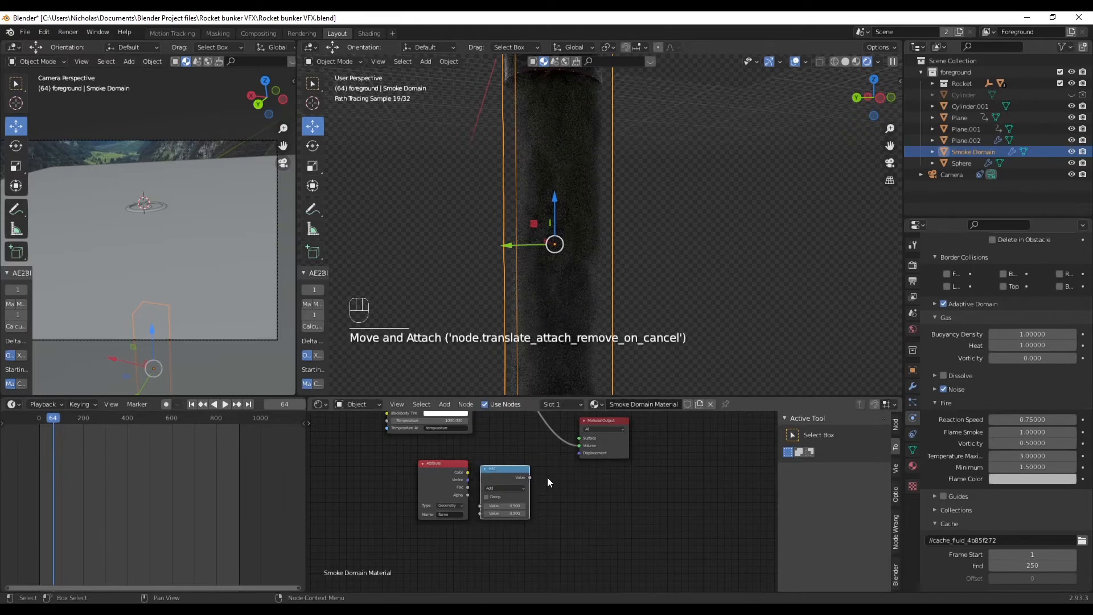
# - Set the Math node's operation to Multiply
pyautogui.click(511, 489)
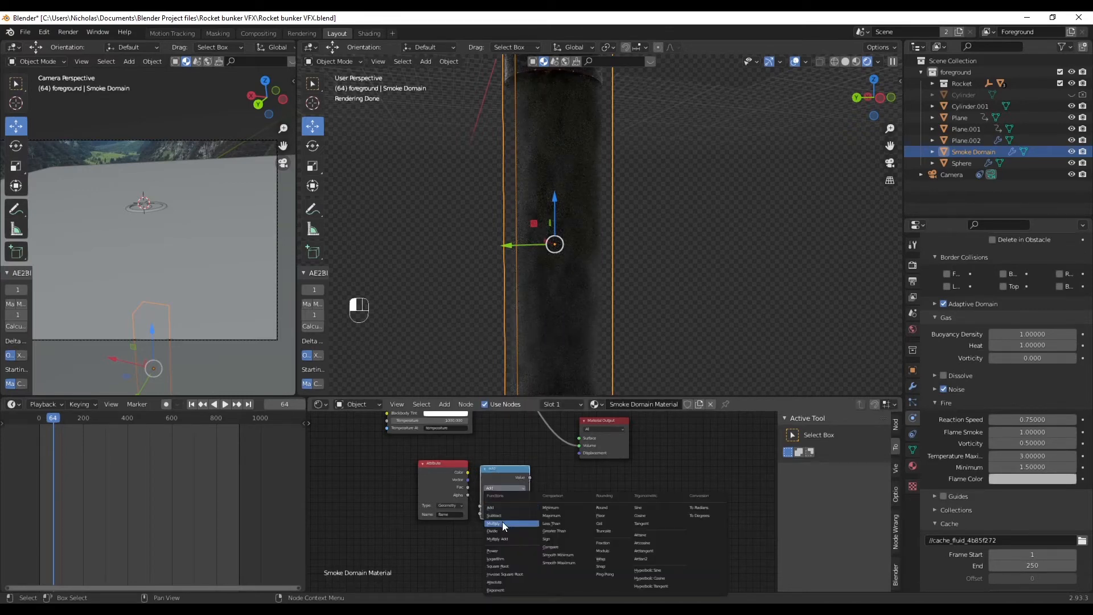
pyautogui.click(399, 545)
pyautogui.scroll(1, 512, 533)
pyautogui.scroll(2, 511, 533)
pyautogui.moveTo(460, 492); pyautogui.dragTo(505, 480, button='middle')
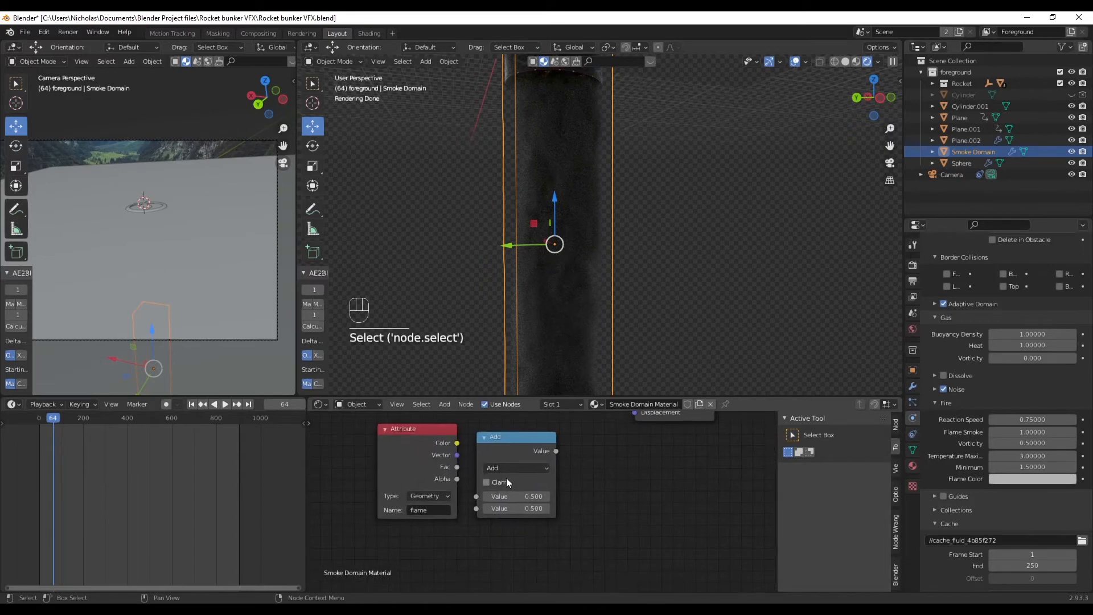
pyautogui.click(507, 465)
pyautogui.click(499, 348)
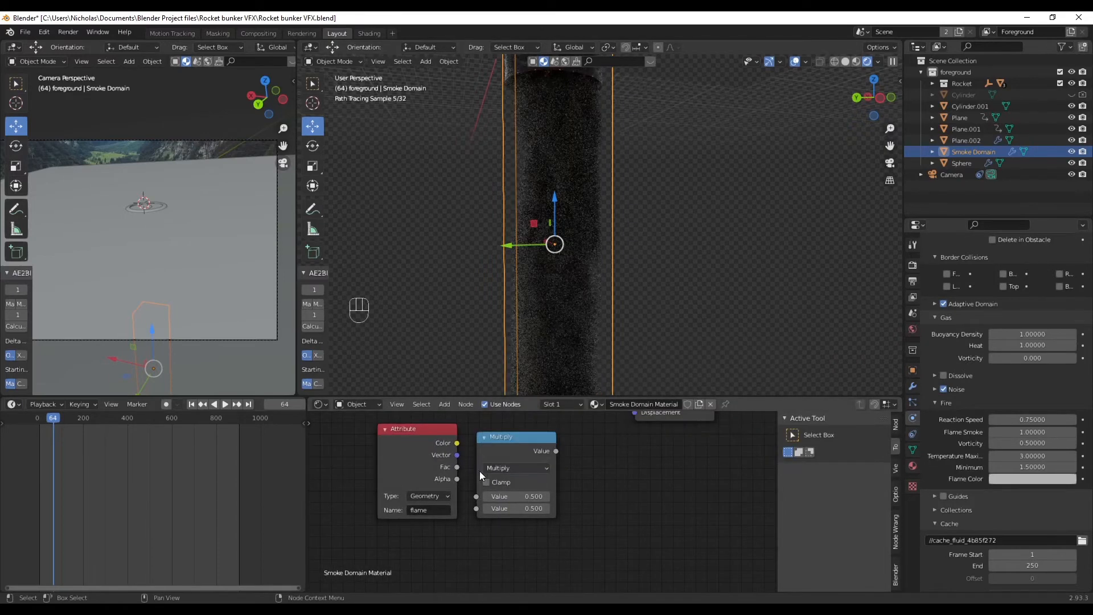
# - Space the Multiply node out and connect the Attribute node's Fac output to its second Value input
pyautogui.moveTo(491, 434); pyautogui.dragTo(510, 428)
pyautogui.moveTo(485, 509); pyautogui.dragTo(474, 517, button='middle')
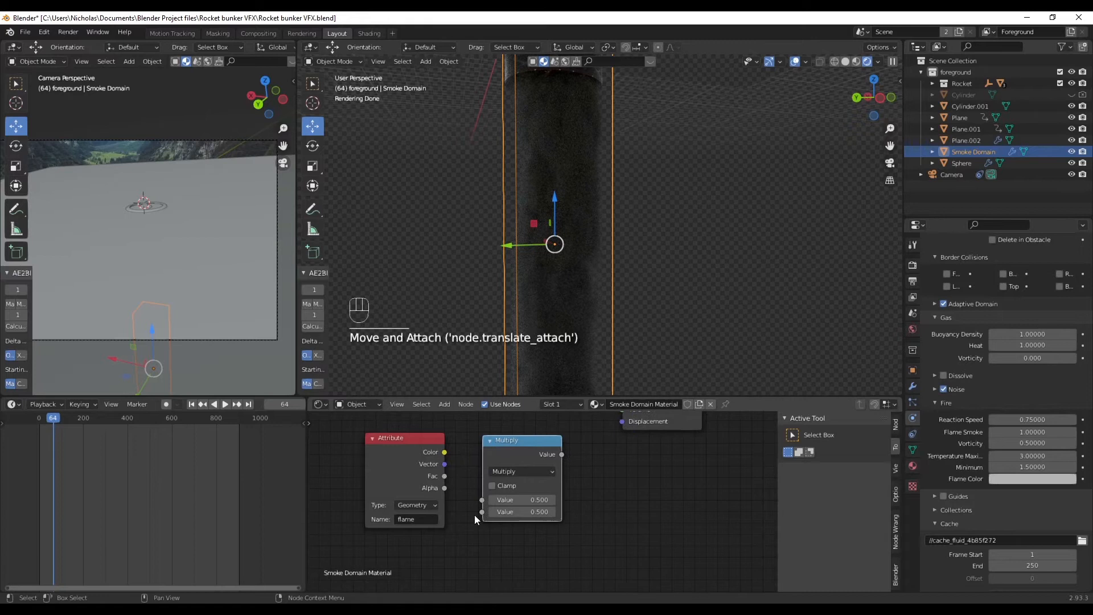
pyautogui.moveTo(446, 477); pyautogui.dragTo(482, 512)
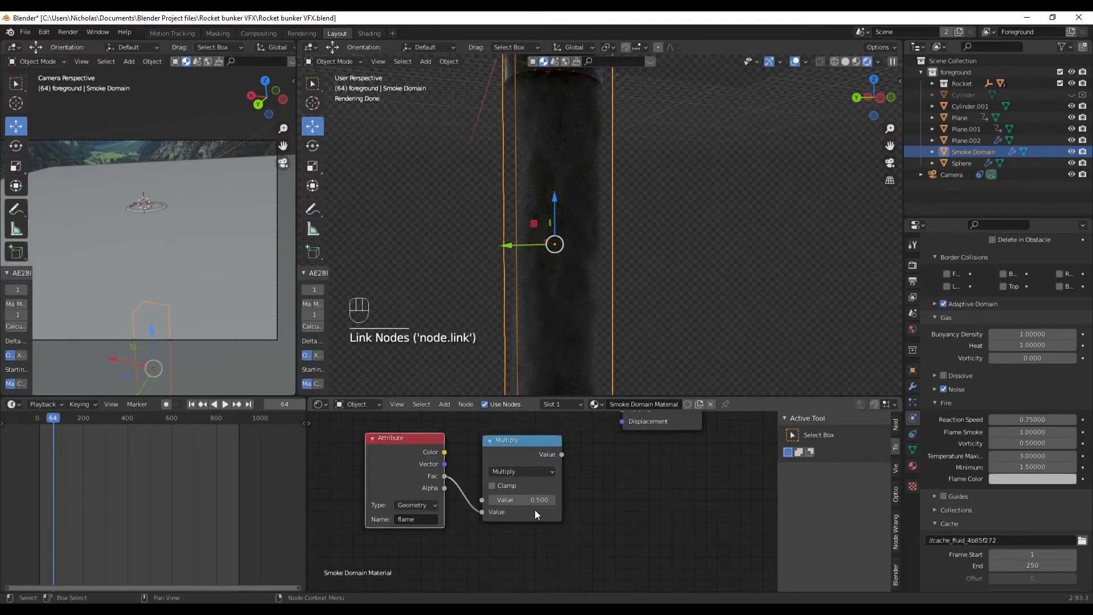
# - Add an Emission shader node after the Multiply node, below the Material Output
pyautogui.scroll(-2, 514, 528)
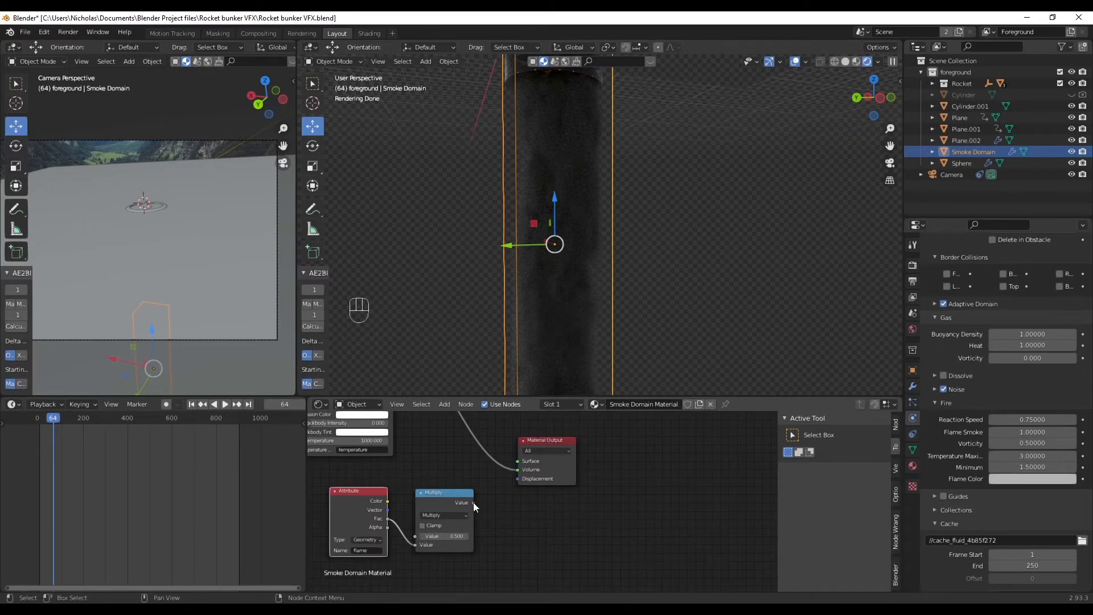
pyautogui.click(524, 522)
pyautogui.hotkey('shift', 'a')
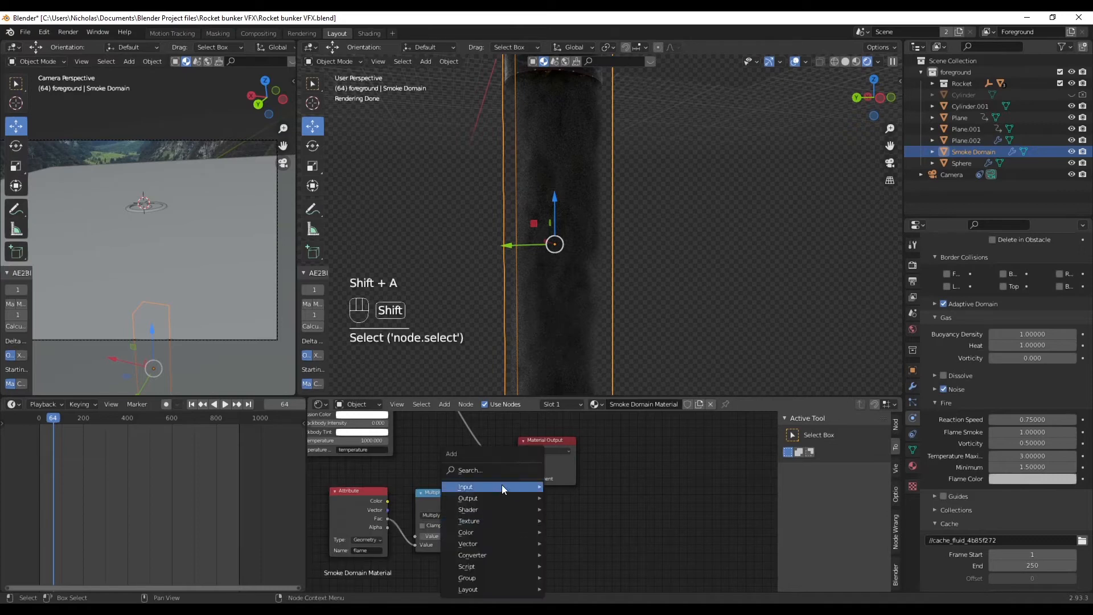
pyautogui.click(488, 469)
pyautogui.write('emm')
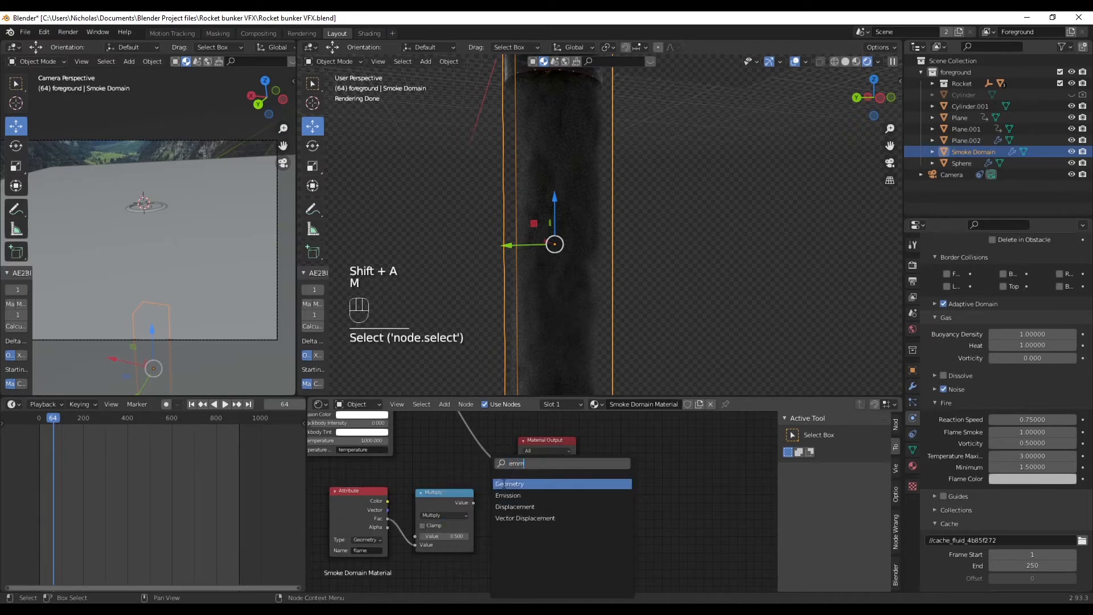
pyautogui.click(515, 494)
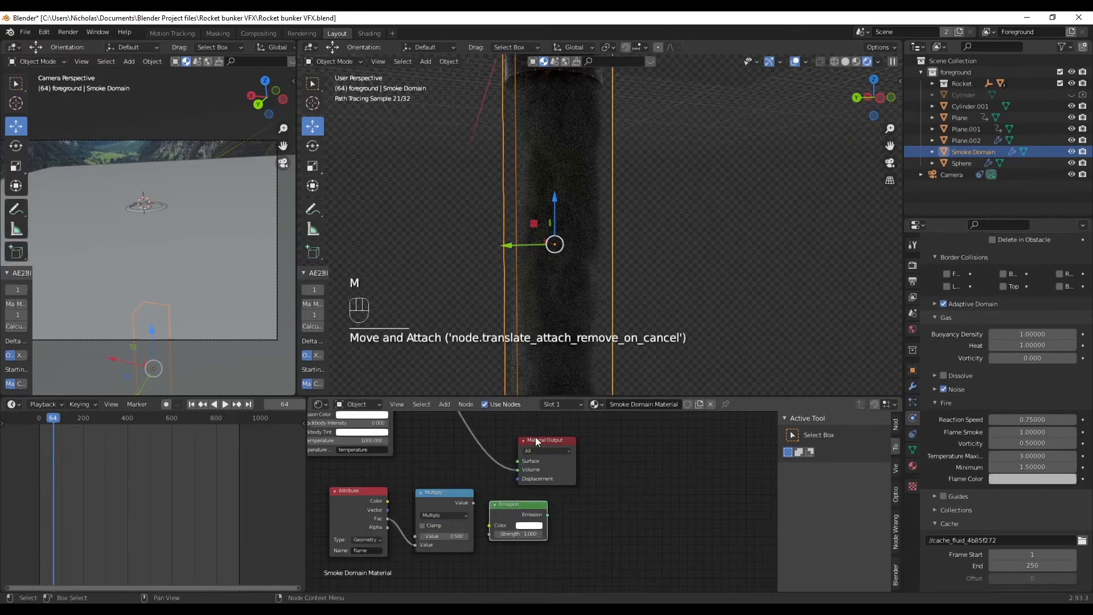
# - Space out the Material Output and Emission nodes and connect the Multiply node's Value output to the Emission Strength input
pyautogui.moveTo(535, 439); pyautogui.dragTo(598, 437)
pyautogui.click(511, 501)
pyautogui.moveTo(514, 503); pyautogui.dragTo(510, 537)
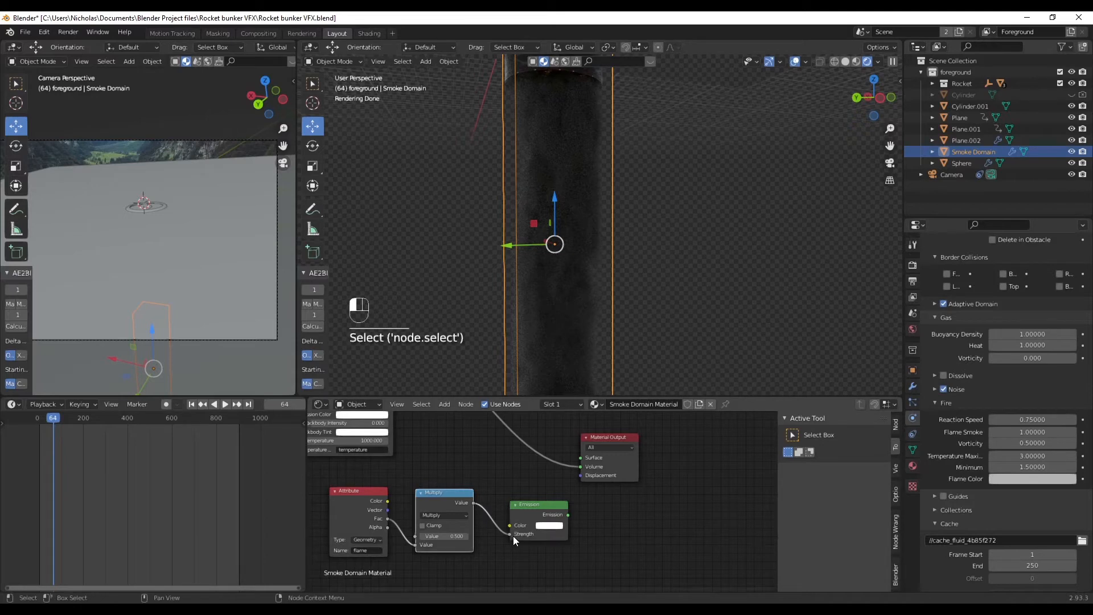
# - Set the Emission node's colour to a slightly darkened orange-yellow
pyautogui.click(549, 525)
pyautogui.click(550, 457)
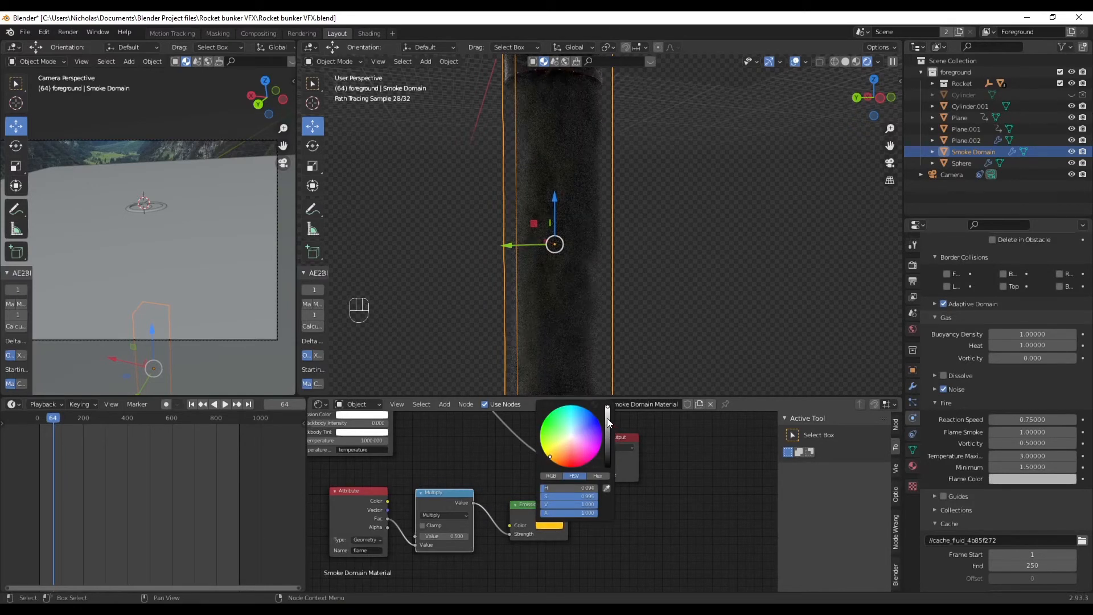
pyautogui.moveTo(608, 419); pyautogui.dragTo(607, 418)
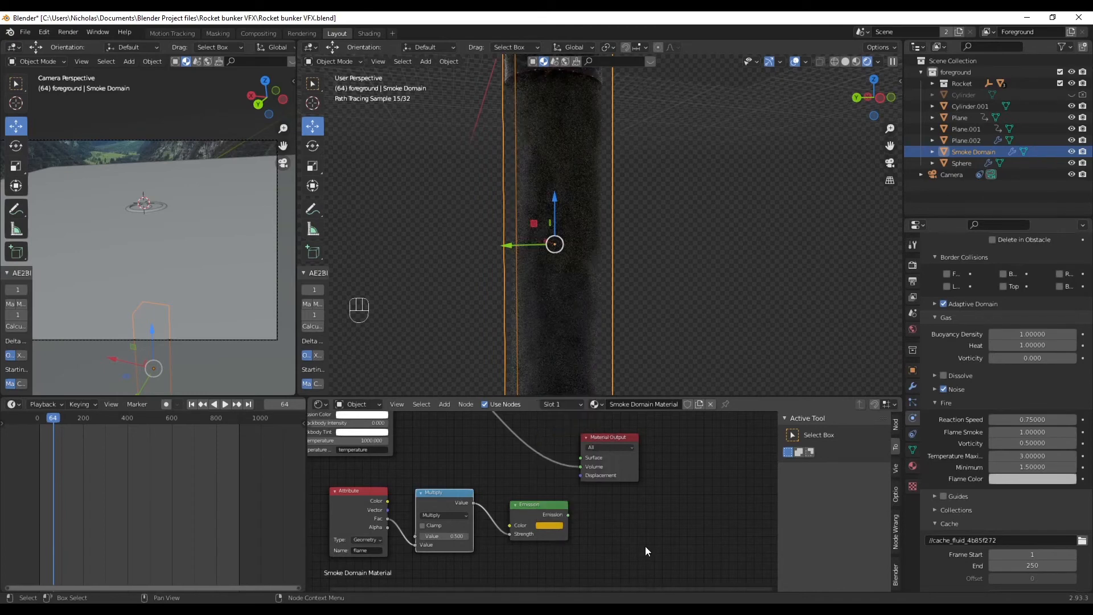
# - Make room before the Material Output and insert an Add Shader node on the link from the Principled Volume
pyautogui.scroll(-2, 620, 518)
pyautogui.moveTo(620, 517); pyautogui.dragTo(483, 466, button='middle')
pyautogui.moveTo(484, 467); pyautogui.dragTo(510, 456)
pyautogui.scroll(-5, 450, 480)
pyautogui.moveTo(450, 481); pyautogui.dragTo(477, 486, button='middle')
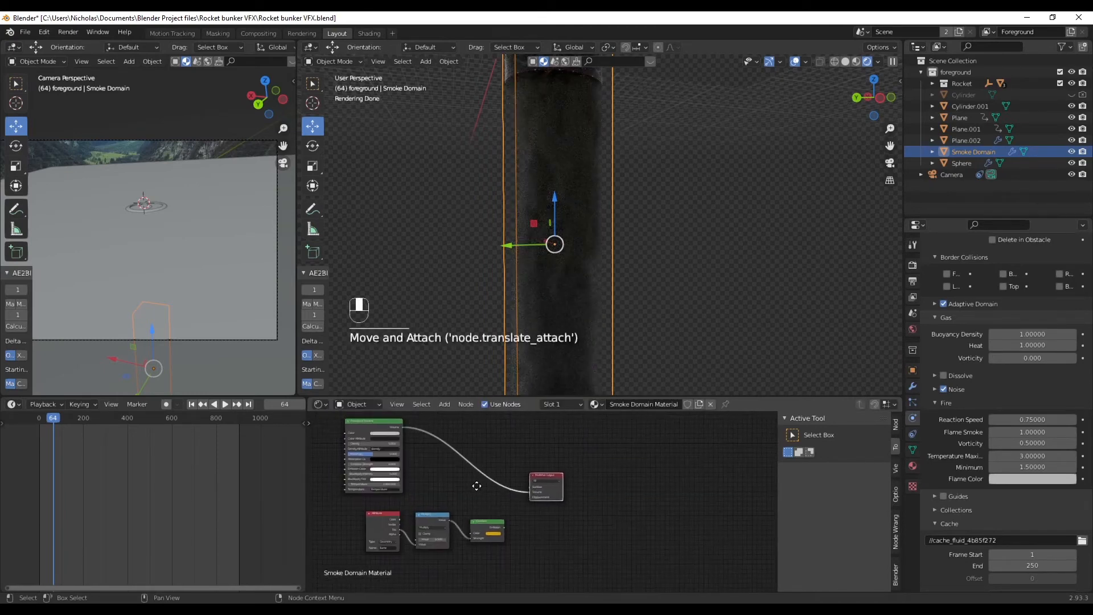
pyautogui.click(449, 466)
pyautogui.hotkey('shift', 'a')
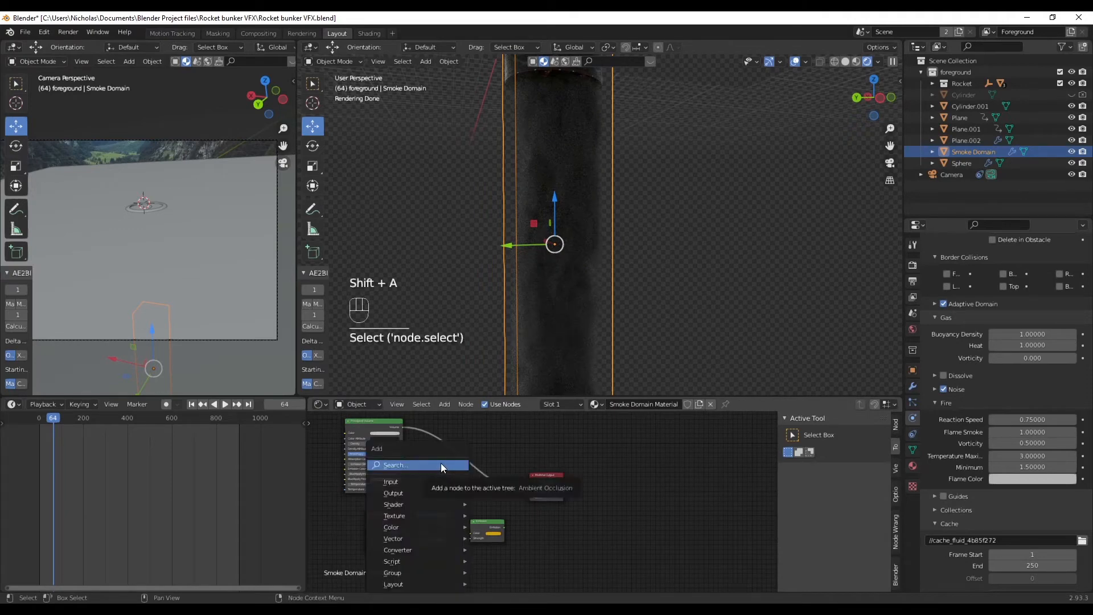
pyautogui.click(442, 464)
pyautogui.write('dd')
pyautogui.click(492, 484)
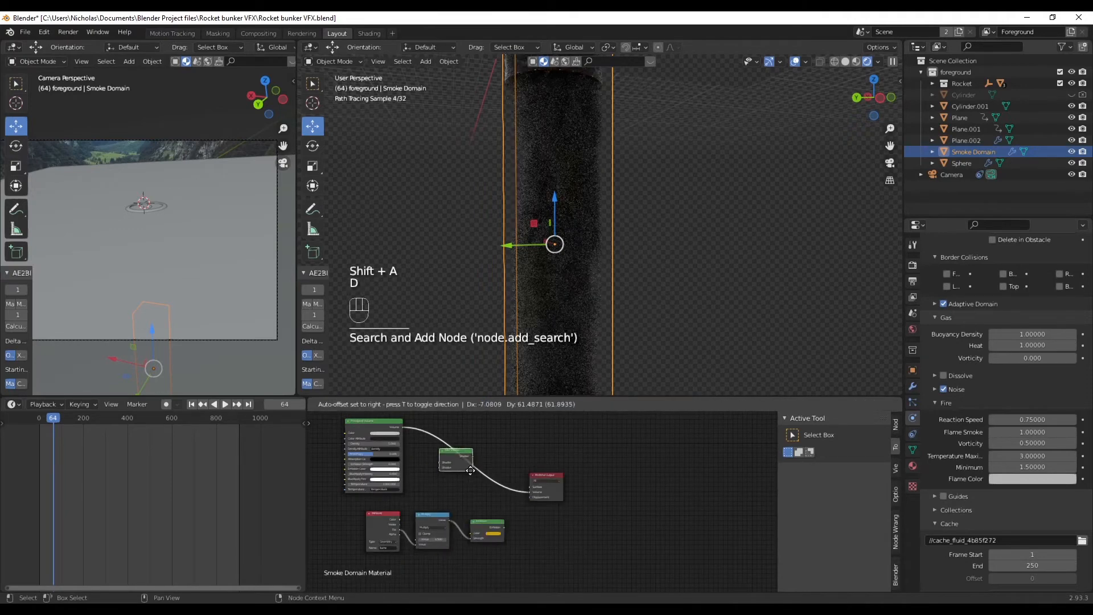
pyautogui.click(492, 481)
pyautogui.moveTo(480, 450); pyautogui.dragTo(624, 491)
# - Connect the Emission node's output to the second Shader input of the Add Shader node
pyautogui.click(535, 555)
pyautogui.scroll(4, 503, 548)
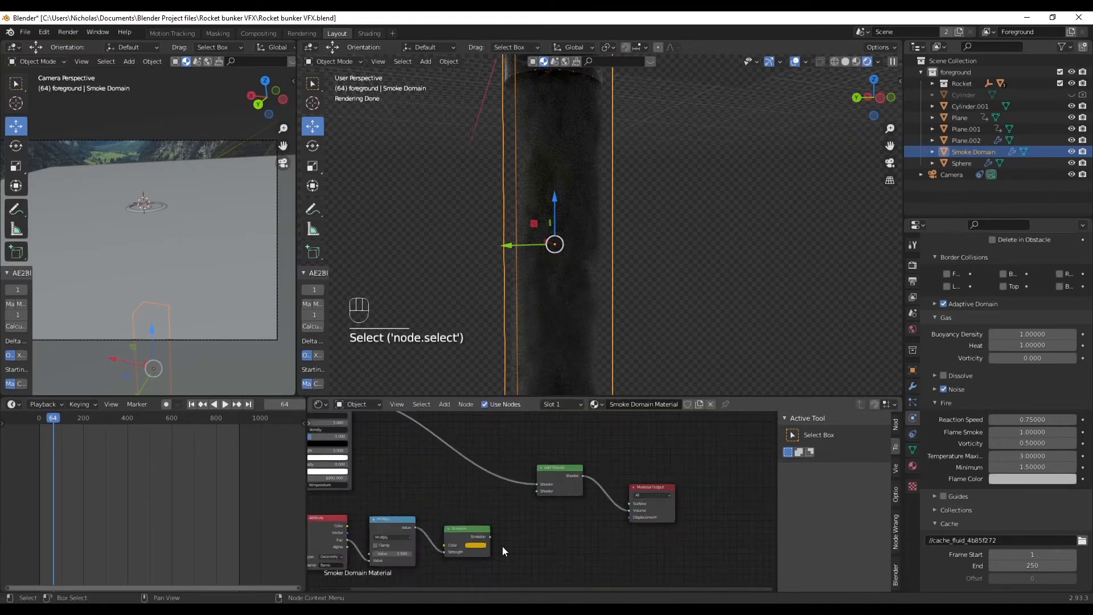
pyautogui.moveTo(503, 548); pyautogui.dragTo(559, 542, button='middle')
pyautogui.moveTo(551, 536); pyautogui.dragTo(599, 490)
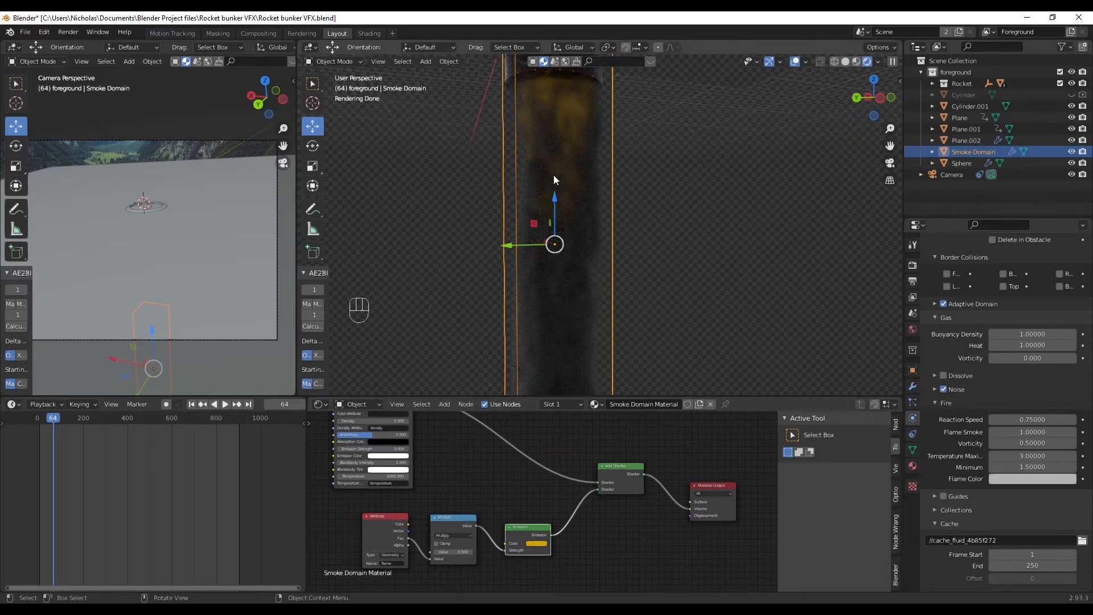
# - Set the Multiply node's first Value to 220 to brighten the flame emission
pyautogui.scroll(3, 547, 501)
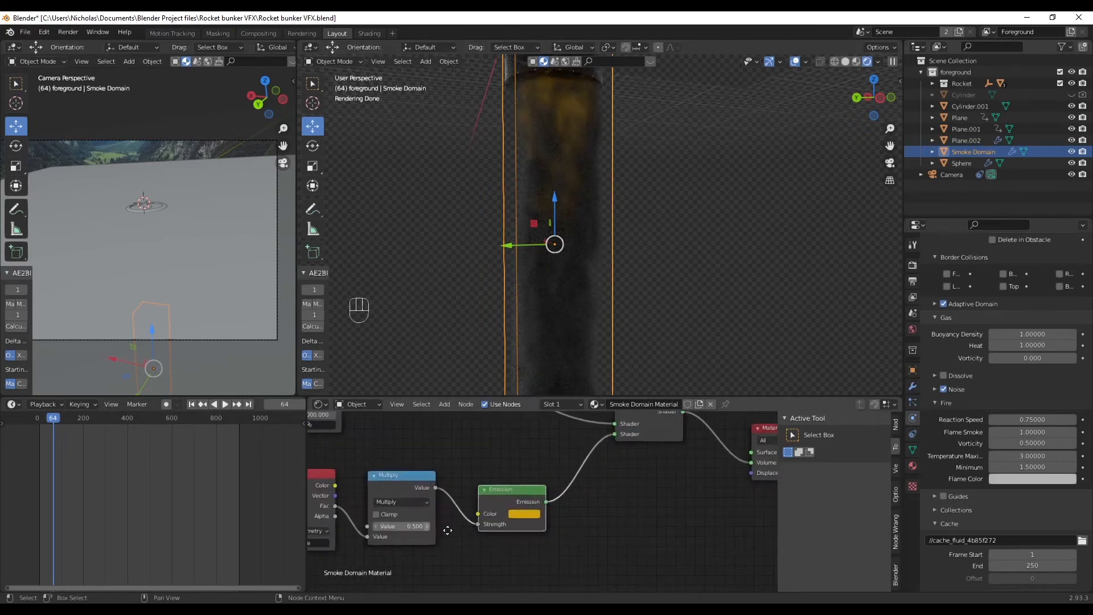
pyautogui.moveTo(447, 530); pyautogui.dragTo(471, 529, button='middle')
pyautogui.moveTo(427, 524); pyautogui.dragTo(447, 525)
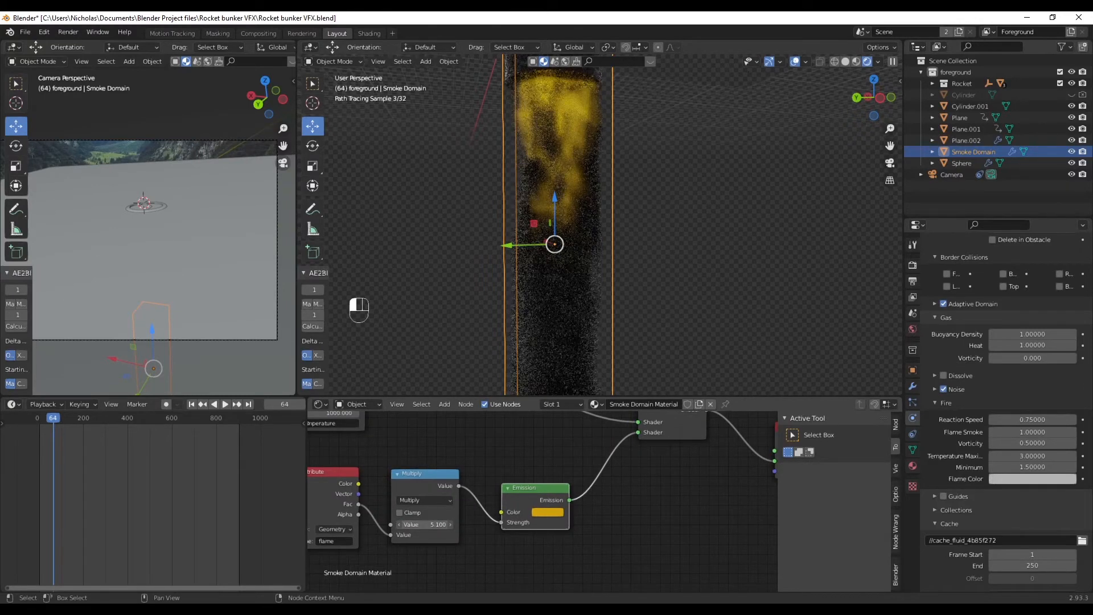
pyautogui.click(431, 524)
pyautogui.click(477, 548)
pyautogui.click(431, 525)
pyautogui.write('220')
pyautogui.press('Return')
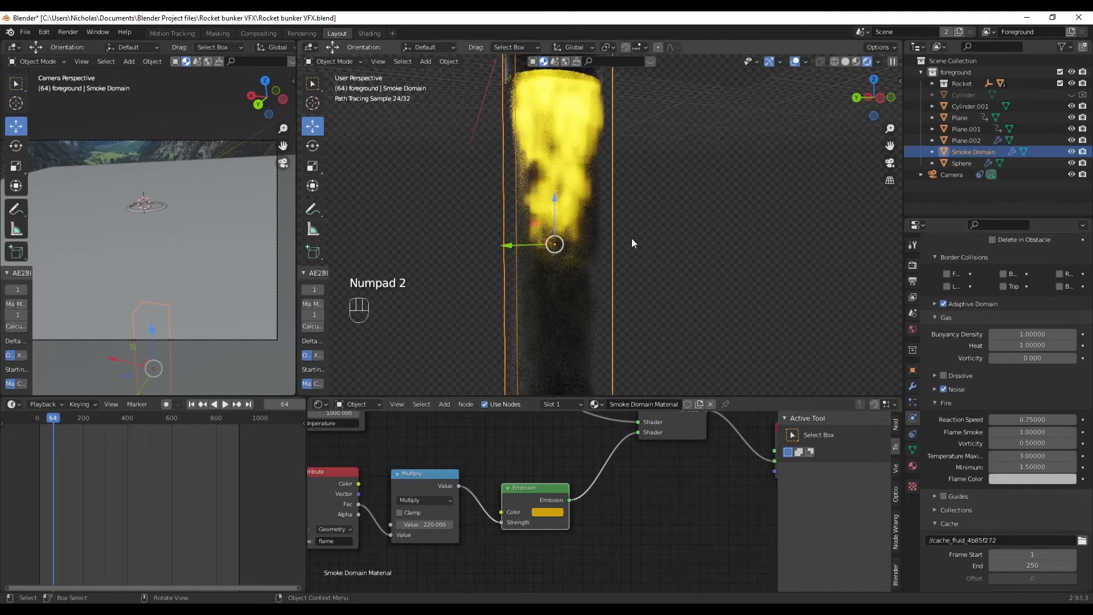
# - Set the Principled Volume node's Density to 20
pyautogui.scroll(-6, 631, 238)
pyautogui.moveTo(653, 258)
pyautogui.mouseDown(button='middle')
pyautogui.moveTo(664, 262)
pyautogui.moveTo(641, 233)
pyautogui.mouseUp(button='middle')
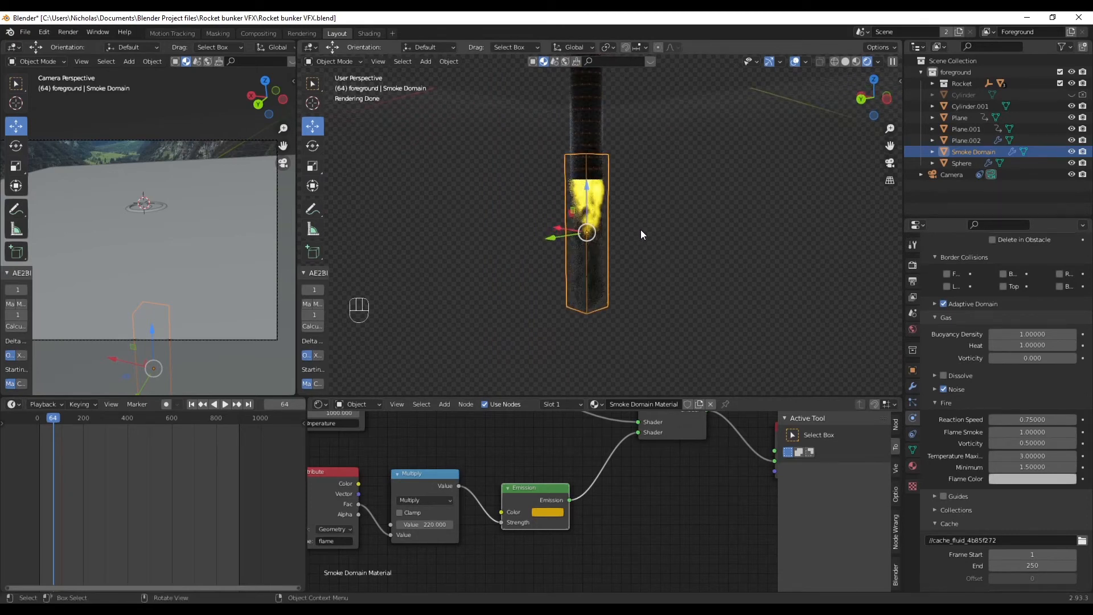
pyautogui.moveTo(343, 506); pyautogui.dragTo(459, 590, button='middle')
pyautogui.moveTo(459, 454); pyautogui.dragTo(528, 516, button='middle')
pyautogui.scroll(3, 468, 486)
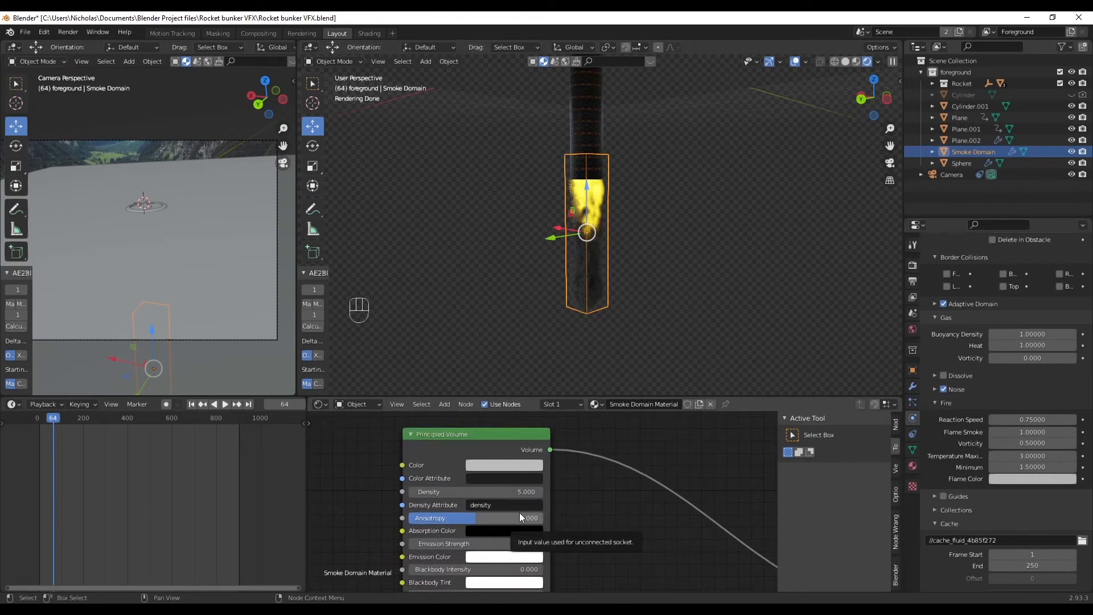
pyautogui.click(515, 492)
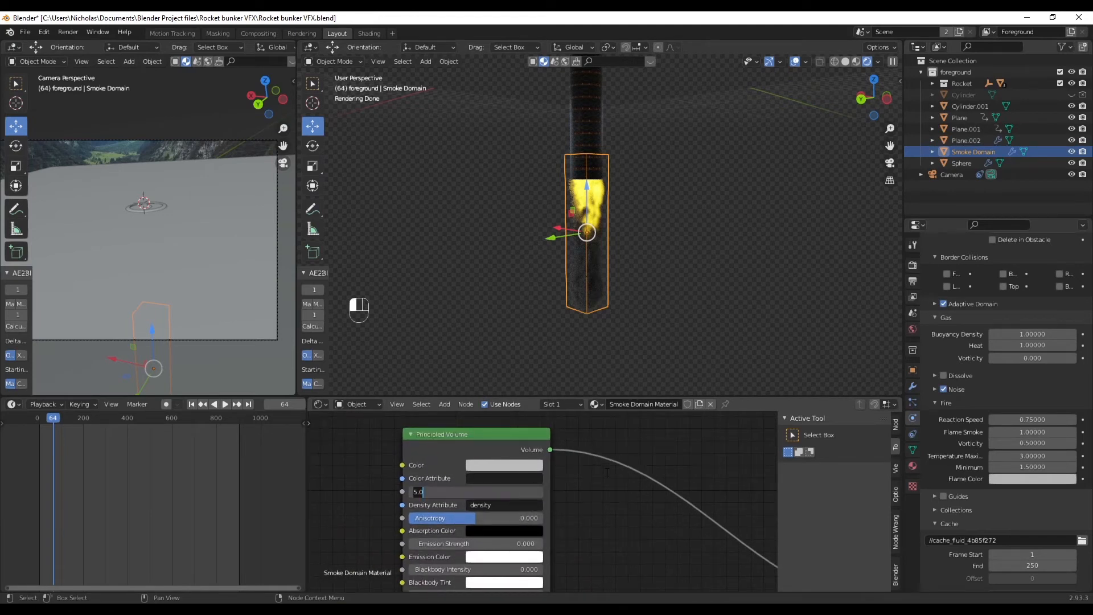
pyautogui.write('20')
pyautogui.press('Return')
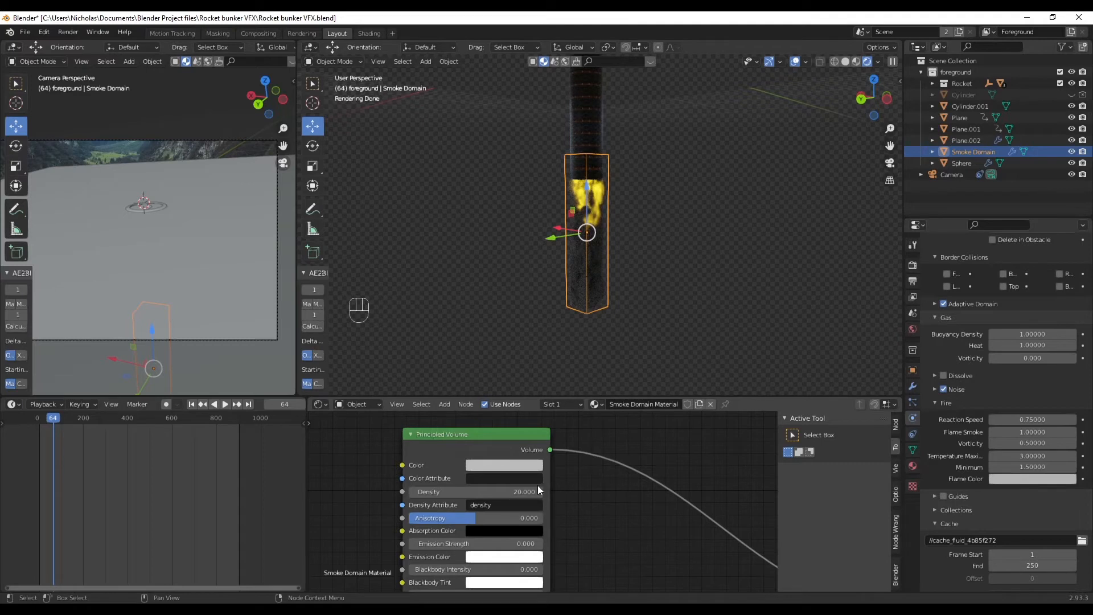
# - Darken the Principled Volume's Color to a grey with a brightness value of about 0.27
pyautogui.scroll(-2, 570, 481)
pyautogui.click(493, 446)
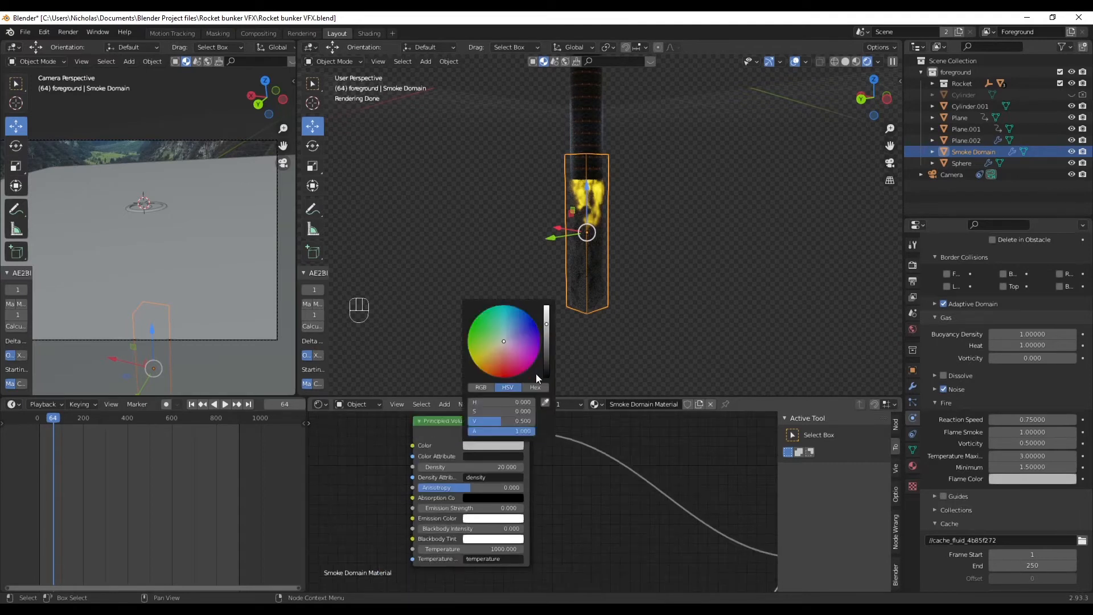
pyautogui.moveTo(549, 326); pyautogui.dragTo(547, 337)
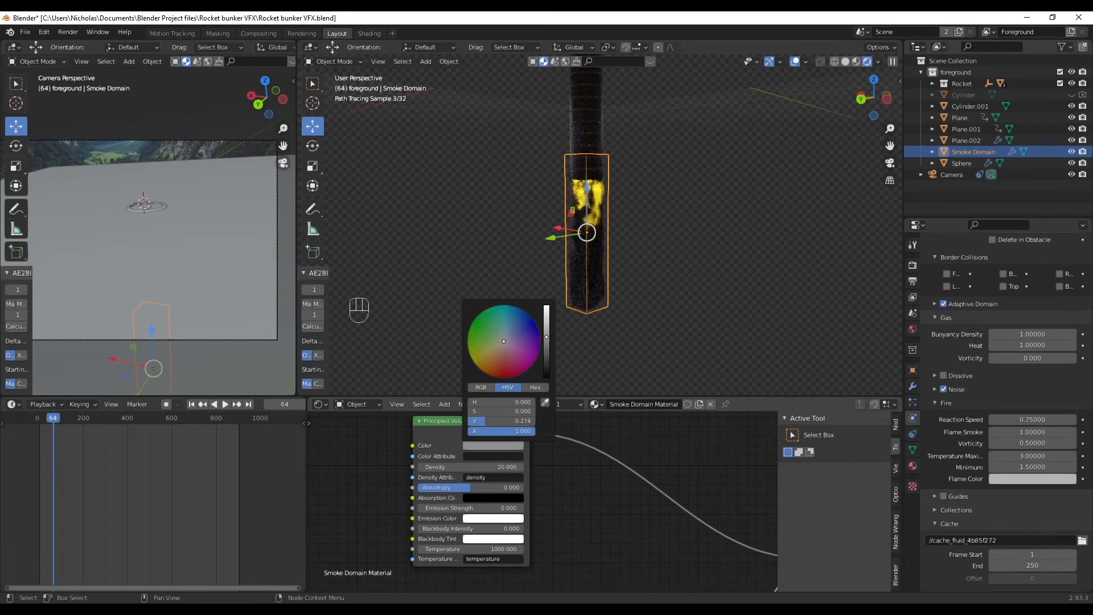
pyautogui.click(630, 489)
pyautogui.scroll(1, 625, 284)
pyautogui.keyDown('shift'); pyautogui.moveTo(645, 234); pyautogui.dragTo(630, 253, button='middle'); pyautogui.keyUp('shift')
pyautogui.moveTo(630, 273)
pyautogui.mouseDown(button='middle')
pyautogui.moveTo(577, 288)
pyautogui.moveTo(609, 284)
pyautogui.moveTo(589, 266)
pyautogui.moveTo(592, 239)
pyautogui.moveTo(708, 244)
pyautogui.moveTo(613, 243)
pyautogui.moveTo(590, 229)
pyautogui.mouseUp(button='middle')
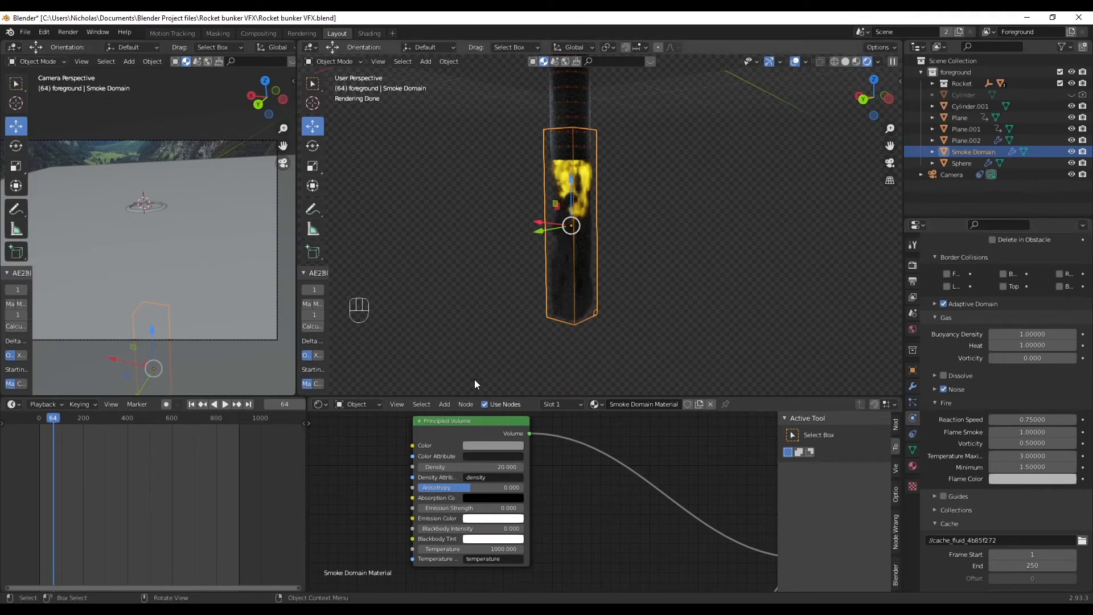
# - Join the timeline area over the shader editor and enlarge the viewports by shrinking the timeline's height
pyautogui.rightClick(305, 439)
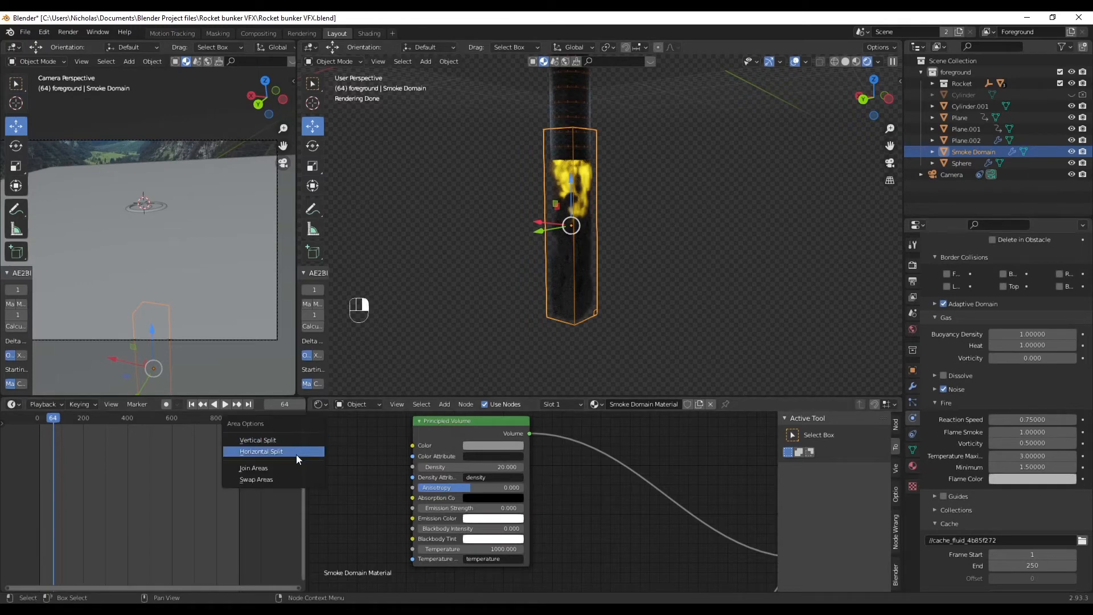
pyautogui.click(286, 470)
pyautogui.click(438, 490)
pyautogui.moveTo(370, 397); pyautogui.dragTo(476, 513)
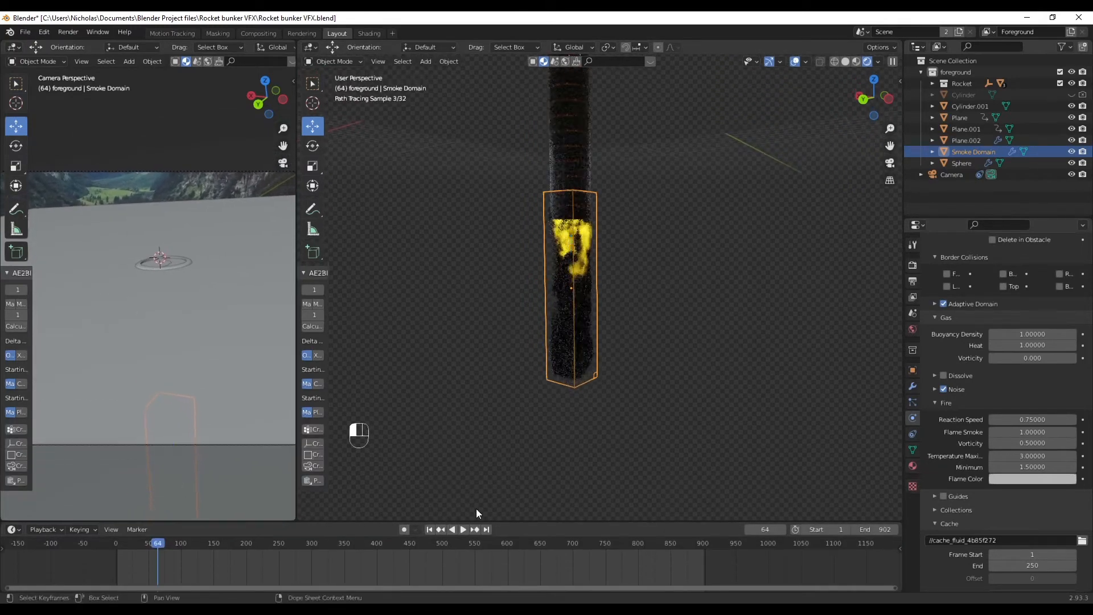
# - Switch the main viewport to Solid shading
pyautogui.click(848, 61)
pyautogui.scroll(-4, 675, 278)
pyautogui.moveTo(676, 278)
pyautogui.mouseDown(button='middle')
pyautogui.moveTo(606, 283)
pyautogui.moveTo(642, 282)
pyautogui.moveTo(592, 270)
pyautogui.mouseUp(button='middle')
pyautogui.scroll(3, 586, 261)
pyautogui.click(617, 275)
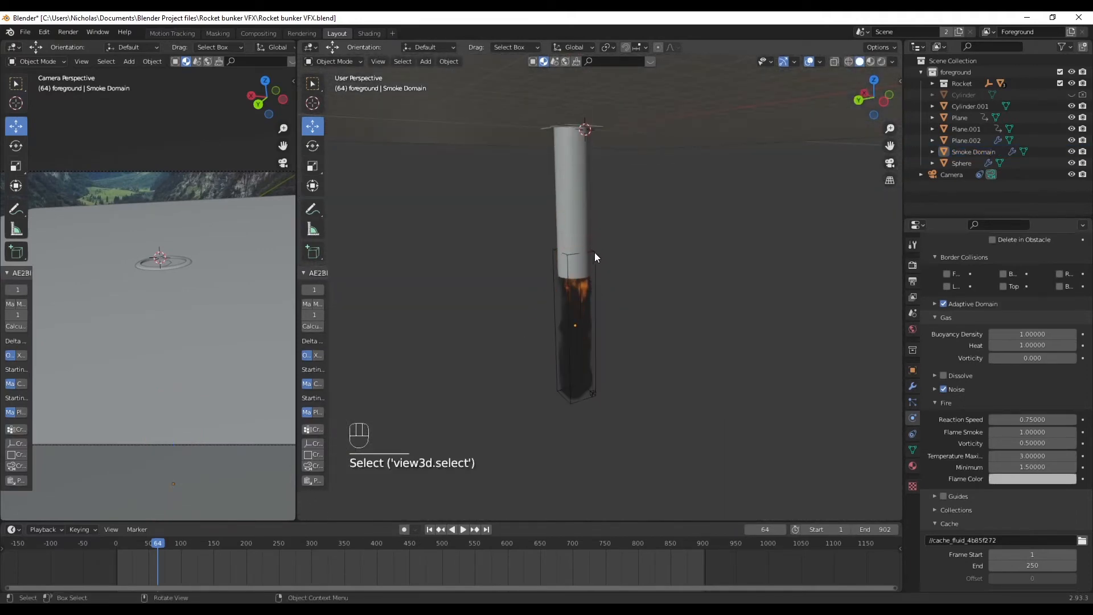
pyautogui.click(595, 253)
pyautogui.scroll(4, 594, 271)
pyautogui.keyDown('shift'); pyautogui.moveTo(595, 336); pyautogui.dragTo(596, 292, button='middle'); pyautogui.keyUp('shift')
pyautogui.moveTo(635, 333); pyautogui.dragTo(621, 285, button='middle')
# - Select the Sphere emitter and add the Smoke Domain to the selection as the active object
pyautogui.click(630, 273)
pyautogui.moveTo(665, 251); pyautogui.dragTo(426, 451)
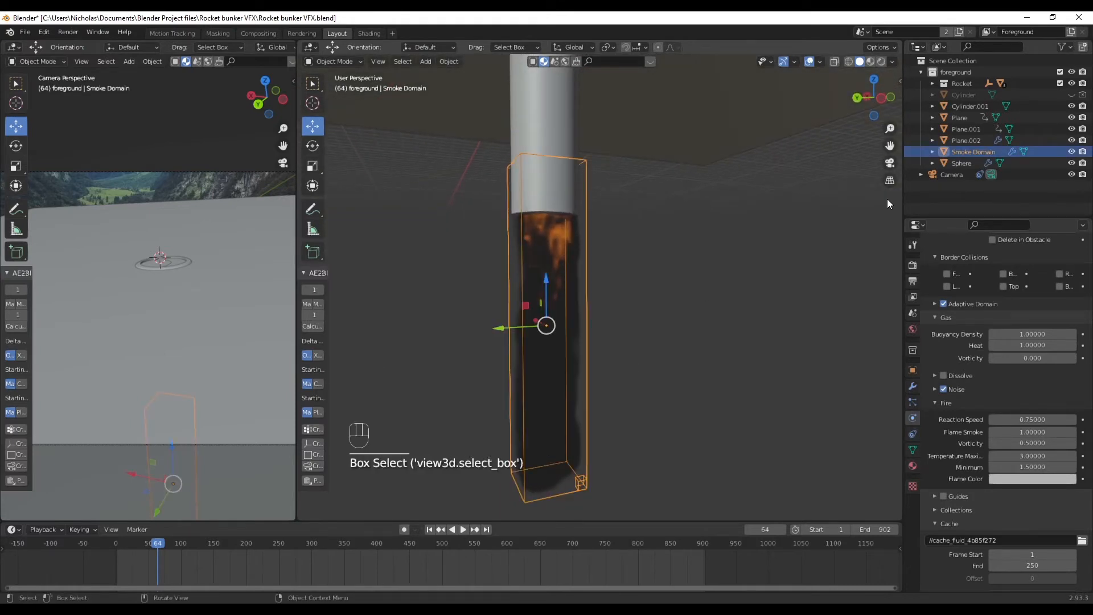
pyautogui.click(605, 217)
pyautogui.click(965, 163)
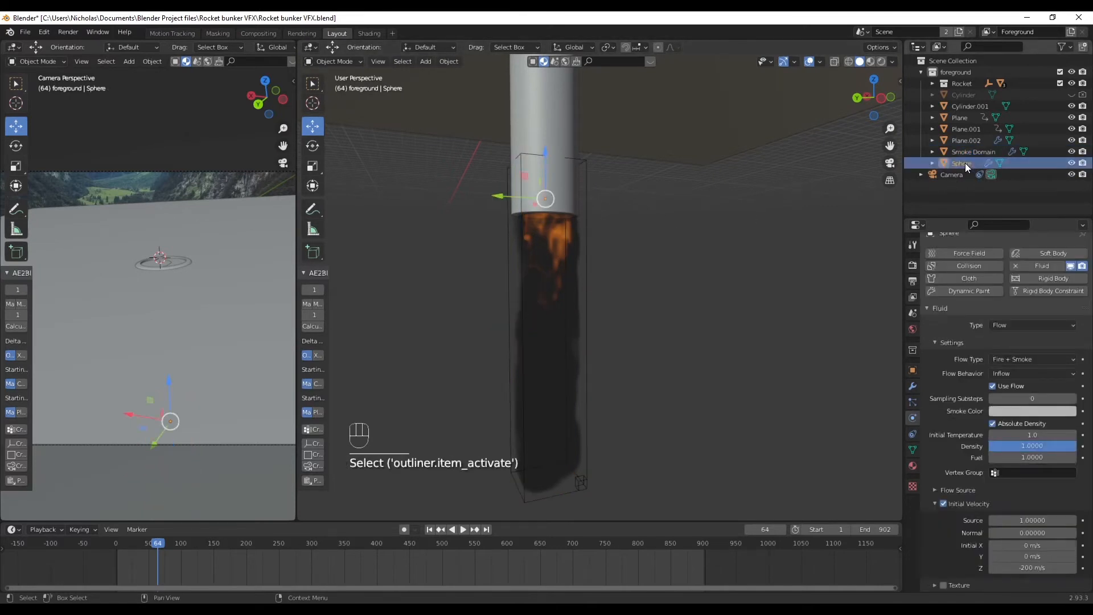
pyautogui.keyDown('ctrl'); pyautogui.click(965, 151); pyautogui.keyUp('ctrl')
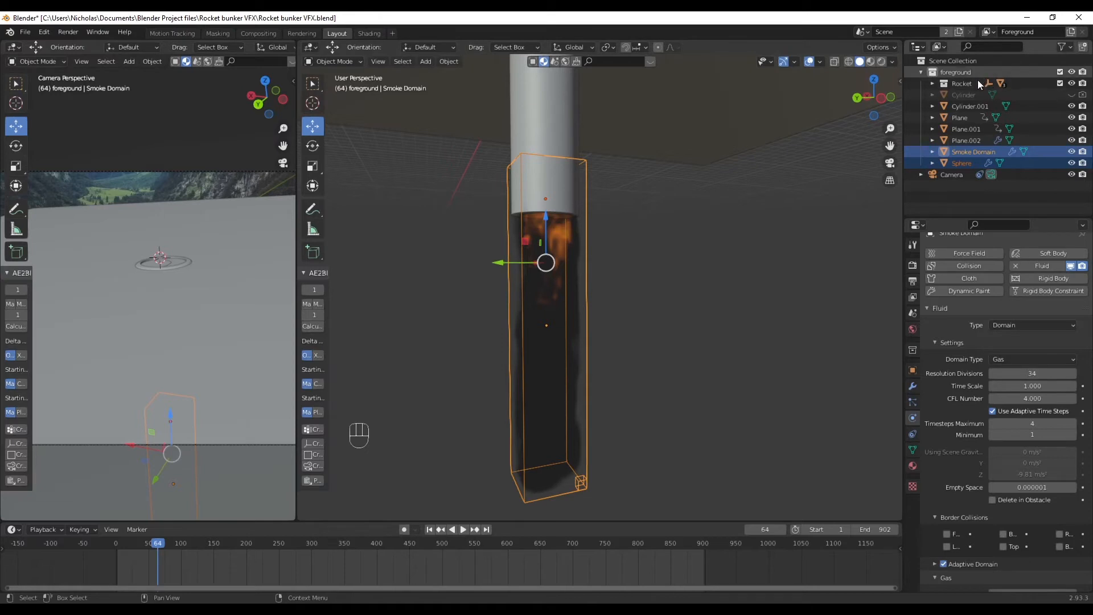
# - Switch the main viewport to Wireframe shading and examine the emitter sphere beneath the rocket engines
pyautogui.click(848, 62)
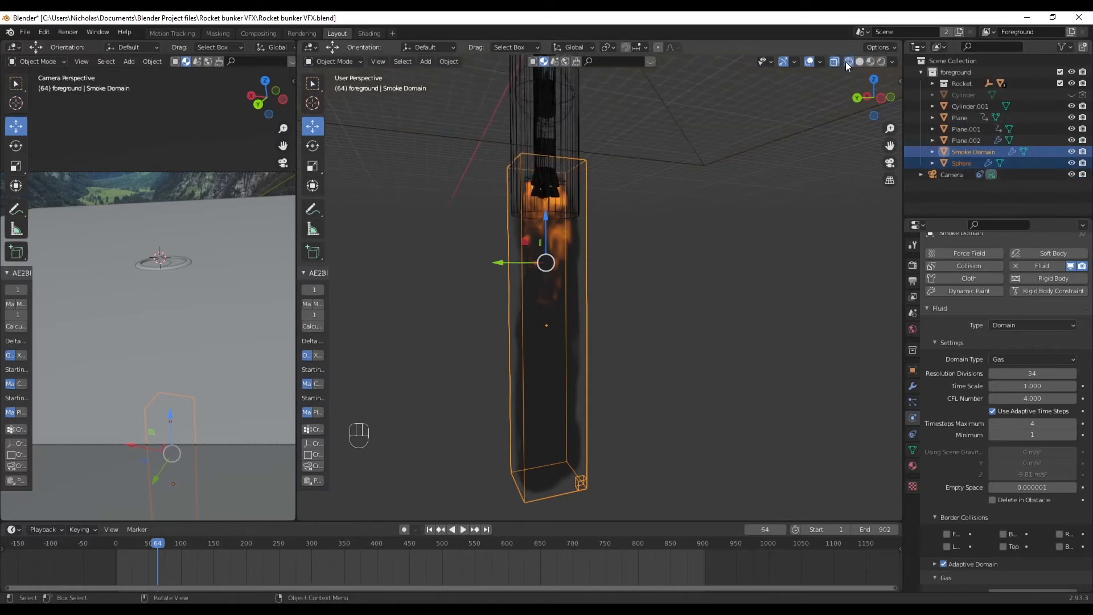
pyautogui.moveTo(642, 139)
pyautogui.mouseDown(button='middle')
pyautogui.moveTo(657, 200)
pyautogui.moveTo(639, 210)
pyautogui.mouseUp(button='middle')
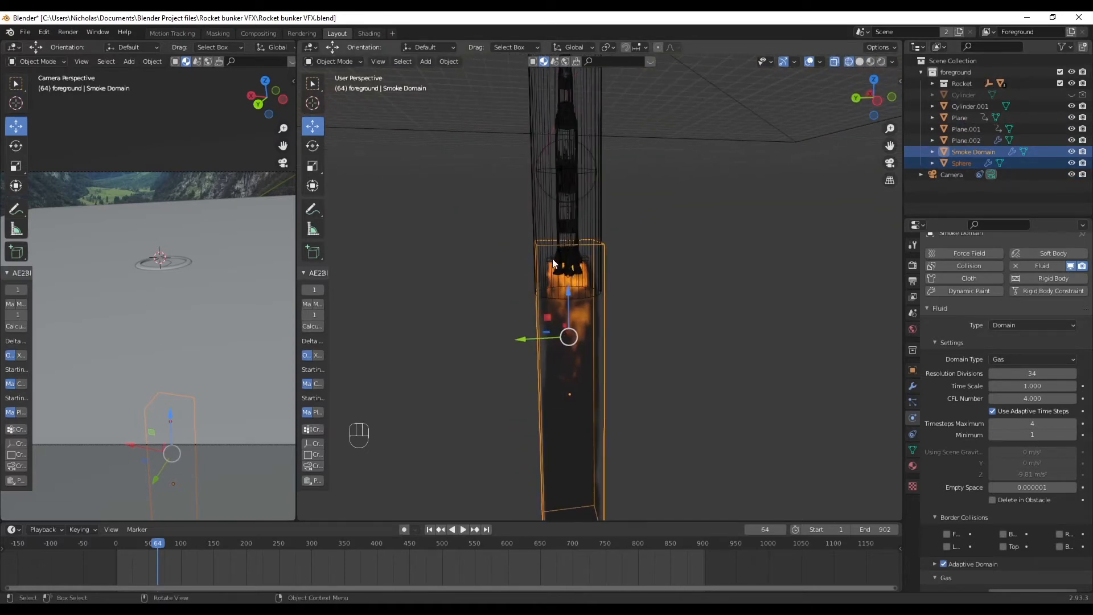
pyautogui.moveTo(570, 278)
pyautogui.mouseDown(button='middle')
pyautogui.moveTo(585, 267)
pyautogui.moveTo(563, 279)
pyautogui.mouseUp(button='middle')
pyautogui.scroll(3, 563, 279)
pyautogui.scroll(4, 562, 279)
pyautogui.moveTo(484, 243); pyautogui.dragTo(502, 211, button='middle')
pyautogui.scroll(-4, 515, 266)
pyautogui.scroll(5, 503, 211)
pyautogui.keyDown('shift'); pyautogui.moveTo(470, 146); pyautogui.dragTo(580, 247, button='middle'); pyautogui.keyUp('shift')
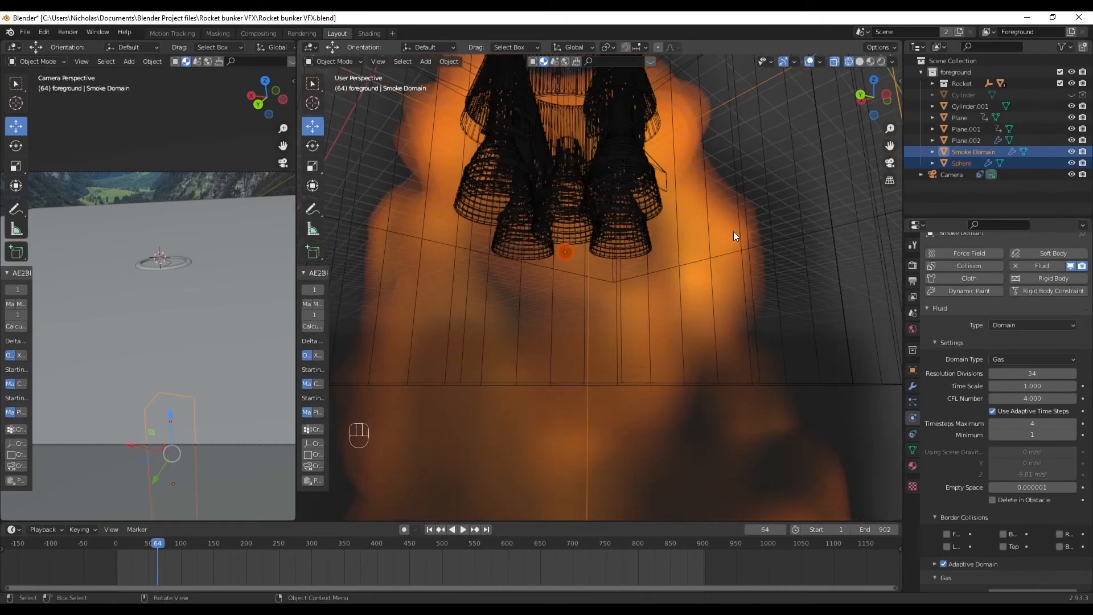
# - Hide the silo tube Cylinder.001 in the viewport
pyautogui.scroll(-8, 740, 281)
pyautogui.click(733, 299)
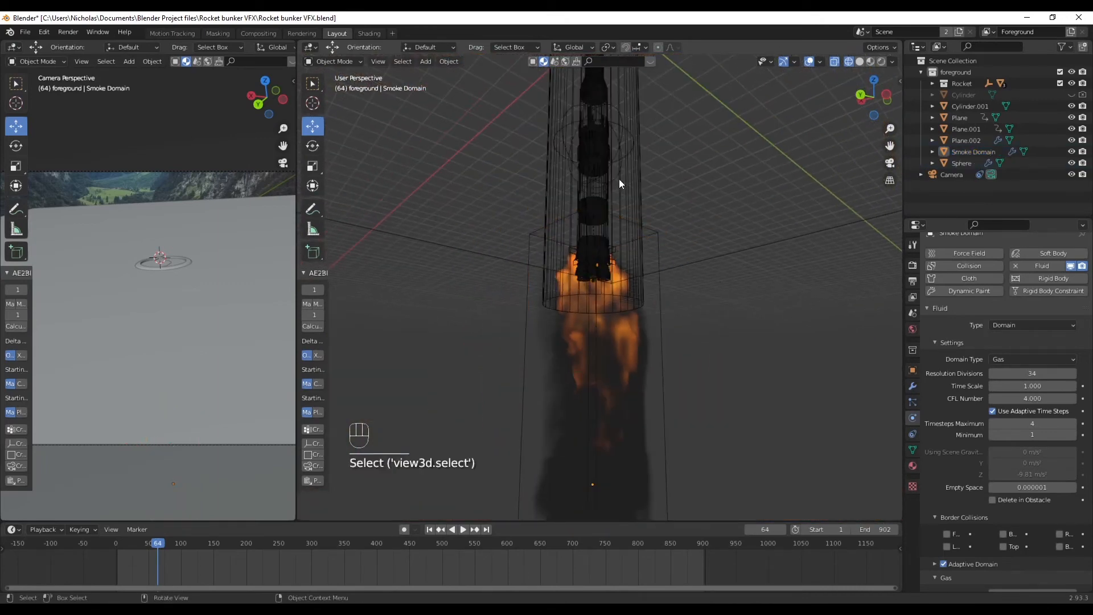
pyautogui.click(629, 182)
pyautogui.click(1071, 106)
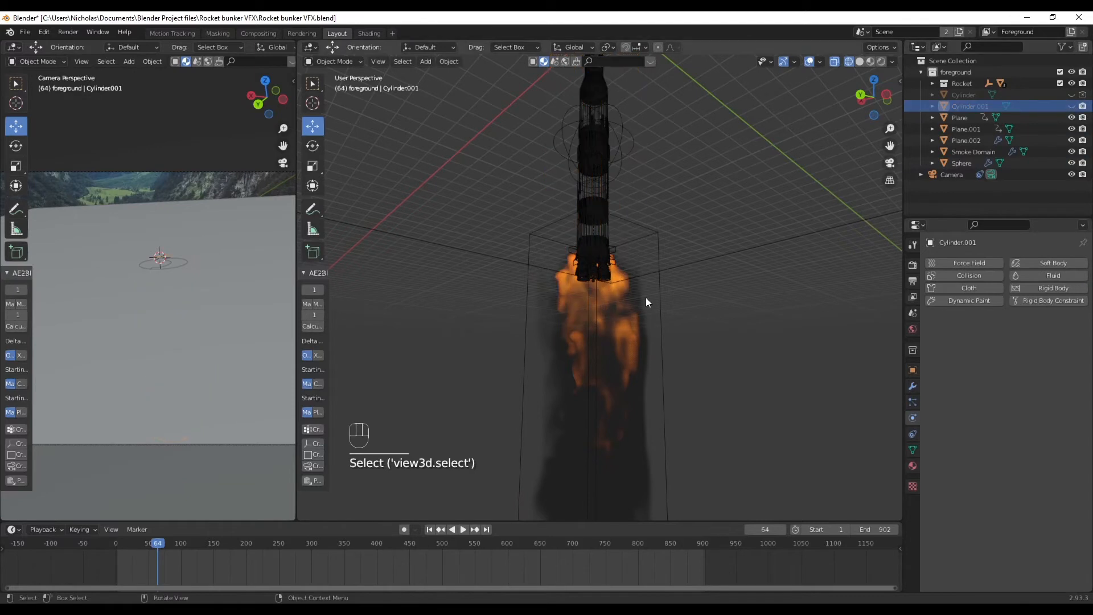
# - Select the emitter sphere below the engines together with the Smoke Domain
pyautogui.scroll(4, 709, 309)
pyautogui.click(579, 268)
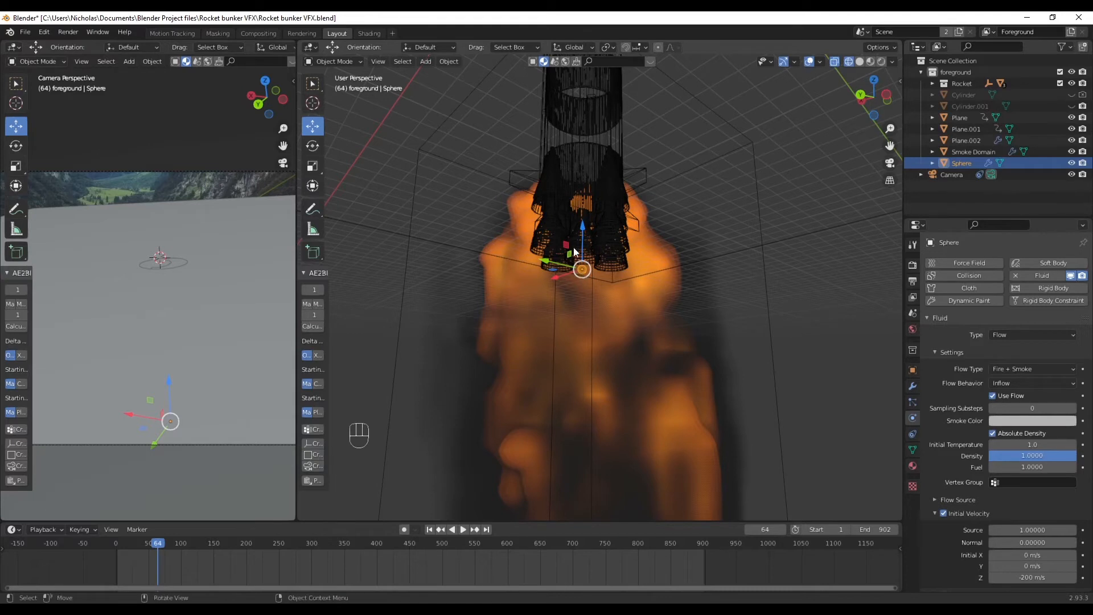
pyautogui.keyDown('shift'); pyautogui.click(767, 300); pyautogui.keyUp('shift')
pyautogui.moveTo(679, 276); pyautogui.dragTo(514, 503, button='middle')
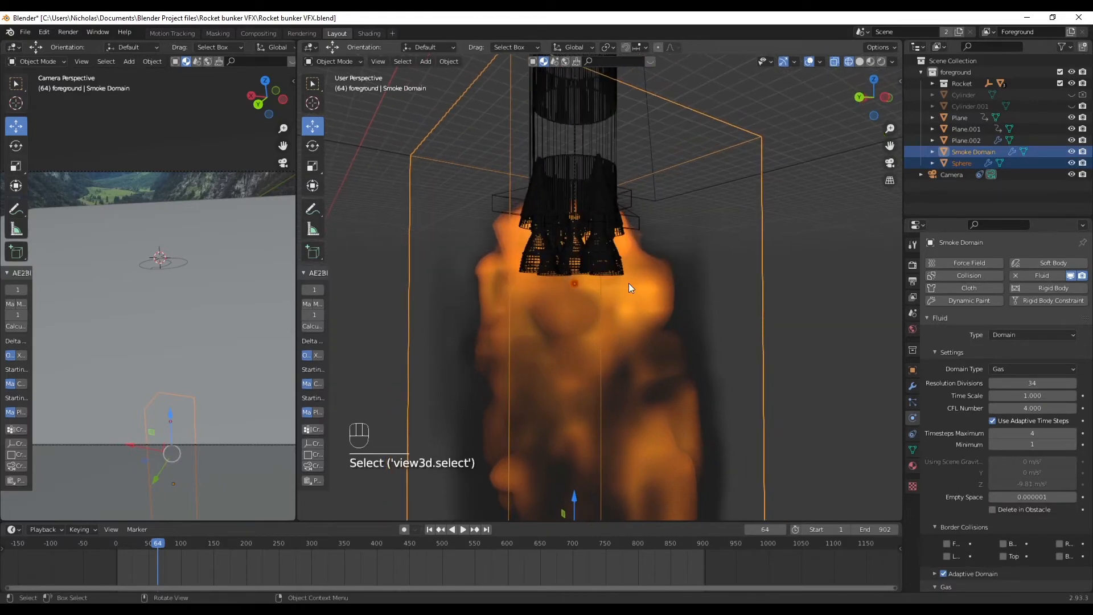
# - Move the smoke domain and sphere slightly down along Z beneath the rocket engines, and replay the simulation from the first frame
pyautogui.scroll(-1, 556, 240)
pyautogui.keyDown('shift'); pyautogui.moveTo(596, 339); pyautogui.dragTo(546, 213, button='middle'); pyautogui.keyUp('shift')
pyautogui.moveTo(548, 261); pyautogui.dragTo(535, 262, button='middle')
pyautogui.scroll(-3, 544, 233)
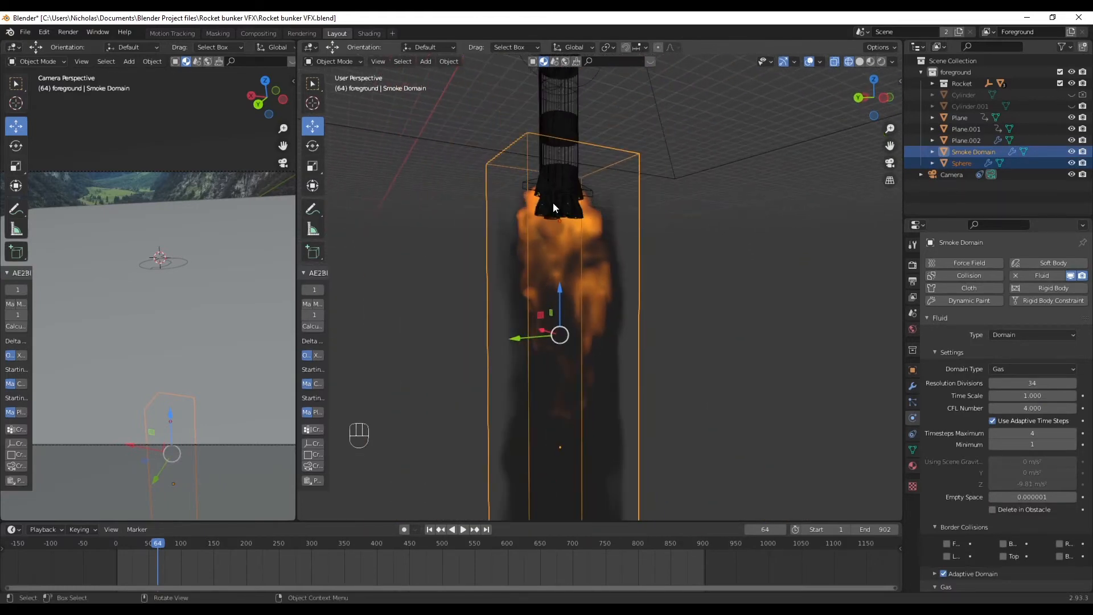
pyautogui.moveTo(552, 203); pyautogui.dragTo(543, 217, button='middle')
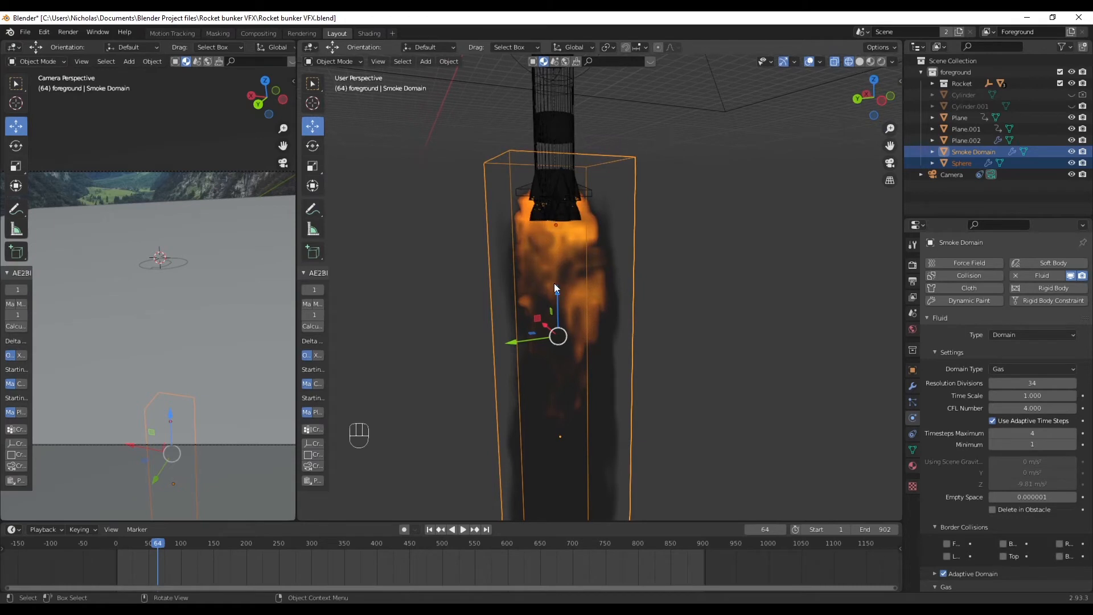
pyautogui.moveTo(558, 291); pyautogui.dragTo(558, 302)
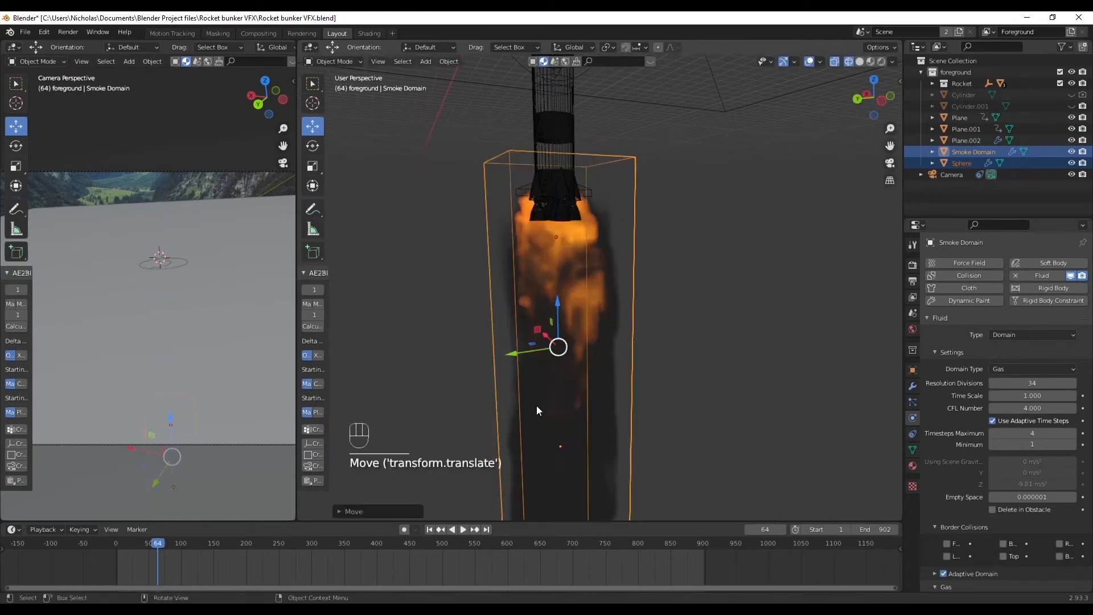
pyautogui.click(432, 530)
pyautogui.press('space')
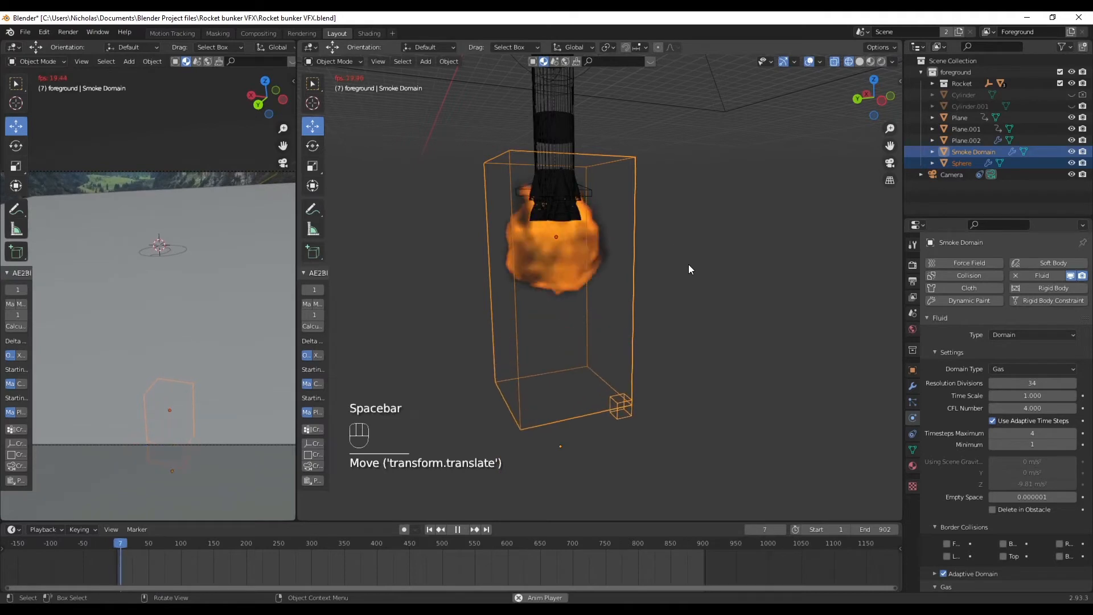
pyautogui.press('space')
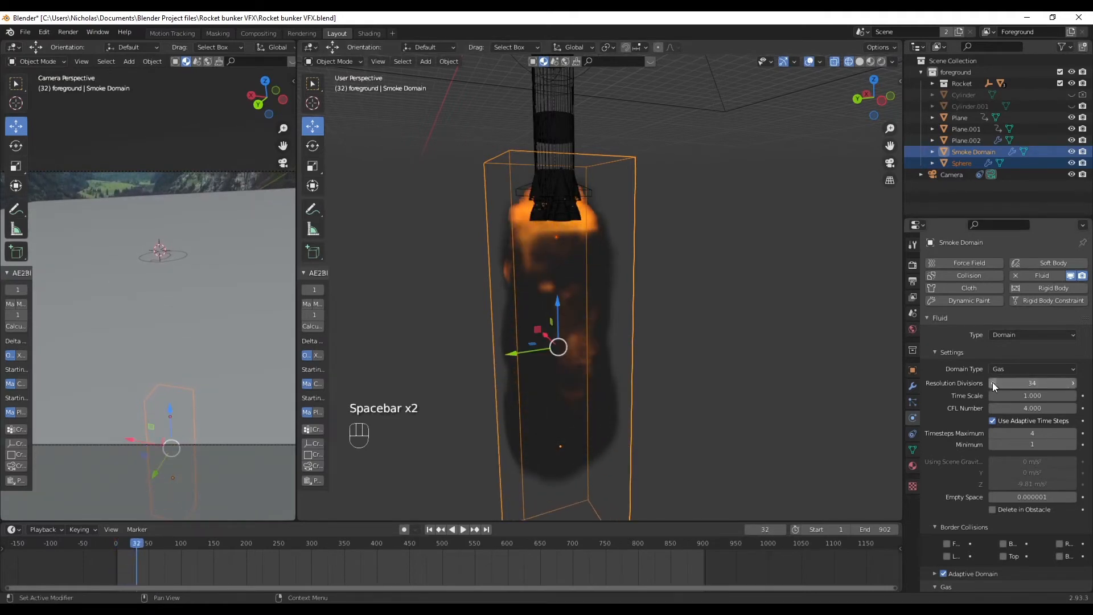
# - Set the smoke domain's resolution divisions to 32 and play the simulation again from the first frame
pyautogui.click(992, 382)
pyautogui.click(992, 382)
pyautogui.click(430, 530)
pyautogui.press('space')
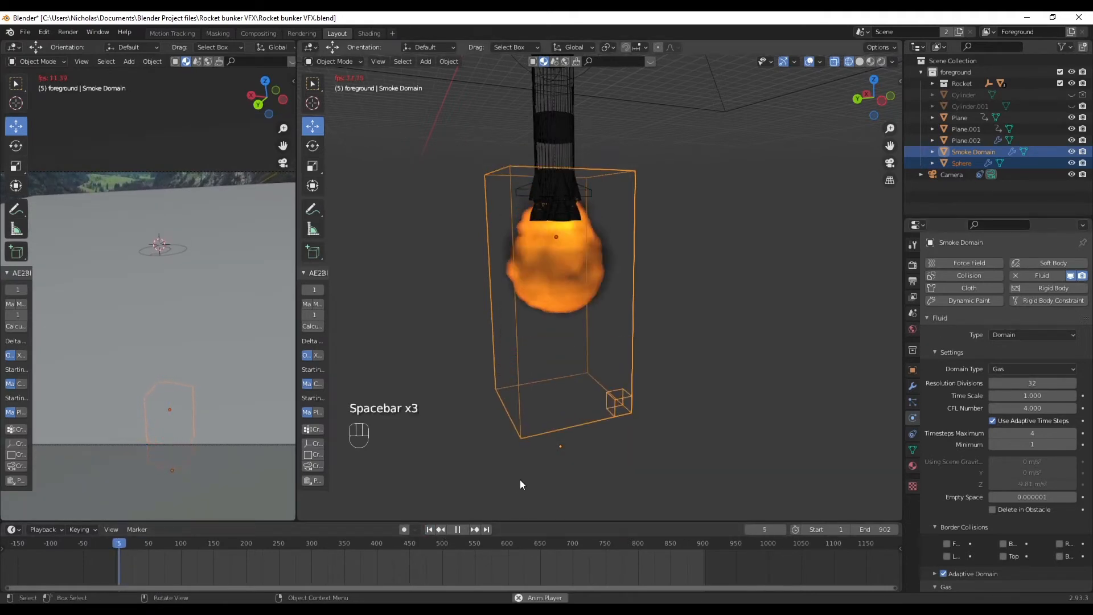
pyautogui.press('space')
# - Parent the smoke domain and sphere to the rocket's engine object using the Object parent type
pyautogui.scroll(5, 524, 128)
pyautogui.keyDown('shift'); pyautogui.moveTo(524, 128); pyautogui.dragTo(607, 351, button='middle'); pyautogui.keyUp('shift')
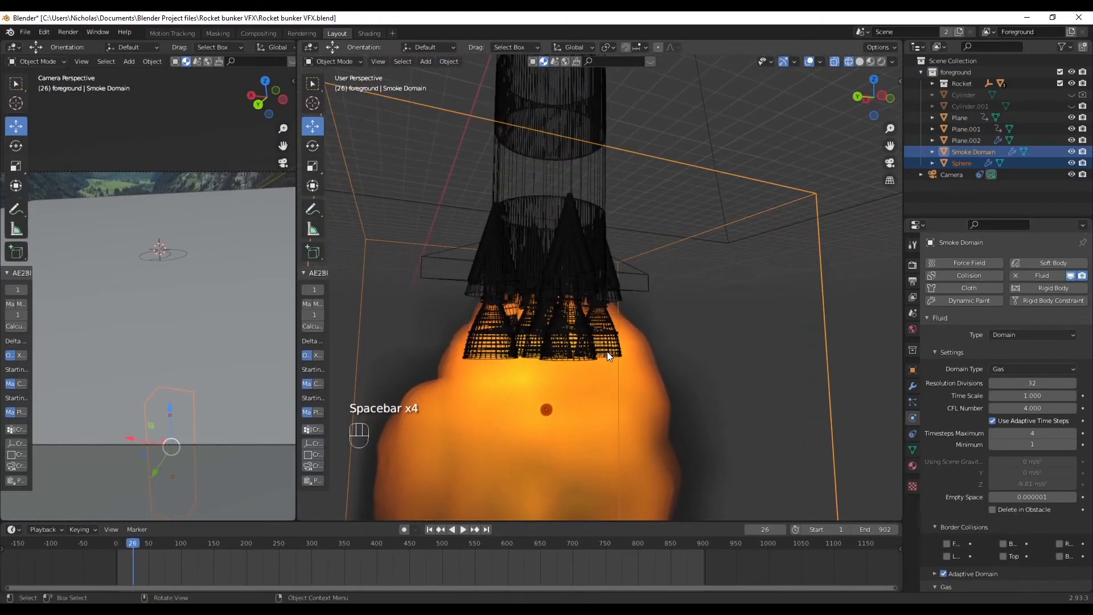
pyautogui.scroll(4, 607, 351)
pyautogui.moveTo(541, 402); pyautogui.dragTo(565, 370, button='middle')
pyautogui.press('shift')
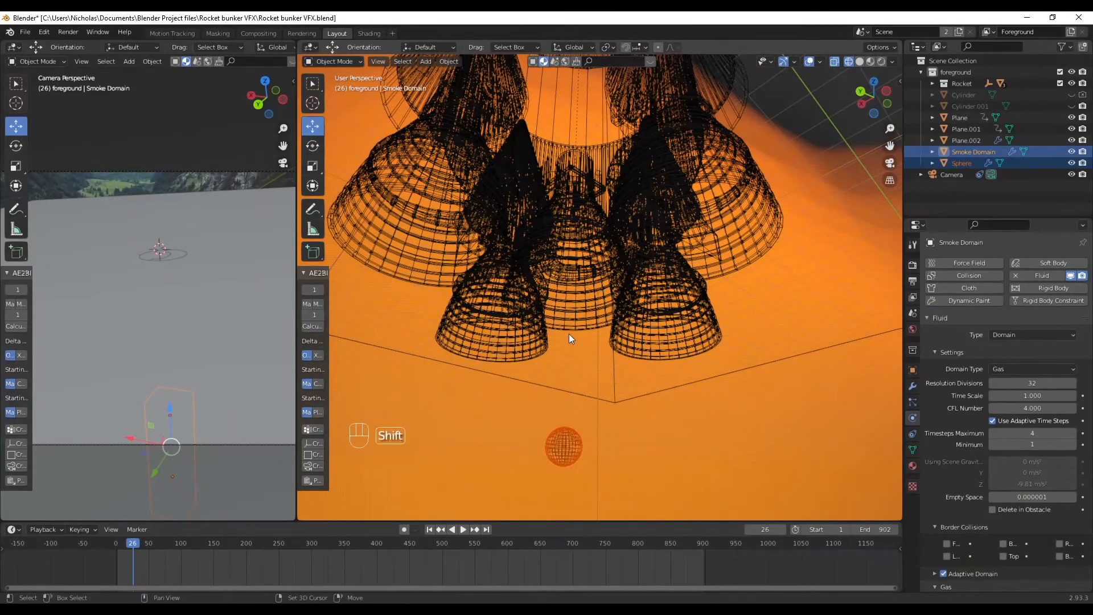
pyautogui.keyDown('shift'); pyautogui.click(573, 329); pyautogui.keyUp('shift')
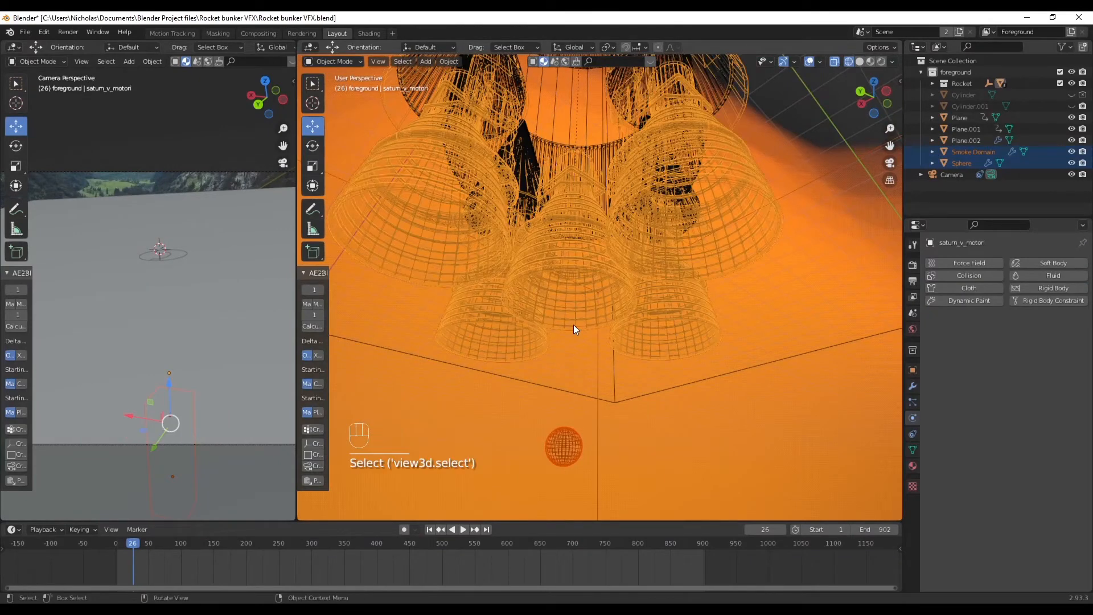
pyautogui.rightClick(571, 323)
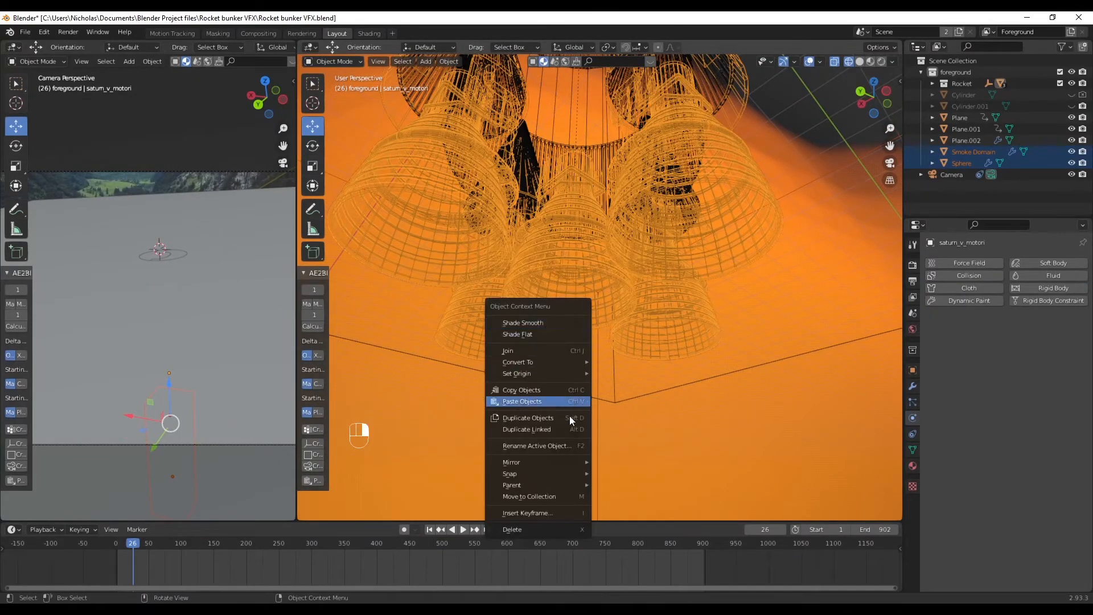
pyautogui.moveTo(551, 487)
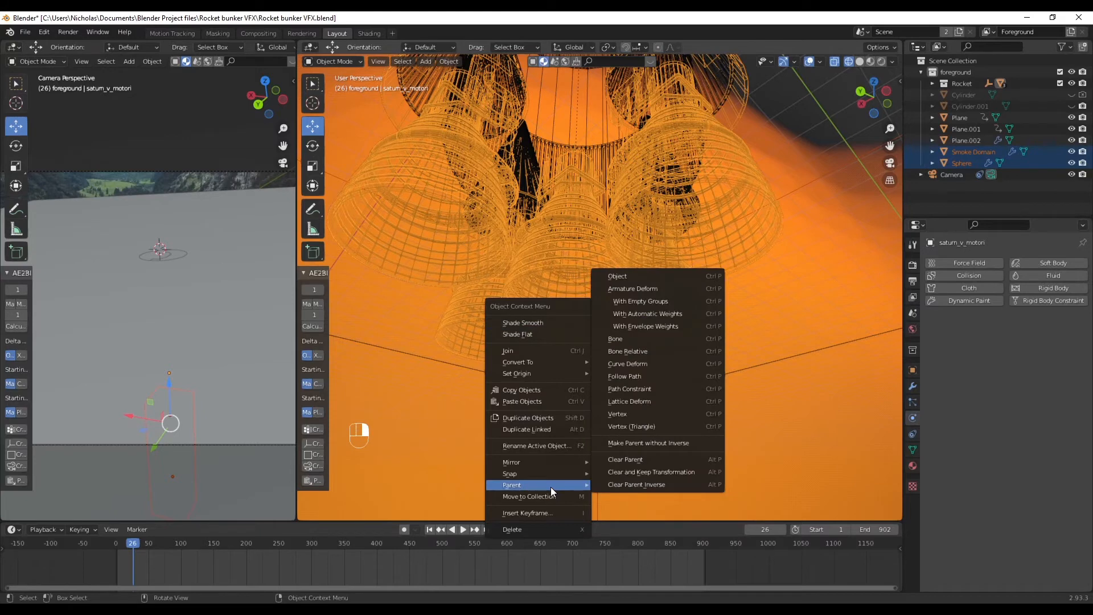
pyautogui.click(631, 277)
# - Play the animation from frame 1 to check how the smoke domain and fire follow the rocket, and return to the first frame
pyautogui.scroll(-10, 564, 289)
pyautogui.click(716, 361)
pyautogui.click(429, 529)
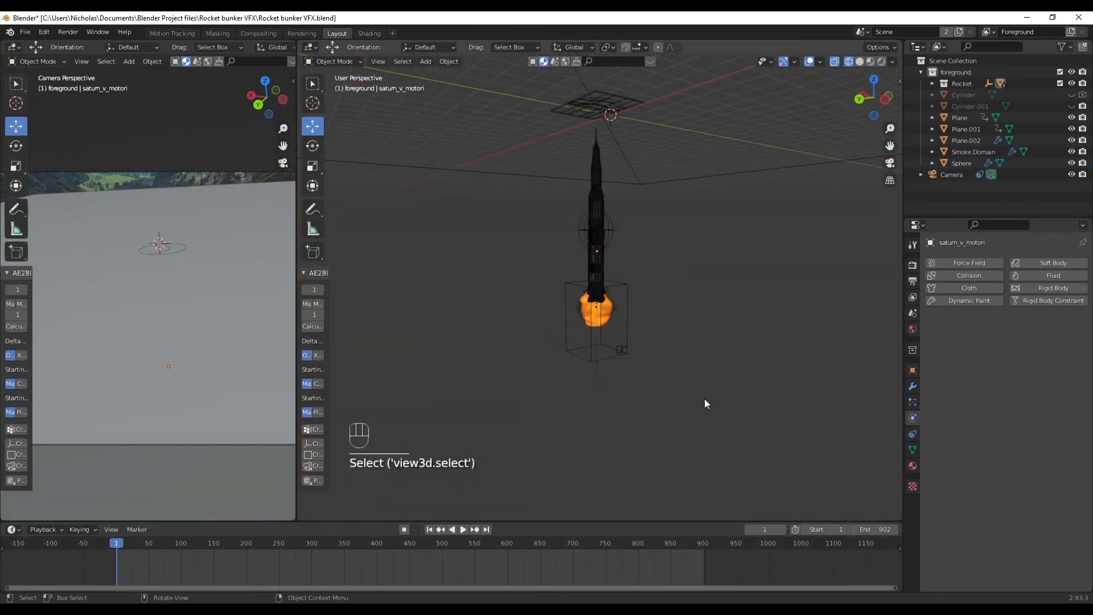
pyautogui.moveTo(714, 365); pyautogui.dragTo(658, 375, button='middle')
pyautogui.press('space')
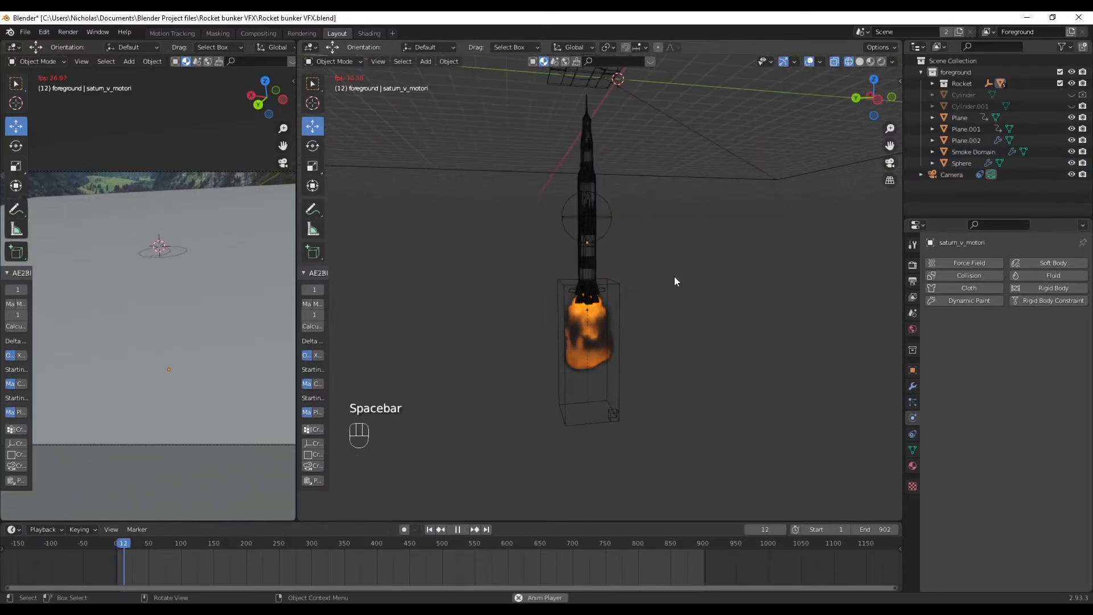
pyautogui.scroll(-3, 696, 340)
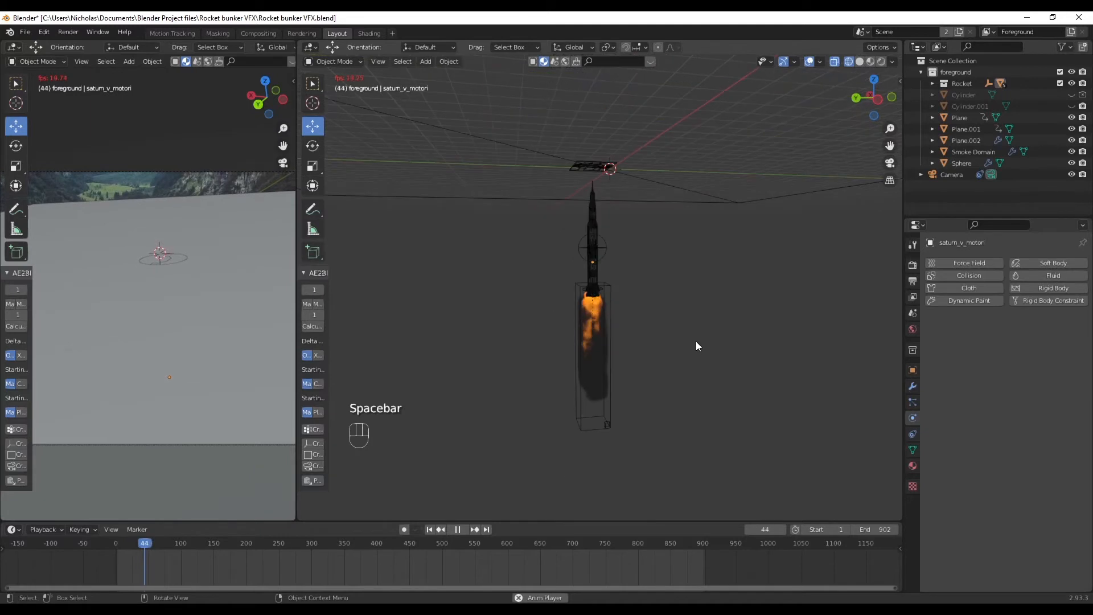
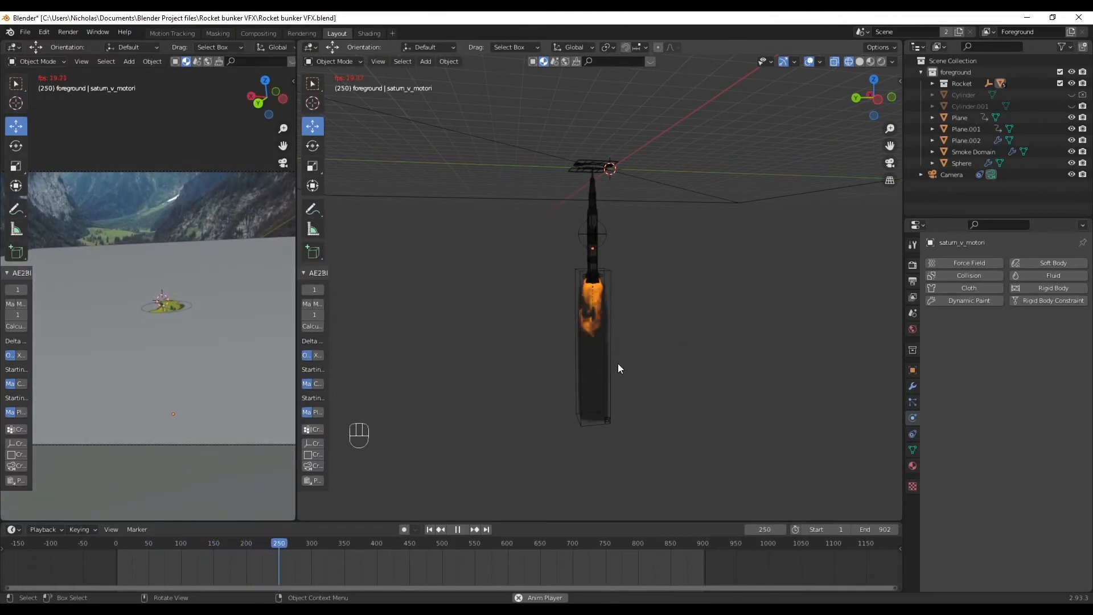
pyautogui.press('space')
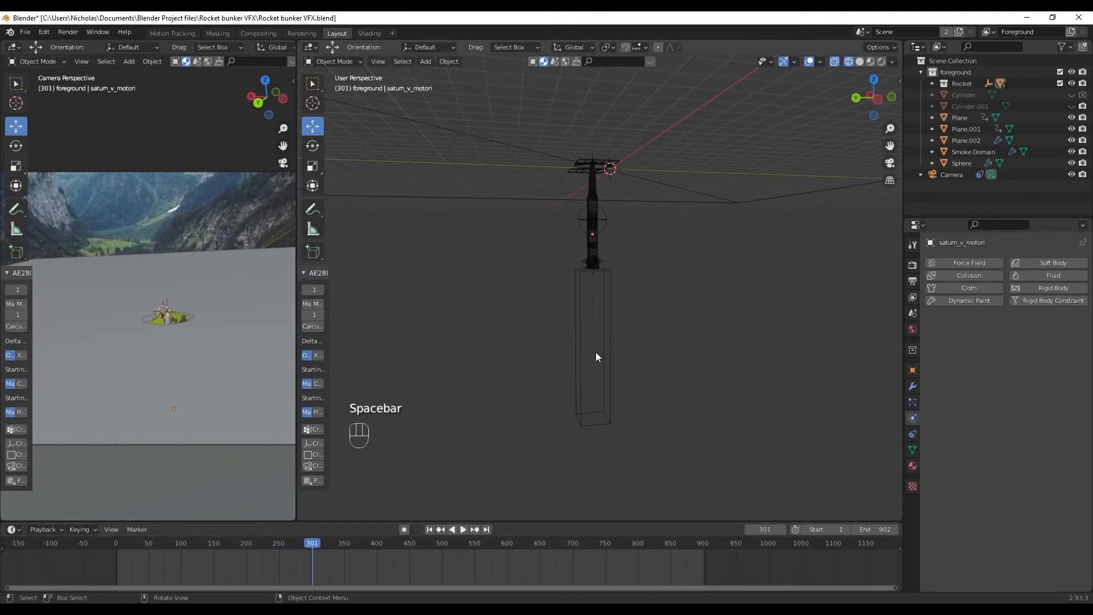
pyautogui.click(431, 530)
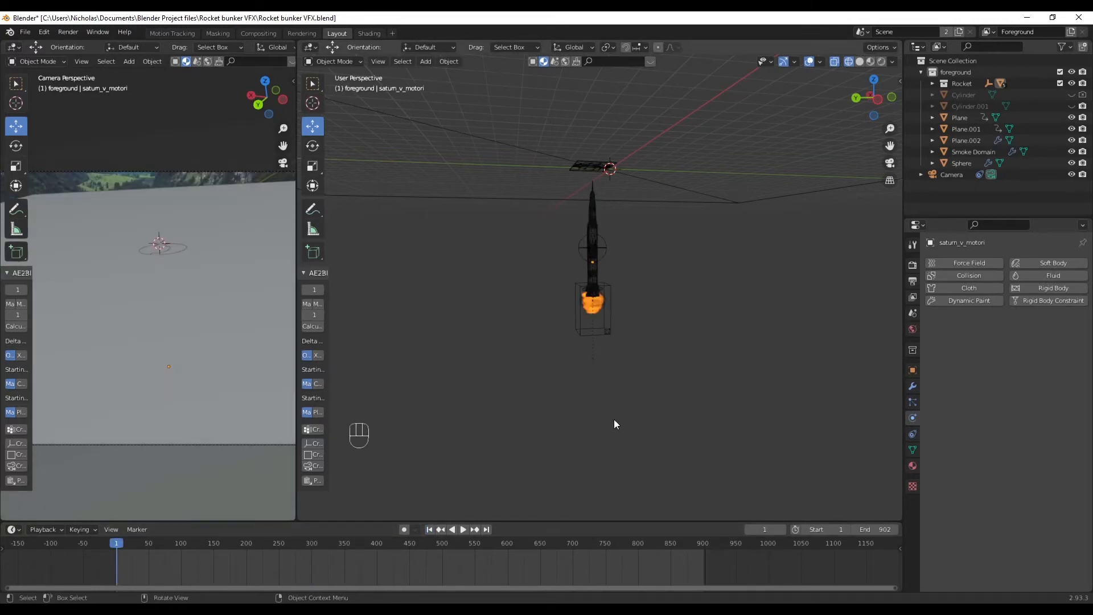
# - Select the smoke domain and inspect its fluid cache folder path in the file browser without choosing another folder
pyautogui.click(585, 329)
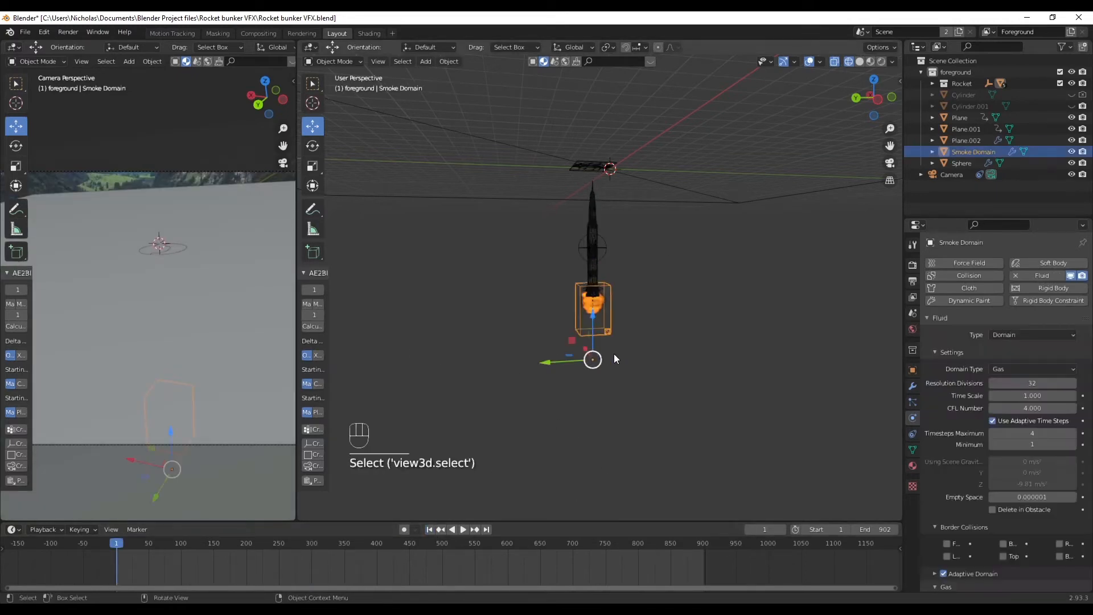
pyautogui.scroll(-5, 1006, 408)
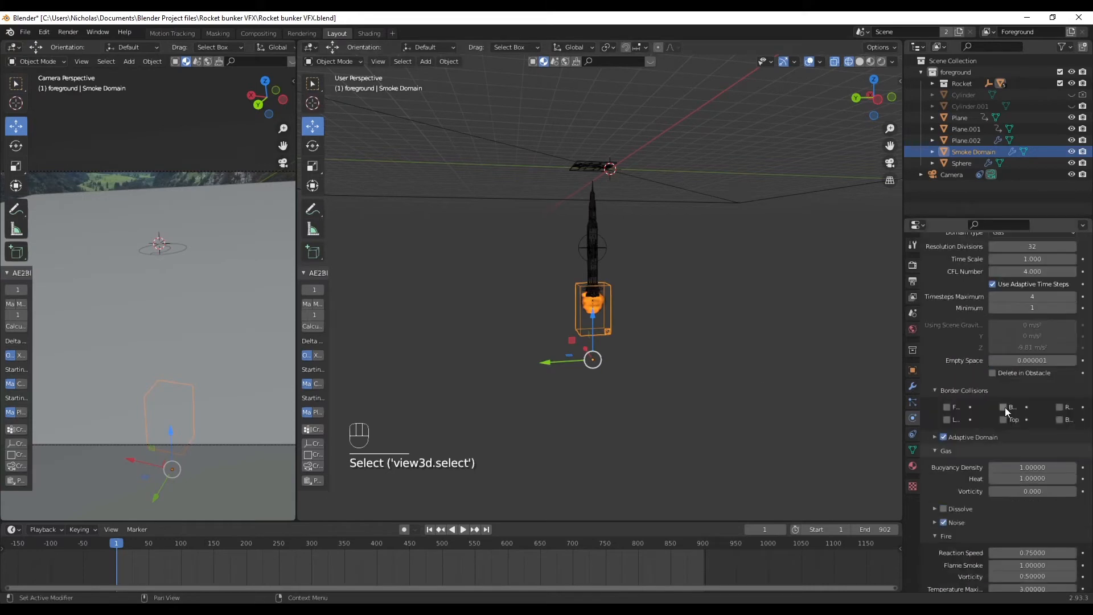
pyautogui.scroll(-8, 992, 467)
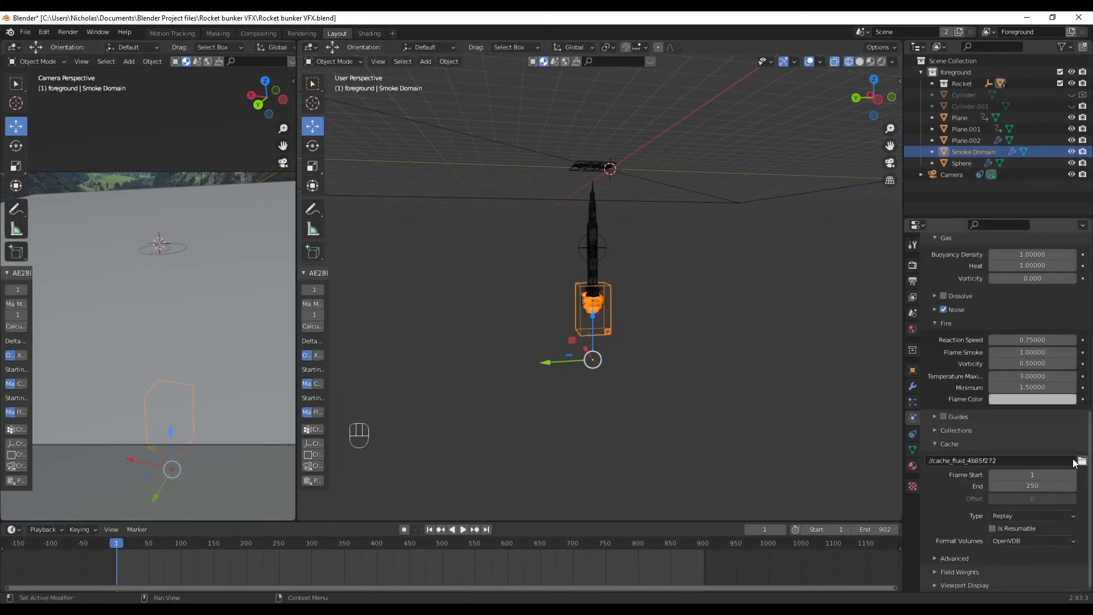
pyautogui.click(1082, 461)
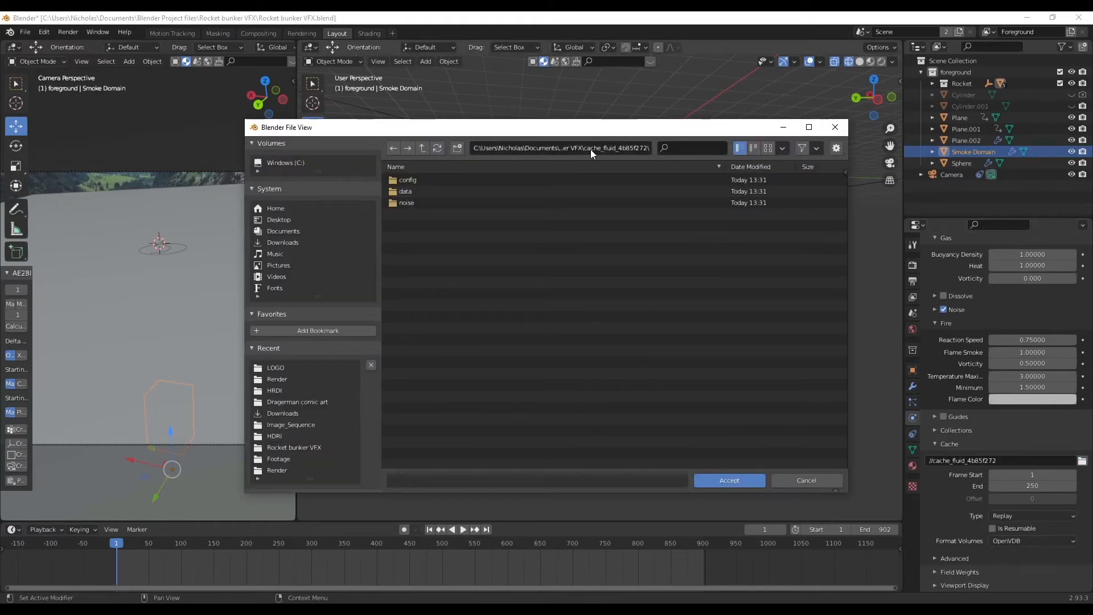
pyautogui.click(558, 149)
pyautogui.moveTo(559, 148); pyautogui.dragTo(652, 146)
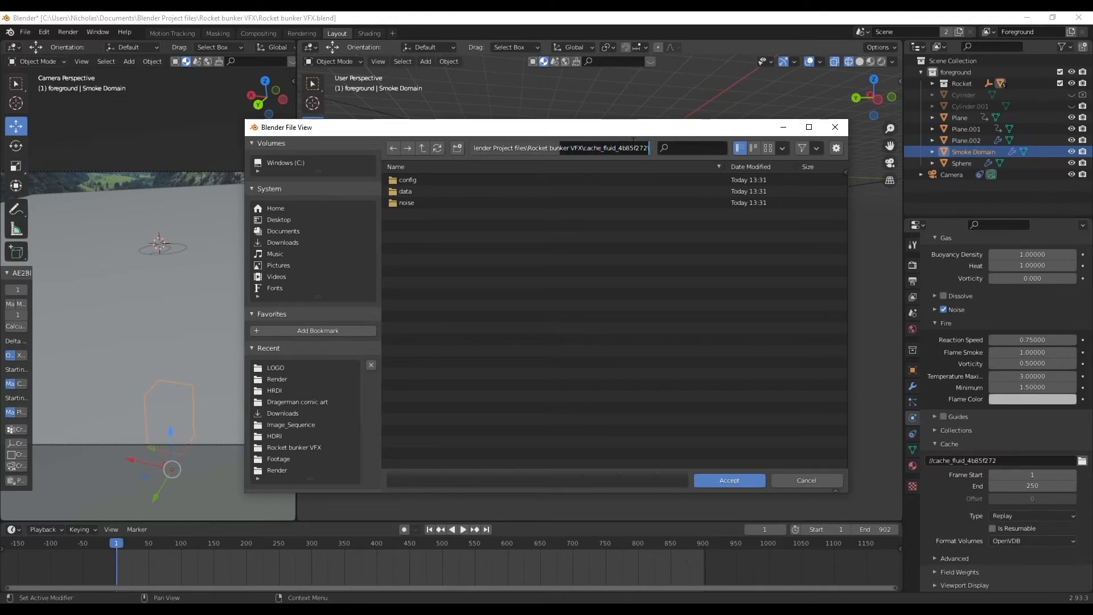
pyautogui.click(533, 148)
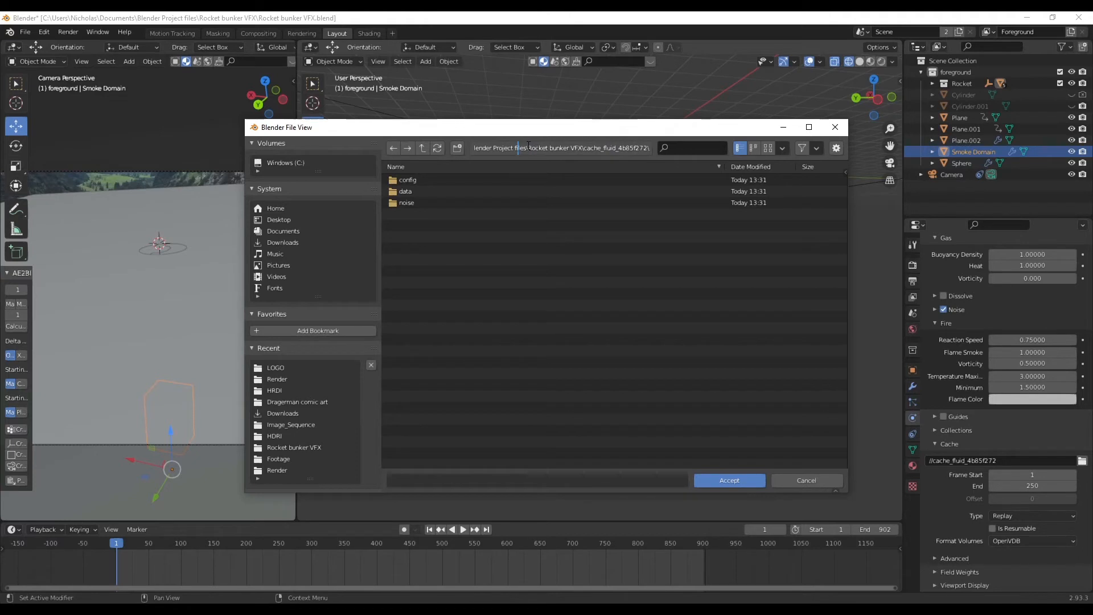
pyautogui.moveTo(548, 149); pyautogui.dragTo(588, 148)
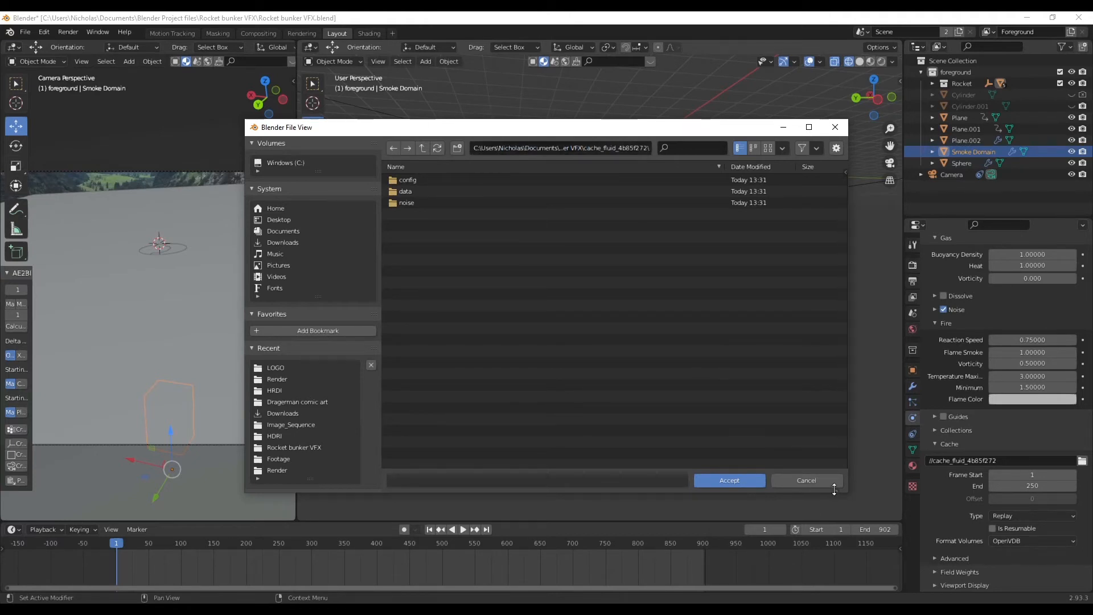
pyautogui.click(814, 480)
# - Set the smoke domain's cache type to All and make the bake resumable
pyautogui.click(1051, 517)
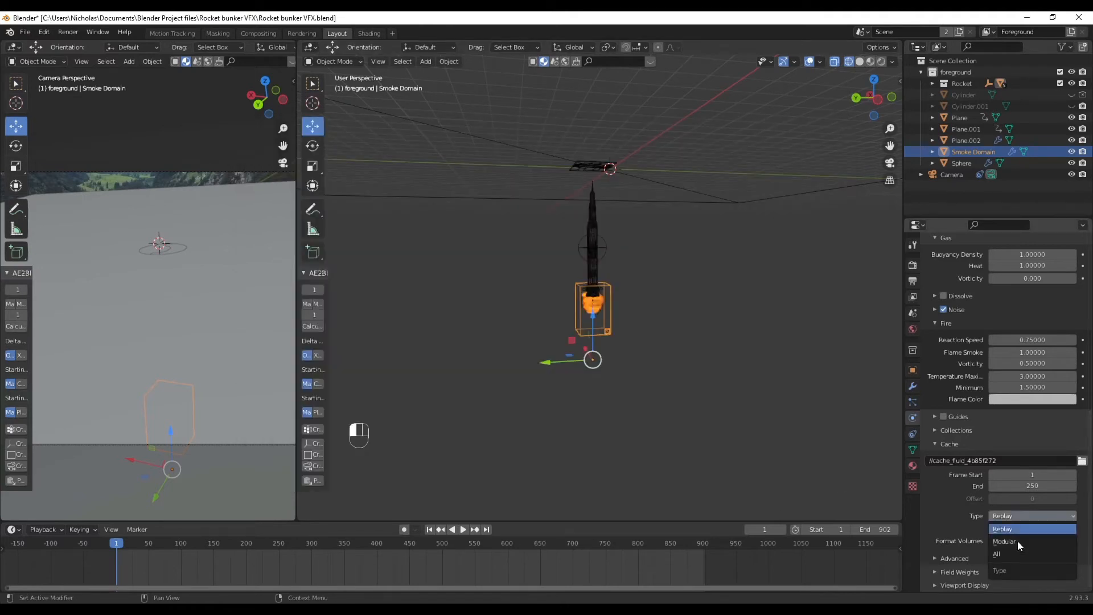
pyautogui.click(1014, 555)
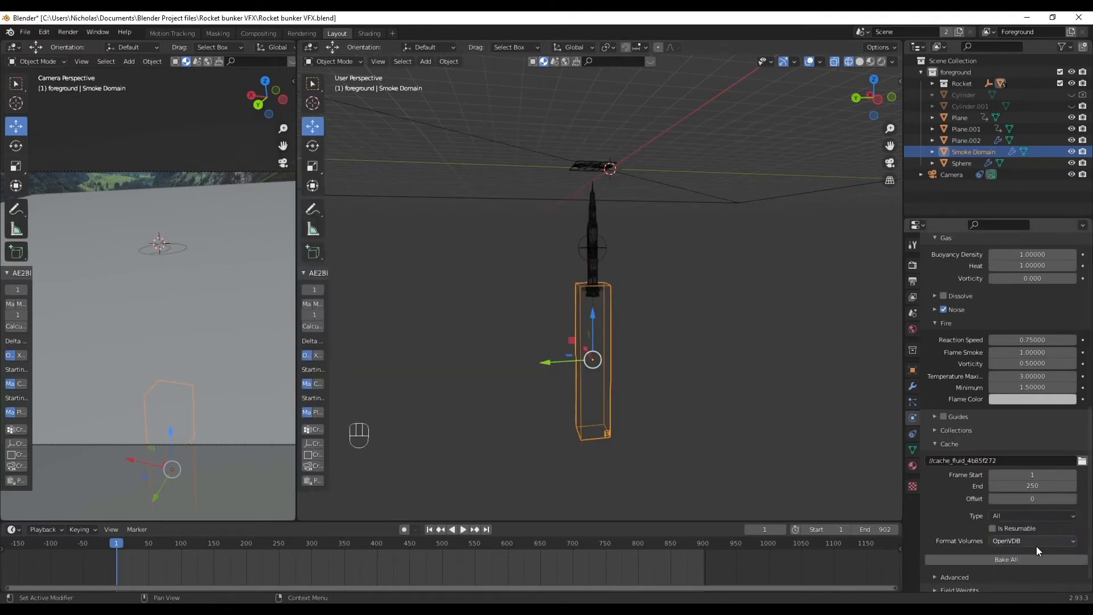
pyautogui.scroll(-1, 1043, 547)
pyautogui.click(1036, 521)
pyautogui.click(1034, 519)
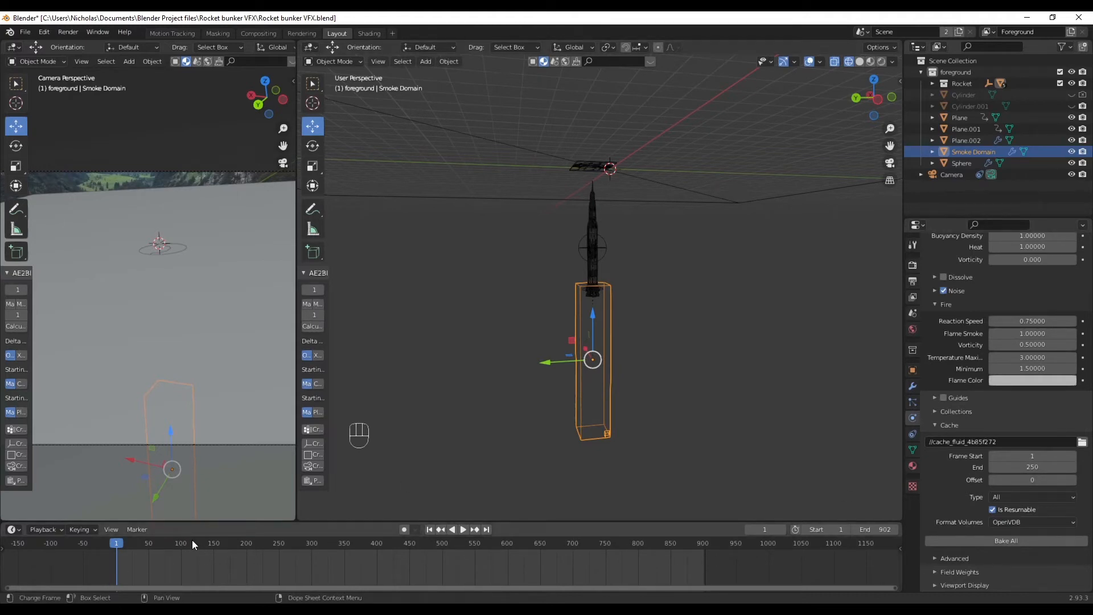
# - Set the fluid cache range to start at frame 250 and end at frame 902, and bake the whole simulation
pyautogui.moveTo(140, 540); pyautogui.dragTo(452, 543)
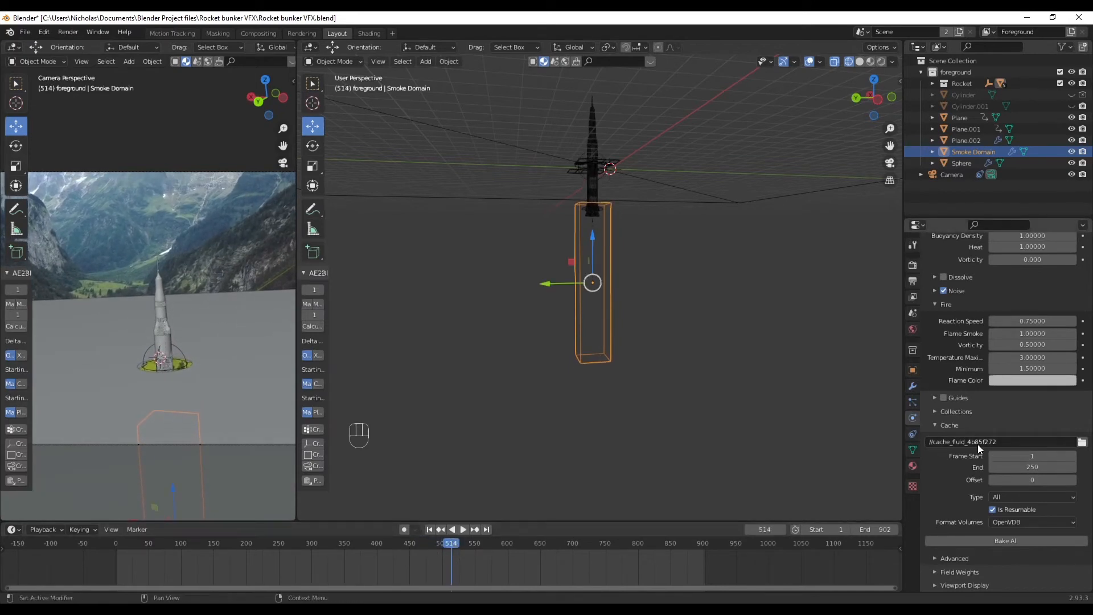
pyautogui.click(1057, 456)
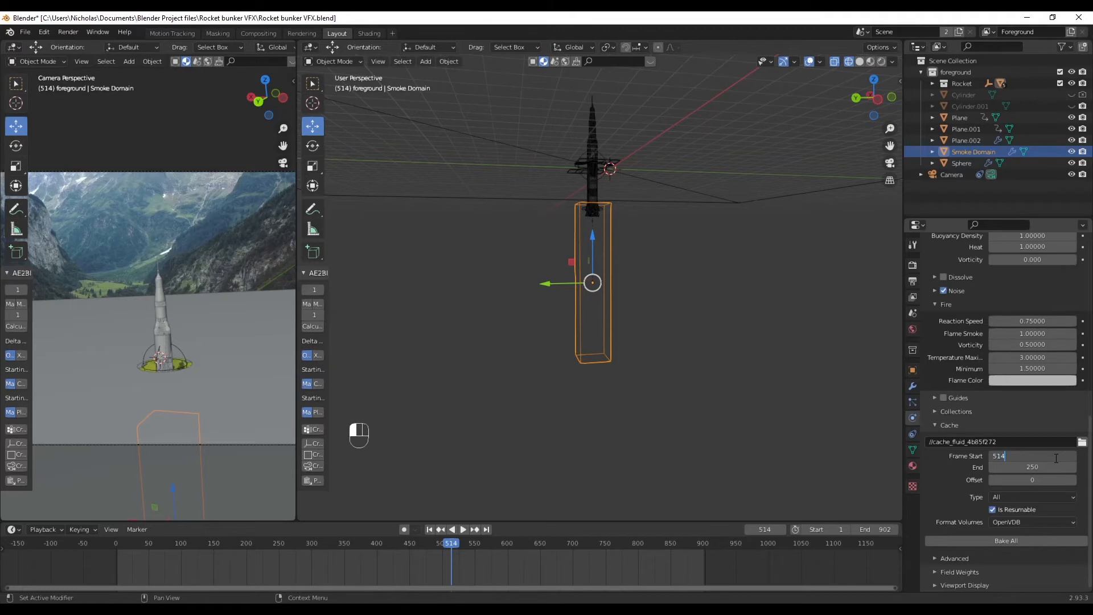
pyautogui.press('Return')
pyautogui.click(1036, 467)
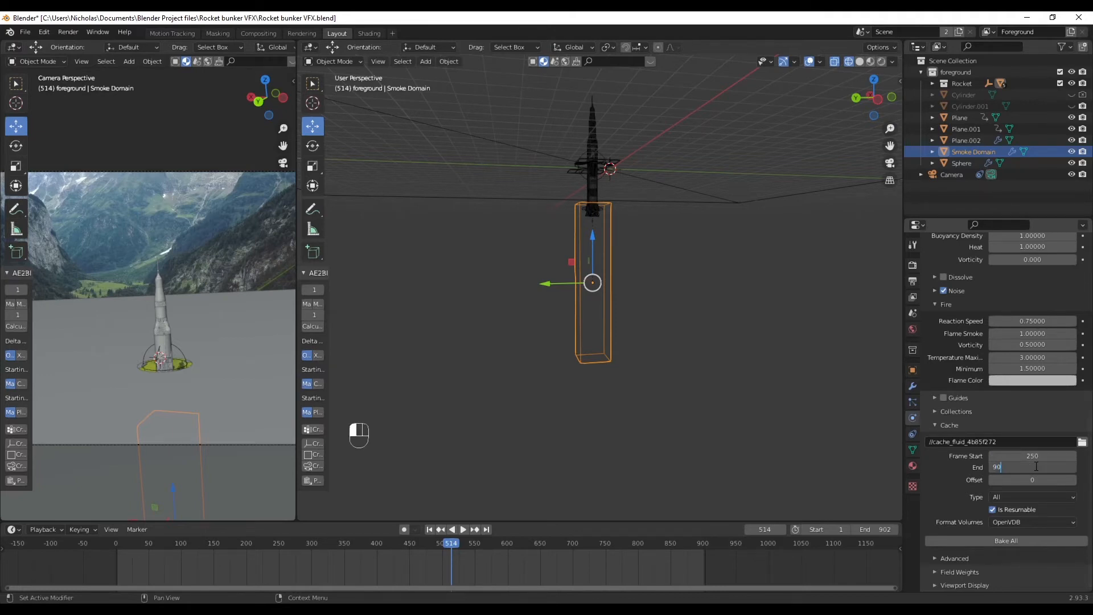
pyautogui.press('Return')
pyautogui.click(1022, 540)
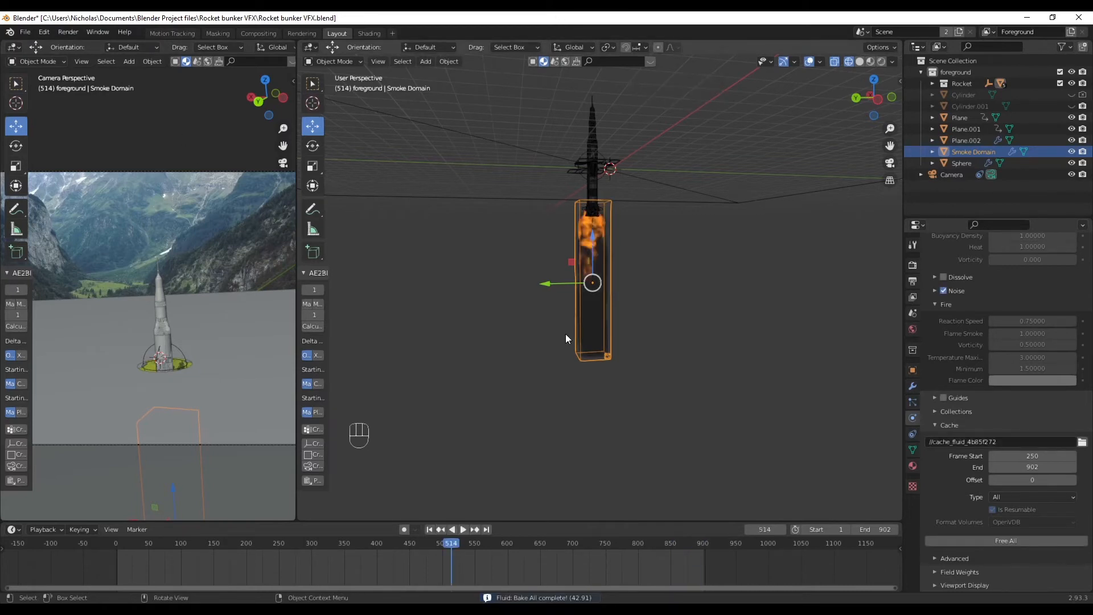
# - Scrub the baked simulation and play it from the first frame to review the rocket's exhaust during the launch
pyautogui.click(420, 544)
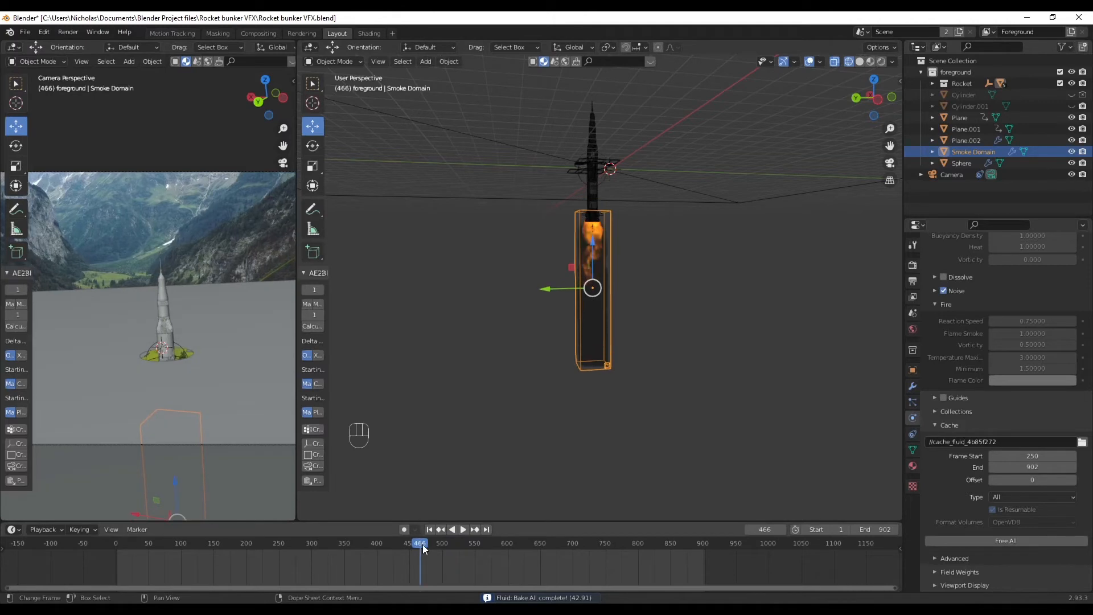
pyautogui.click(245, 544)
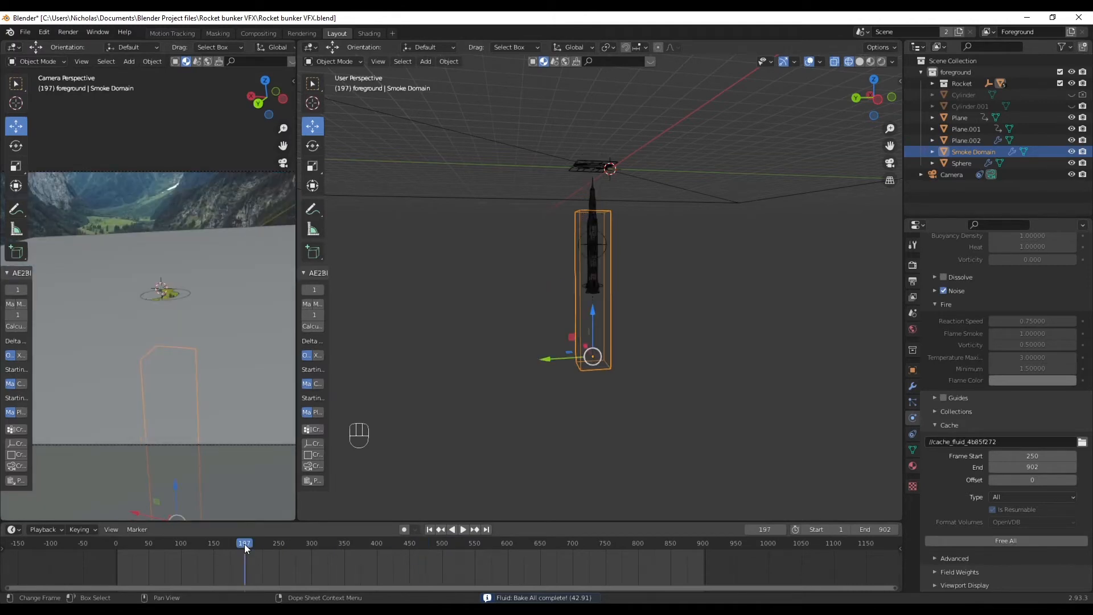
pyautogui.click(429, 528)
pyautogui.press('space')
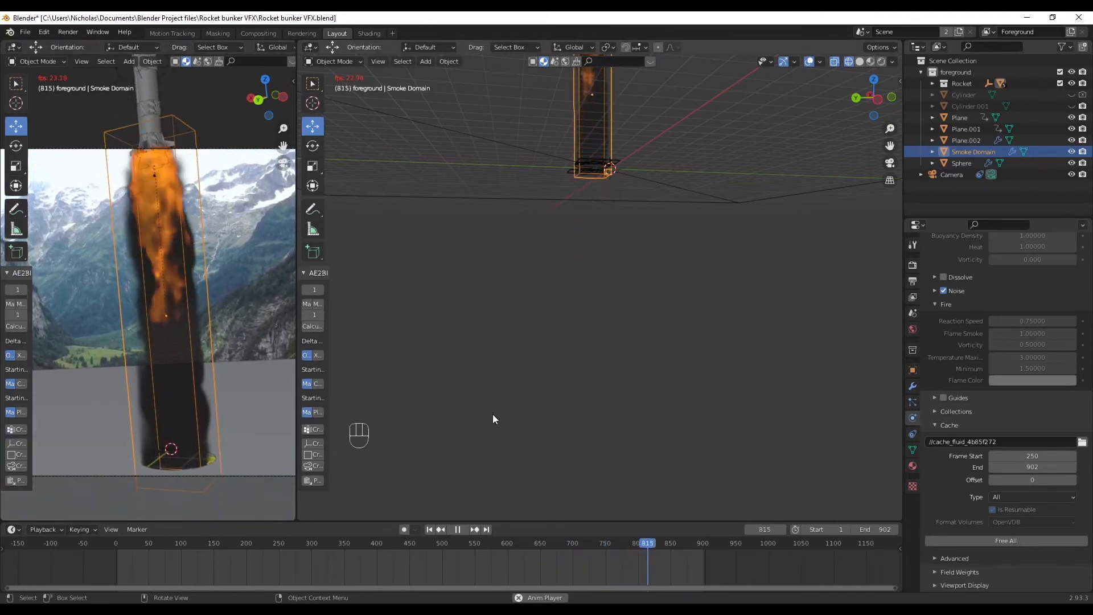
pyautogui.press('space')
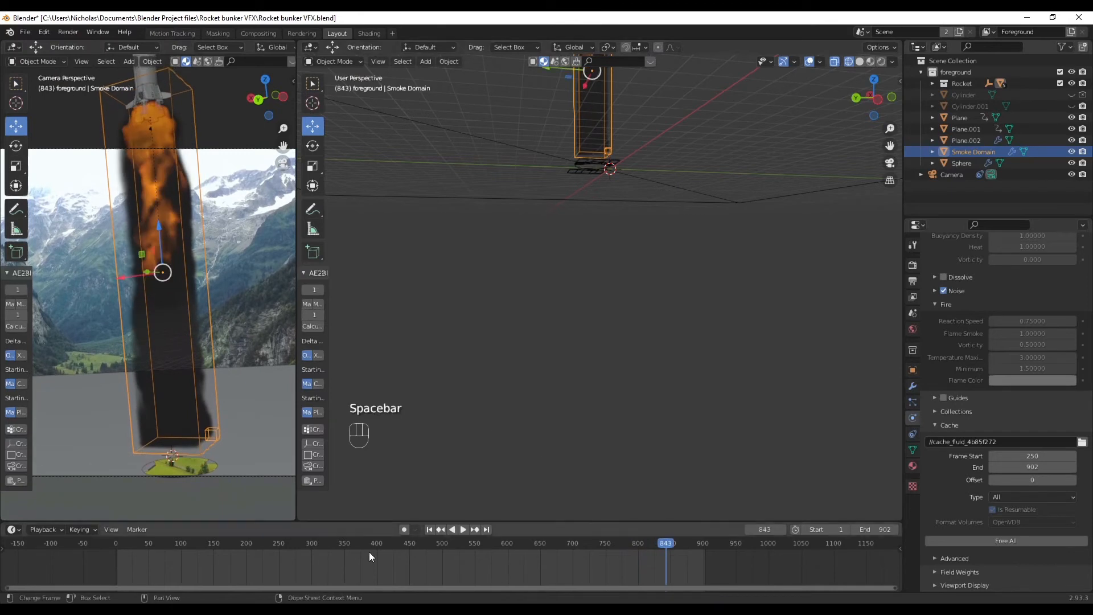
# - Return to the first frame, then scrub to frame 381 to examine the baked exhaust below the rocket
pyautogui.click(430, 529)
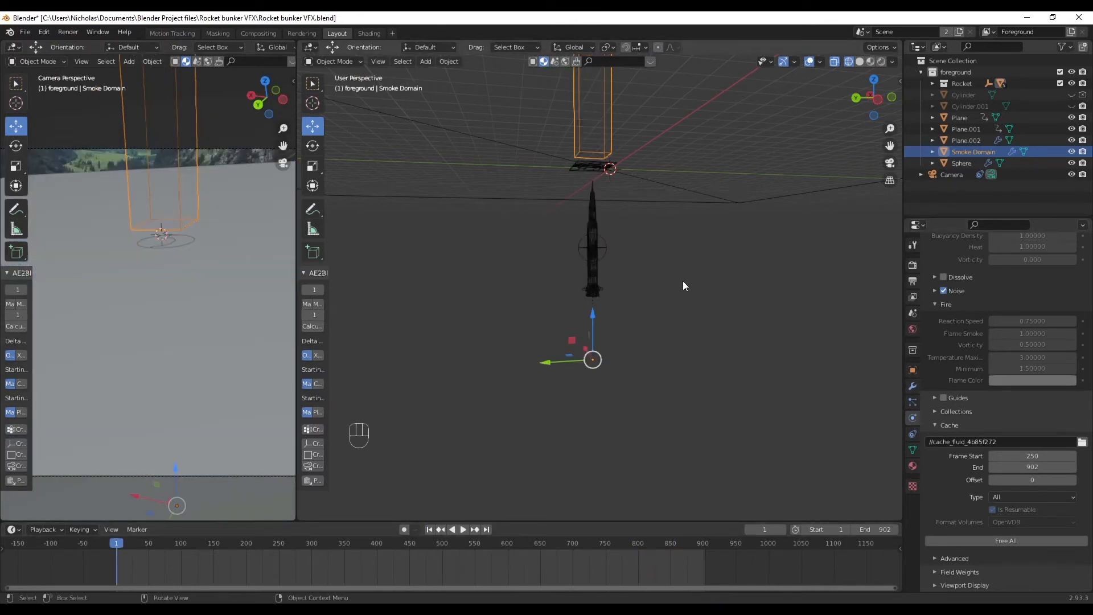
pyautogui.click(428, 532)
pyautogui.scroll(2, 692, 286)
pyautogui.click(750, 305)
pyautogui.moveTo(756, 309); pyautogui.dragTo(753, 327, button='middle')
pyautogui.keyDown('shift'); pyautogui.moveTo(715, 244); pyautogui.dragTo(711, 351, button='middle'); pyautogui.keyUp('shift')
pyautogui.scroll(-4, 712, 351)
pyautogui.moveTo(256, 545); pyautogui.dragTo(364, 545)
# - Free the smoke domain's baked cache, return to the first frame and set the cache's start frame to 1
pyautogui.click(997, 539)
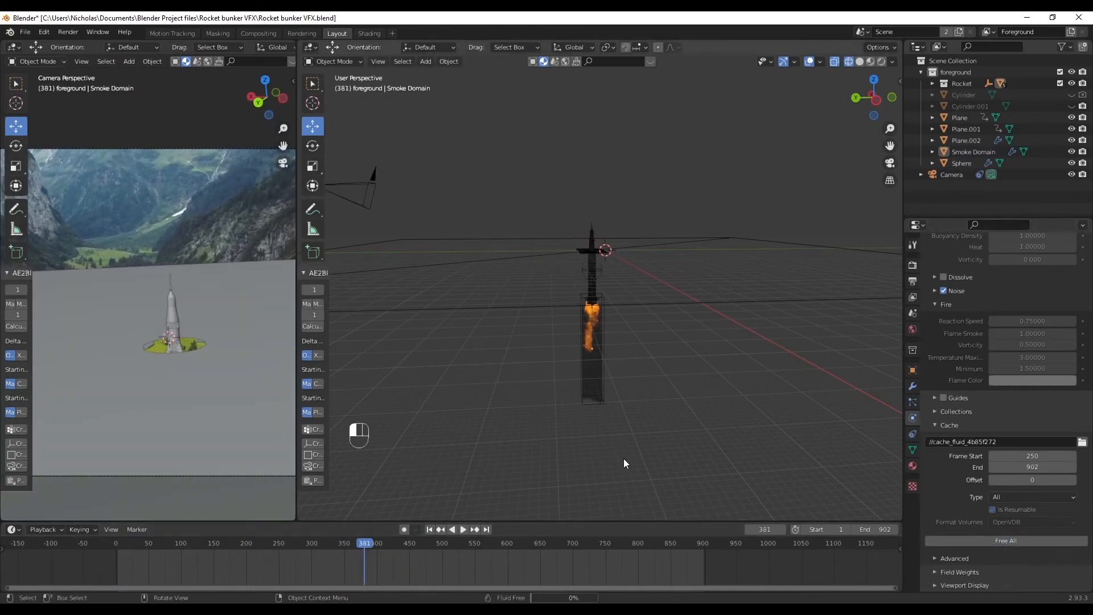
pyautogui.moveTo(367, 541); pyautogui.dragTo(216, 541)
pyautogui.click(428, 529)
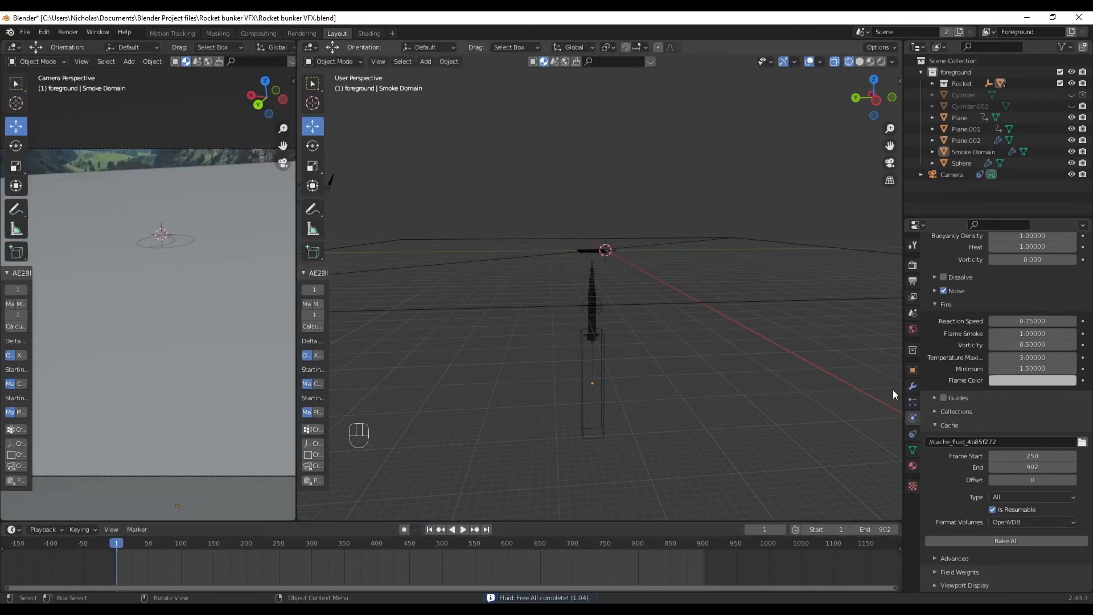
pyautogui.click(1014, 458)
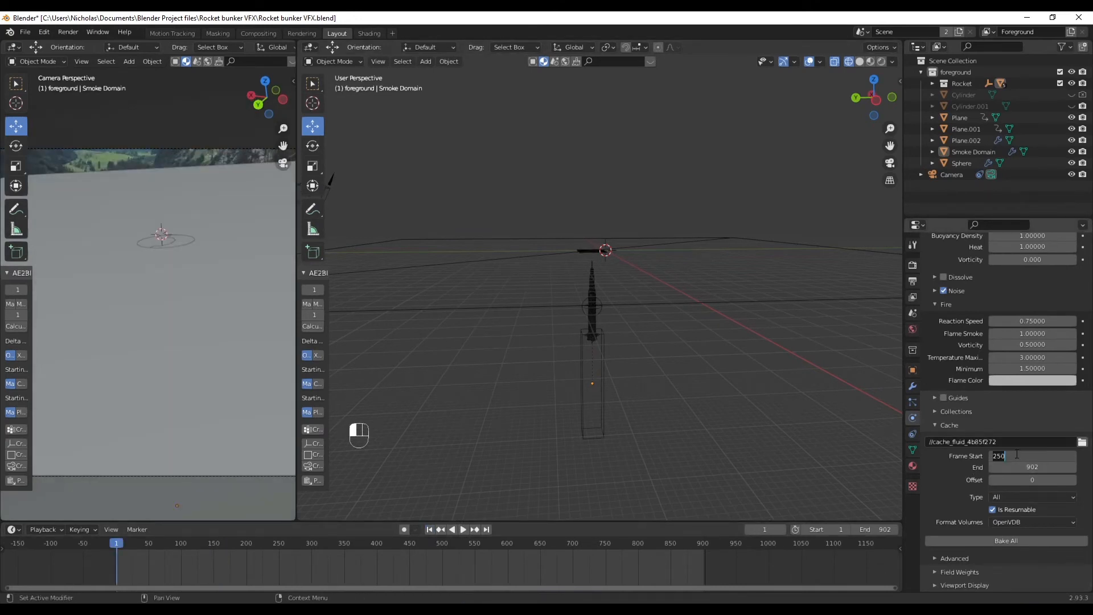
pyautogui.press('Return')
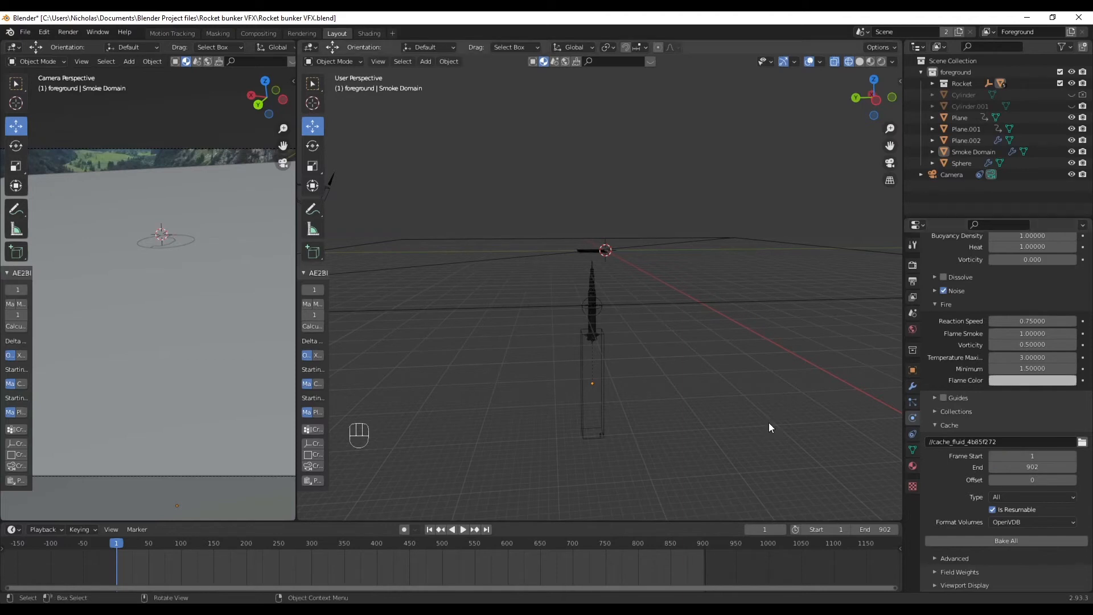
# - Select the smoke domain and review its fluid settings from resolution and time steps to the cache range
pyautogui.click(603, 362)
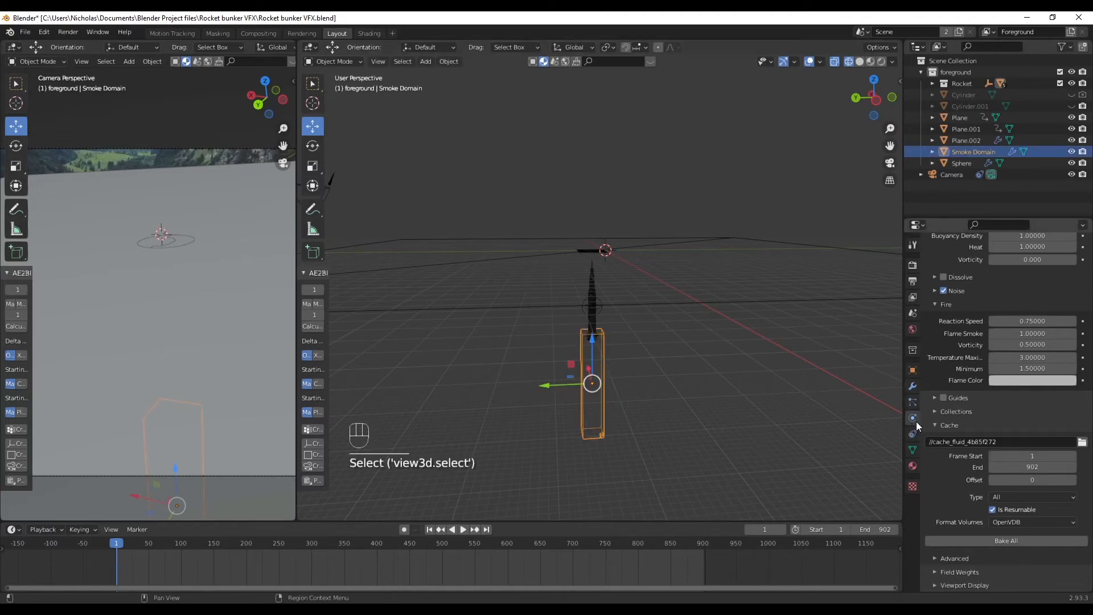
pyautogui.scroll(15, 1009, 414)
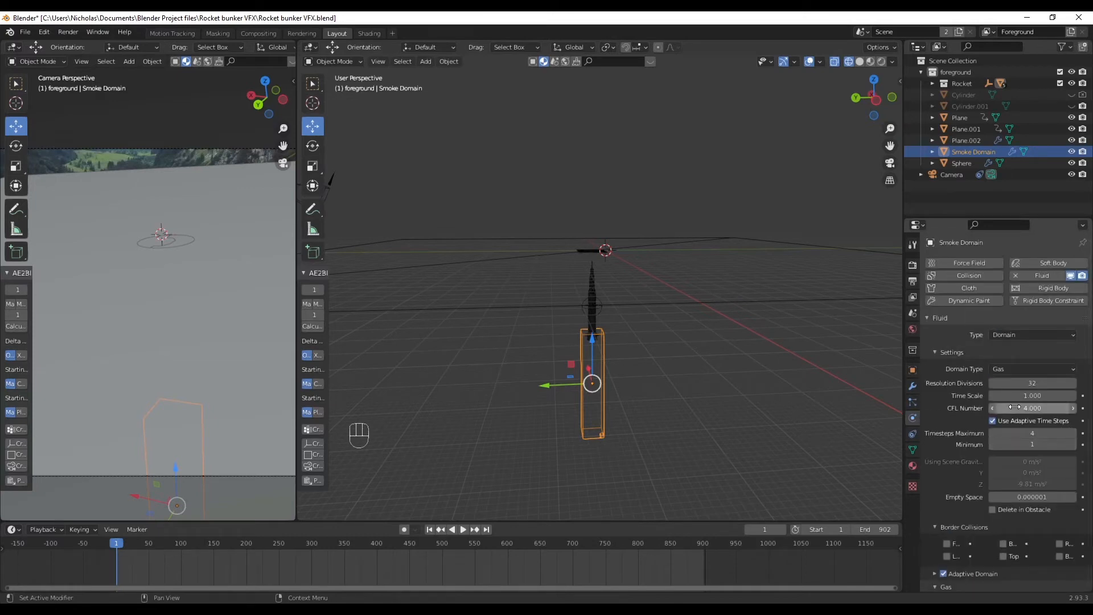
pyautogui.scroll(-7, 1013, 426)
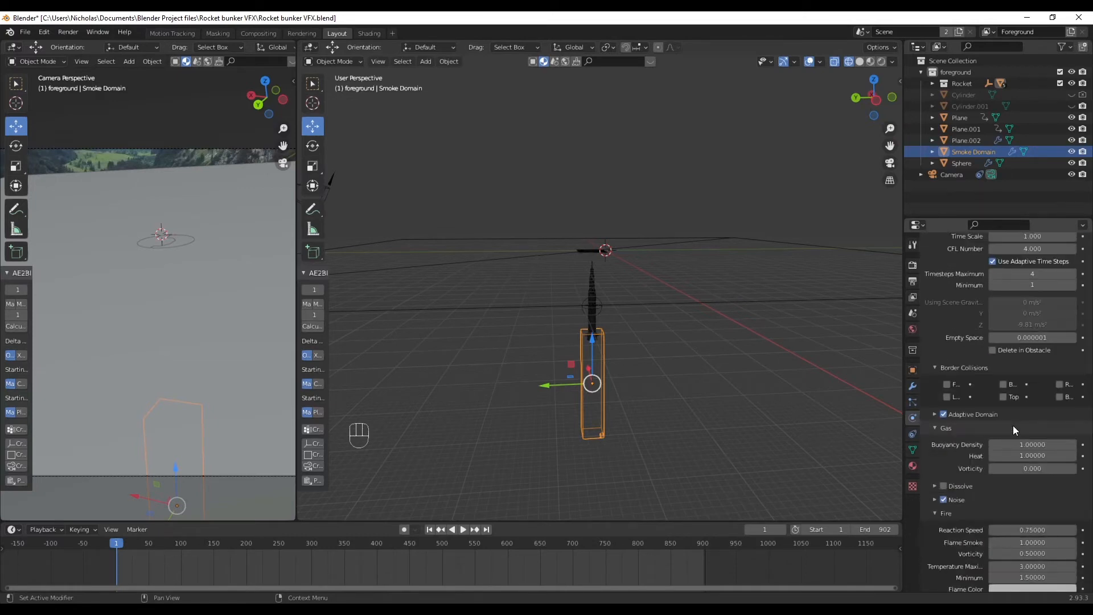
pyautogui.scroll(-9, 1032, 428)
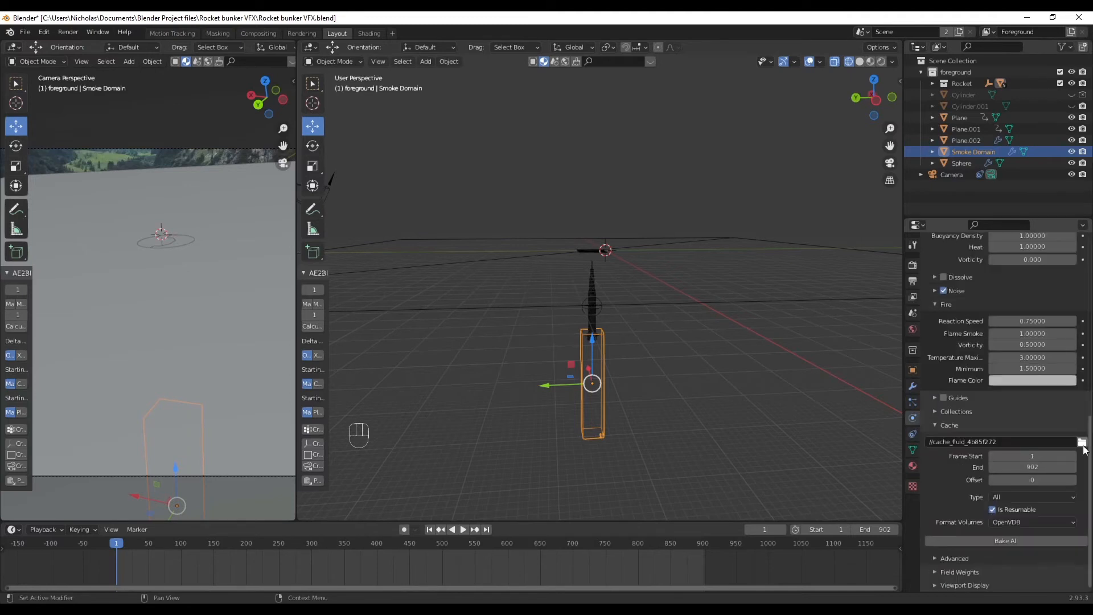
# - Select the emitter sphere below the engines and examine its flow settings, including flow source and initial velocity
pyautogui.scroll(7, 645, 357)
pyautogui.moveTo(709, 478); pyautogui.dragTo(590, 341, button='middle')
pyautogui.click(573, 293)
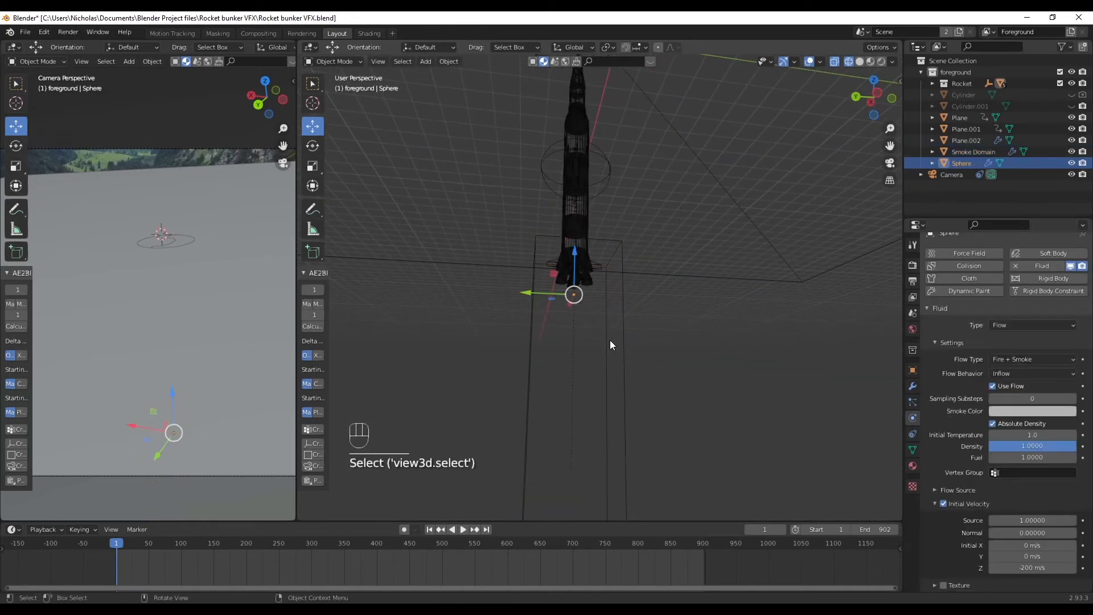
pyautogui.scroll(1, 1074, 366)
pyautogui.scroll(-1, 1074, 367)
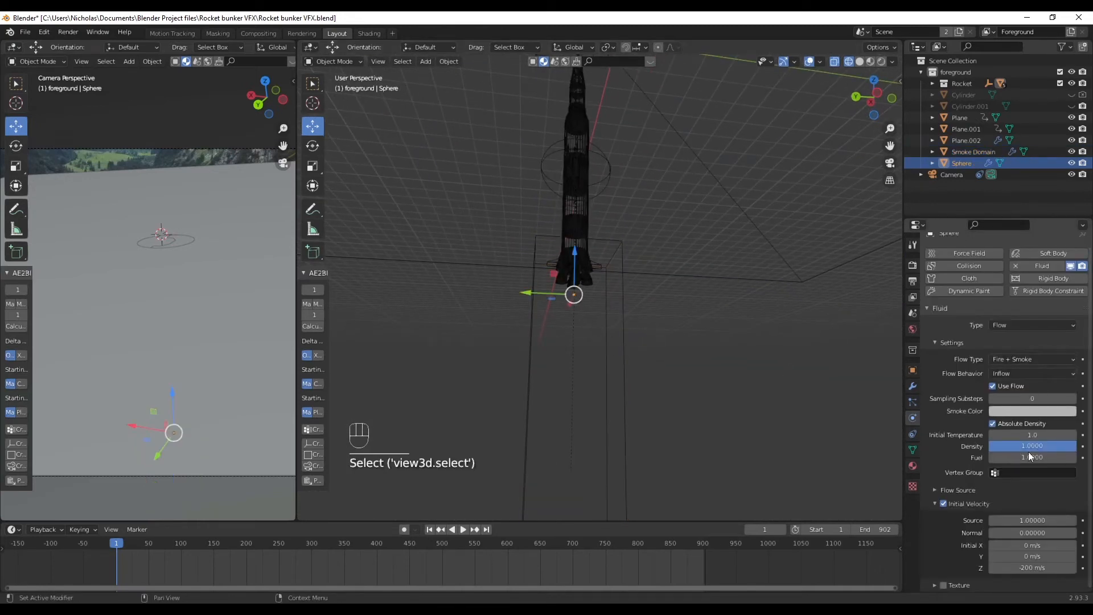
pyautogui.scroll(1, 979, 457)
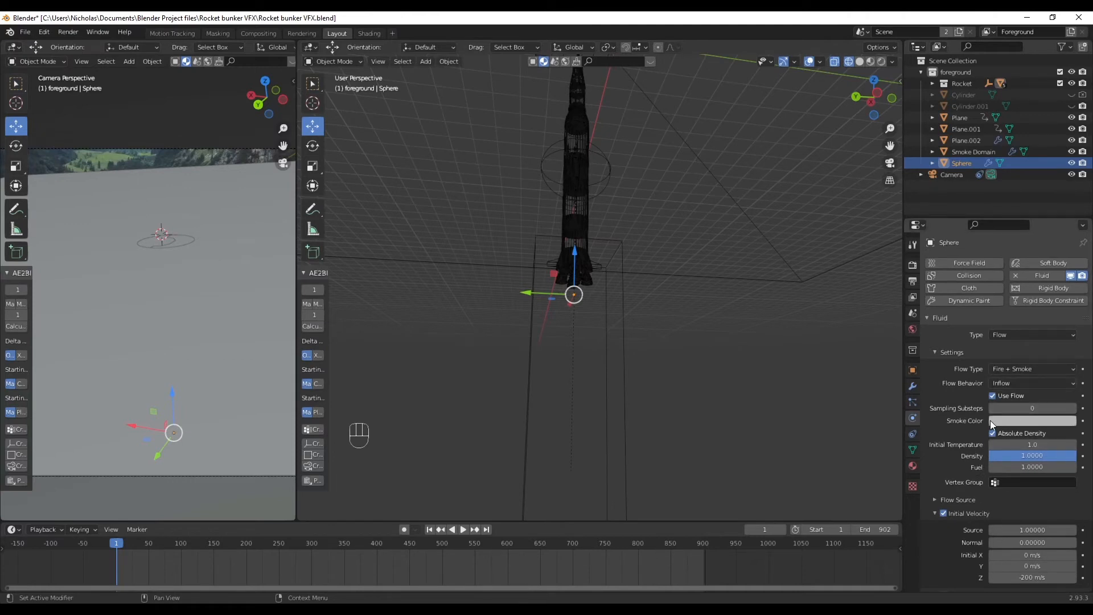
pyautogui.scroll(-1, 964, 513)
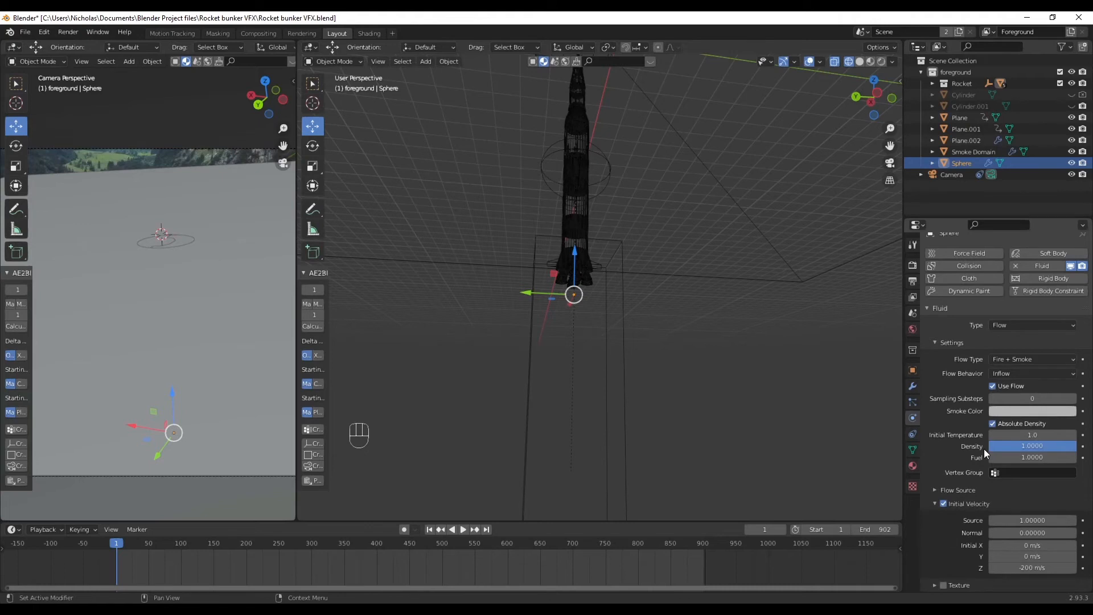
pyautogui.click(936, 490)
pyautogui.scroll(-3, 948, 477)
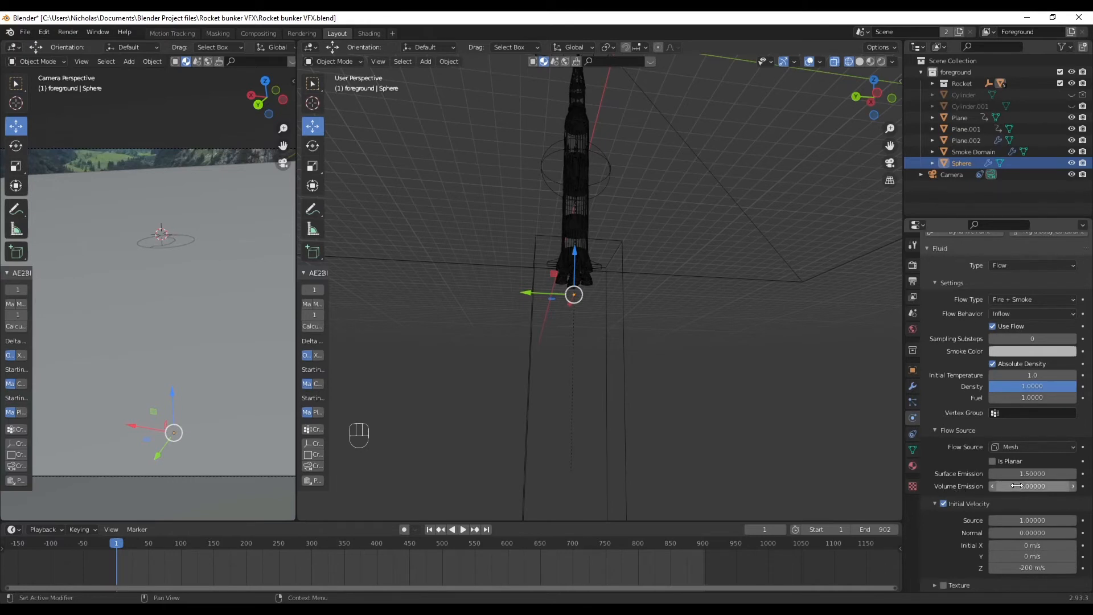
# - Select the smoke domain and inspect its guides, collections and advanced cache options
pyautogui.click(614, 321)
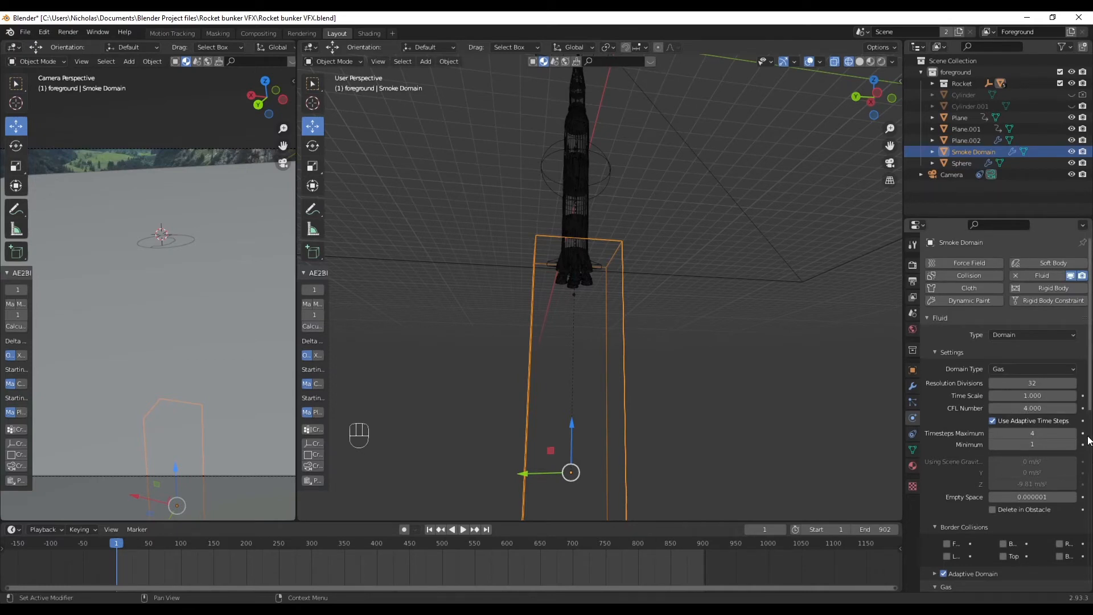
pyautogui.scroll(-3, 1088, 456)
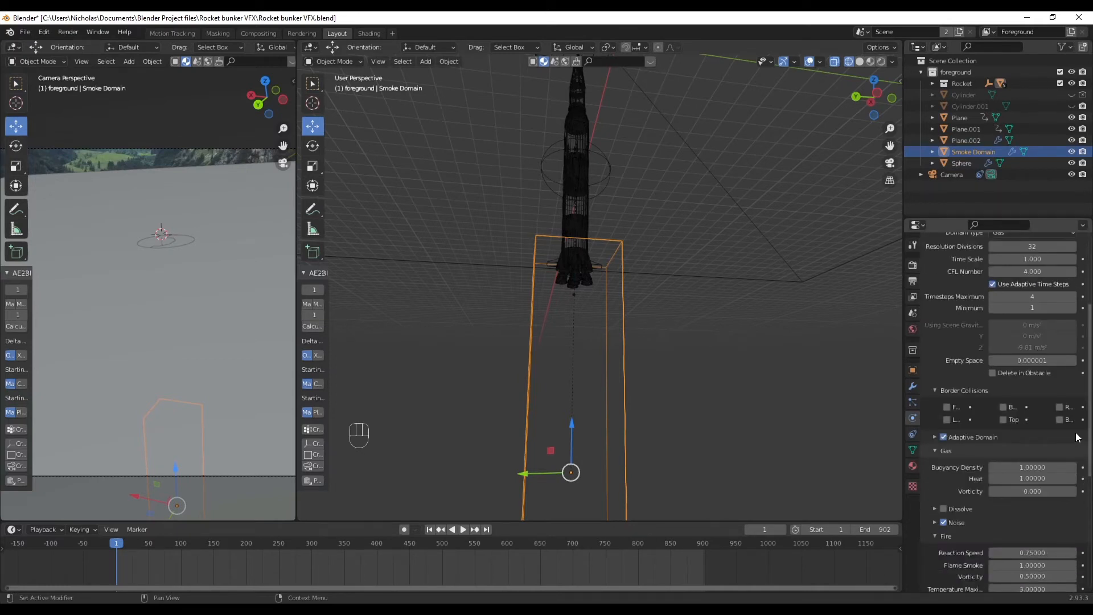
pyautogui.scroll(-3, 1085, 450)
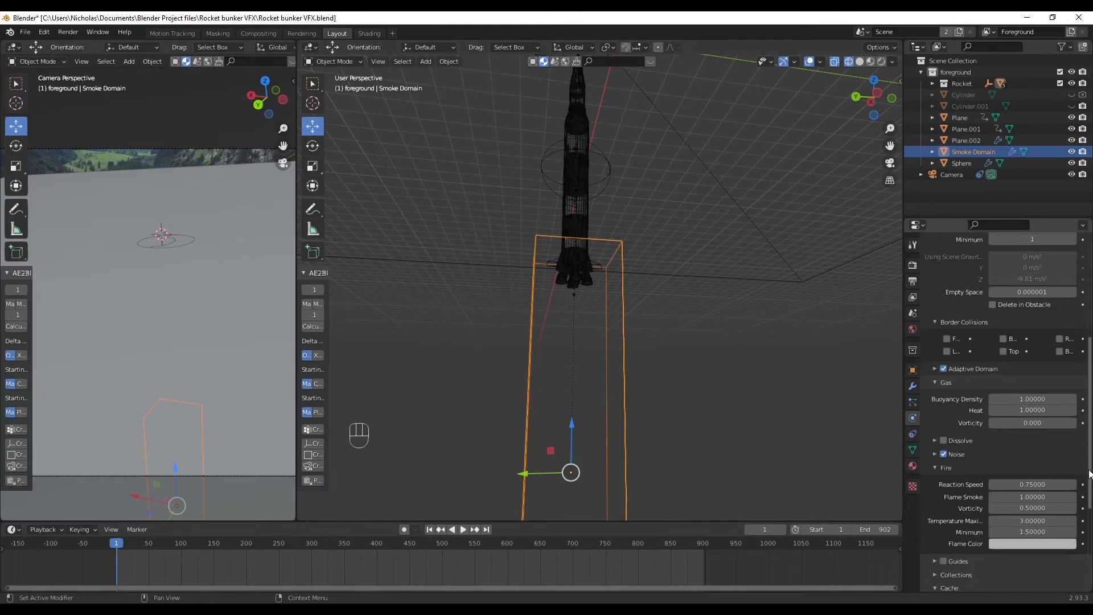
pyautogui.scroll(-3, 1086, 474)
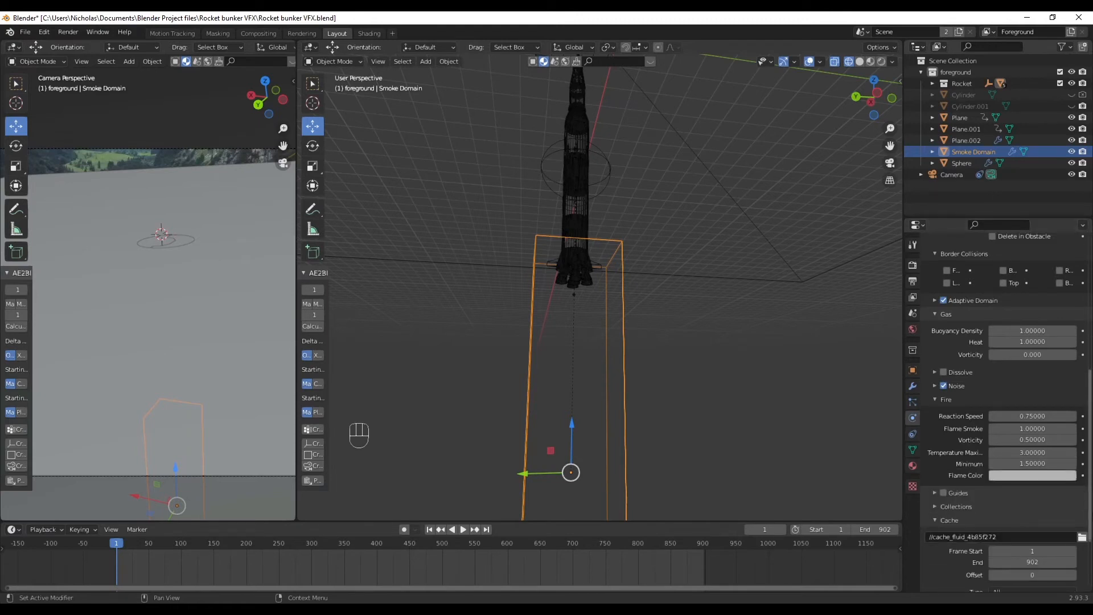
pyautogui.scroll(-4, 1006, 410)
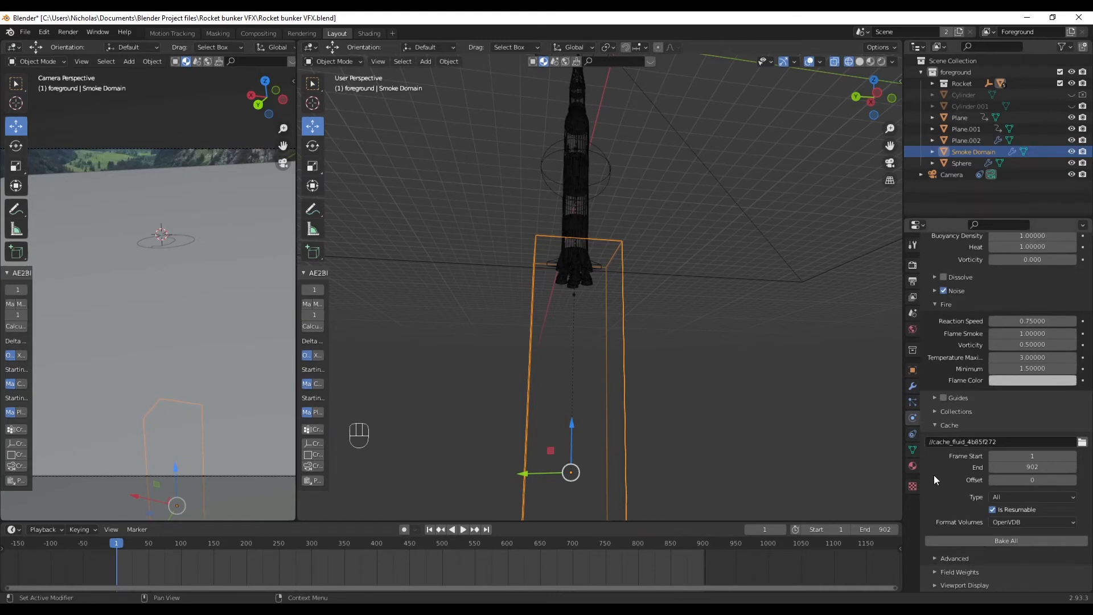
pyautogui.click(934, 412)
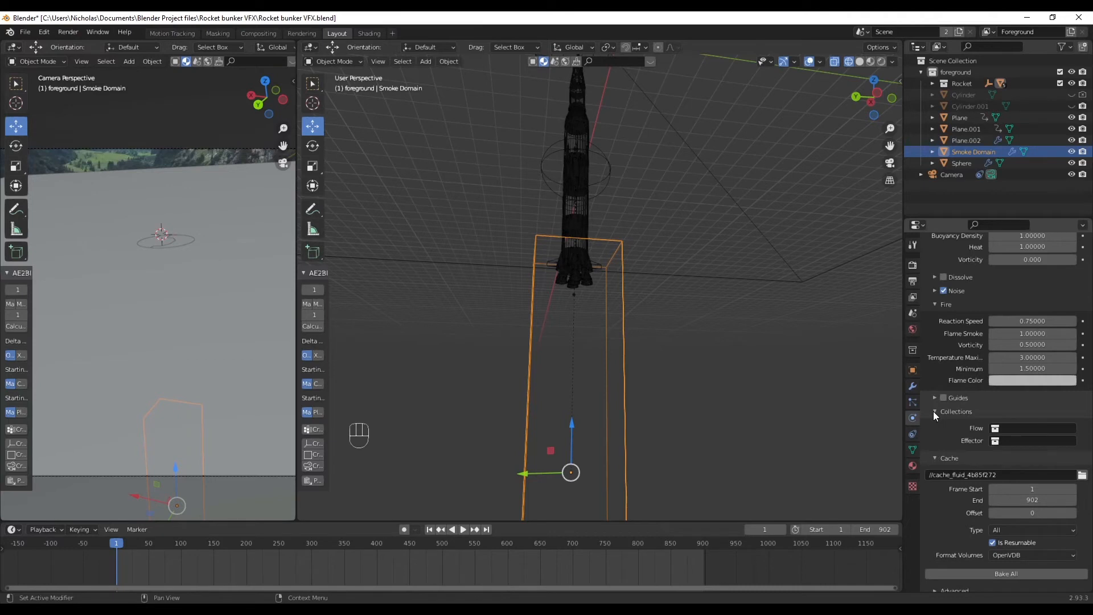
pyautogui.click(934, 411)
pyautogui.click(934, 411)
pyautogui.click(934, 411)
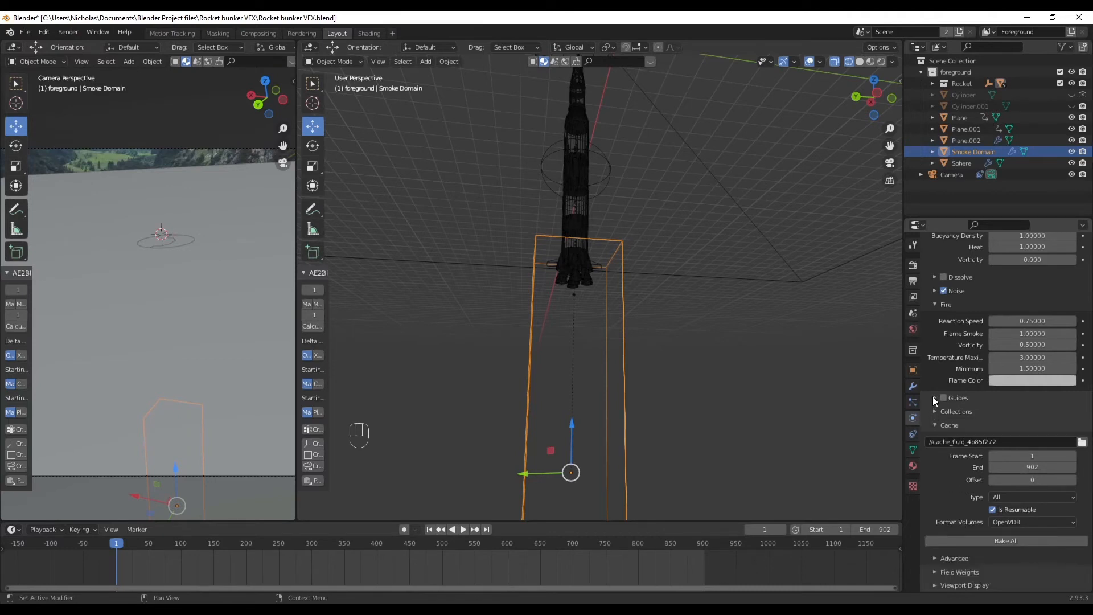
pyautogui.click(933, 398)
pyautogui.click(934, 397)
pyautogui.click(935, 559)
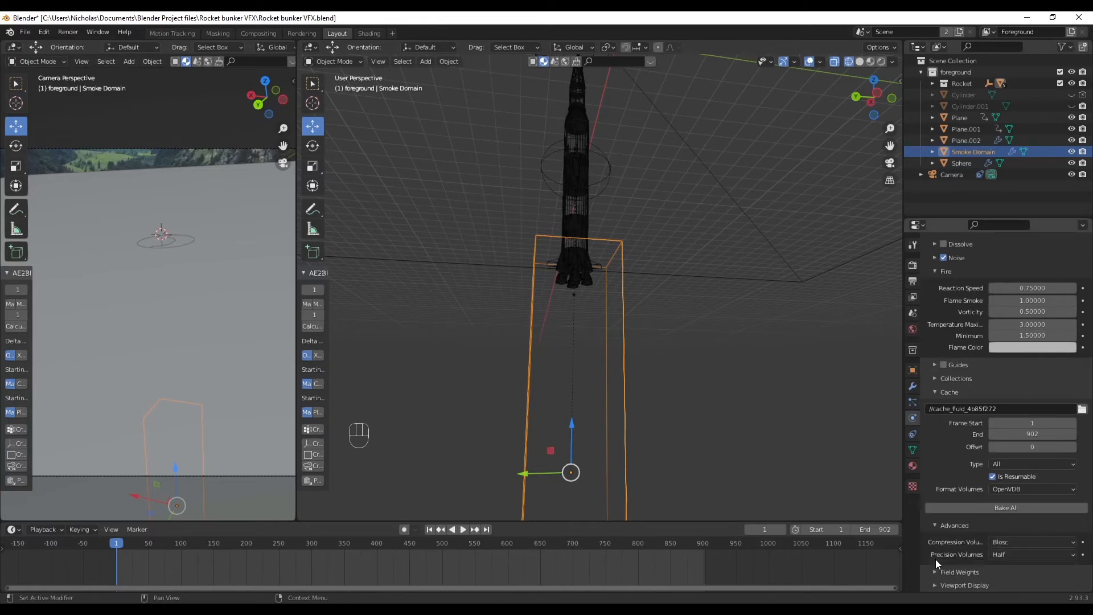
pyautogui.click(934, 525)
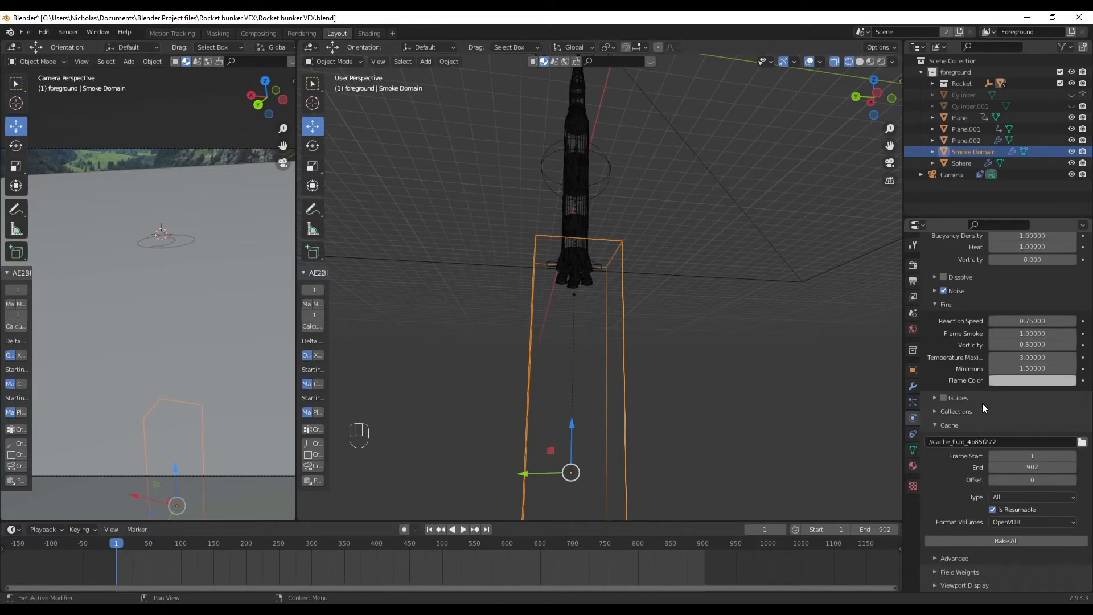
# - Recheck the smoke domain's resolution, border collision, gas, fire and cache settings before baking again
pyautogui.scroll(5, 1020, 410)
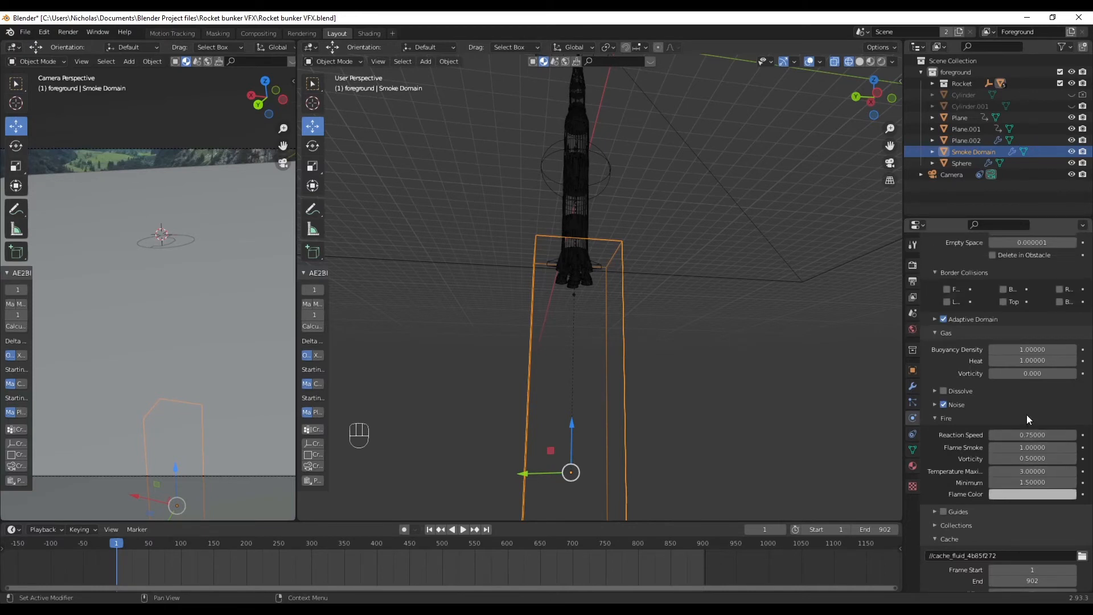
pyautogui.scroll(8, 1027, 415)
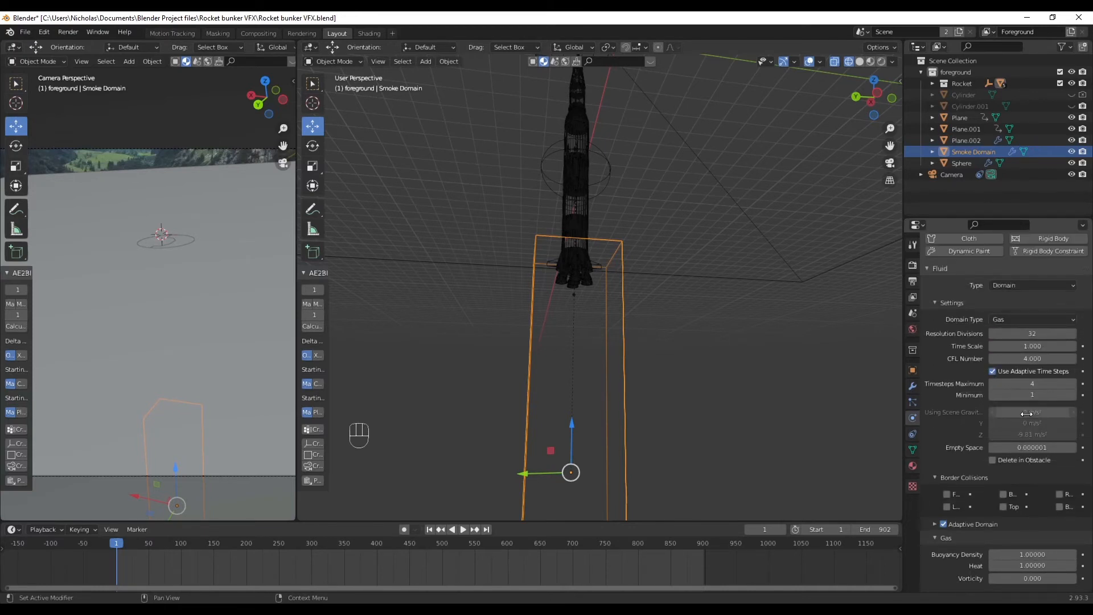
pyautogui.scroll(1, 1027, 414)
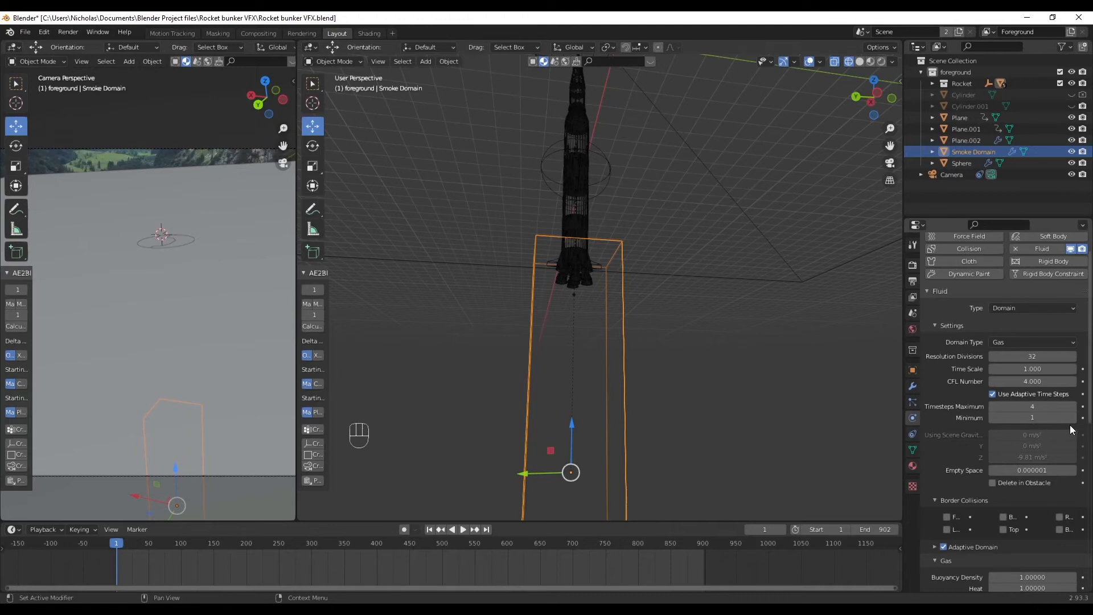
pyautogui.scroll(-1, 1006, 413)
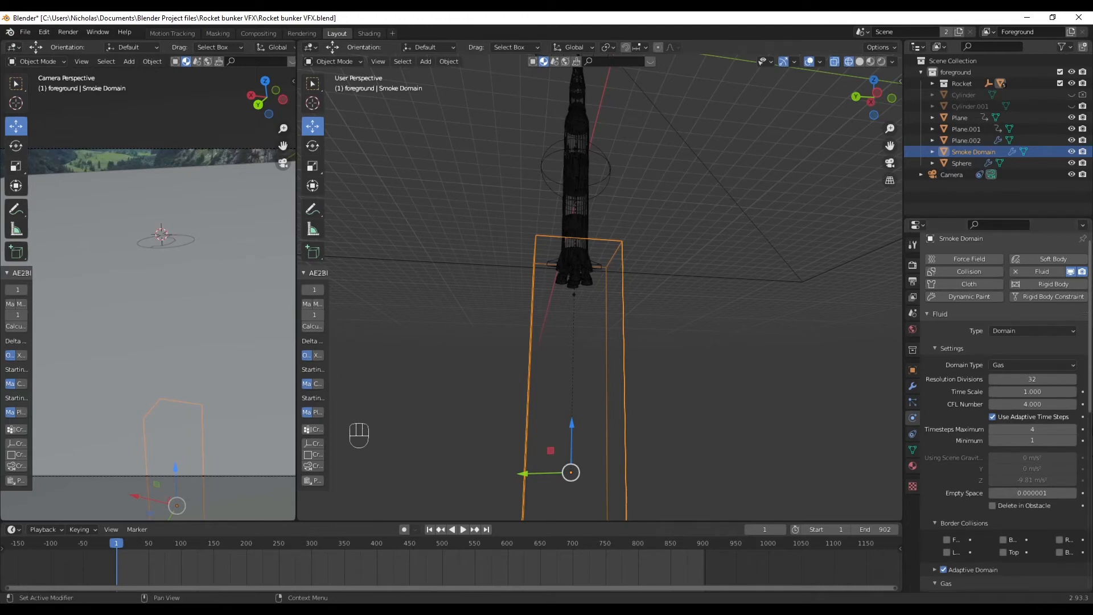
pyautogui.scroll(-8, 1083, 438)
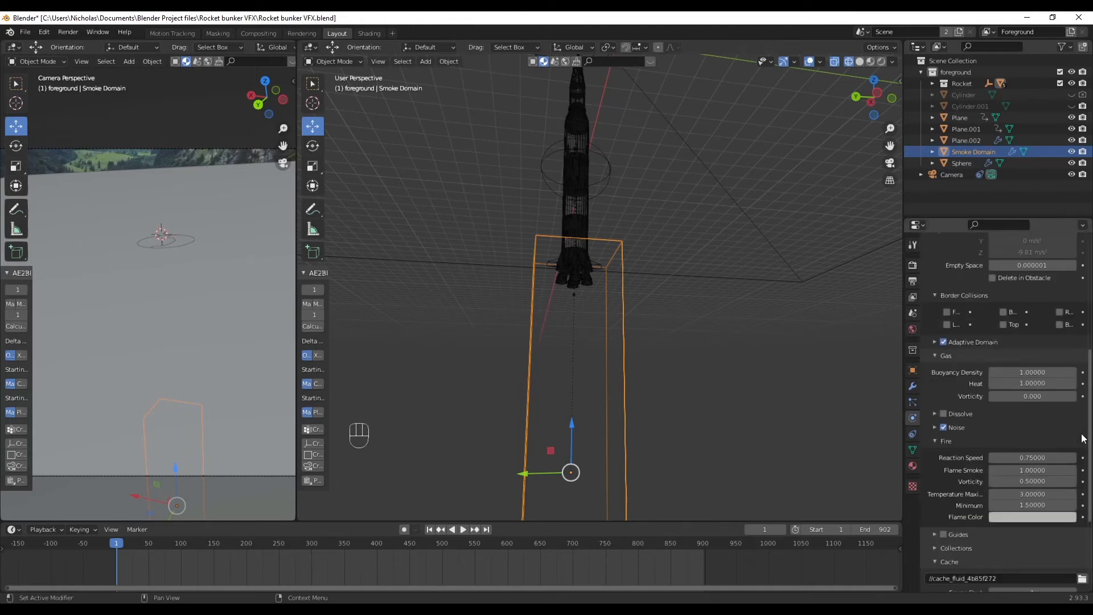
pyautogui.scroll(-1, 1084, 439)
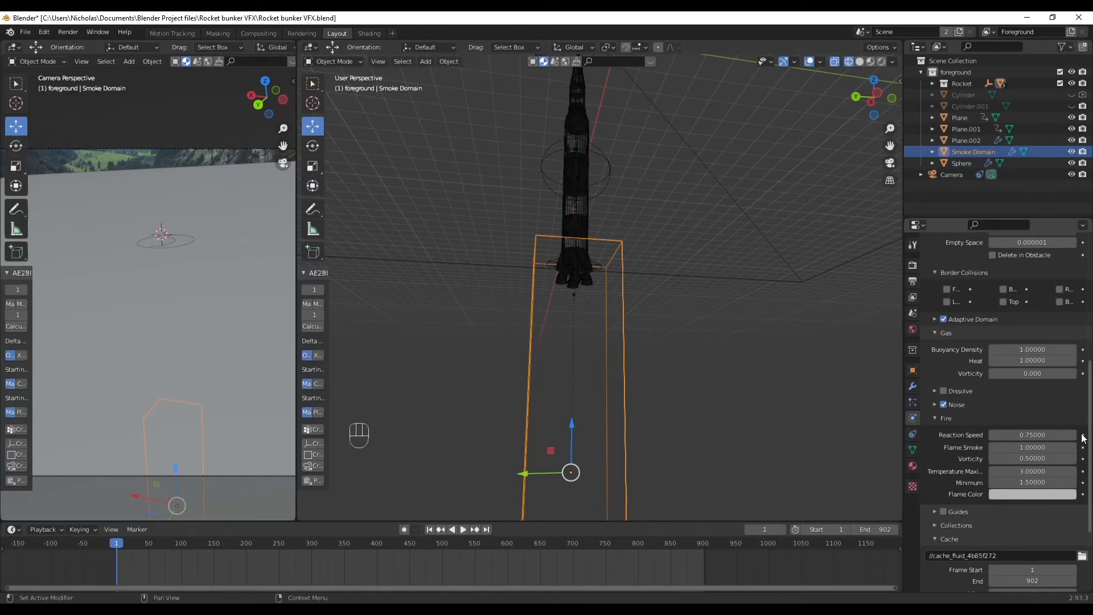
pyautogui.scroll(-1, 1084, 439)
pyautogui.scroll(-1, 1084, 439)
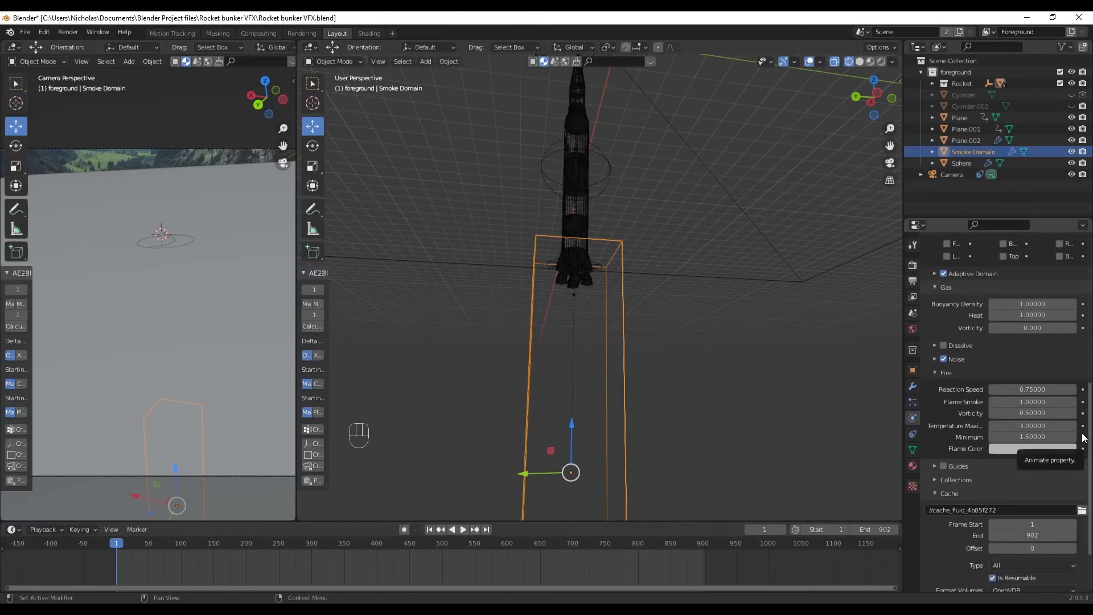
pyautogui.scroll(-3, 1084, 439)
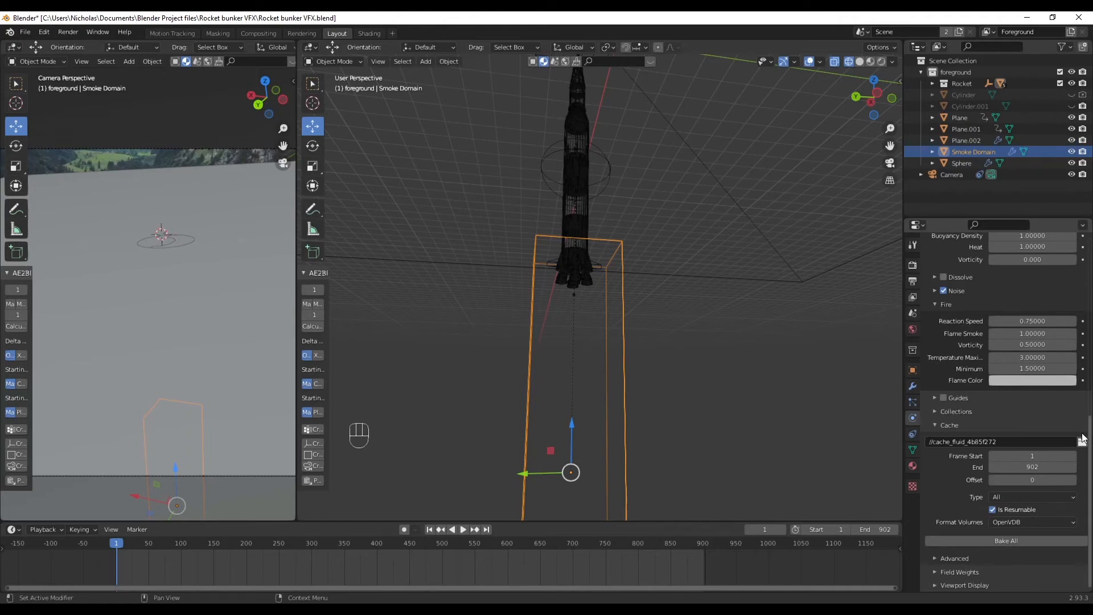
pyautogui.scroll(6, 980, 531)
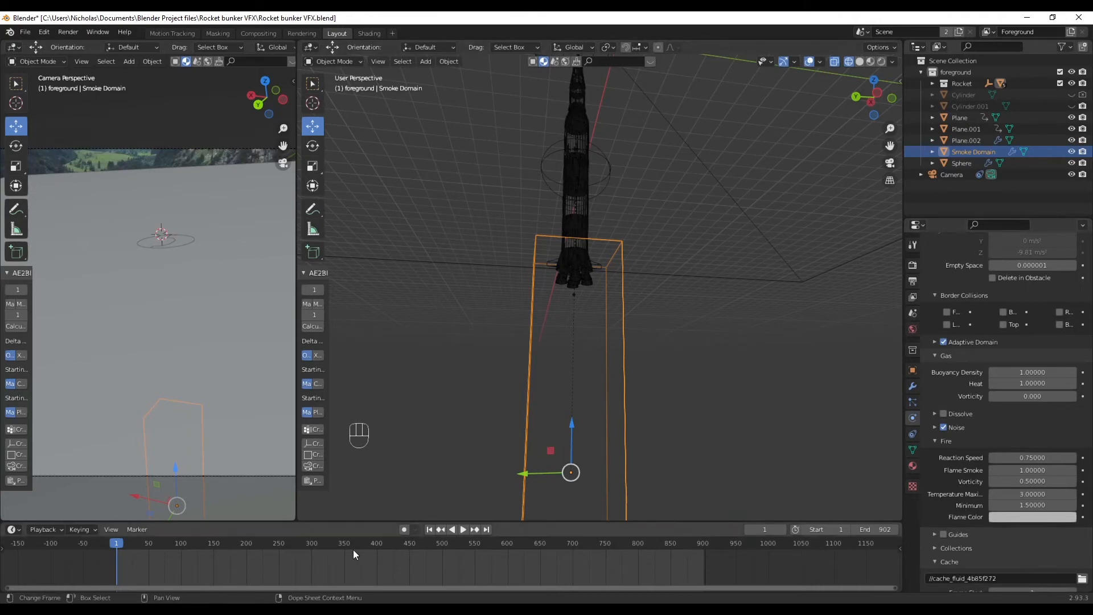
# - Play the launch animation from near its start, stop at frame 234 and check the rocket and the domain's cache settings
pyautogui.moveTo(132, 545)
pyautogui.mouseDown()
pyautogui.moveTo(244, 544)
pyautogui.moveTo(128, 545)
pyautogui.mouseUp()
pyautogui.press('space')
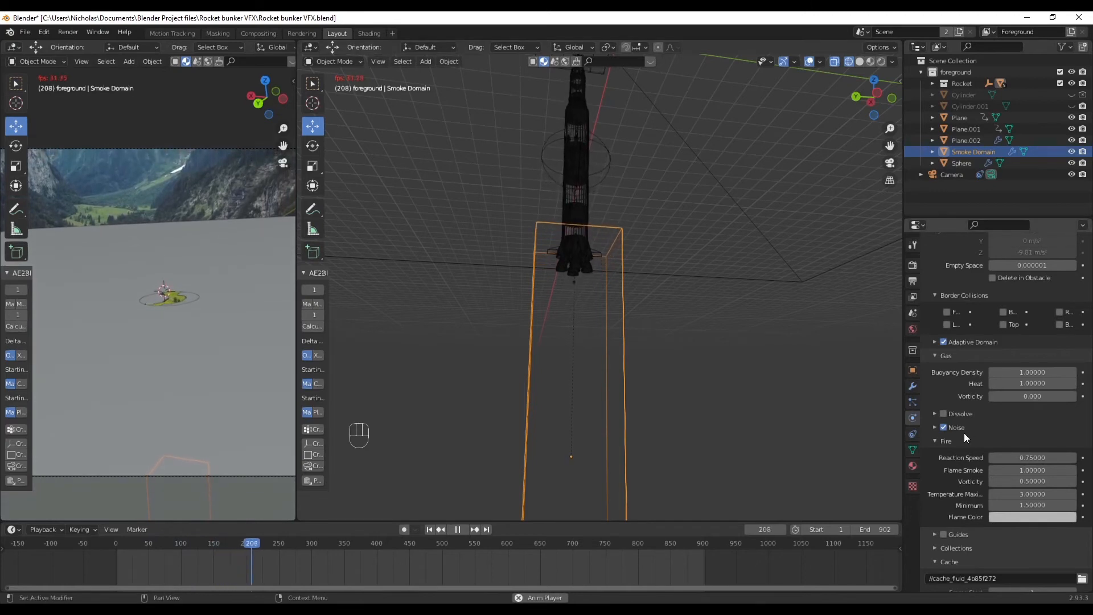
pyautogui.press('space')
pyautogui.moveTo(718, 391); pyautogui.dragTo(717, 400, button='middle')
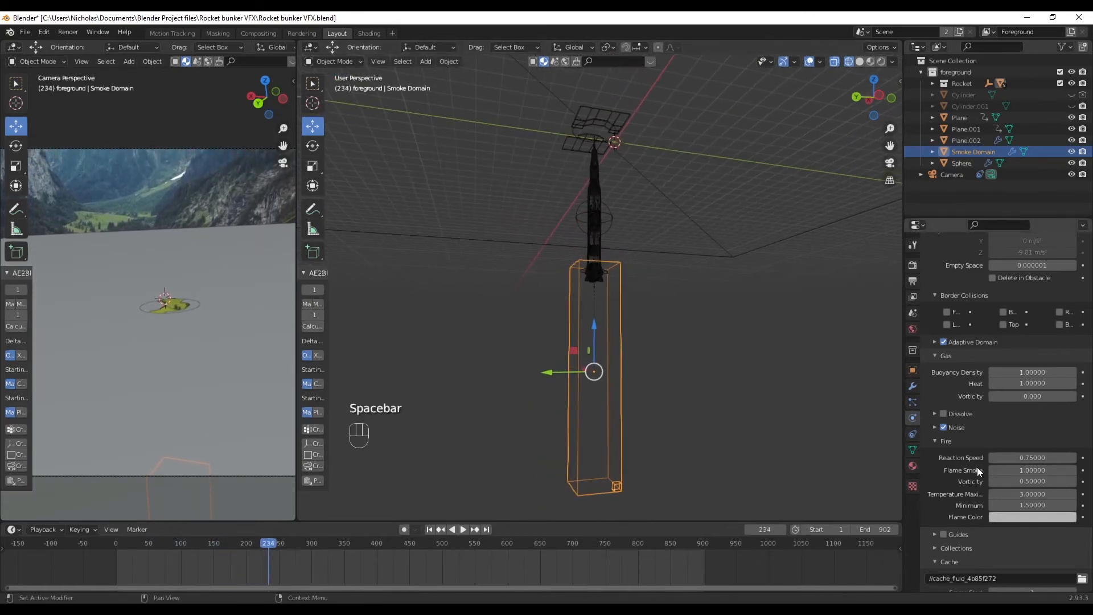
pyautogui.scroll(-6, 1020, 528)
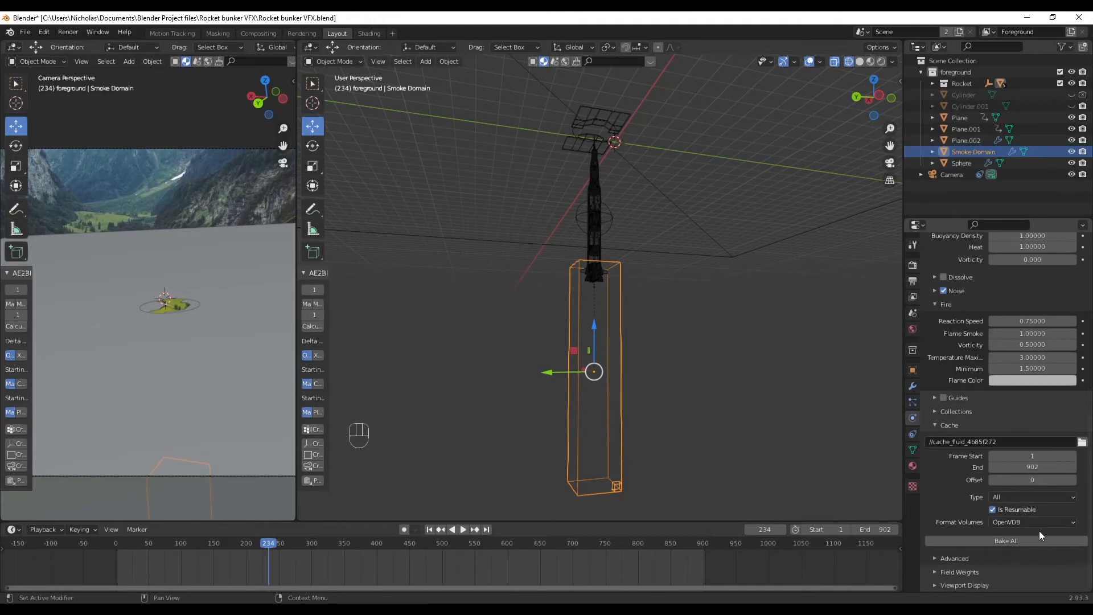
# - Change the smoke domain's cache type to Replay and return the timeline to frame 1
pyautogui.click(1015, 522)
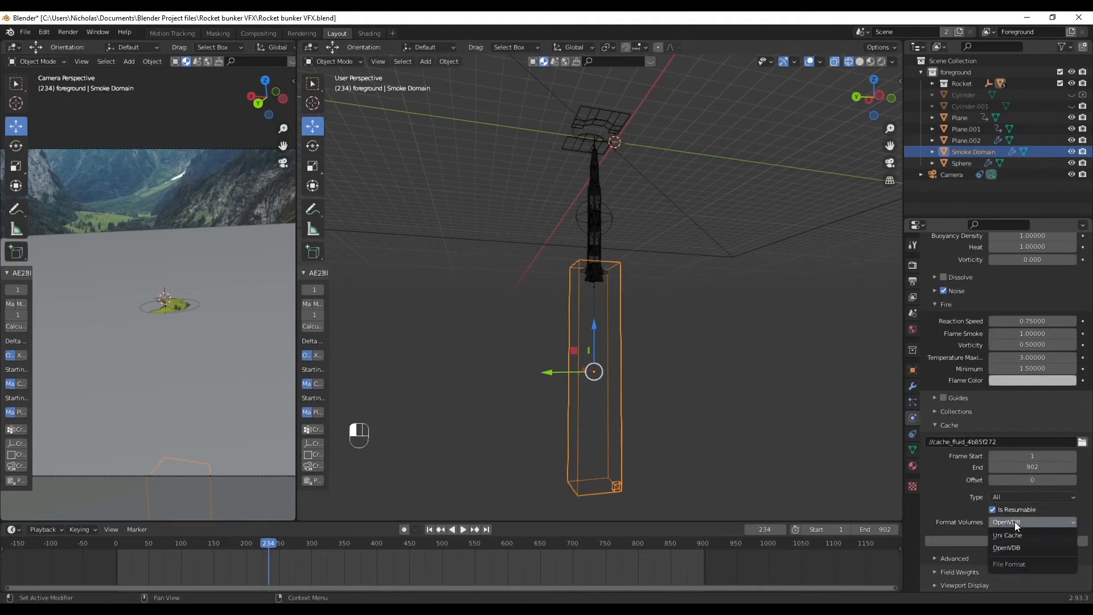
pyautogui.click(1008, 497)
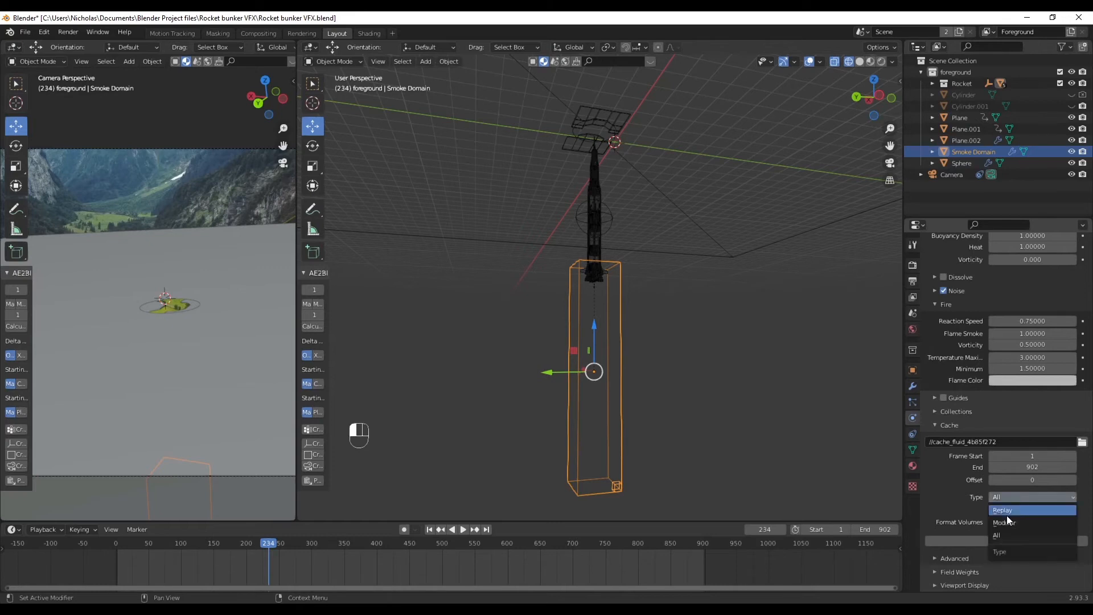
pyautogui.click(1009, 511)
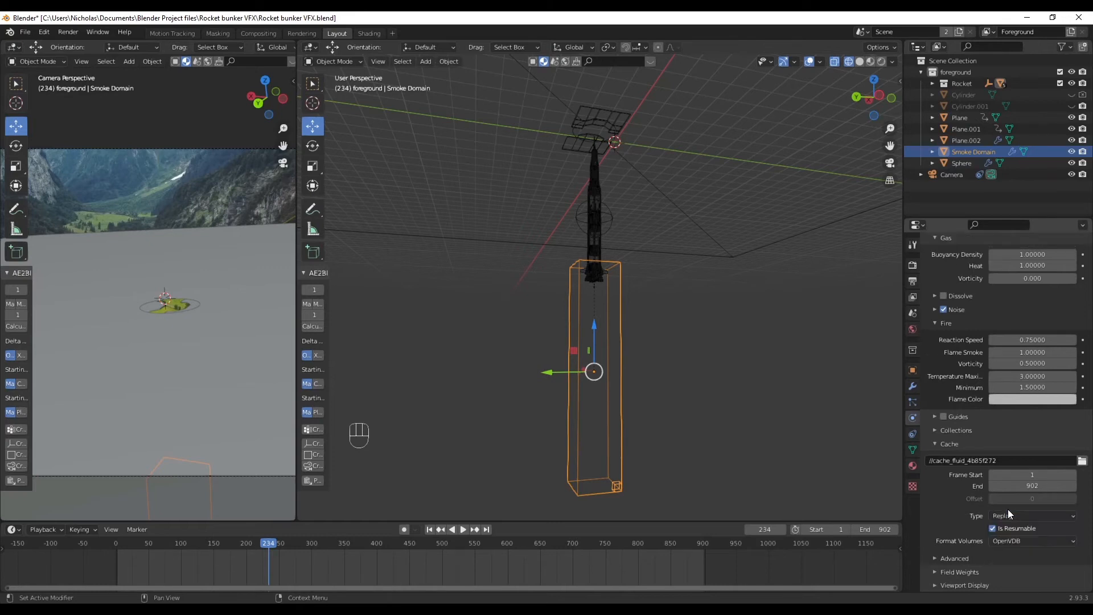
pyautogui.click(428, 529)
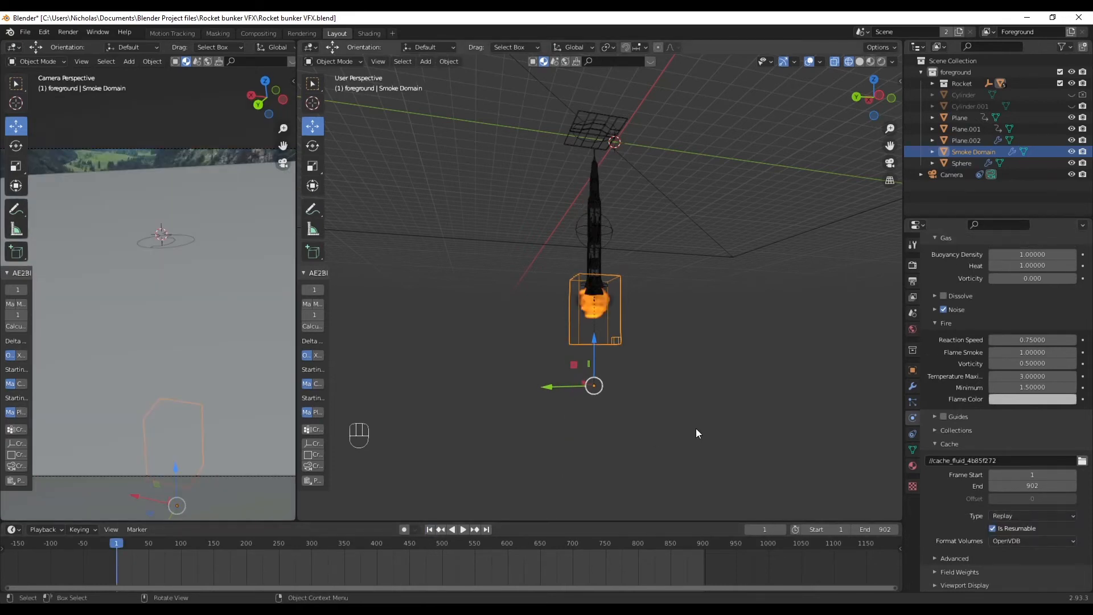
# - Set the cache's start frame to 250, play the animation from frame 1 and stop at frame 265
pyautogui.moveTo(1035, 474); pyautogui.dragTo(1039, 474)
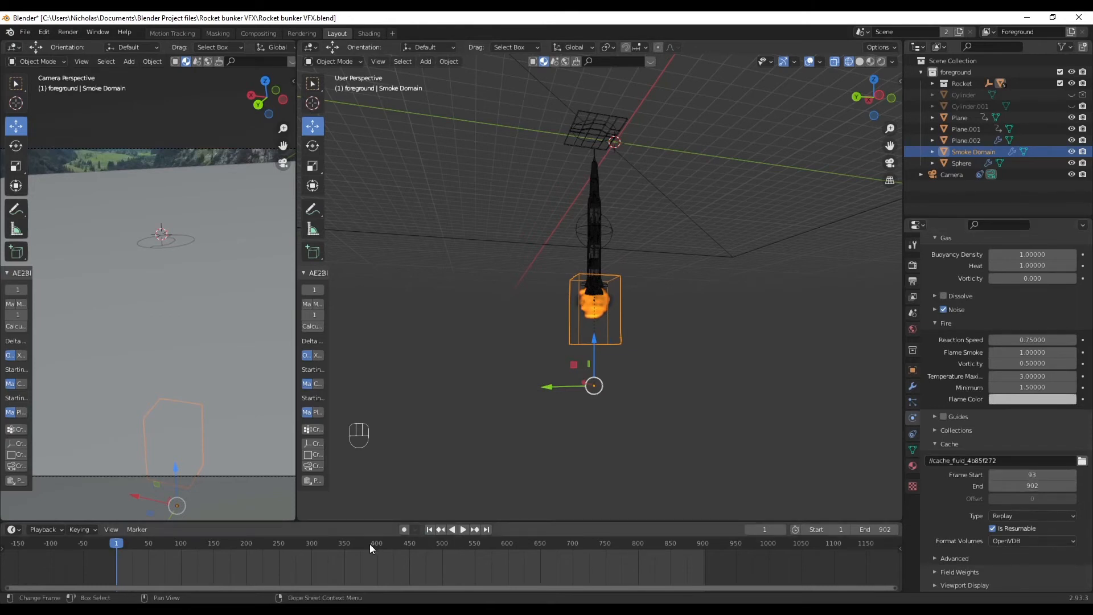
pyautogui.click(1027, 475)
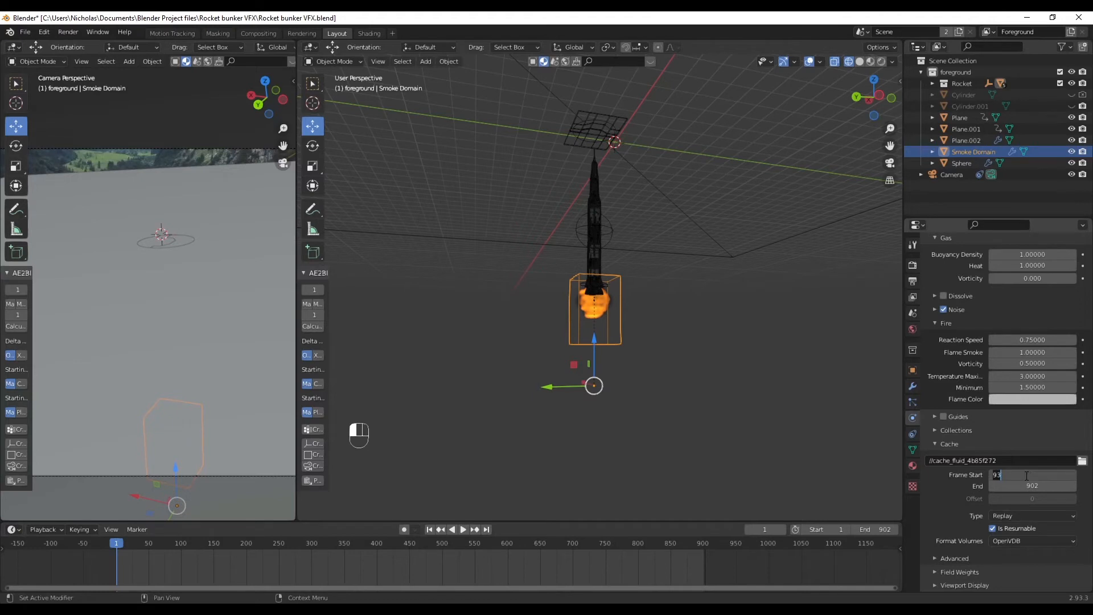
pyautogui.press('Return')
pyautogui.click(507, 495)
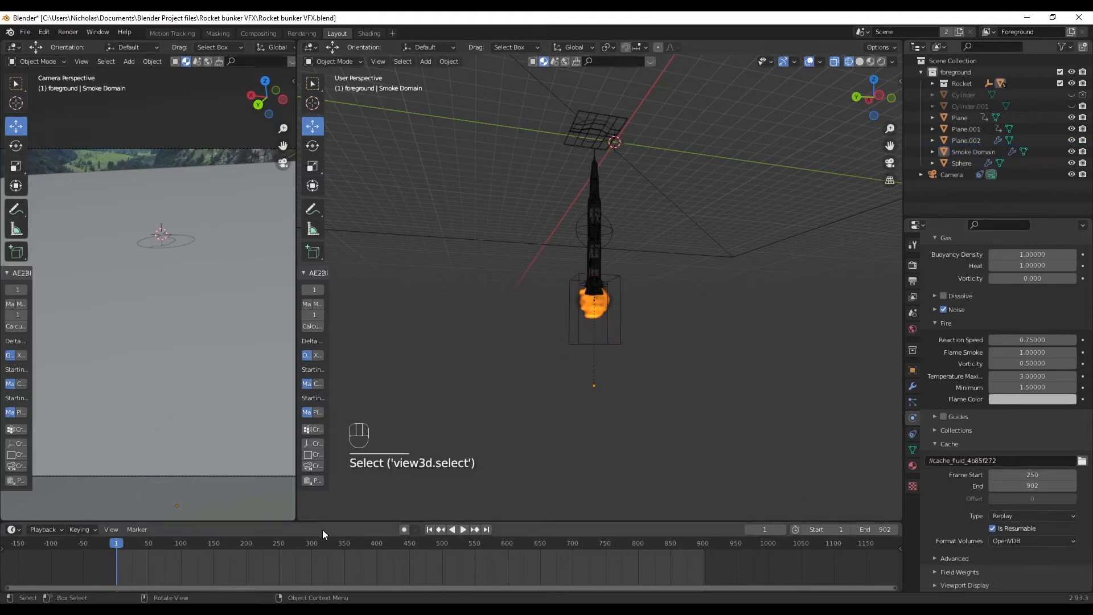
pyautogui.press('space')
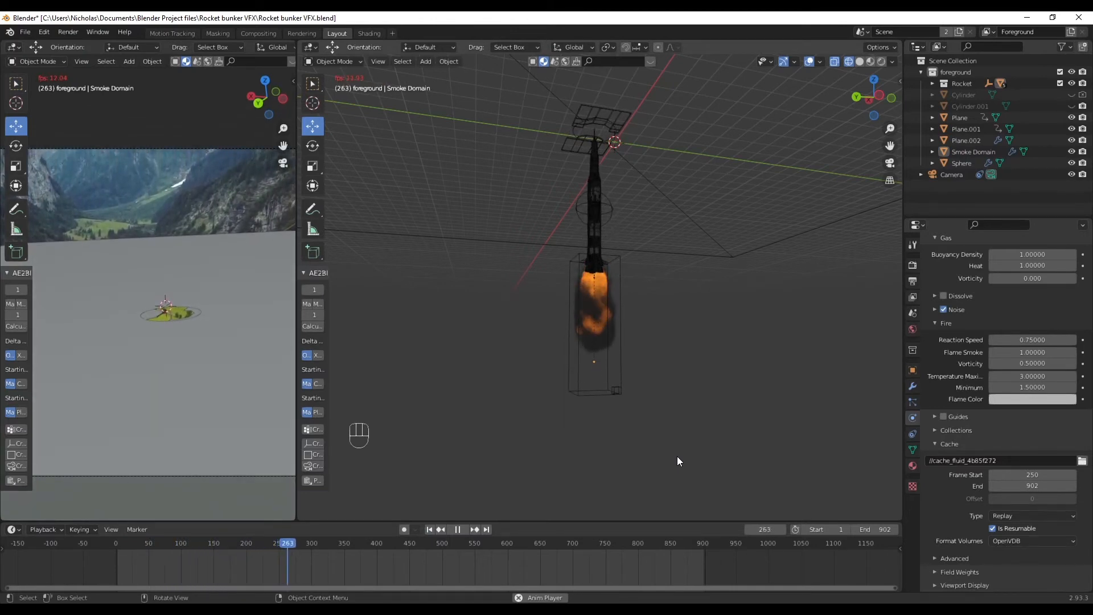
pyautogui.press('space')
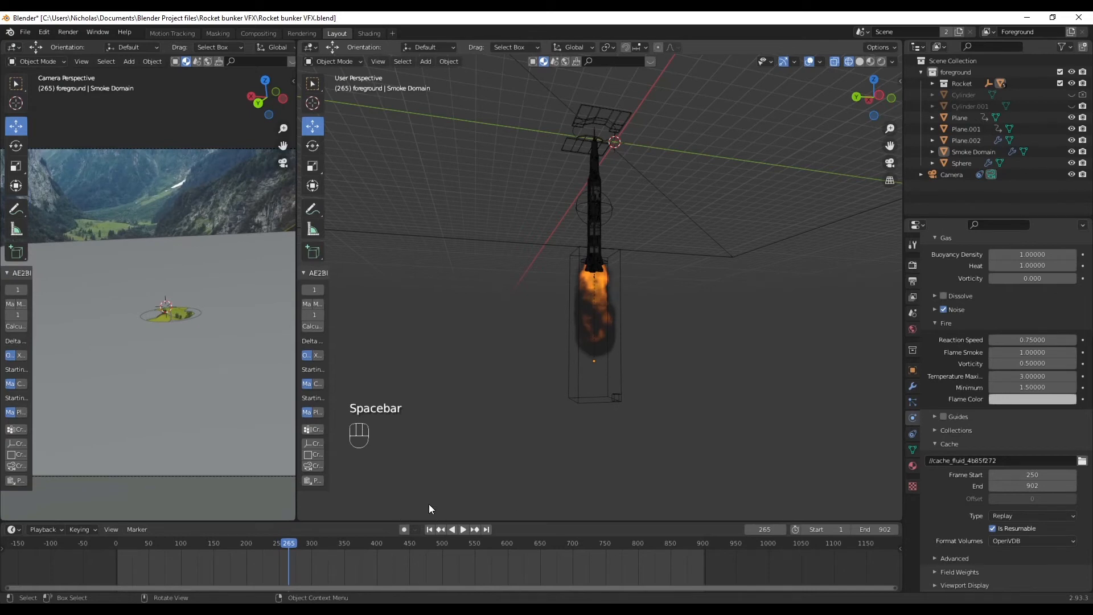
# - Scrub the timeline to frame 549 and set the smoke domain cache's start frame to 540
pyautogui.moveTo(290, 544); pyautogui.dragTo(476, 552)
pyautogui.click(1033, 475)
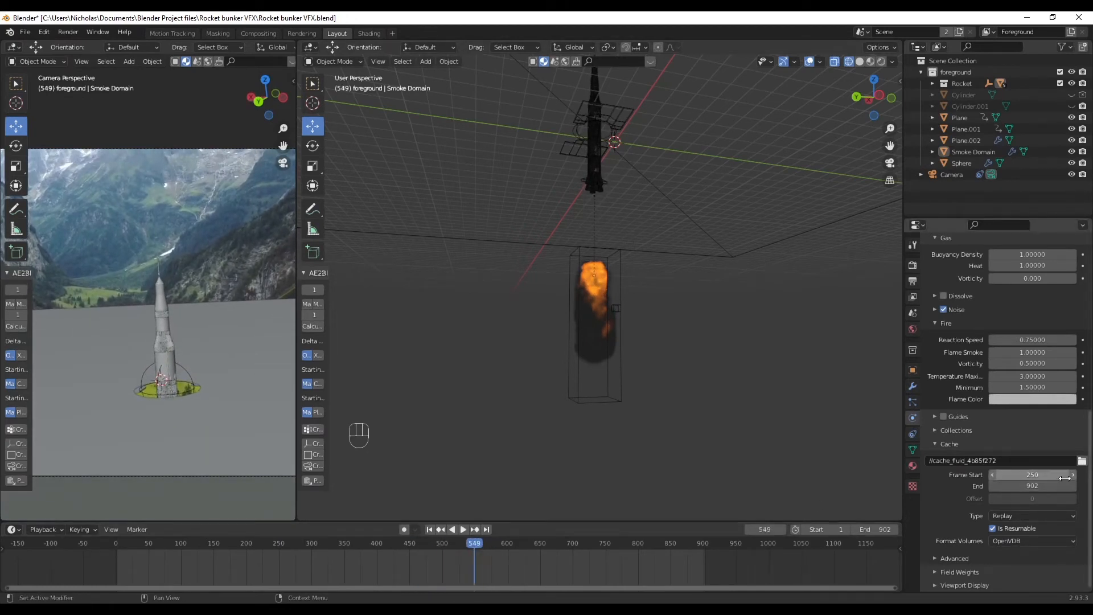
pyautogui.write('540')
pyautogui.press('Return')
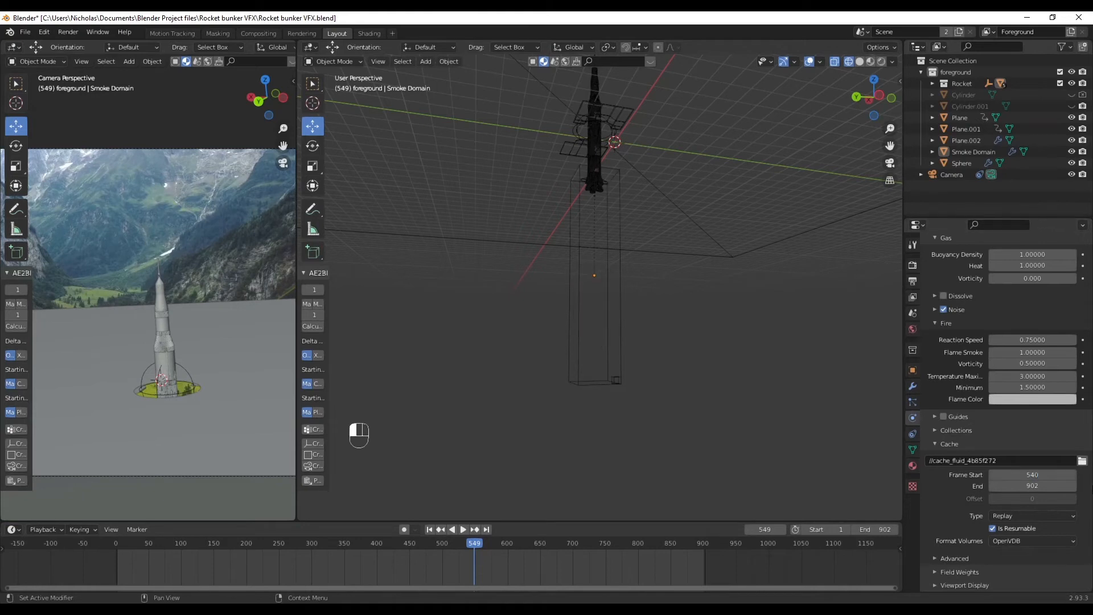
# - Play the launch from frame 1 past frame 645, then scrub back to frame 559 to examine the exhaust
pyautogui.click(430, 530)
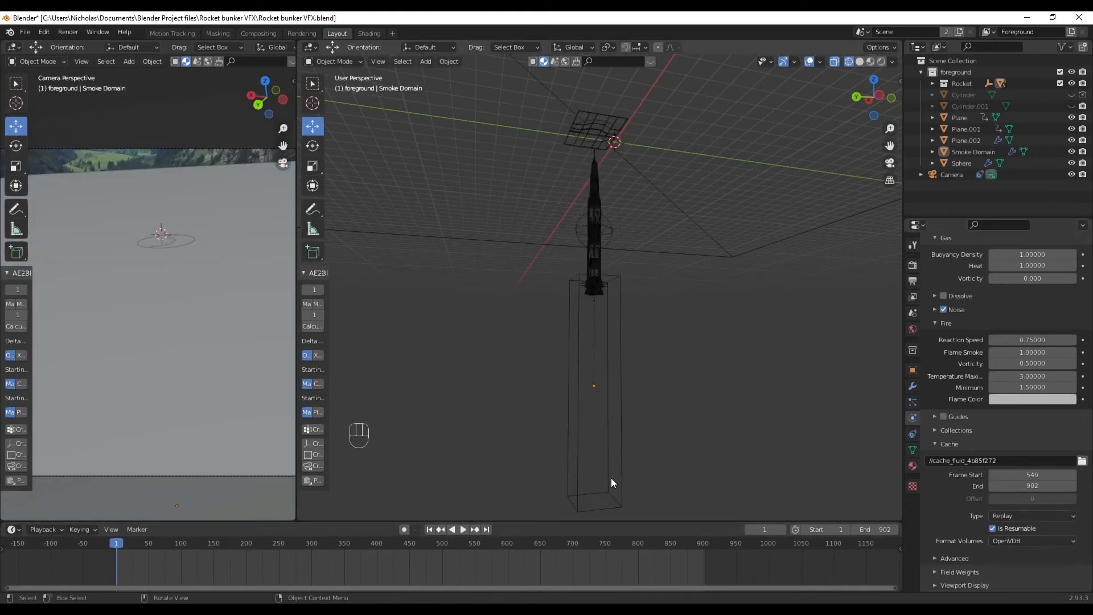
pyautogui.press('space')
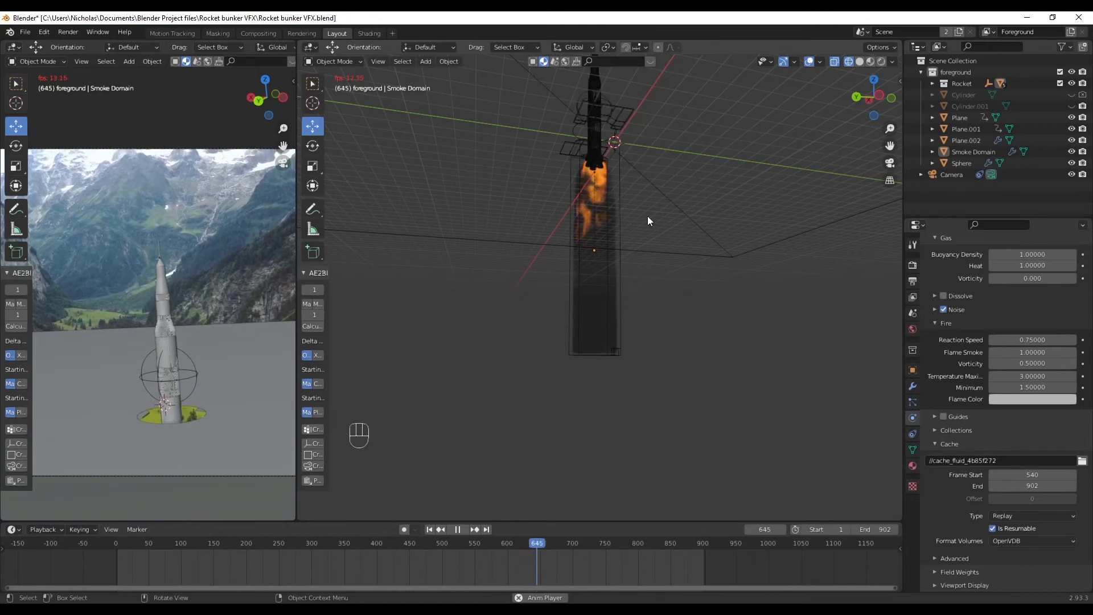
pyautogui.press('space')
pyautogui.moveTo(538, 541); pyautogui.dragTo(481, 543)
# - Enable Dissolve for the domain's gas and play the launch through to frame 618 to check the smoke
pyautogui.scroll(1, 958, 332)
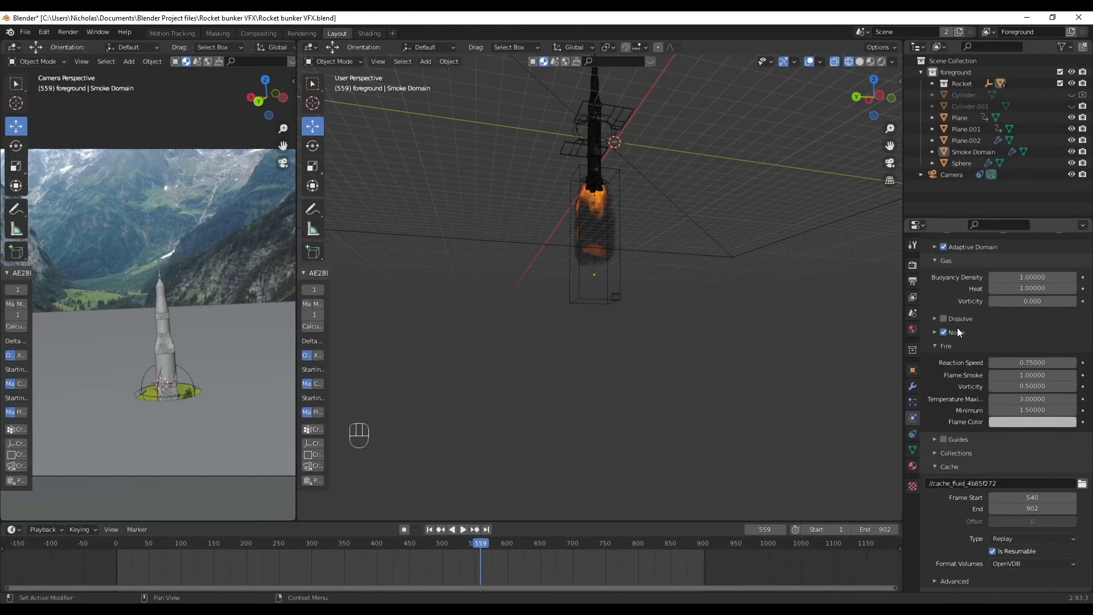
pyautogui.click(429, 529)
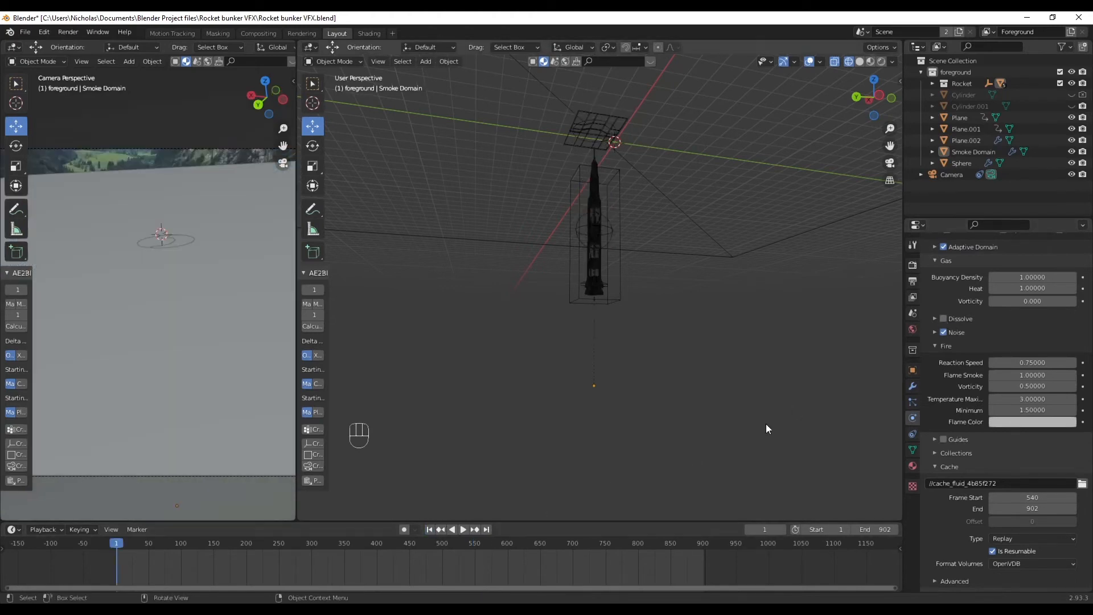
pyautogui.click(943, 319)
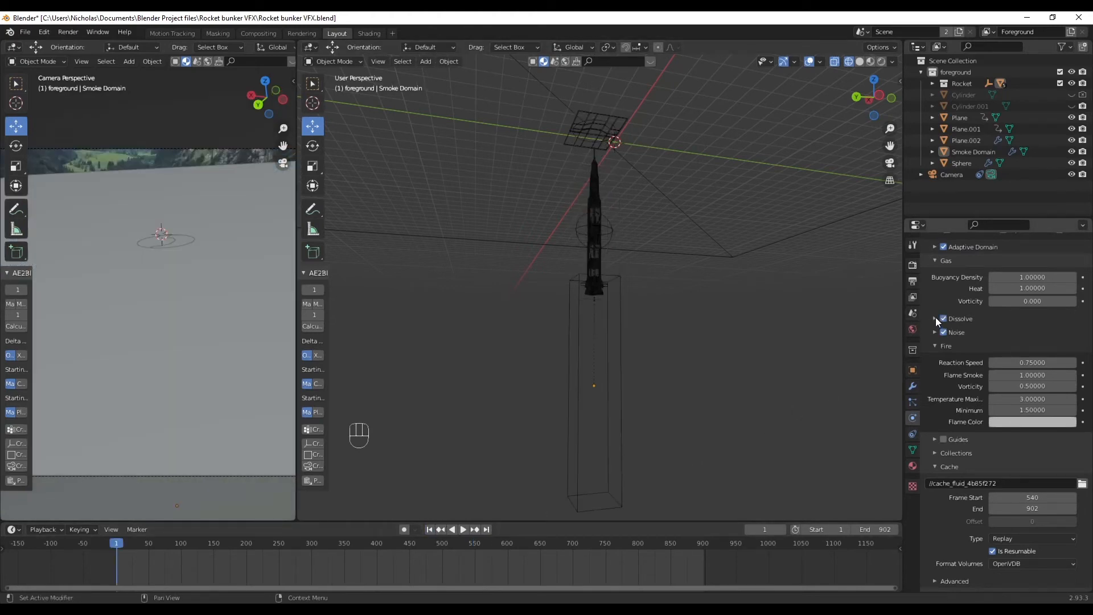
pyautogui.click(332, 543)
pyautogui.press('space')
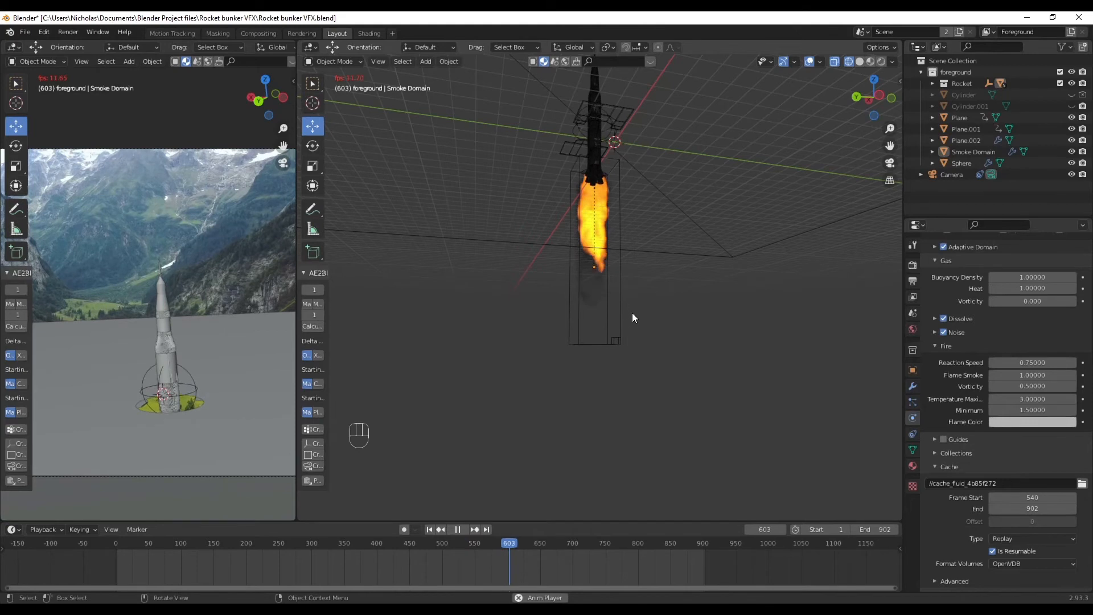
pyautogui.press('space')
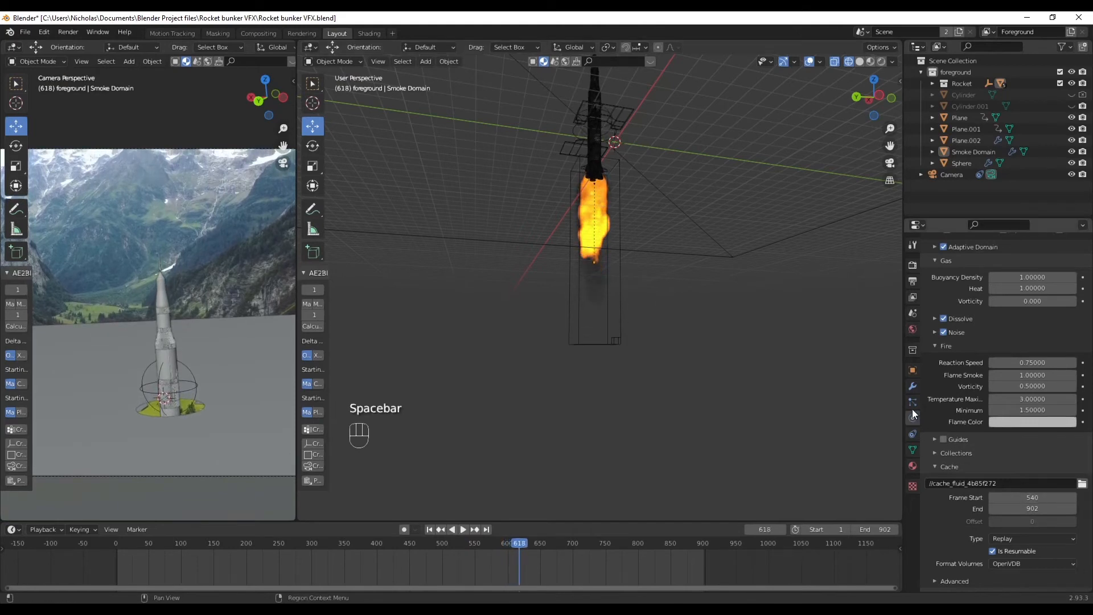
# - Expand the Dissolve settings of the smoke domain and set the dissolve time to 15
pyautogui.click(935, 318)
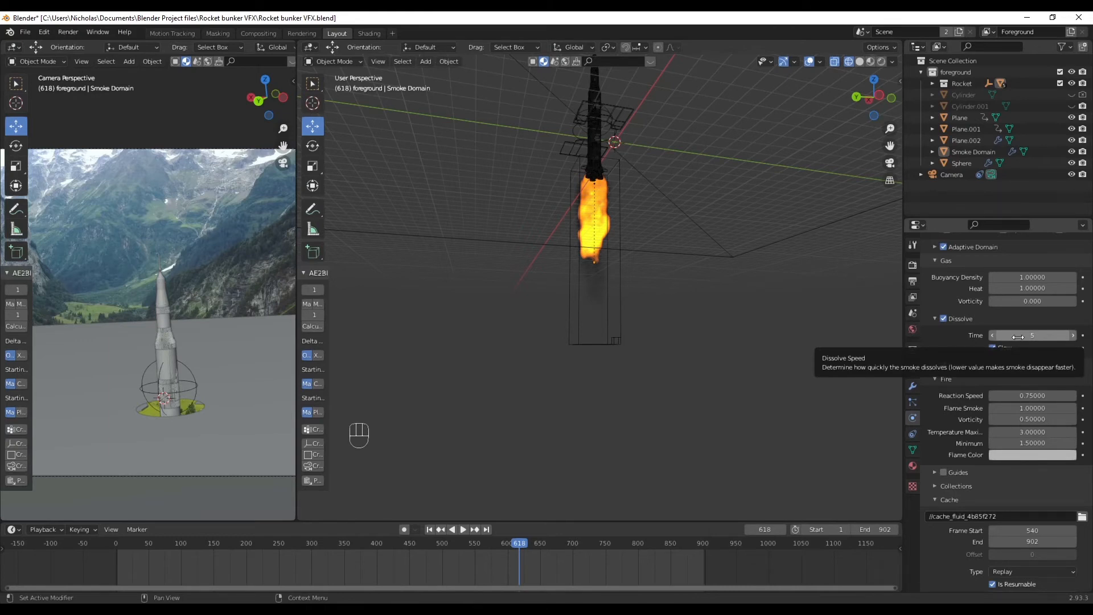
pyautogui.click(1019, 336)
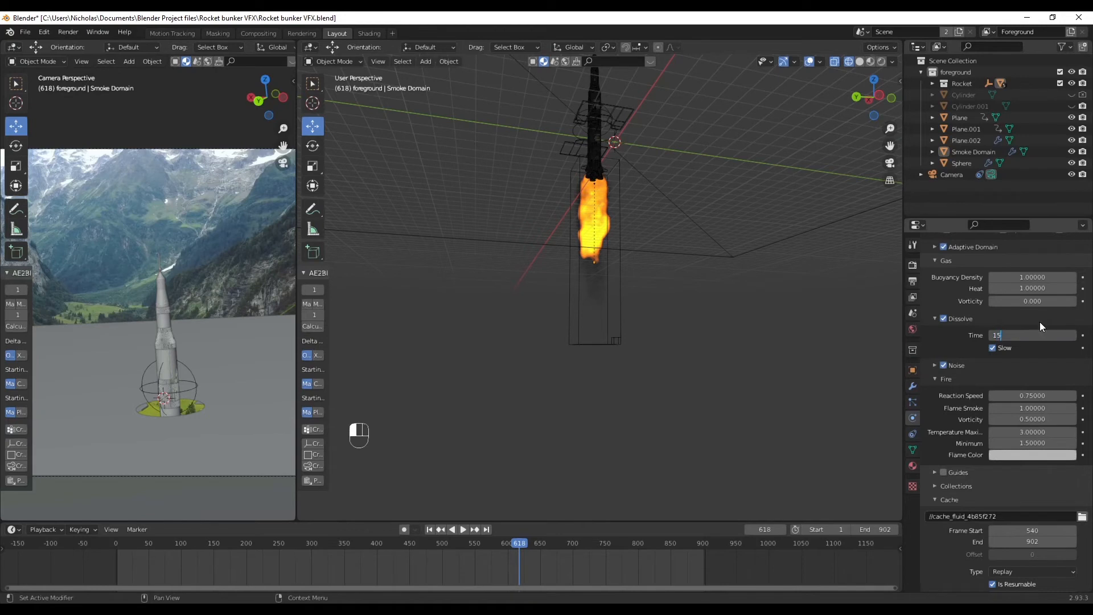
pyautogui.press('Return')
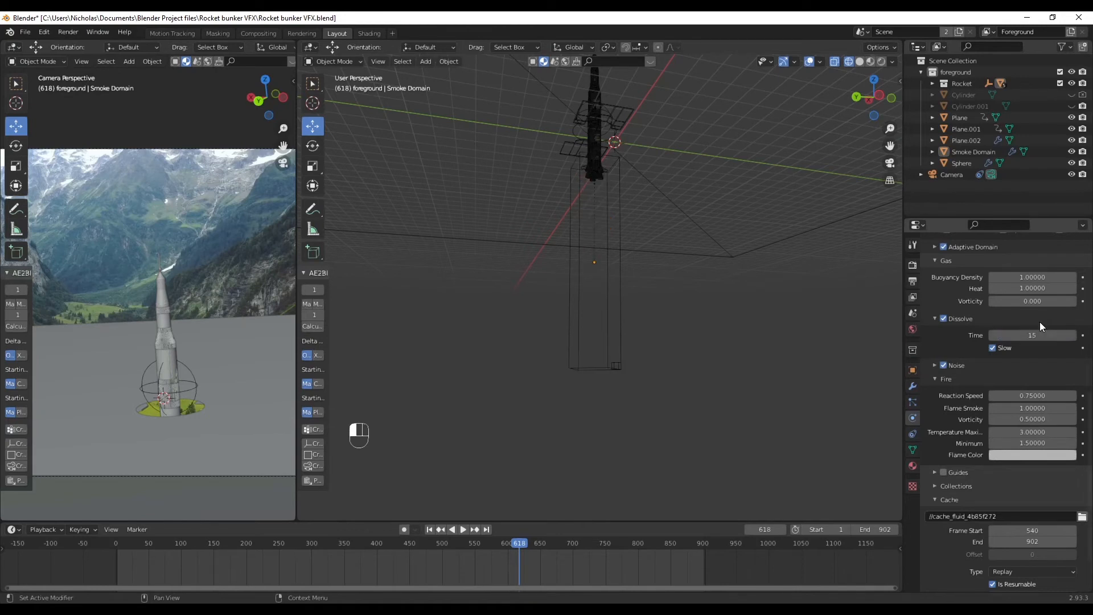
# - Replay the launch past frame 615 to check the dissolving smoke, then scrub back to frame 495
pyautogui.click(430, 529)
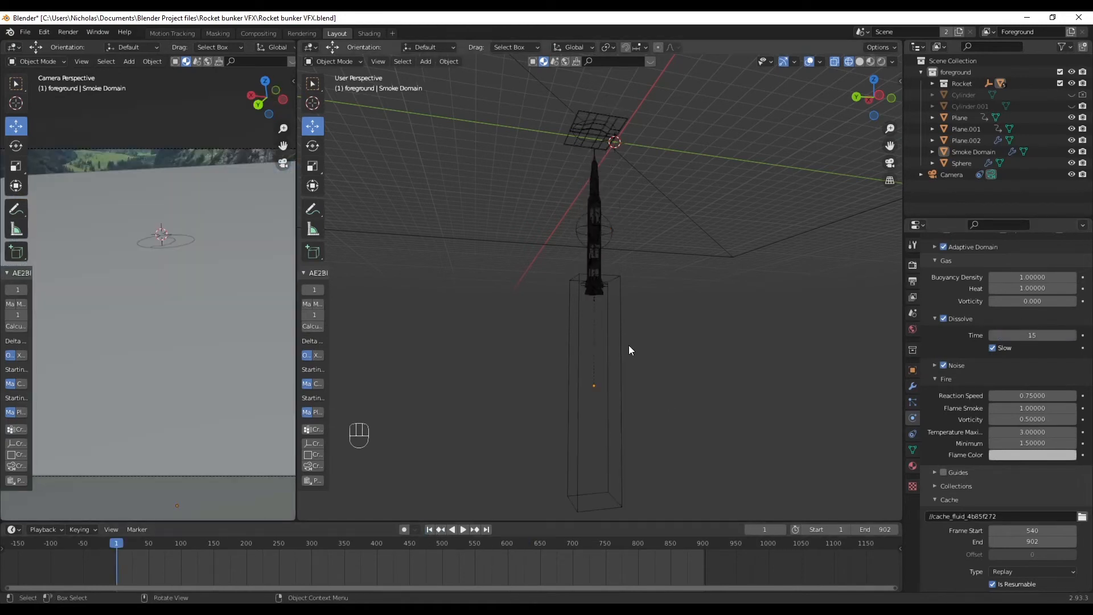
pyautogui.click(401, 541)
pyautogui.press('space')
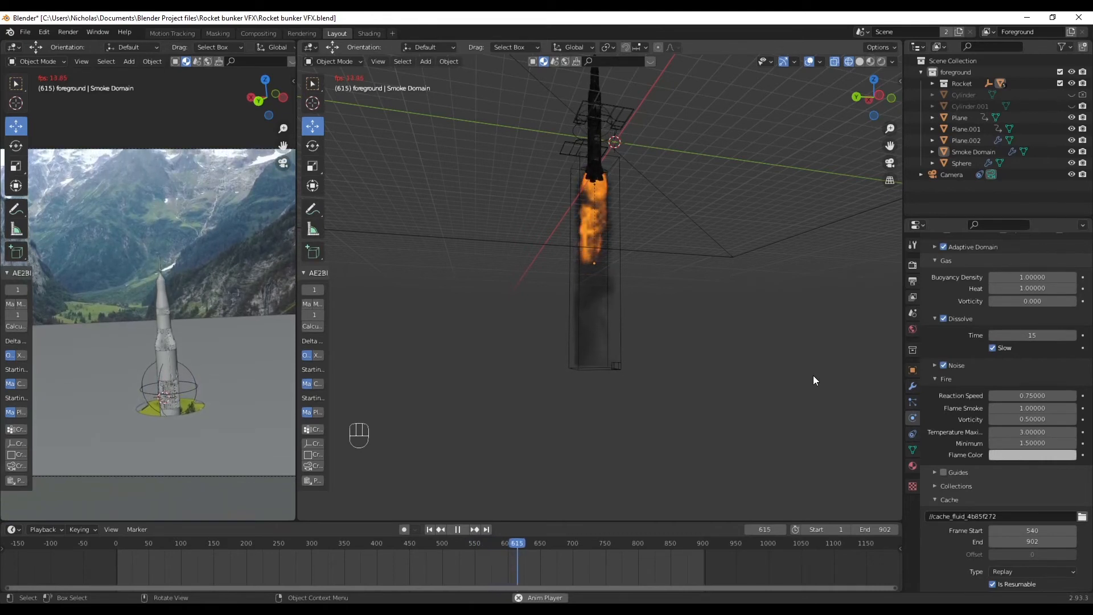
pyautogui.press('space')
pyautogui.moveTo(521, 542); pyautogui.dragTo(439, 549)
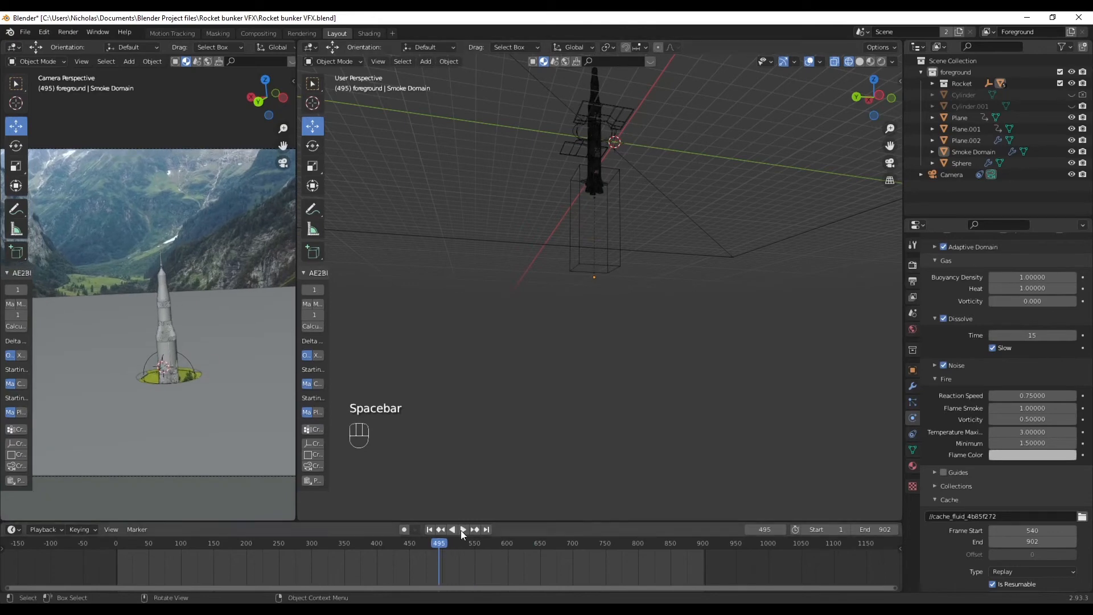
# - Return to frame 1 and add a Wind force field to the scene
pyautogui.click(430, 529)
pyautogui.moveTo(695, 258); pyautogui.dragTo(599, 318, button='middle')
pyautogui.scroll(5, 599, 318)
pyautogui.keyDown('shift'); pyautogui.moveTo(533, 402); pyautogui.dragTo(617, 332, button='middle'); pyautogui.keyUp('shift')
pyautogui.keyDown('shift'); pyautogui.moveTo(646, 170); pyautogui.dragTo(670, 229, button='middle'); pyautogui.keyUp('shift')
pyautogui.hotkey('shift', 'a')
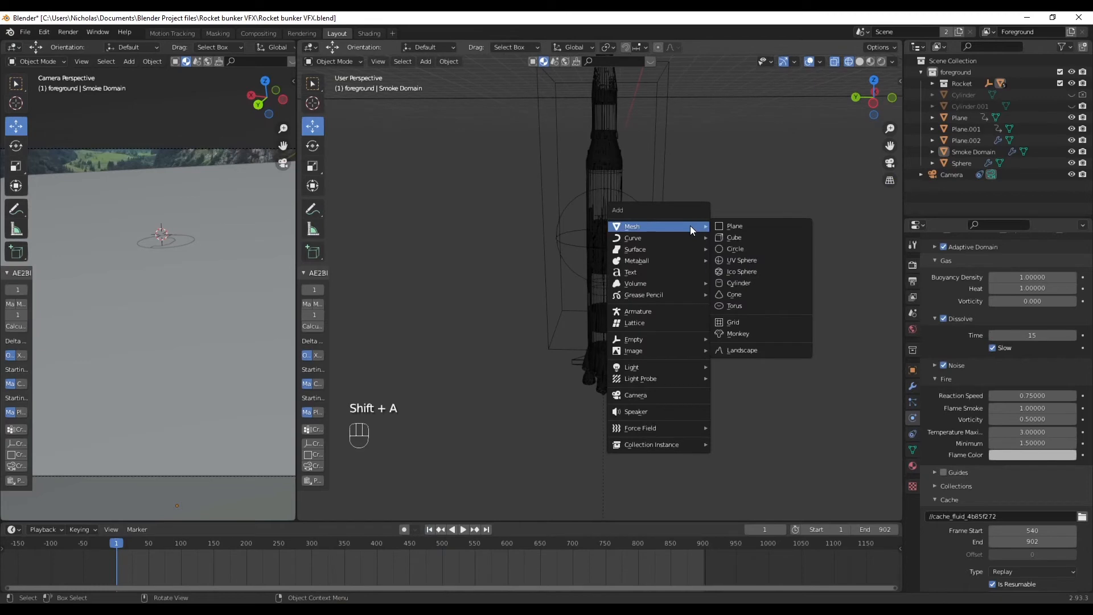
pyautogui.moveTo(677, 431)
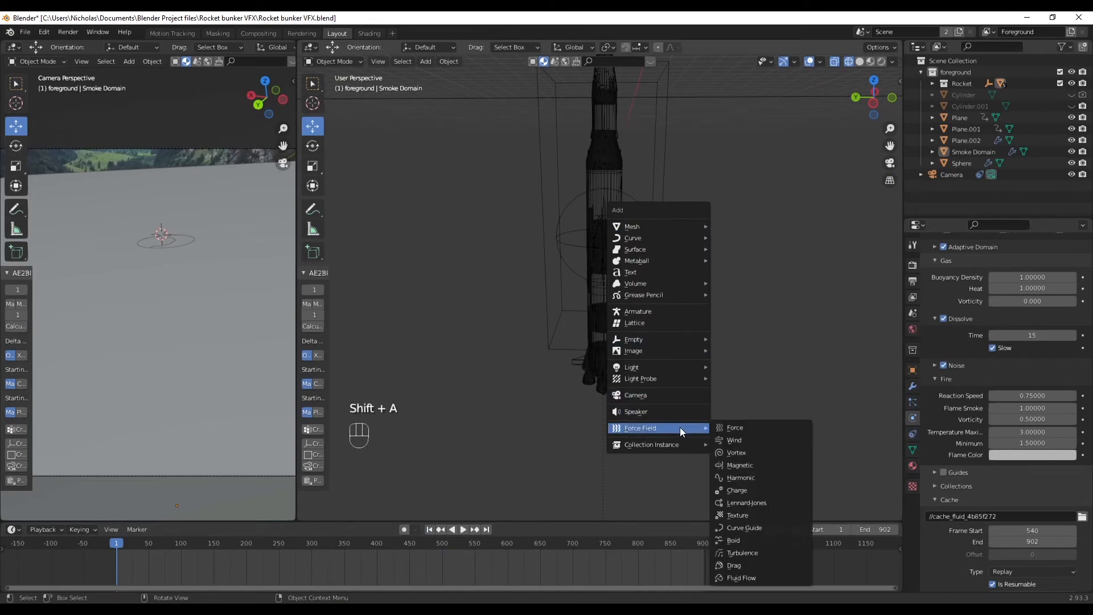
pyautogui.click(750, 439)
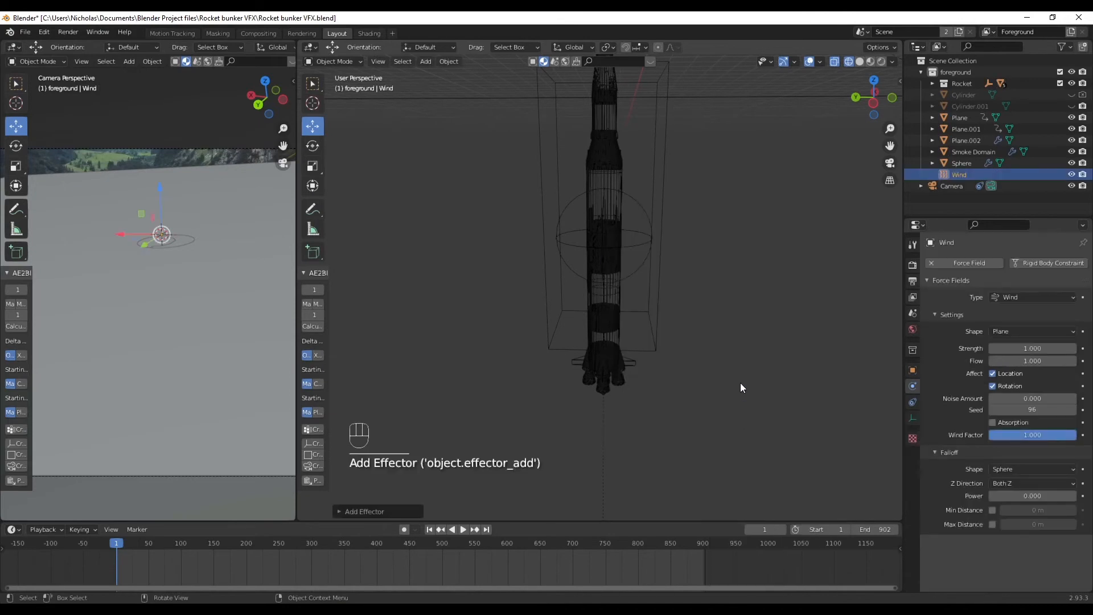
# - In the left orthographic view, scale up the wind force field to slightly wider than the smoke domain
pyautogui.scroll(-5, 740, 383)
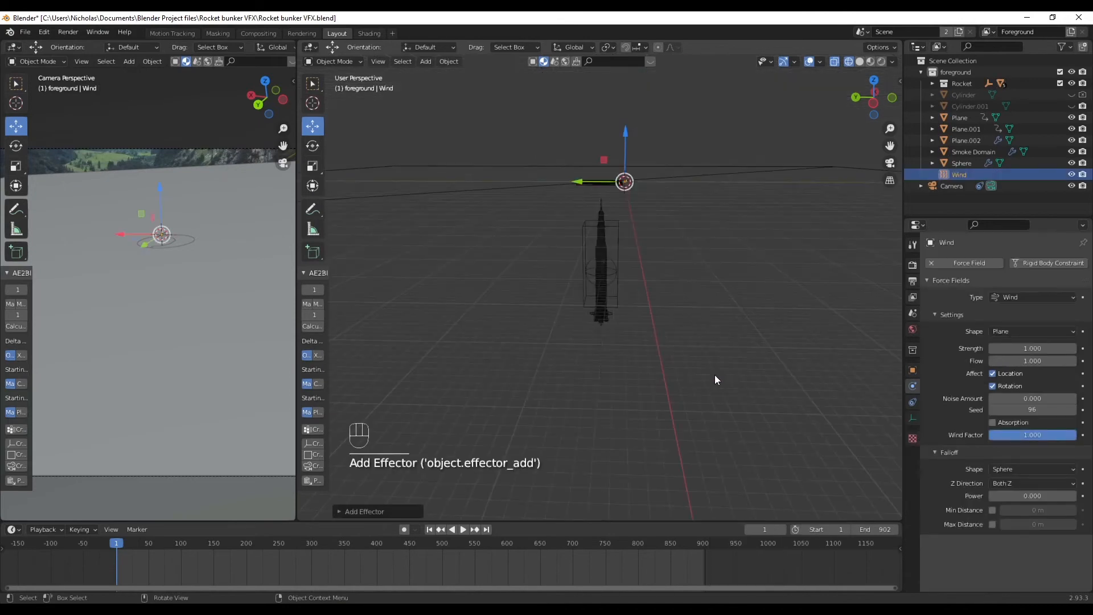
pyautogui.click(875, 106)
pyautogui.keyDown('shift'); pyautogui.moveTo(658, 125); pyautogui.dragTo(682, 145, button='middle'); pyautogui.keyUp('shift')
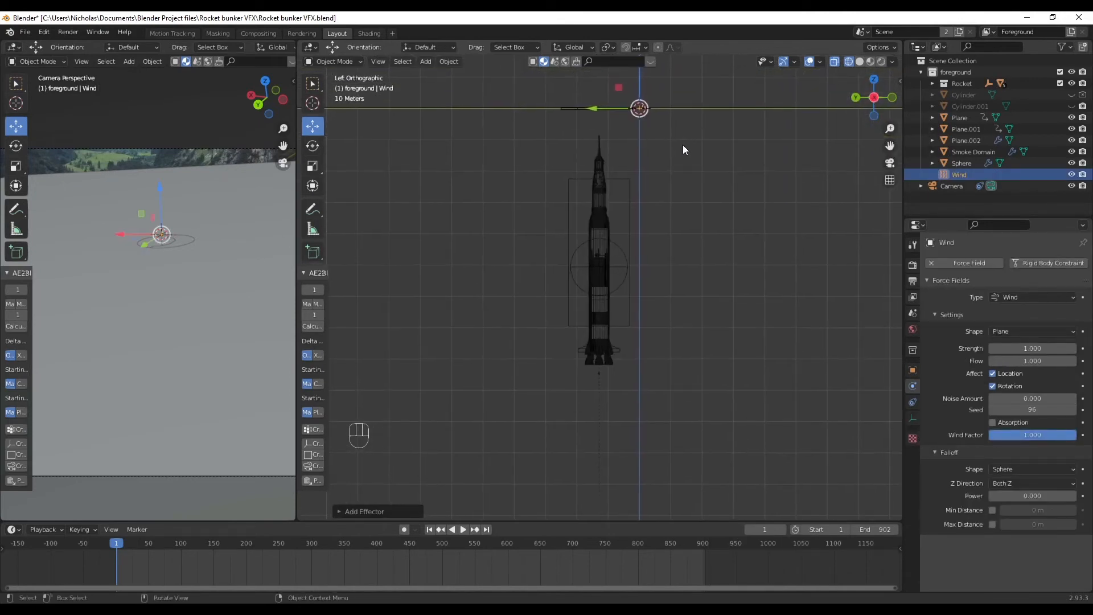
pyautogui.press('s')
pyautogui.click(845, 179)
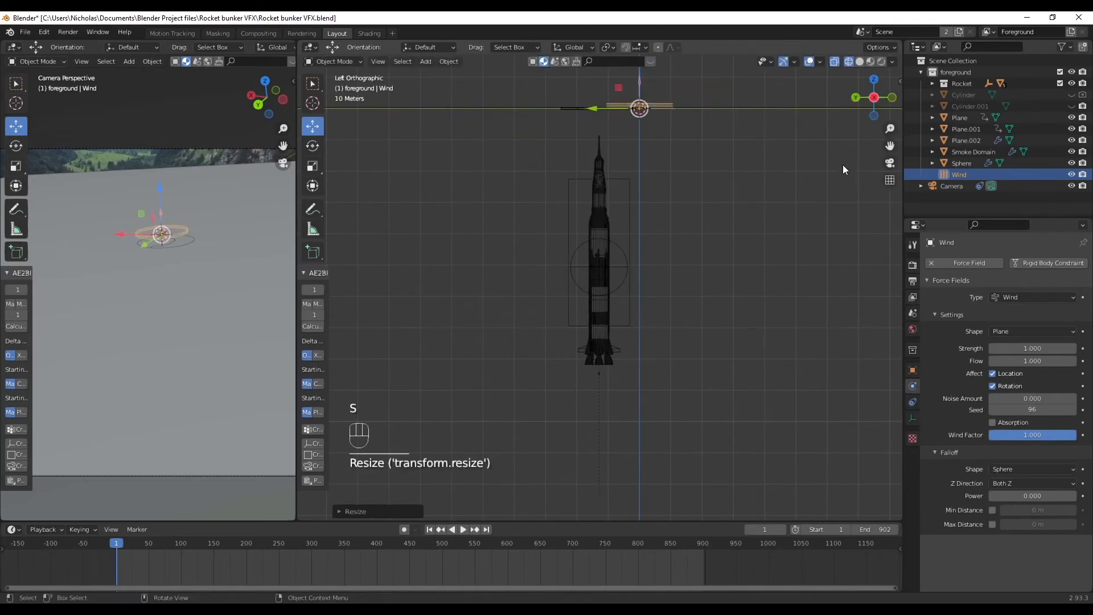
# - Move the wind field down to just above the rocket's engines and rotate it 180° about the X axis
pyautogui.moveTo(618, 88); pyautogui.dragTo(576, 322)
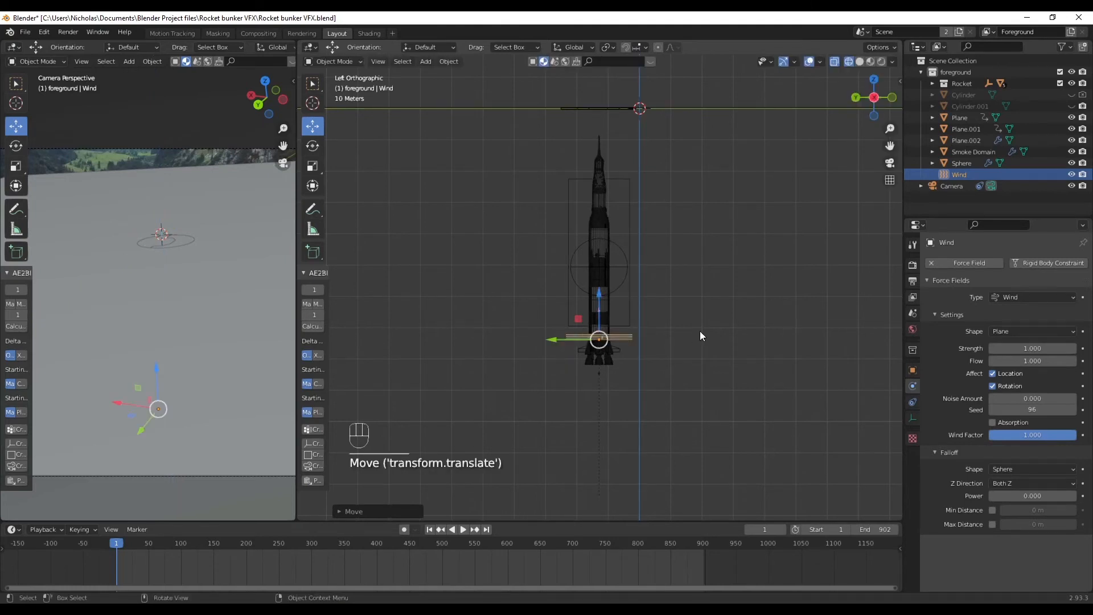
pyautogui.press('r')
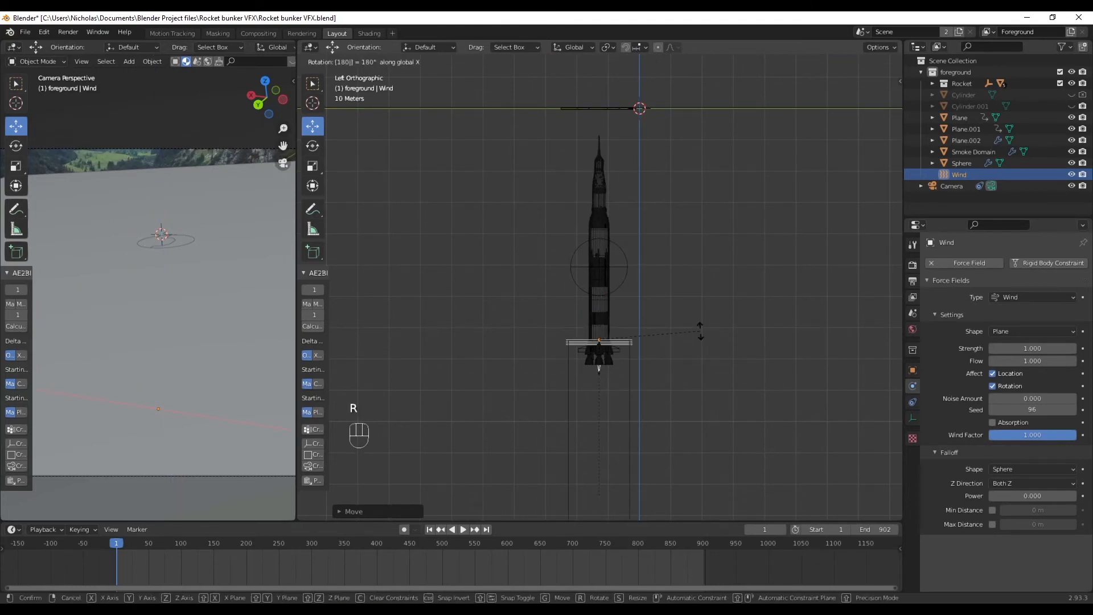
pyautogui.click(700, 334)
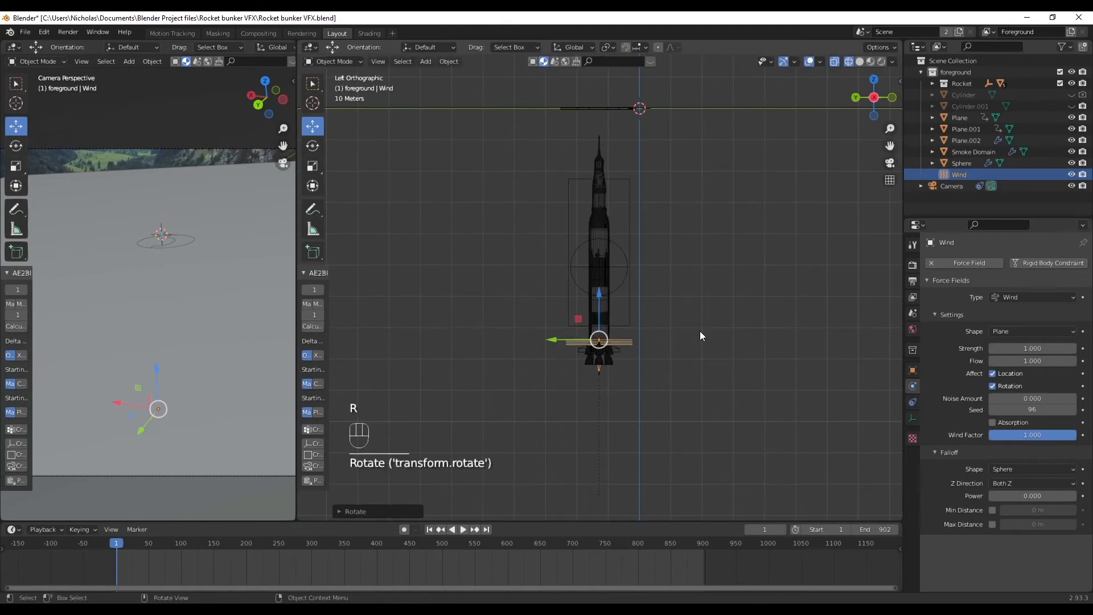
# - In the back orthographic view, move the wind field along X to centre it over the rocket's engines
pyautogui.click(856, 98)
pyautogui.scroll(4, 737, 401)
pyautogui.keyDown('shift'); pyautogui.moveTo(727, 335); pyautogui.dragTo(575, 271, button='middle'); pyautogui.keyUp('shift')
pyautogui.scroll(2, 576, 223)
pyautogui.moveTo(473, 279); pyautogui.dragTo(518, 275)
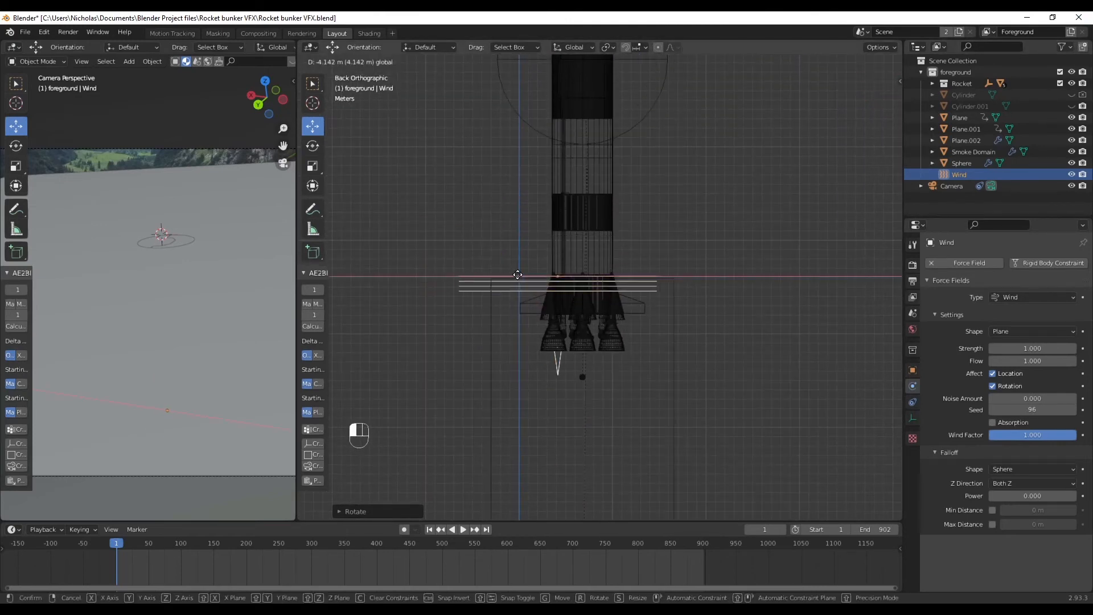
pyautogui.click(539, 272)
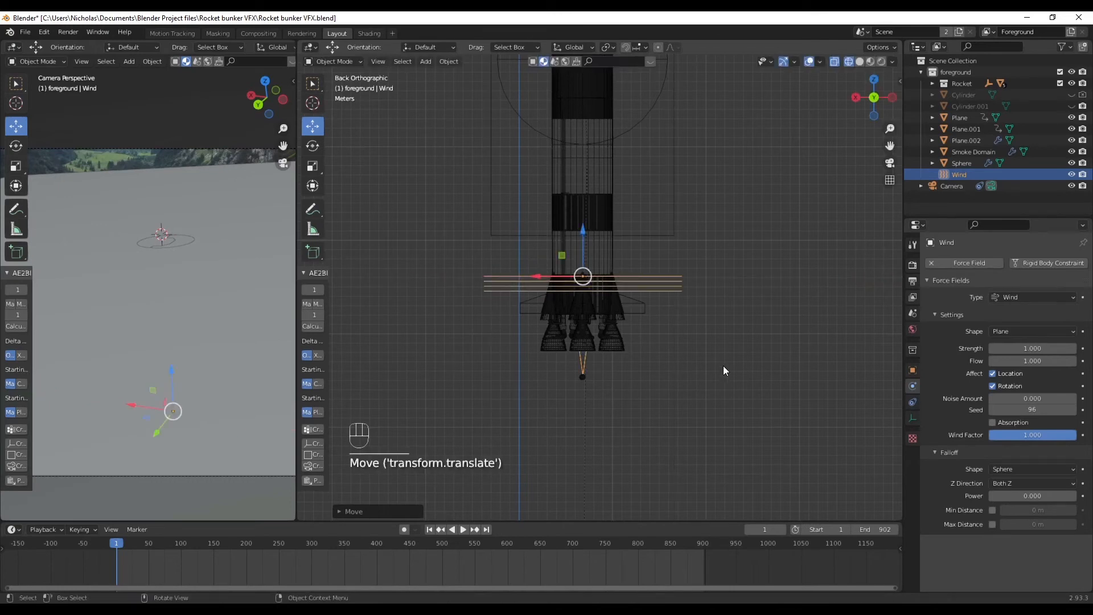
# - Set the wind force field's strength to 100
pyautogui.scroll(-3, 724, 365)
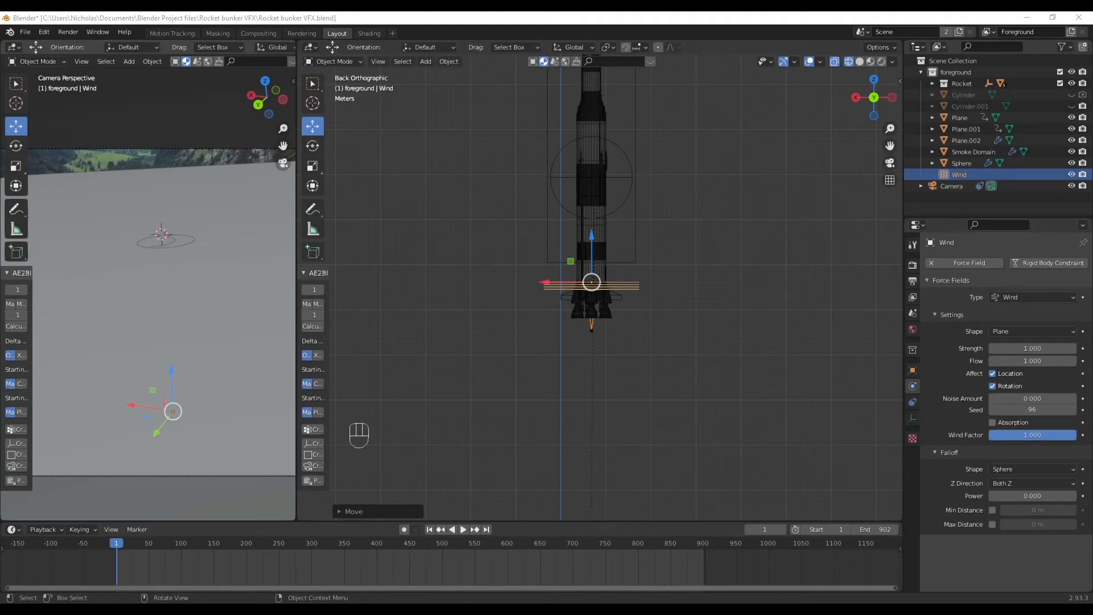
pyautogui.click(664, 364)
pyautogui.click(623, 287)
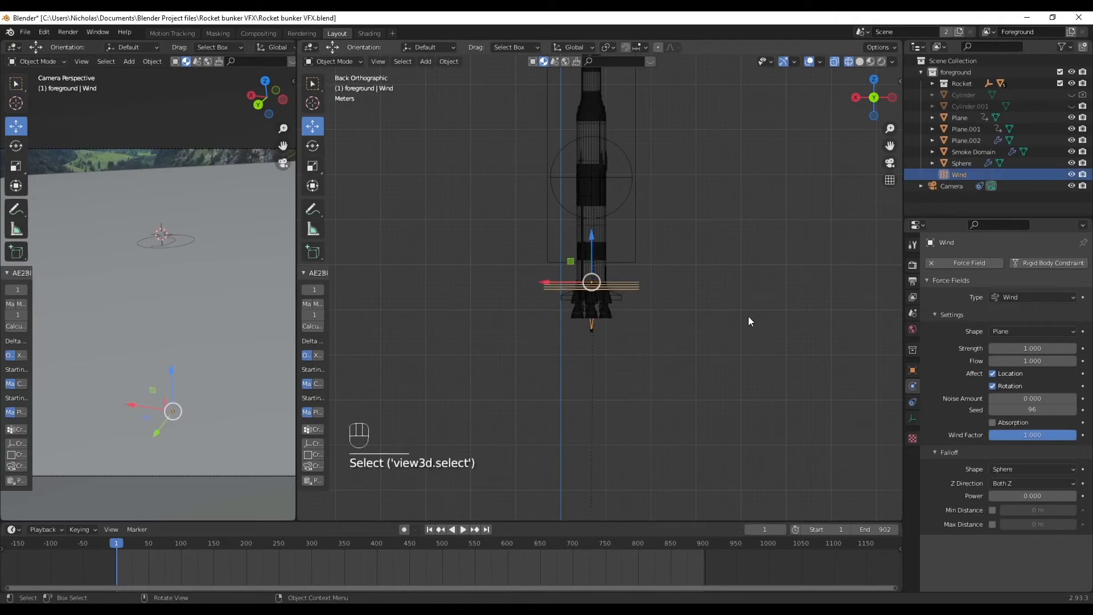
pyautogui.moveTo(1023, 349); pyautogui.dragTo(1074, 350)
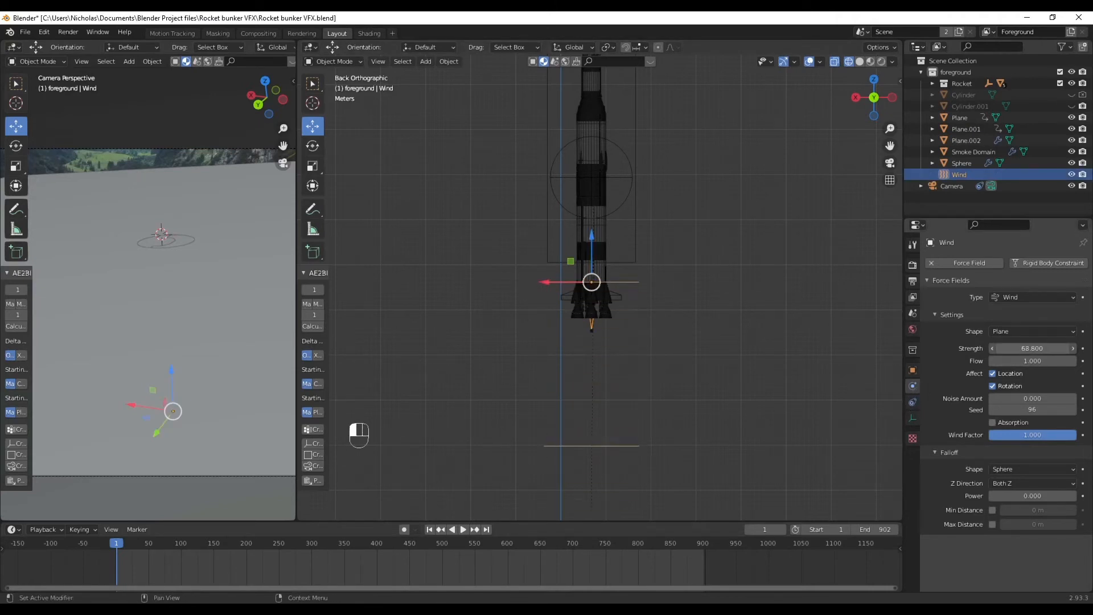
pyautogui.scroll(-3, 748, 333)
pyautogui.click(1027, 348)
pyautogui.write('76.4')
pyautogui.write('10')
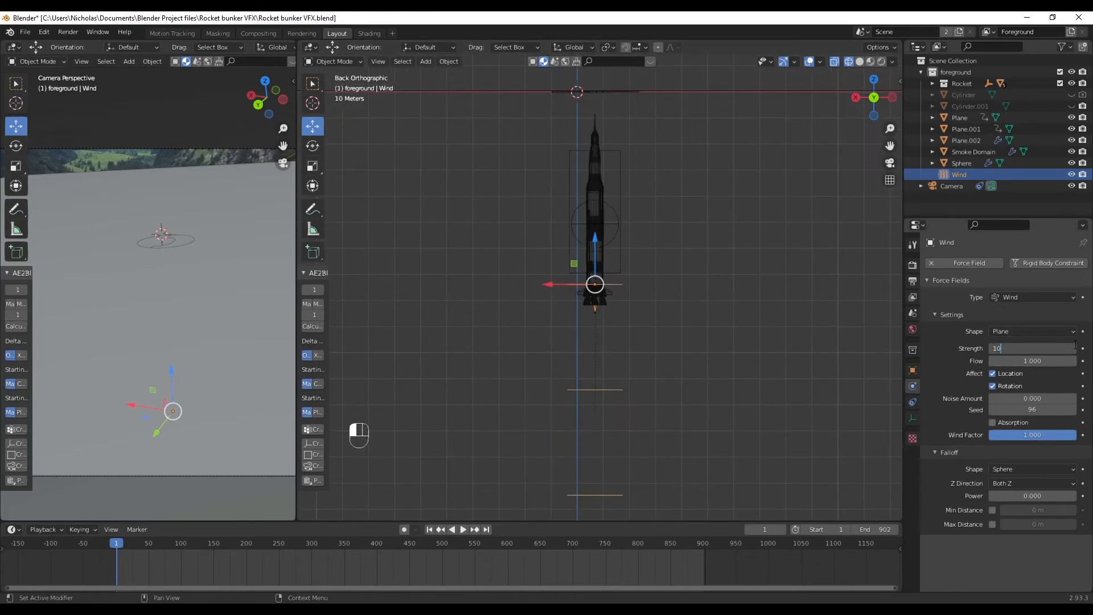
pyautogui.write('0')
pyautogui.press('Return')
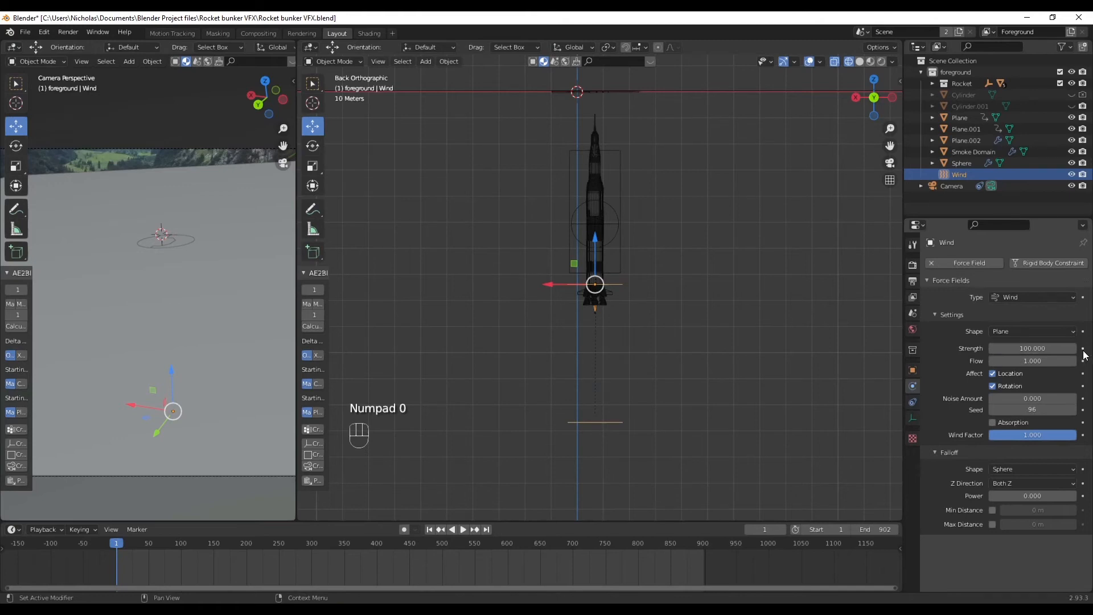
# - Parent the wind force field to the rocket's engine object so it travels with the rocket
pyautogui.scroll(-6, 674, 451)
pyautogui.scroll(7, 783, 446)
pyautogui.scroll(3, 677, 376)
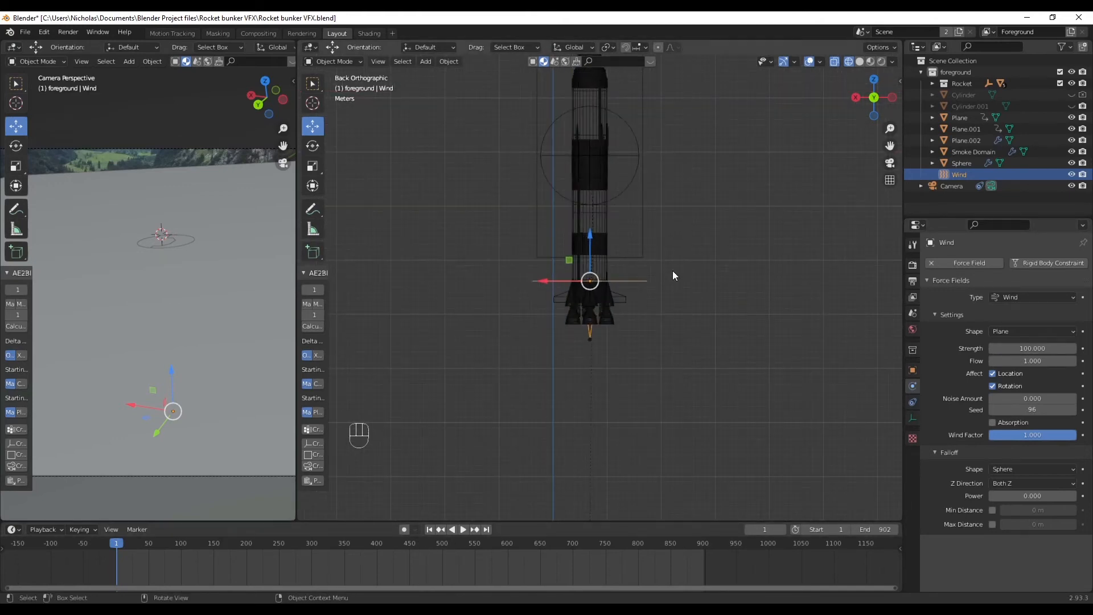
pyautogui.scroll(3, 669, 277)
pyautogui.click(655, 275)
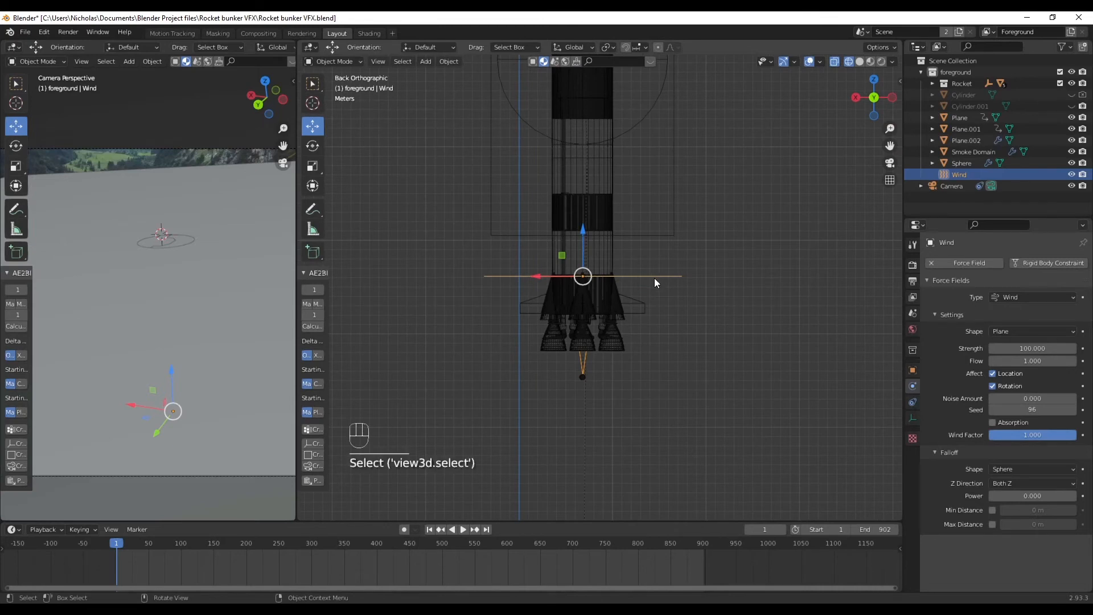
pyautogui.scroll(3, 654, 278)
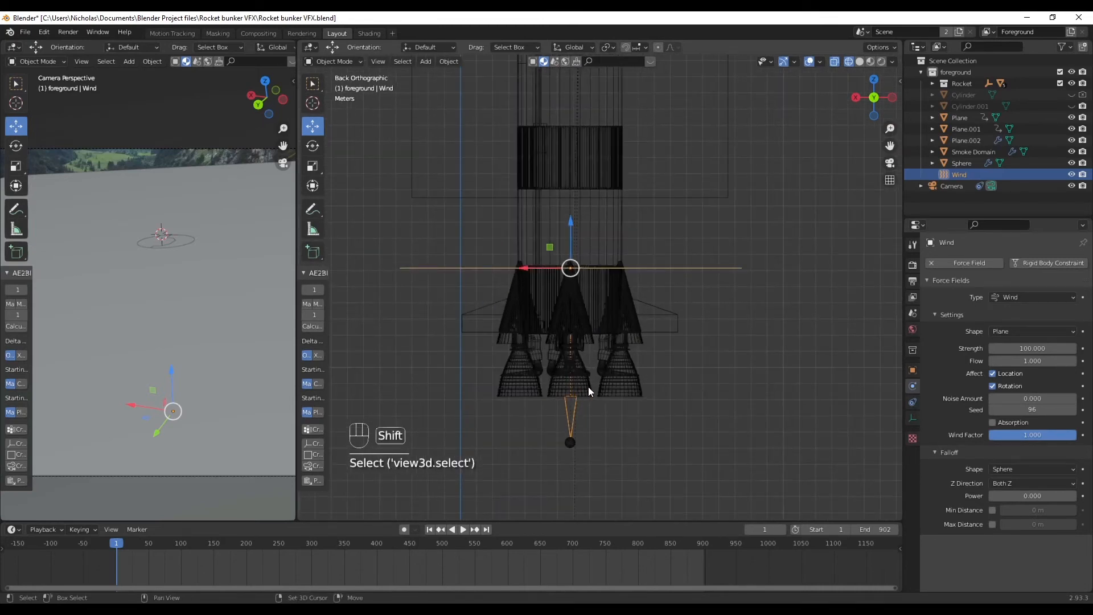
pyautogui.keyDown('shift'); pyautogui.click(589, 388); pyautogui.keyUp('shift')
pyautogui.rightClick(587, 387)
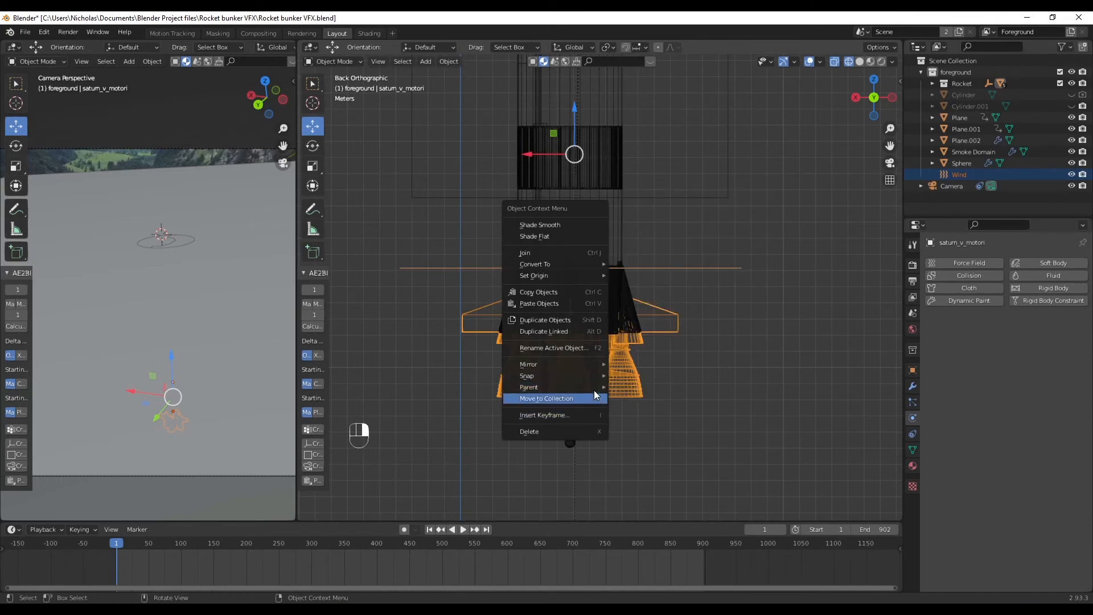
pyautogui.moveTo(593, 387)
pyautogui.click(686, 177)
pyautogui.click(776, 317)
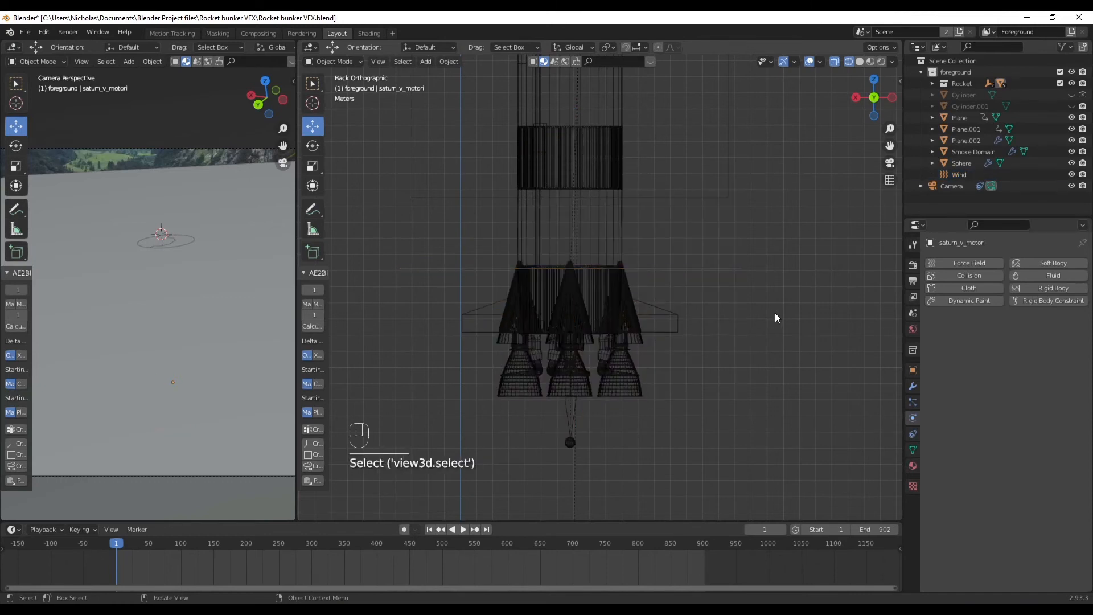
# - Play the animation past ignition to check how the wind affects the exhaust, and return to frame 1
pyautogui.scroll(-5, 775, 314)
pyautogui.press('space')
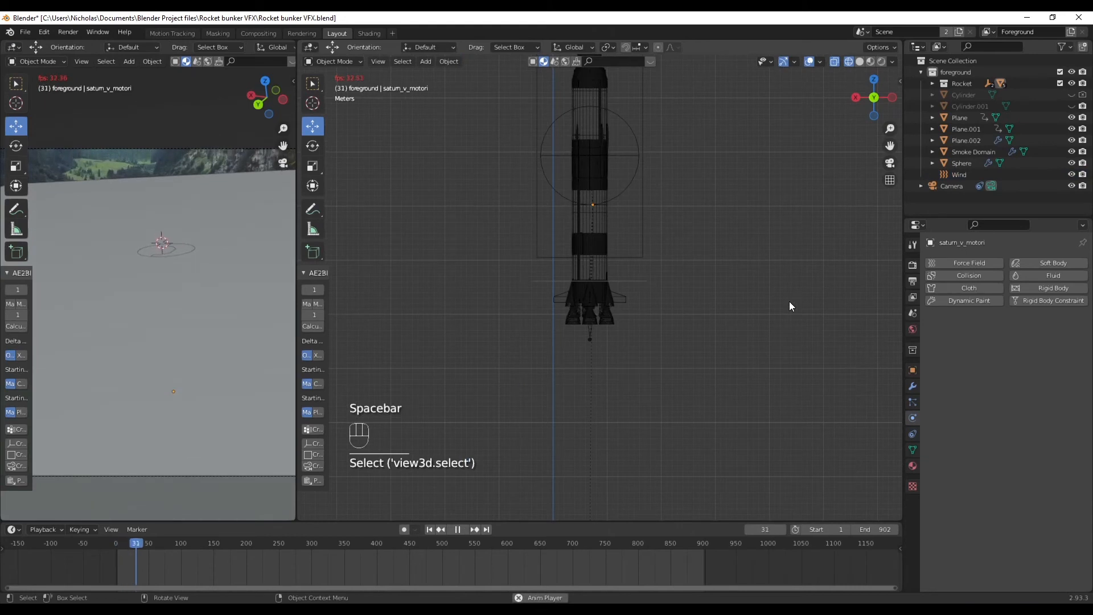
pyautogui.moveTo(727, 341); pyautogui.dragTo(710, 402, button='middle')
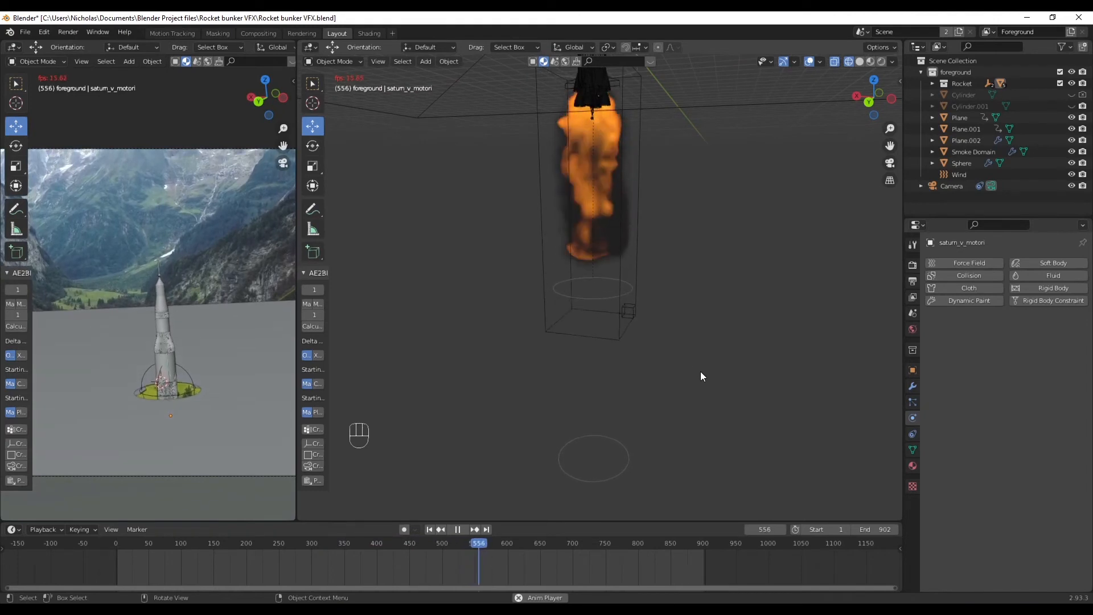
pyautogui.moveTo(700, 371); pyautogui.dragTo(680, 325, button='middle')
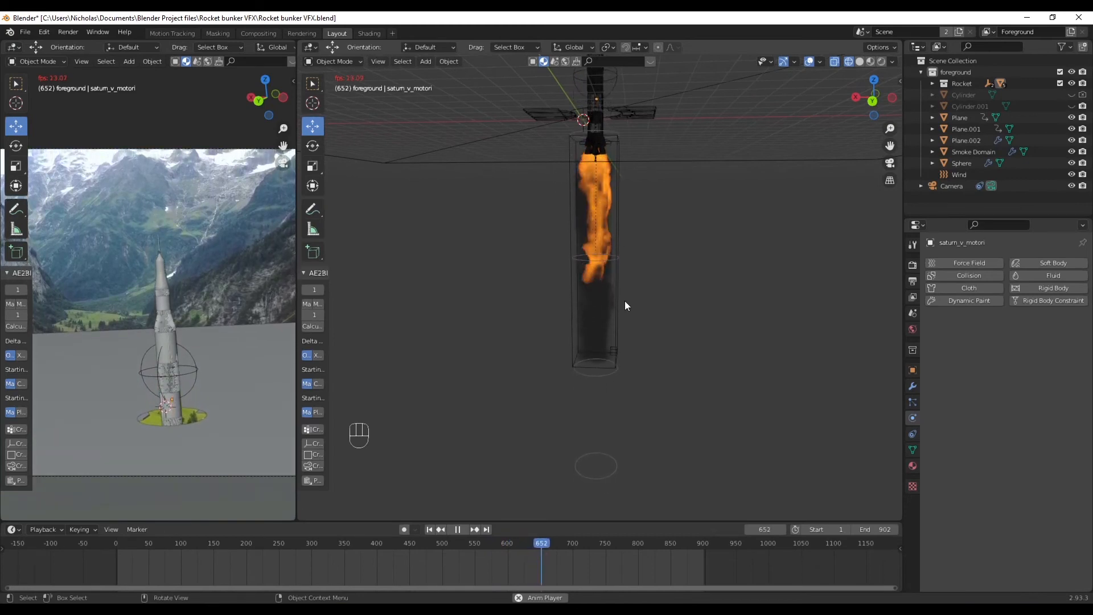
pyautogui.press('space')
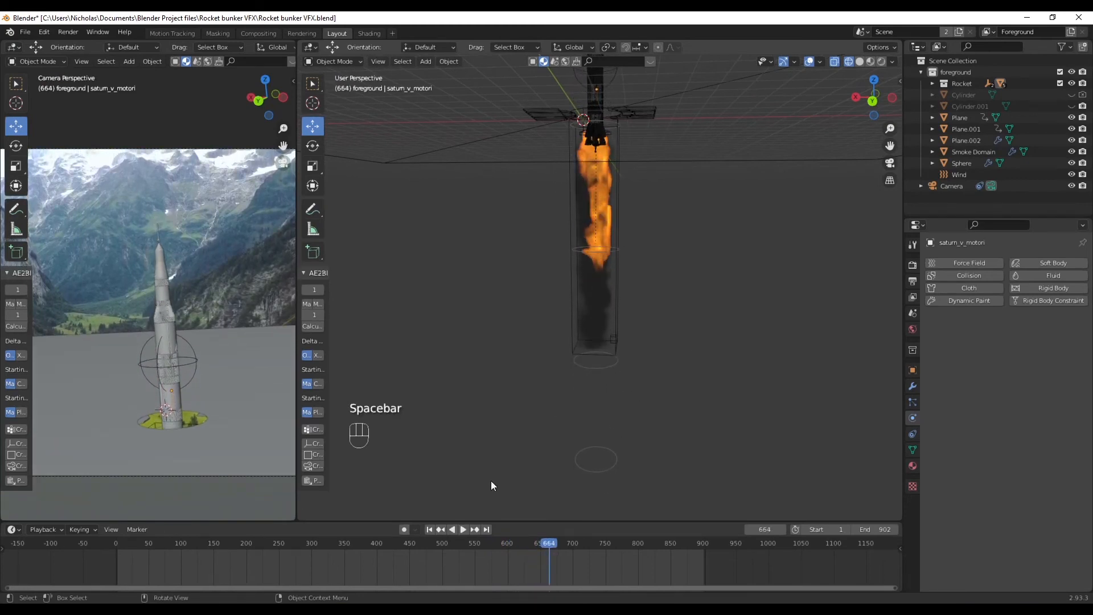
pyautogui.click(429, 530)
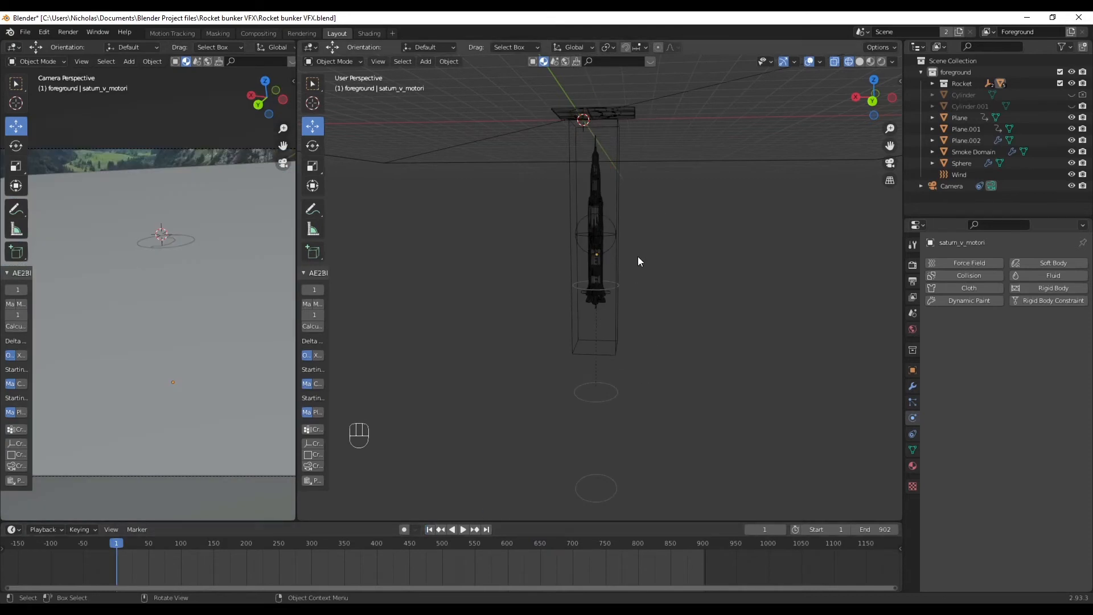
# - Set the wind force field's strength to 150 and deselect it
pyautogui.click(613, 291)
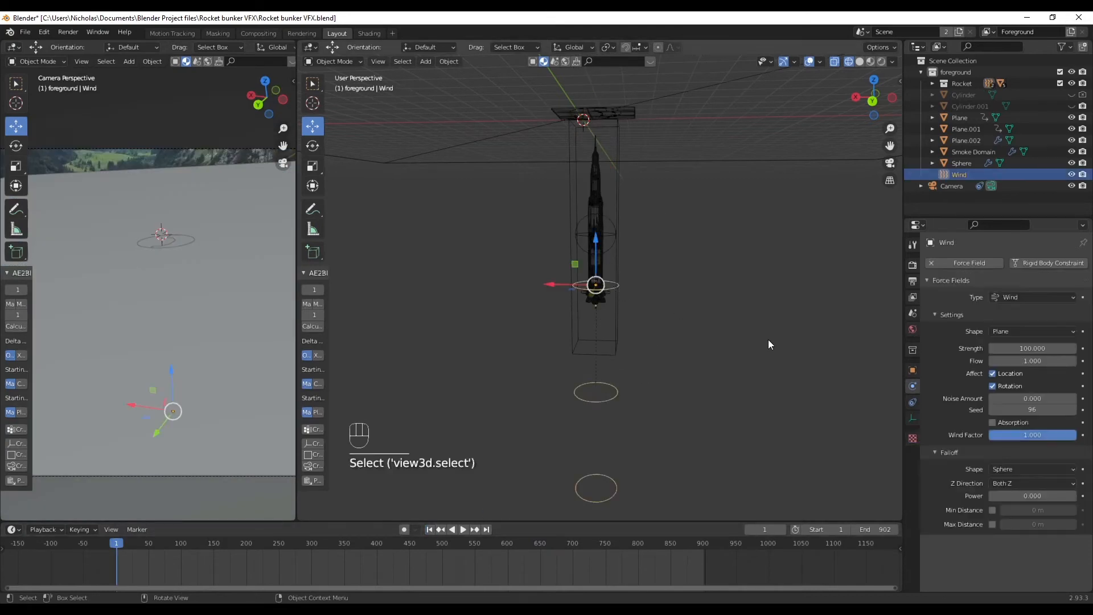
pyautogui.click(1025, 347)
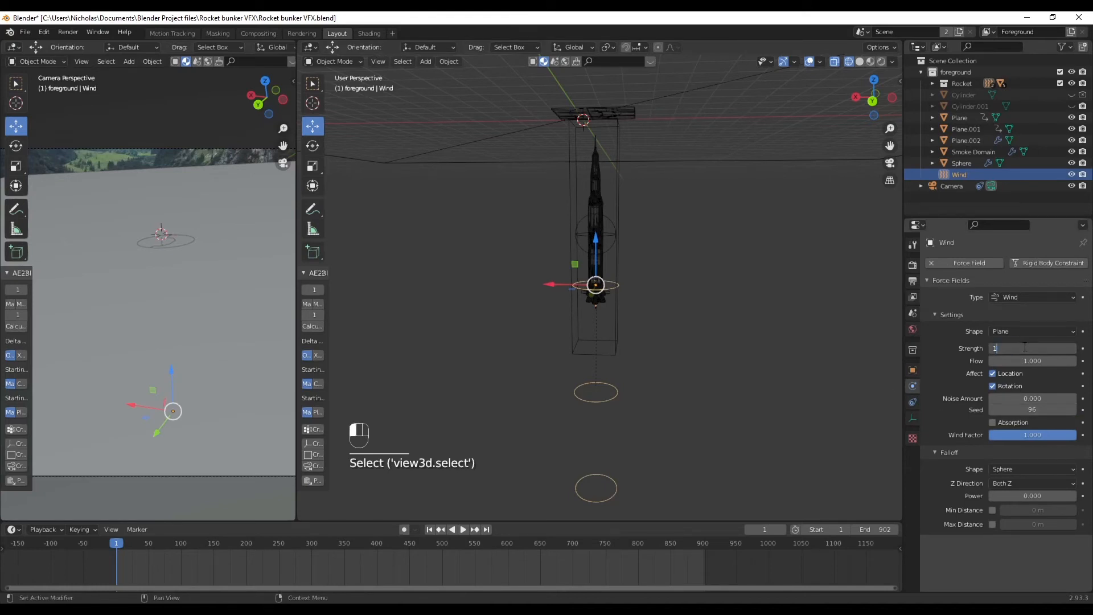
pyautogui.write('150')
pyautogui.press('Return')
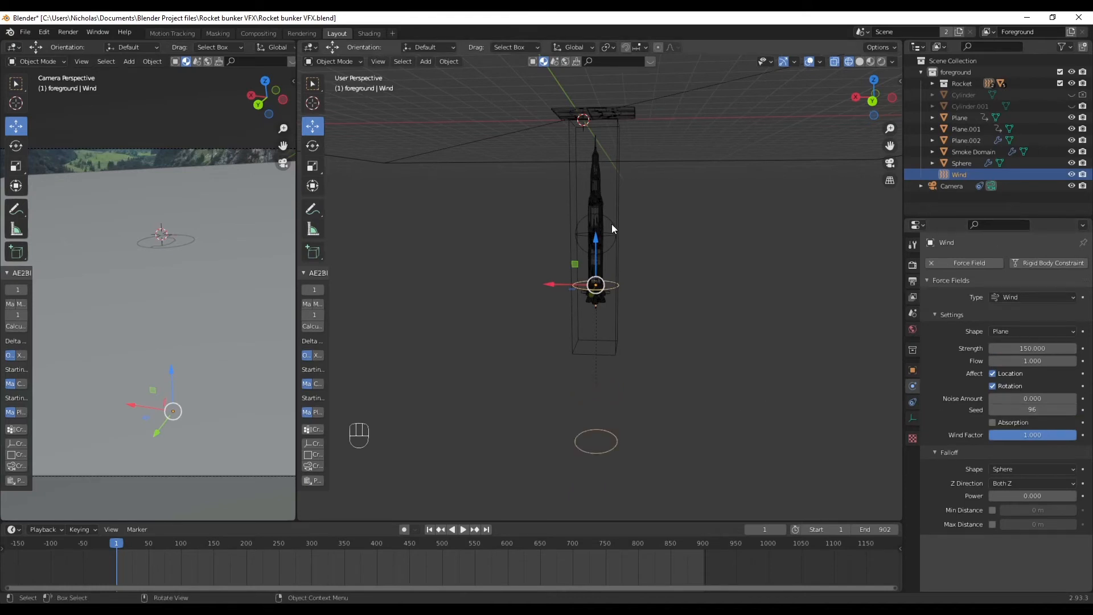
pyautogui.click(686, 234)
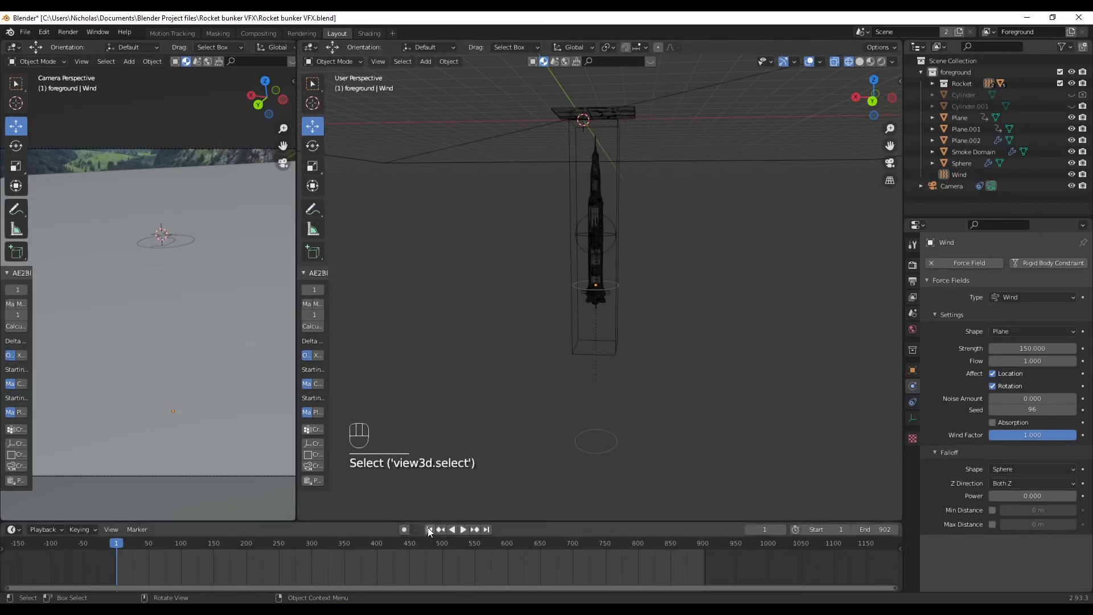
# - Change the smoke domain's cache type to All
pyautogui.click(620, 194)
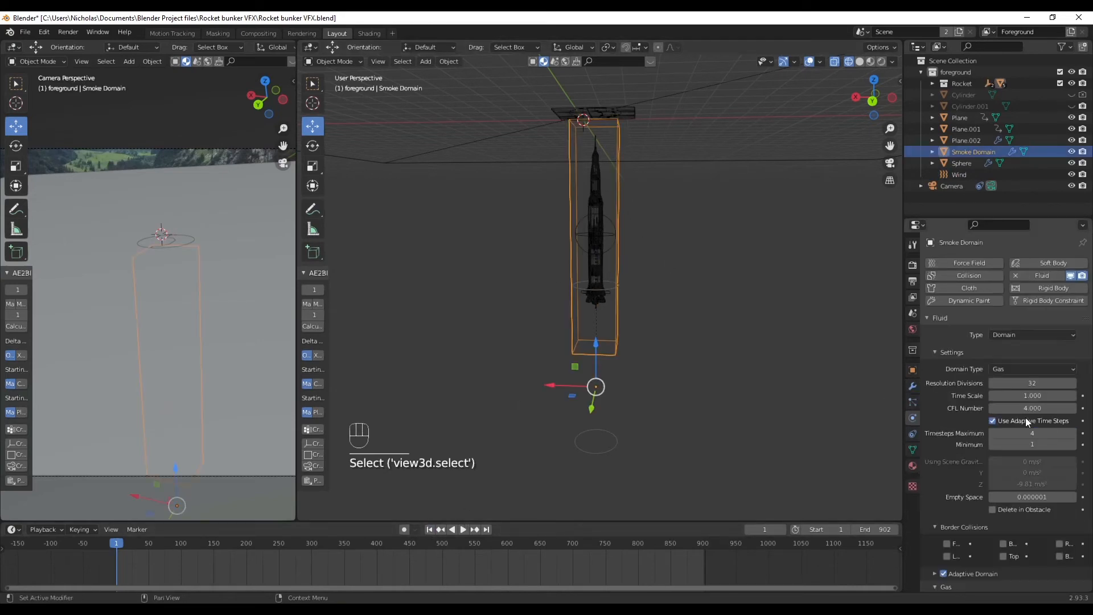
pyautogui.scroll(-10, 1026, 418)
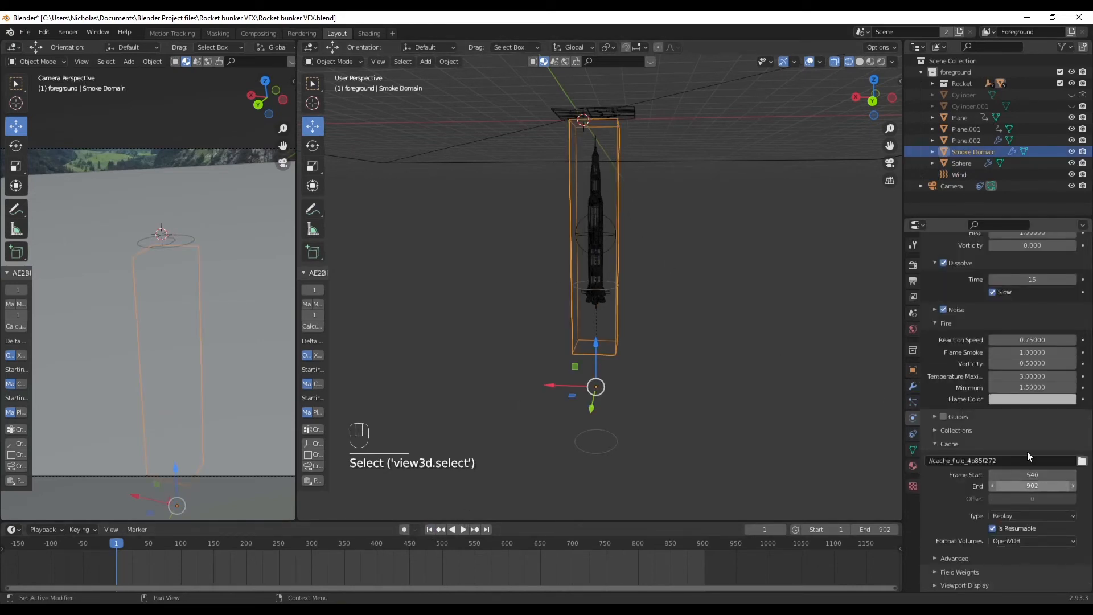
pyautogui.click(1029, 517)
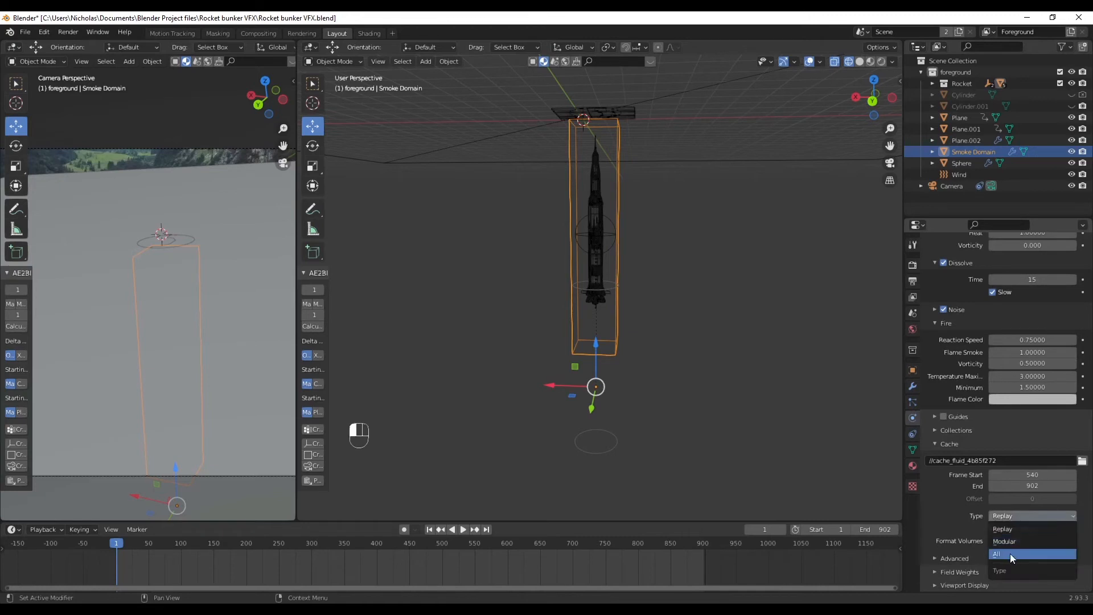
pyautogui.click(1012, 554)
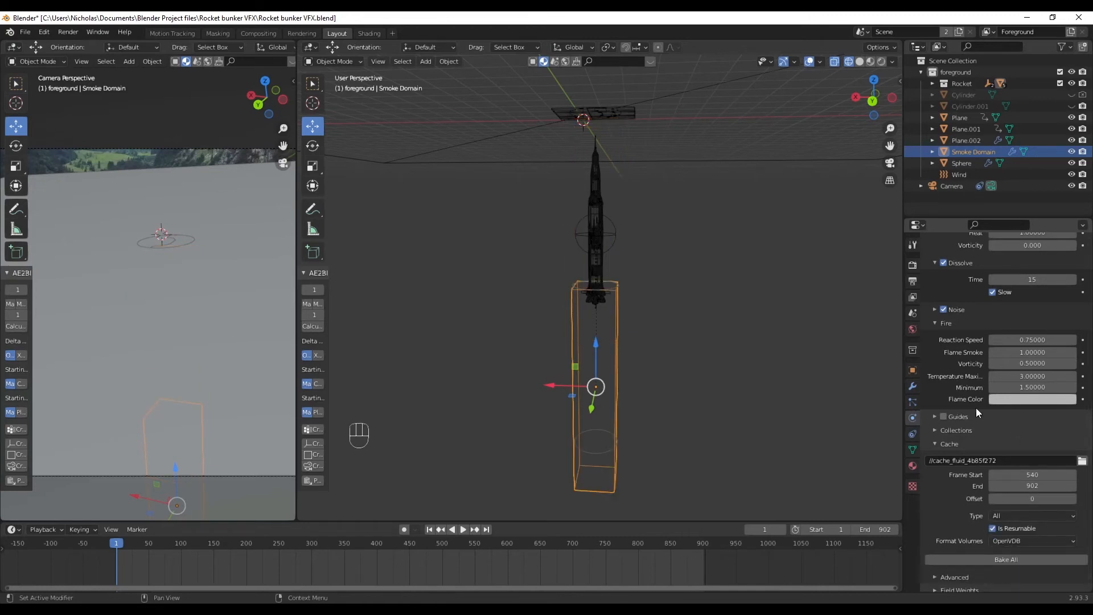
# - Set the smoke domain's resolution divisions to 80 and bake the whole simulation
pyautogui.scroll(10, 980, 410)
pyautogui.click(1063, 383)
pyautogui.press('Return')
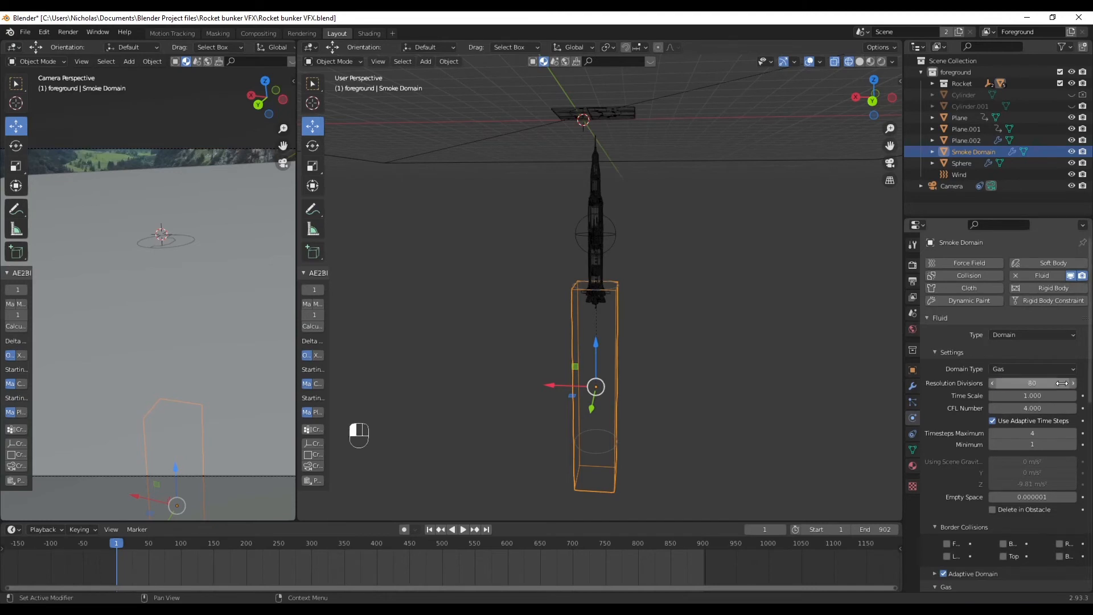
pyautogui.scroll(-10, 939, 468)
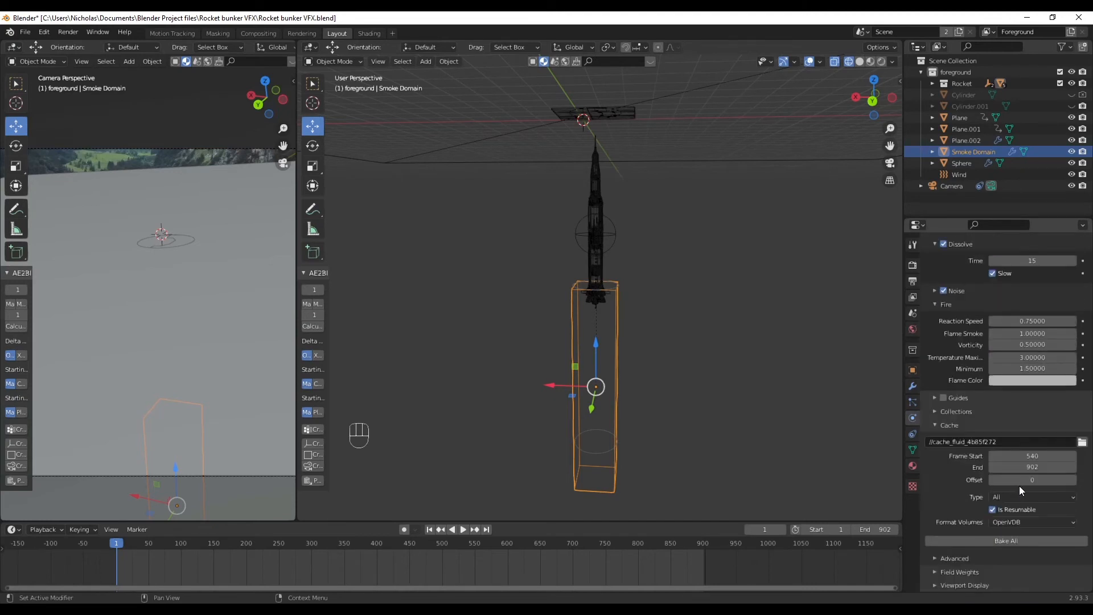
pyautogui.click(1047, 540)
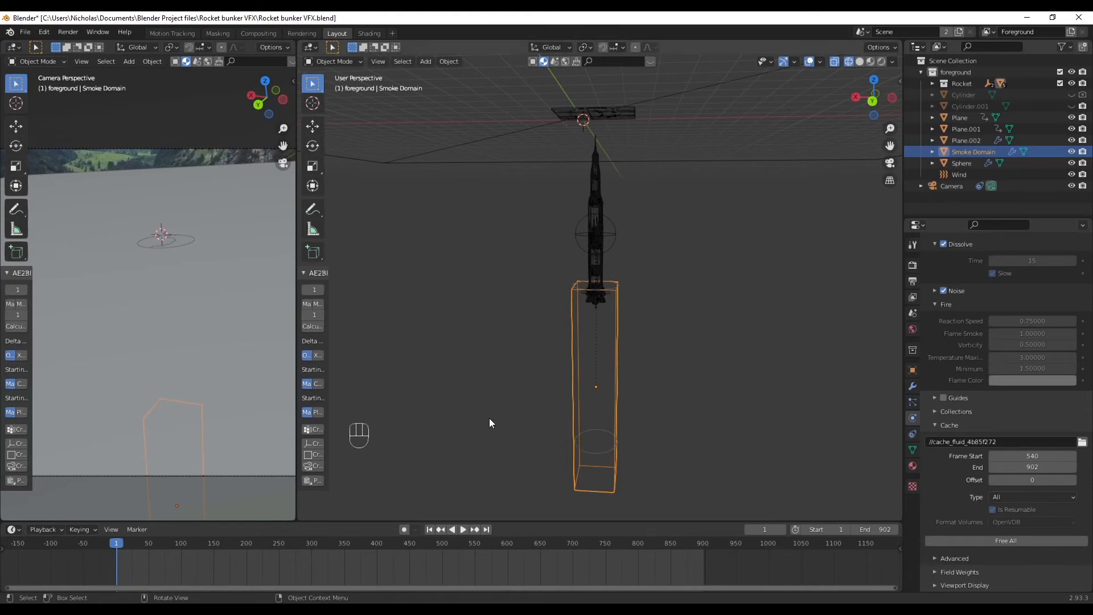
# - Briefly play the animation and join the two 3D viewports into a single area
pyautogui.press('space')
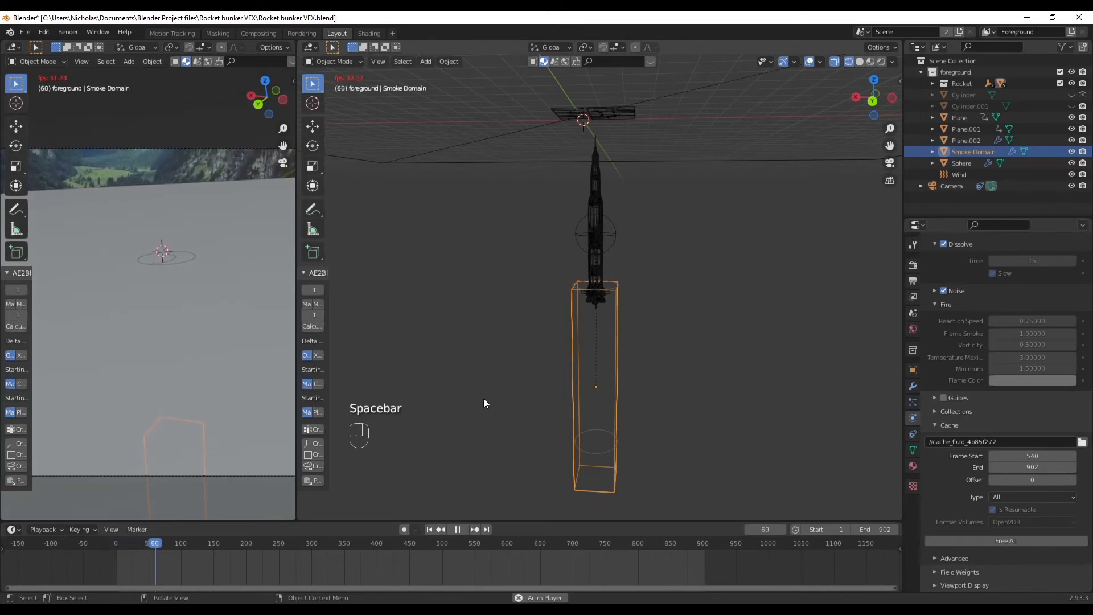
pyautogui.press('space')
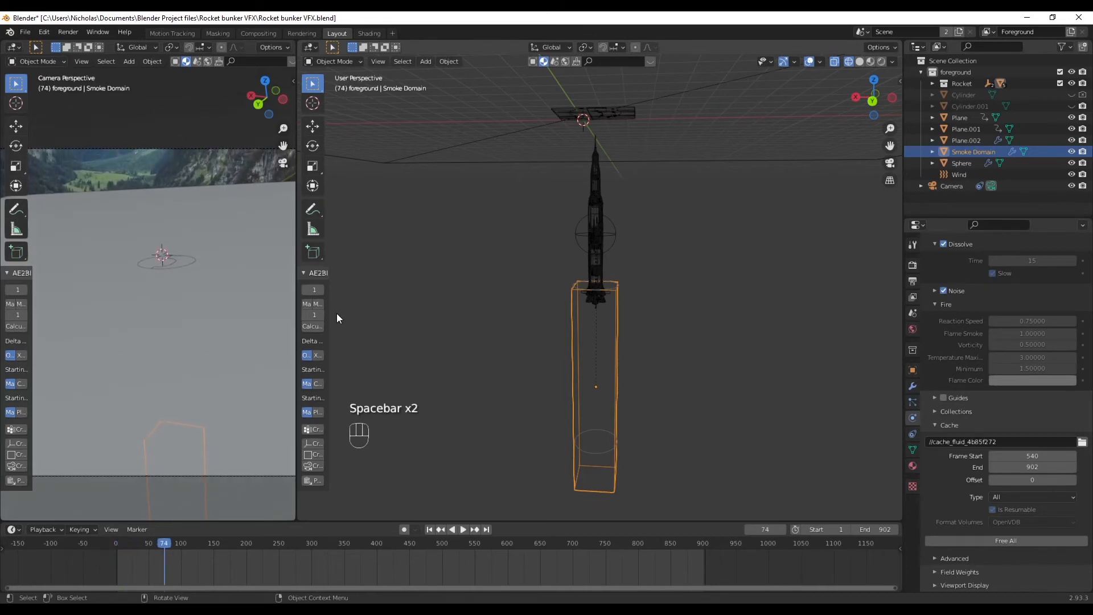
pyautogui.rightClick(296, 301)
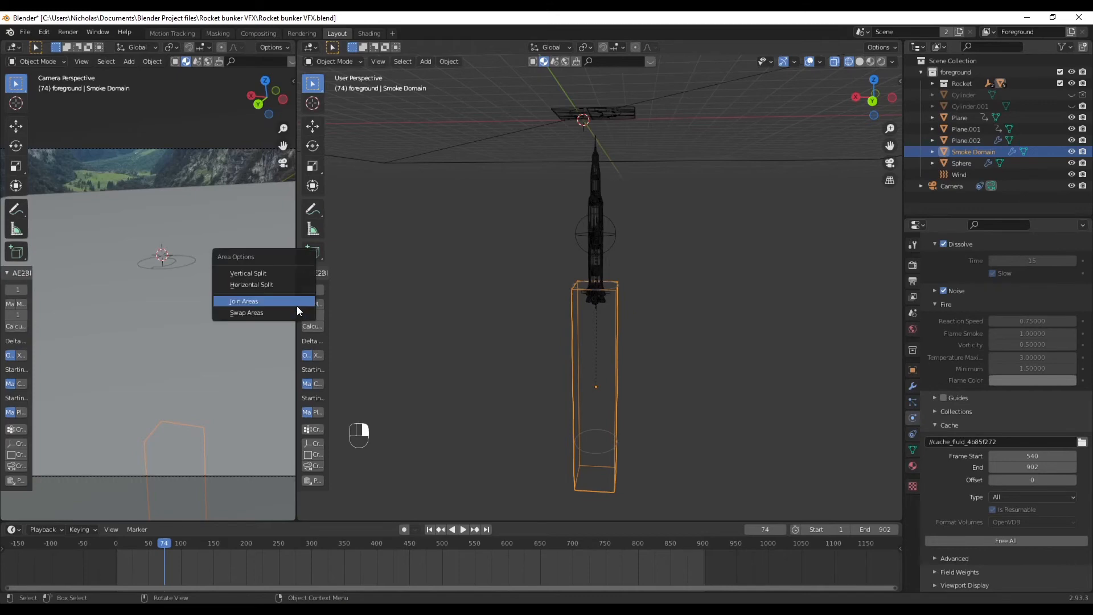
pyautogui.click(295, 302)
pyautogui.click(532, 316)
# - Show the camera view in wireframe shading and play the baked simulation until the engines have ignited
pyautogui.scroll(-3, 536, 319)
pyautogui.moveTo(536, 319); pyautogui.dragTo(530, 435, button='middle')
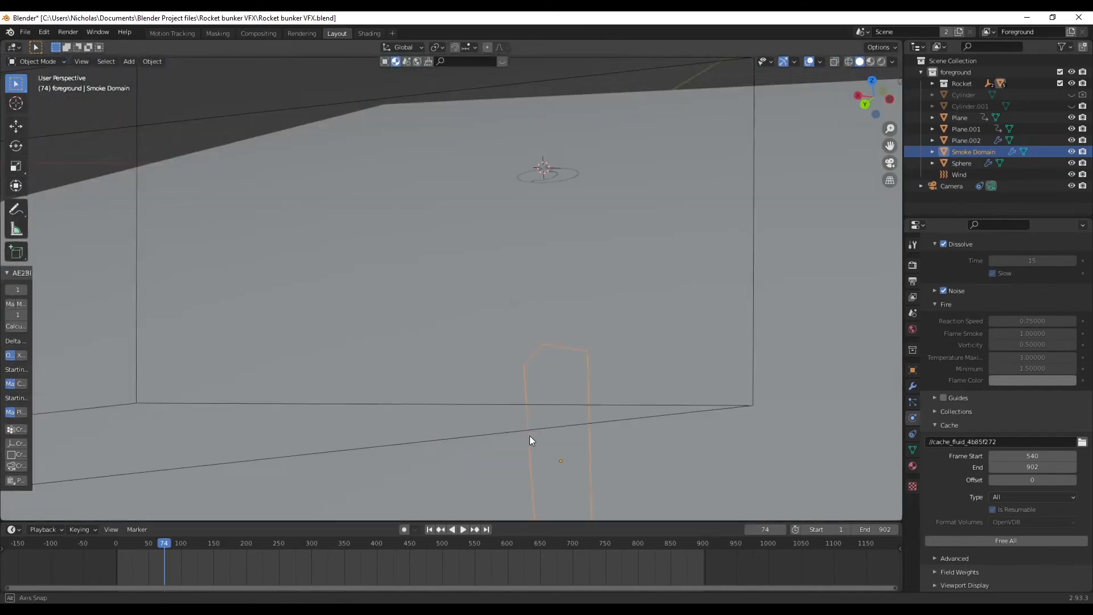
pyautogui.click(890, 163)
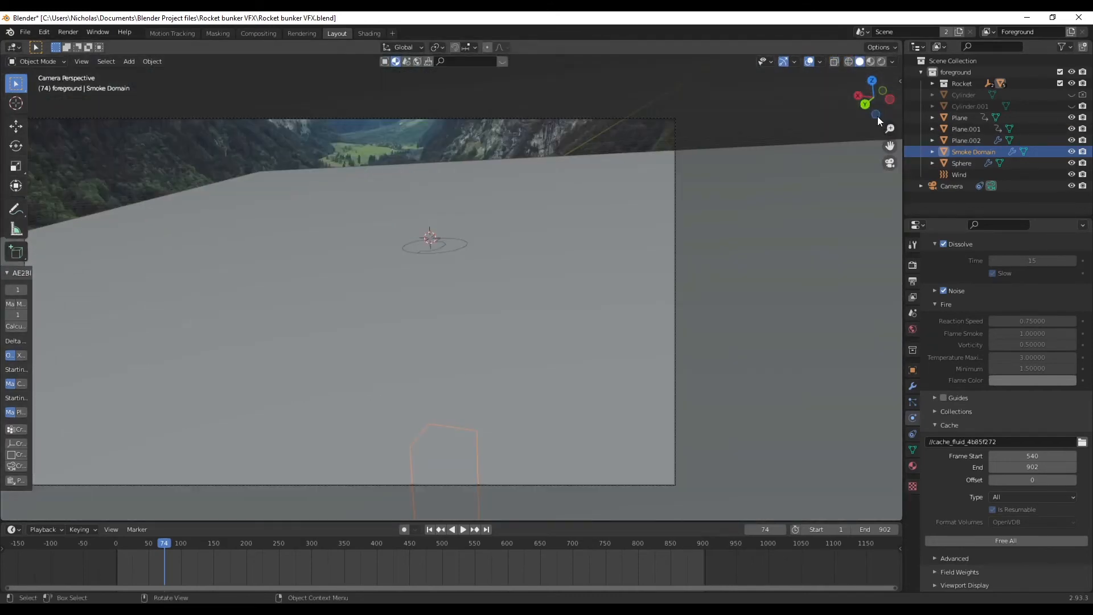
pyautogui.click(849, 61)
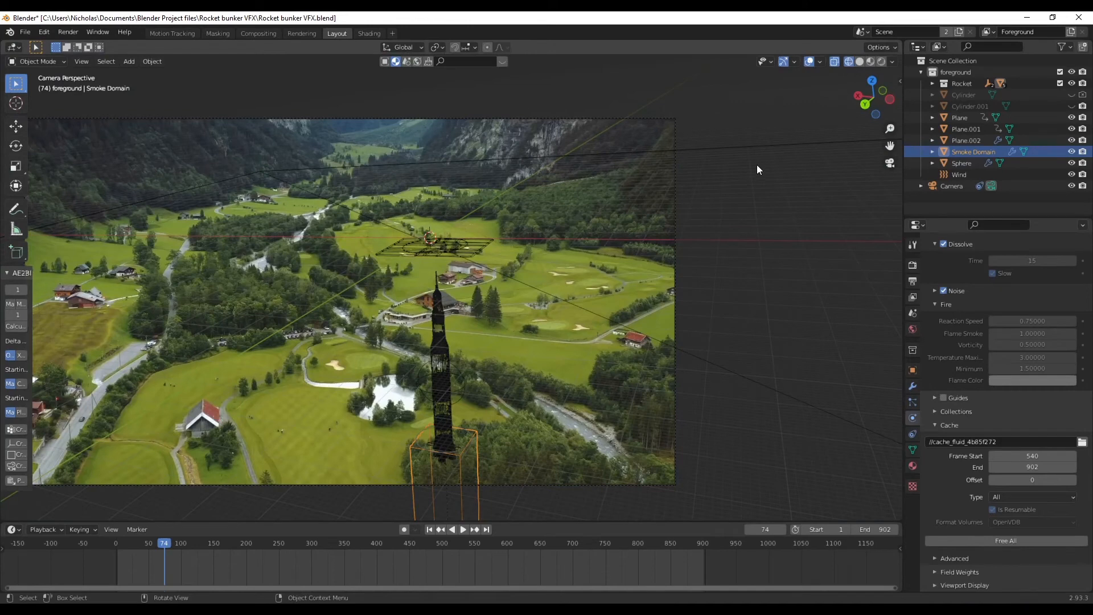
pyautogui.press('space')
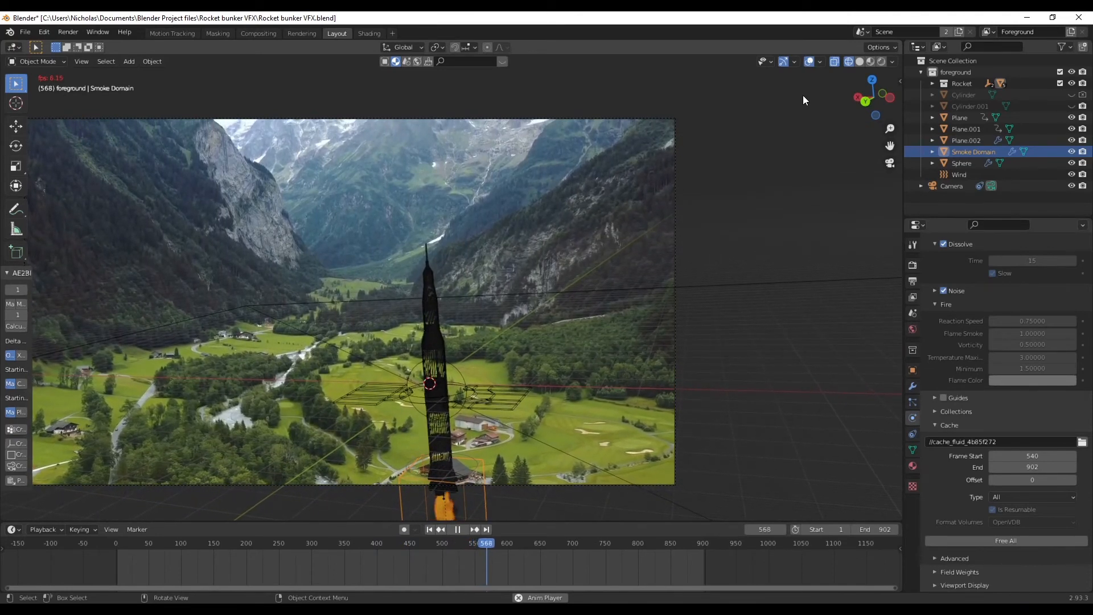
pyautogui.press('space')
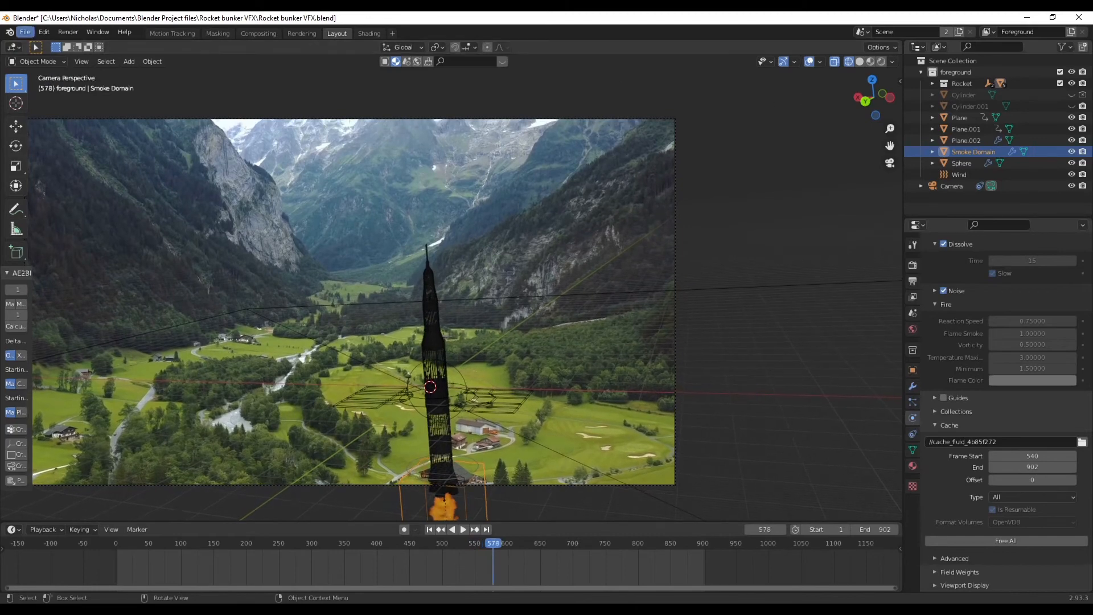
# - Split the 3D viewport into two side-by-side areas and set one of them to solid shading
pyautogui.moveTo(5, 57); pyautogui.dragTo(464, 87)
pyautogui.click(421, 61)
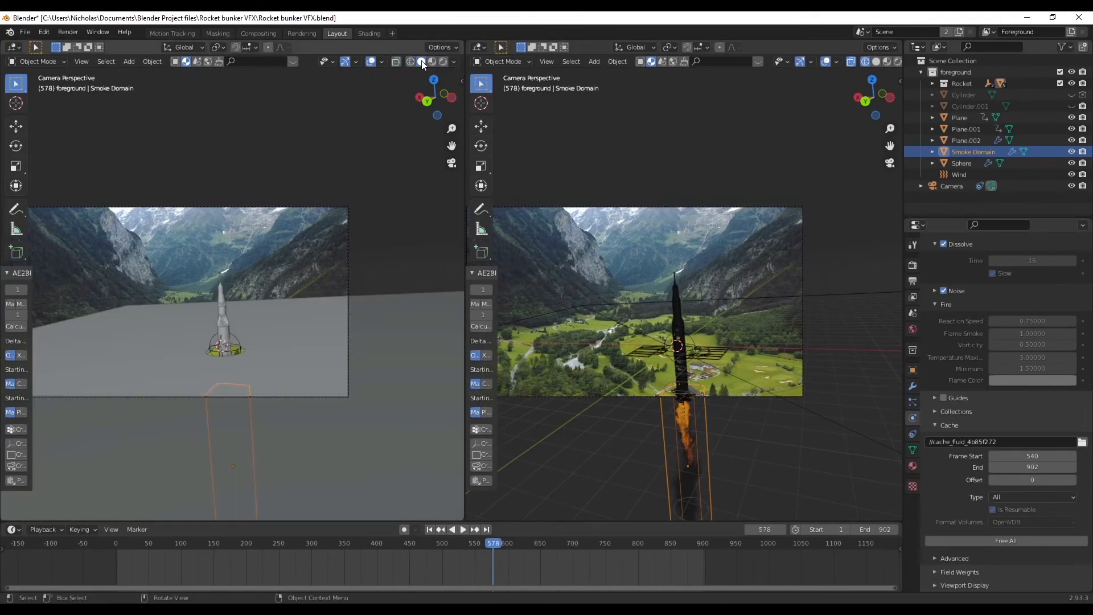
# - Play the baked smoke and fire simulation with the rocket seen from the back, stopping at frame 801
pyautogui.moveTo(822, 203); pyautogui.dragTo(780, 305, button='middle')
pyautogui.click(867, 102)
pyautogui.scroll(-1, 787, 322)
pyautogui.keyDown('shift'); pyautogui.moveTo(781, 445); pyautogui.dragTo(779, 340, button='middle'); pyautogui.keyUp('shift')
pyautogui.scroll(2, 777, 229)
pyautogui.keyDown('shift'); pyautogui.moveTo(777, 228); pyautogui.dragTo(739, 268, button='middle'); pyautogui.keyUp('shift')
pyautogui.scroll(-1, 762, 258)
pyautogui.click(412, 545)
pyautogui.press('space')
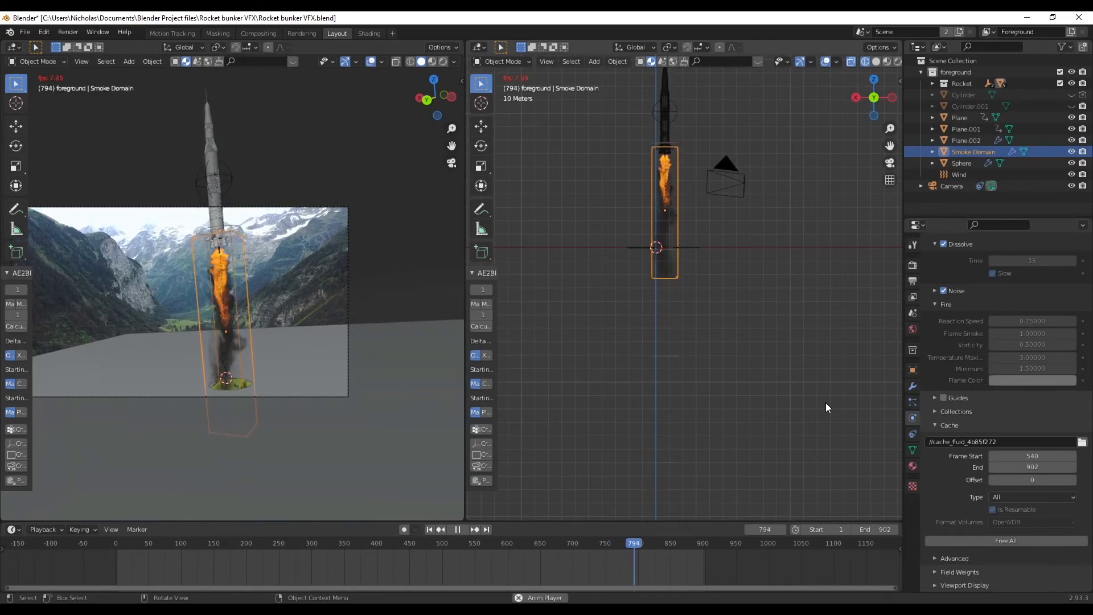
pyautogui.press('space')
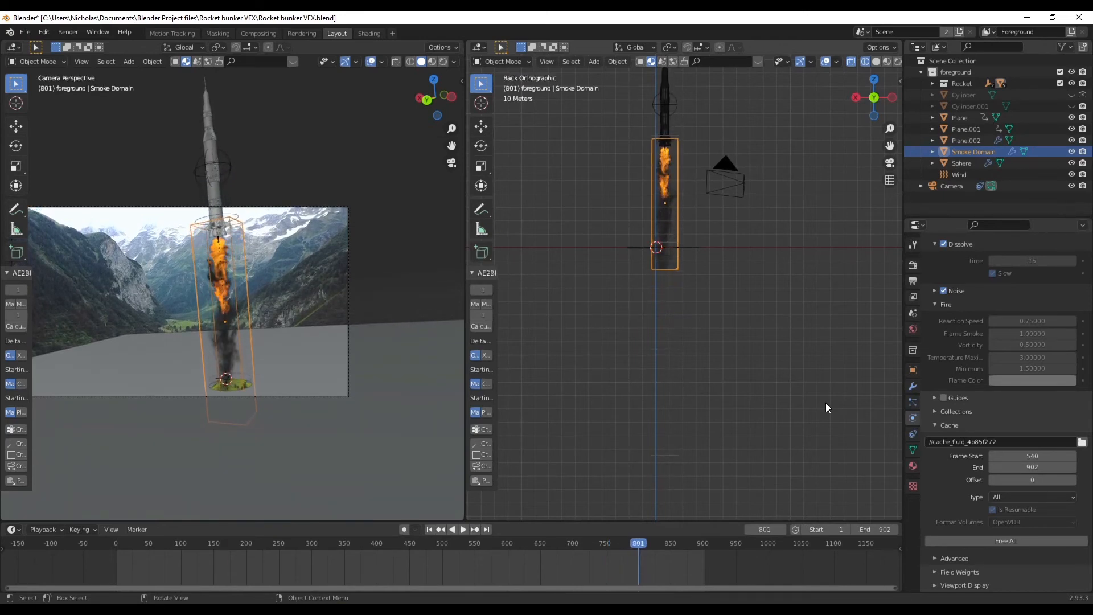
# - Render frame 801 through the camera
pyautogui.press('F12')
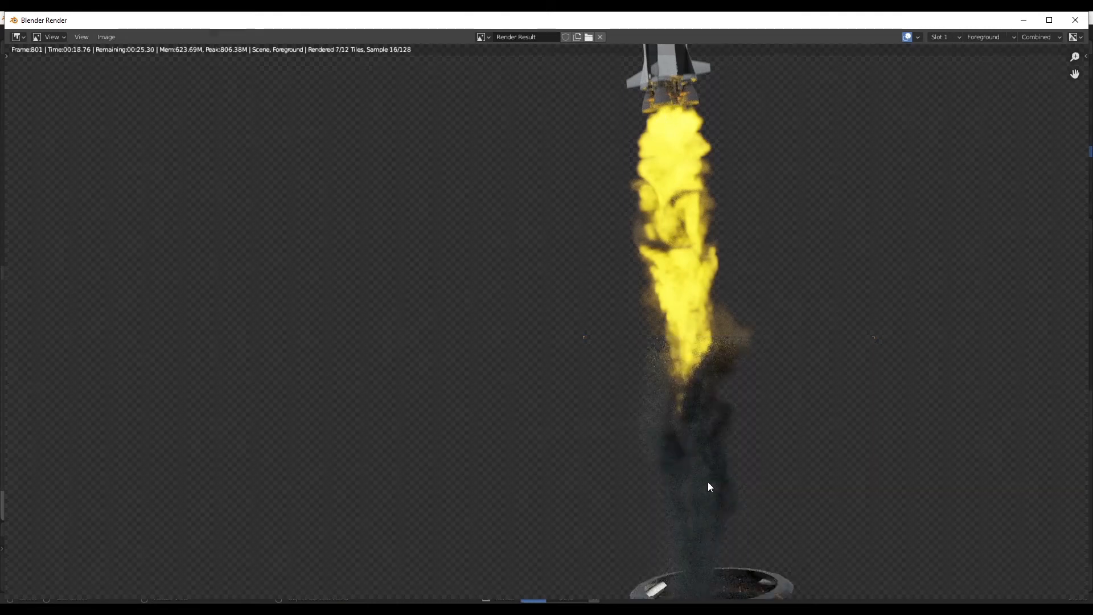
pyautogui.scroll(-2, 750, 411)
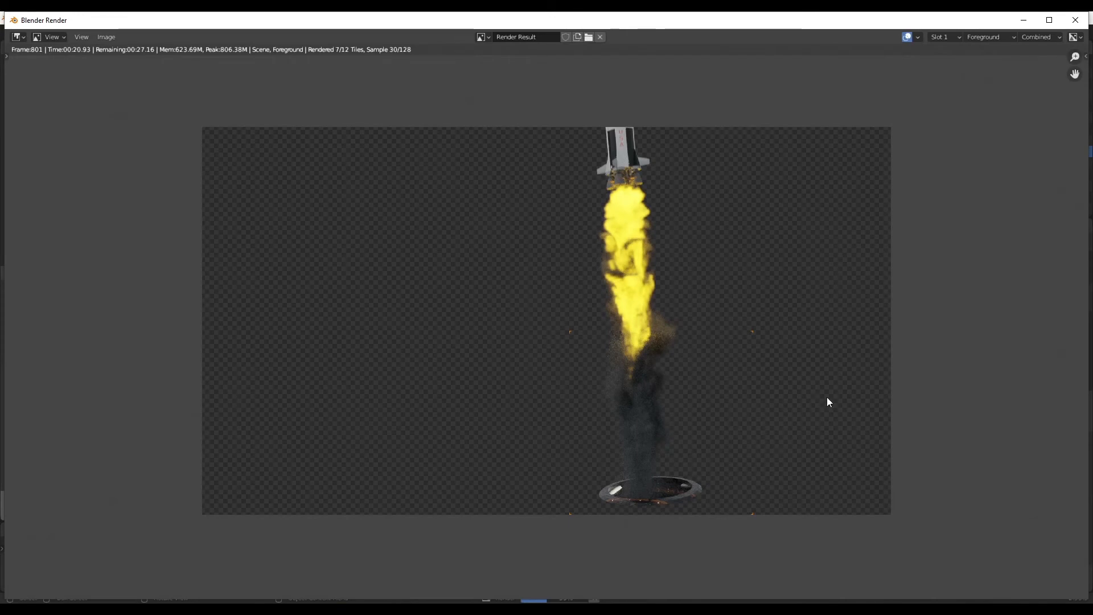
pyautogui.scroll(1, 809, 410)
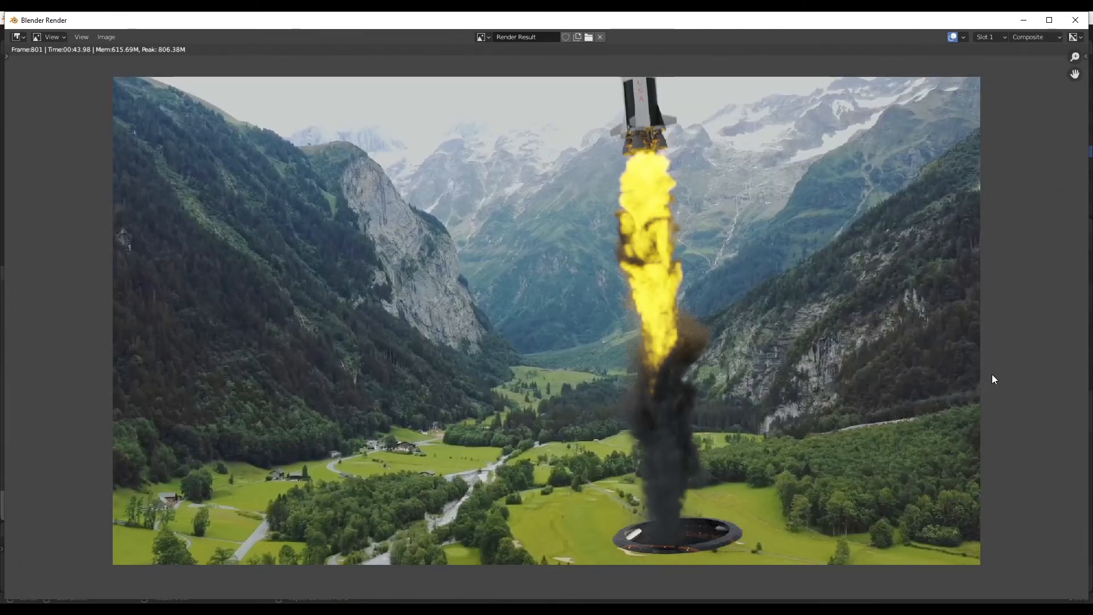
# - Examine how the flame and smoke trail look against the valley footage in the render, and close the render window
pyautogui.scroll(1, 777, 384)
pyautogui.scroll(-3, 777, 385)
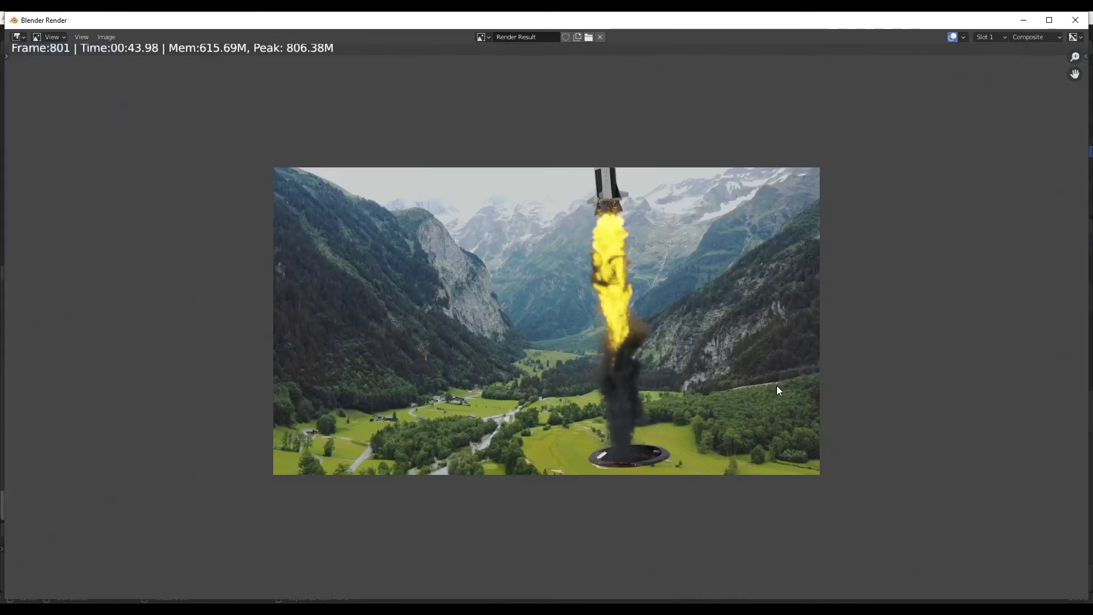
pyautogui.scroll(1, 790, 393)
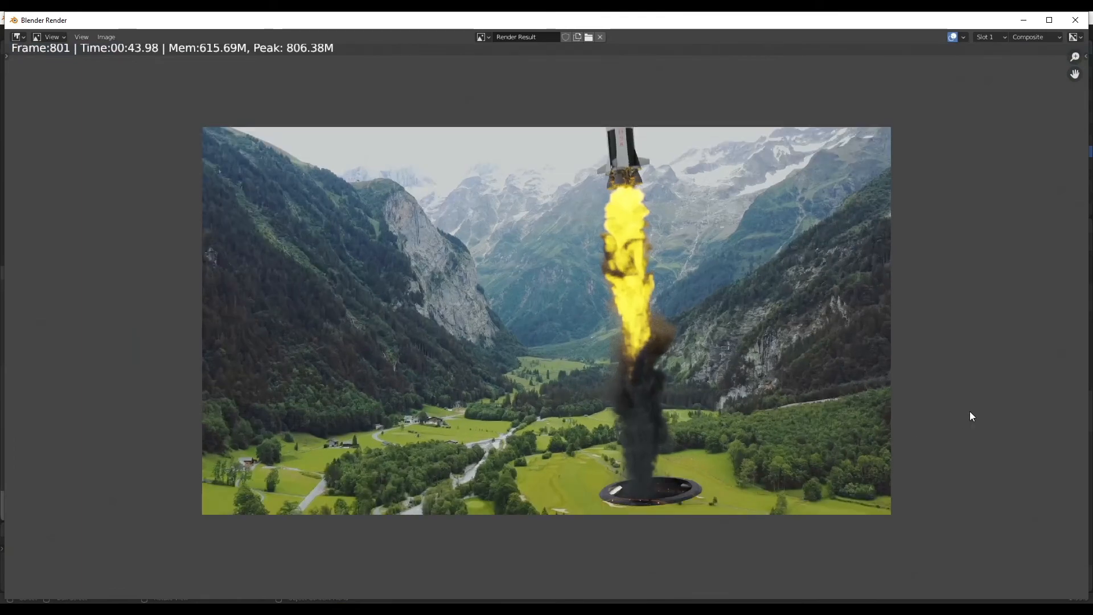
pyautogui.scroll(-2, 992, 396)
pyautogui.scroll(2, 983, 416)
pyautogui.scroll(-3, 565, 528)
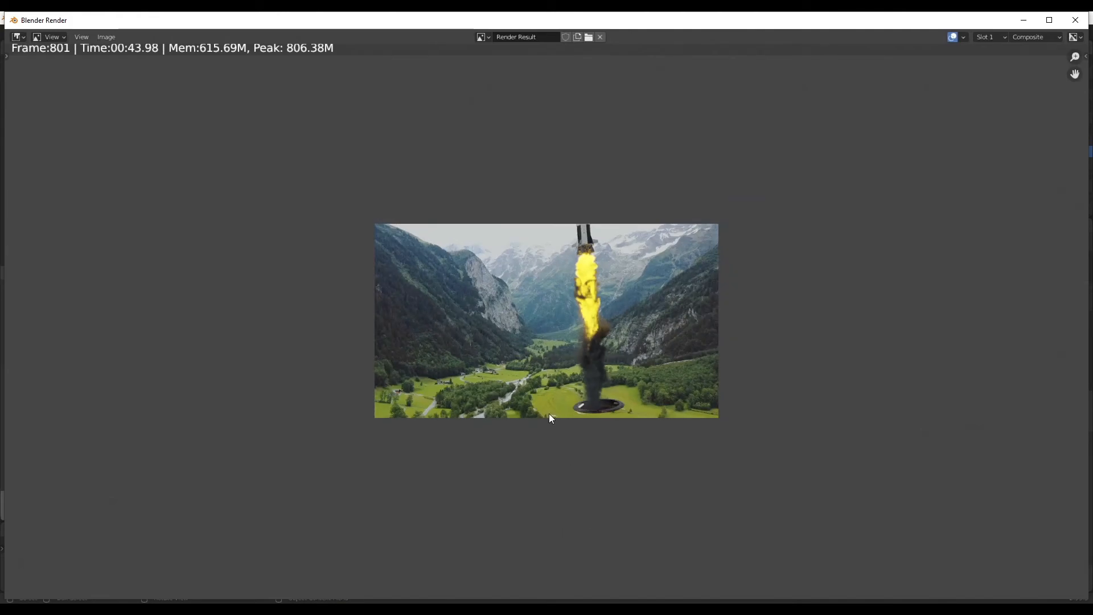
pyautogui.scroll(2, 581, 313)
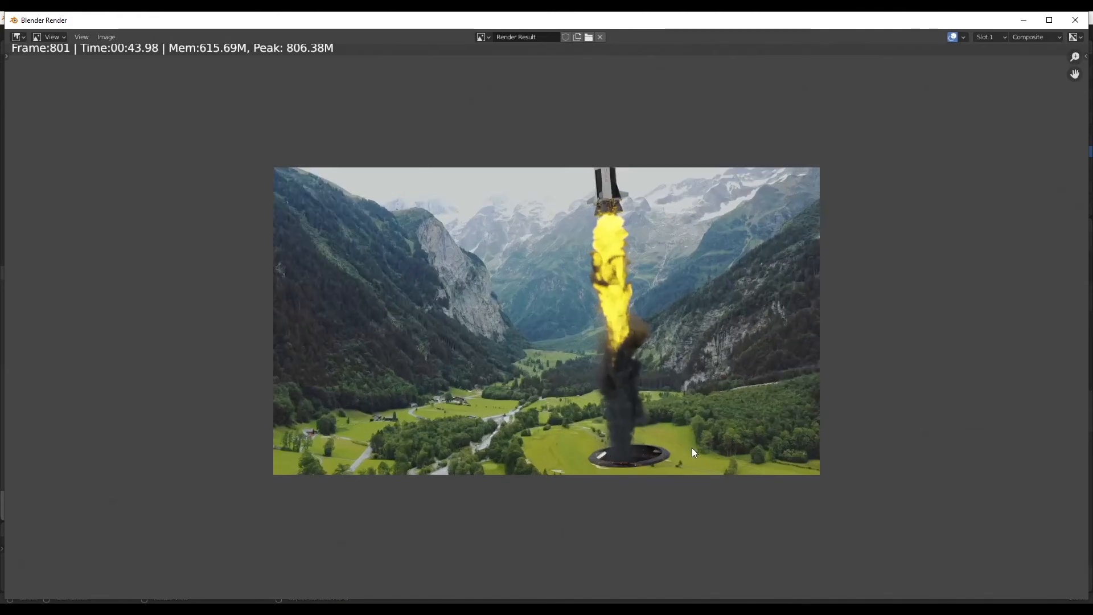
pyautogui.scroll(2, 625, 361)
pyautogui.scroll(-3, 627, 357)
pyautogui.scroll(3, 813, 393)
pyautogui.scroll(-1, 833, 392)
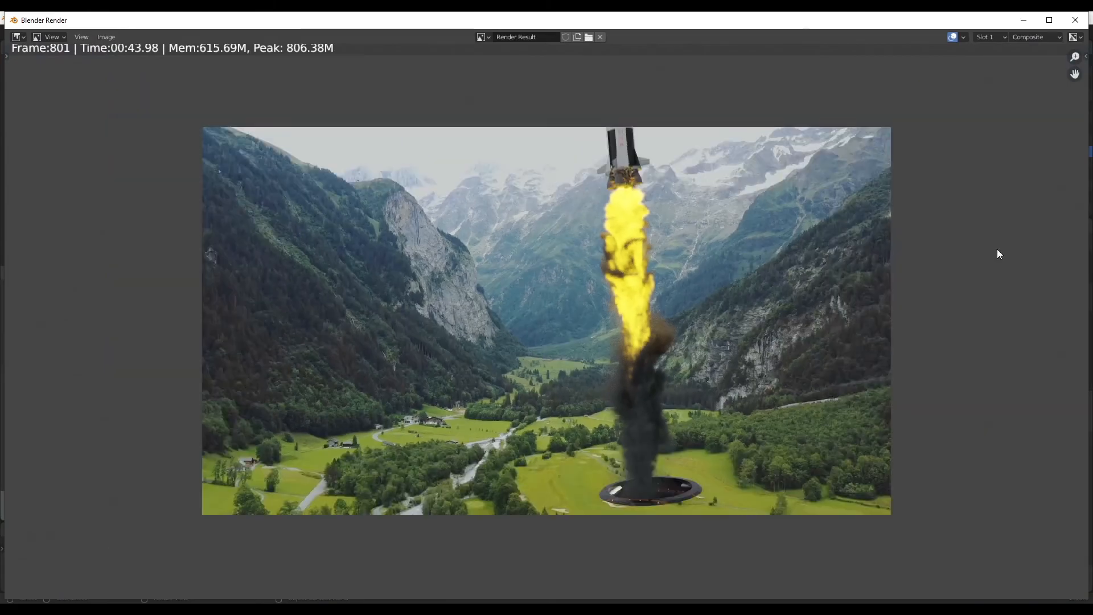
pyautogui.click(1074, 21)
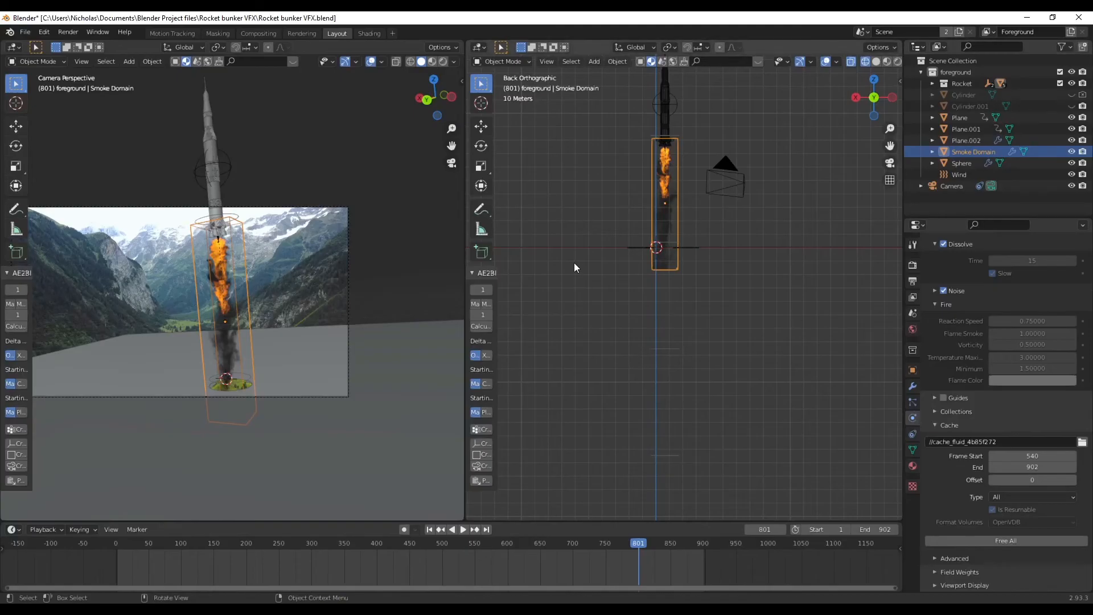
# - Go back to frame 717 and render it
pyautogui.click(529, 543)
pyautogui.moveTo(530, 541); pyautogui.dragTo(584, 541)
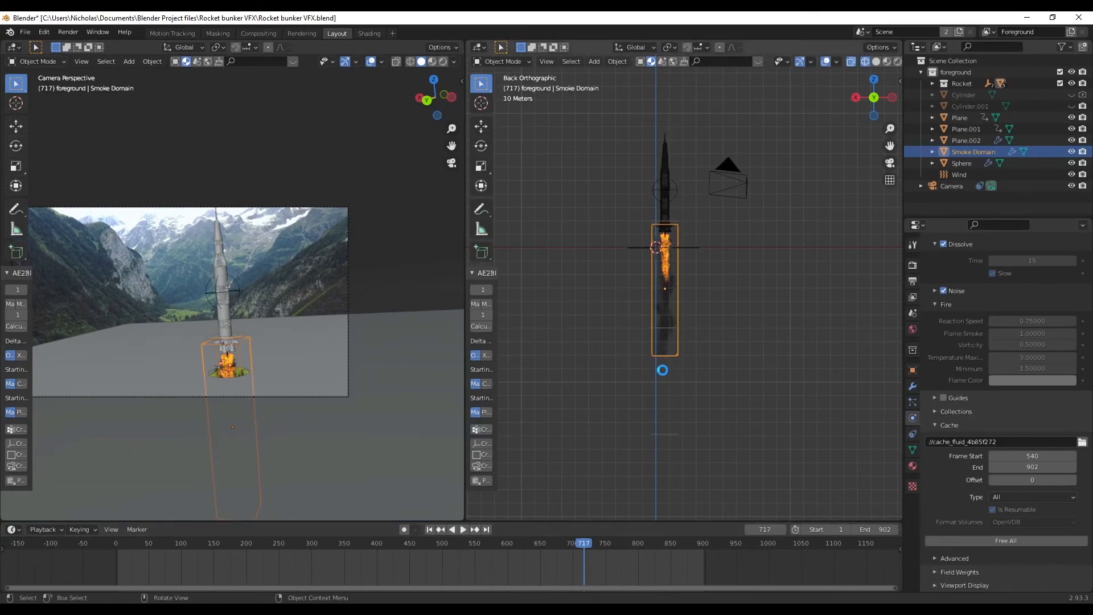
pyautogui.press('F12')
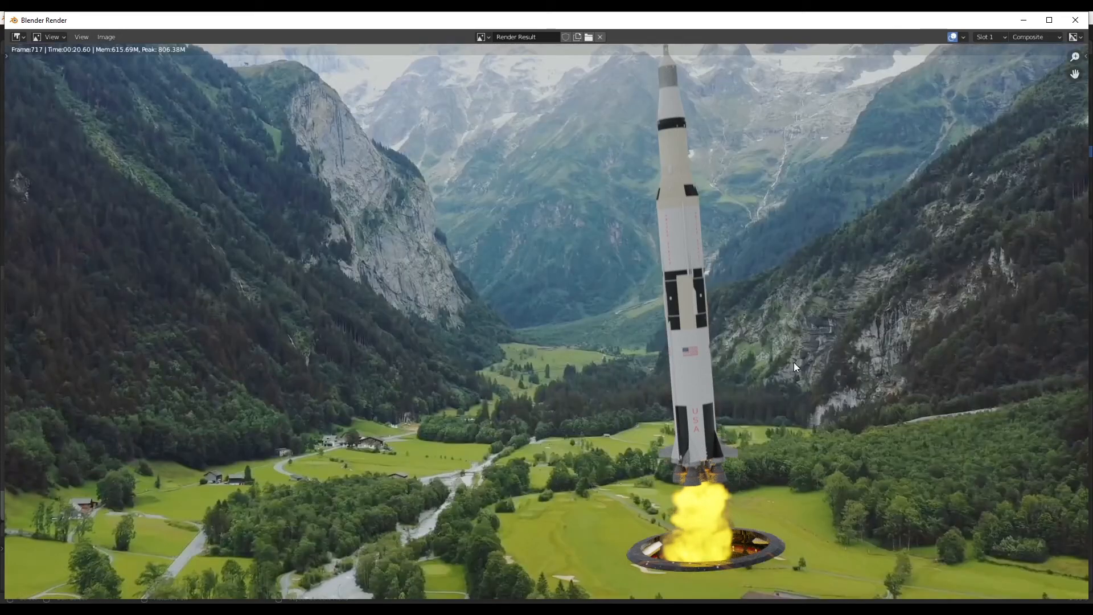
# - Examine the rocket body, engine flame and launch opening in the frame 717 render, and close the render window
pyautogui.scroll(-1, 792, 363)
pyautogui.scroll(1, 792, 362)
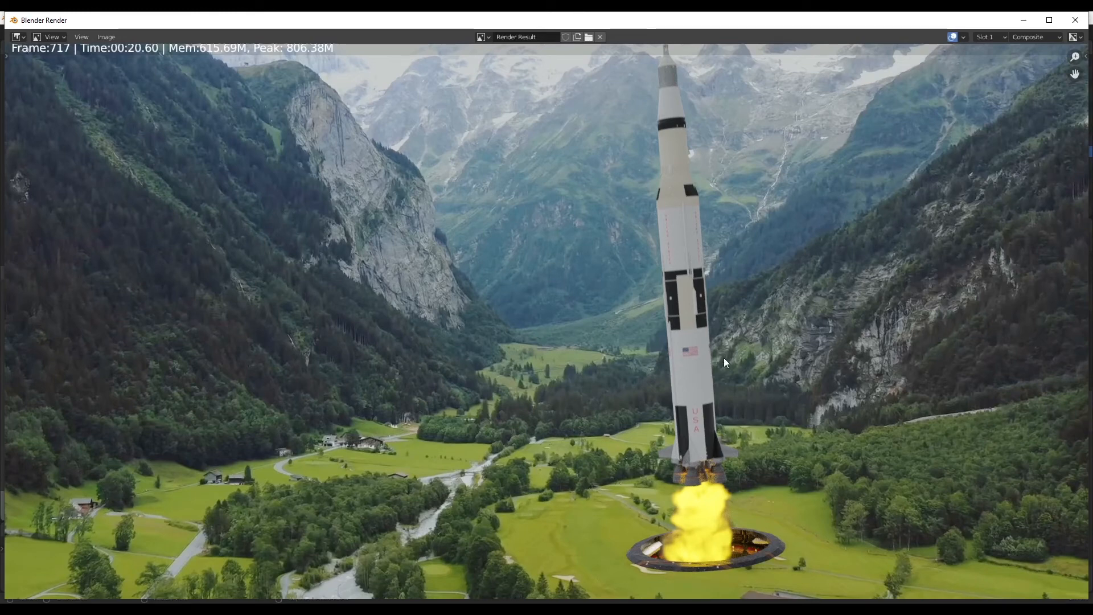
pyautogui.scroll(-1, 723, 357)
pyautogui.scroll(-1, 772, 368)
pyautogui.scroll(2, 775, 369)
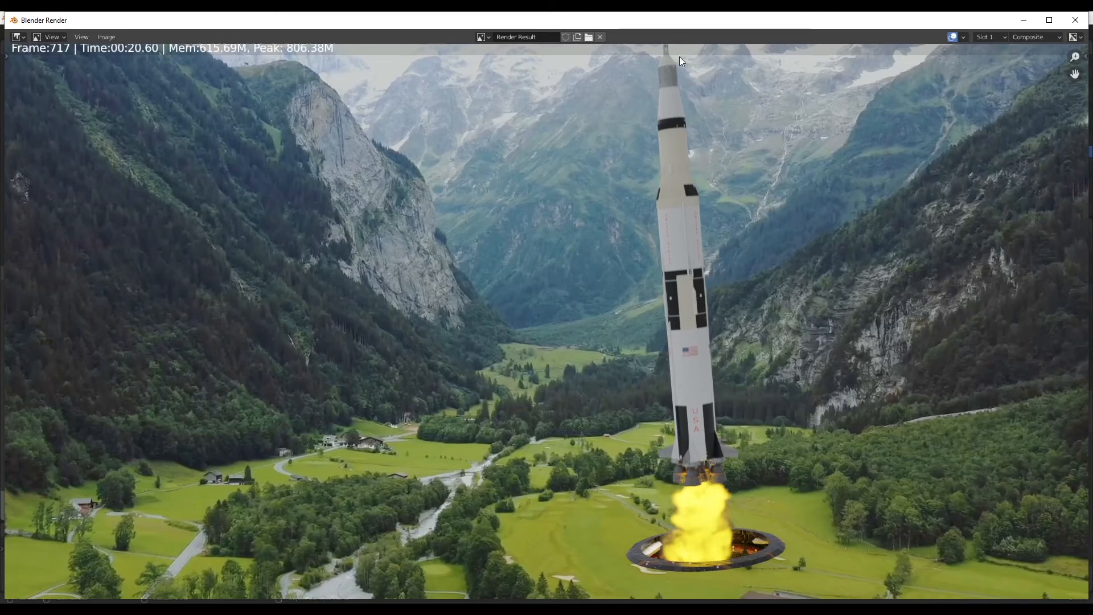
pyautogui.scroll(-1, 708, 493)
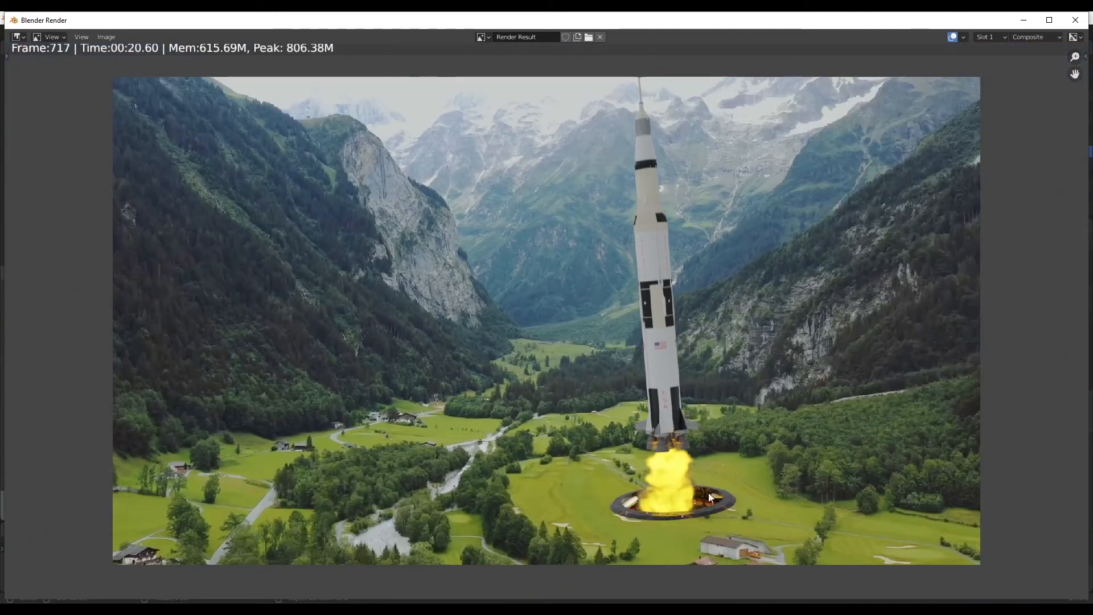
pyautogui.scroll(1, 699, 521)
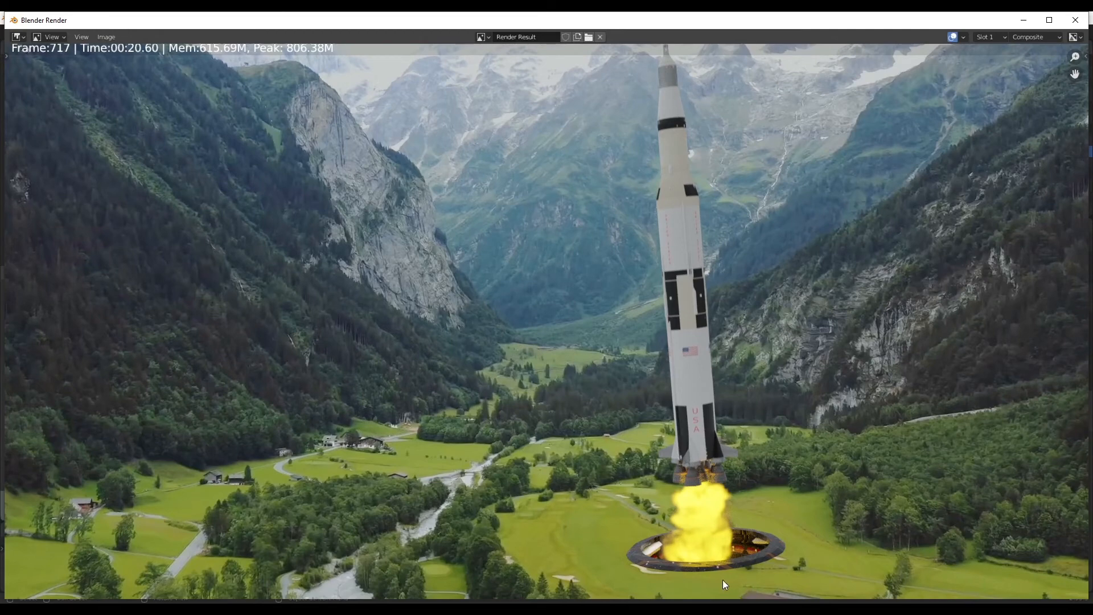
pyautogui.scroll(-1, 443, 267)
pyautogui.scroll(1, 443, 267)
pyautogui.click(1074, 20)
# - Deselect the smoke domain and set the camera viewport to rendered shading
pyautogui.click(840, 325)
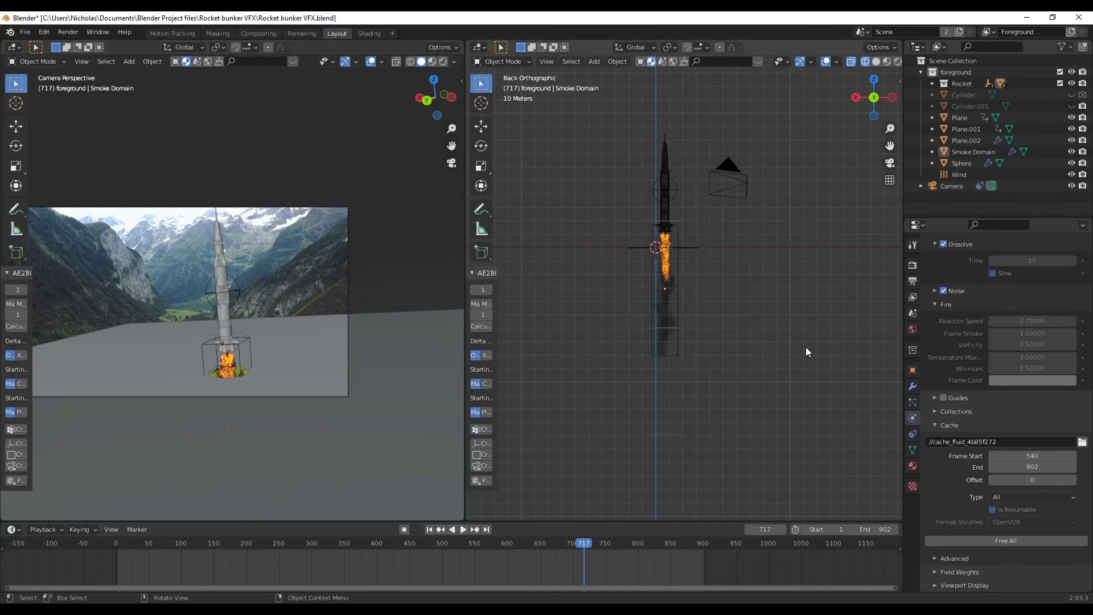
pyautogui.scroll(-3, 766, 322)
pyautogui.keyDown('shift'); pyautogui.moveTo(766, 318); pyautogui.dragTo(767, 323, button='middle'); pyautogui.keyUp('shift')
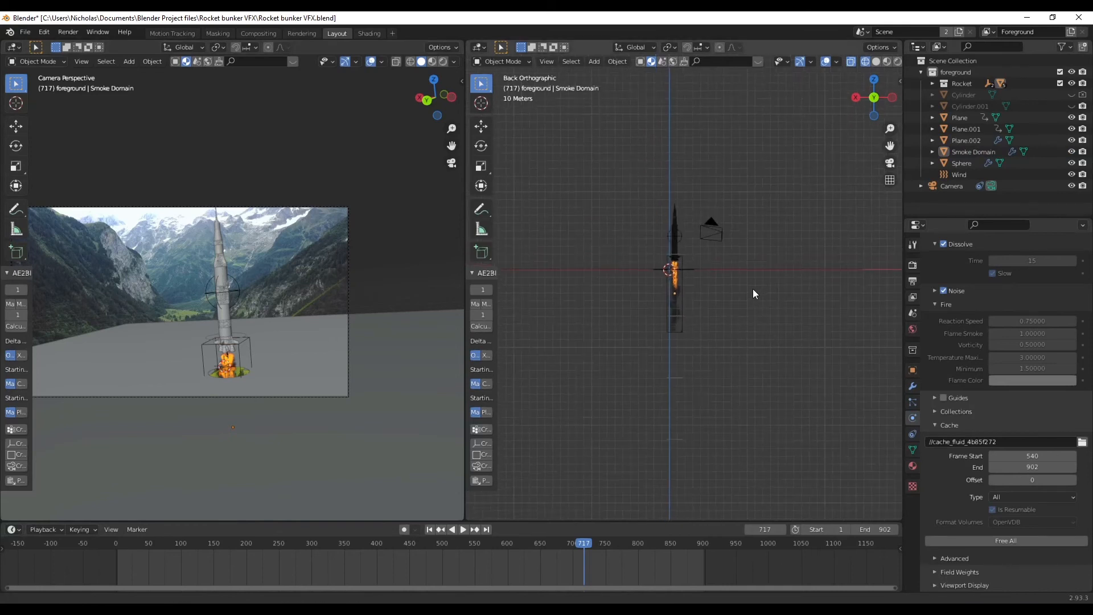
pyautogui.click(443, 62)
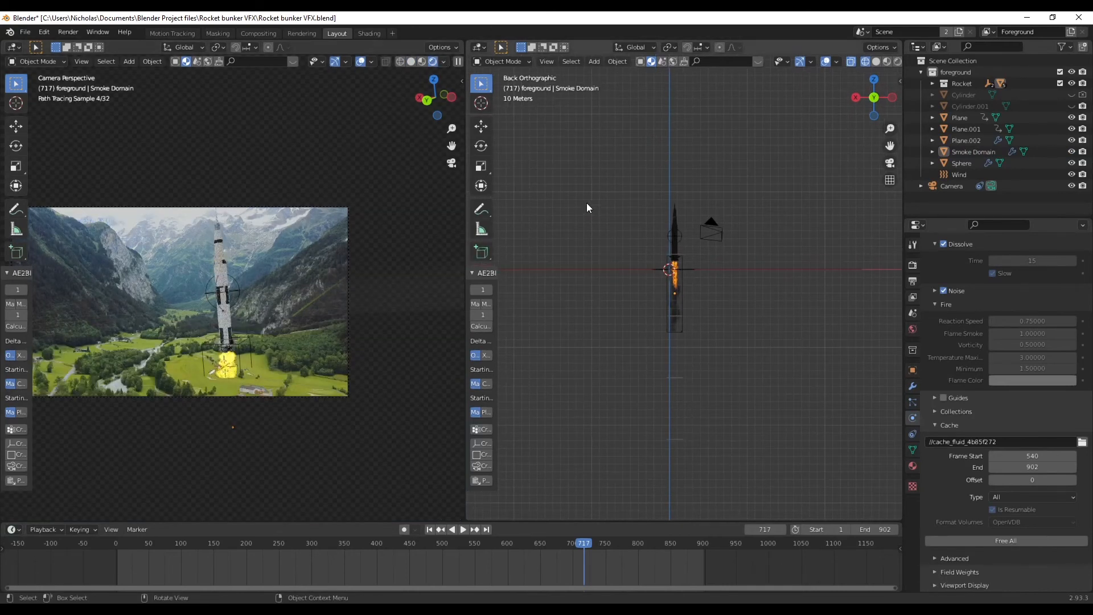
# - Add a point light and move it about 30 m along X and about 60 m up, beside the rocket's upper body
pyautogui.hotkey('shift', 'a')
pyautogui.moveTo(617, 195)
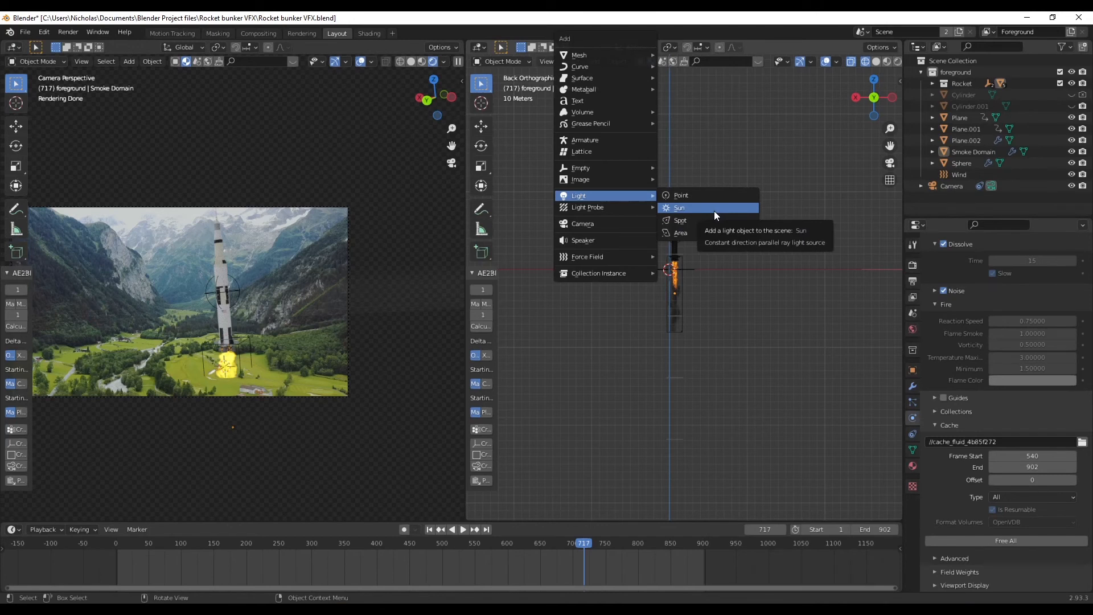
pyautogui.click(684, 194)
pyautogui.press('g')
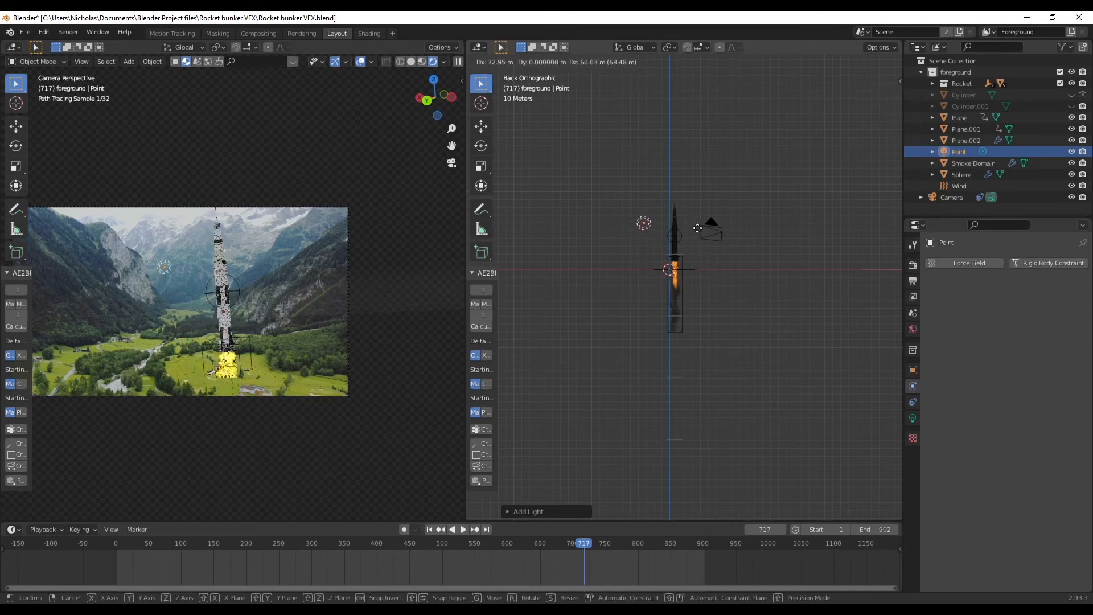
pyautogui.click(701, 230)
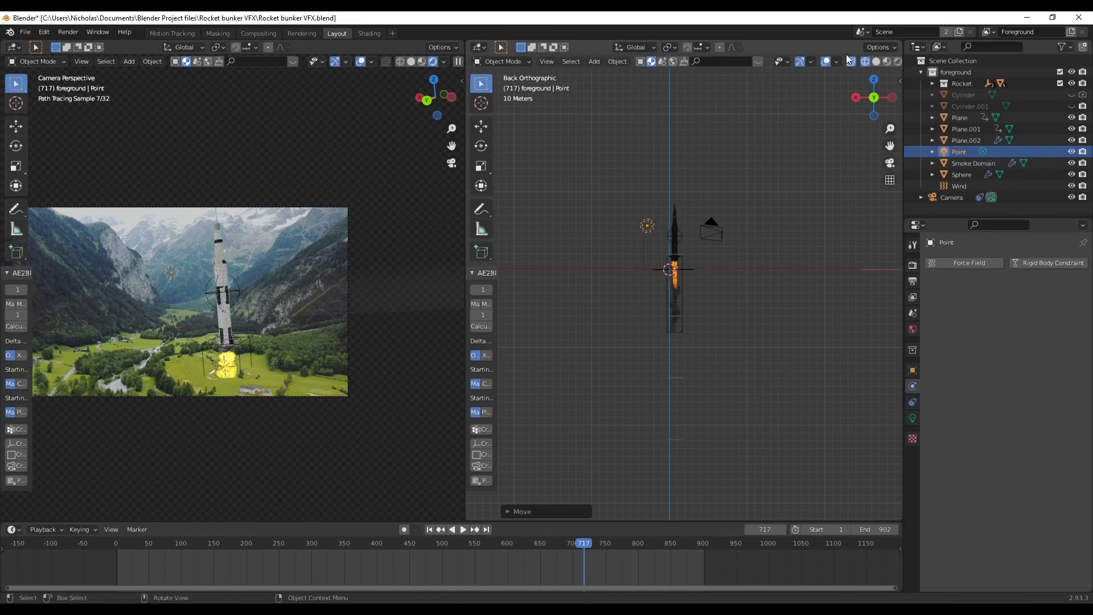
# - Move the point light about 15 m along Y in the top view and check its placement from the camera
pyautogui.click(876, 77)
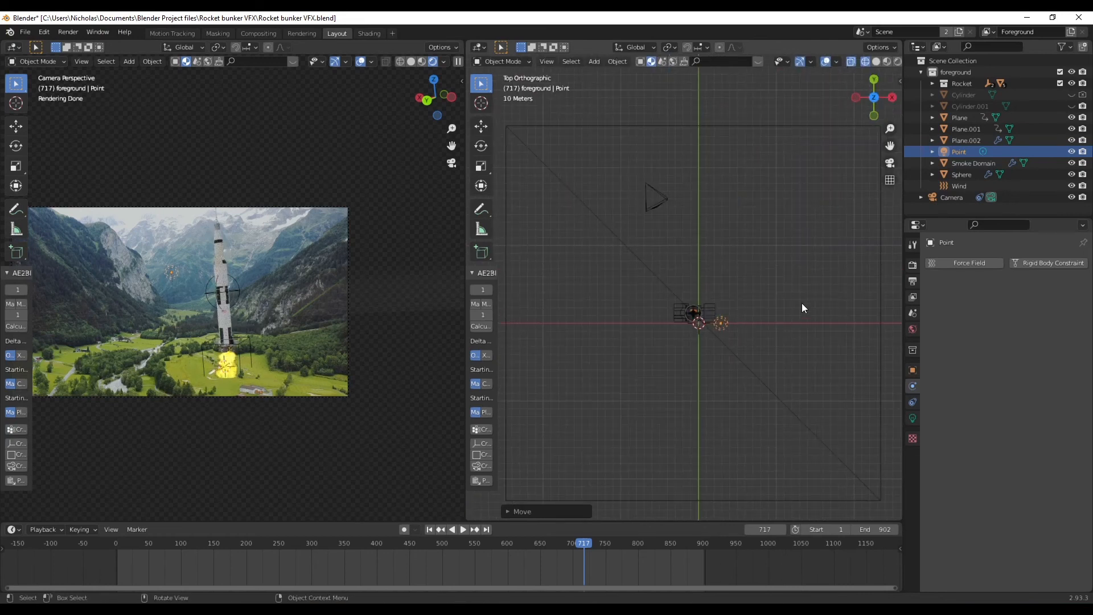
pyautogui.press('g')
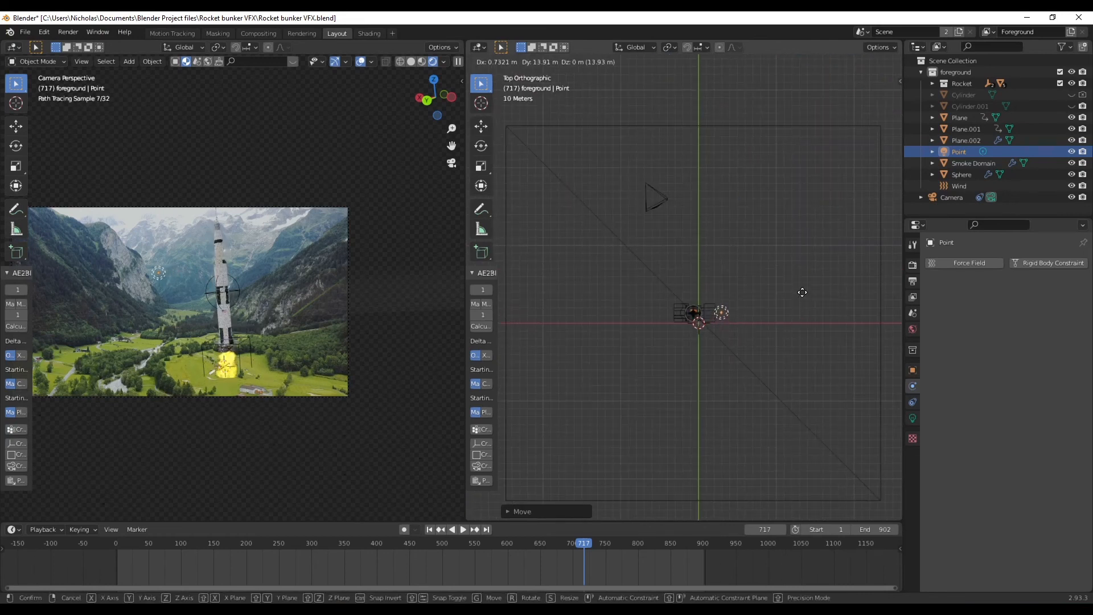
pyautogui.click(804, 293)
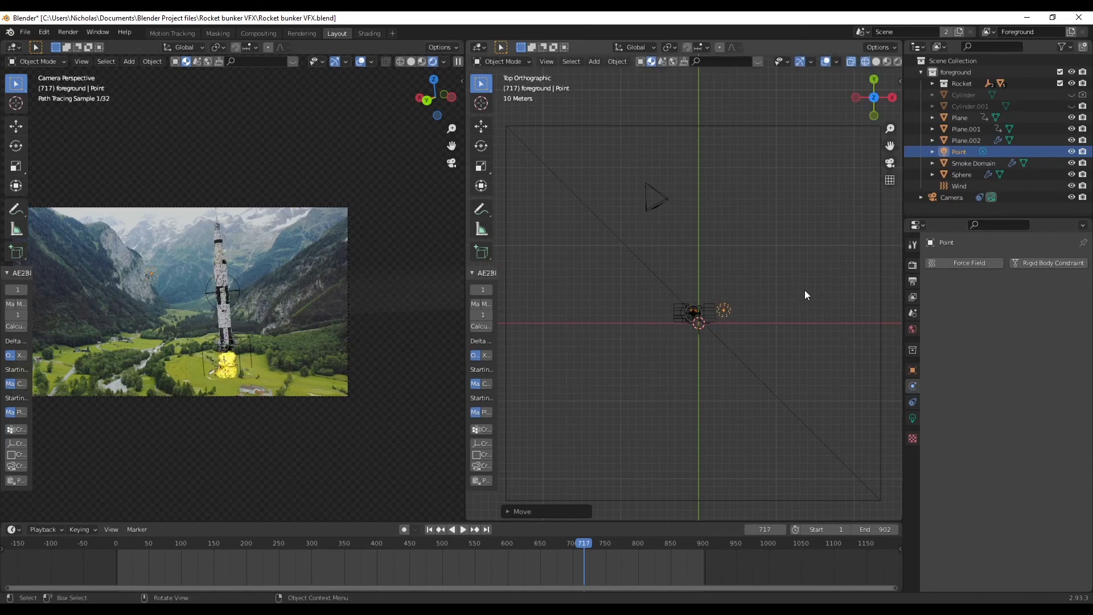
pyautogui.click(890, 163)
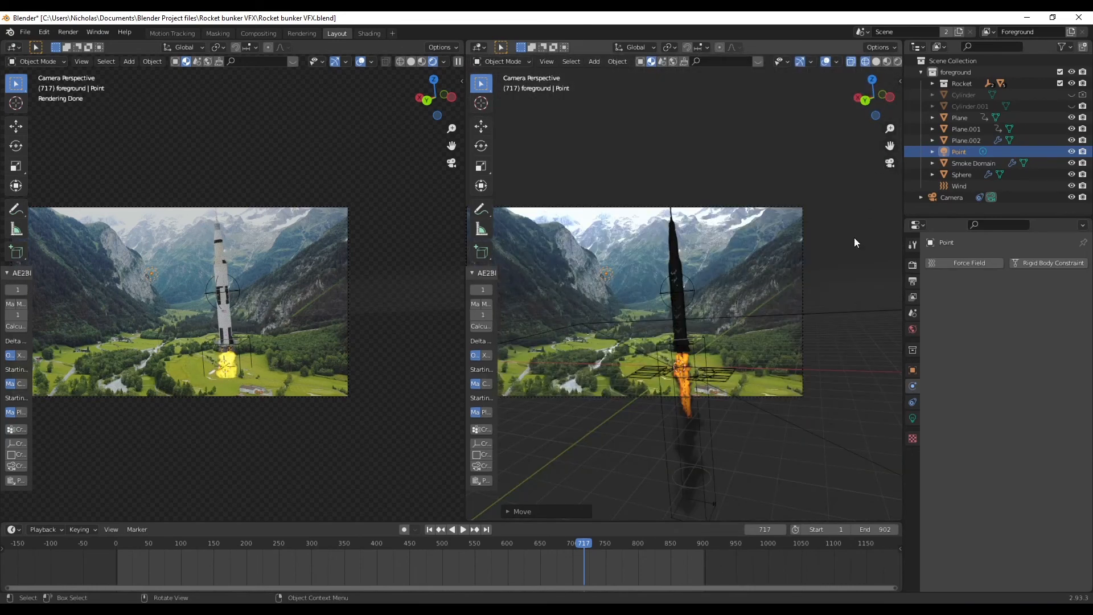
# - Set the point light's power to 30000 W
pyautogui.click(865, 101)
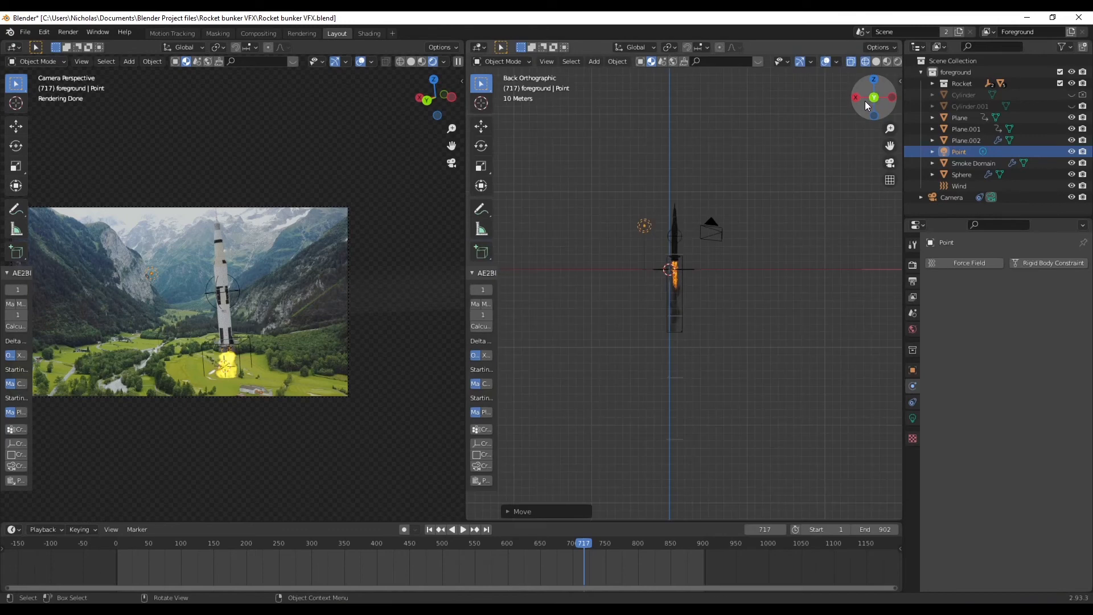
pyautogui.keyDown('shift'); pyautogui.moveTo(719, 151); pyautogui.dragTo(733, 258, button='middle'); pyautogui.keyUp('shift')
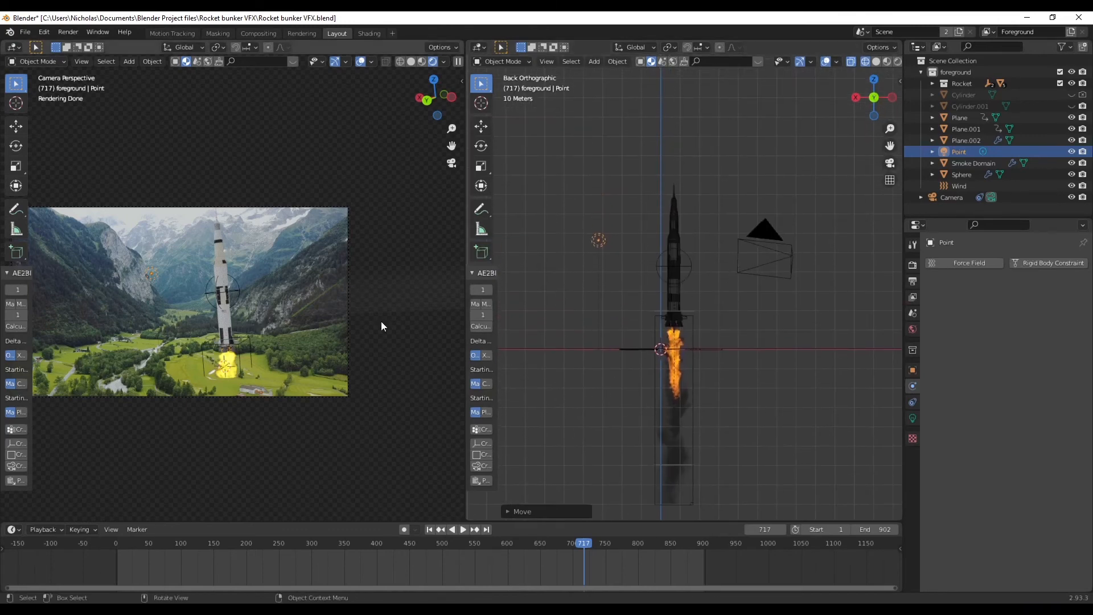
pyautogui.scroll(2, 140, 278)
pyautogui.scroll(1, 140, 278)
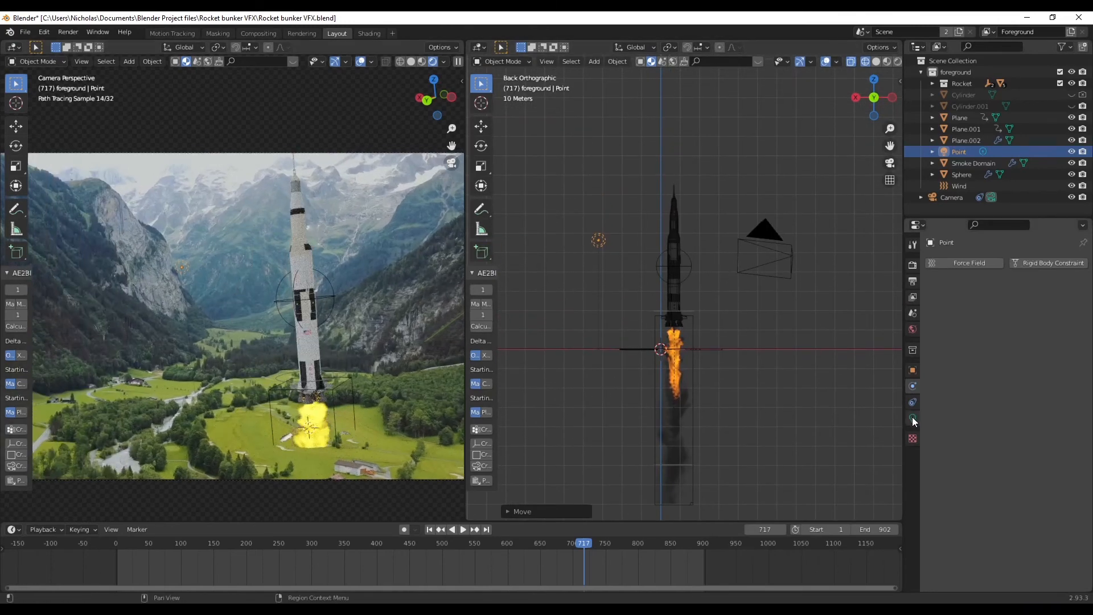
pyautogui.click(913, 418)
pyautogui.doubleClick(1001, 338)
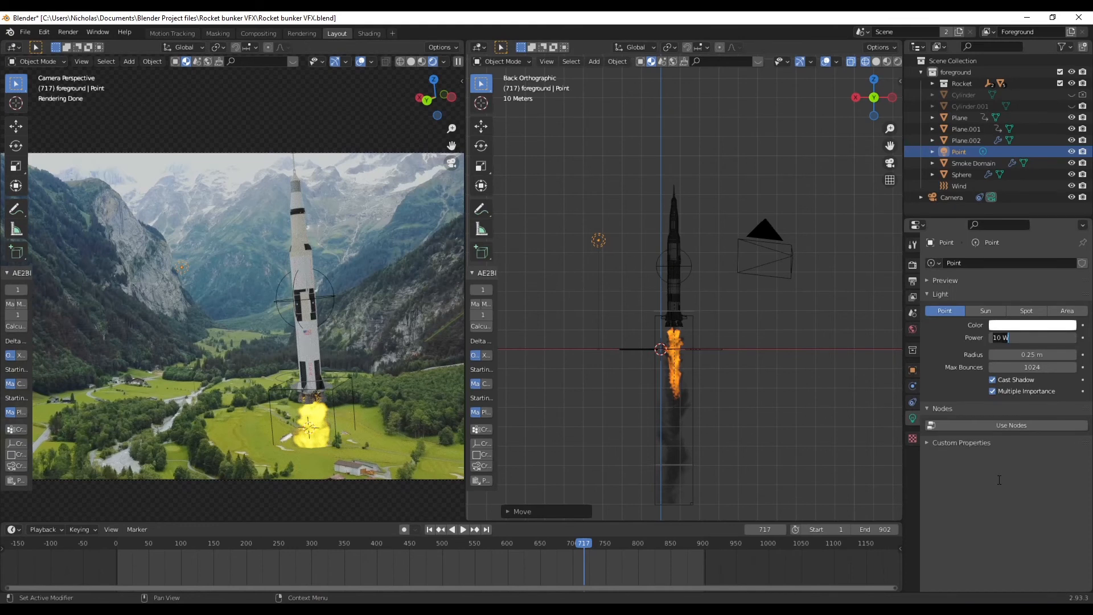
pyautogui.write('30000')
pyautogui.press('Return')
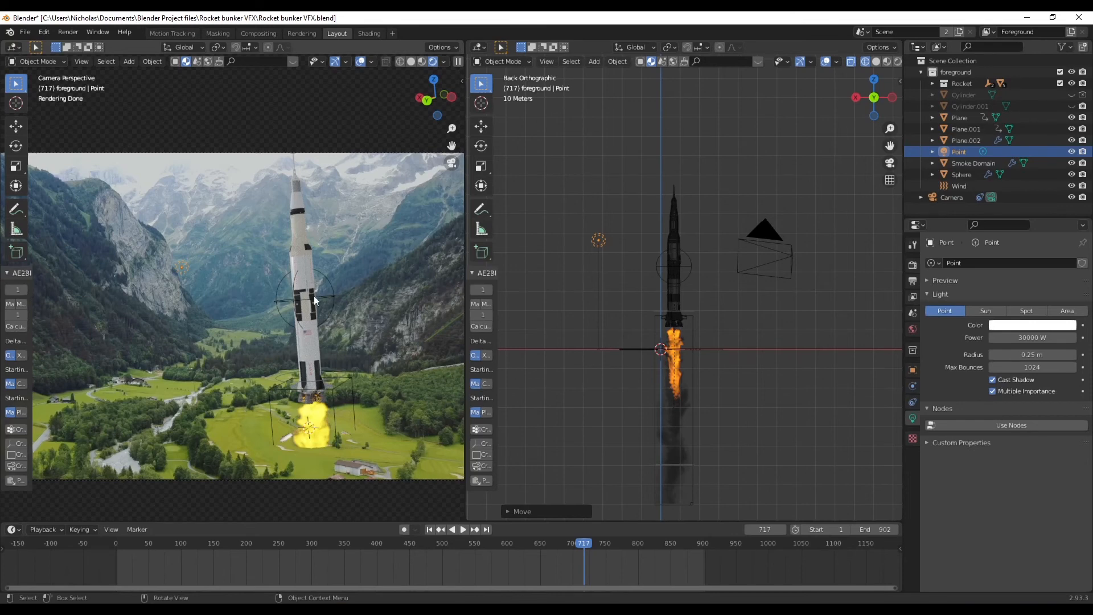
# - Inspect the rocket's lighting up close in the rendered view and double the point light's power to 60000 W
pyautogui.scroll(1, 296, 289)
pyautogui.scroll(1, 296, 290)
pyautogui.scroll(1, 378, 325)
pyautogui.doubleClick(1025, 337)
pyautogui.click(1051, 340)
pyautogui.write('*2')
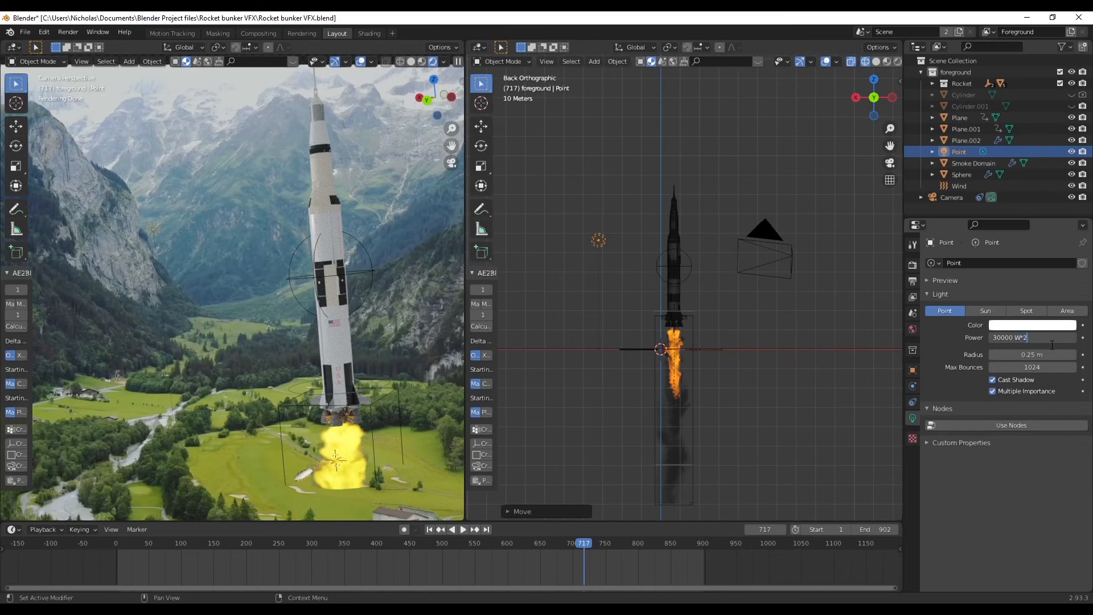
pyautogui.press('Return')
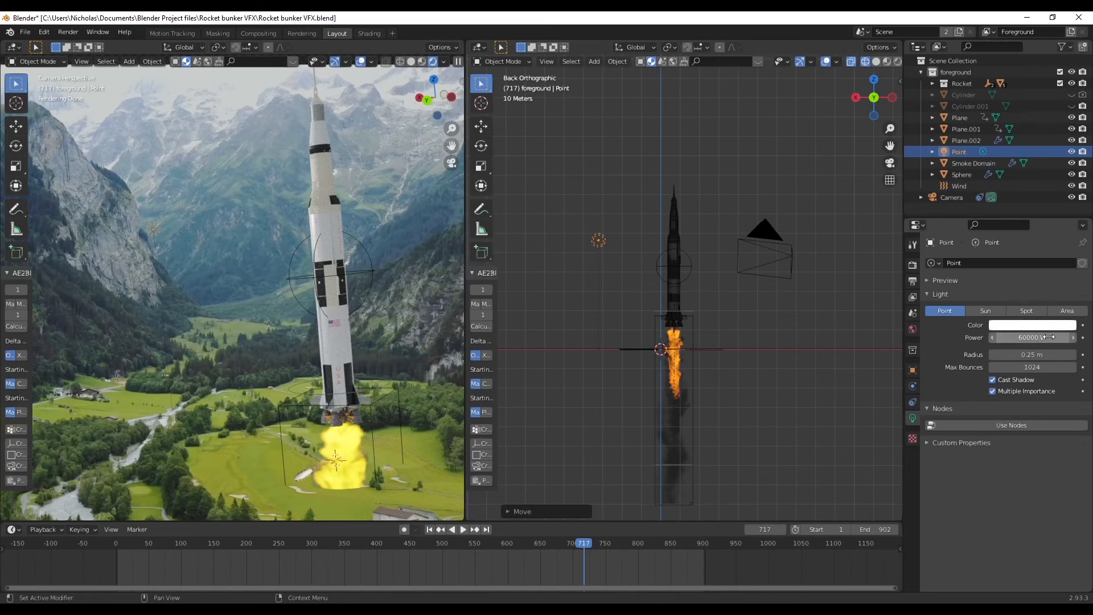
# - Move the point light slightly towards negative Y in the top view
pyautogui.click(874, 79)
pyautogui.click(775, 347)
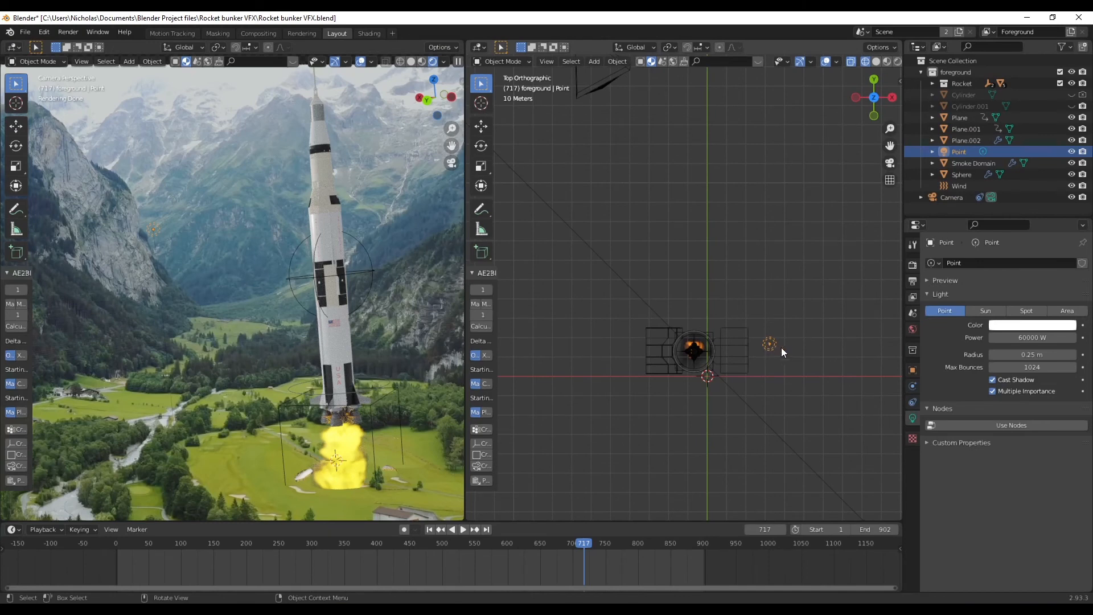
pyautogui.click(481, 126)
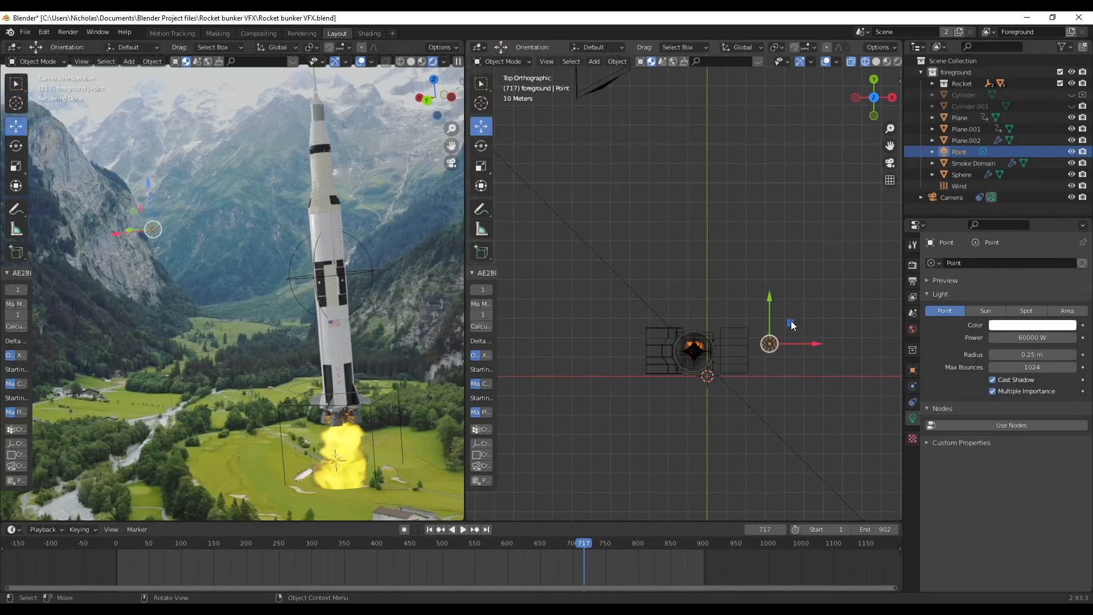
pyautogui.moveTo(791, 326)
pyautogui.mouseDown()
pyautogui.moveTo(785, 315)
pyautogui.moveTo(793, 339)
pyautogui.mouseUp()
# - Render frame 717 and examine the rocket's lighting against the valley footage
pyautogui.press('F12')
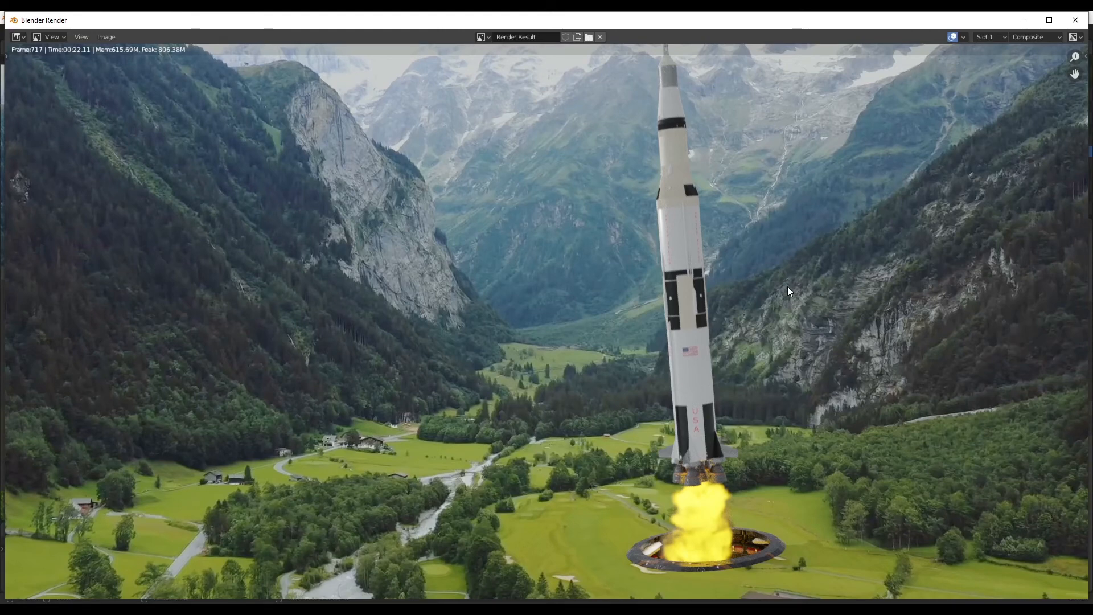
pyautogui.scroll(-3, 692, 155)
pyautogui.scroll(3, 637, 373)
pyautogui.scroll(-1, 636, 374)
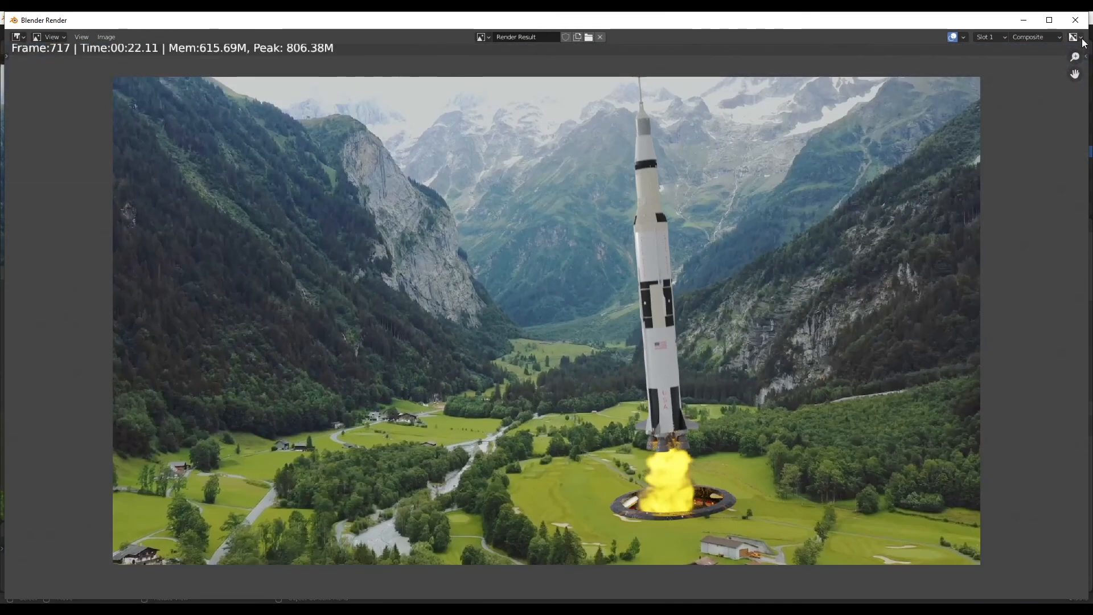
pyautogui.press('Escape')
# - Double the point light's power to 120000 W and move the light towards positive Y in the top view
pyautogui.click(1050, 337)
pyautogui.write('*2')
pyautogui.press('Return')
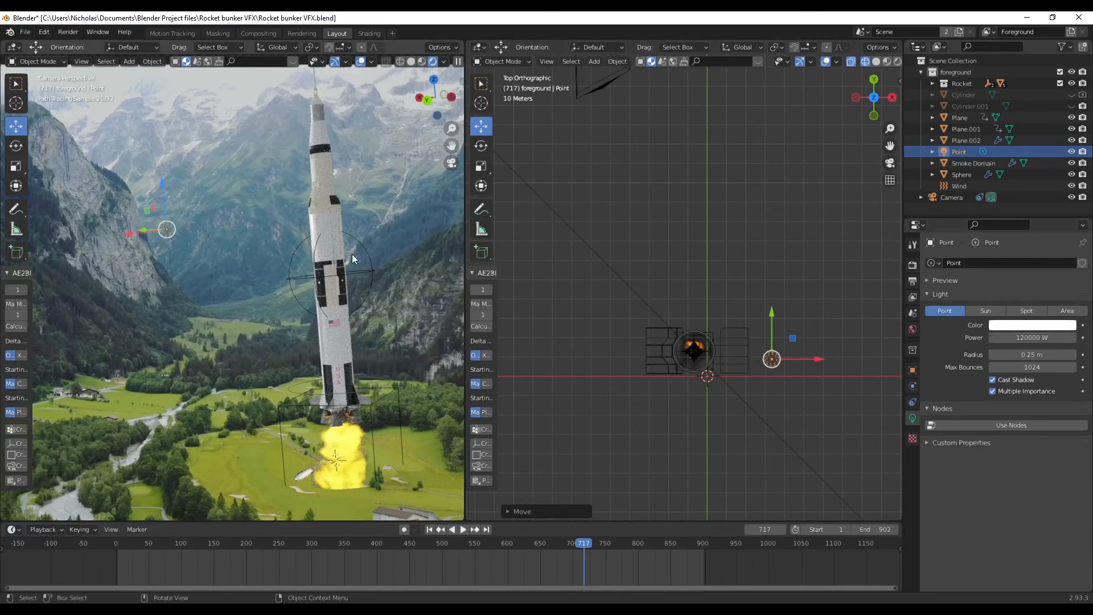
pyautogui.moveTo(792, 337); pyautogui.dragTo(798, 284)
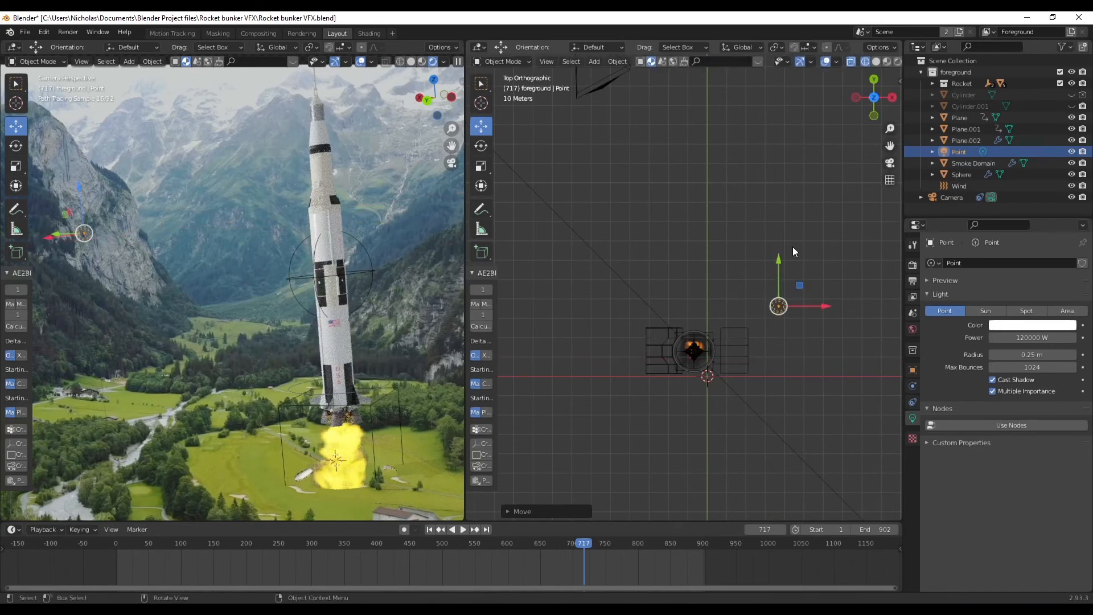
pyautogui.click(790, 208)
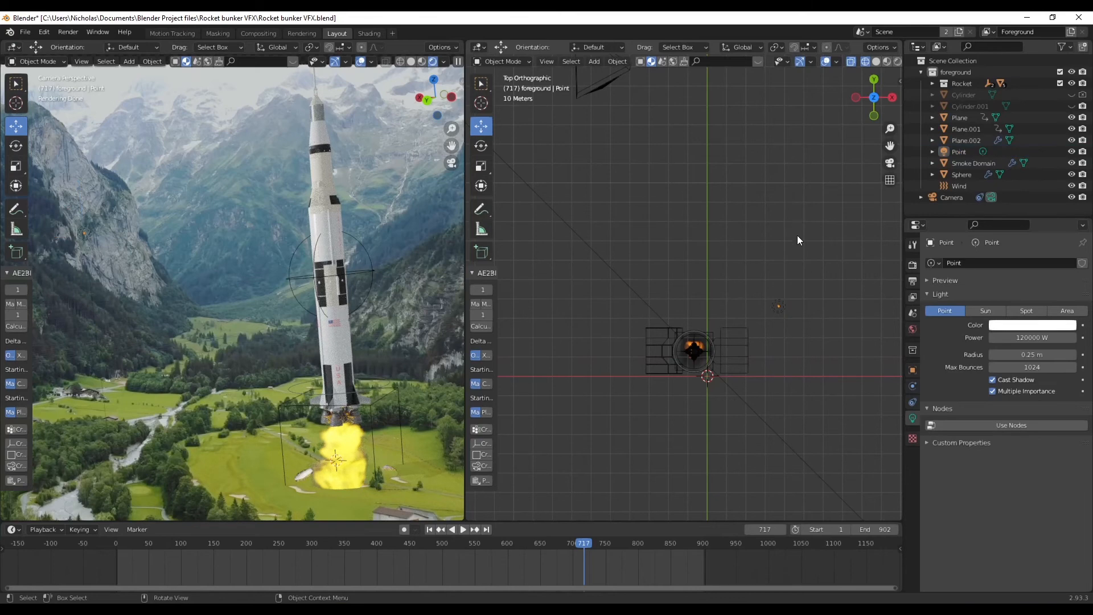
# - Render frame 791 and examine the rocket's flame and smoke trail in the result
pyautogui.scroll(-4, 705, 340)
pyautogui.click(658, 543)
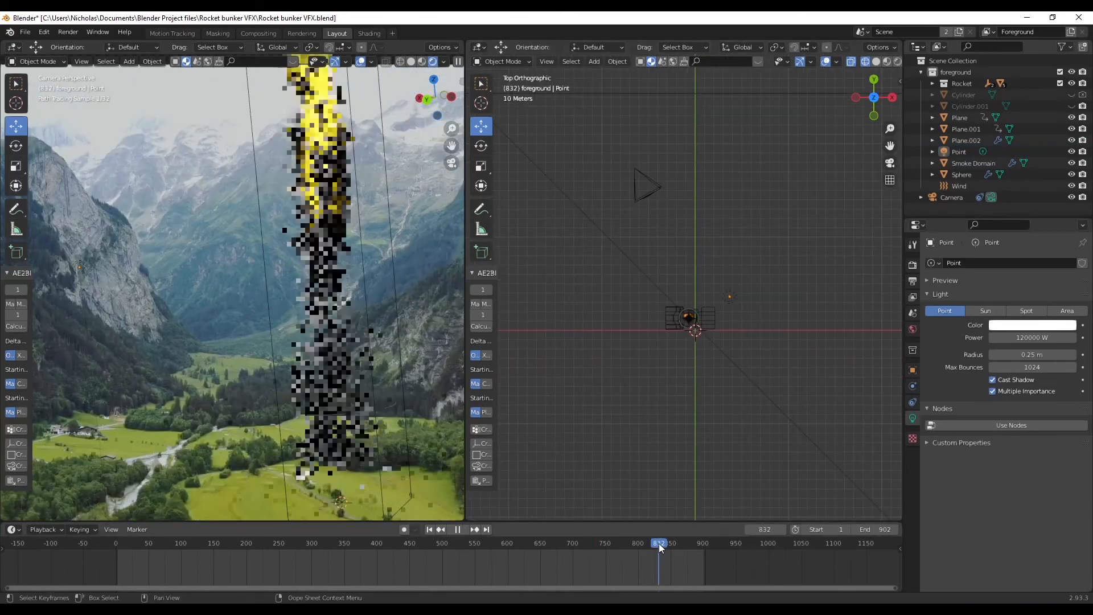
pyautogui.click(632, 541)
pyautogui.press('F12')
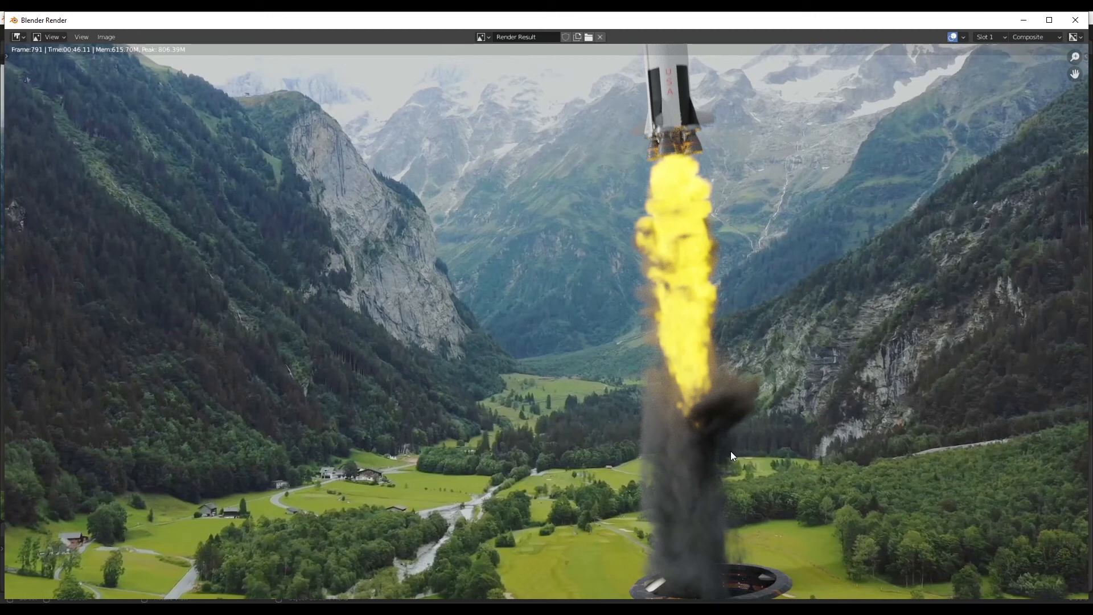
pyautogui.scroll(-3, 751, 389)
pyautogui.scroll(2, 750, 392)
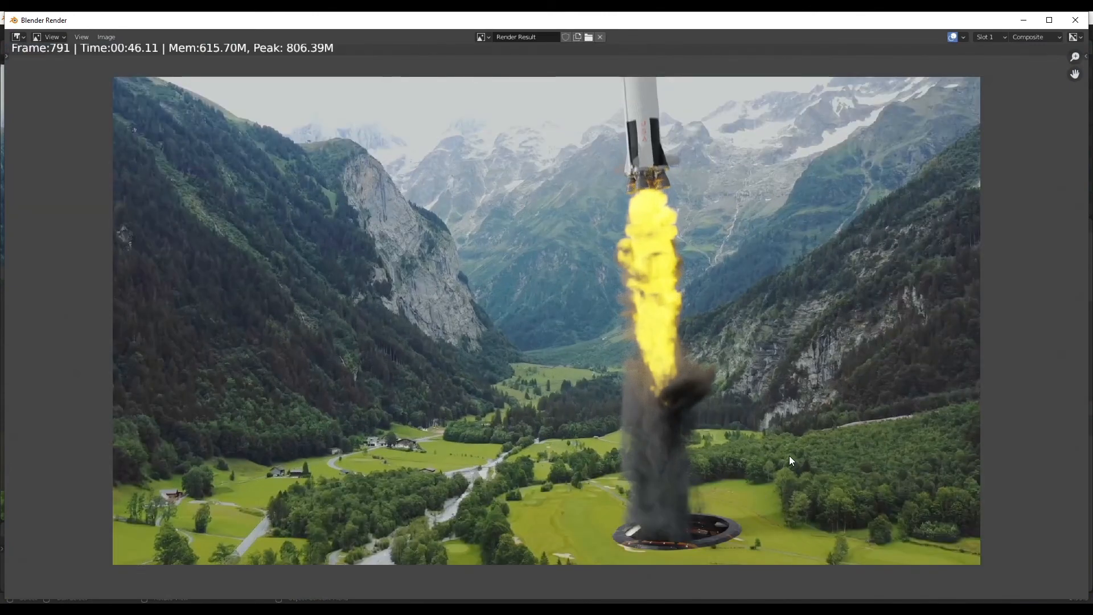
pyautogui.scroll(1, 798, 463)
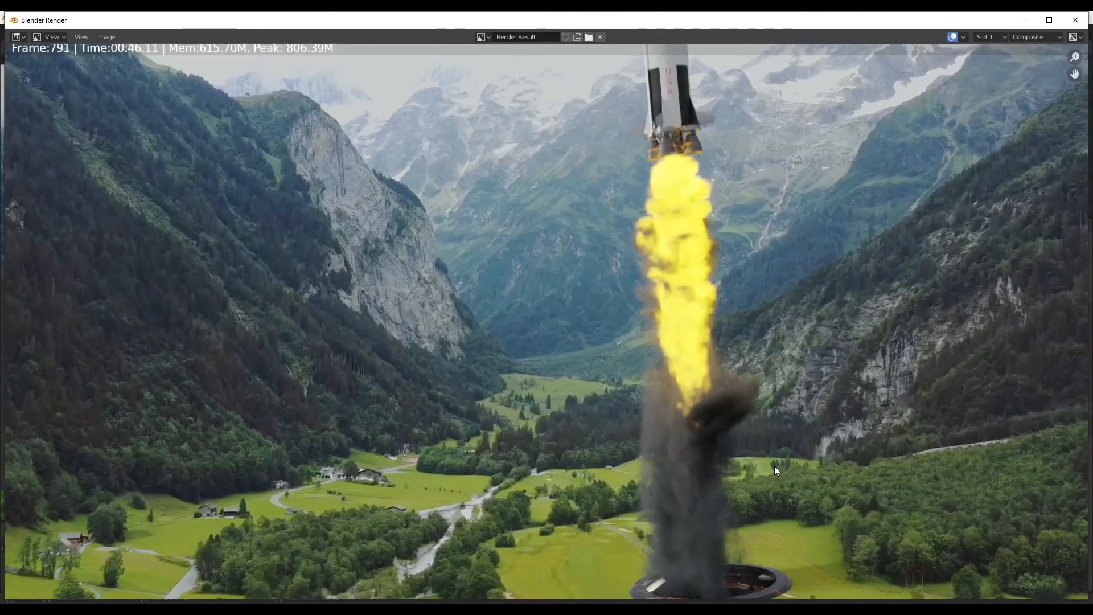
pyautogui.scroll(-2, 774, 466)
pyautogui.scroll(1, 775, 466)
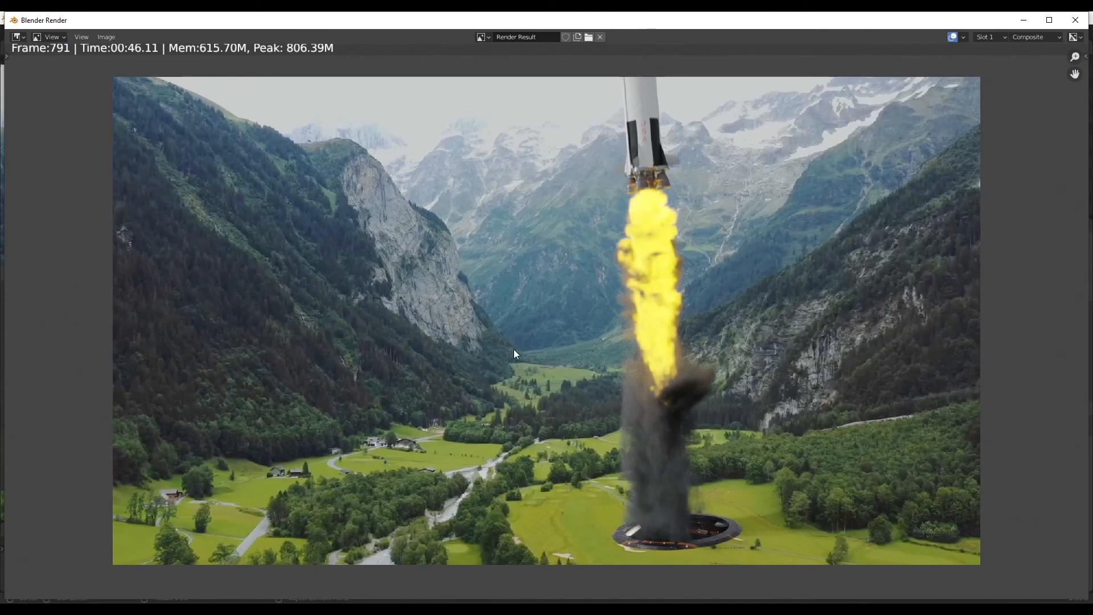
pyautogui.click(1022, 22)
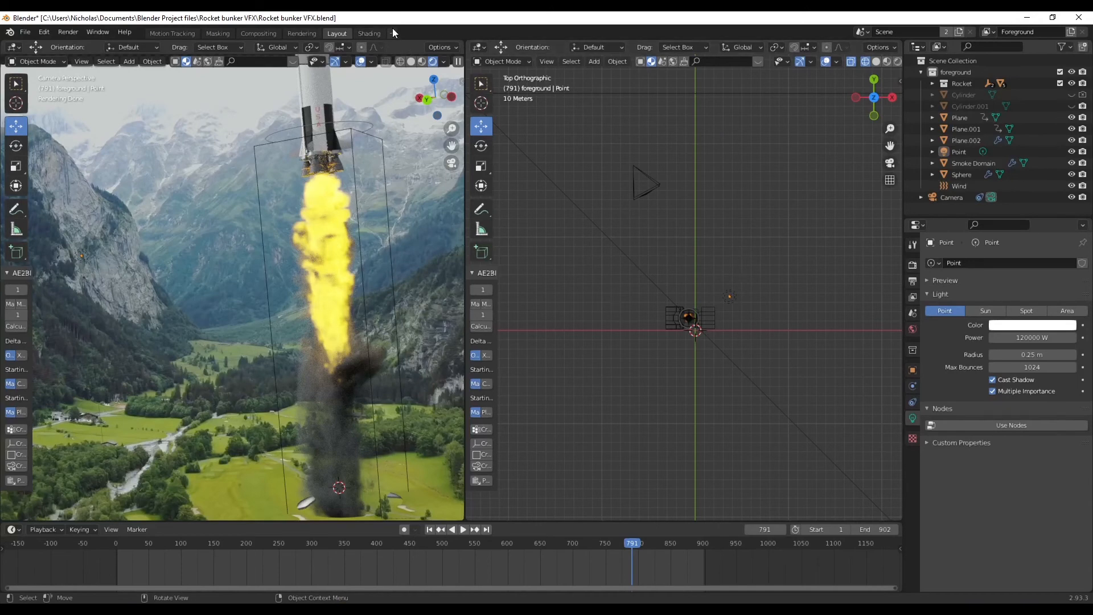
# - Open the Compositing workspace and move the Composite and Viewer nodes farther away from the second Alpha Over node
pyautogui.click(265, 33)
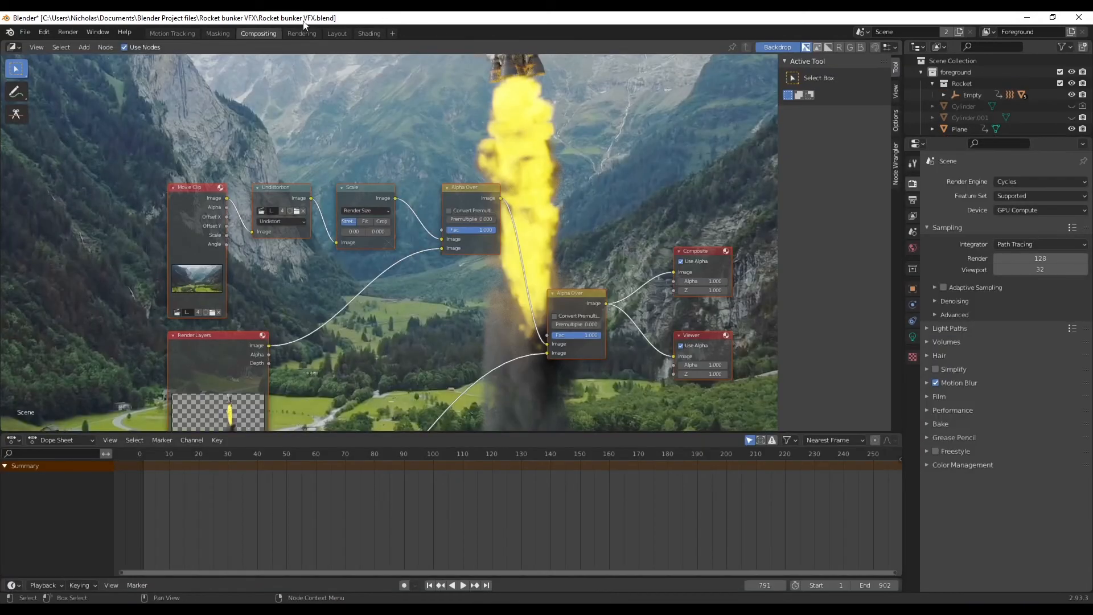
pyautogui.click(392, 34)
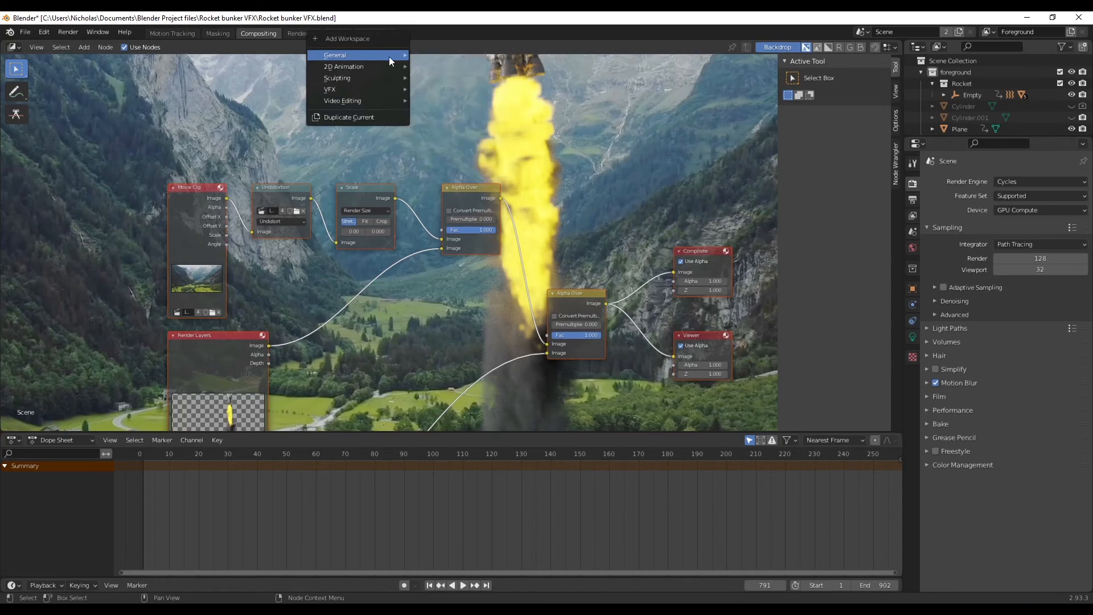
pyautogui.moveTo(384, 57)
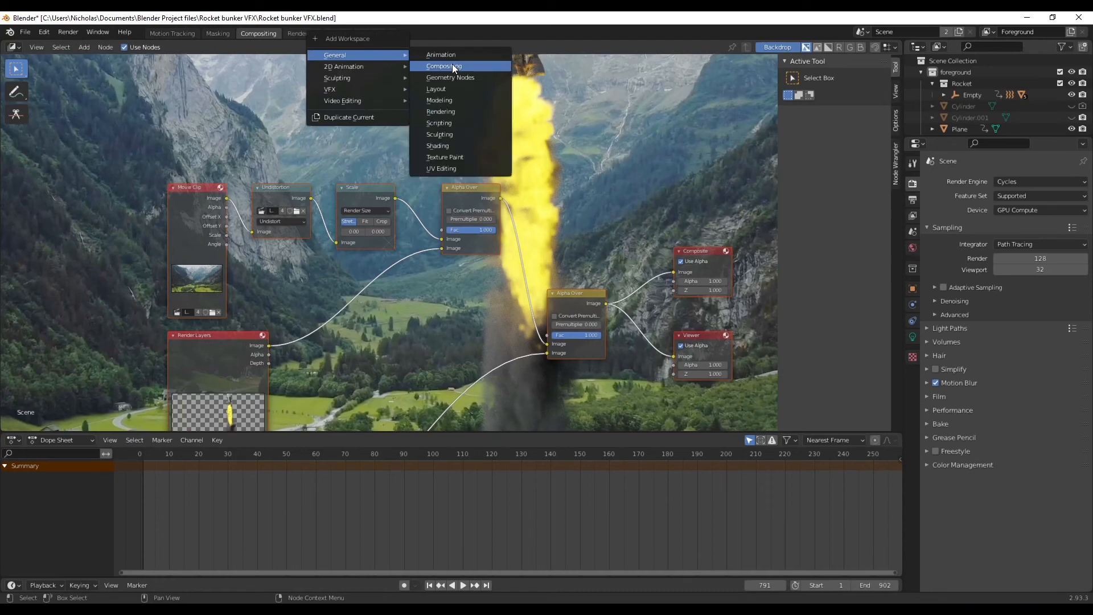
pyautogui.moveTo(378, 386); pyautogui.dragTo(354, 299, button='middle')
pyautogui.moveTo(540, 186); pyautogui.dragTo(392, 216, button='middle')
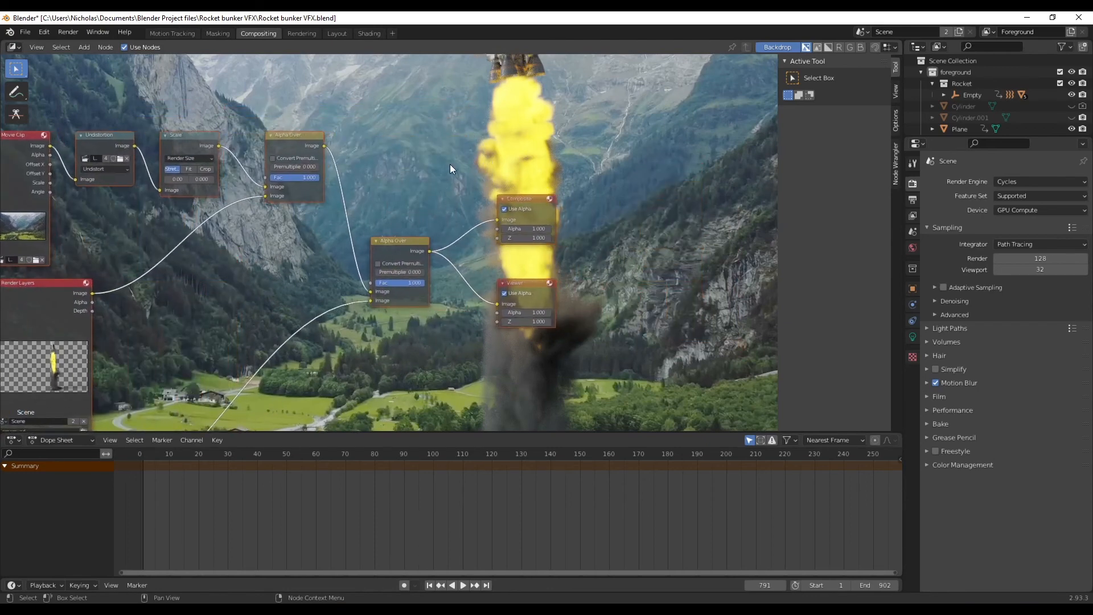
pyautogui.moveTo(534, 197); pyautogui.dragTo(638, 198)
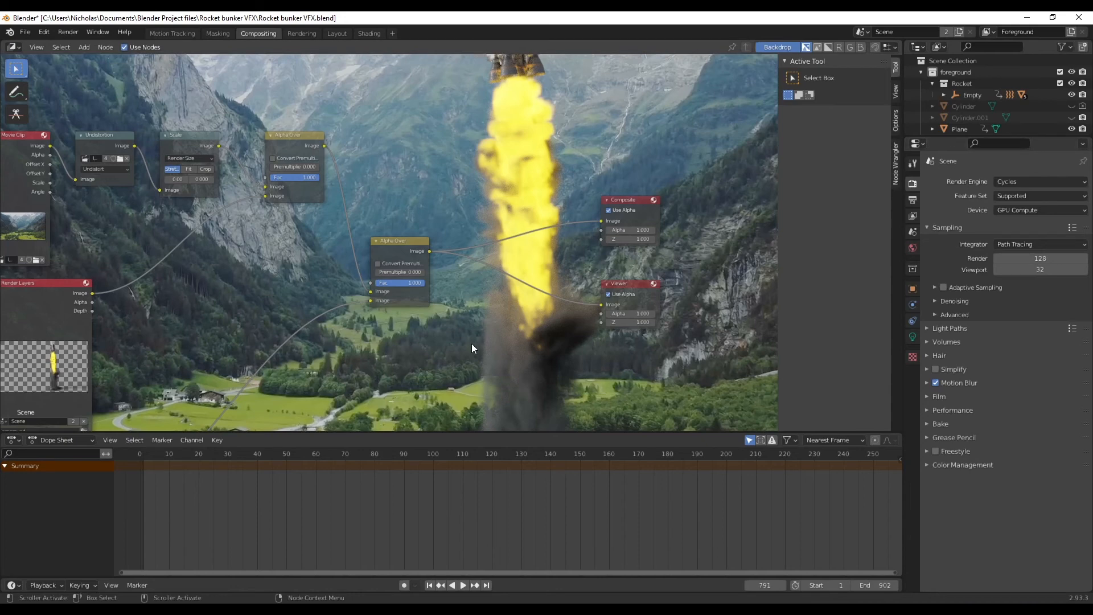
pyautogui.moveTo(473, 347); pyautogui.dragTo(495, 345, button='middle')
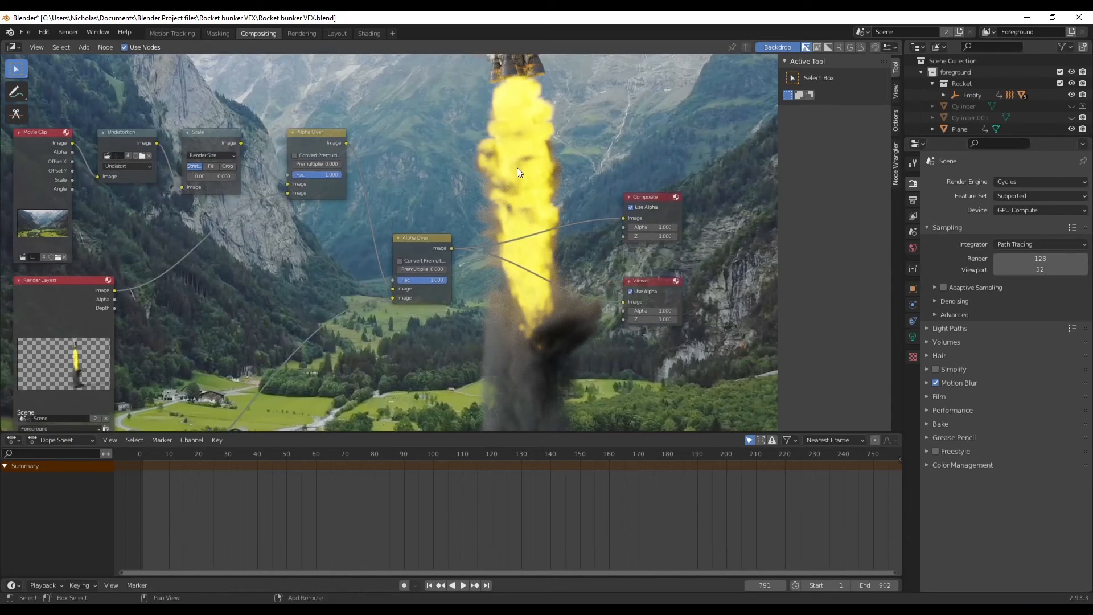
# - Enable the Denoising Data pass for the Foreground view layer
pyautogui.click(913, 216)
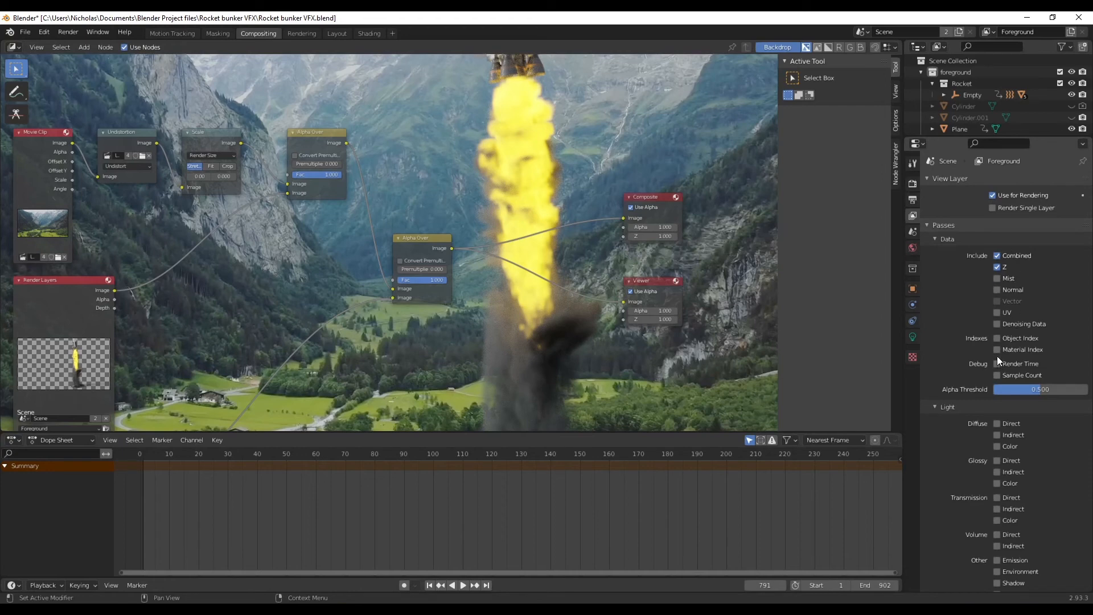
pyautogui.click(998, 324)
# - Insert a Denoise node between Render Layers and the first Alpha Over, linking Denoising Normal and Denoising Albedo to its Normal and Albedo inputs
pyautogui.moveTo(340, 381); pyautogui.dragTo(411, 317, button='middle')
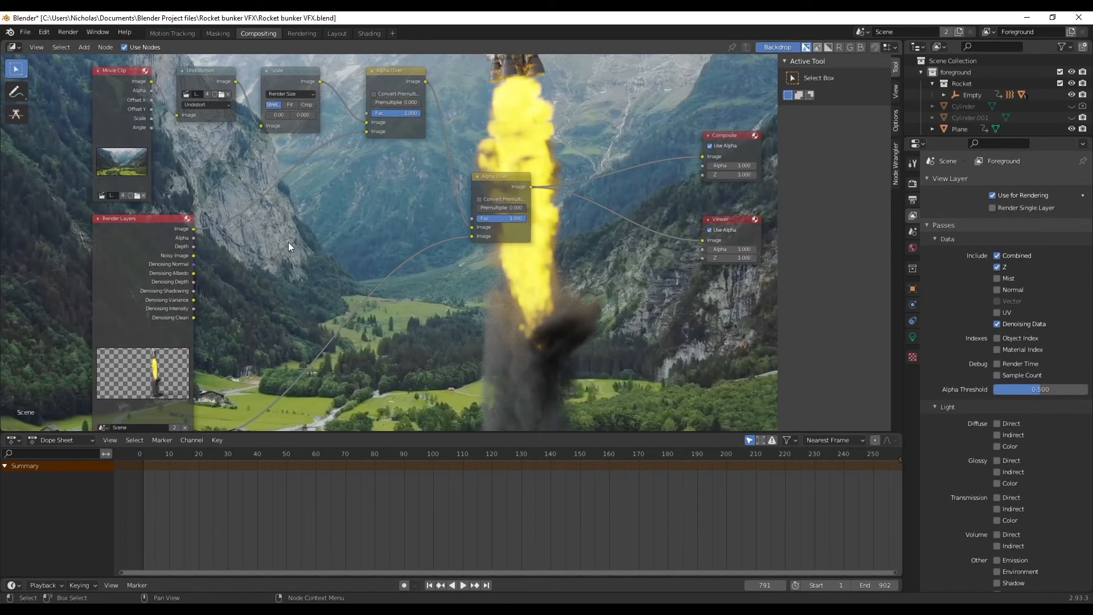
pyautogui.hotkey('shift', 'a')
pyautogui.write('de')
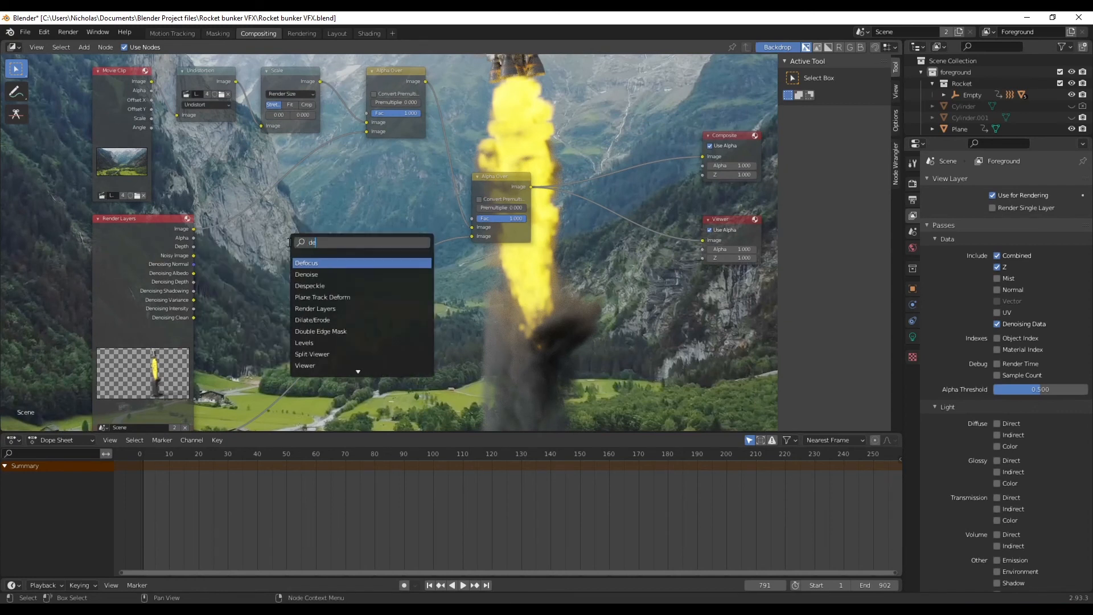
pyautogui.click(318, 274)
pyautogui.click(272, 216)
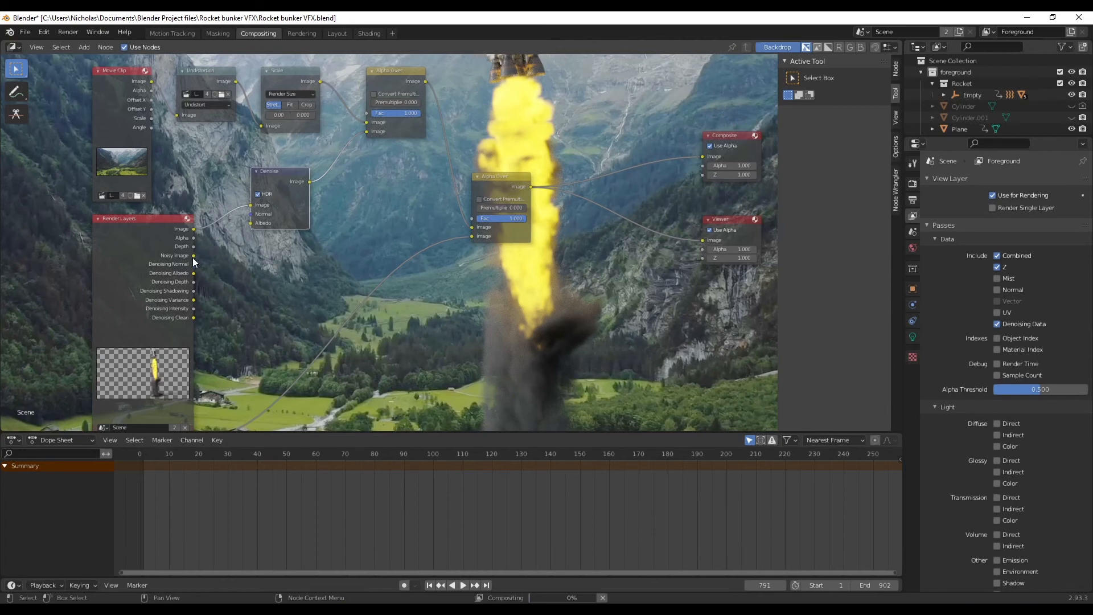
pyautogui.moveTo(194, 264); pyautogui.dragTo(251, 214)
pyautogui.moveTo(193, 274); pyautogui.dragTo(251, 223)
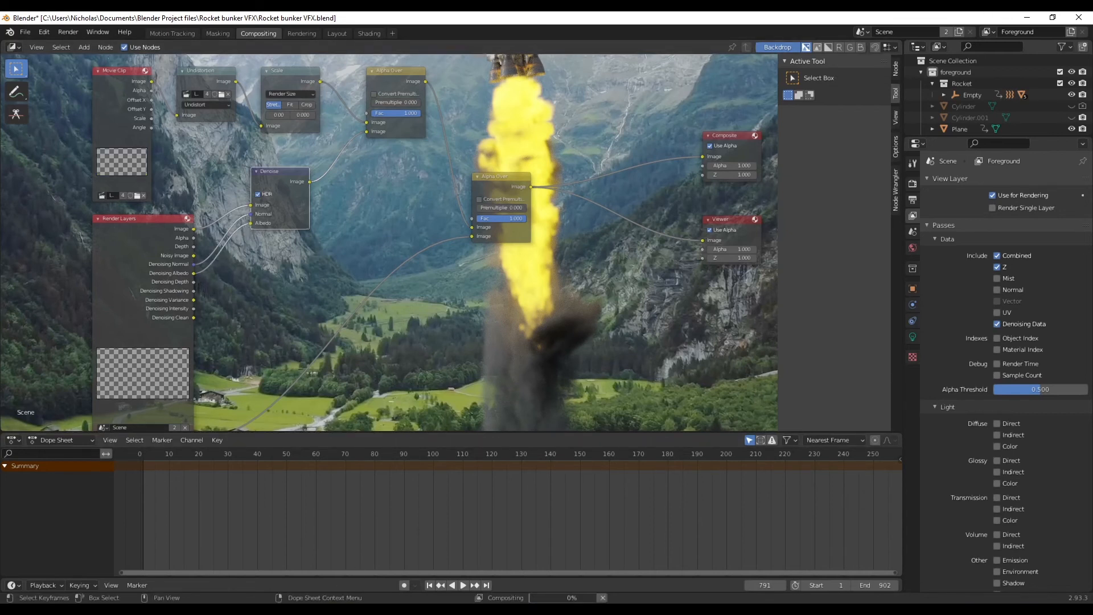
# - Reopen the frame 791 render result and examine the flame and smoke up close
pyautogui.moveTo(266, 609)
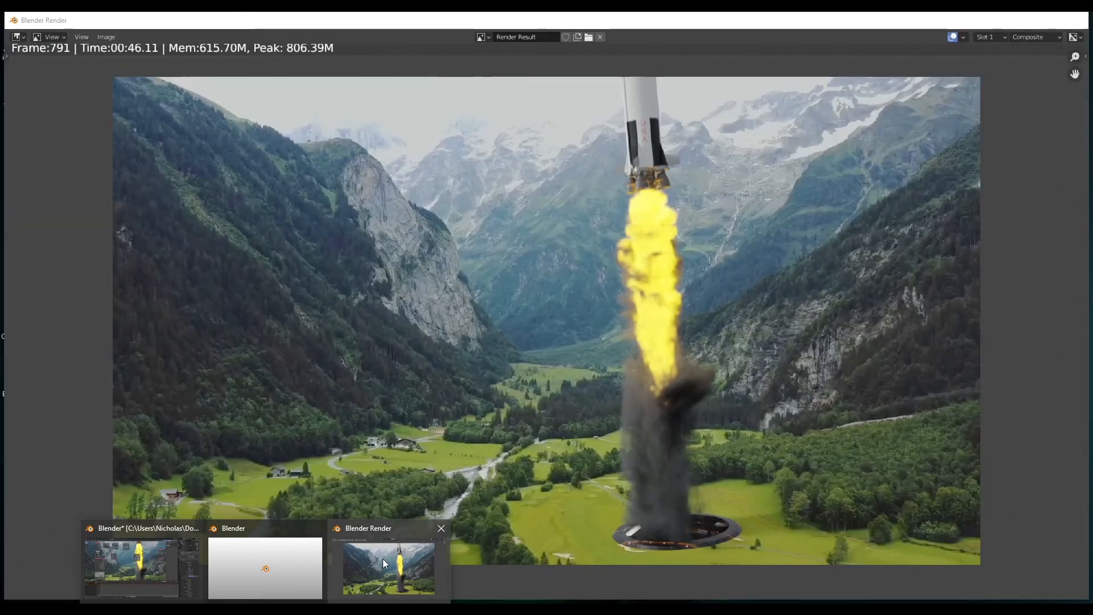
pyautogui.click(383, 559)
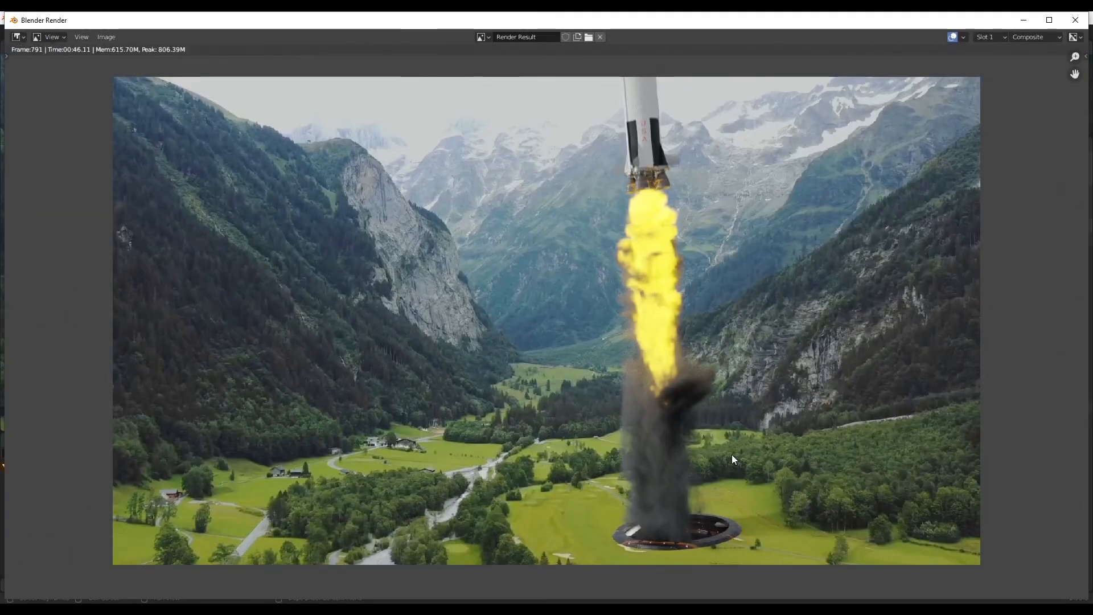
pyautogui.scroll(1, 760, 470)
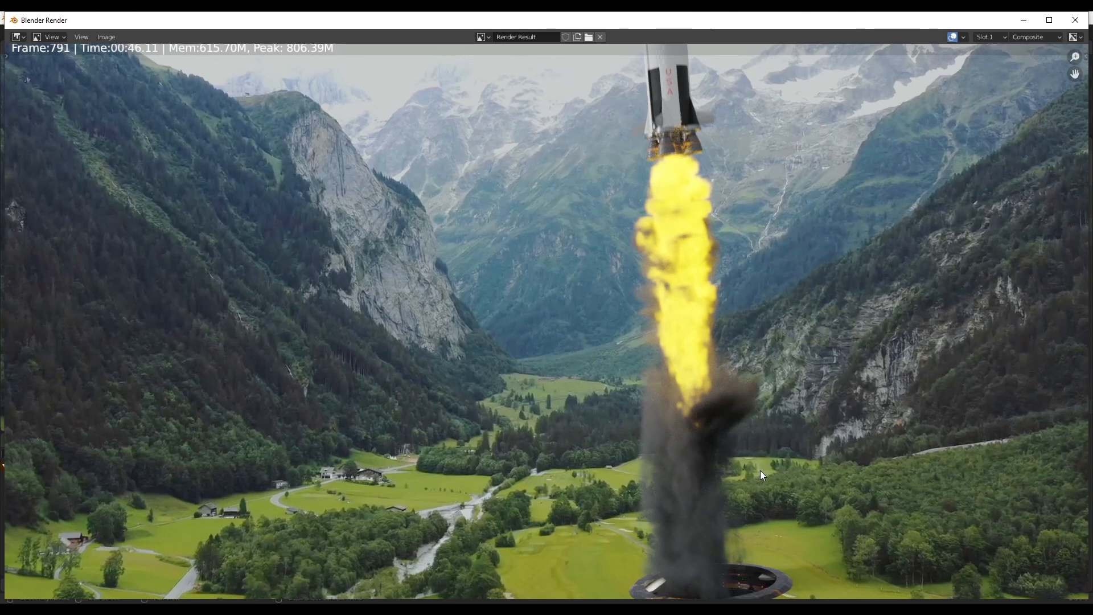
pyautogui.scroll(-1, 794, 462)
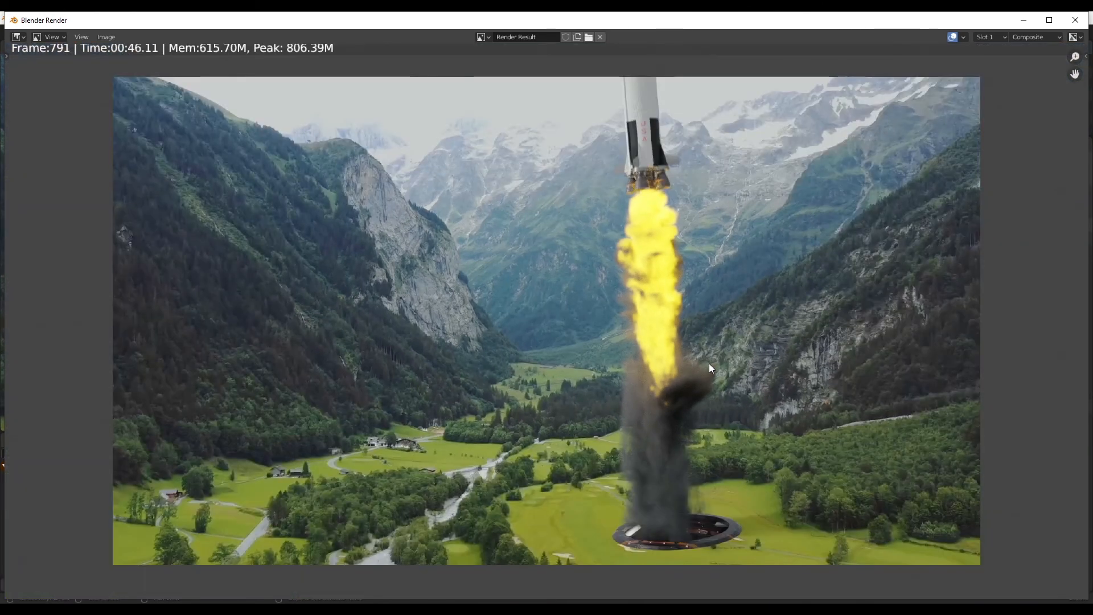
pyautogui.scroll(1, 736, 458)
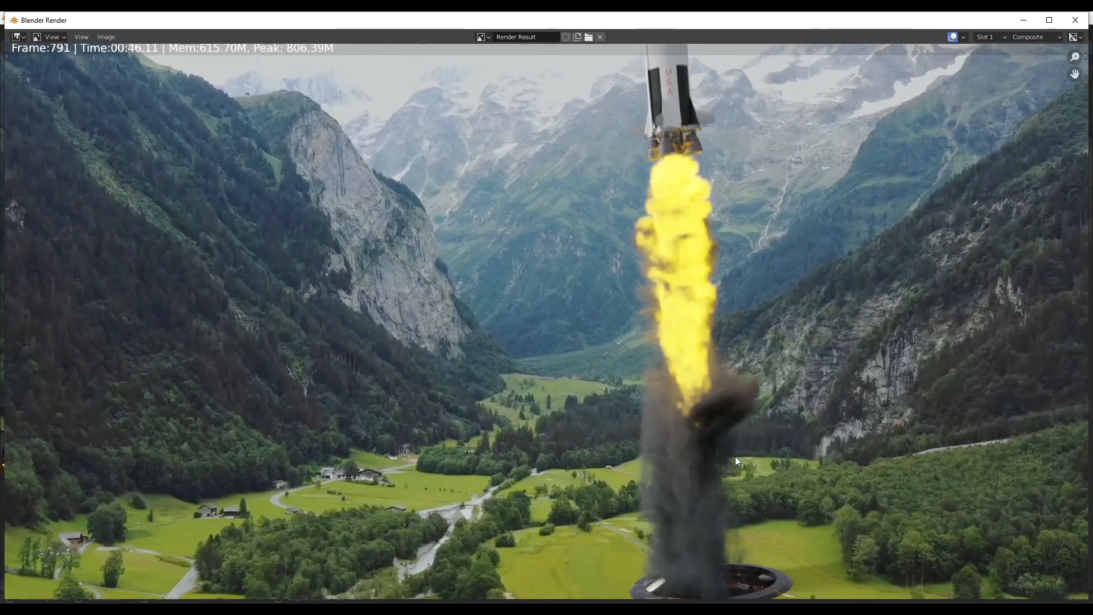
pyautogui.click(1024, 20)
# - Separate the overlapping second Render Layers node from the first one and delete it
pyautogui.scroll(-3, 357, 326)
pyautogui.moveTo(390, 337); pyautogui.dragTo(392, 274, button='middle')
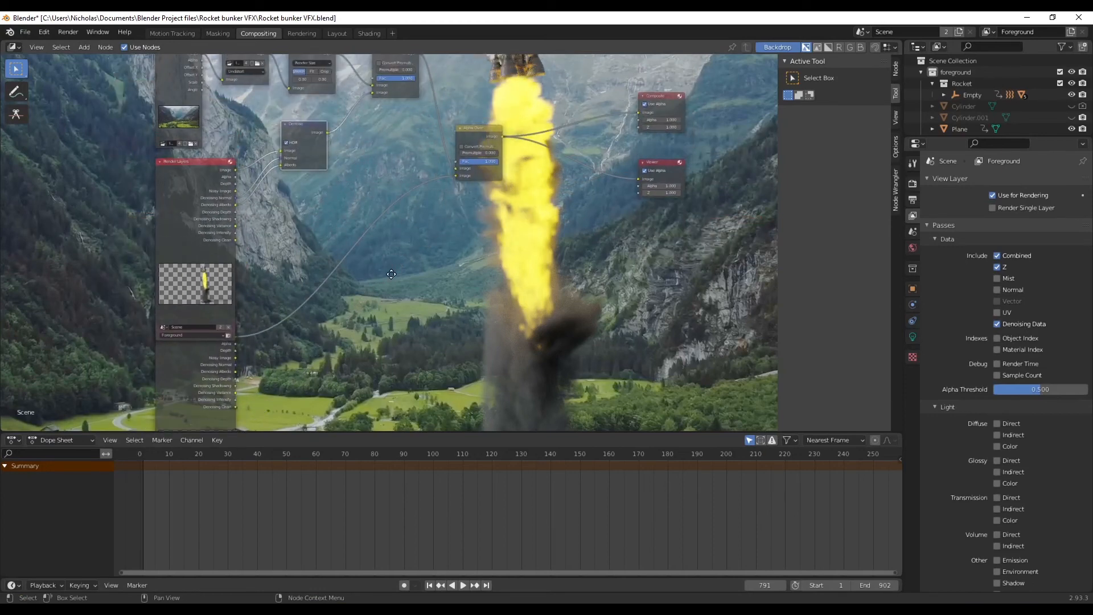
pyautogui.moveTo(306, 368); pyautogui.dragTo(318, 261, button='middle')
pyautogui.moveTo(192, 234); pyautogui.dragTo(202, 255)
pyautogui.moveTo(227, 320); pyautogui.dragTo(245, 265, button='middle')
pyautogui.moveTo(277, 326); pyautogui.dragTo(282, 323, button='middle')
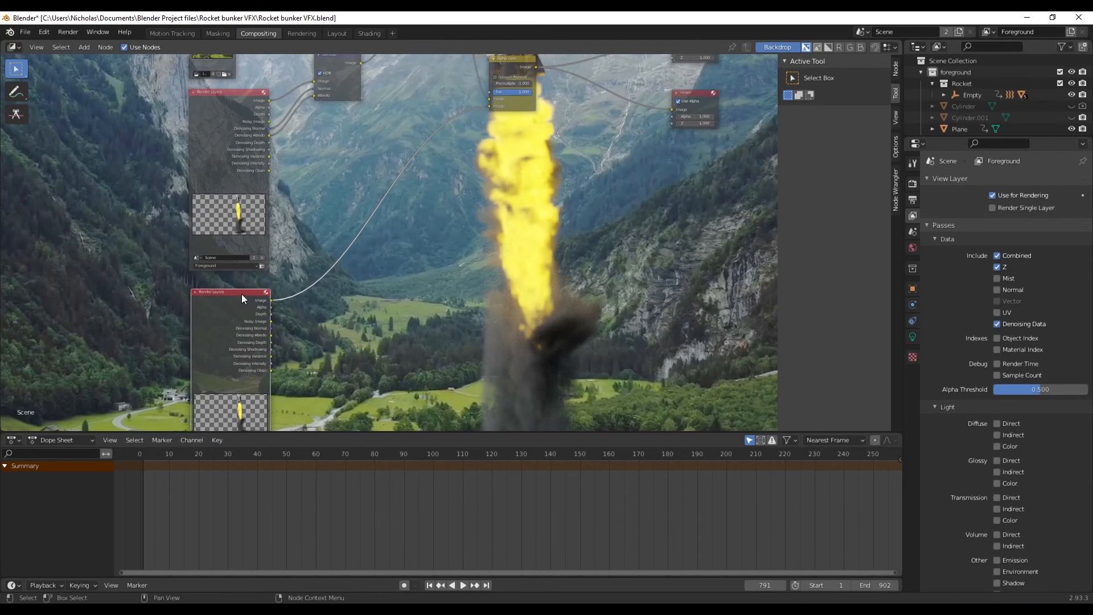
pyautogui.press('x')
pyautogui.moveTo(406, 207); pyautogui.dragTo(403, 310, button='middle')
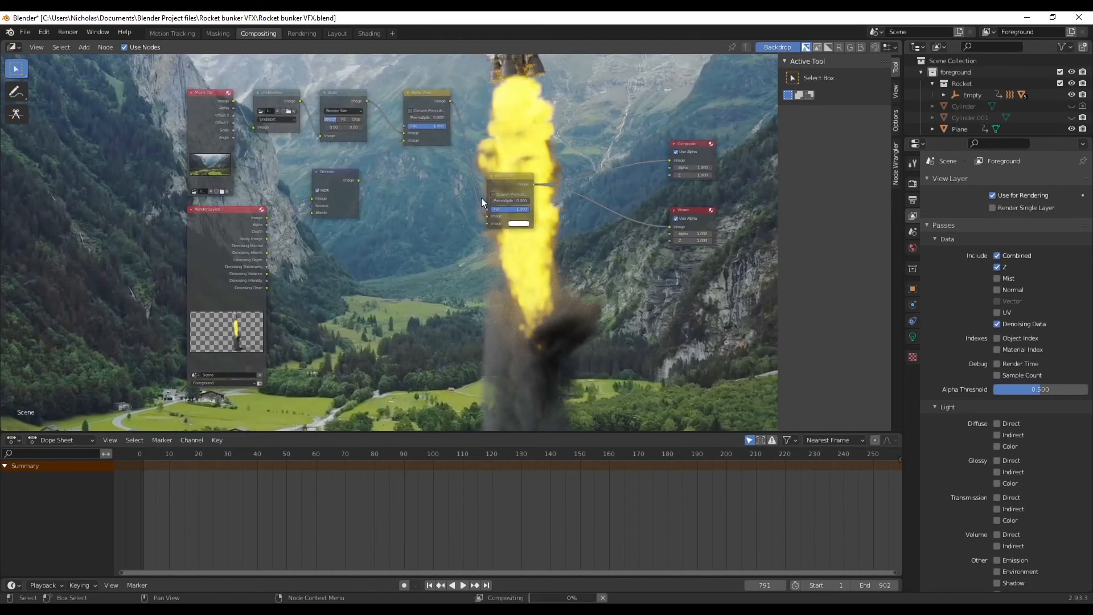
pyautogui.moveTo(433, 187); pyautogui.dragTo(443, 189, button='middle')
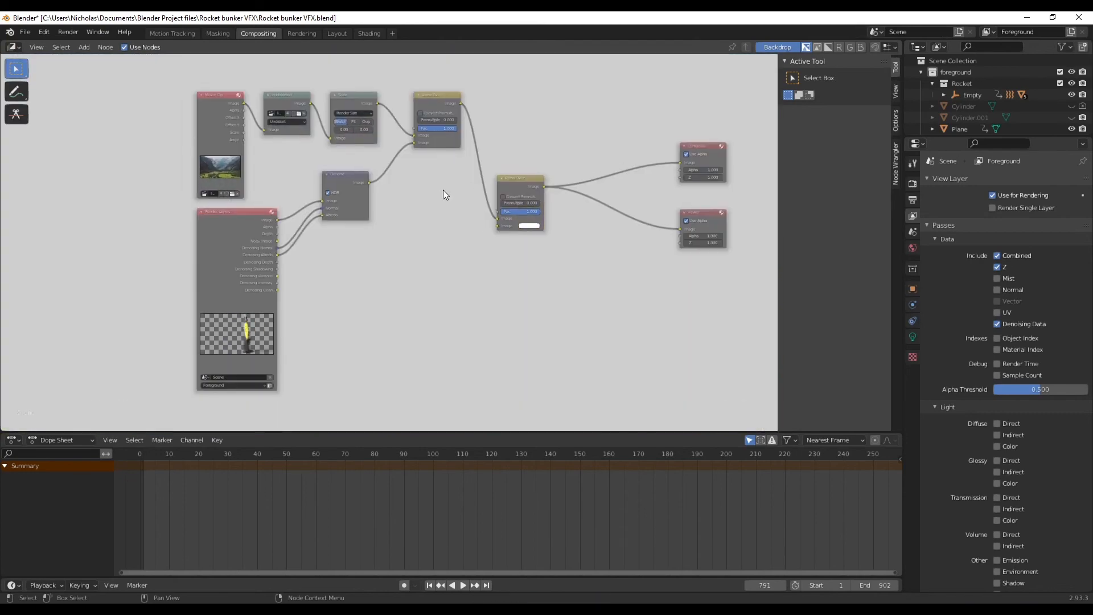
# - Delete the second Alpha Over node and link the remaining Alpha Over image output to the Composite and Viewer nodes
pyautogui.click(511, 178)
pyautogui.press('x')
pyautogui.moveTo(459, 104); pyautogui.dragTo(679, 229)
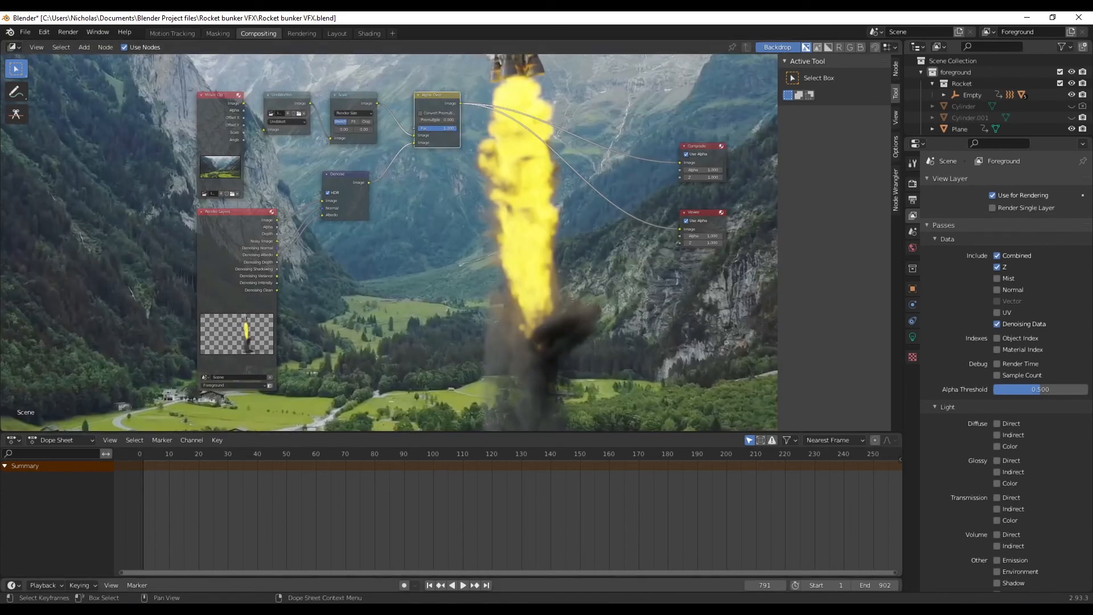
# - Bring up the frame 791 render result again, check the flame and smoke over the valley footage, and close it
pyautogui.moveTo(268, 605)
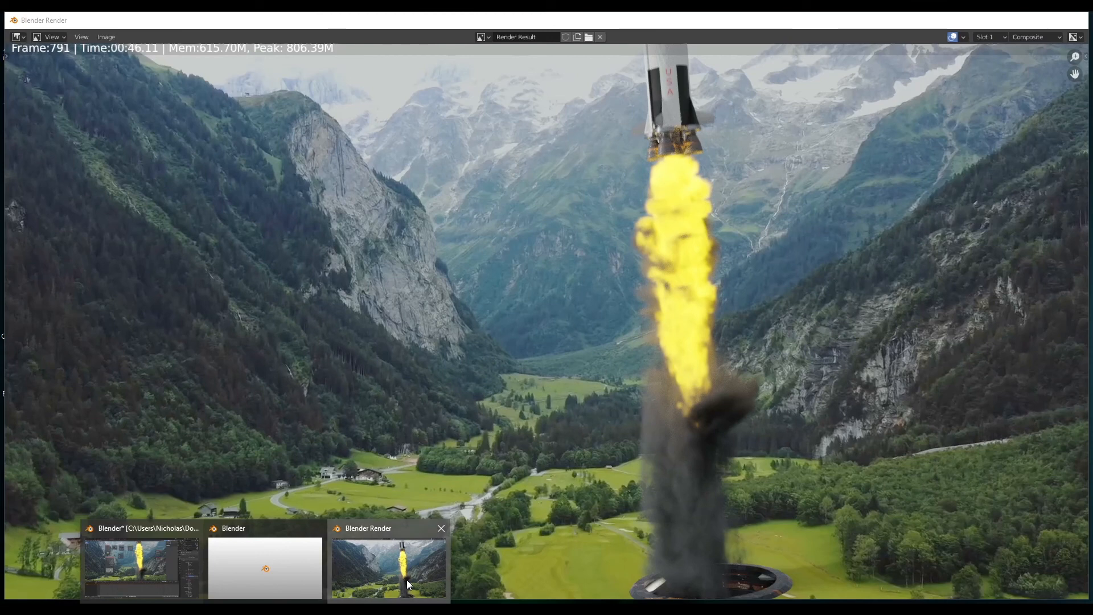
pyautogui.click(407, 579)
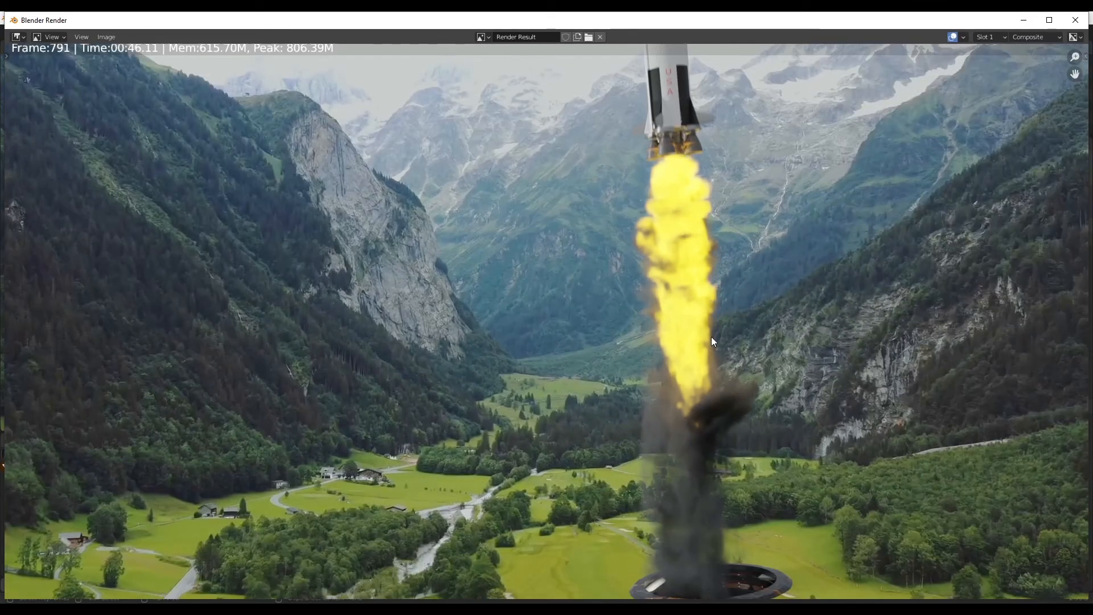
pyautogui.scroll(-1, 706, 463)
pyautogui.scroll(1, 679, 519)
pyautogui.scroll(-1, 822, 350)
pyautogui.scroll(1, 819, 347)
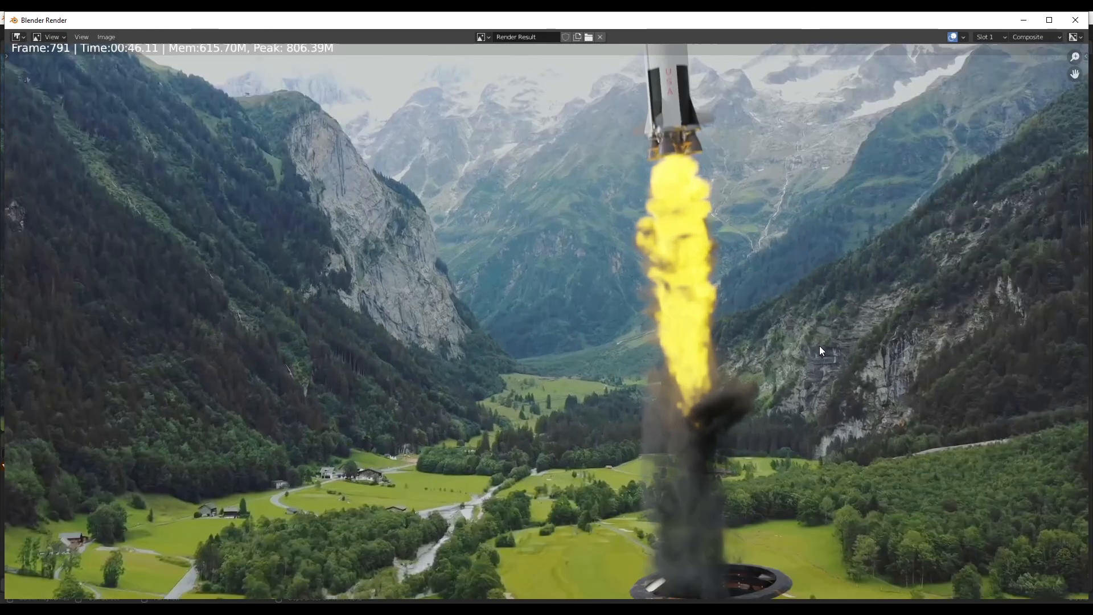
pyautogui.click(1074, 22)
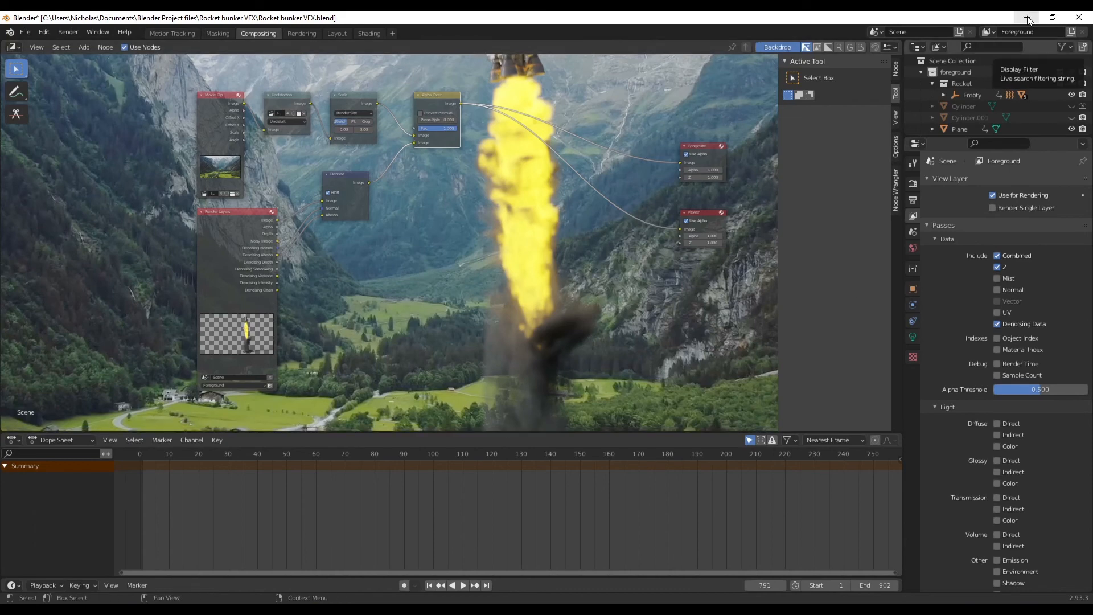
# - Return to the Layout workspace and save the project file
pyautogui.click(337, 33)
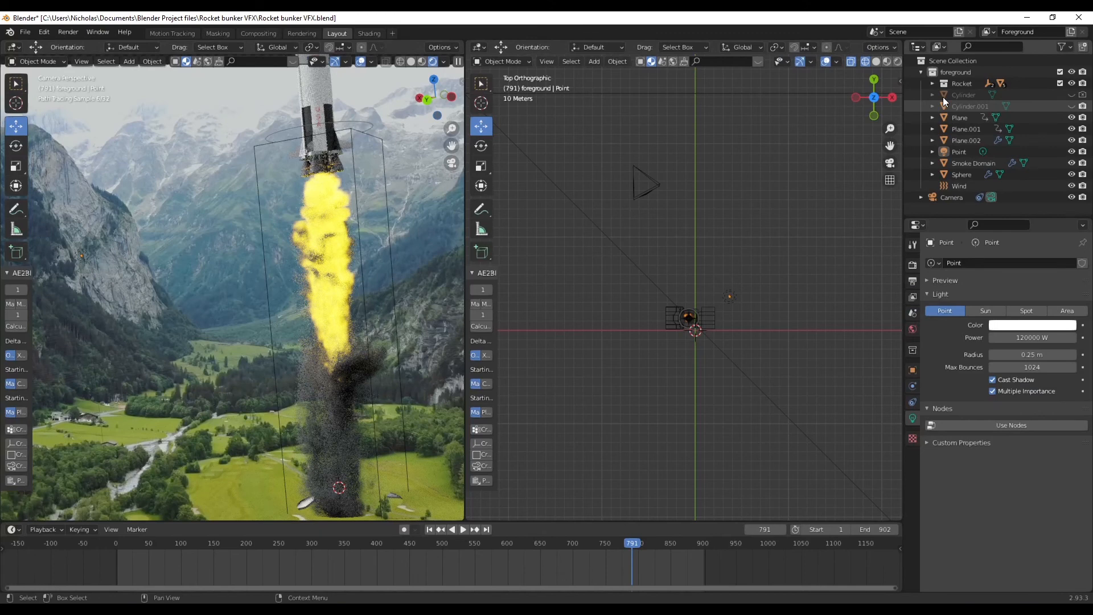
pyautogui.click(26, 36)
pyautogui.click(56, 108)
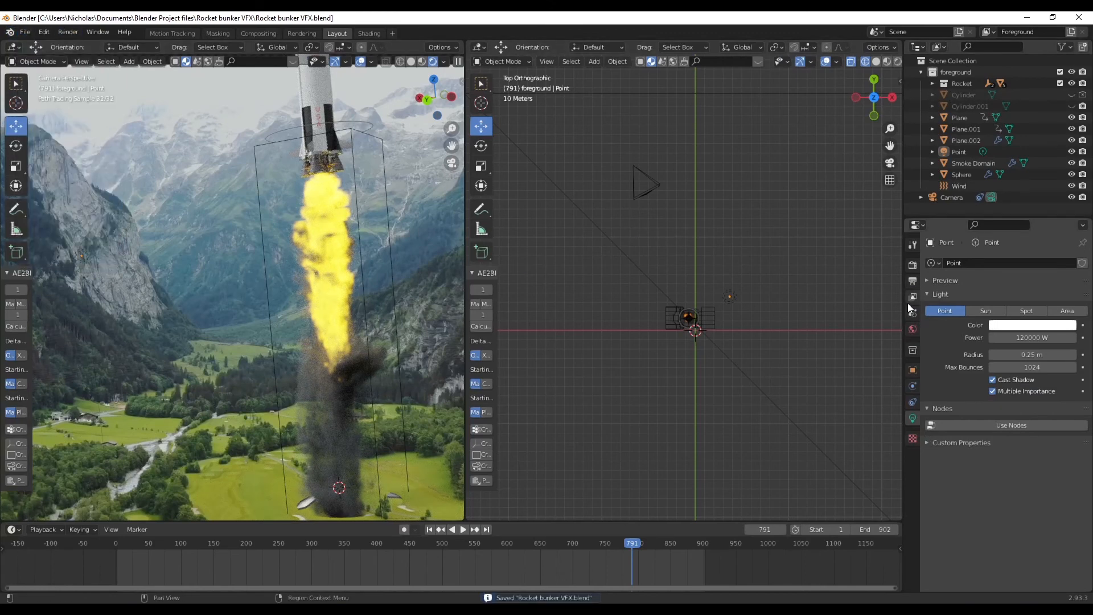
# - Review the scene's output and render settings and the denoised compositing node setup
pyautogui.click(911, 279)
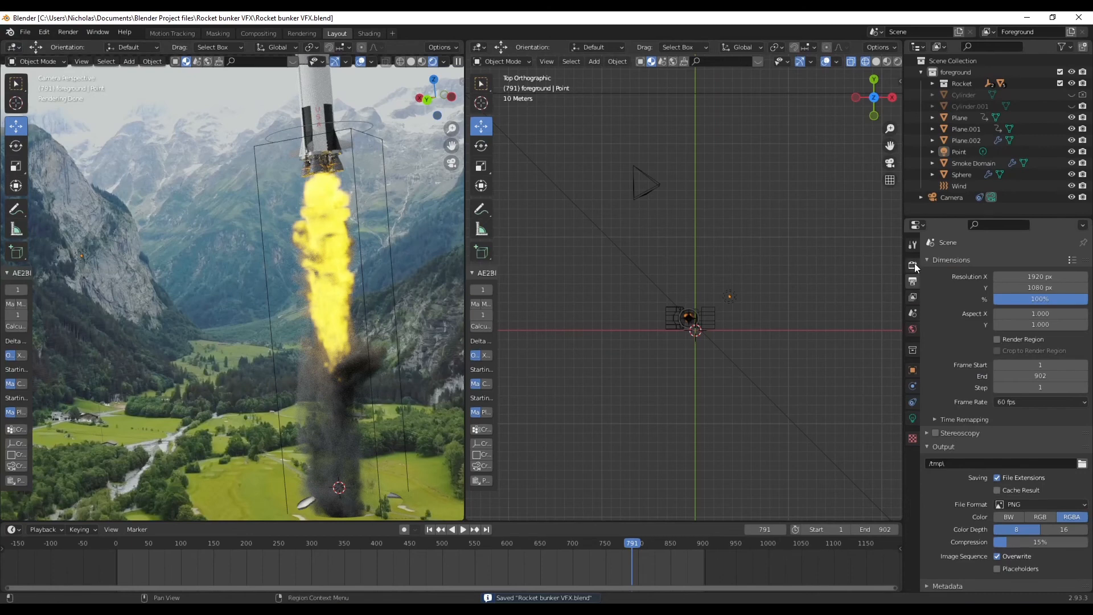
pyautogui.click(914, 265)
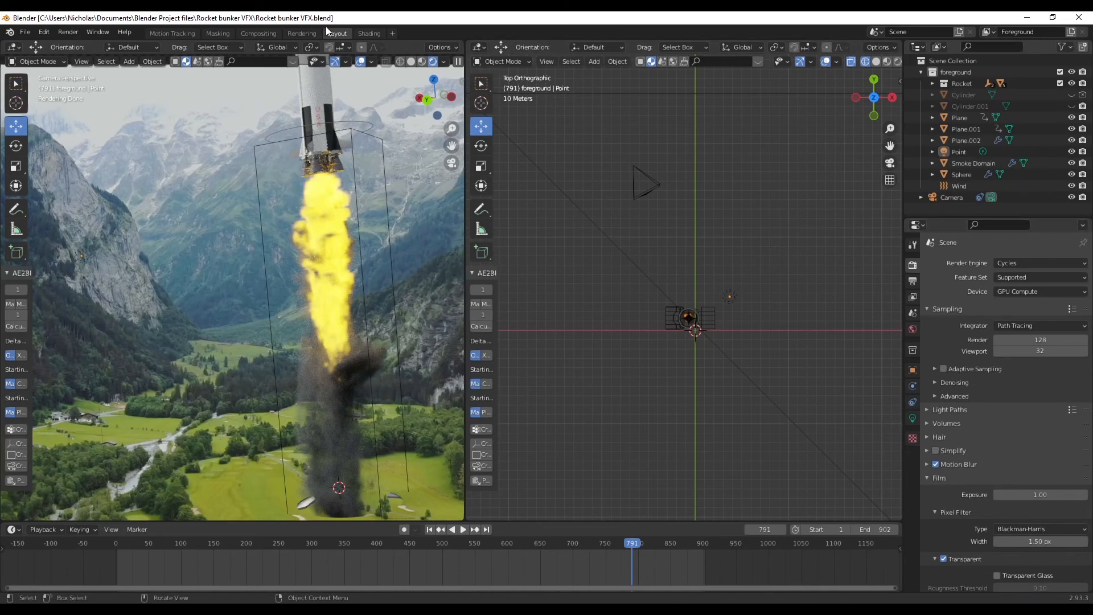
pyautogui.click(254, 33)
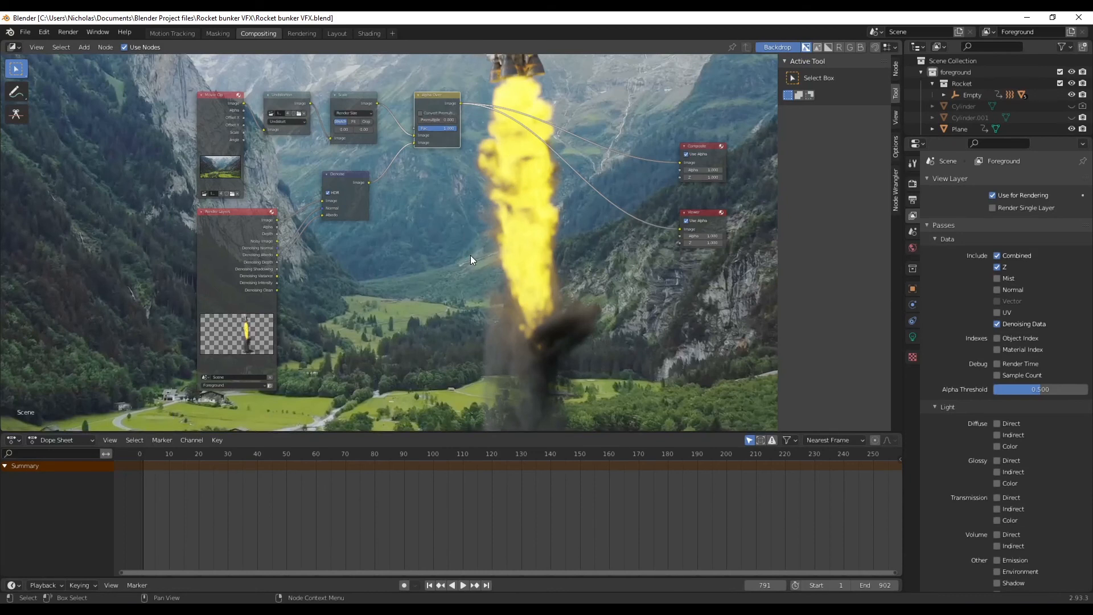
pyautogui.moveTo(471, 173); pyautogui.dragTo(464, 192, button='middle')
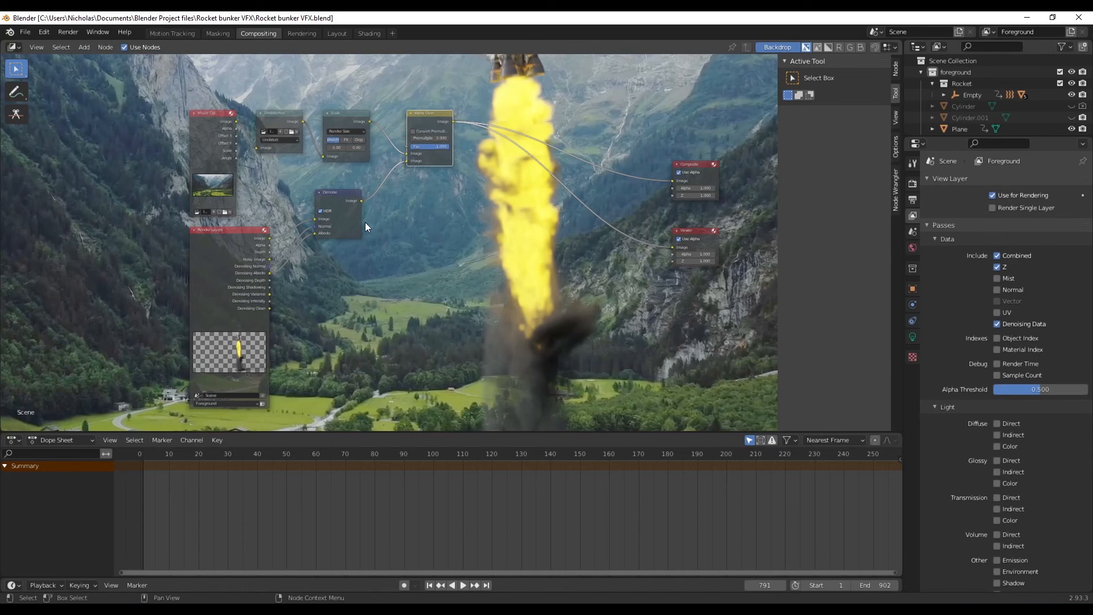
pyautogui.scroll(-2, 473, 311)
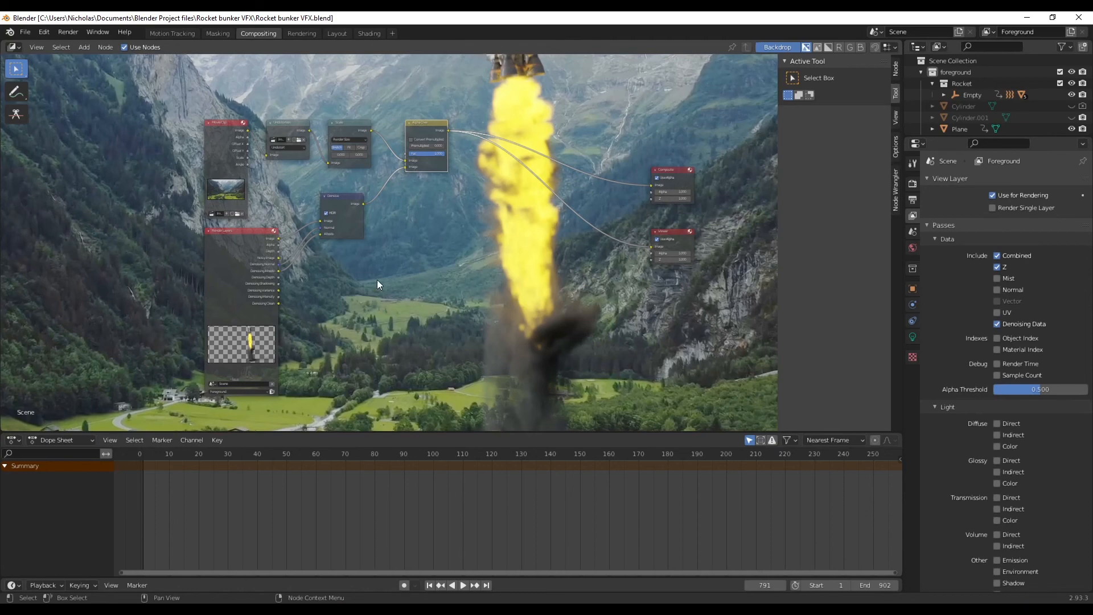
# - Join the two side-by-side 3D viewports of the Layout workspace into a single viewport and save the project
pyautogui.click(335, 34)
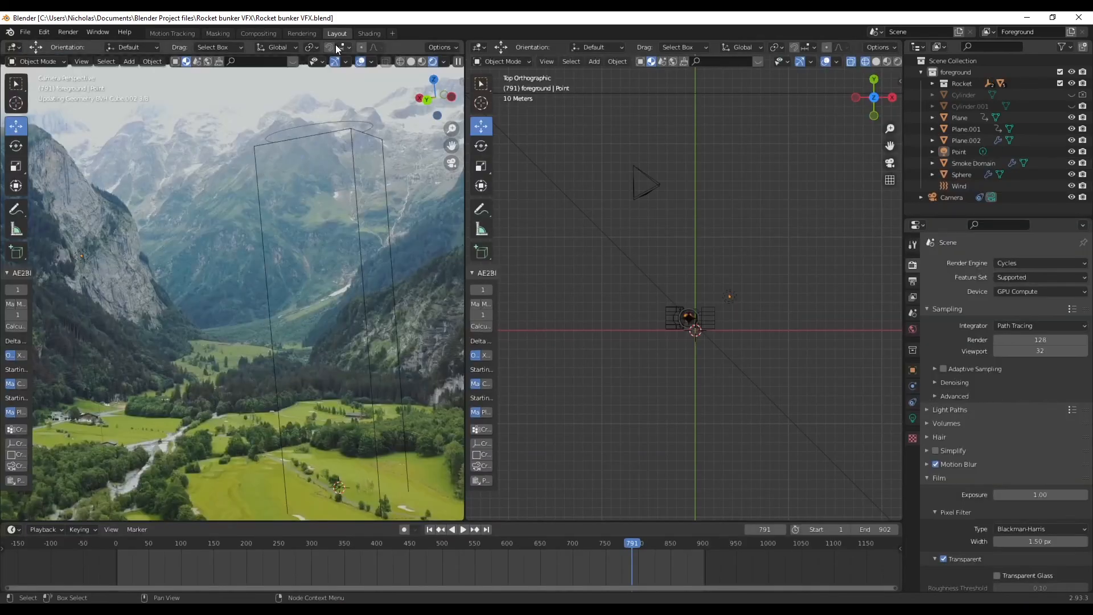
pyautogui.rightClick(463, 194)
pyautogui.click(453, 195)
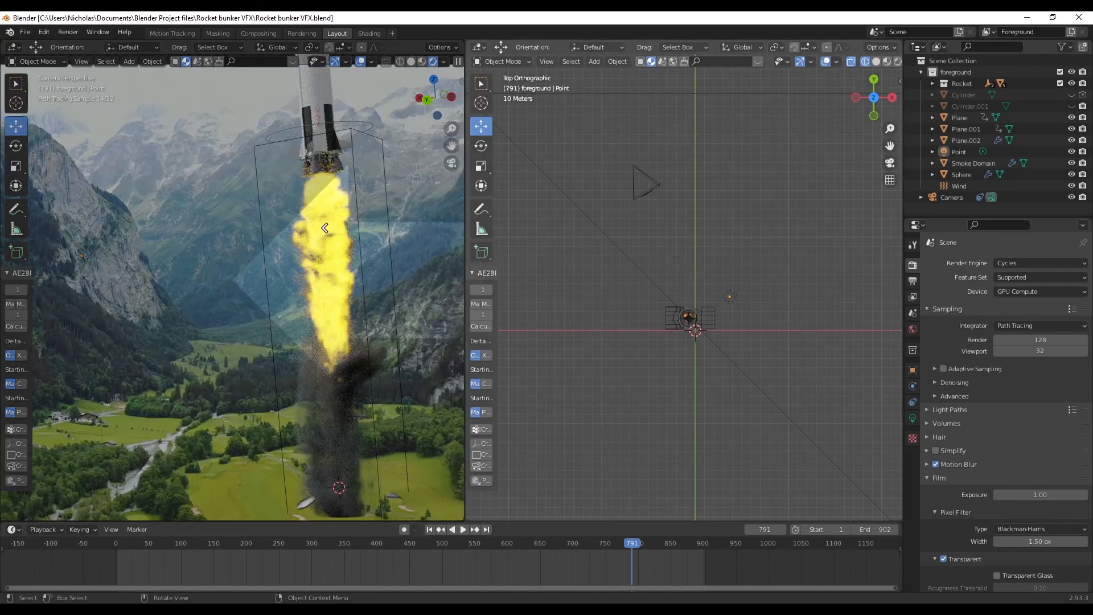
pyautogui.click(330, 226)
pyautogui.moveTo(586, 450); pyautogui.dragTo(592, 361, button='middle')
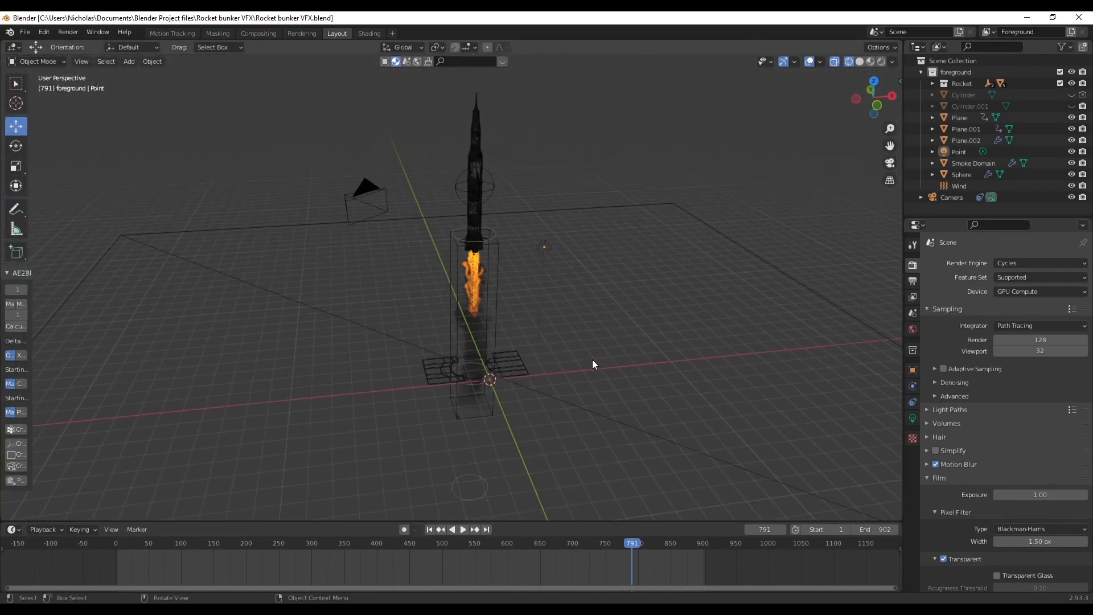
pyautogui.scroll(-3, 592, 361)
pyautogui.click(23, 33)
pyautogui.click(34, 121)
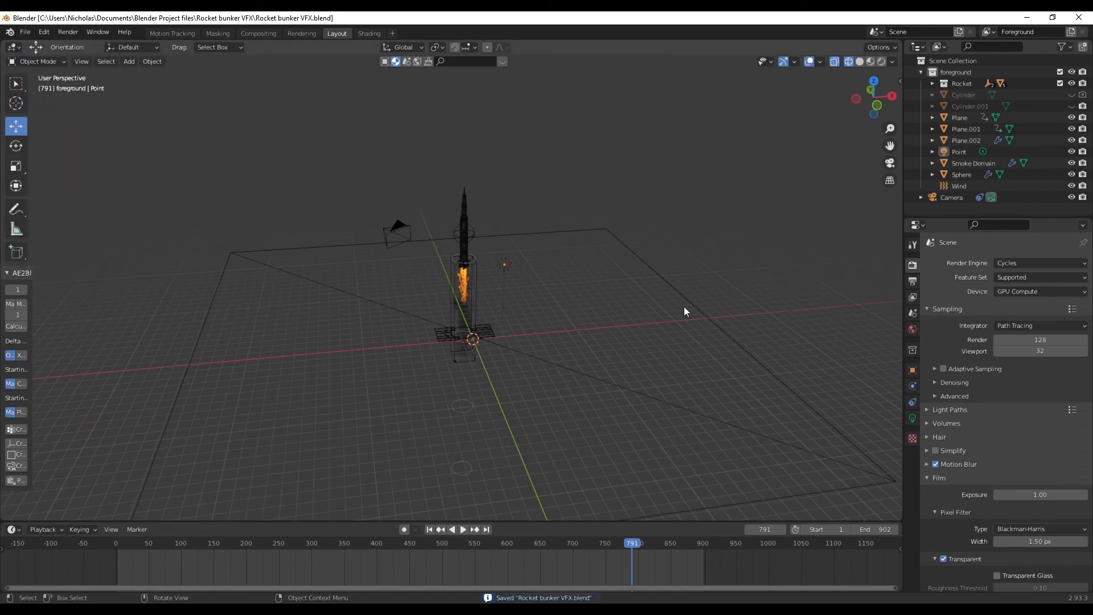
# - Open the render output path for browsing and go to the Rocket bunker VFX folder inside Blender Project files
pyautogui.scroll(-5, 973, 452)
pyautogui.click(913, 281)
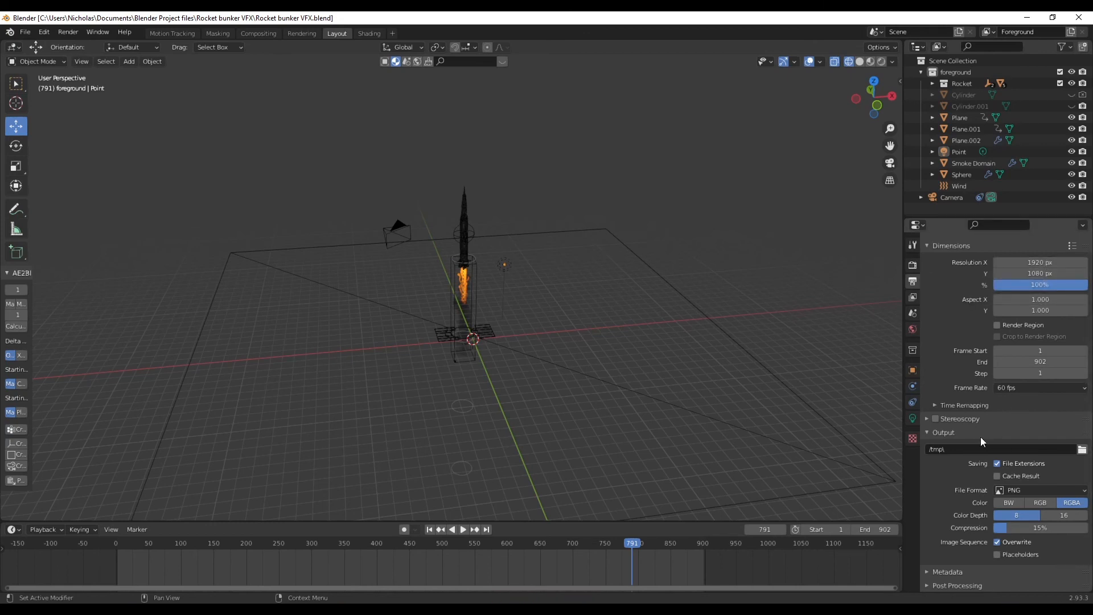
pyautogui.click(1082, 450)
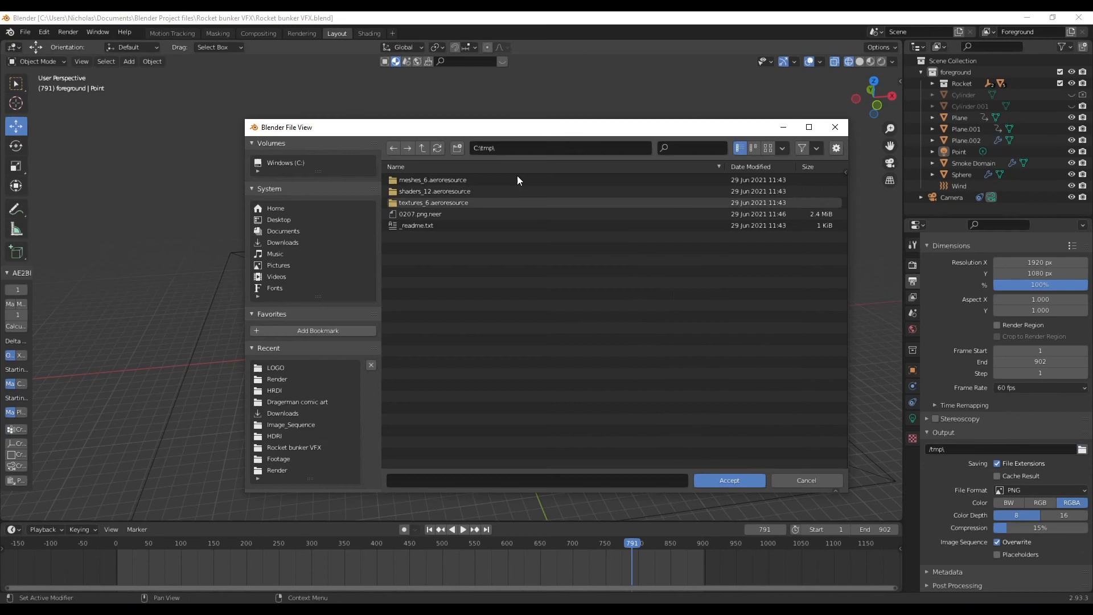
pyautogui.click(301, 230)
pyautogui.click(428, 212)
pyautogui.doubleClick(429, 213)
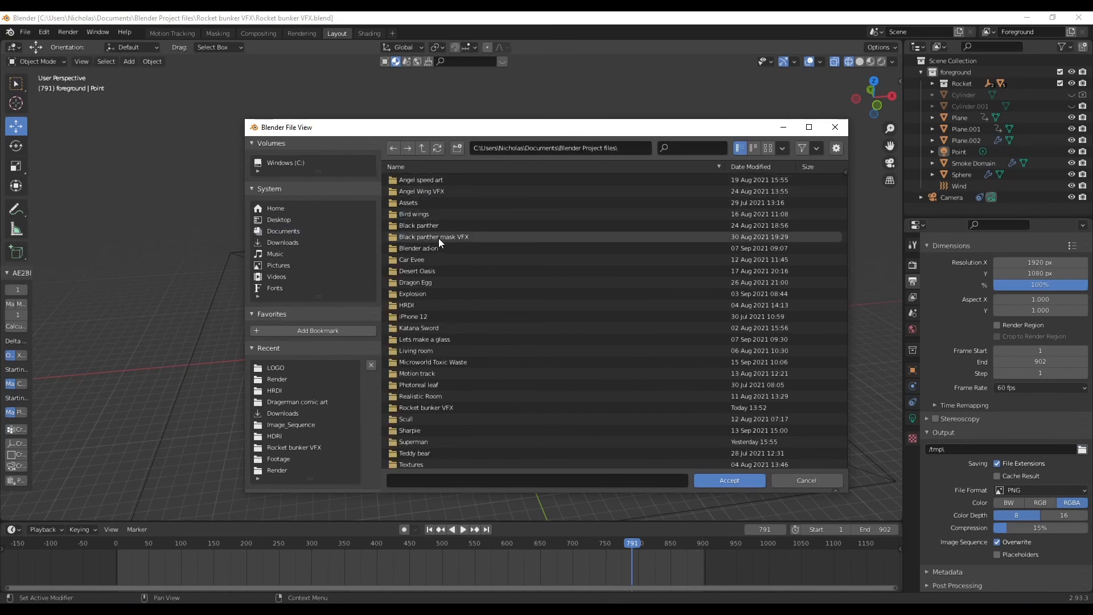
pyautogui.scroll(-1, 438, 237)
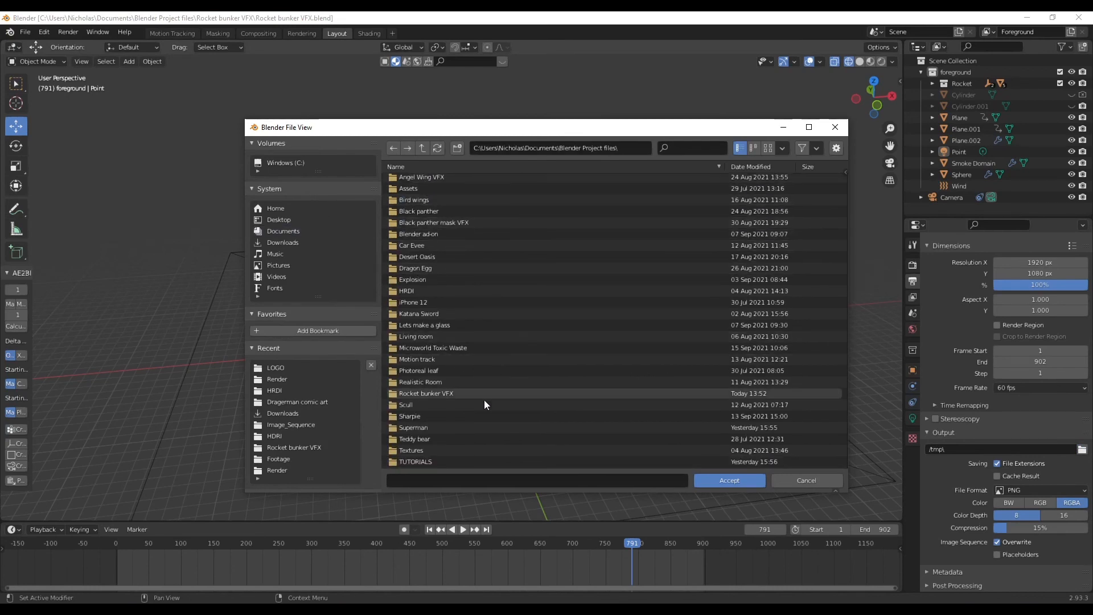
pyautogui.doubleClick(442, 393)
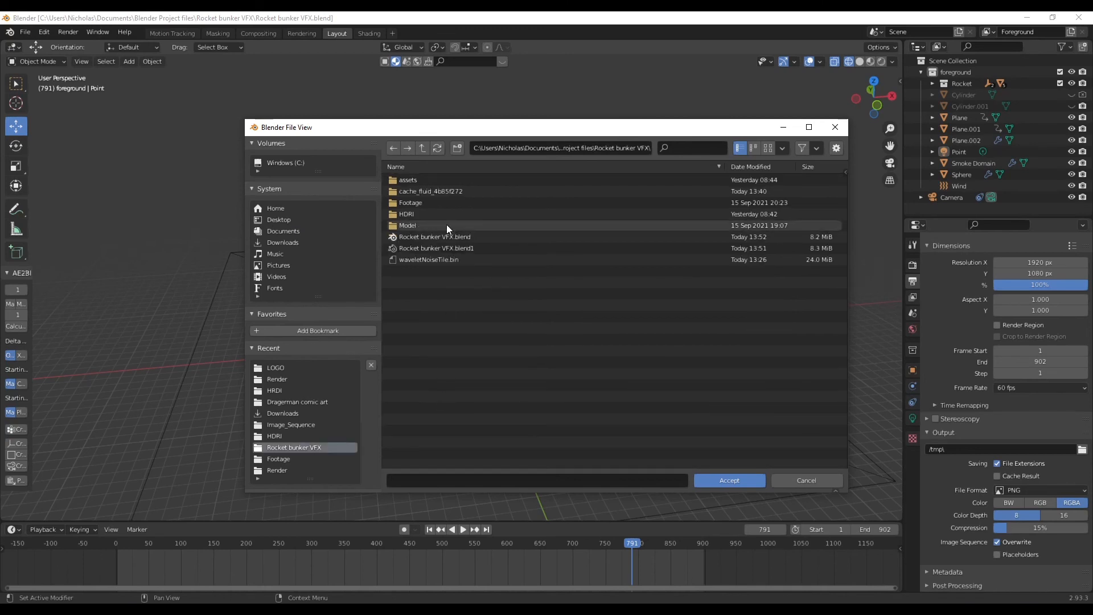
# - Create a folder named Render inside the Rocket bunker VFX project folder and open it
pyautogui.click(456, 149)
pyautogui.write('Rende')
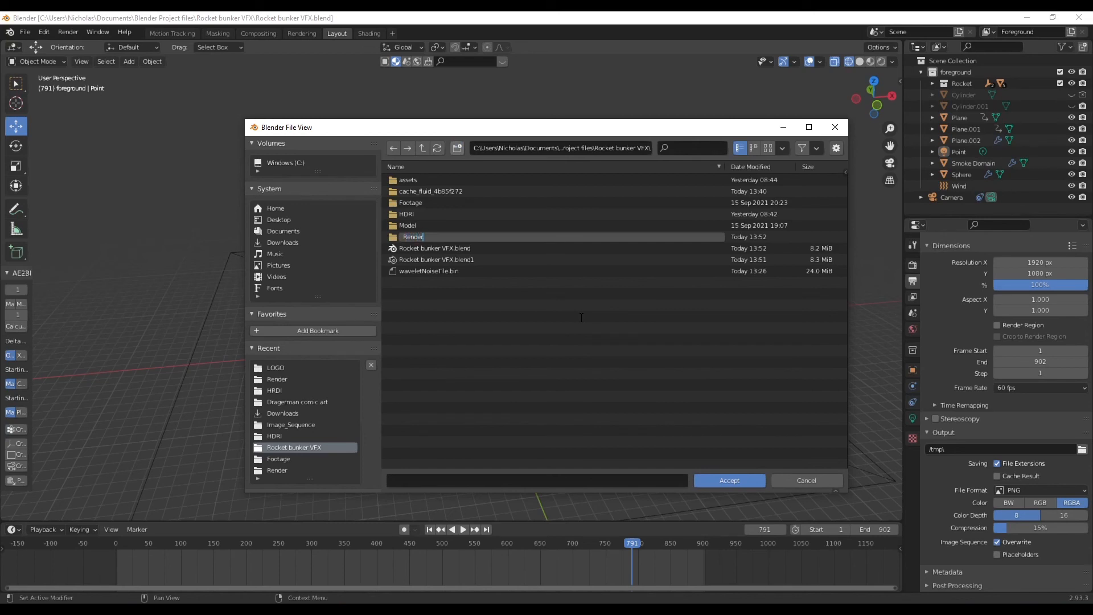
pyautogui.write('r')
pyautogui.press('Return')
pyautogui.doubleClick(412, 237)
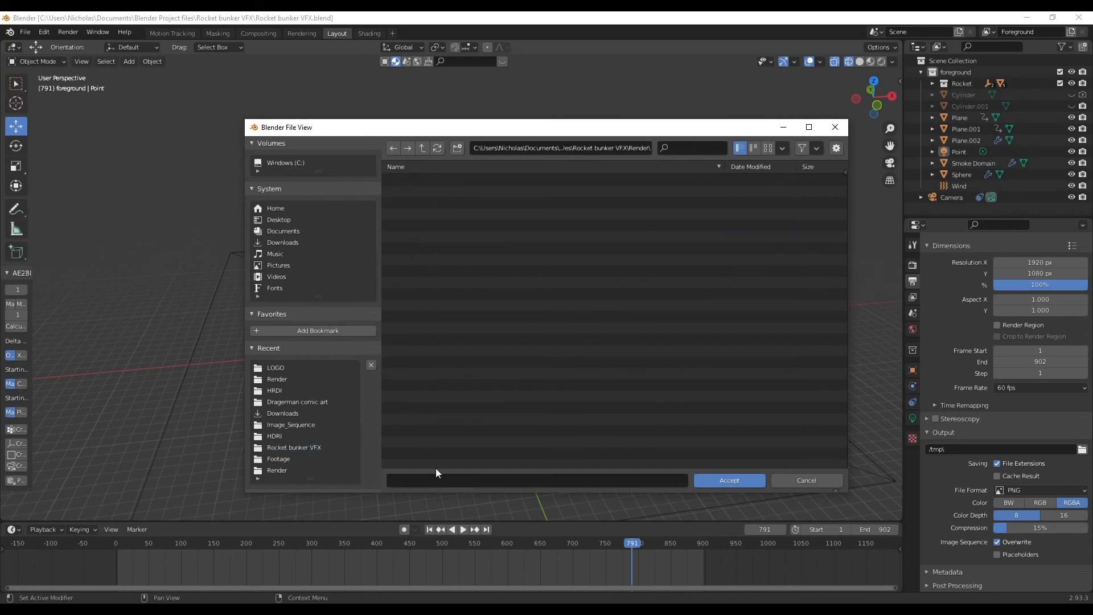
# - Name the render output RocketBunkerVFX and accept the Render folder as its location
pyautogui.click(442, 483)
pyautogui.write('Re')
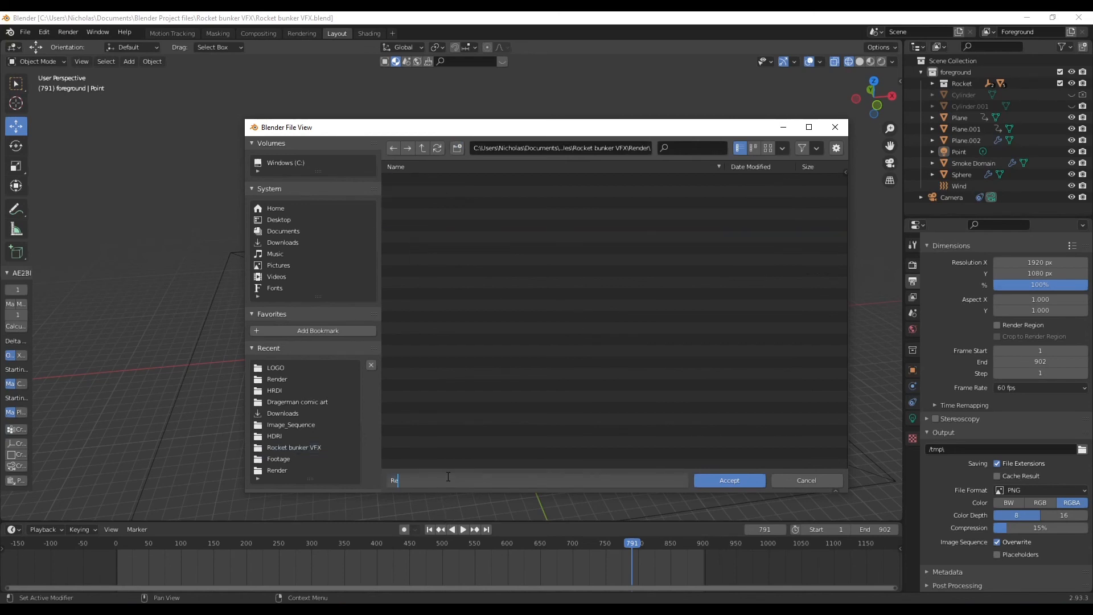
pyautogui.press('BackSpace')
pyautogui.write('ocketBunkerVFX')
pyautogui.click(513, 314)
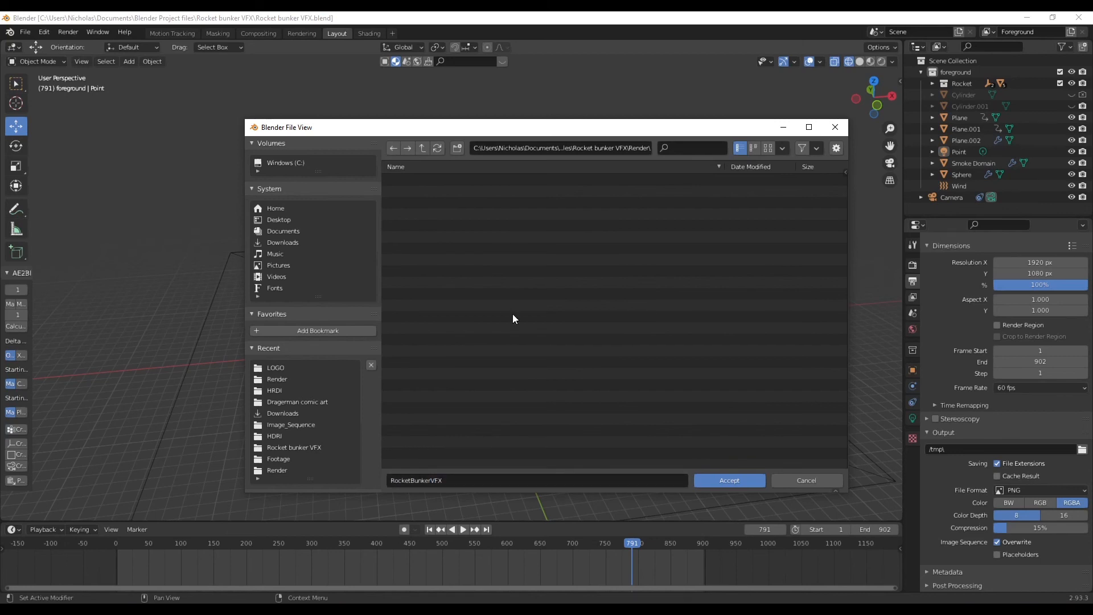
pyautogui.click(719, 481)
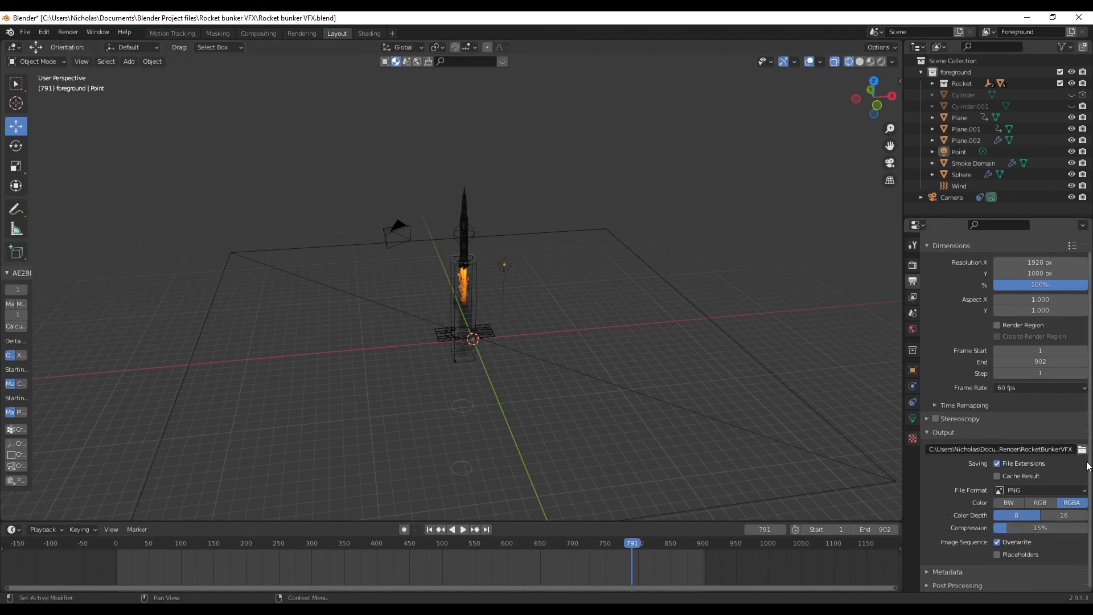
# - Set the output file format to FFmpeg Video with an MPEG-4 container and High Quality output quality
pyautogui.click(1043, 489)
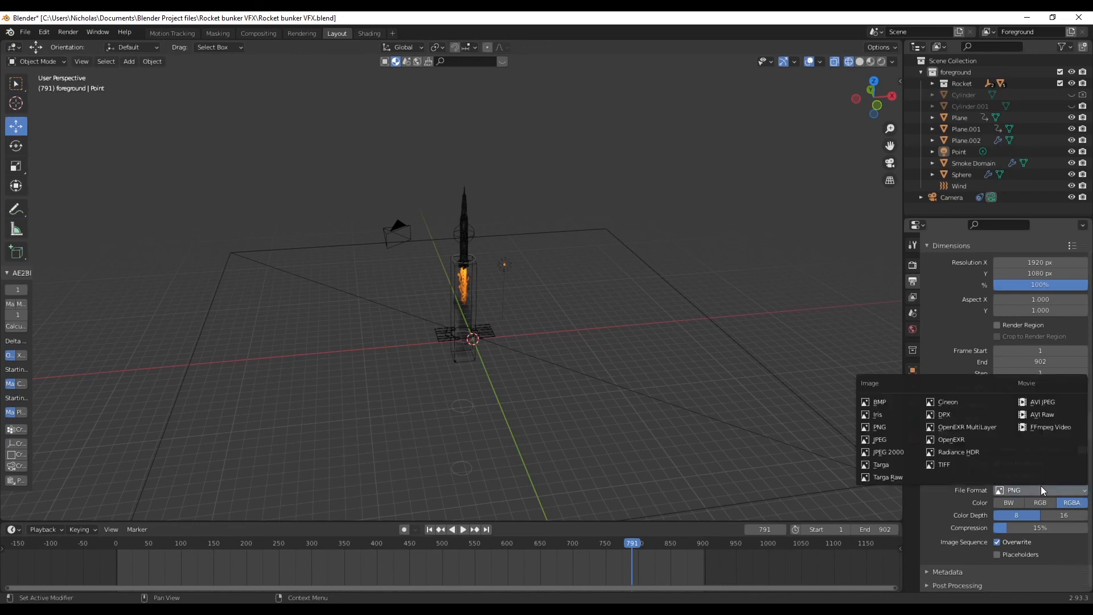
pyautogui.click(1043, 427)
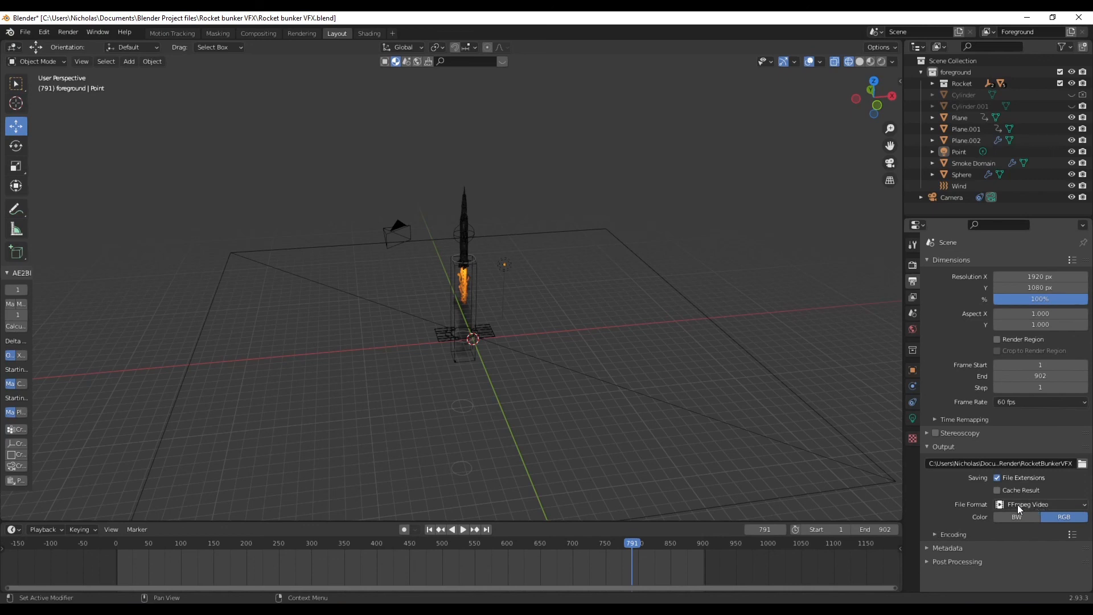
pyautogui.click(938, 533)
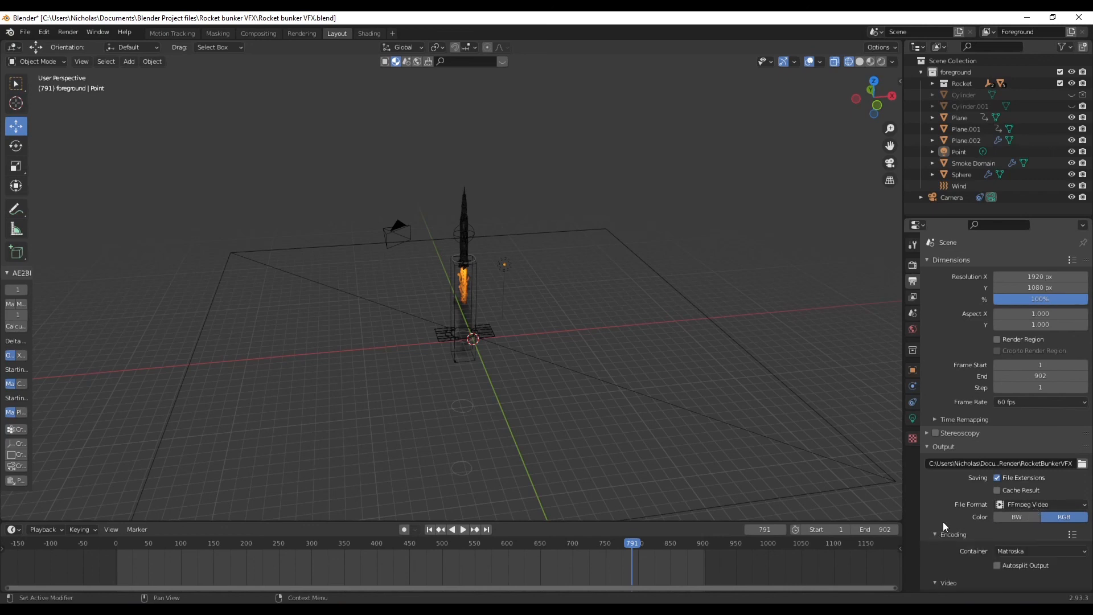
pyautogui.scroll(-5, 943, 522)
pyautogui.click(1051, 440)
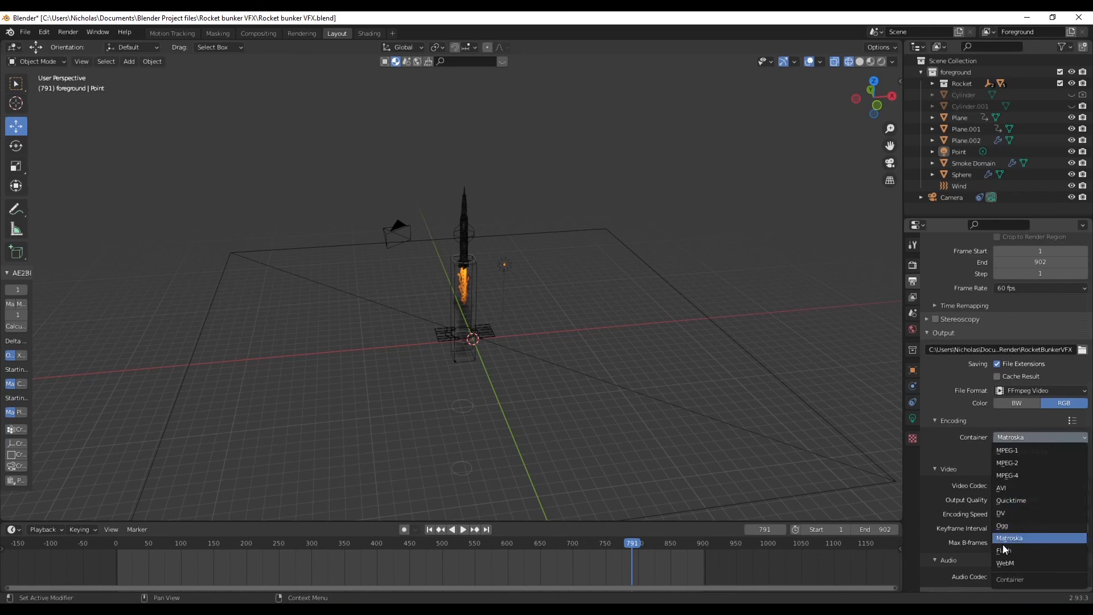
pyautogui.click(1018, 476)
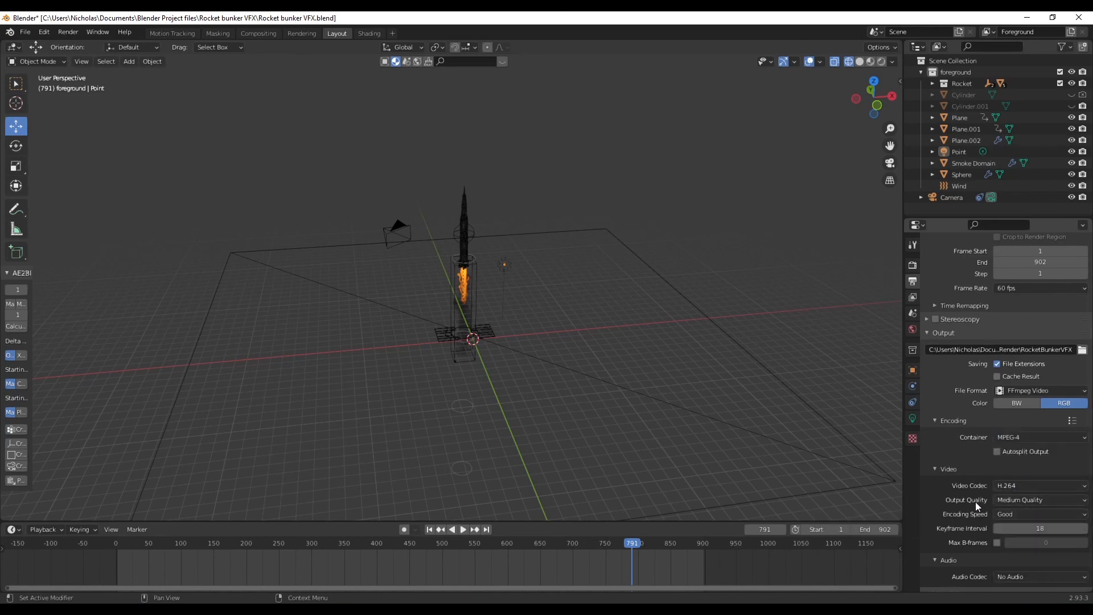
pyautogui.click(1039, 500)
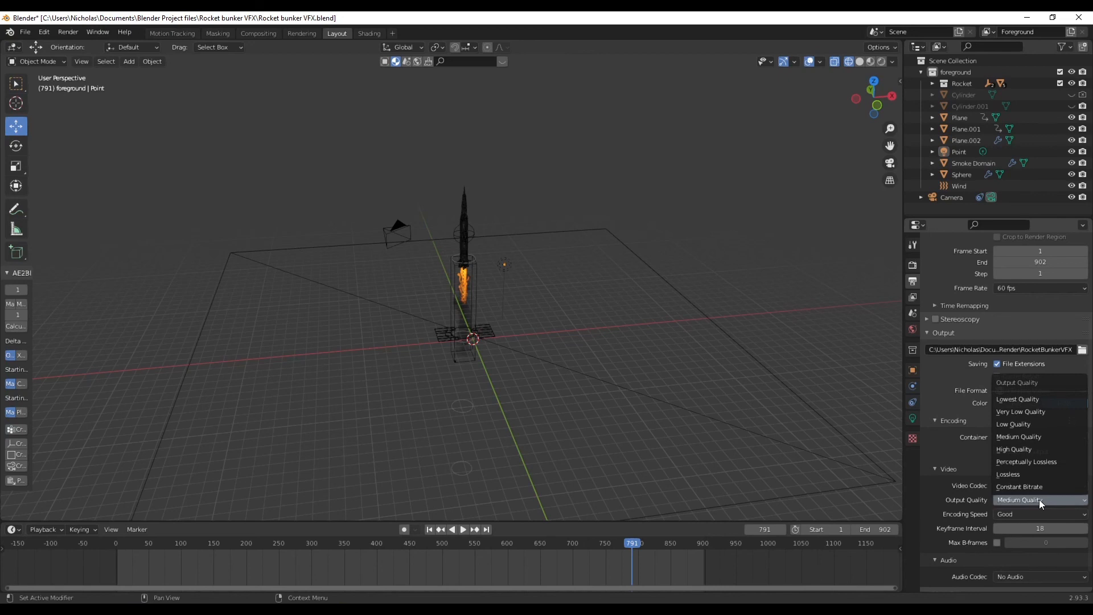
pyautogui.click(1028, 450)
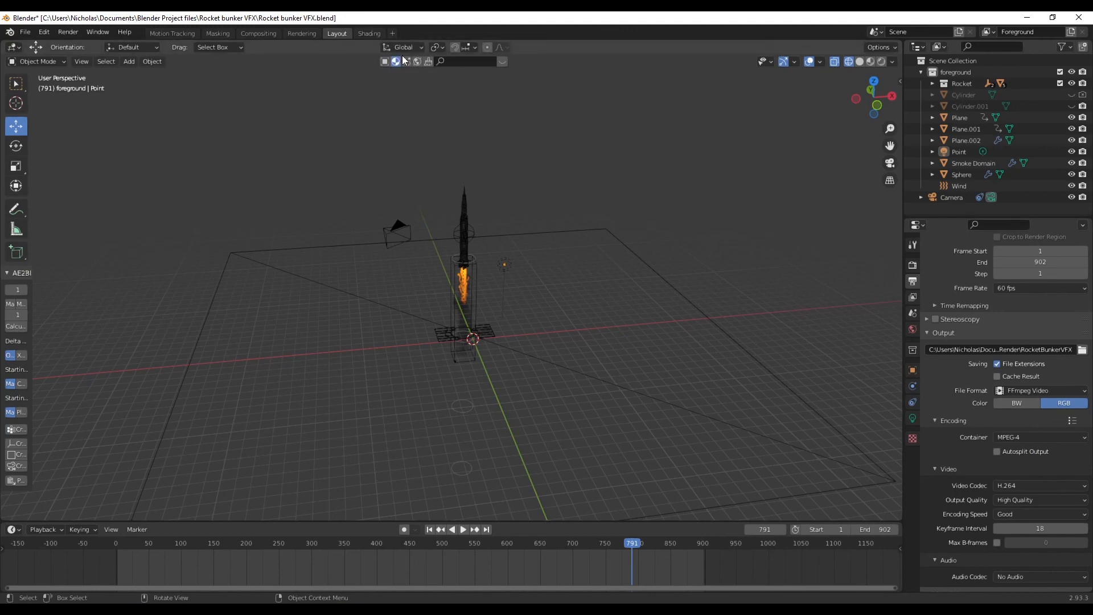
# - Show the scene through the camera with rendered viewport shading
pyautogui.click(890, 164)
pyautogui.click(882, 62)
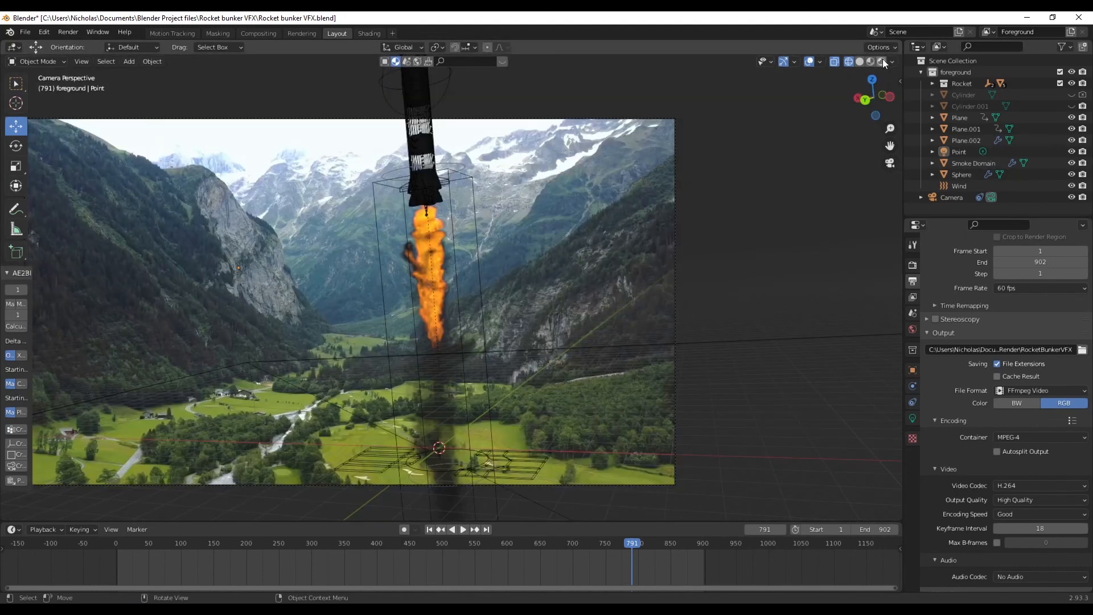
pyautogui.click(883, 61)
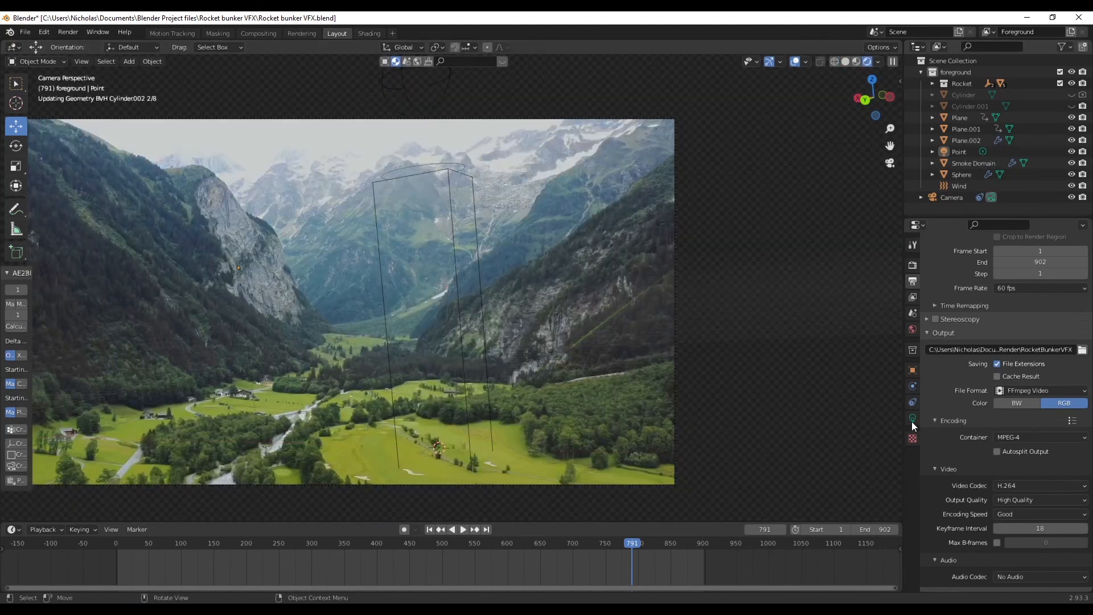
# - Set the scene's color management view transform to Standard in the render settings
pyautogui.click(913, 266)
pyautogui.scroll(-10, 975, 464)
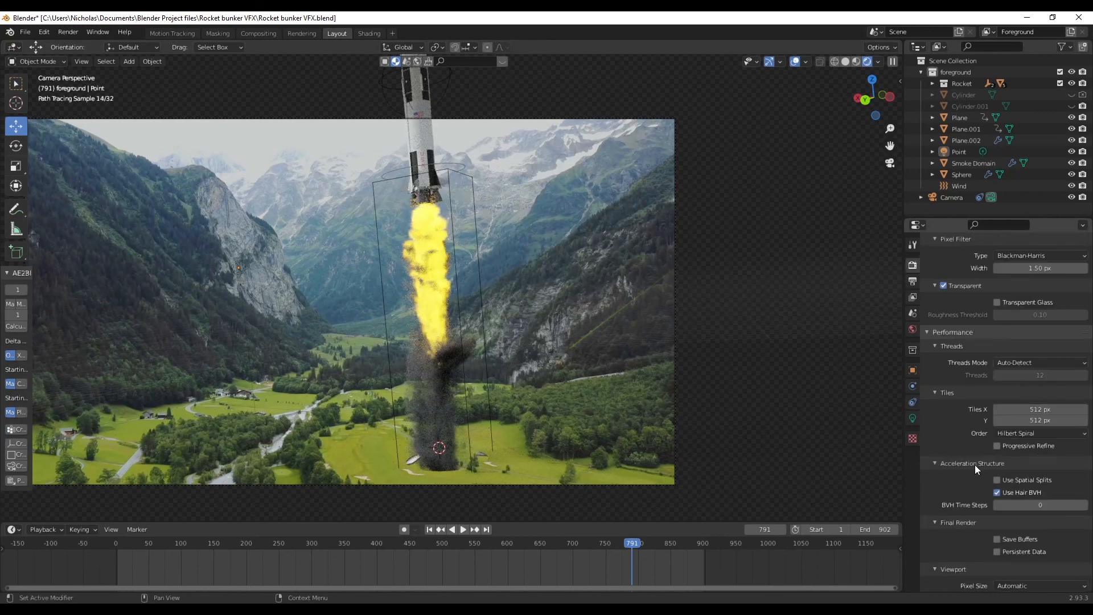
pyautogui.click(927, 585)
pyautogui.scroll(-4, 958, 569)
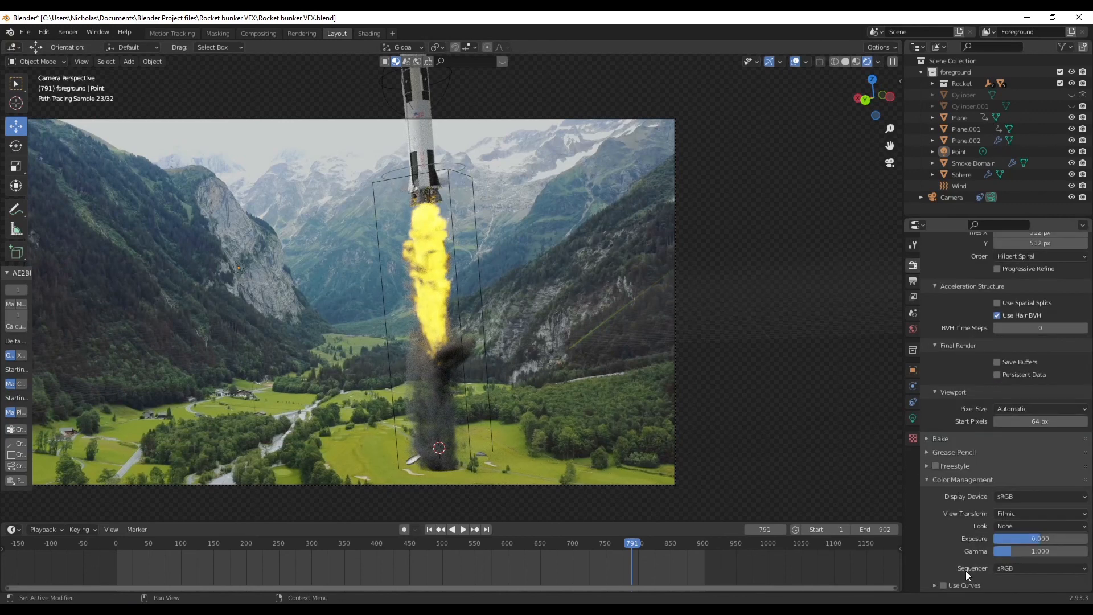
pyautogui.click(1018, 513)
pyautogui.click(1020, 522)
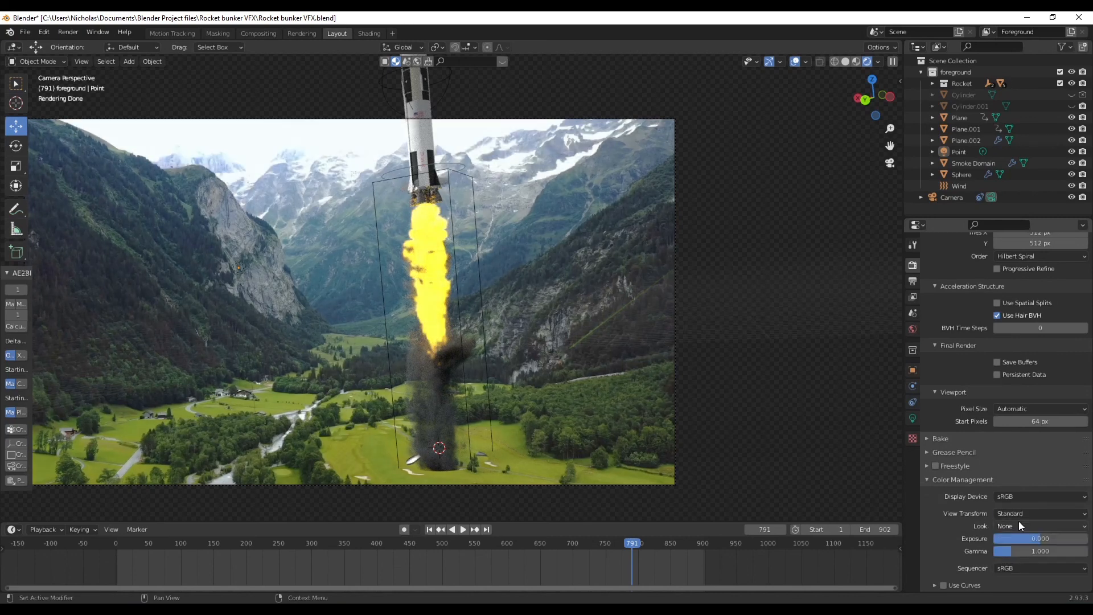
# - Compare the shot under the Filmic view transform and switch back to Standard
pyautogui.click(1016, 513)
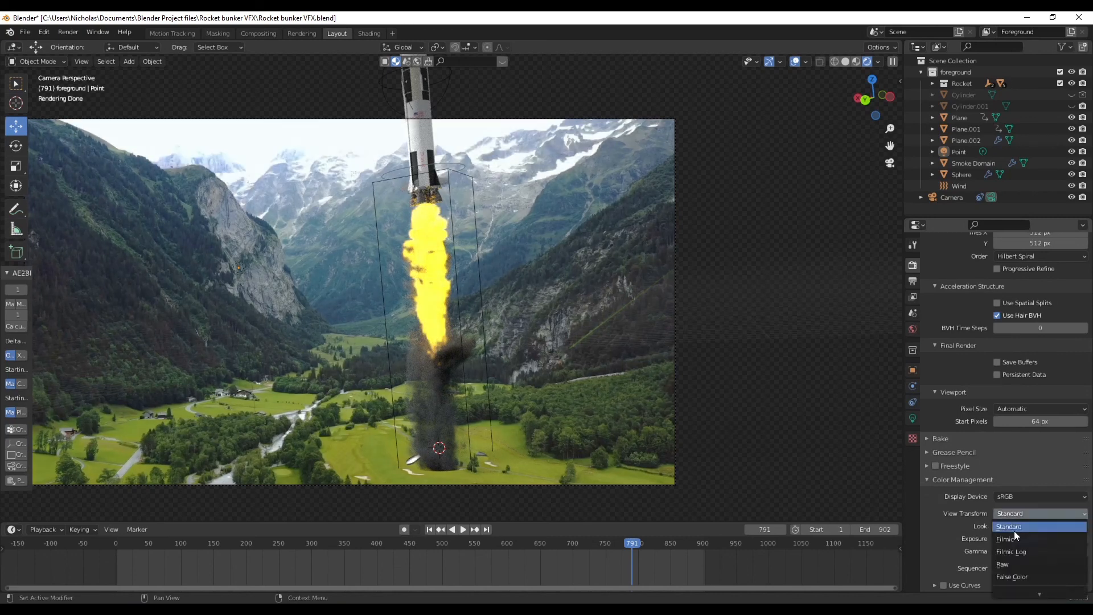
pyautogui.click(1012, 540)
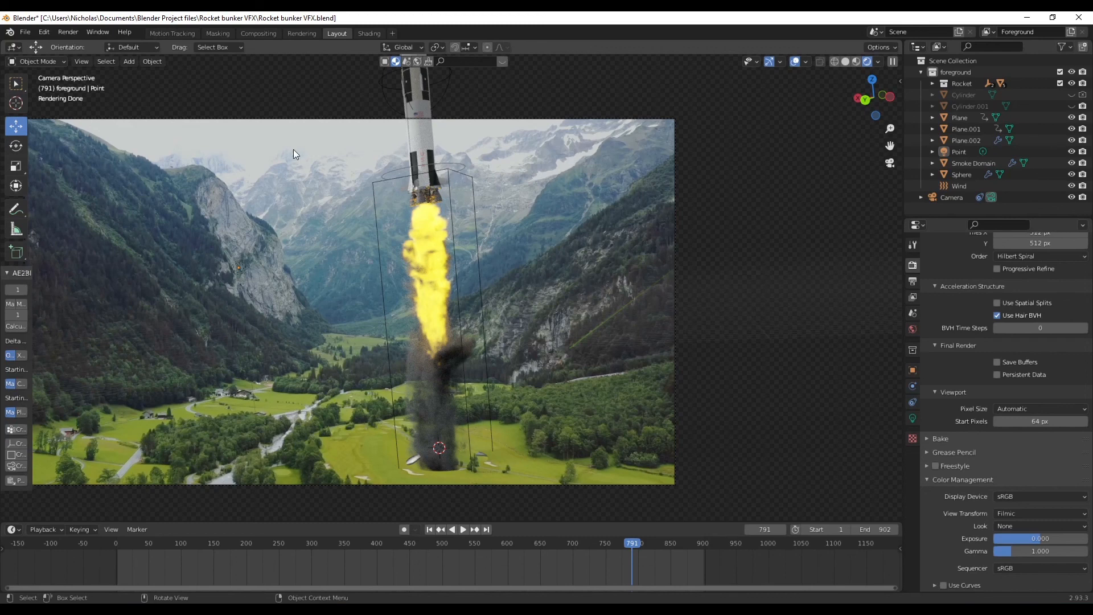
pyautogui.click(1029, 514)
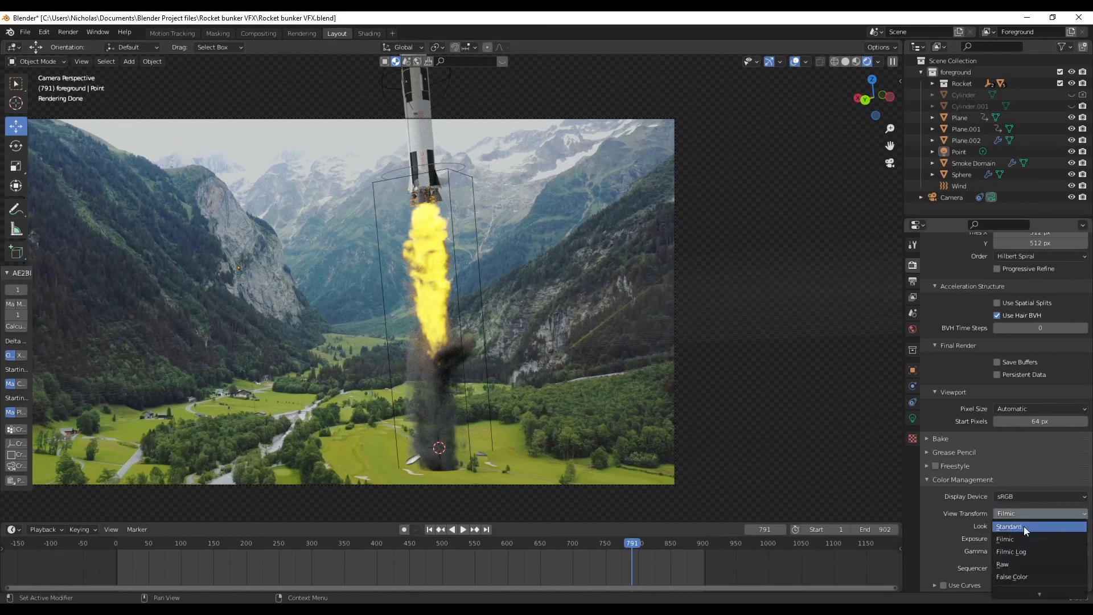
pyautogui.click(1024, 526)
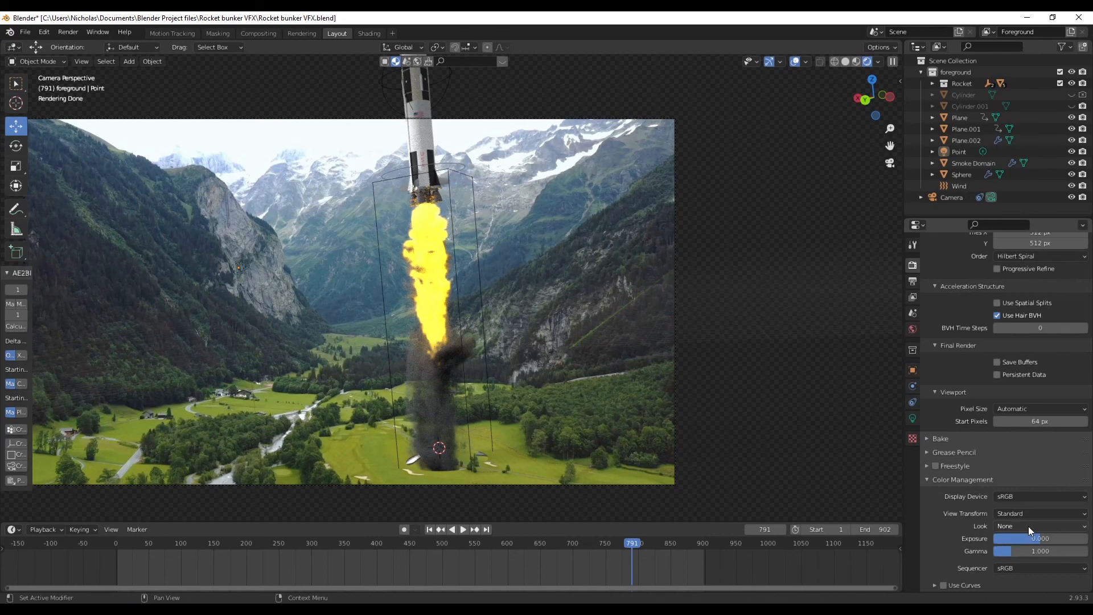
# - Try the Very High Contrast, Medium High Contrast and Very Low Contrast looks, and return the look to None
pyautogui.click(1022, 514)
pyautogui.click(1022, 514)
pyautogui.click(1016, 525)
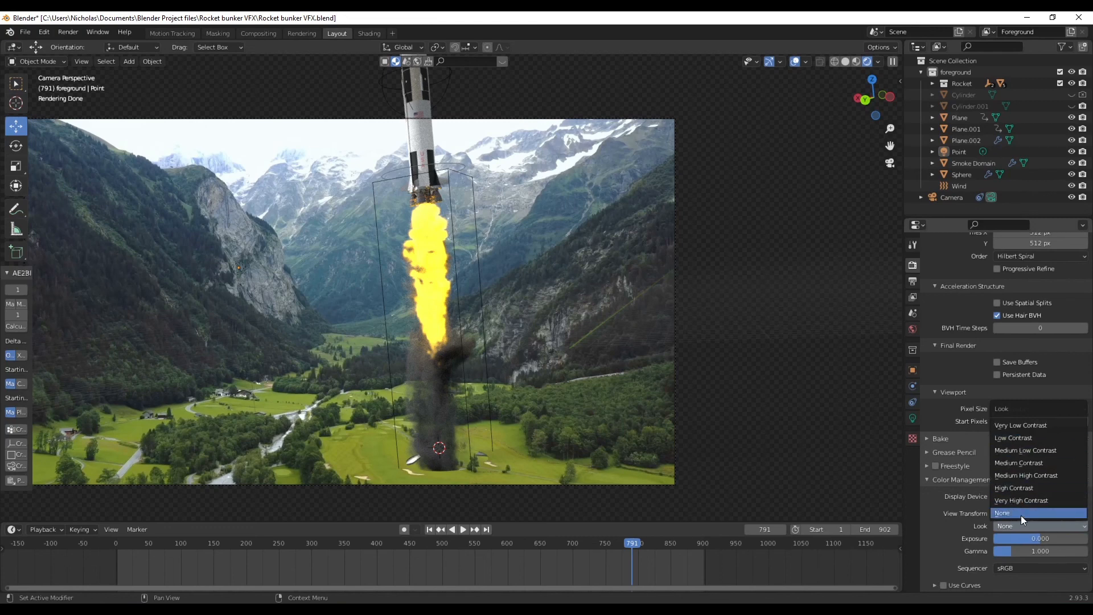
pyautogui.click(1017, 500)
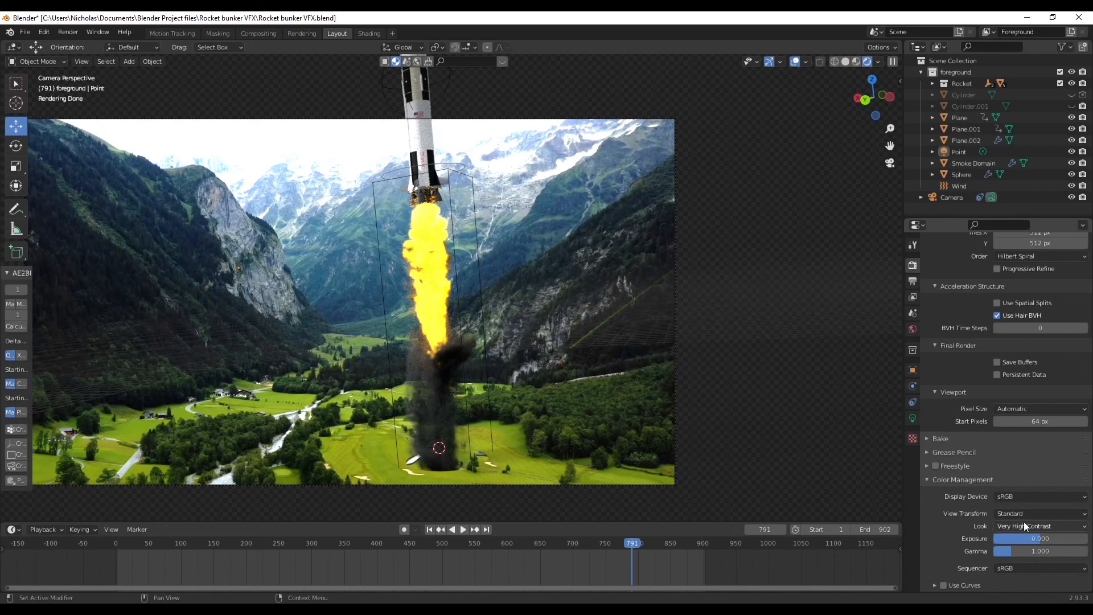
pyautogui.click(1023, 523)
pyautogui.click(1013, 474)
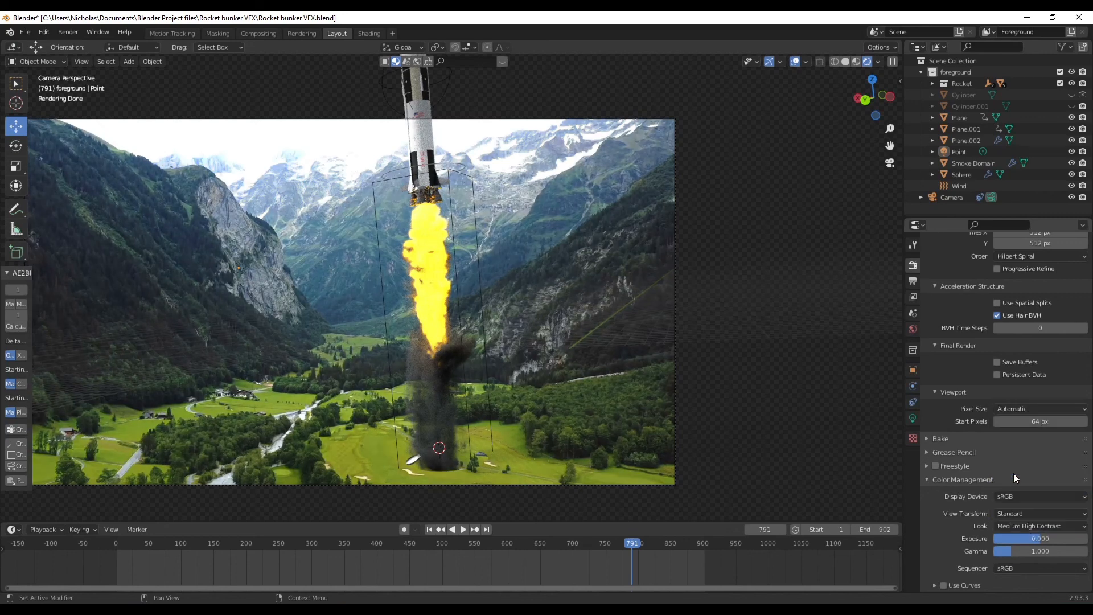
pyautogui.click(1021, 524)
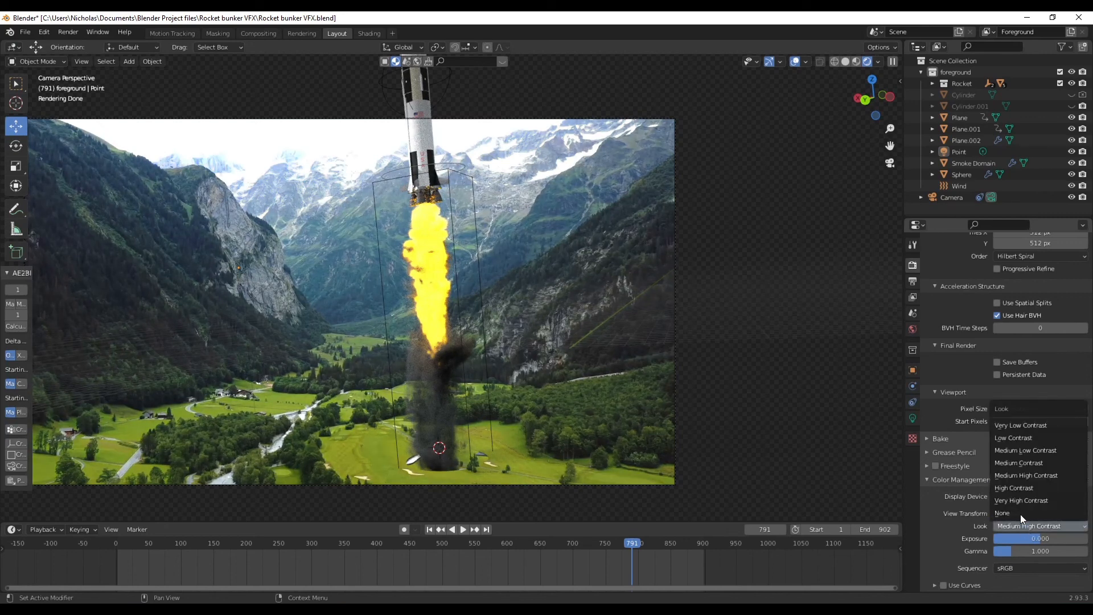
pyautogui.click(1024, 425)
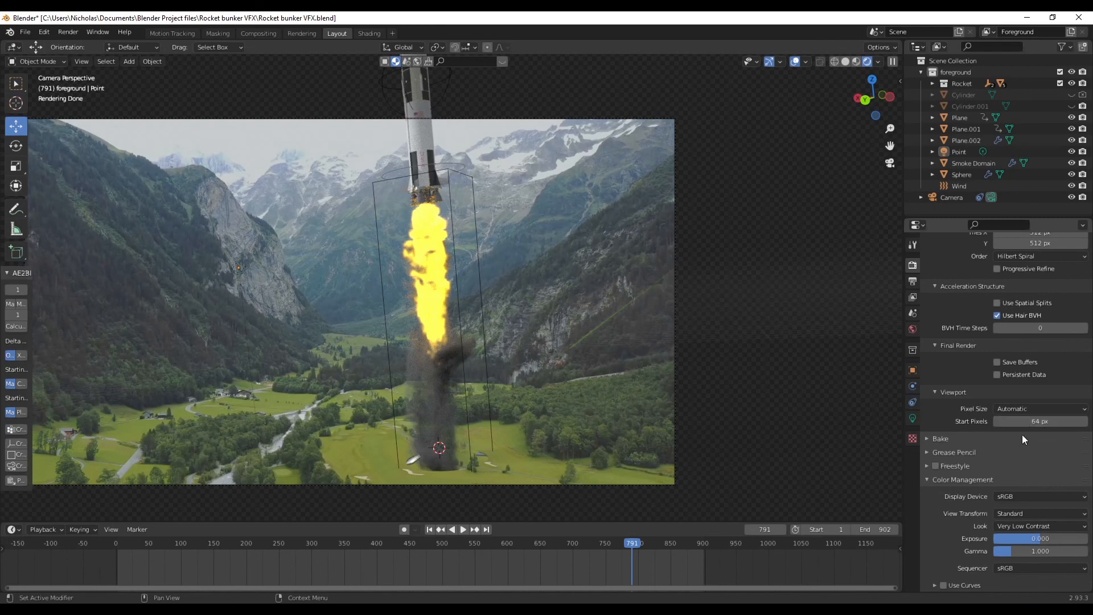
pyautogui.click(1023, 525)
pyautogui.click(1017, 513)
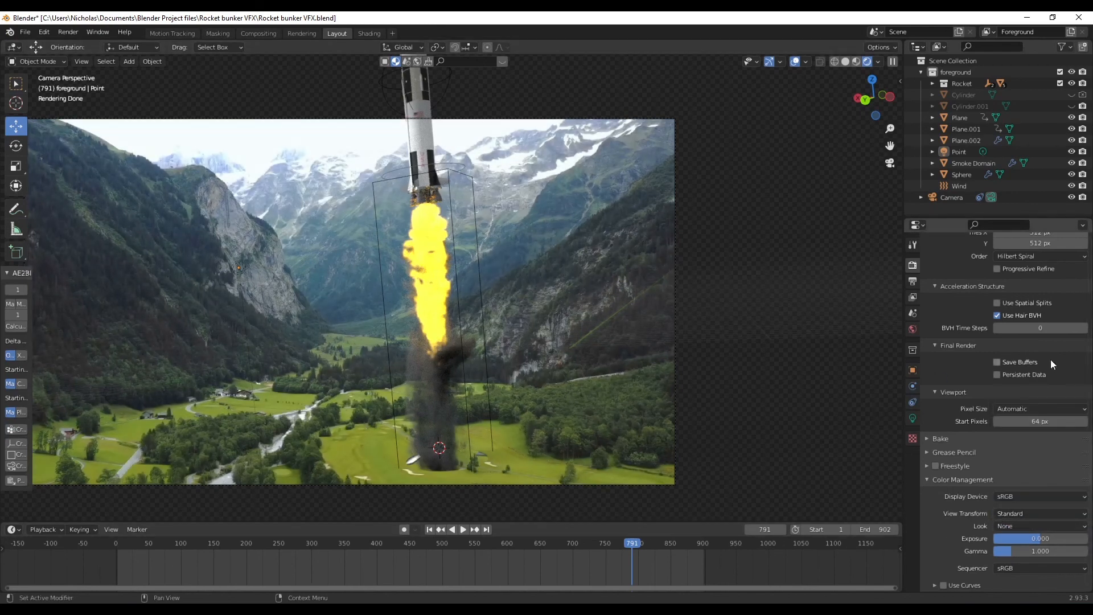
# - Keep Standard as the view transform and save the project file
pyautogui.click(1020, 511)
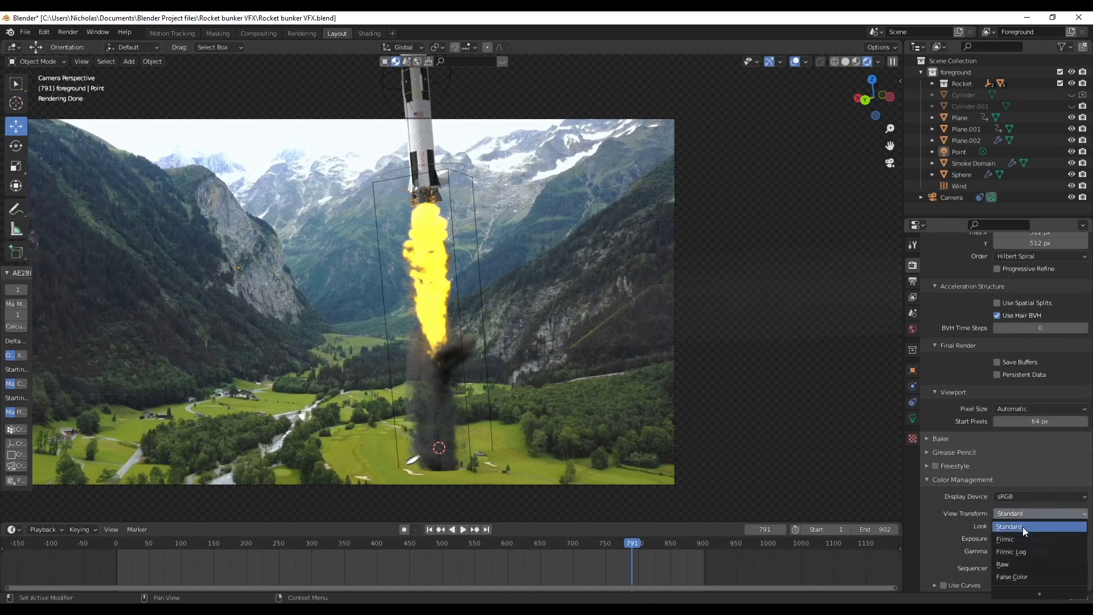
pyautogui.click(1023, 527)
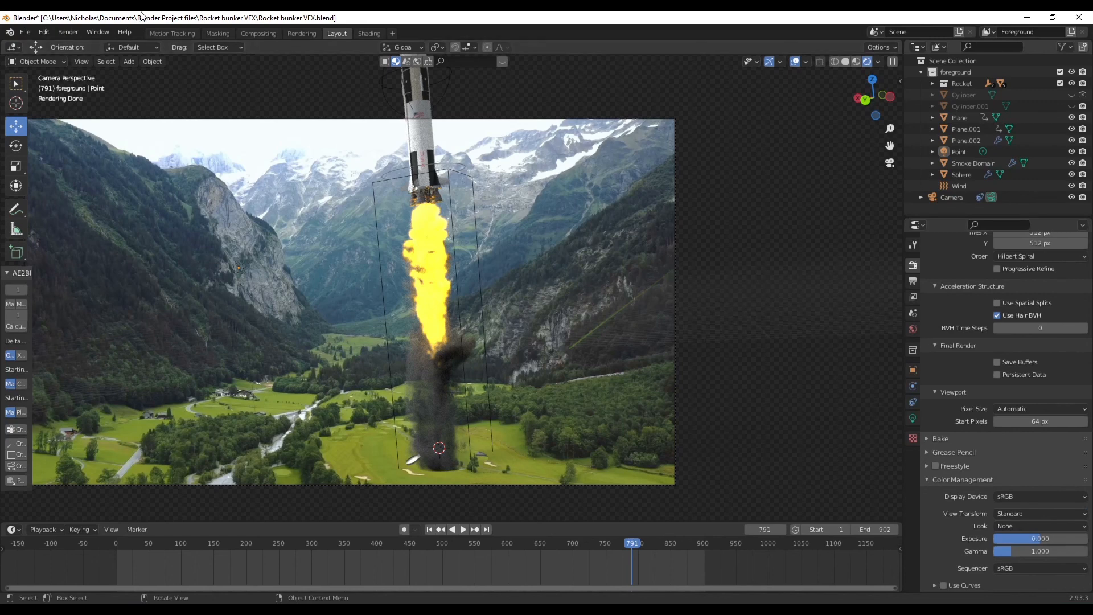
pyautogui.click(25, 33)
pyautogui.click(51, 105)
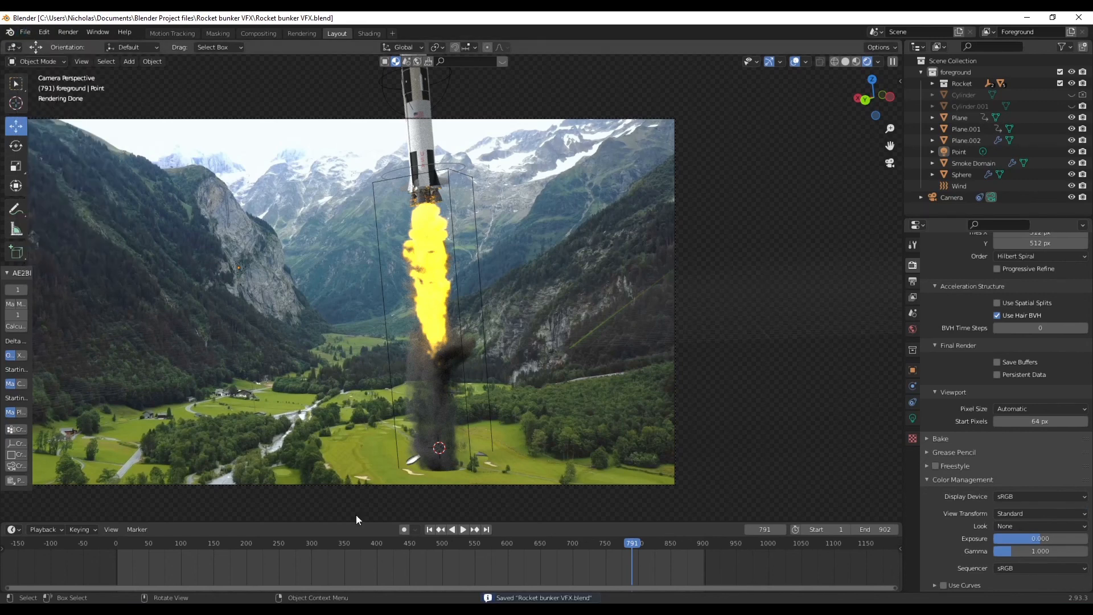
# - Switch the viewport to solid shading, and save the project again after checking the output settings
pyautogui.click(913, 281)
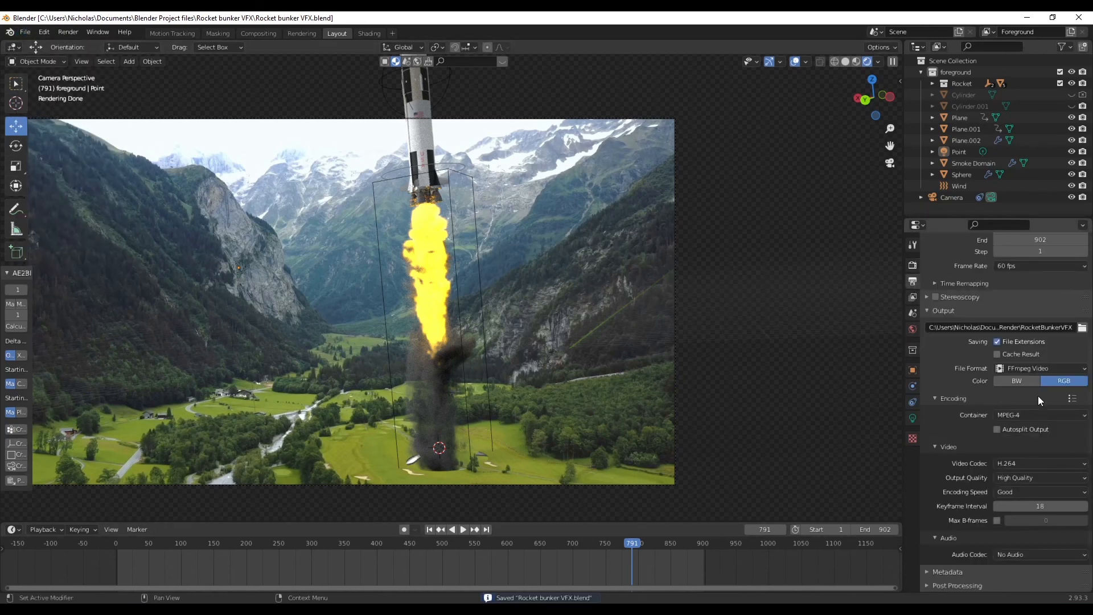
pyautogui.click(848, 62)
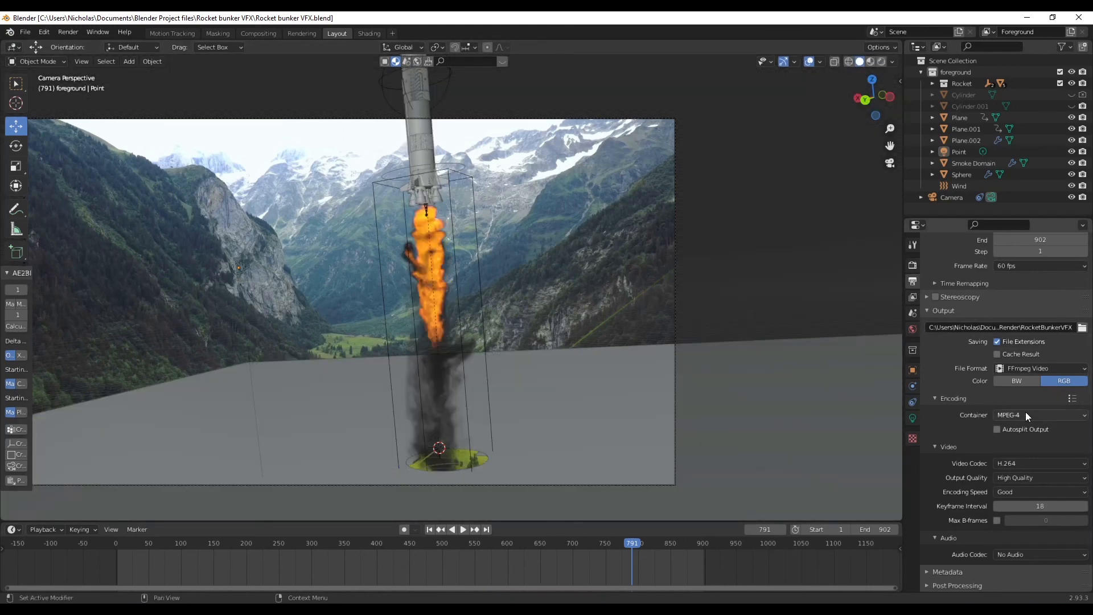
pyautogui.scroll(2, 1026, 412)
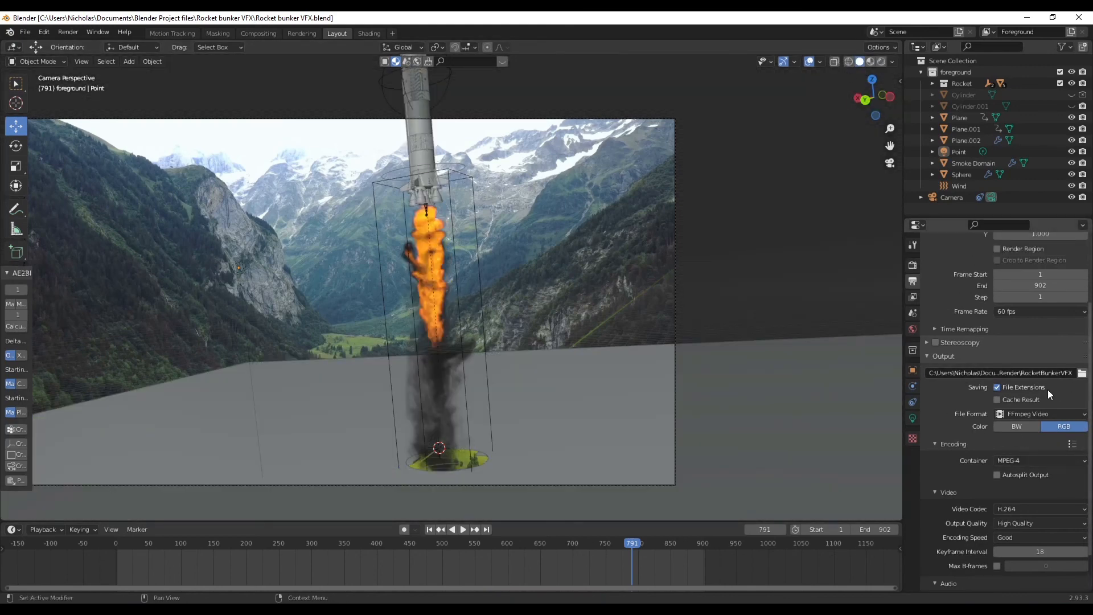
pyautogui.scroll(4, 1025, 379)
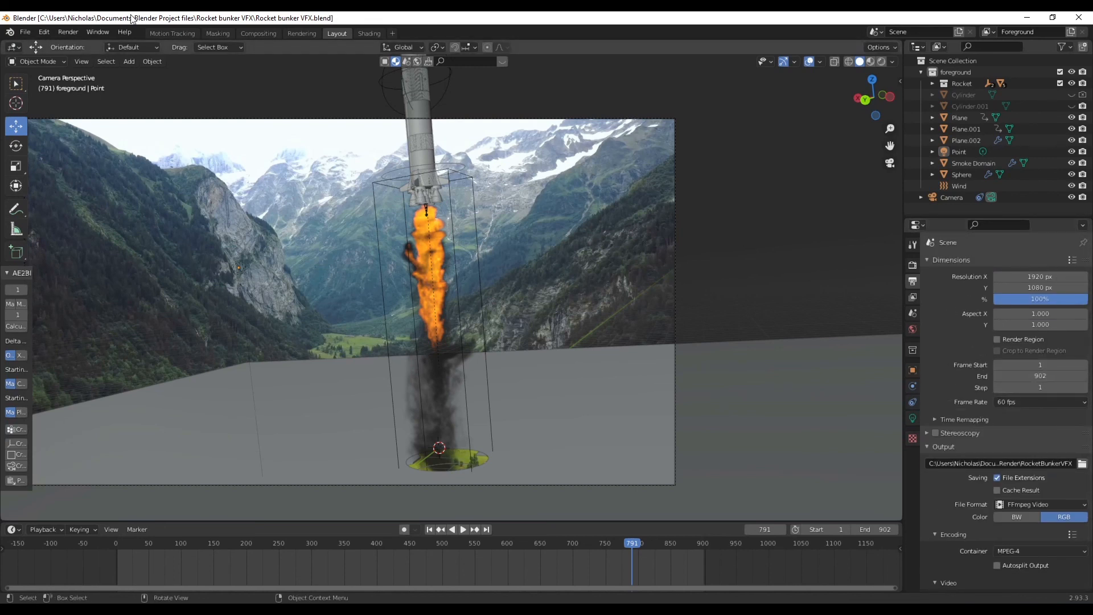
pyautogui.click(25, 32)
pyautogui.hotkey('ctrl', 's')
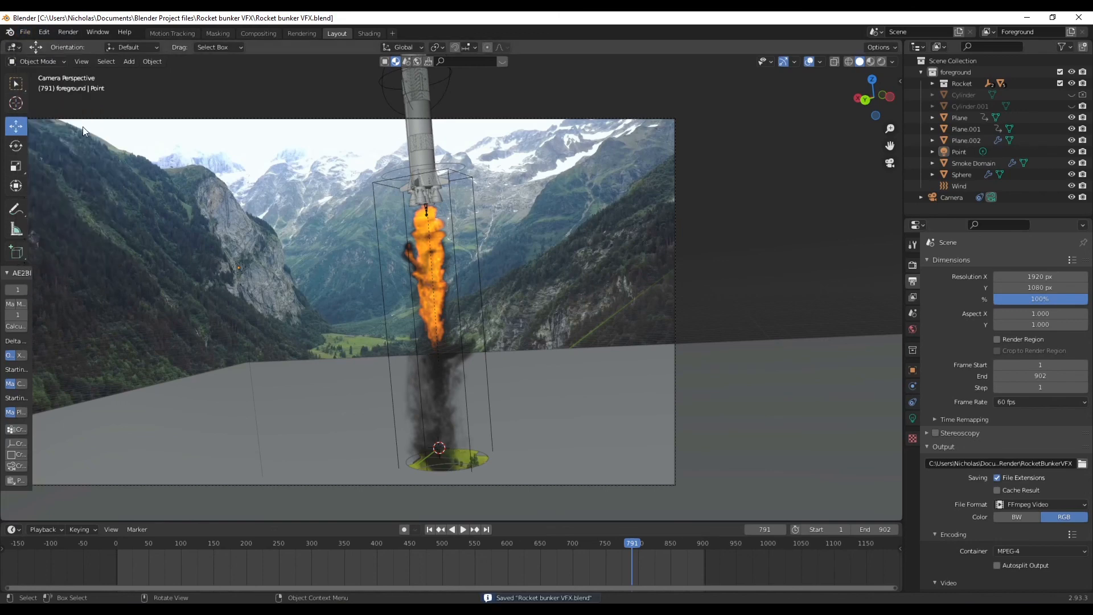
# - Enable adaptive sampling for the Cycles render and set its noise threshold to 0.06
pyautogui.scroll(-5, 969, 390)
pyautogui.scroll(-1, 971, 395)
pyautogui.scroll(8, 972, 401)
pyautogui.click(913, 265)
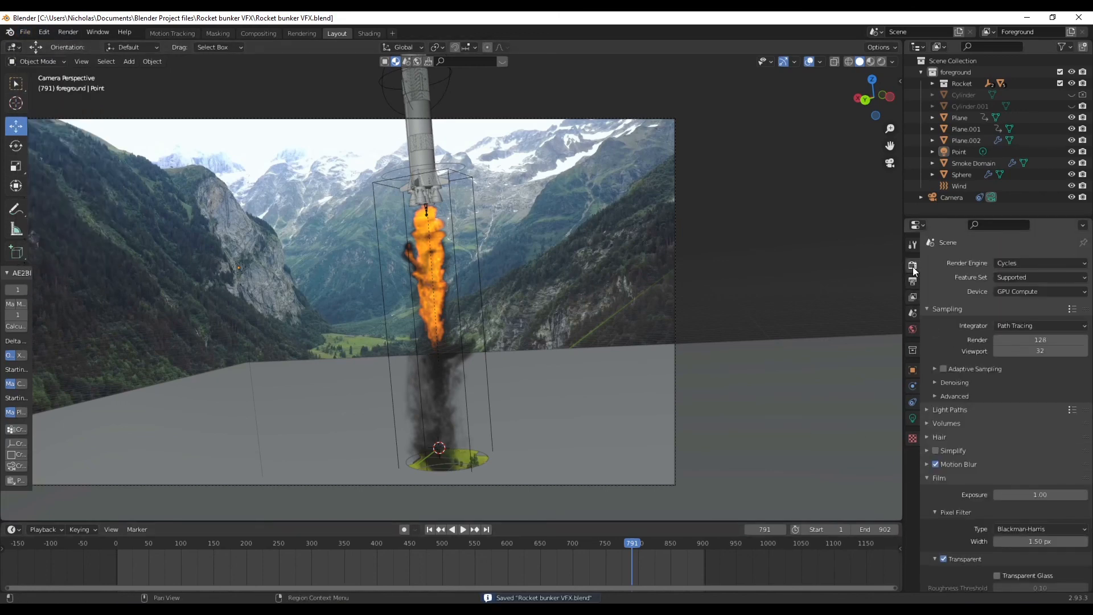
pyautogui.scroll(3, 931, 318)
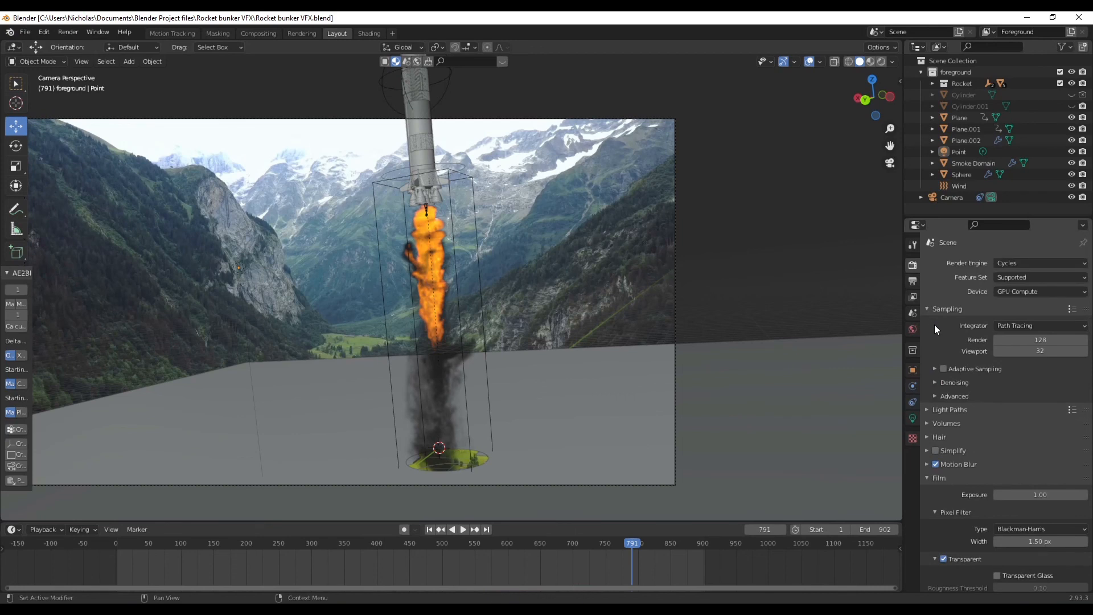
pyautogui.click(942, 369)
pyautogui.click(934, 368)
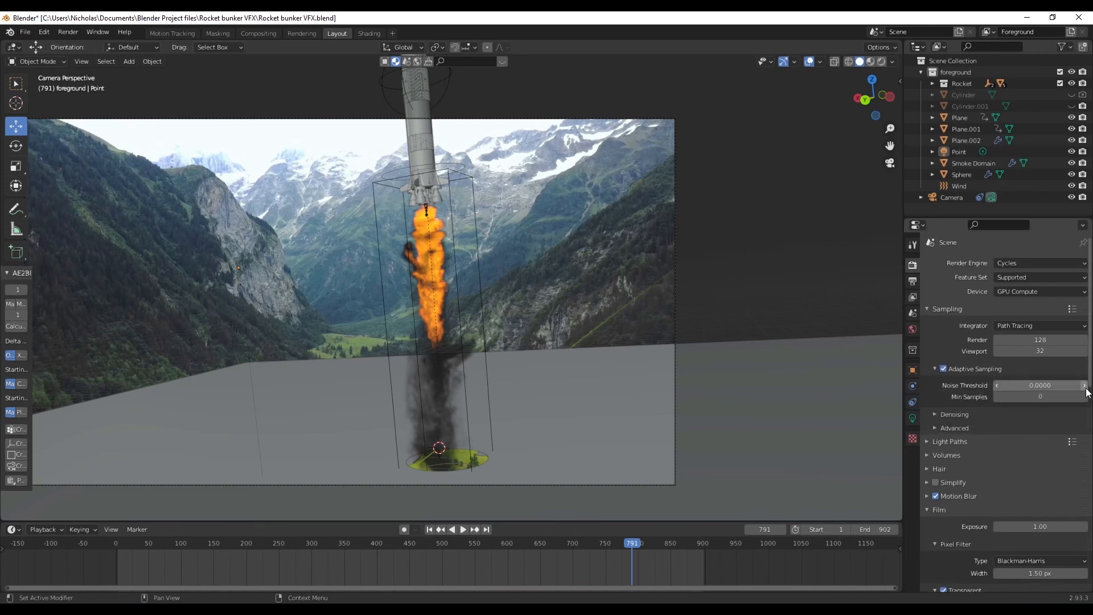
pyautogui.click(1085, 387)
pyautogui.click(1085, 386)
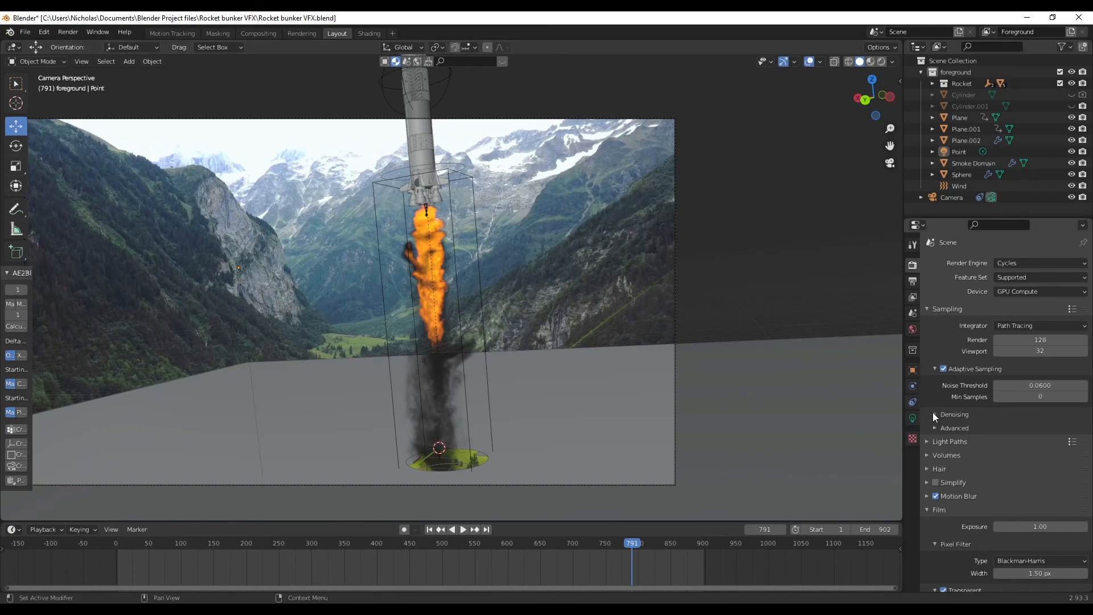
# - Review the light path bounces, film and performance settings of the Cycles render
pyautogui.click(926, 441)
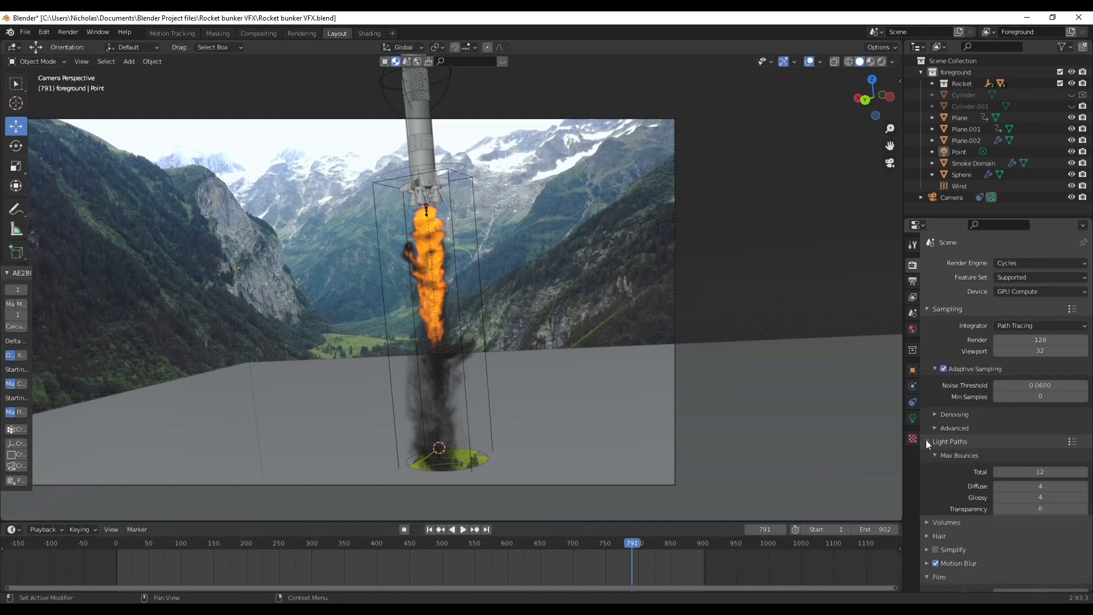
pyautogui.click(926, 439)
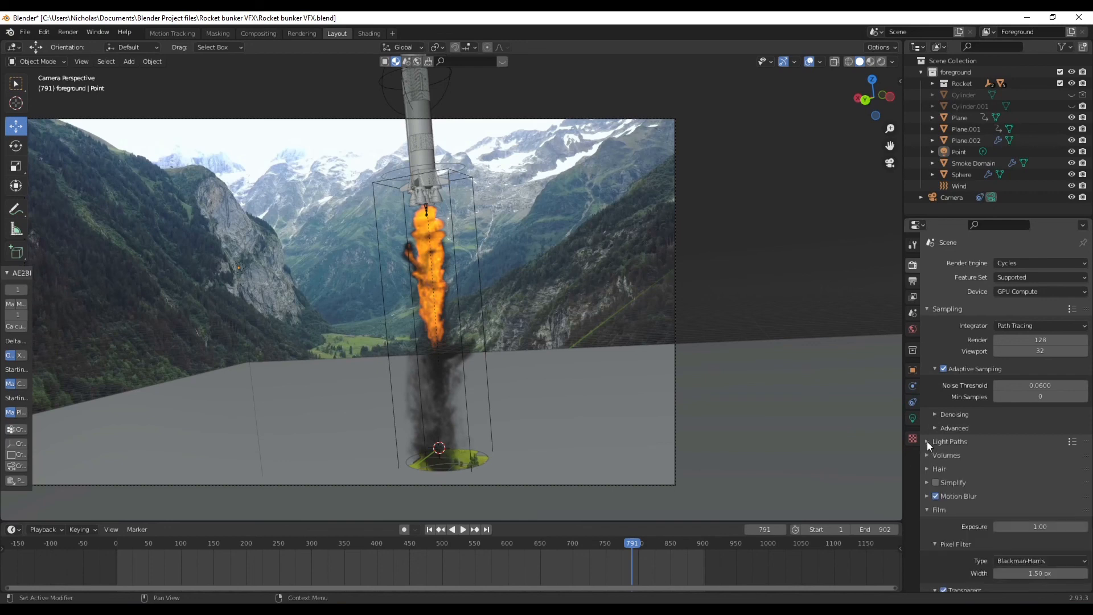
pyautogui.scroll(-2, 969, 453)
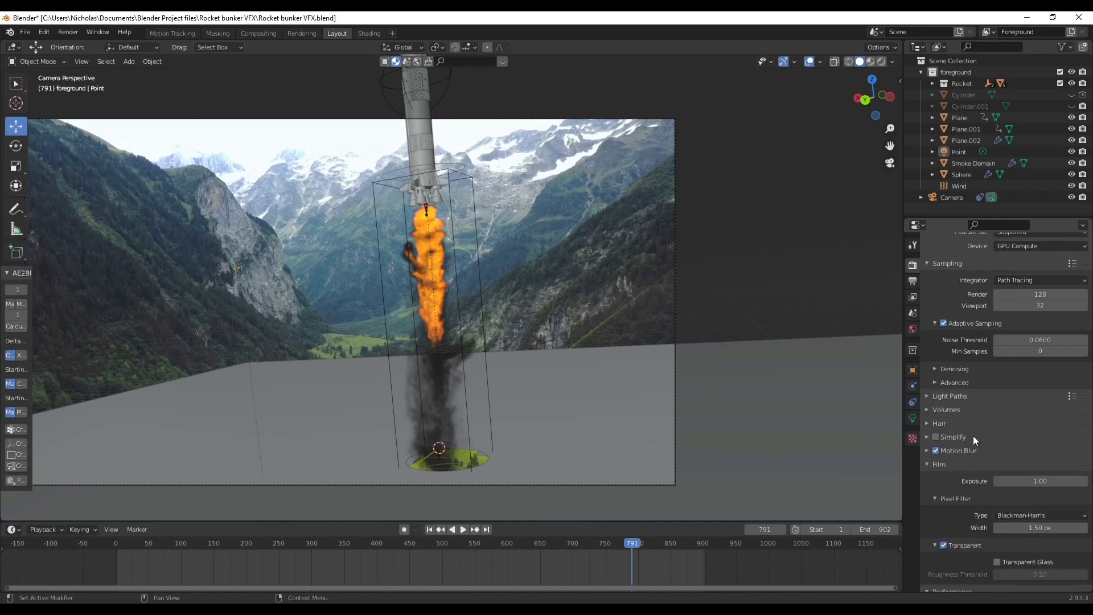
pyautogui.scroll(-10, 973, 436)
pyautogui.scroll(-1, 975, 440)
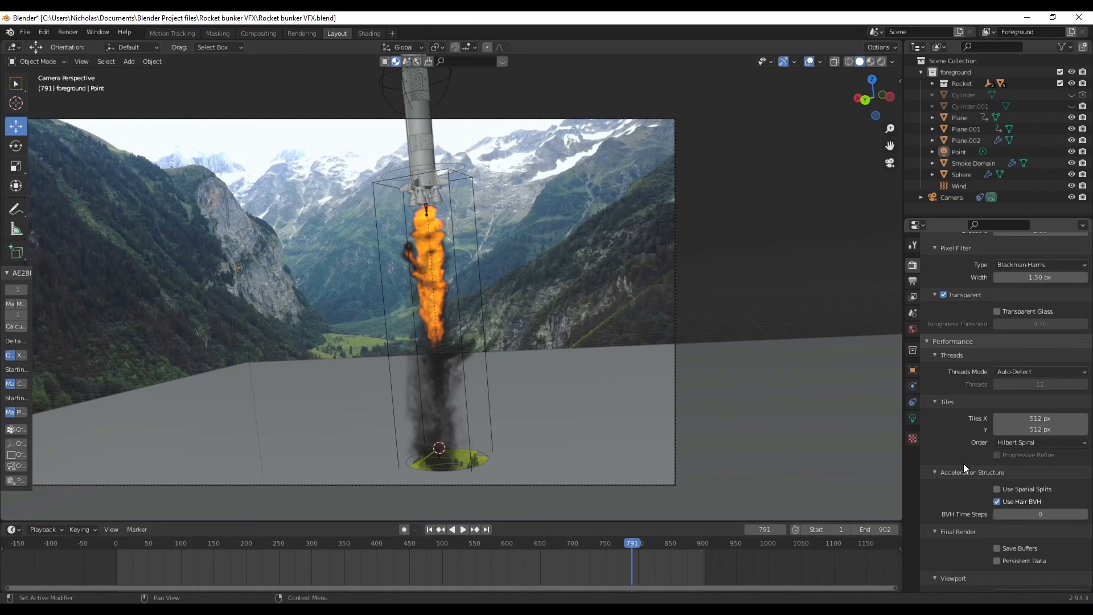
pyautogui.scroll(7, 964, 464)
pyautogui.scroll(6, 963, 462)
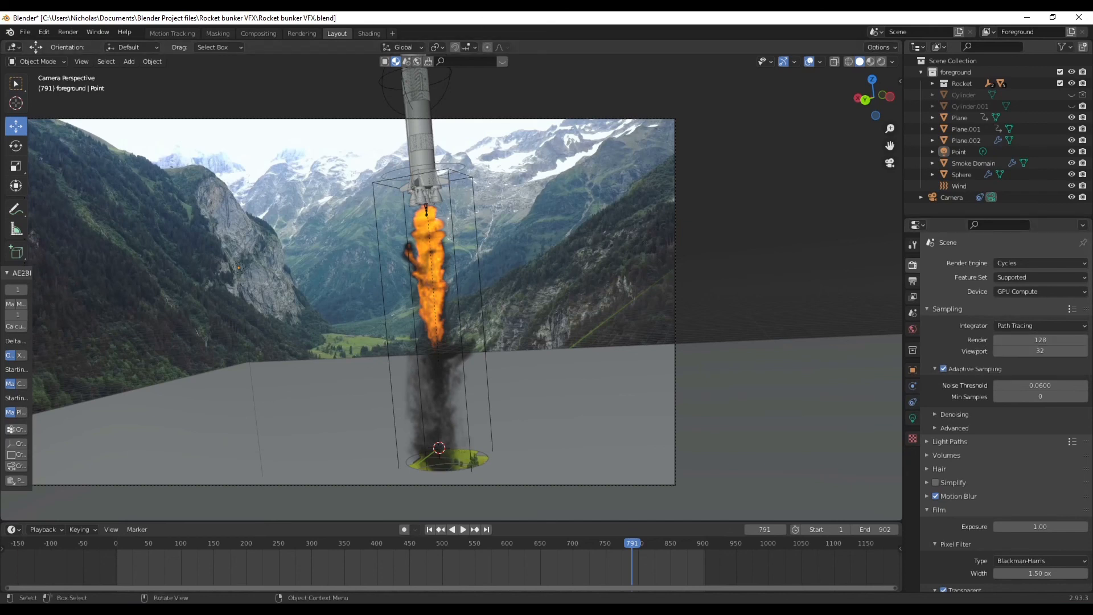
# - Save the project file and start rendering the full animation
pyautogui.click(30, 32)
pyautogui.click(36, 107)
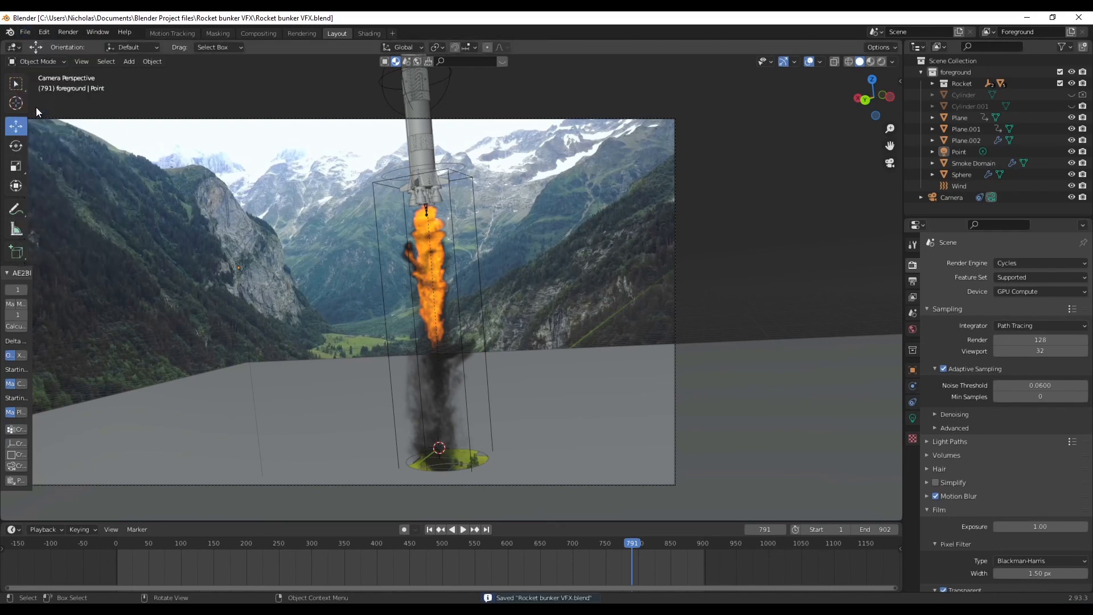
pyautogui.click(67, 33)
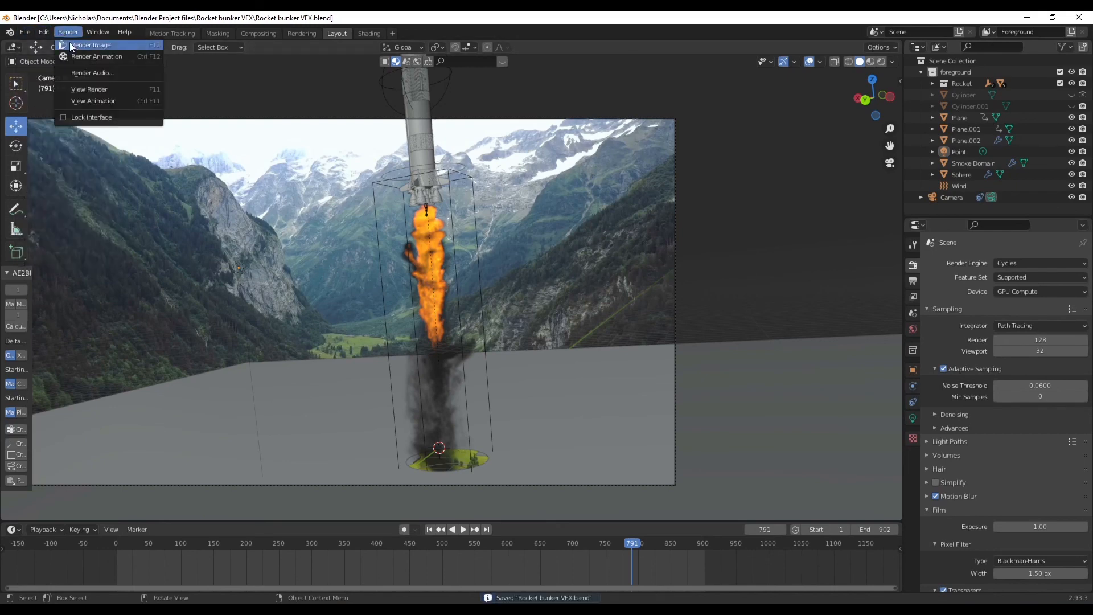
pyautogui.click(76, 54)
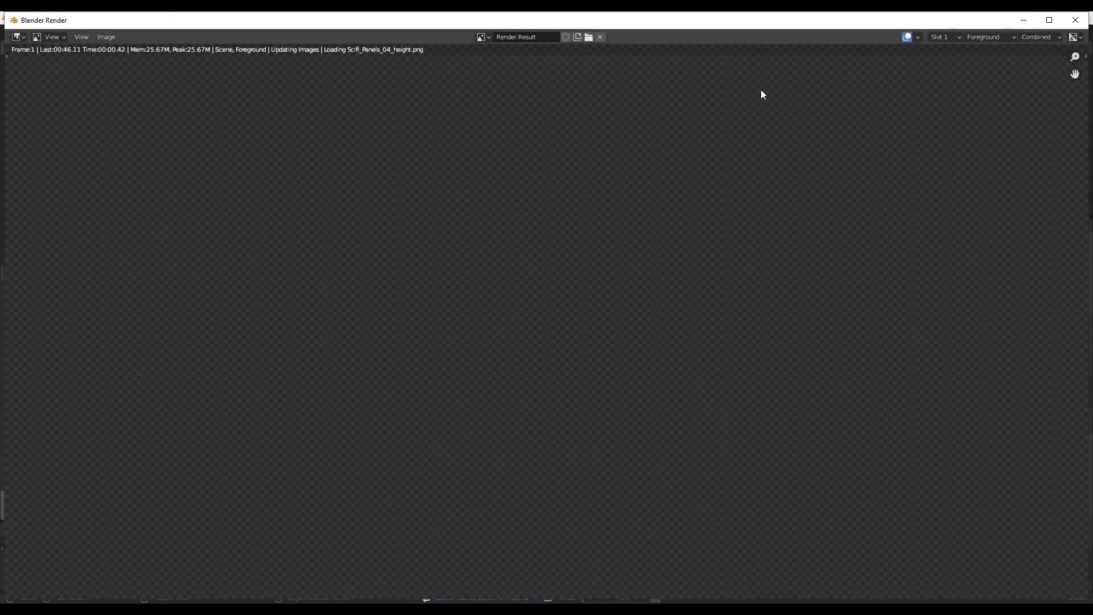